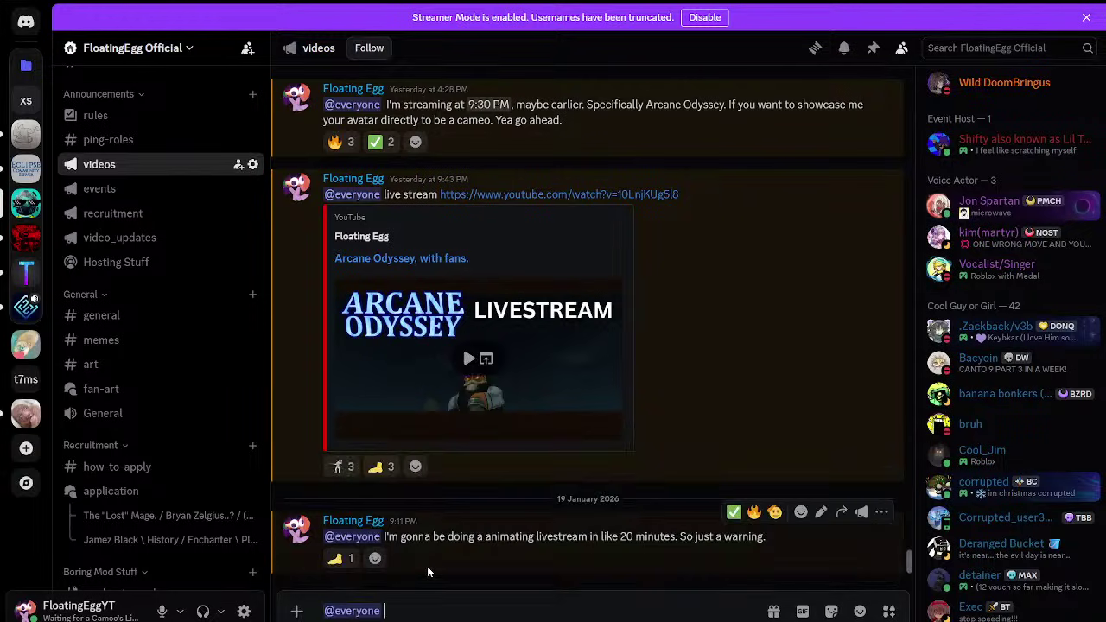
text(Streaming now)
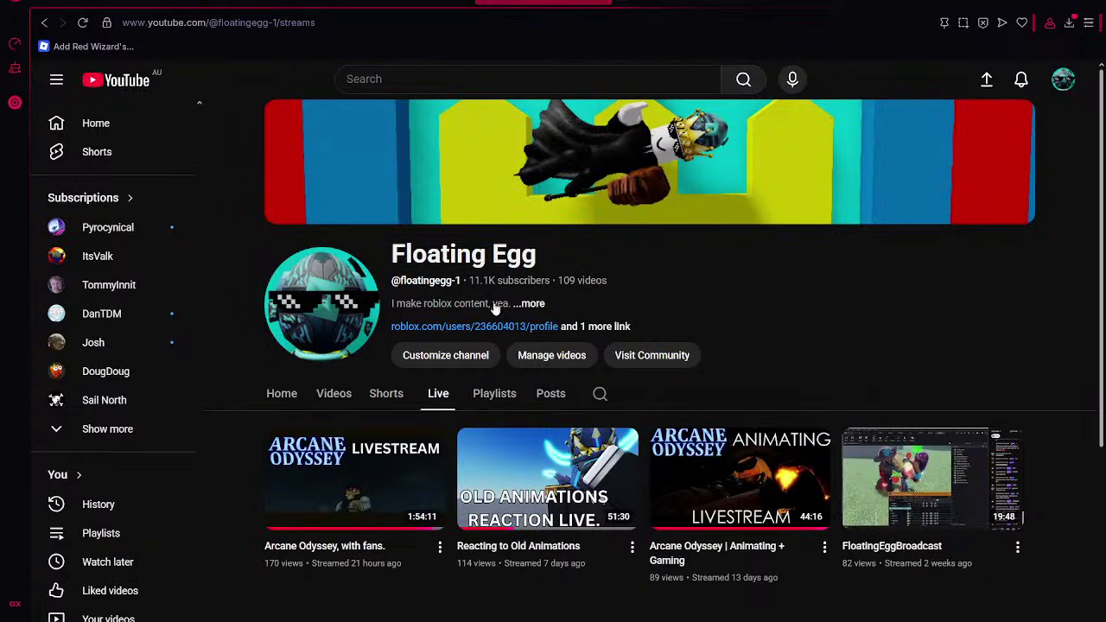
click(82, 23)
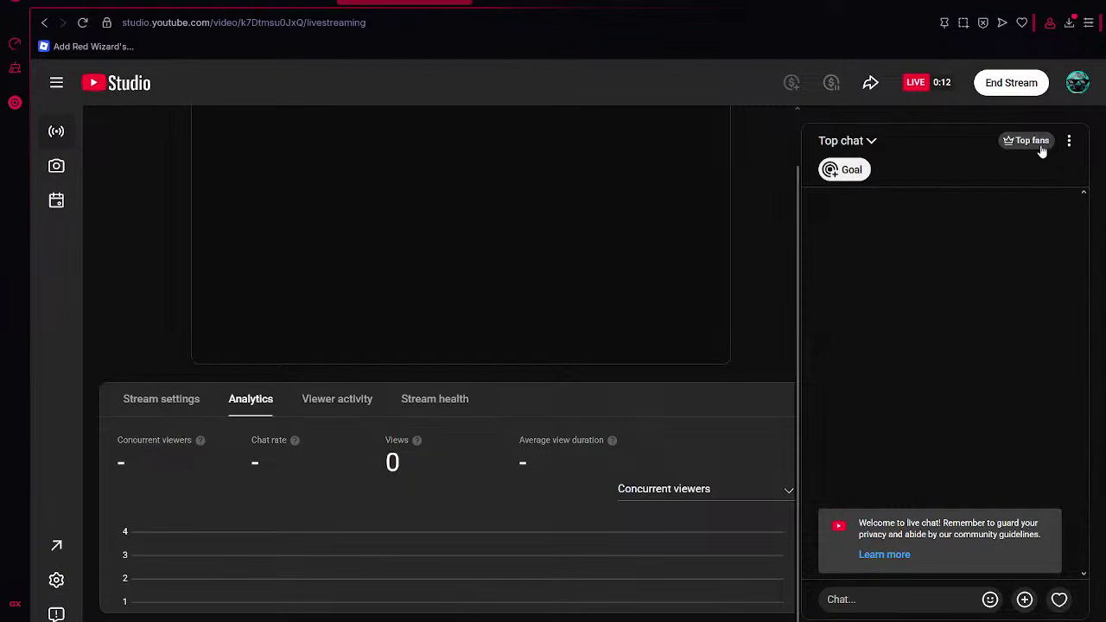
Pop out the livestream's chat into its own window, narrow it, and place it over the Studio page's chat area.
click(1068, 143)
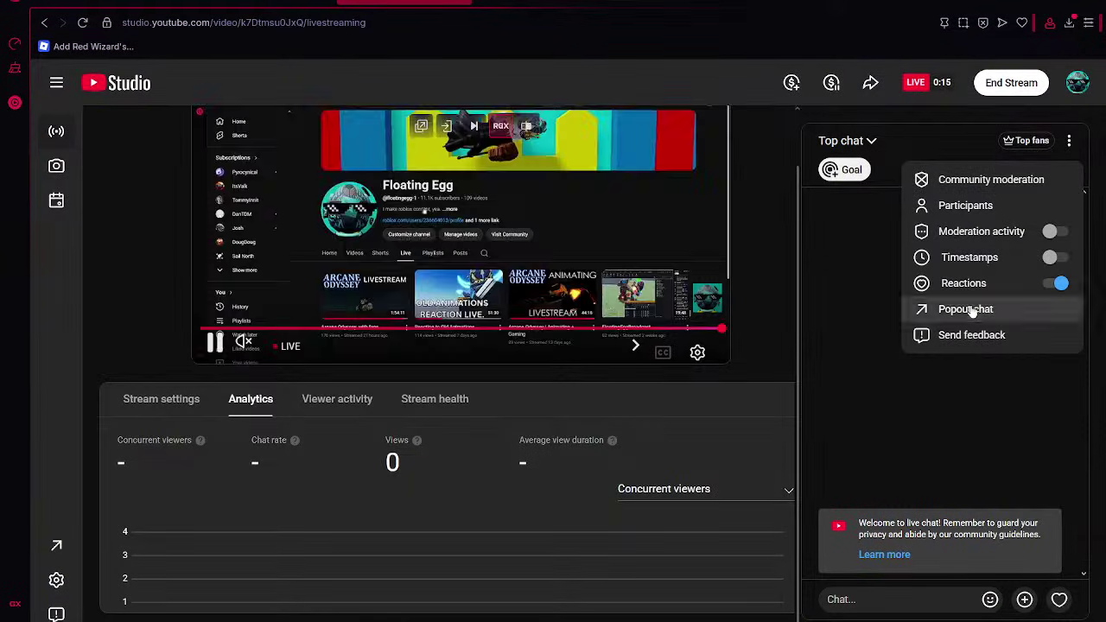
click(965, 309)
drag(211, 9, 872, 163)
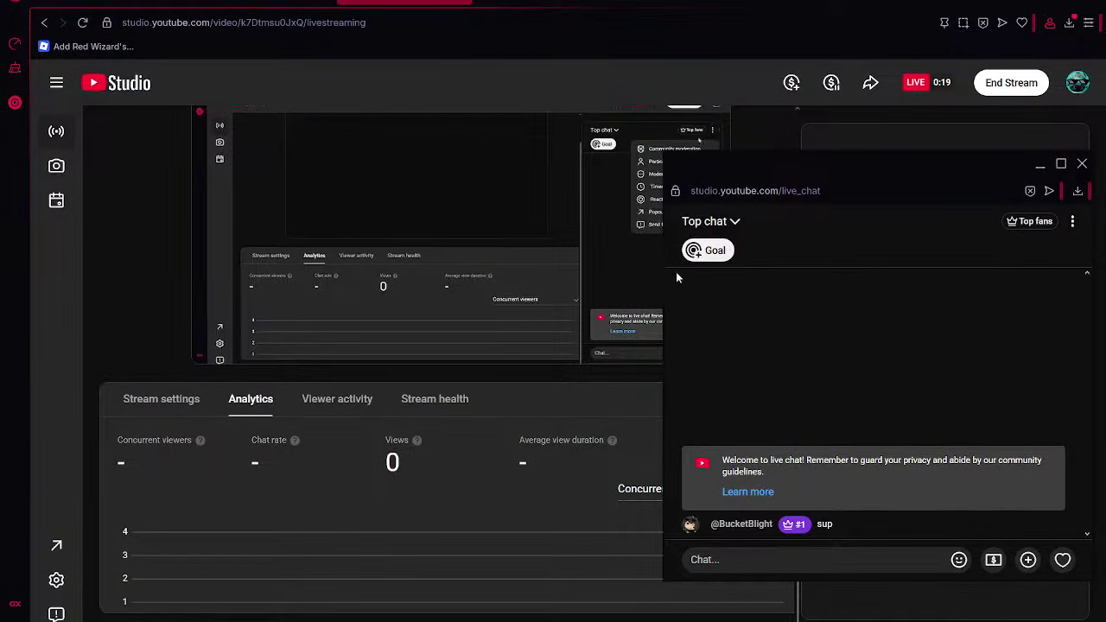
drag(663, 293, 801, 260)
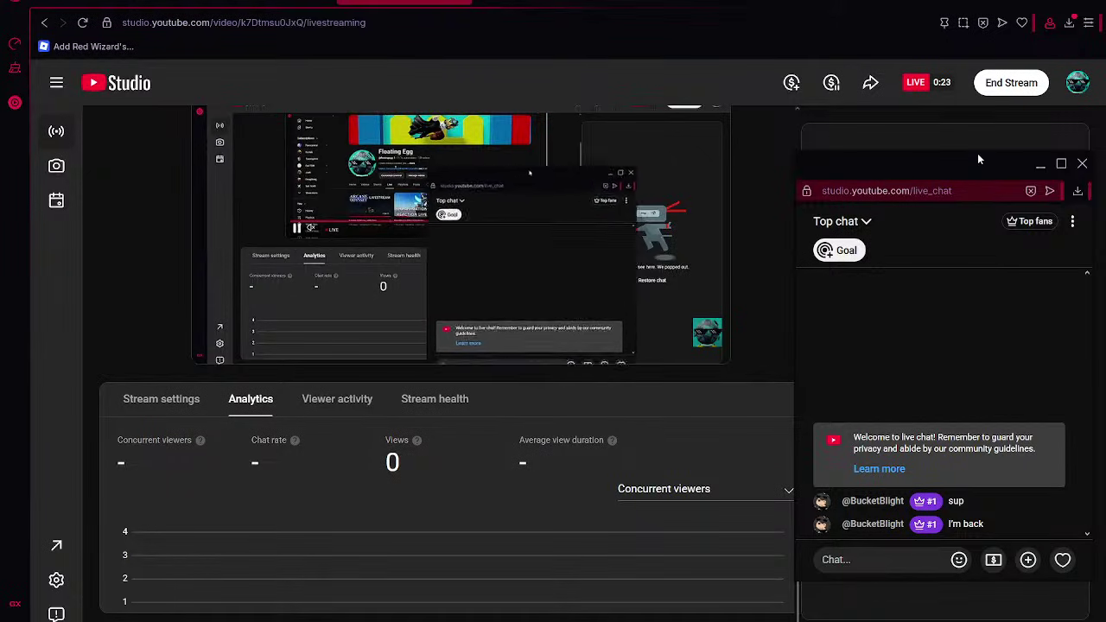
drag(977, 153, 998, 3)
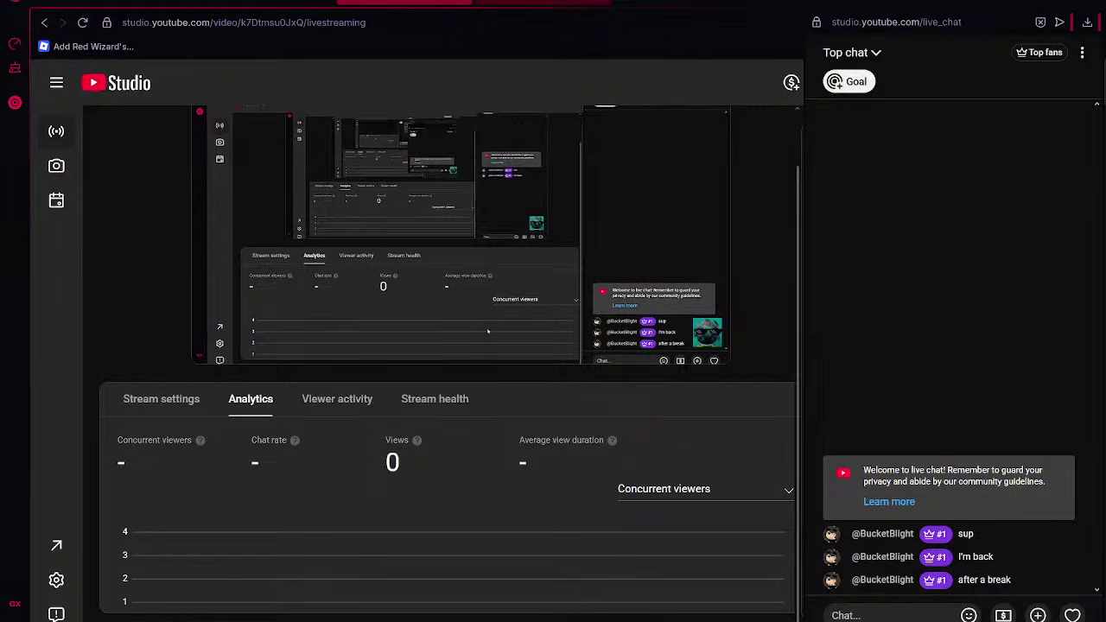
Check the channel's live streams list and the notifications for the new broadcast, then return to the Studio dashboard.
click(545, 1)
click(378, 403)
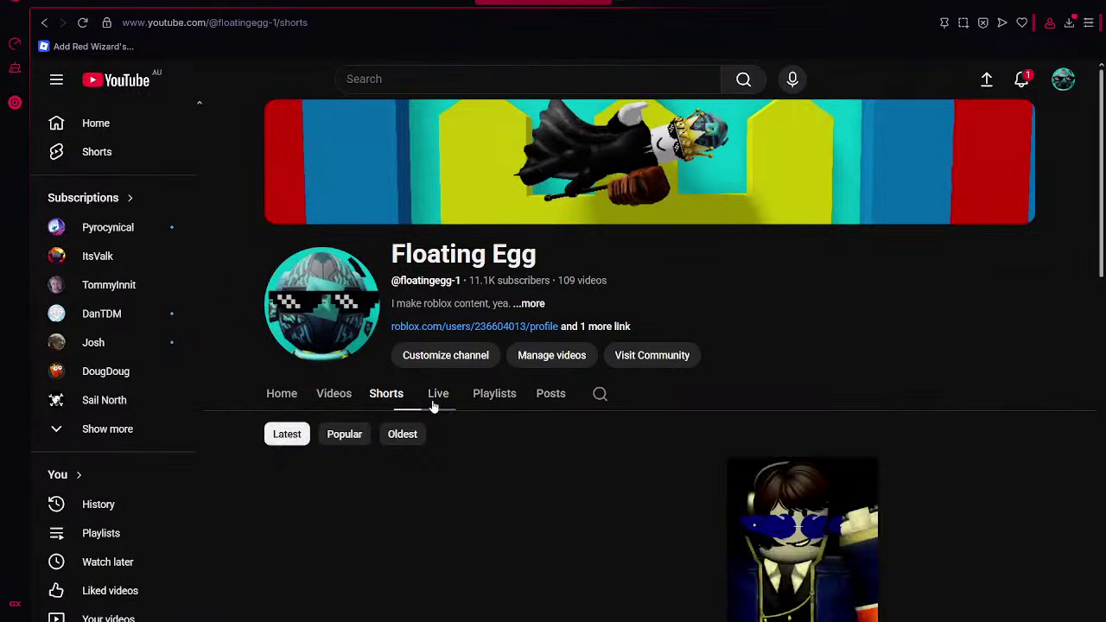
click(1022, 80)
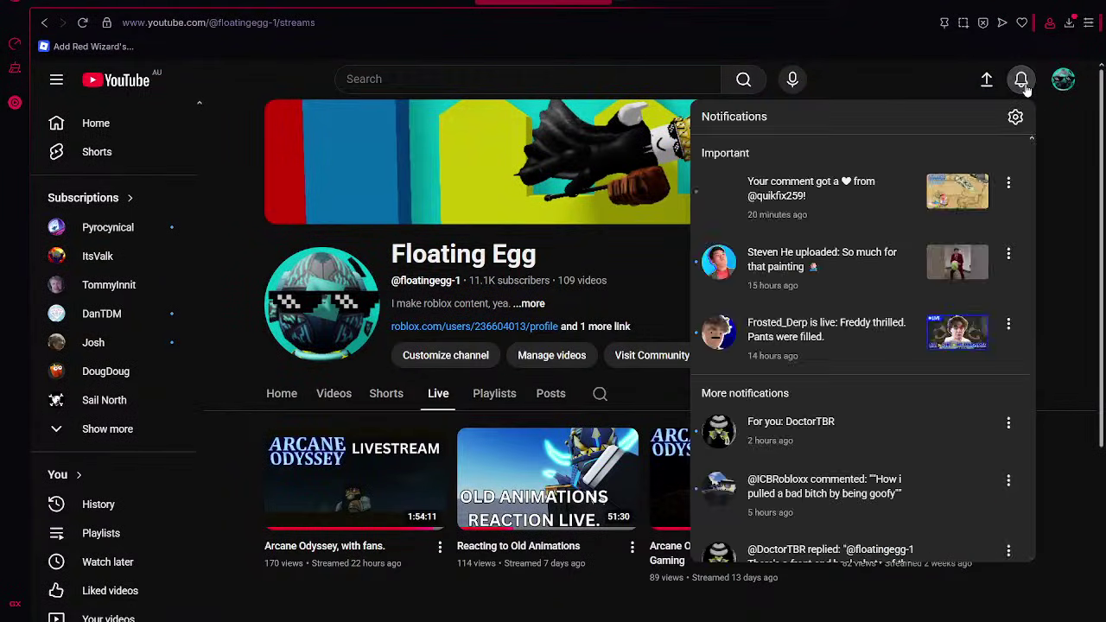
click(1022, 80)
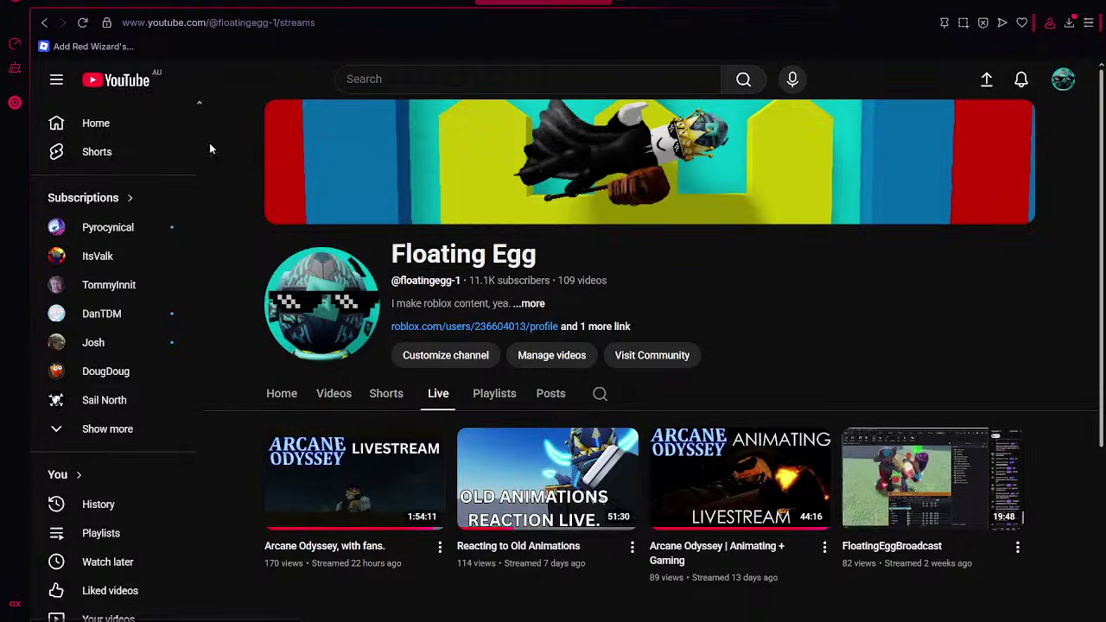
click(82, 22)
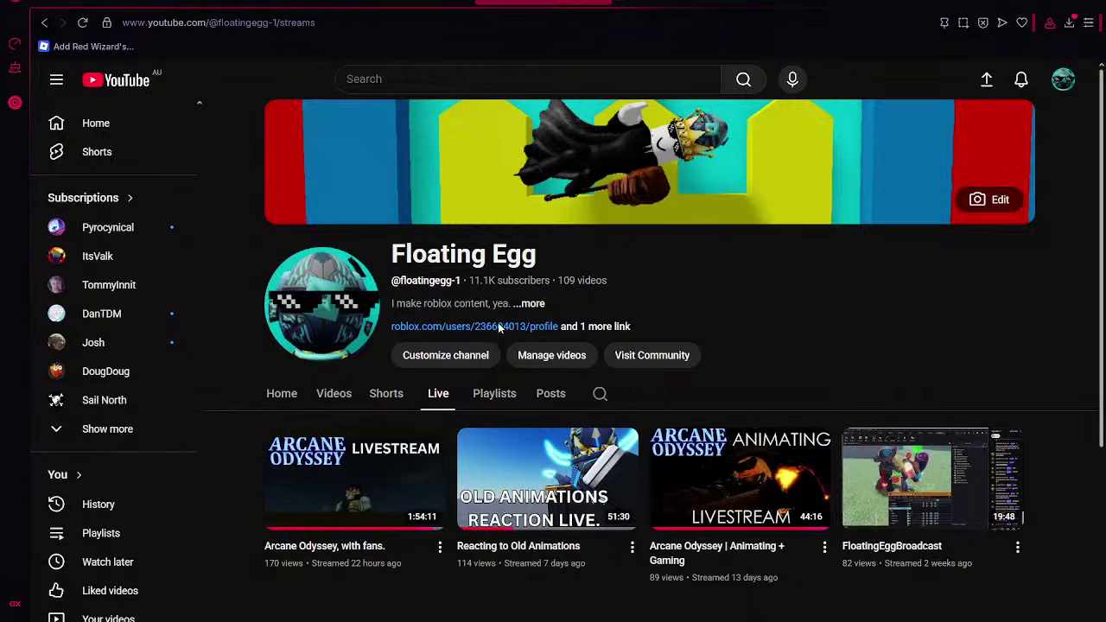
click(405, 3)
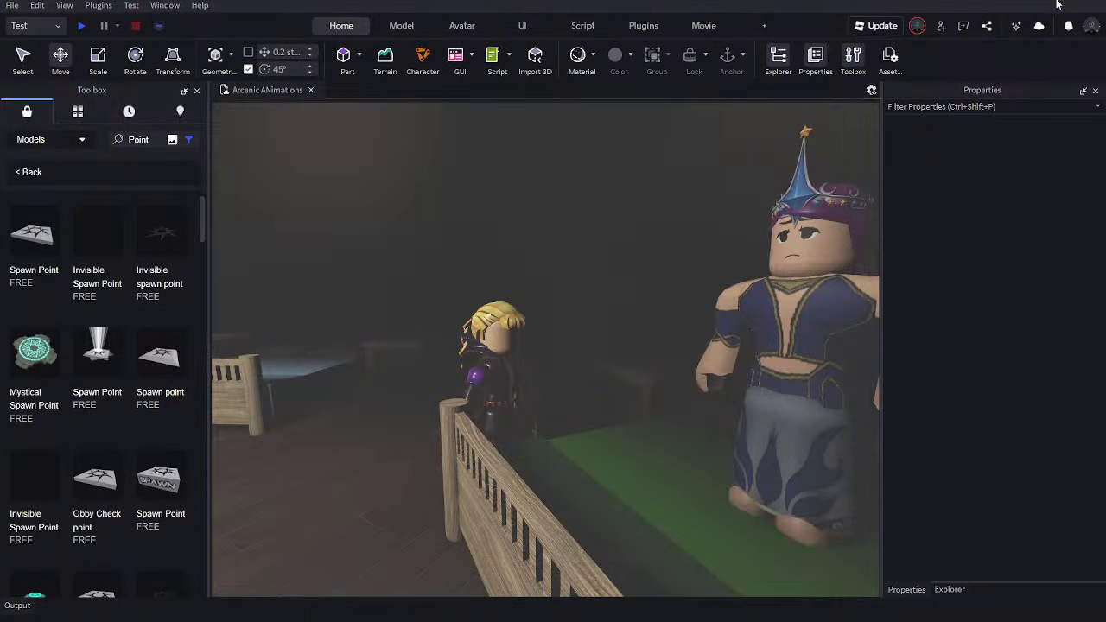
Restore the Roblox Studio window from maximized and fit it beside the popped-out live chat.
click(1063, 2)
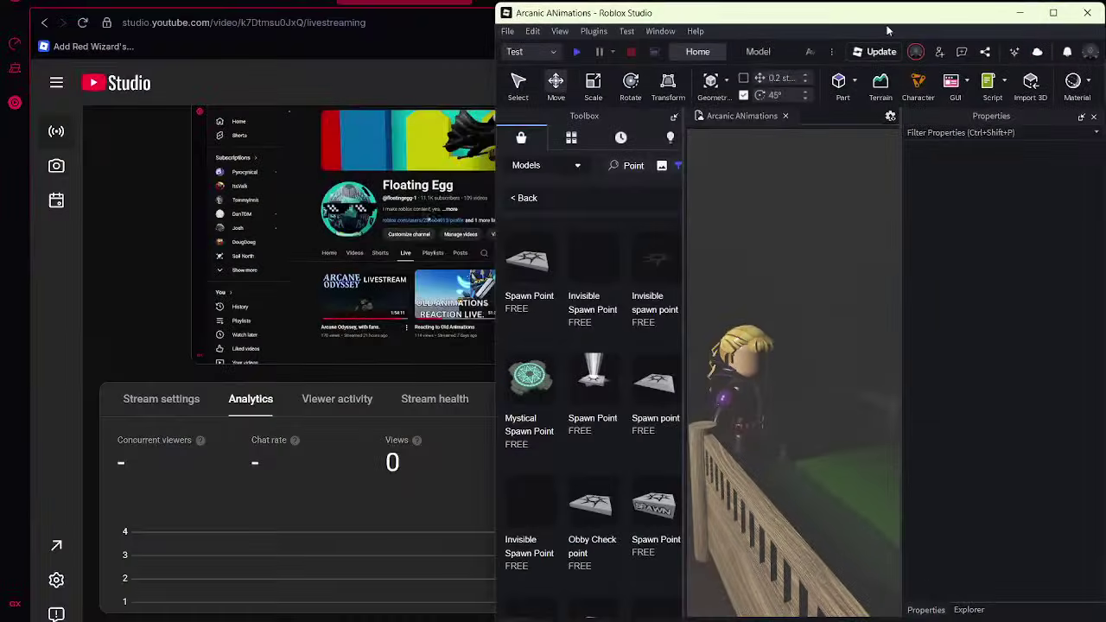
drag(885, 17, 380, 5)
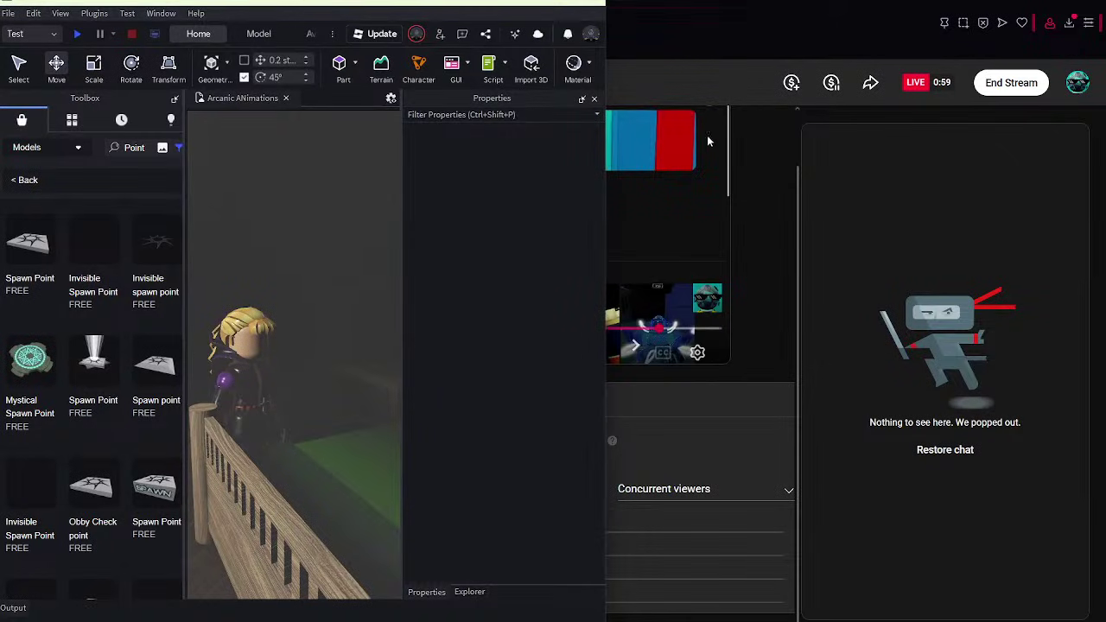
drag(605, 154, 800, 199)
key(alt+Tab)
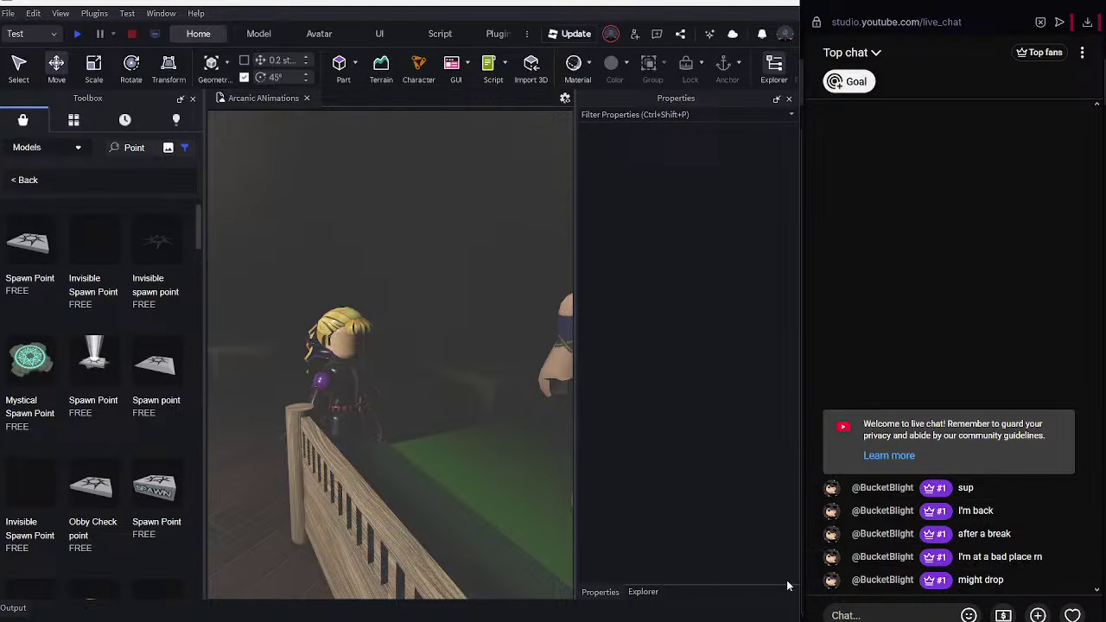
Recheck the channel's live streams list for the new broadcast, reloading it and switching between Playlists, Shorts and Live.
key(alt+Tab)
click(519, 2)
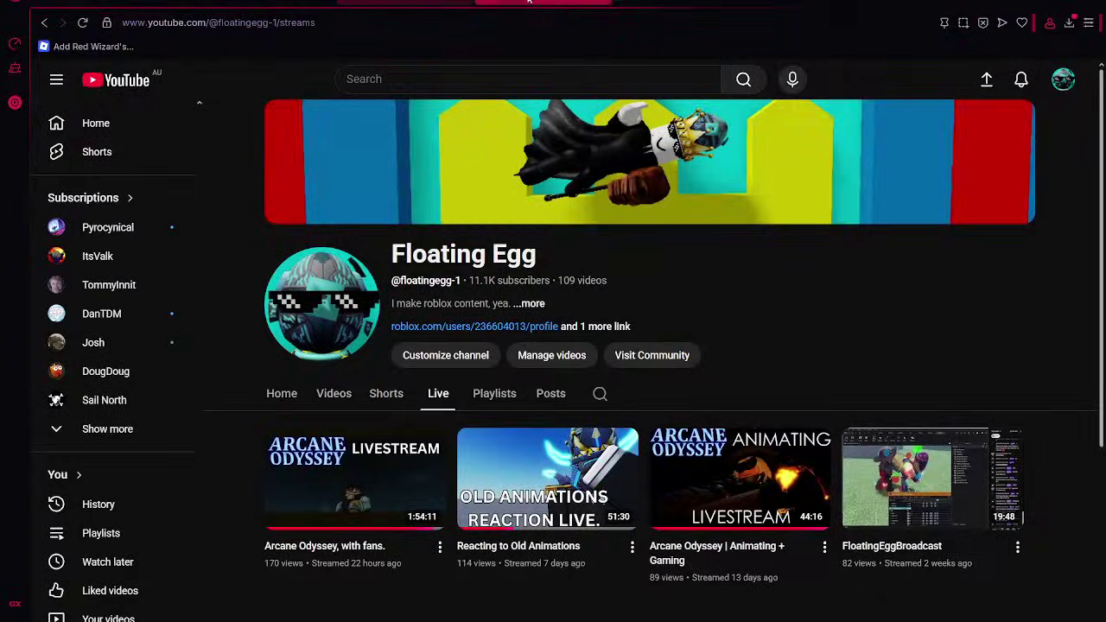
click(80, 25)
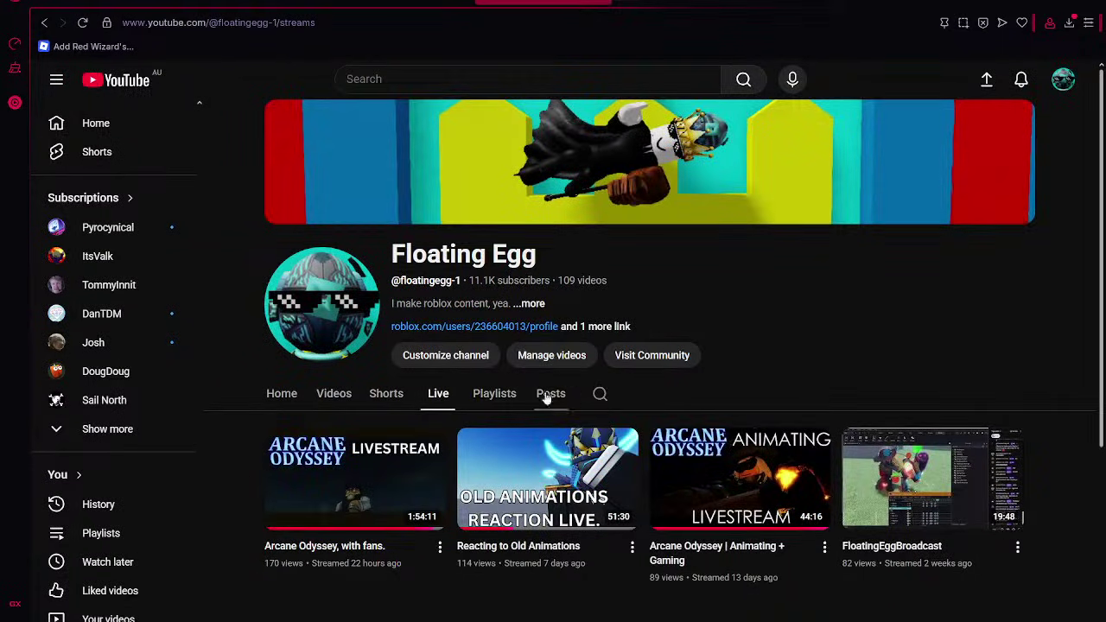
click(498, 396)
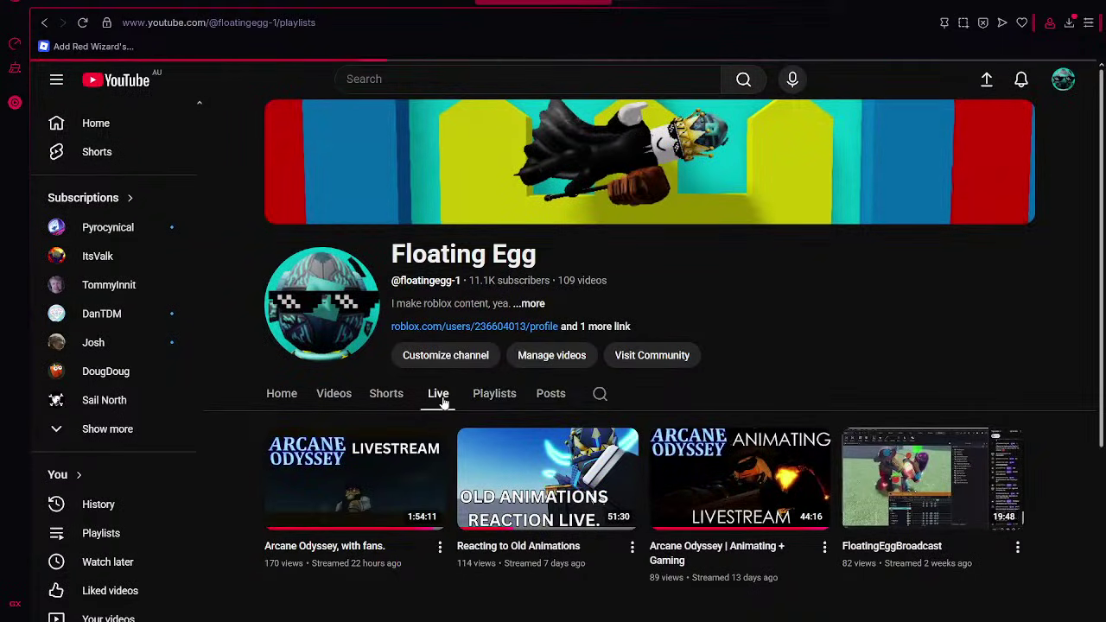
click(384, 398)
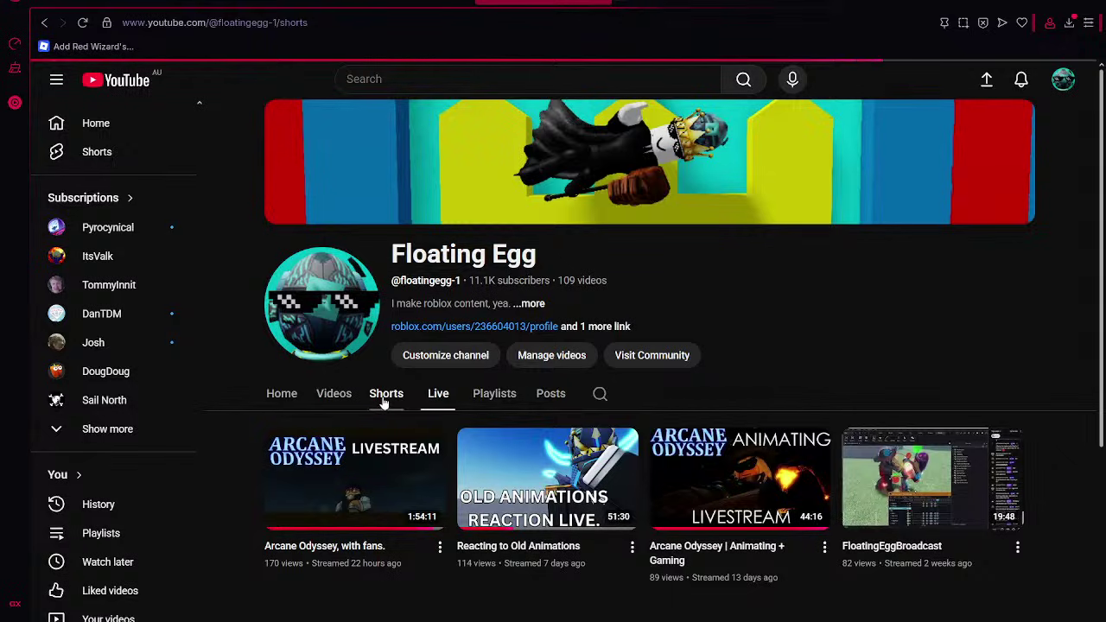
click(440, 405)
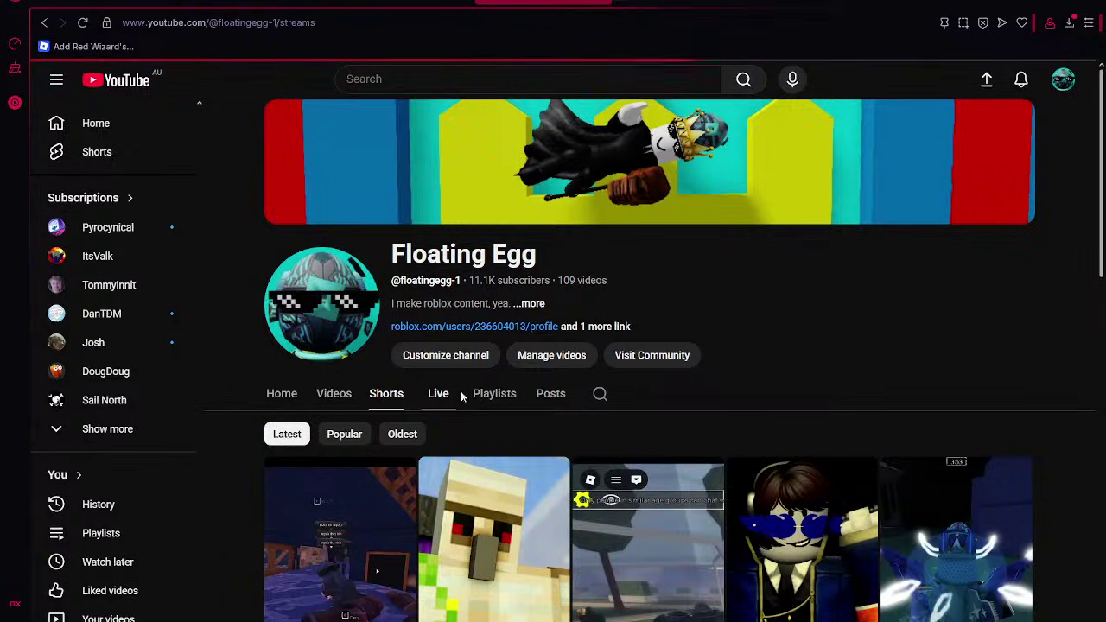
Open the livestream "LIVE Animating a Arcane Odyssey Animation" and copy its link.
click(331, 501)
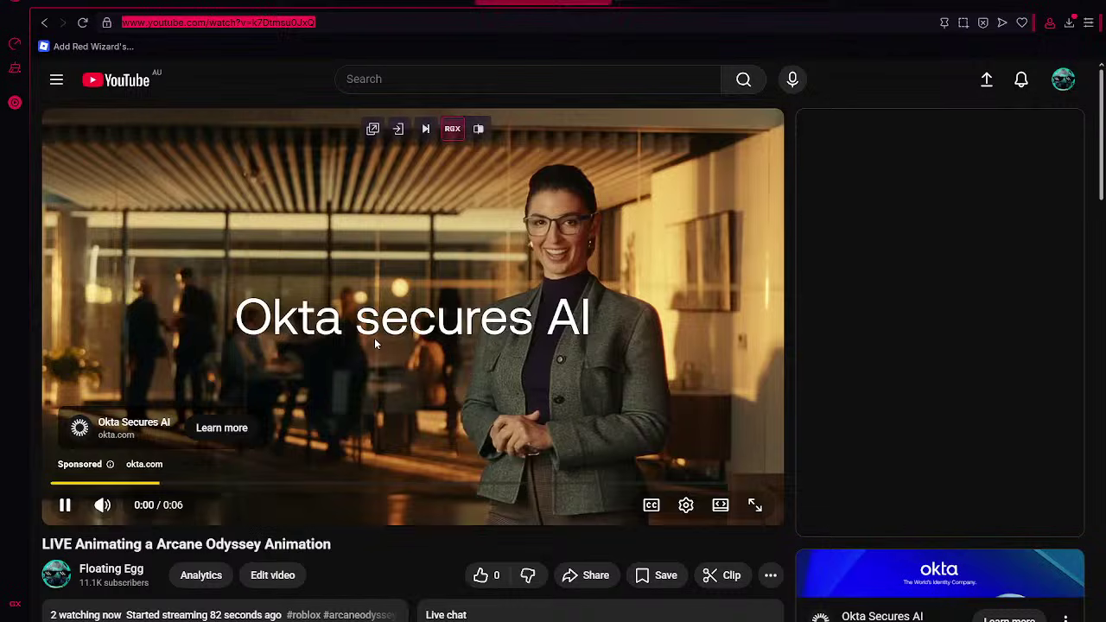
click(374, 345)
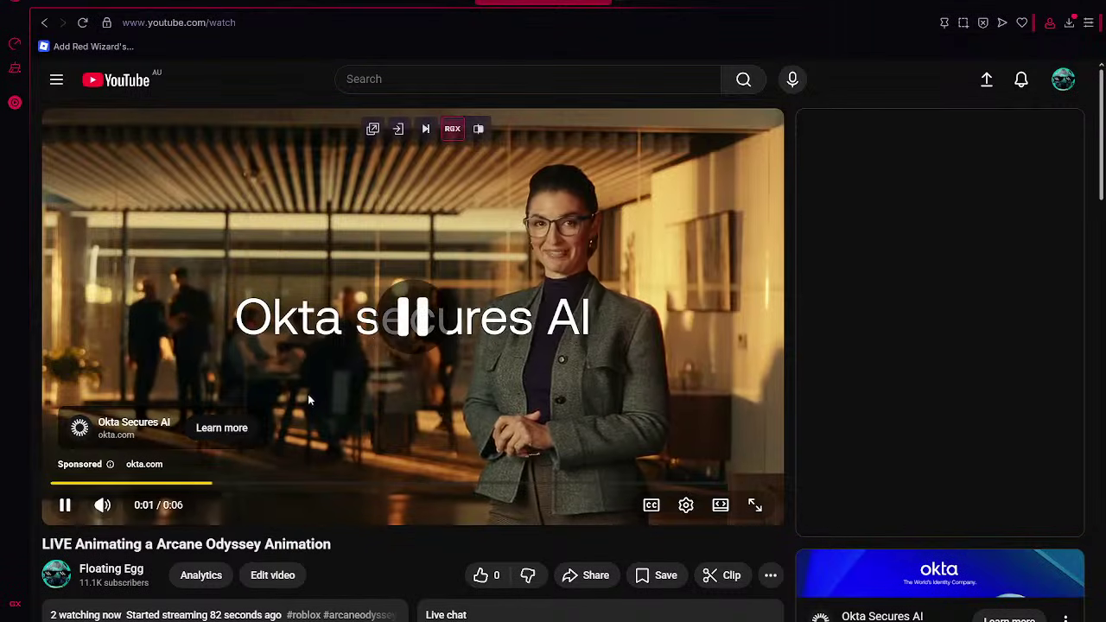
click(144, 26)
click(373, 588)
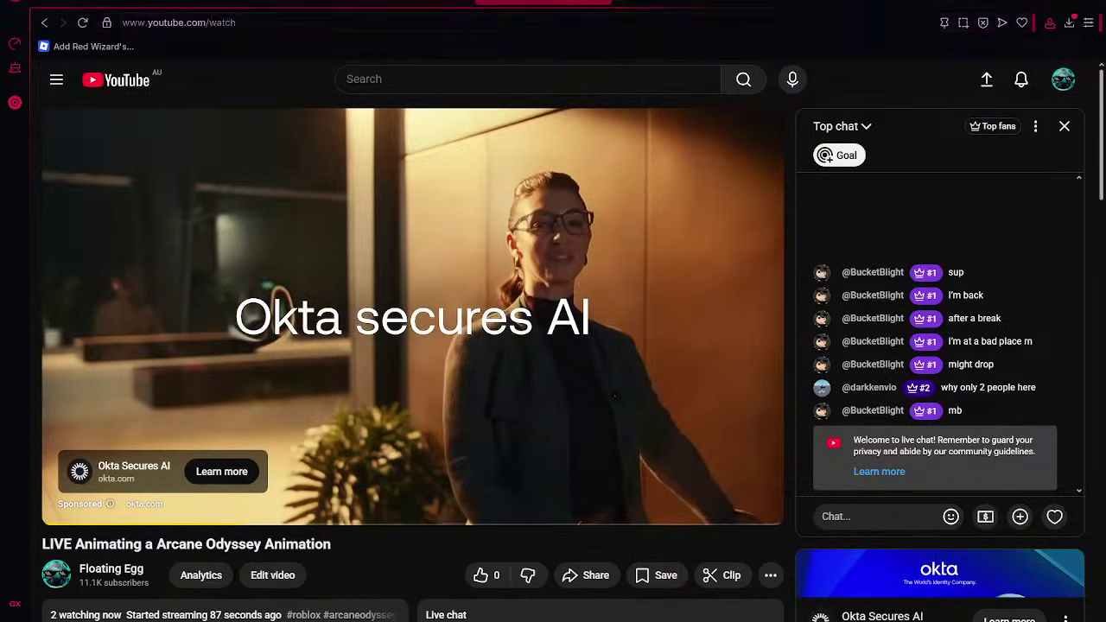
click(405, 3)
key(alt+Tab)
key(alt+Tab)
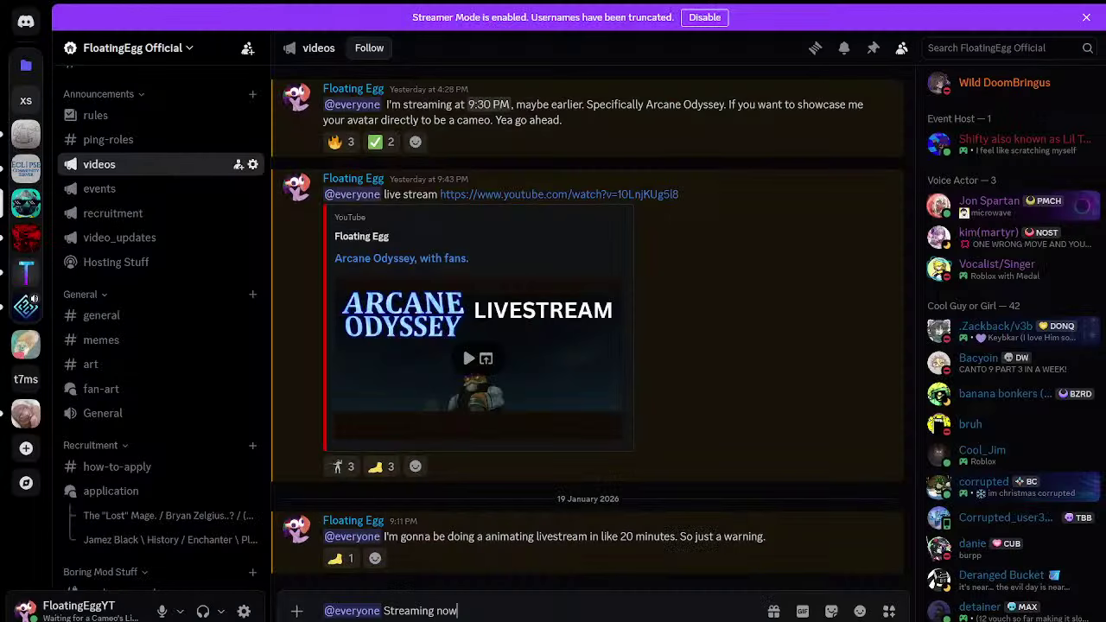
text(:)
text(https://www.youtube.com/watch?v=k7Dtmsu0JxQ)
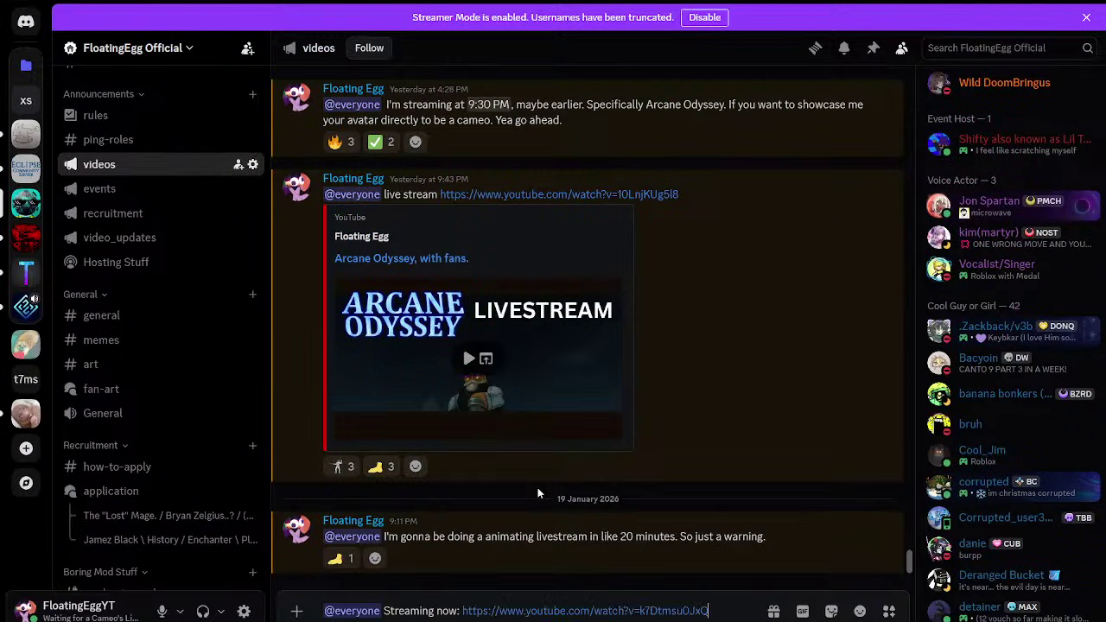
key(Return)
click(518, 515)
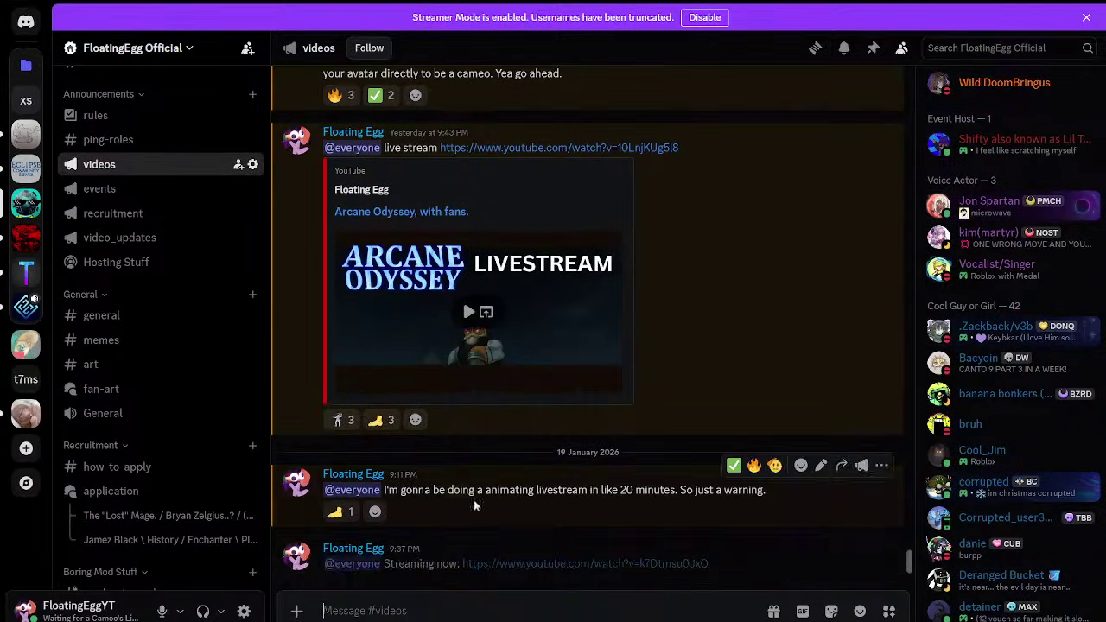
Draft "?cc Pop in, while I animate your favourite AO animation:" with the livestream link in the Vetex's Games creator-videos channel.
click(26, 308)
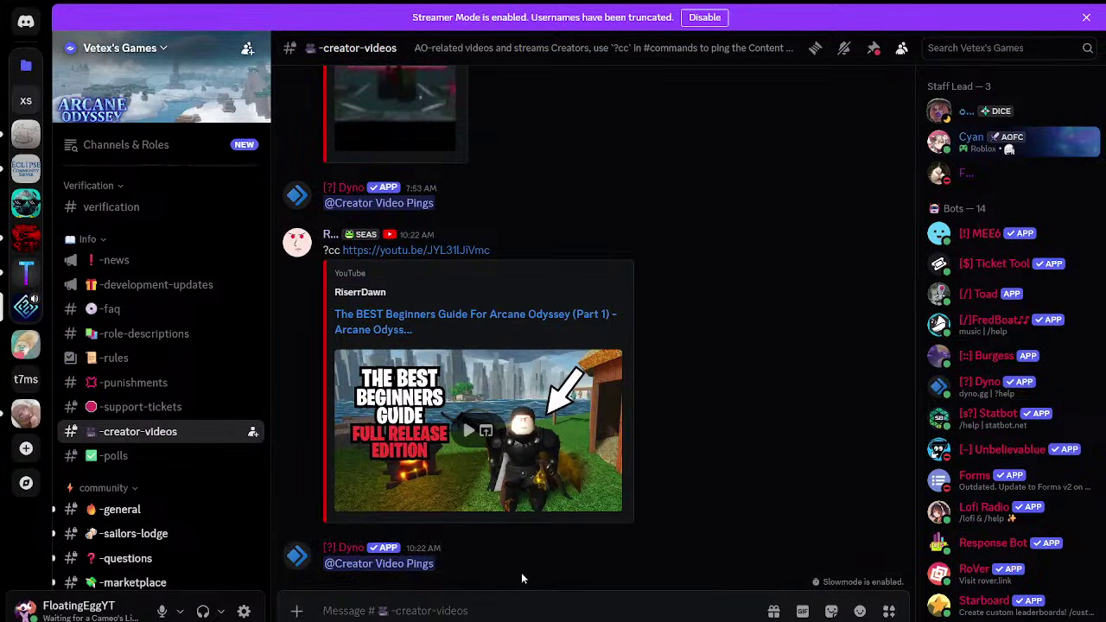
text(?cc Pop in, w)
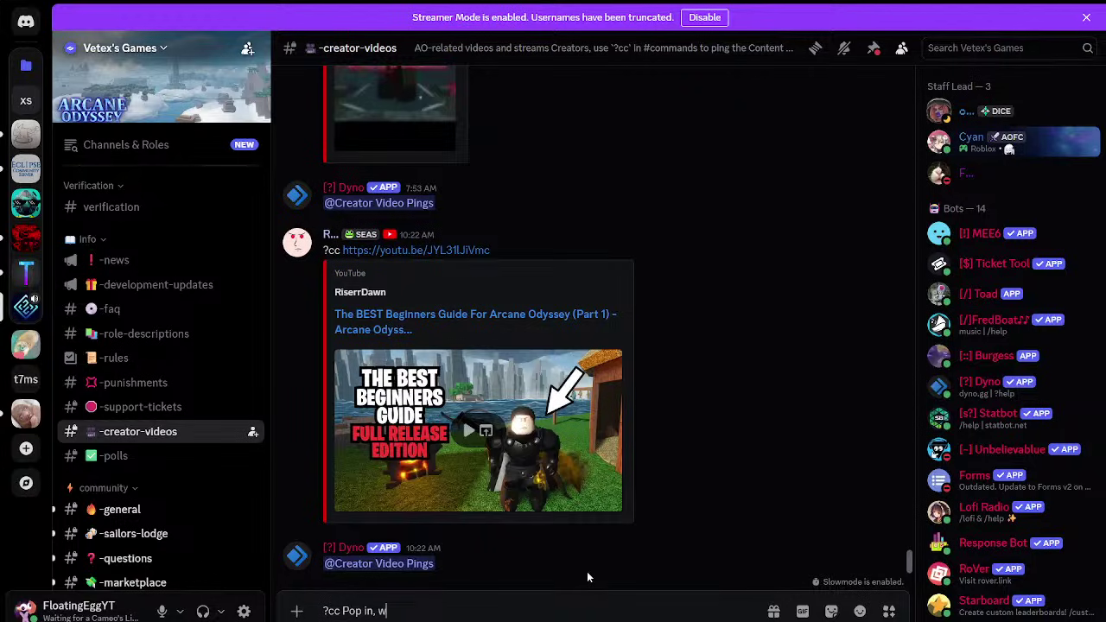
text(hile I animate your favourite )
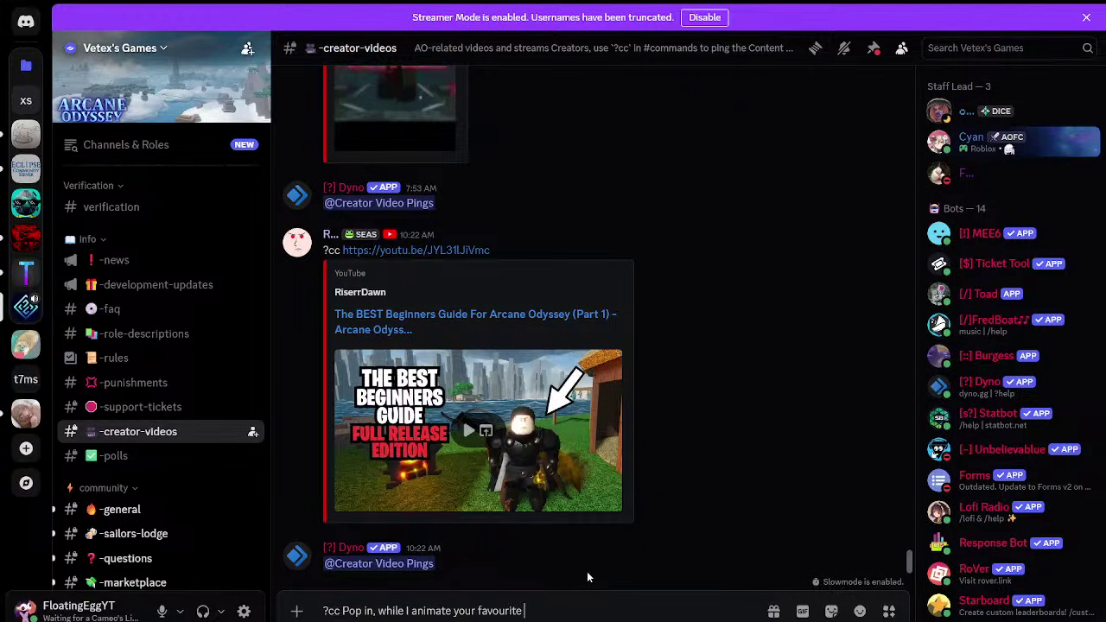
text(AO animation:)
key(shift+Return)
text(https://www.youtube.com/watch?v=k7Dtmsu0JxQ)
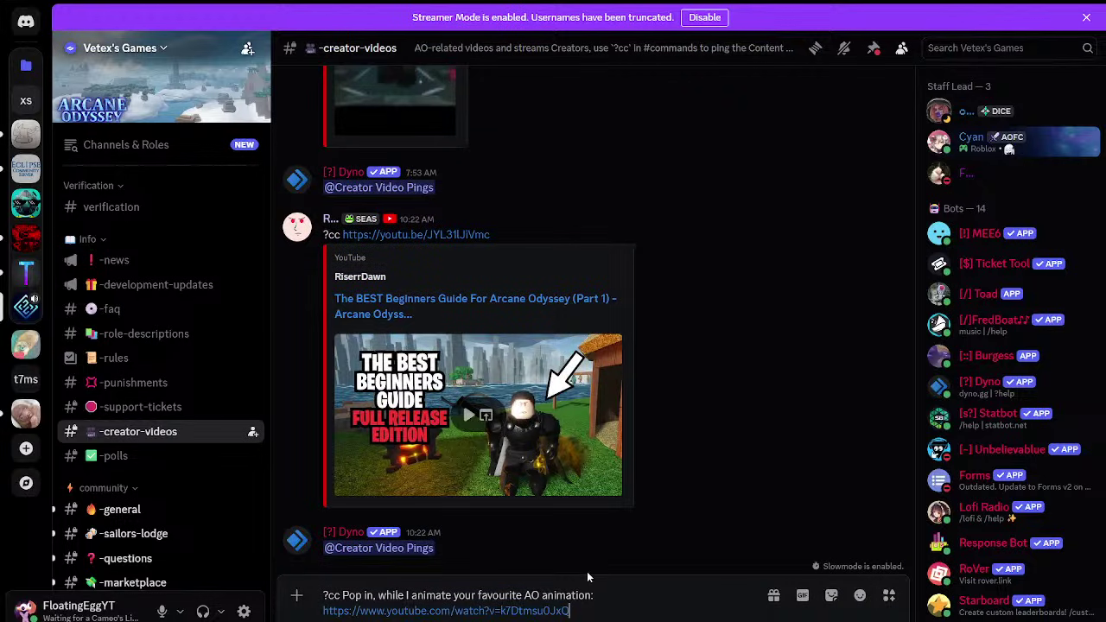
Reword the drafted message to "while I animate a AO animation:" and send it with the livestream link.
double_click(486, 597)
key(BackSpace)
key(BackSpace)
key(BackSpace)
key(BackSpace)
key(BackSpace)
key(BackSpace)
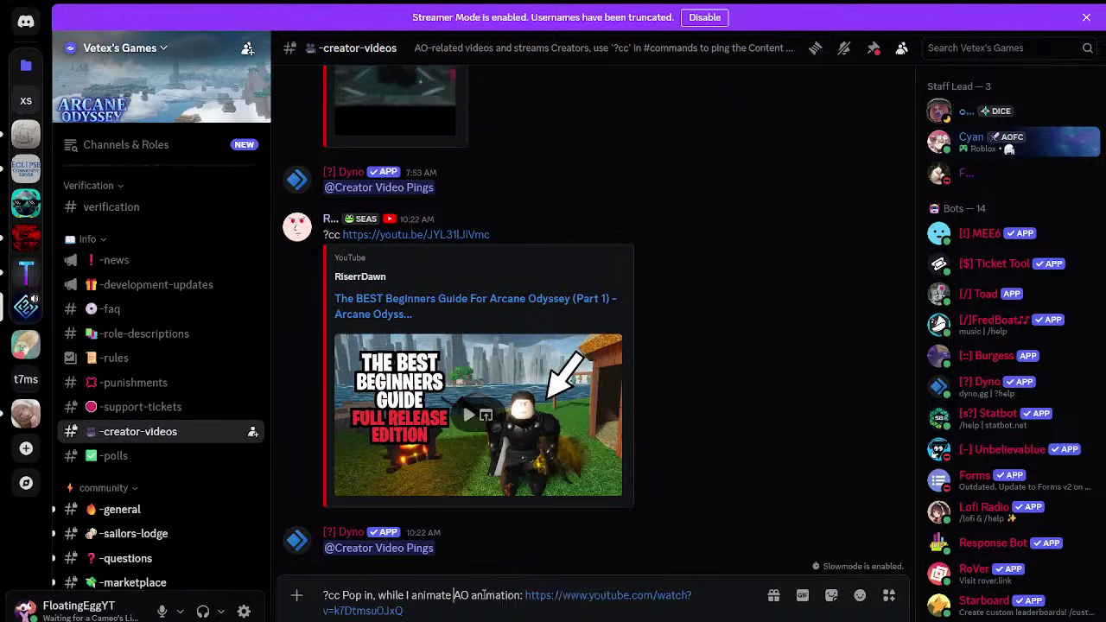
text(a)
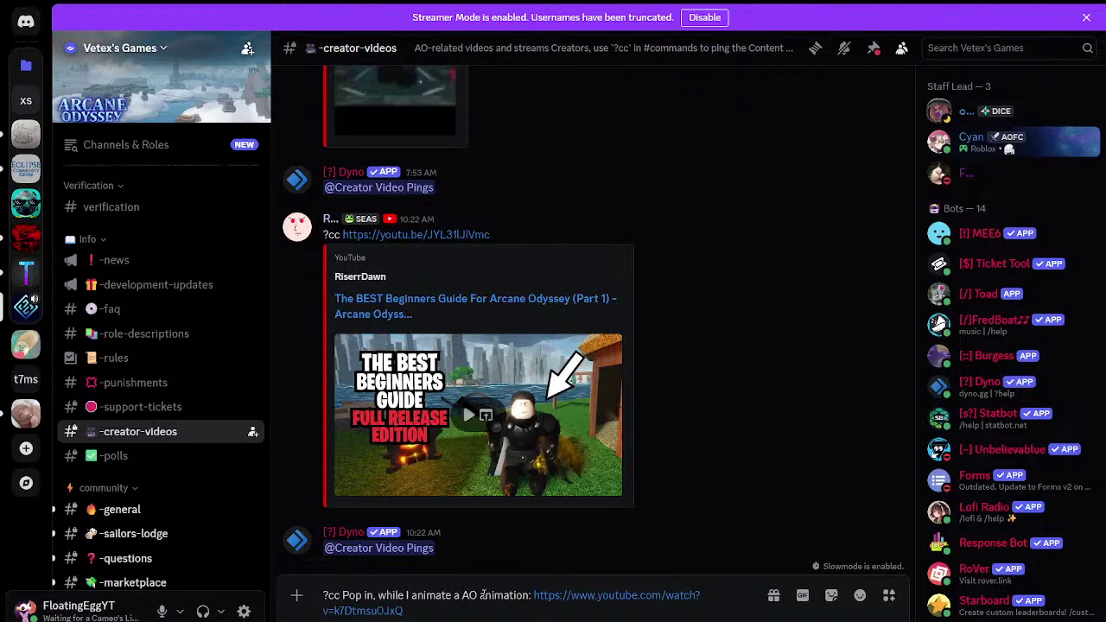
key(Return)
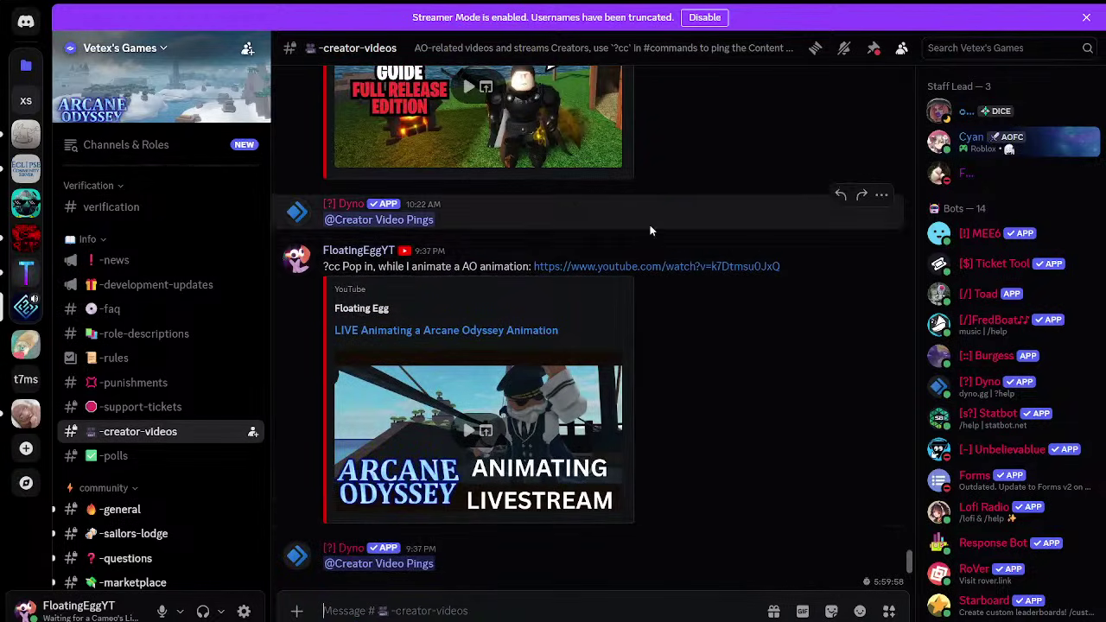
Leave Discord, pass through the open browser pages, and switch to OBS Studio.
key(alt+Tab)
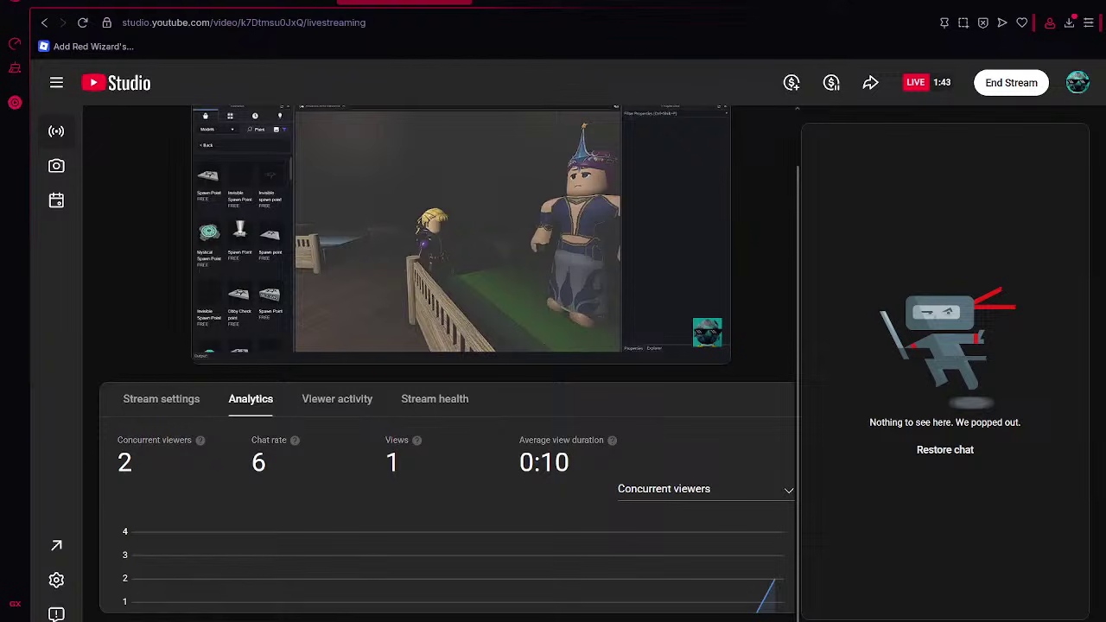
key(ctrl+Tab)
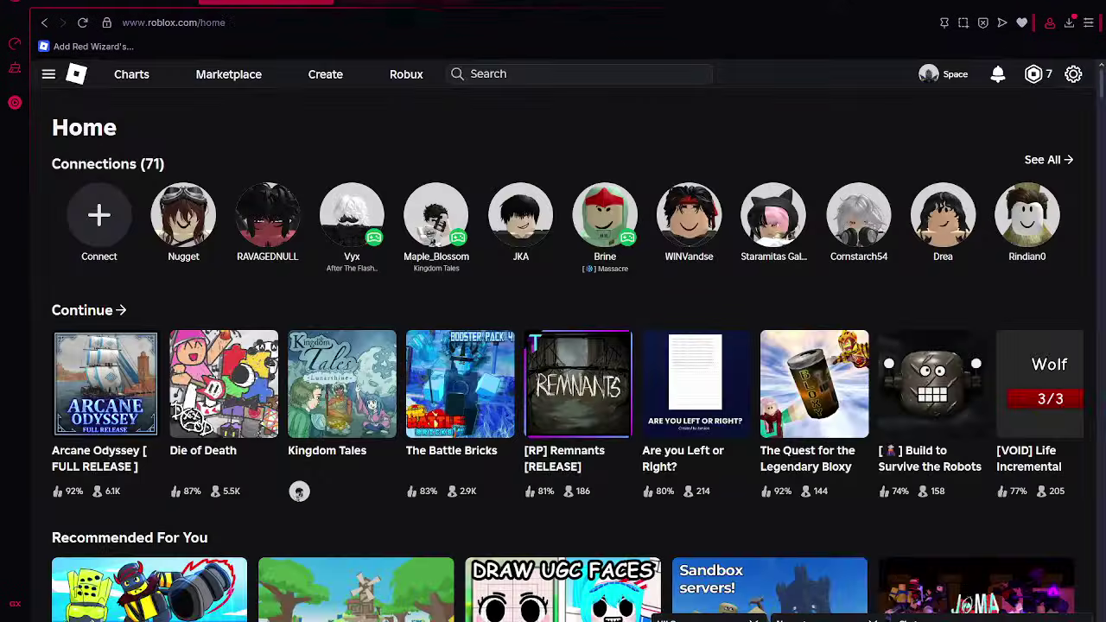
click(445, 3)
key(alt+Tab)
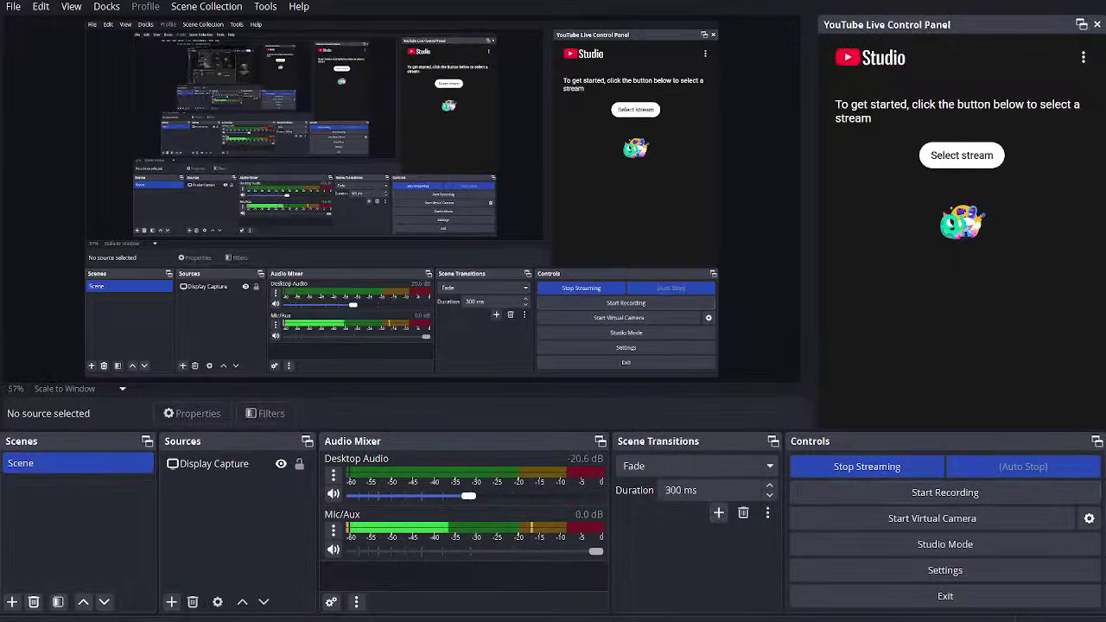
Switch to the Arcanic ANimations place in Roblox Studio and close the Toolbox to enlarge the viewport.
key(alt+Tab)
key(alt+Tab)
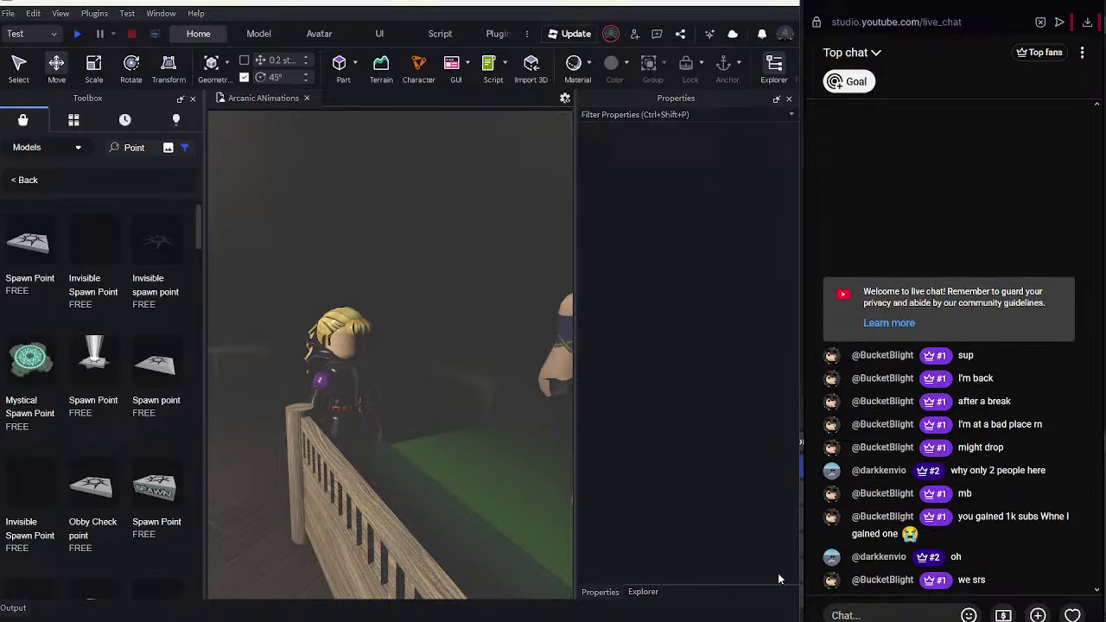
right_drag(485, 326, 485, 326)
right_click(482, 324)
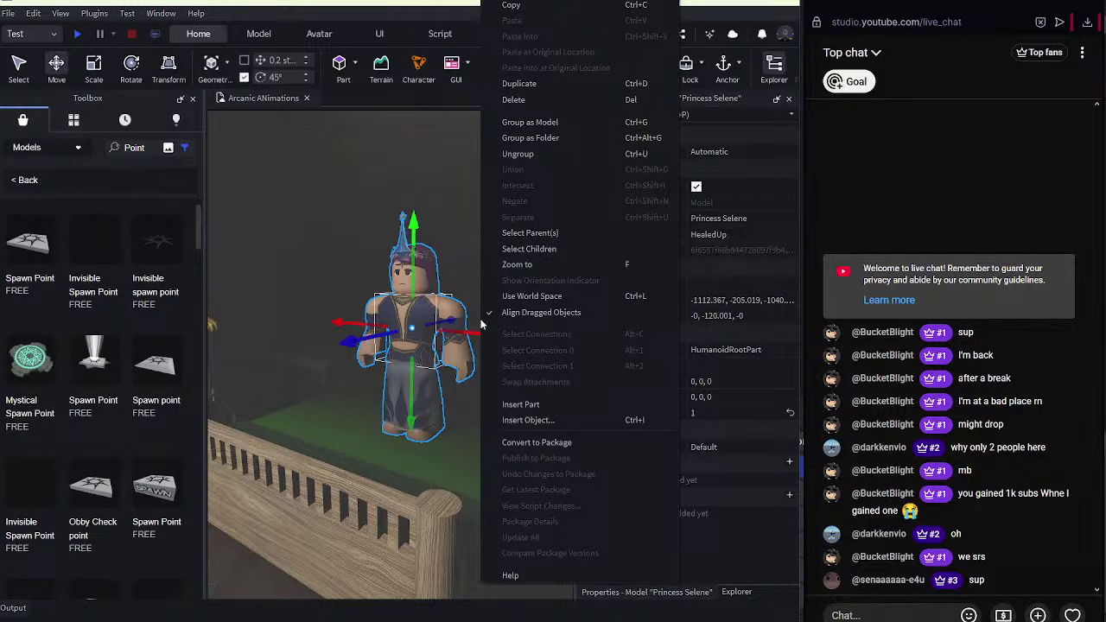
click(246, 196)
scroll(259, 195, down, 2)
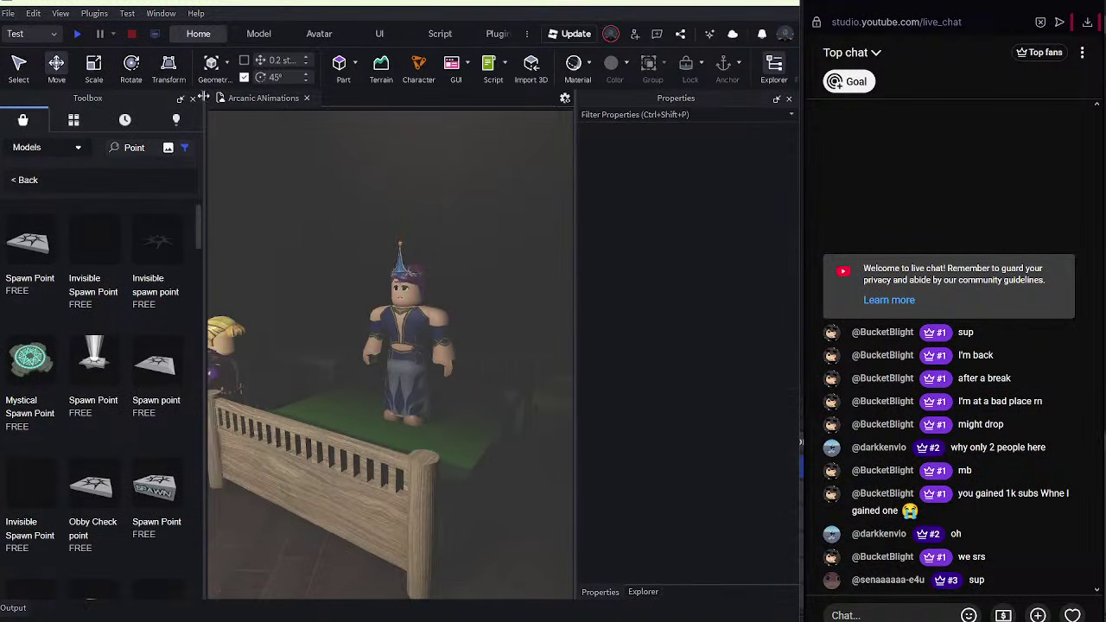
right_drag(290, 195, 272, 150)
click(193, 98)
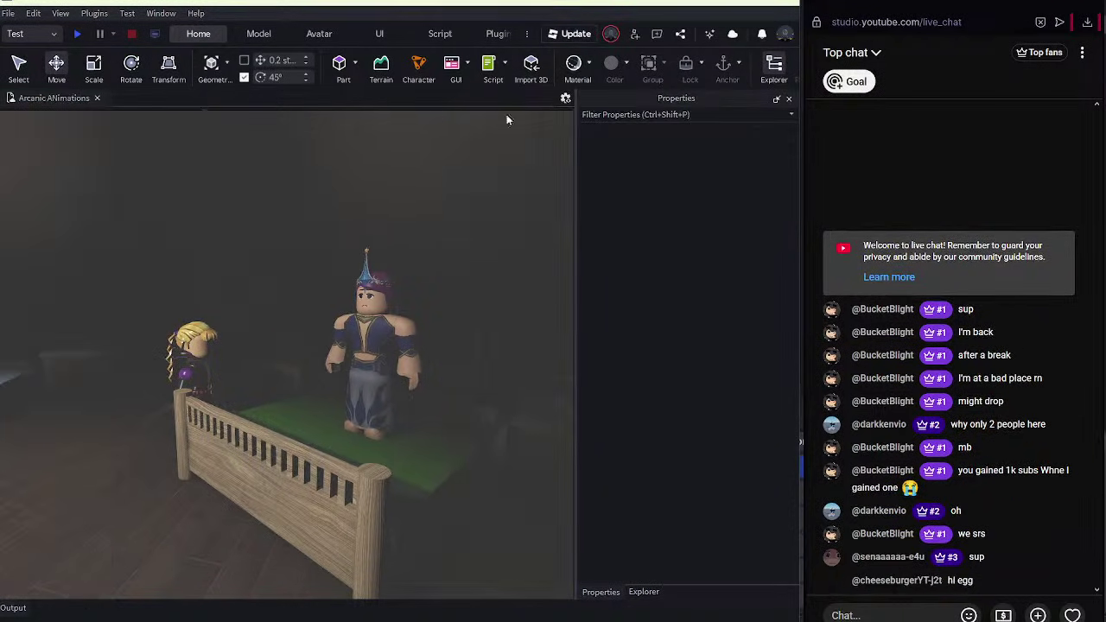
Close the Properties window, collapse the Animations folder in the Workspace, and close the Explorer.
scroll(266, 161, up, 2)
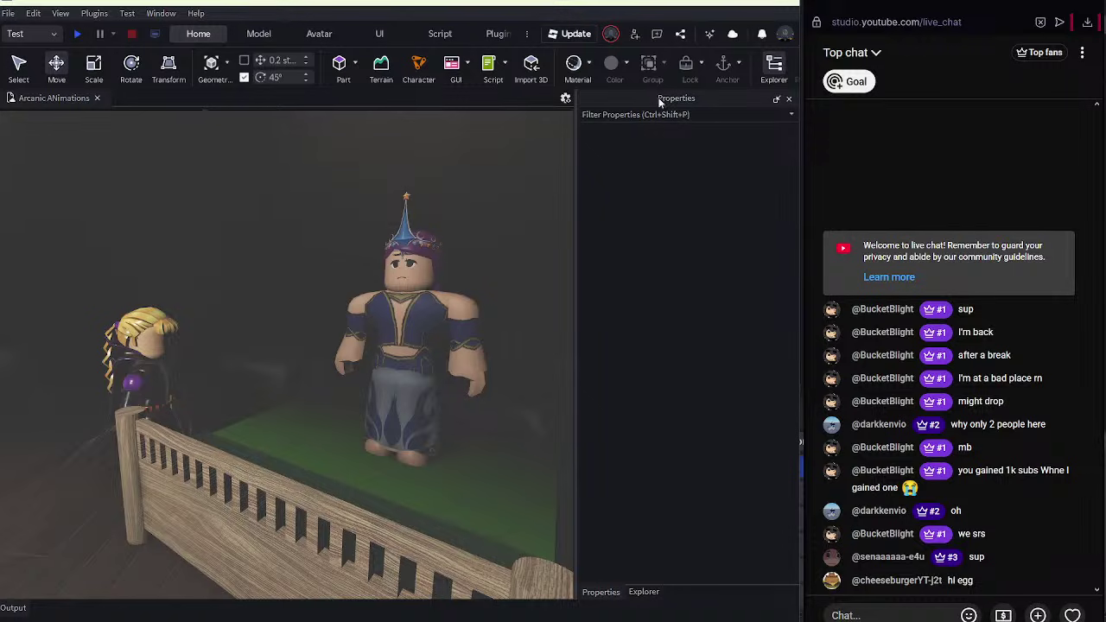
click(787, 99)
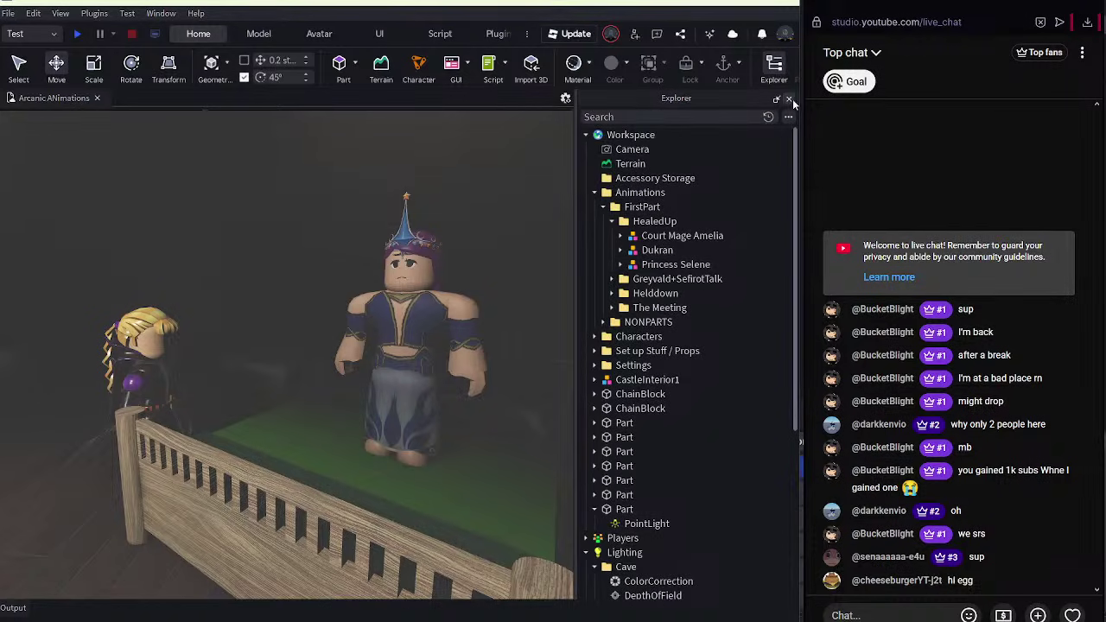
click(612, 222)
click(594, 192)
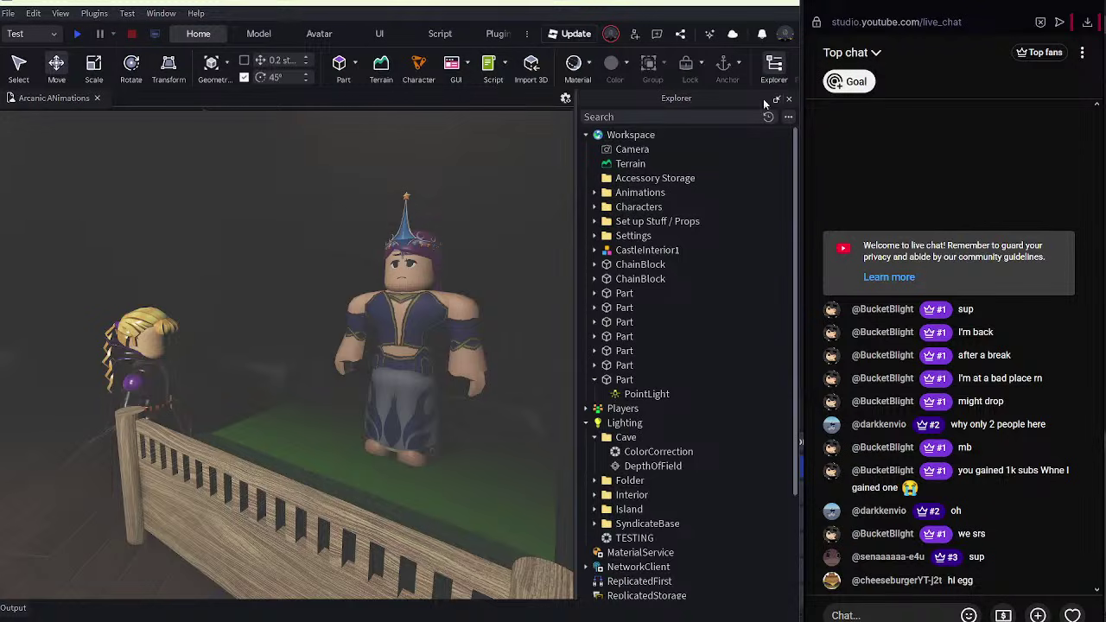
click(789, 100)
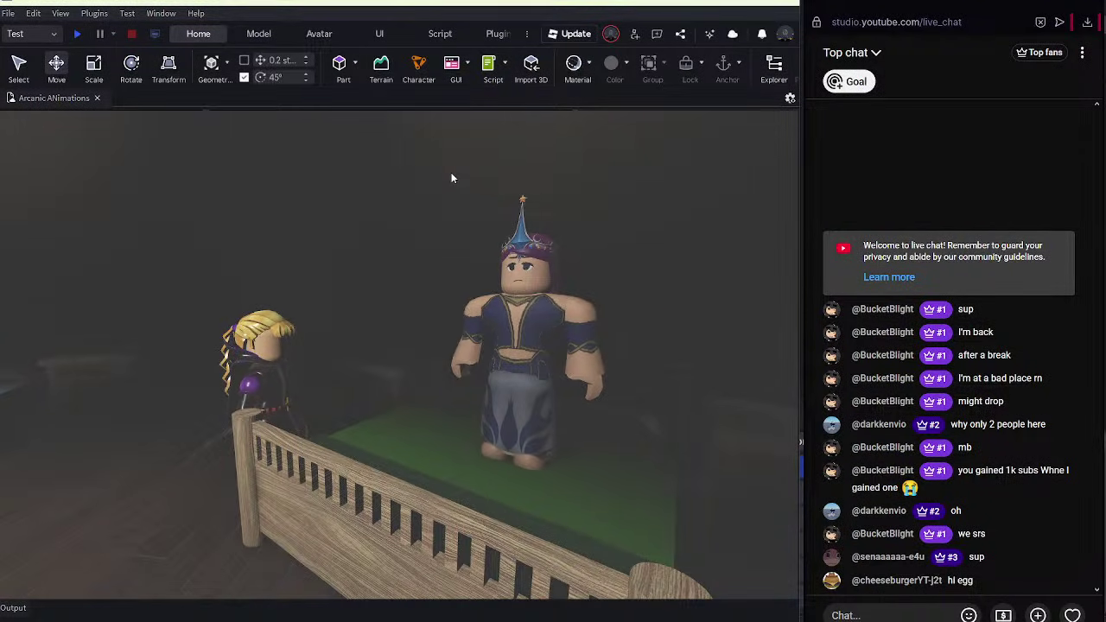
Launch the Moon Animator plugin and create a new Moon 2 file.
right_drag(440, 197, 417, 190)
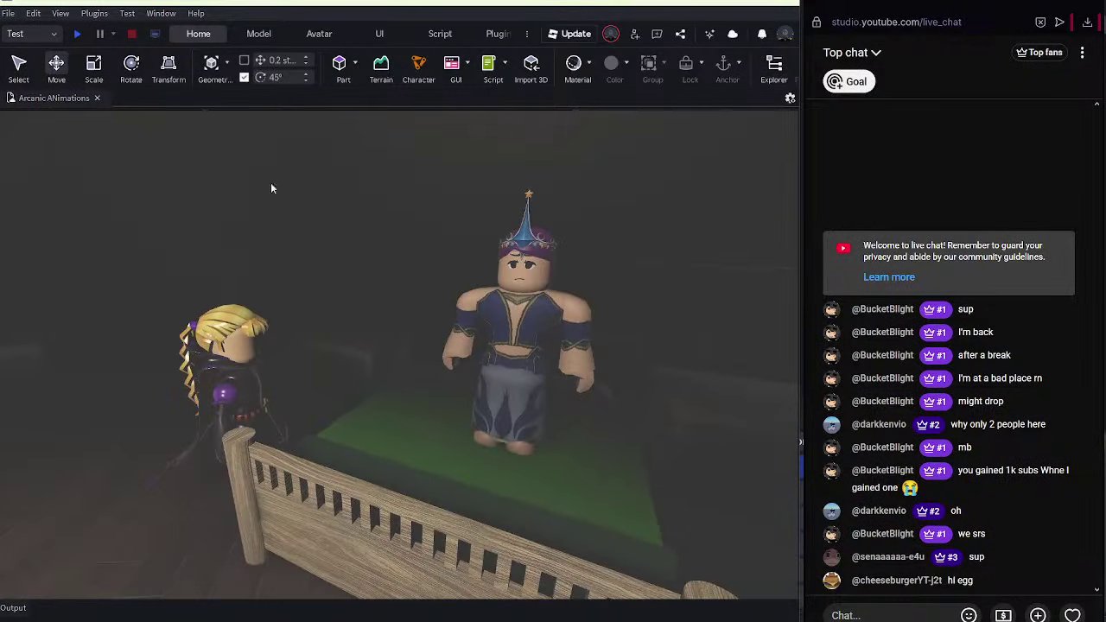
click(506, 33)
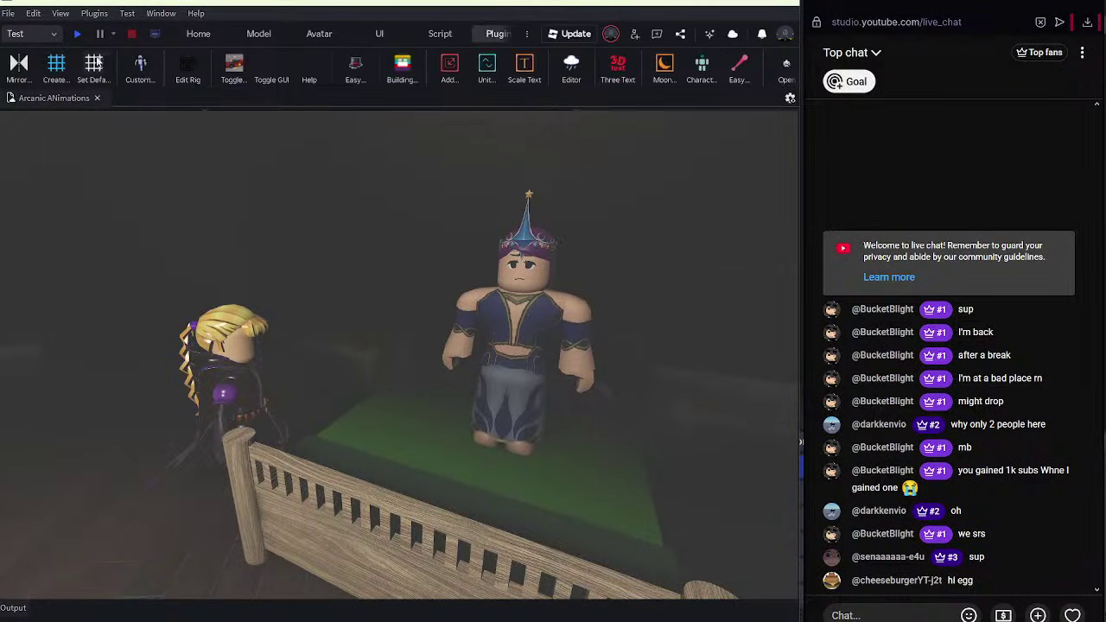
scroll(493, 226, down, 3)
scroll(494, 223, up, 4)
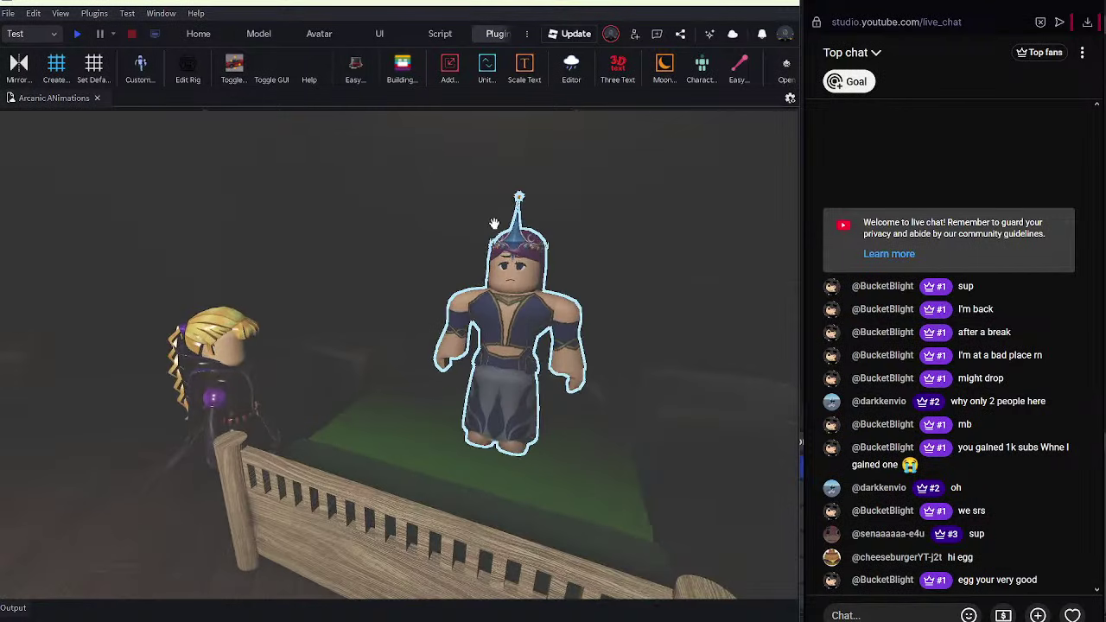
right_drag(497, 219, 508, 211)
click(664, 66)
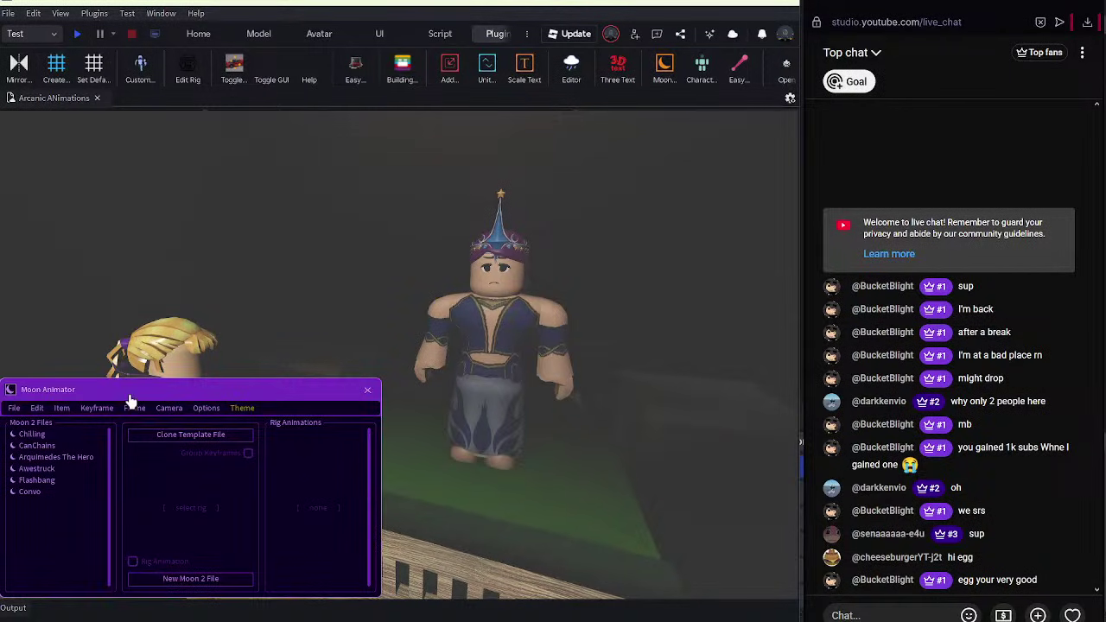
drag(128, 395, 143, 372)
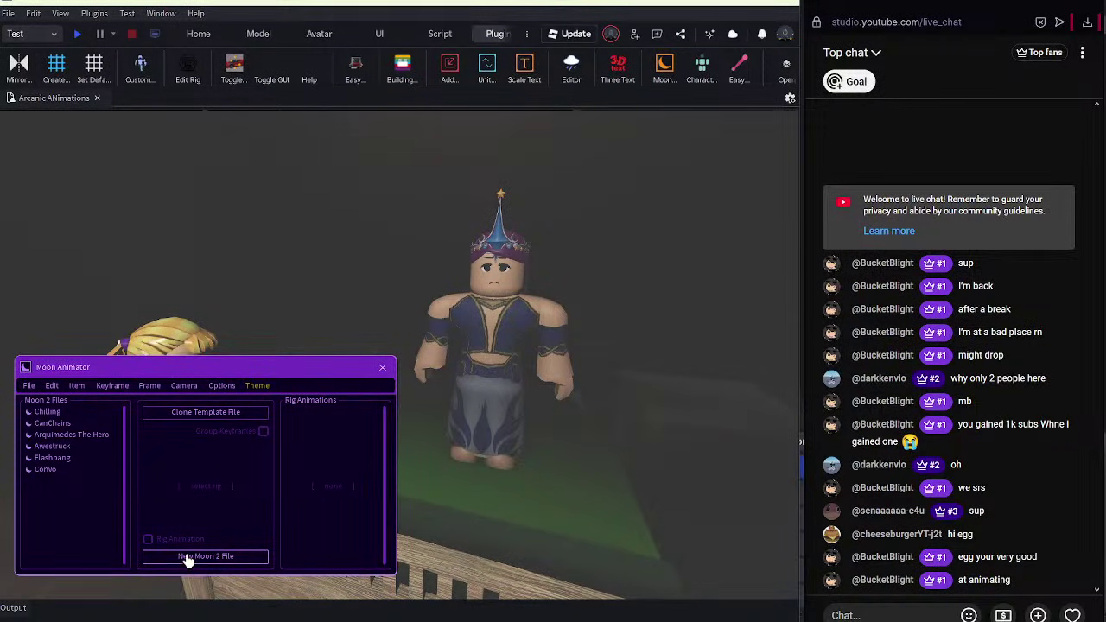
click(247, 557)
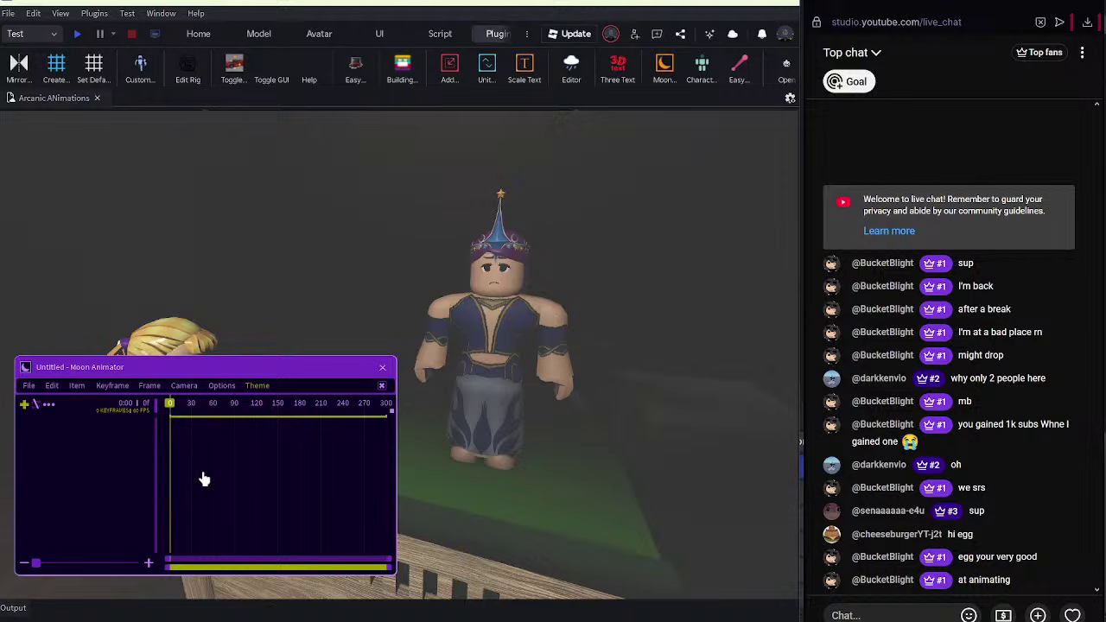
Add the Princess Selene and Court Mage Amelia rigs to the animation's timeline.
click(25, 406)
click(452, 363)
click(78, 575)
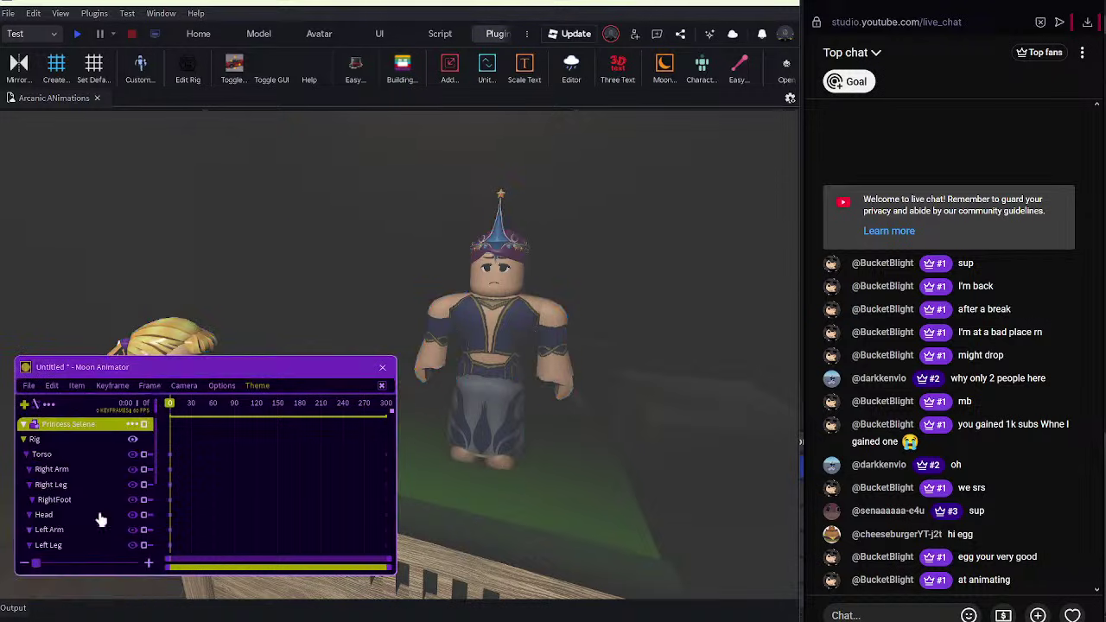
Add starting keyframes at frame 0 for every body part of Princess Selene and Court Mage Amelia.
click(59, 440)
scroll(60, 442, down, 9)
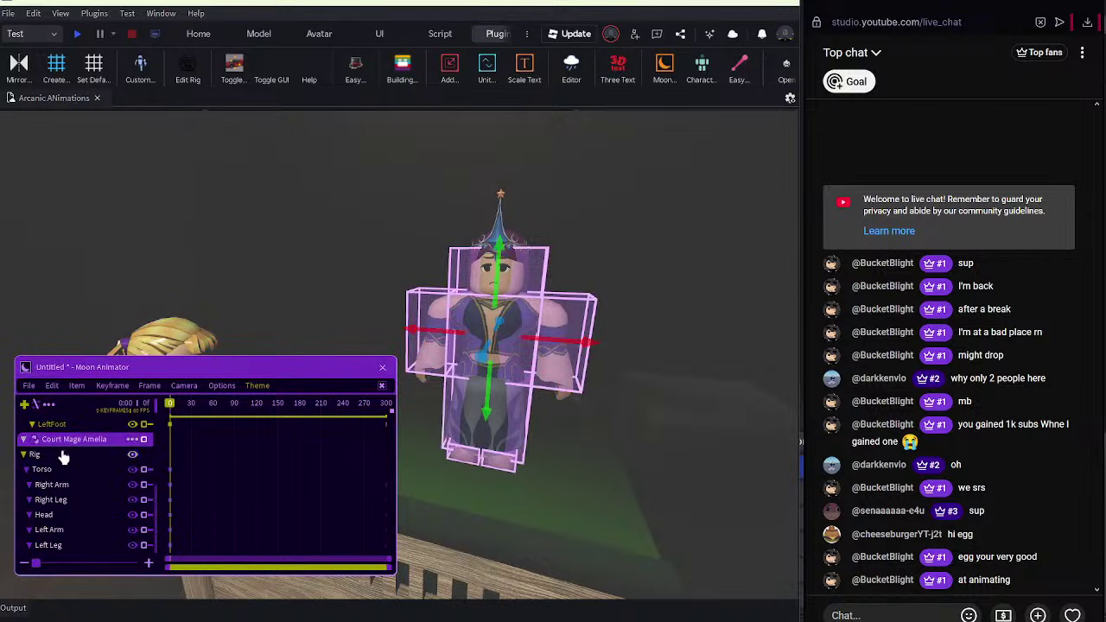
click(63, 457)
scroll(63, 467, up, 9)
click(62, 454)
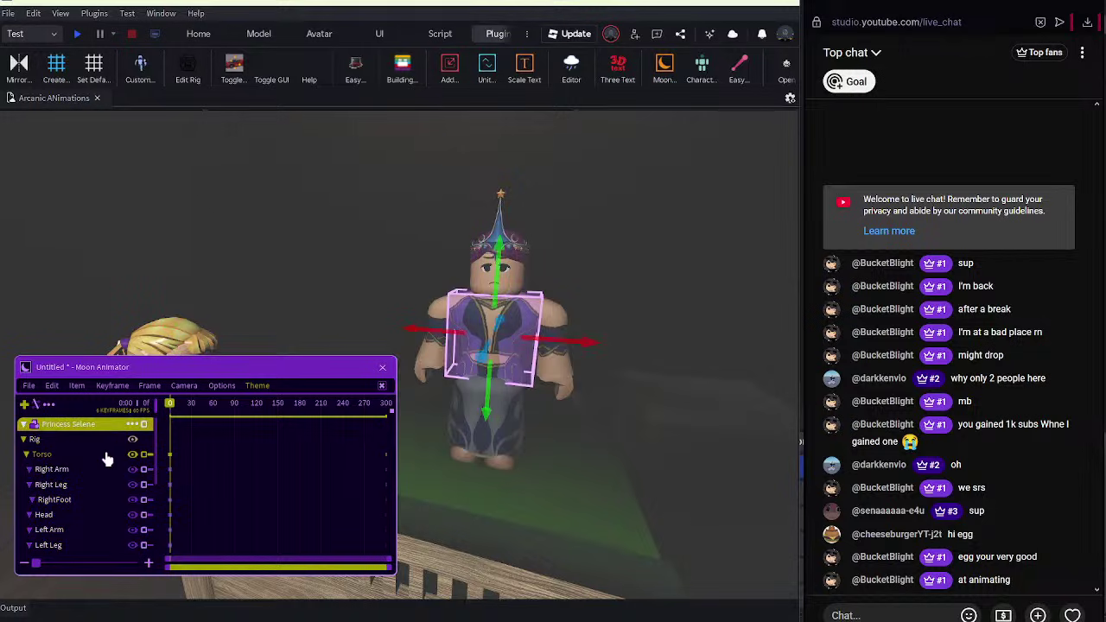
click(71, 443)
scroll(70, 443, down, 9)
click(63, 459)
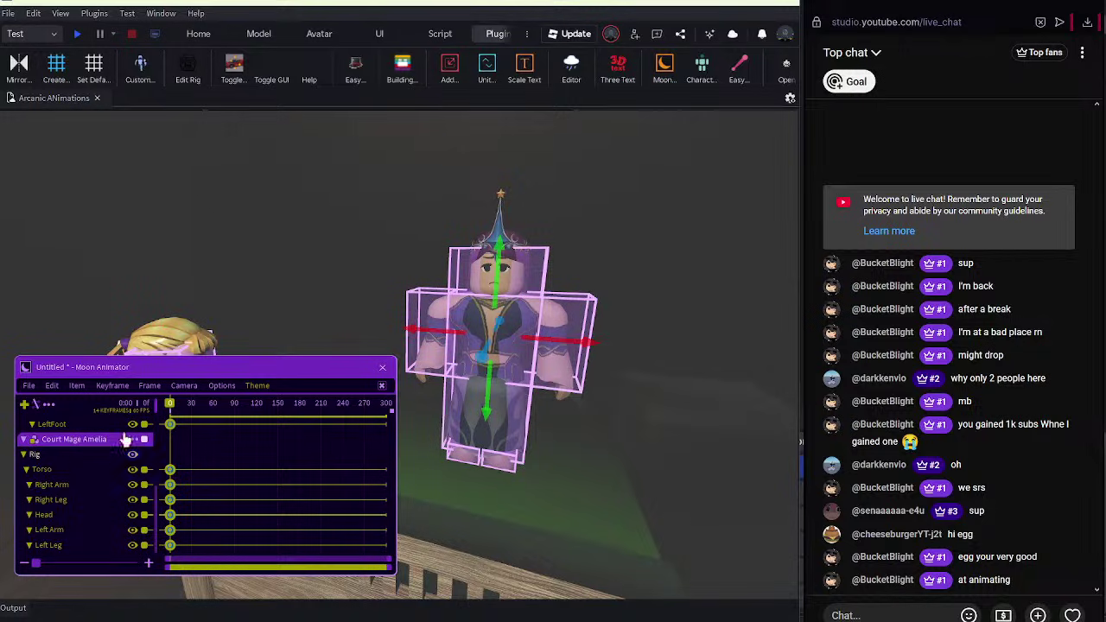
Set the easing style of the selected starting keyframes to Sine.
key(7)
click(185, 547)
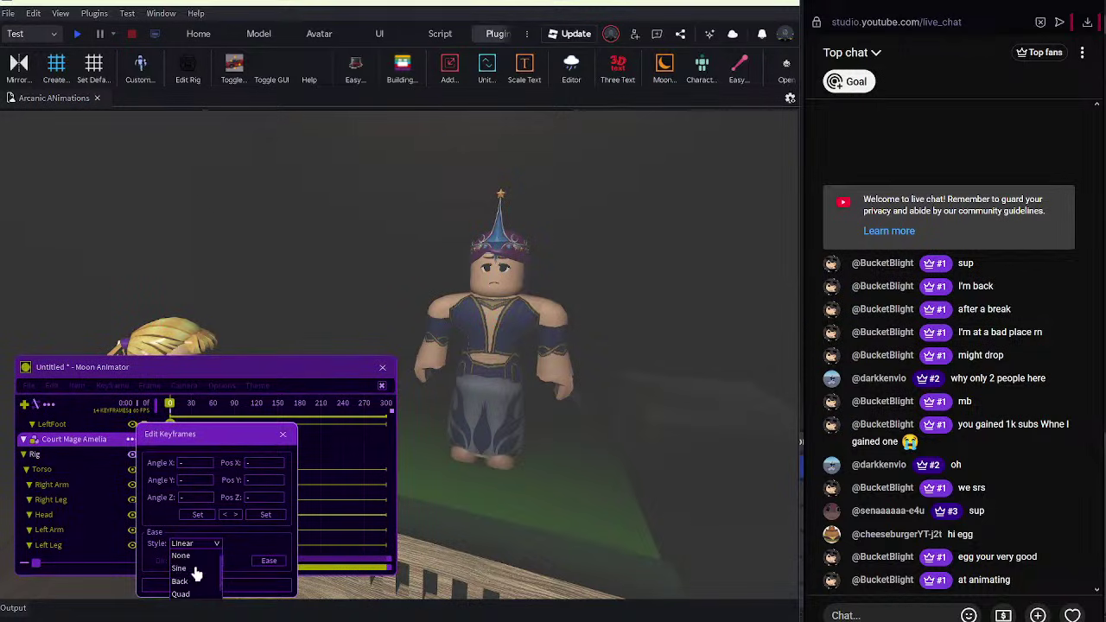
click(193, 574)
click(191, 586)
Name the animation HealedUp, set its frame rate to 24 FPS, and save it under that name.
click(29, 385)
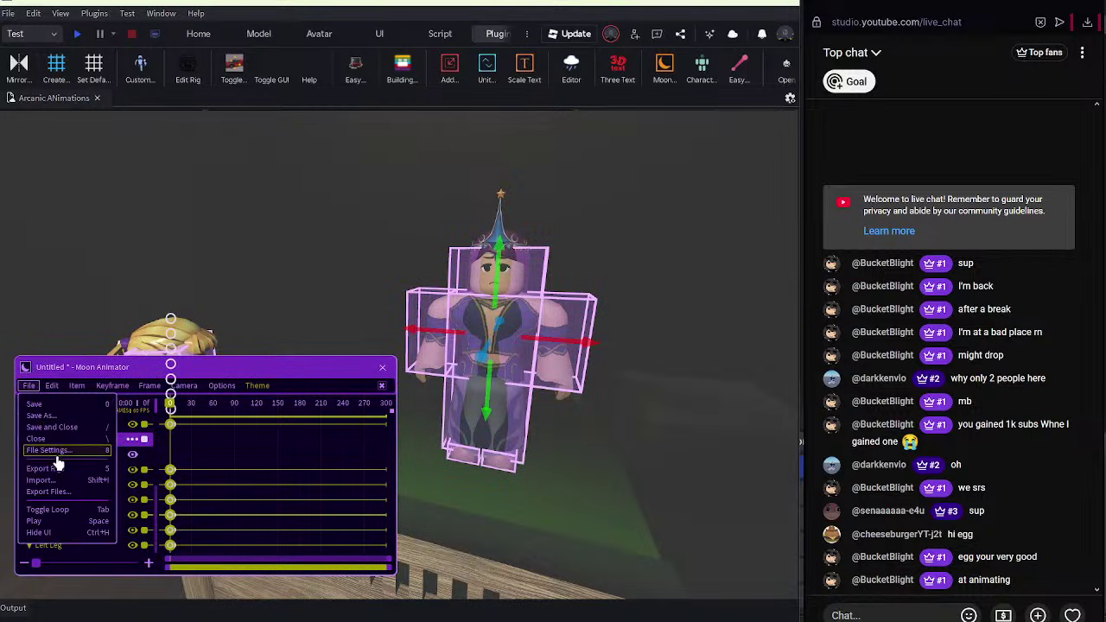
click(53, 450)
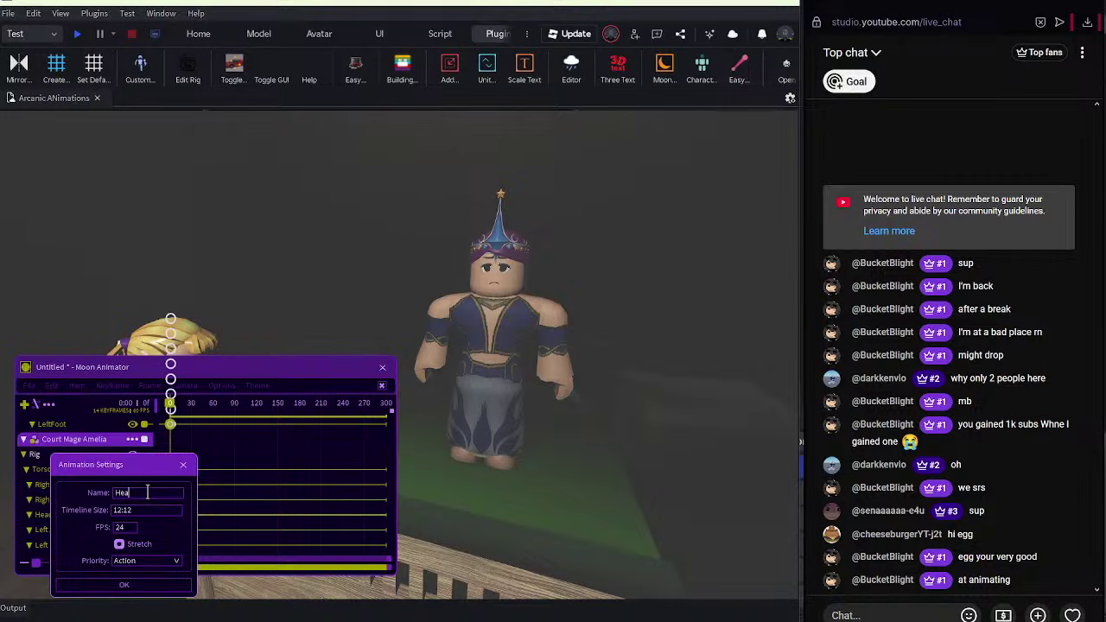
click(123, 585)
click(28, 385)
click(43, 449)
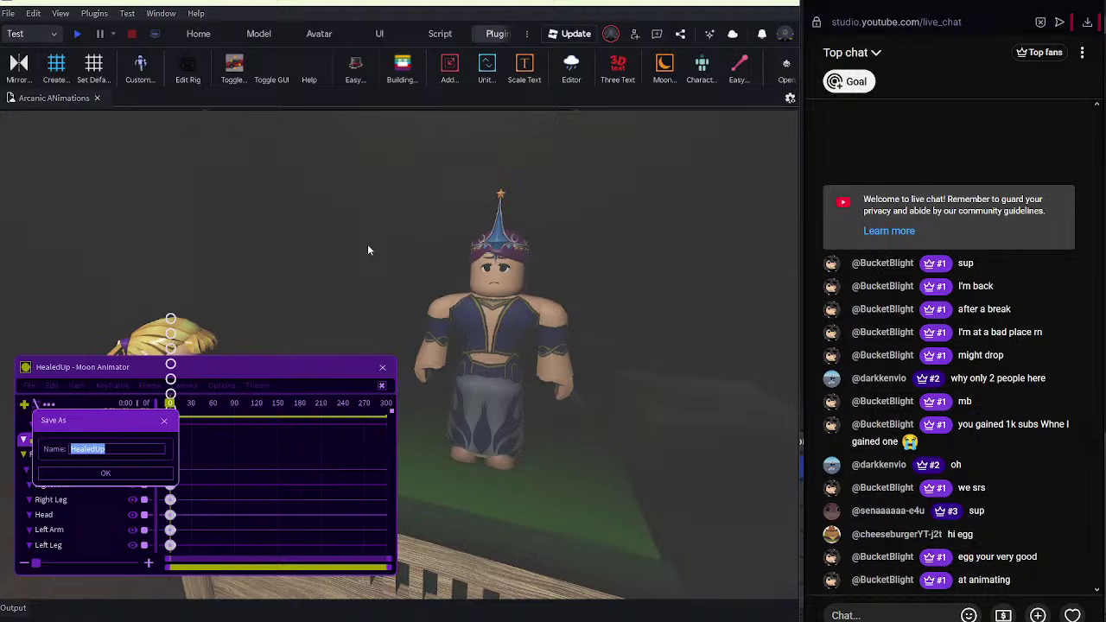
click(166, 473)
Rotate Princess Selene's torso backward so that she lies on her back.
scroll(474, 305, up, 5)
click(506, 315)
right_drag(507, 314, 573, 300)
key(r)
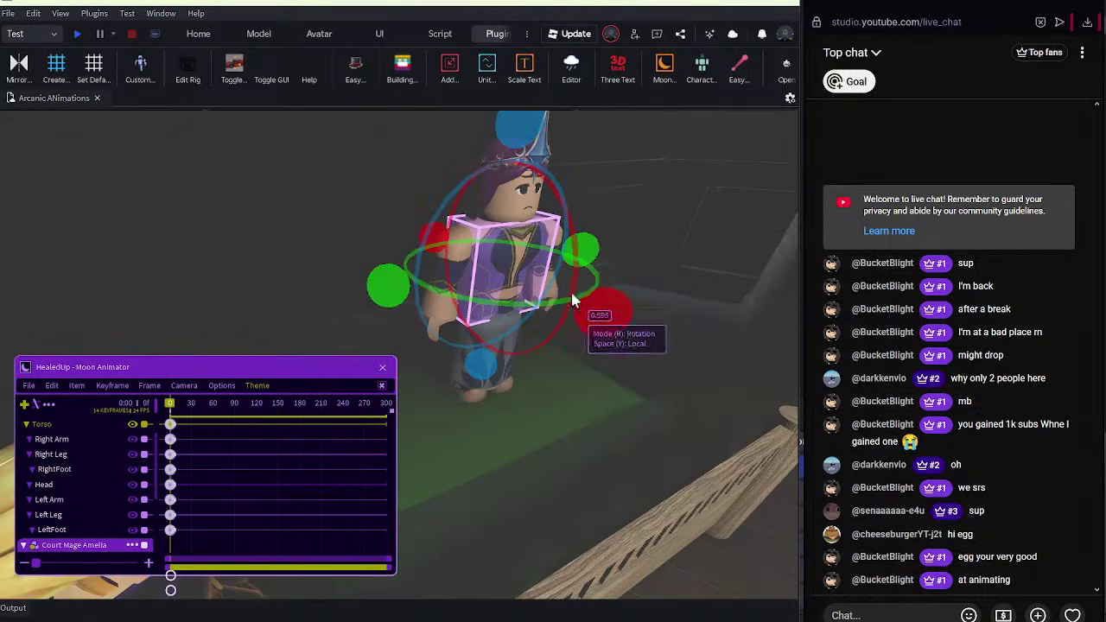
drag(573, 301, 467, 331)
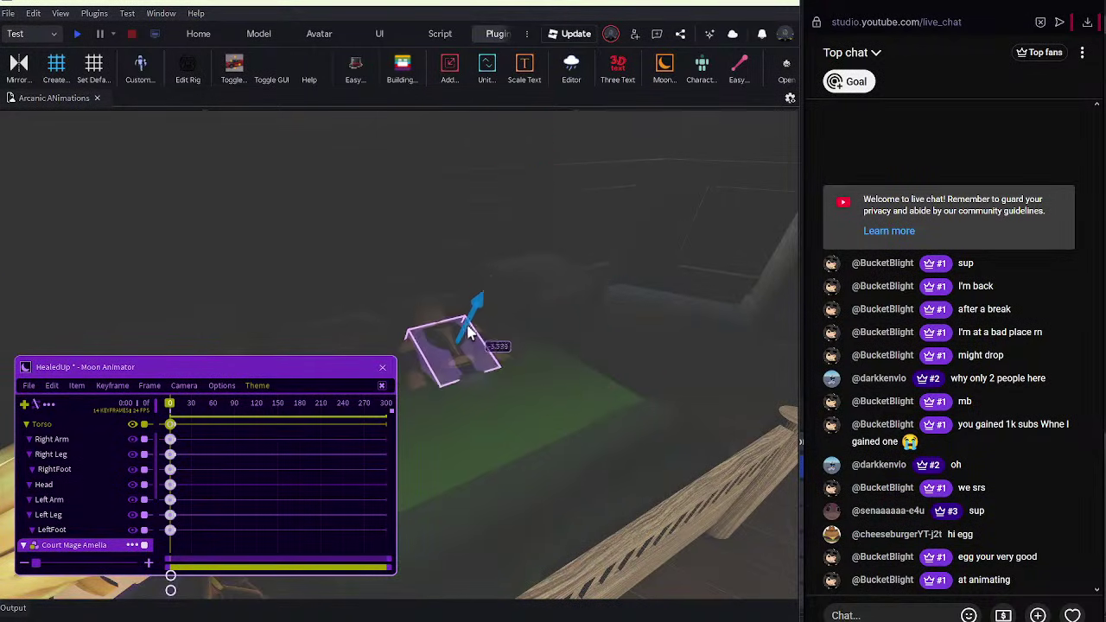
Position the lying Princess Selene on the green bed, adjusting her torso's placement and rotation.
drag(517, 244, 460, 280)
key(r)
key(r)
right_drag(461, 280, 517, 255)
drag(510, 249, 513, 242)
key(r)
drag(578, 377, 538, 370)
right_drag(538, 369, 541, 363)
right_drag(608, 318, 603, 323)
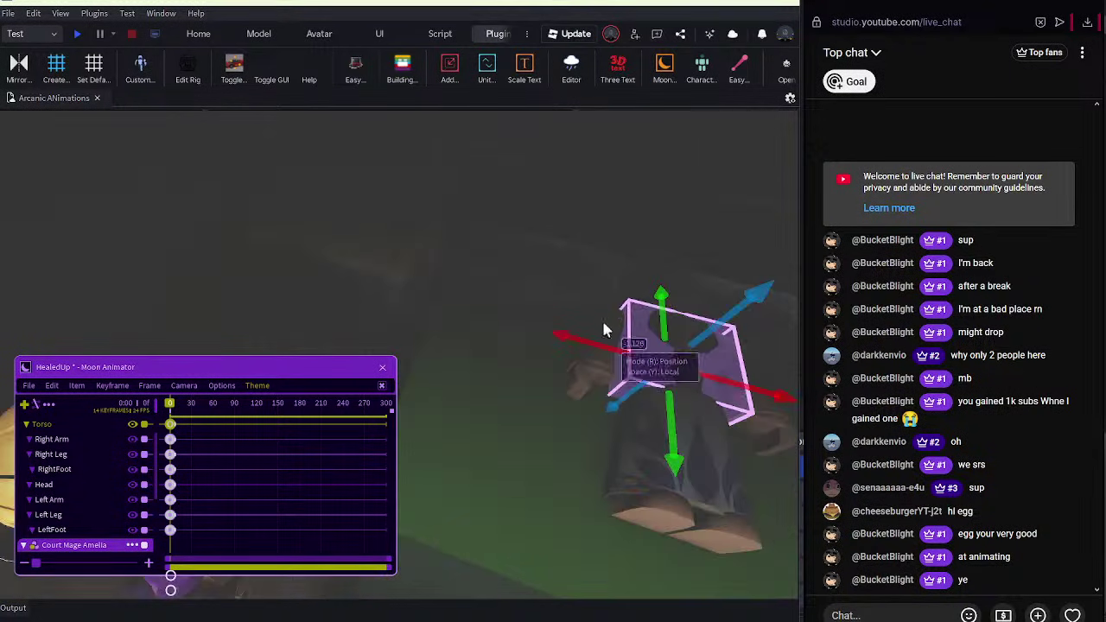
Shift Princess Selene's torso about 0.84 sideways on the bed and nudge it a further 0.14.
click(594, 341)
click(634, 329)
drag(621, 345, 580, 336)
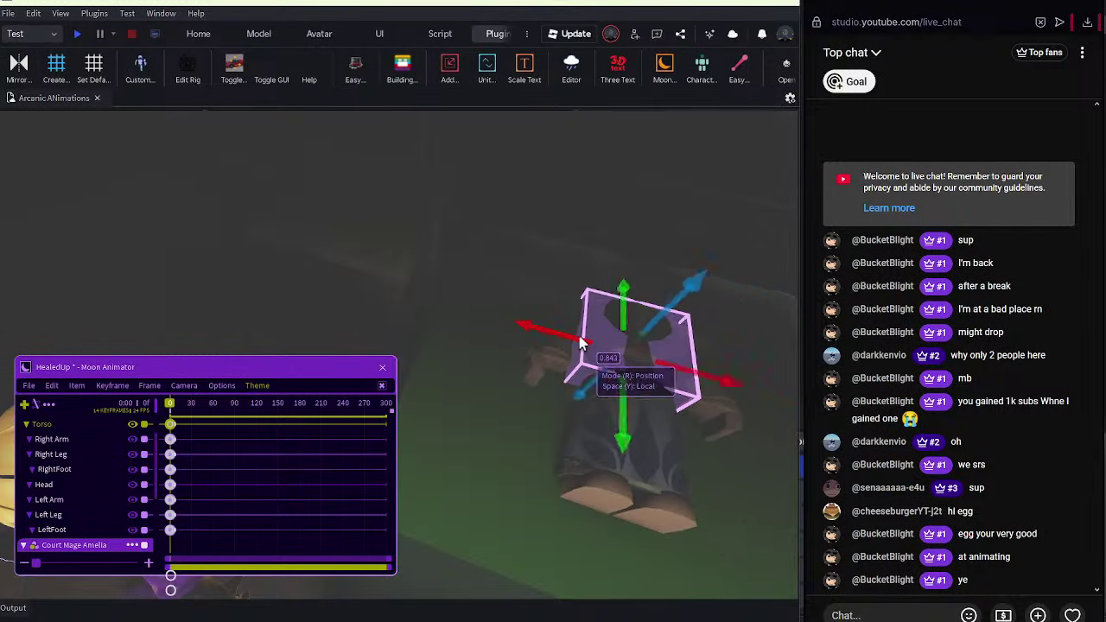
right_drag(580, 342, 570, 344)
drag(578, 348, 585, 372)
Move Court Mage Amelia's torso closer to the bed, finishing with a shift of about 2.06.
right_drag(605, 266, 580, 277)
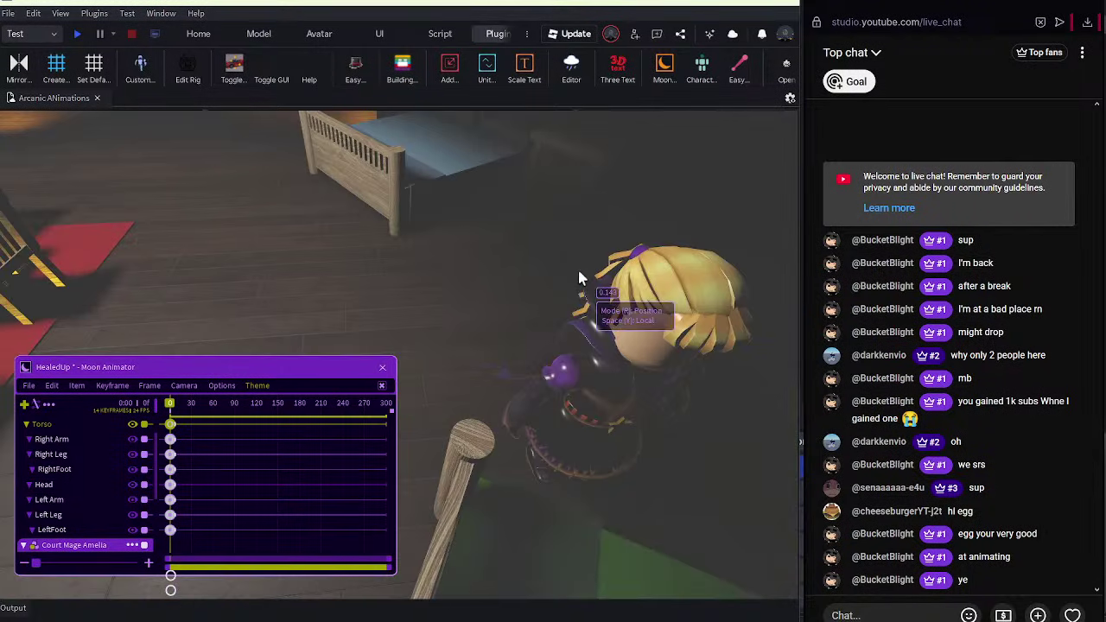
click(577, 379)
right_drag(578, 379, 360, 241)
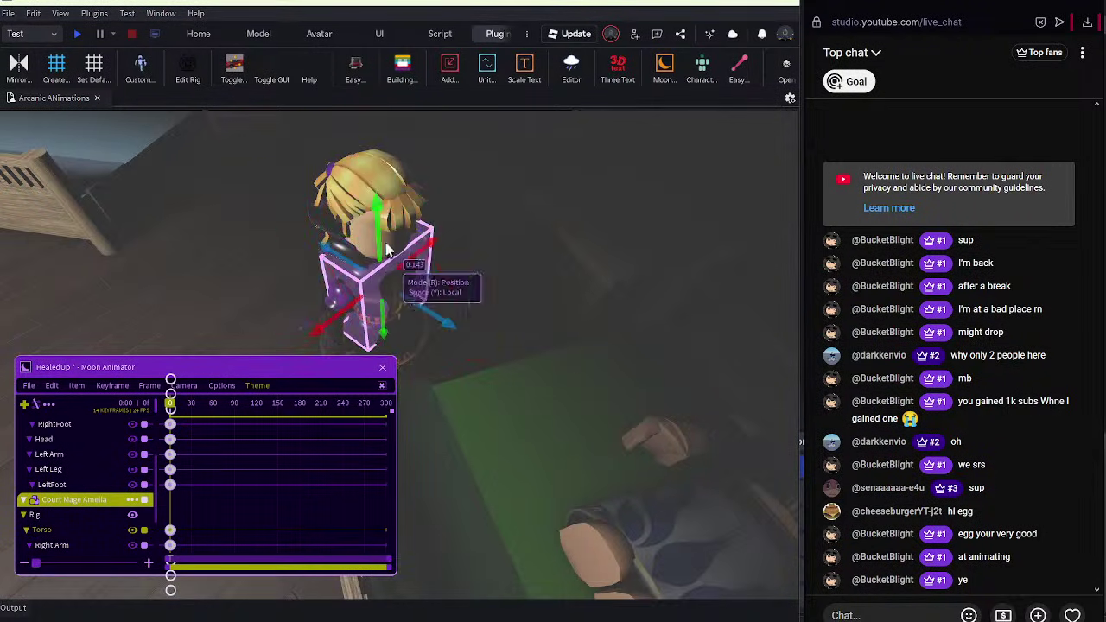
drag(427, 254, 454, 238)
drag(453, 274, 540, 318)
Rotate Court Mage Amelia's torso about 38.5° around its vertical axis to face the bed.
key(r)
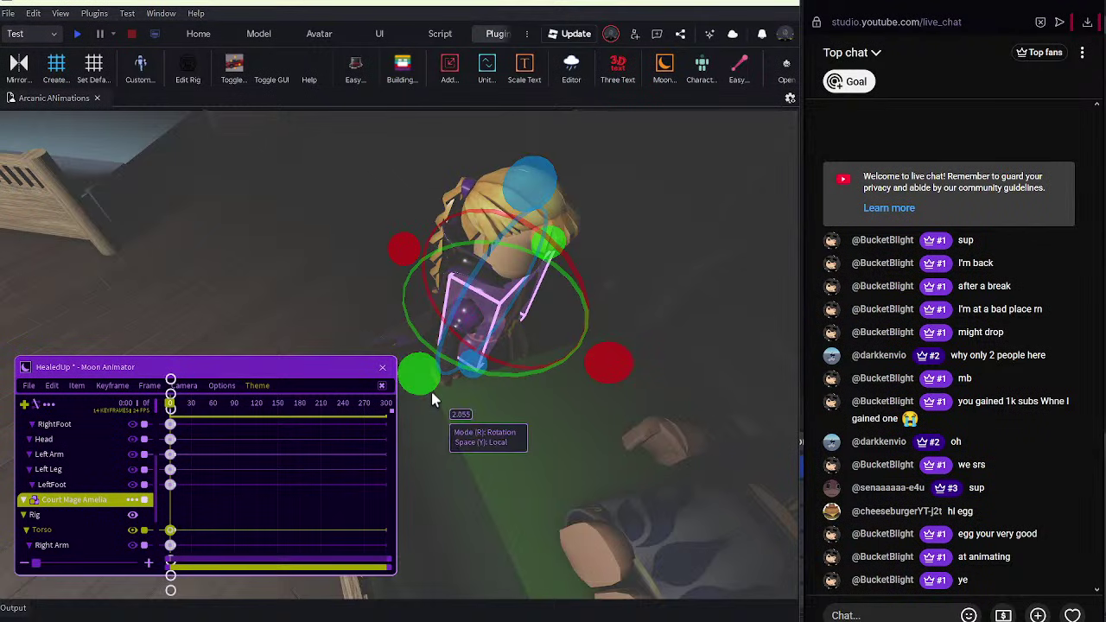
drag(423, 380, 363, 337)
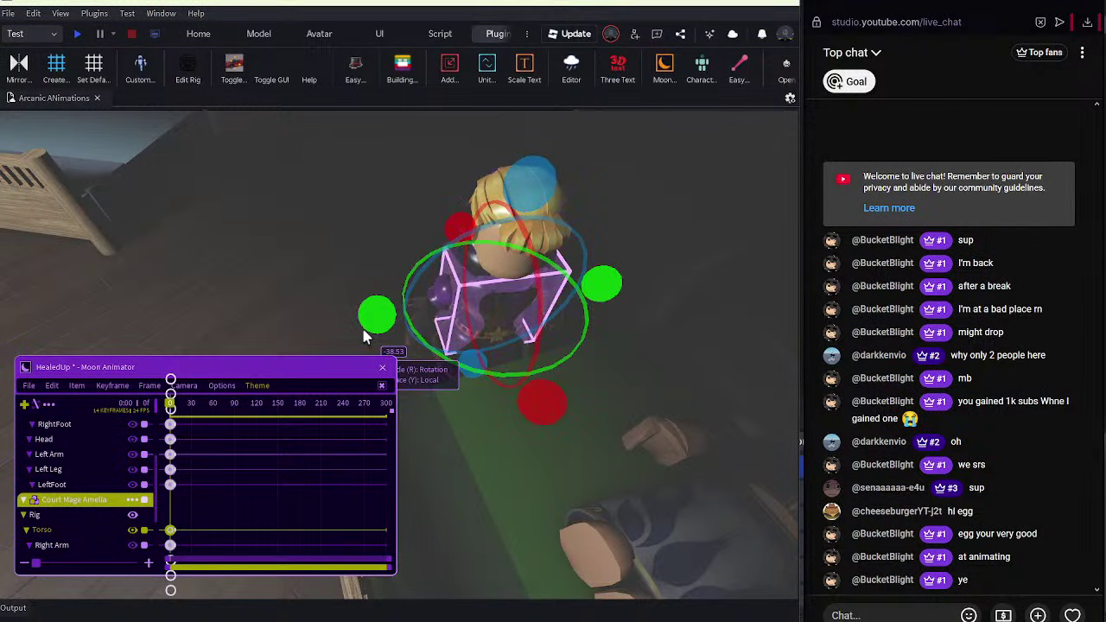
click(439, 414)
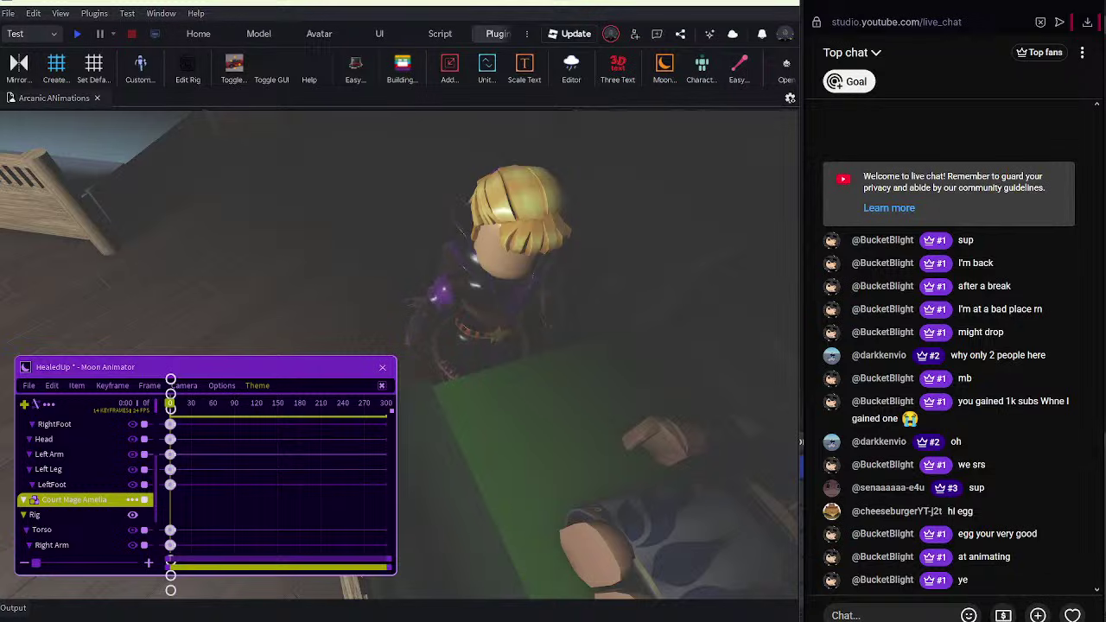
Check the livestream's preview and analytics in YouTube Studio, and return to Roblox Studio with the live chat beside it.
key(alt+Tab)
mouse_move(525, 621)
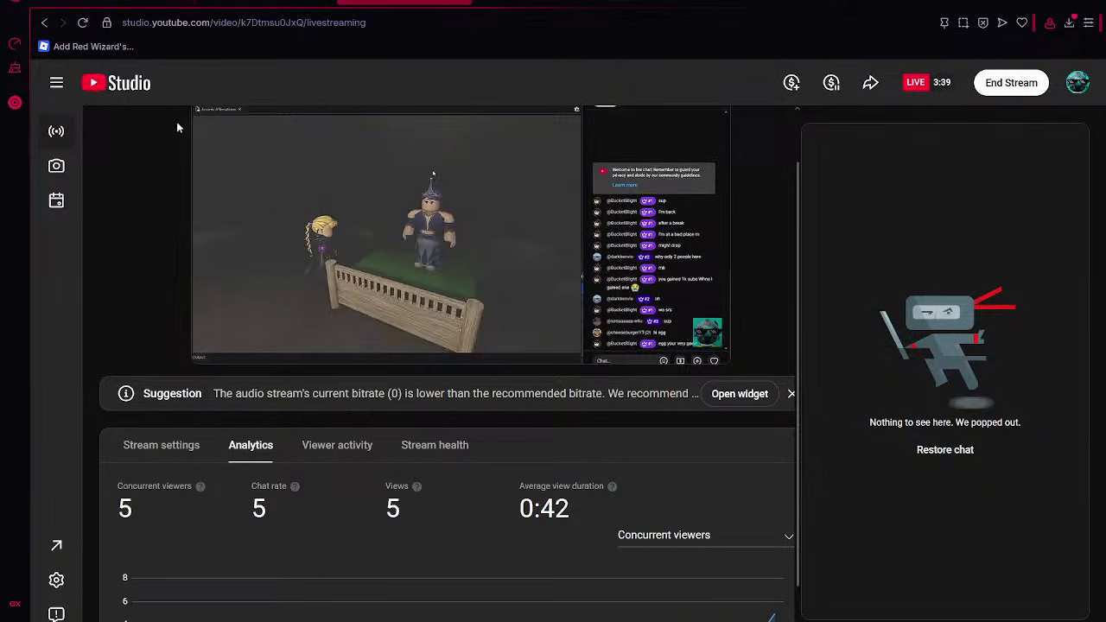
key(alt+Tab)
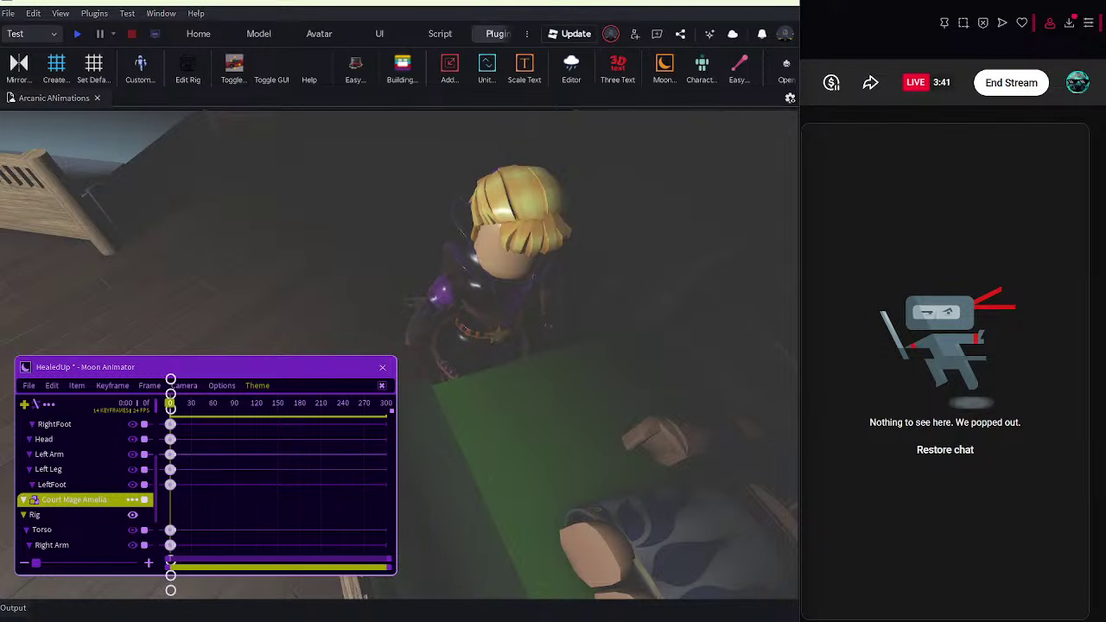
key(alt+Tab)
Select Court Mage Amelia's left arm and rotate it about 18° at the first frame.
right_drag(622, 428, 622, 428)
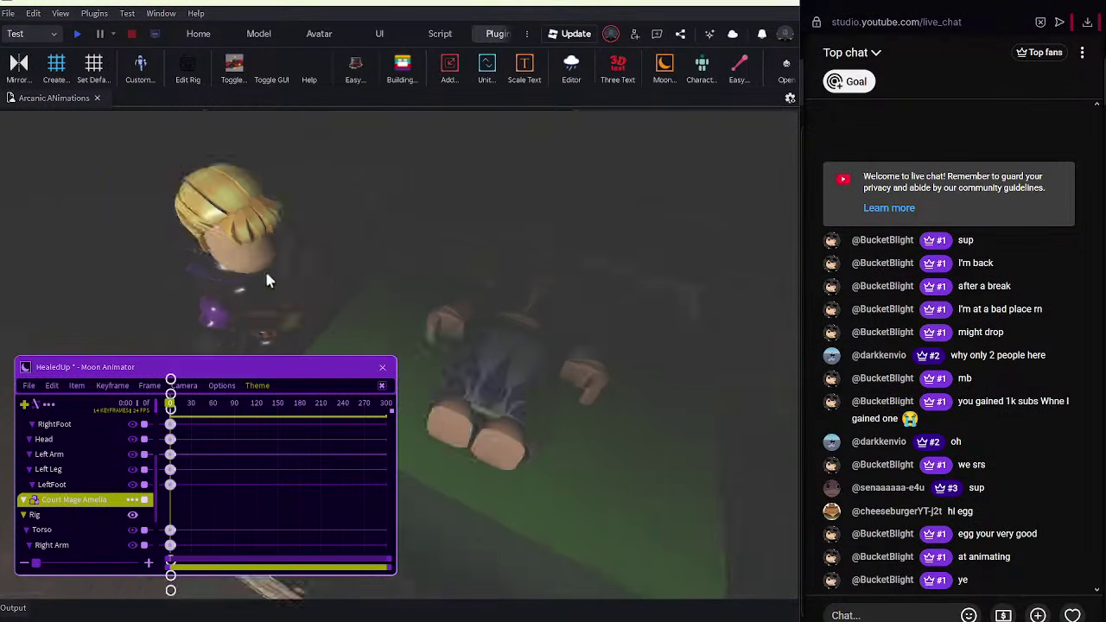
scroll(266, 272, up, 2)
click(273, 278)
click(380, 321)
click(321, 301)
drag(356, 332, 385, 238)
click(356, 262)
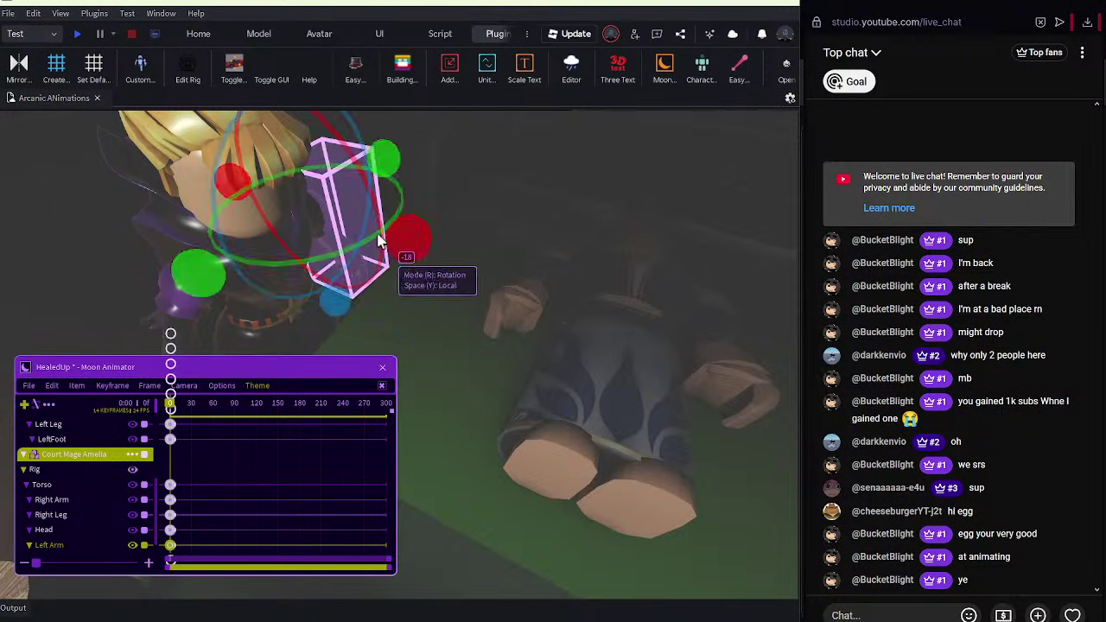
Select Court Mage Amelia's right arm and rotate it at the first frame.
key(r)
right_drag(334, 298, 335, 298)
click(337, 304)
key(r)
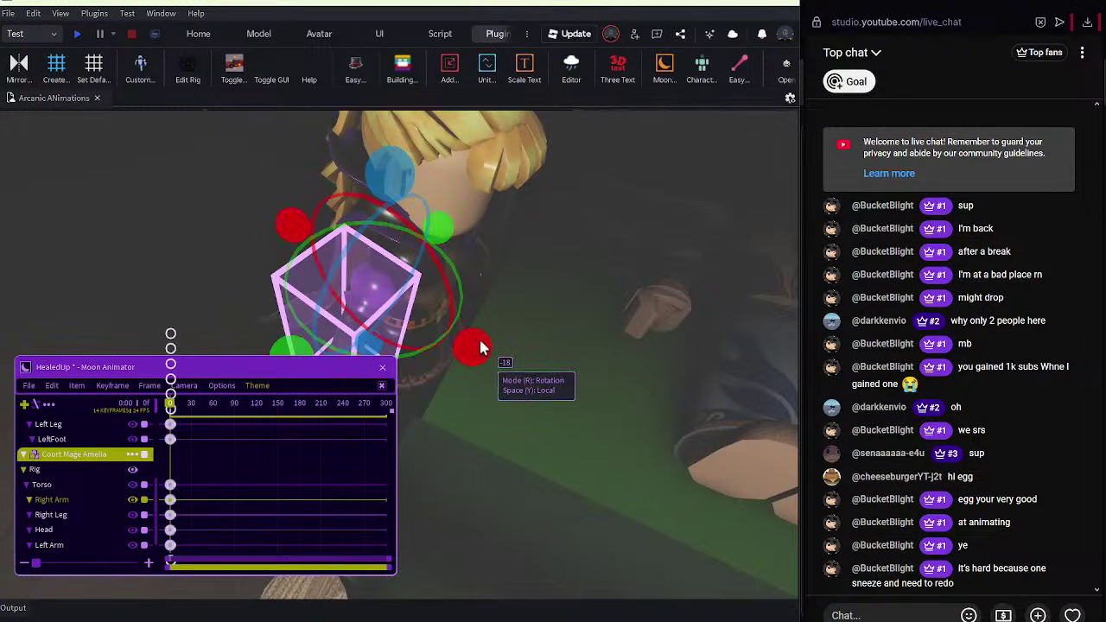
key(r)
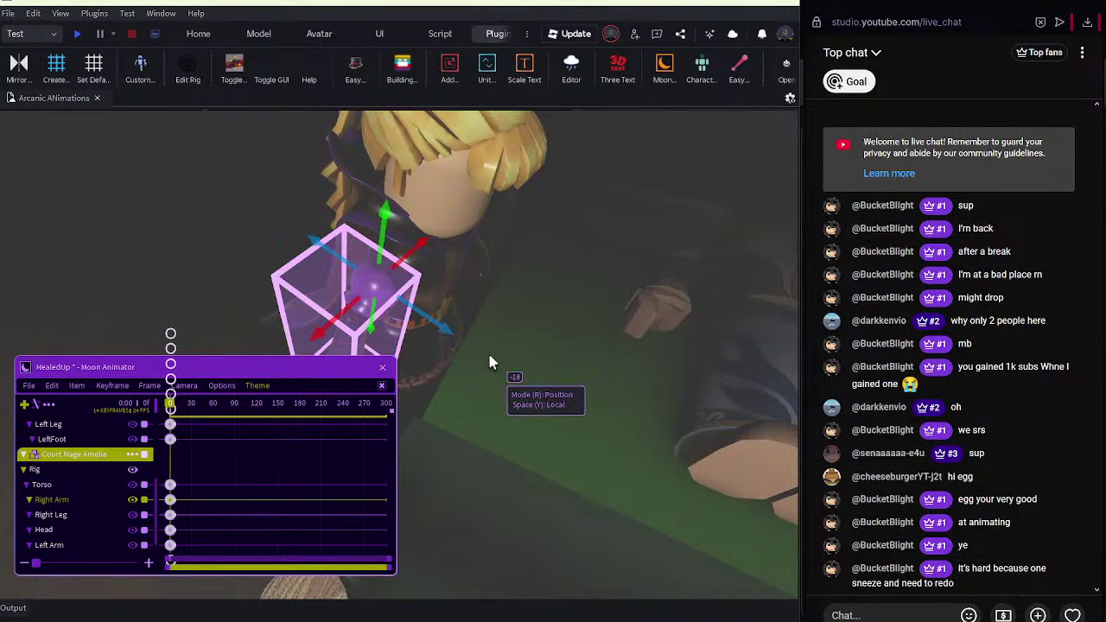
key(r)
drag(487, 351, 503, 324)
Select Court Mage Amelia's torso and rotate it about 8.6° at the first frame.
click(458, 289)
key(r)
right_drag(503, 324, 504, 323)
key(r)
drag(593, 320, 591, 354)
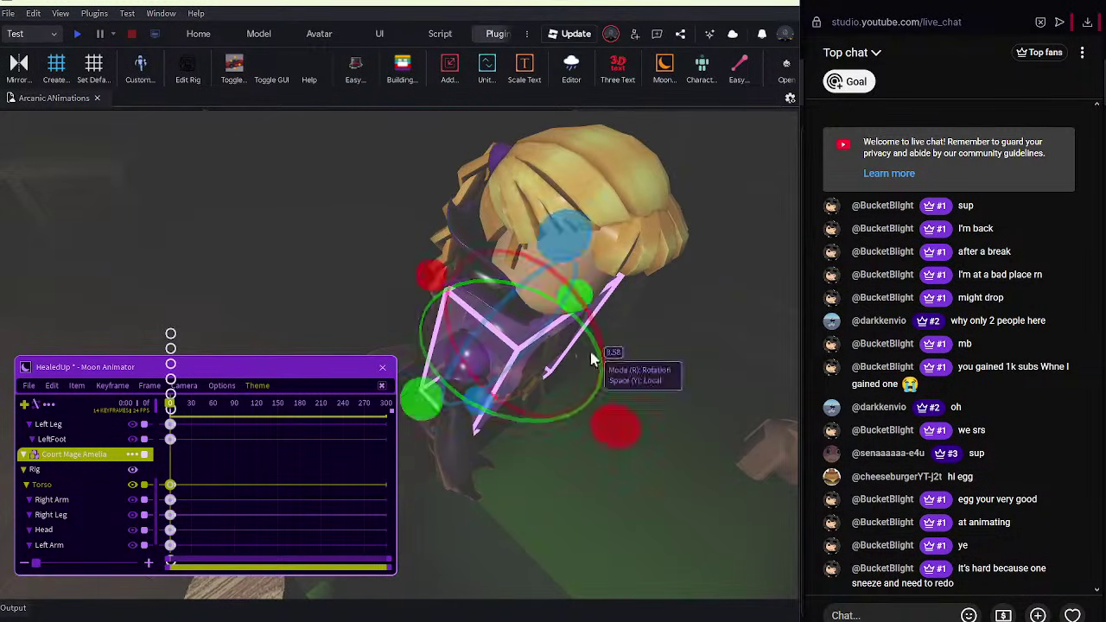
mouse_move(616, 421)
right_down()
mouse_move(609, 413)
mouse_move(623, 436)
right_up()
Refine the lean of Court Mage Amelia's torso over the bed with further rotations.
click(502, 450)
click(557, 402)
right_drag(557, 402, 591, 390)
drag(707, 334, 704, 263)
click(503, 424)
click(528, 424)
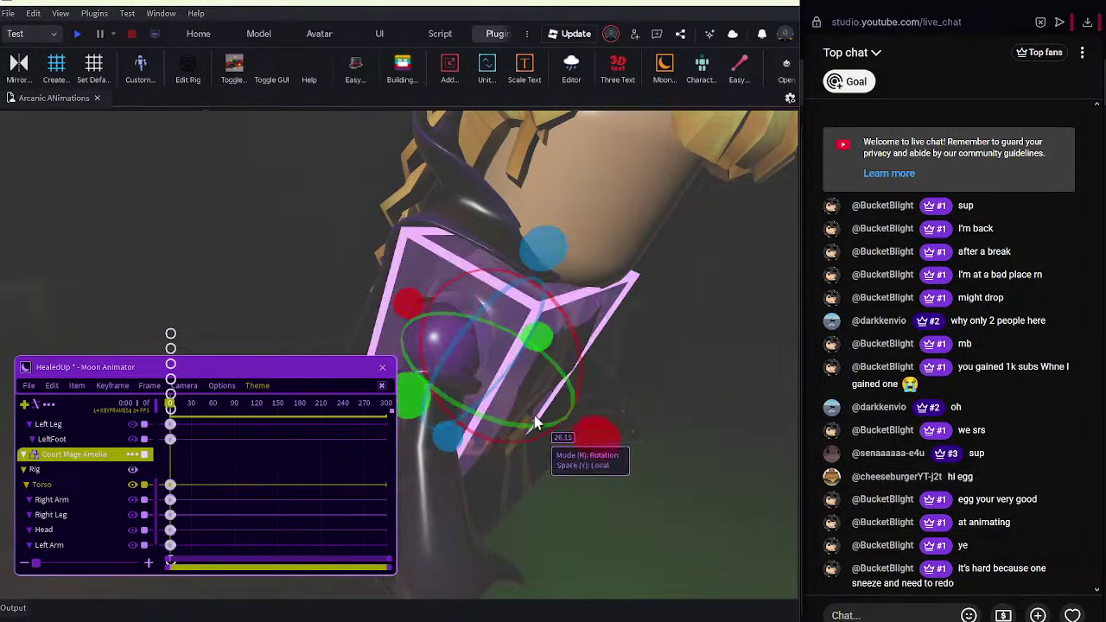
drag(589, 426, 588, 451)
key(r)
drag(461, 412, 464, 407)
click(531, 420)
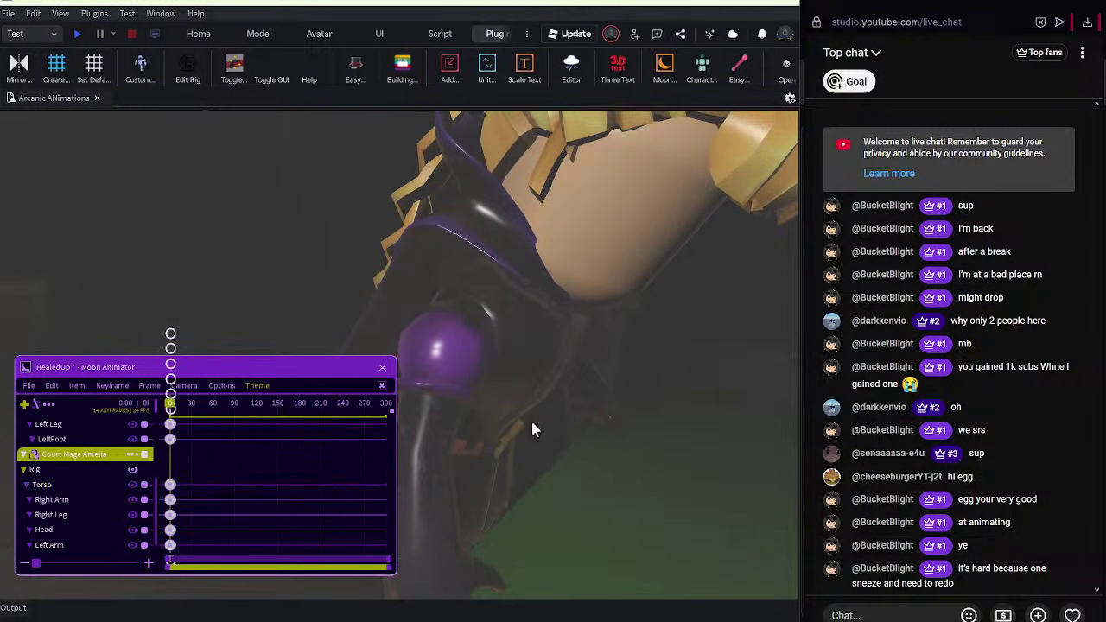
Inspect the placement of Court Mage Amelia's left arm and save the HealedUp animation file.
click(484, 414)
key(r)
click(593, 380)
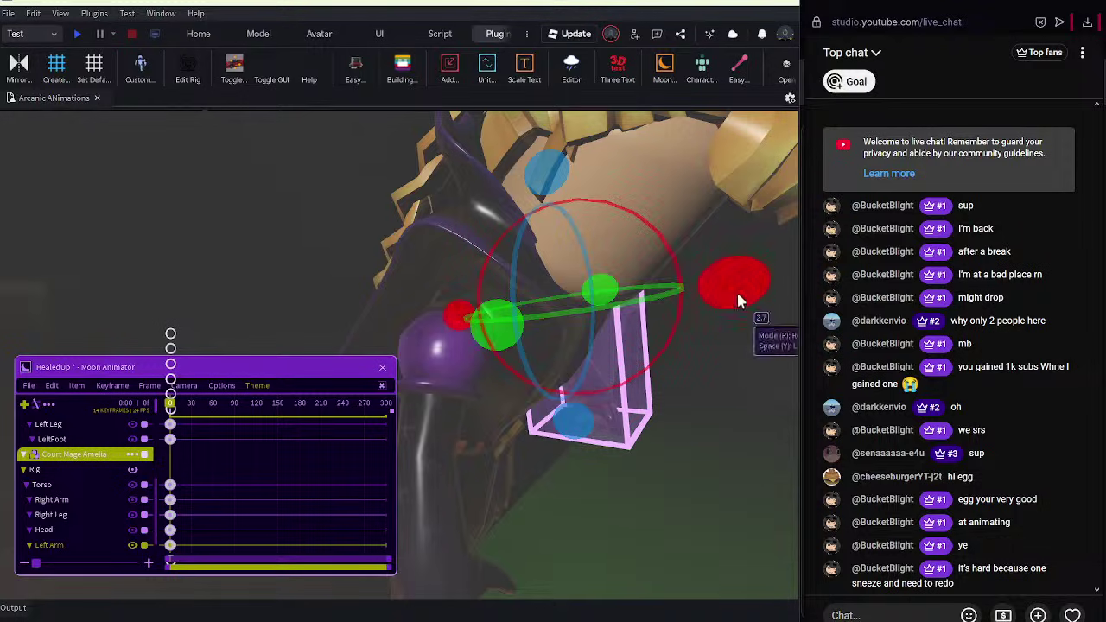
click(695, 390)
scroll(699, 397, down, 5)
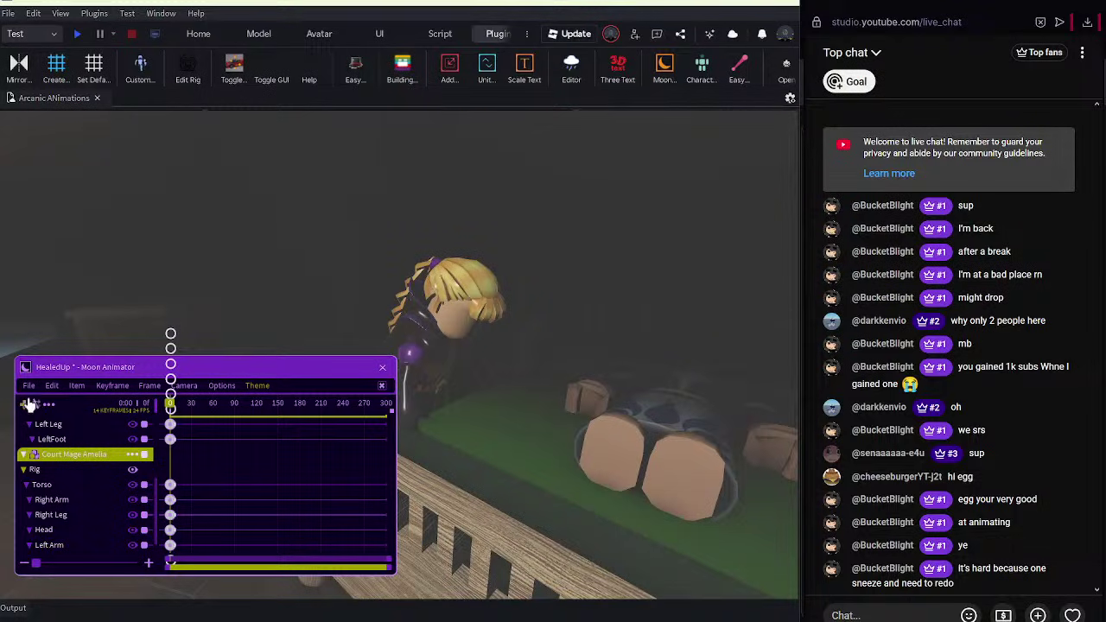
click(28, 386)
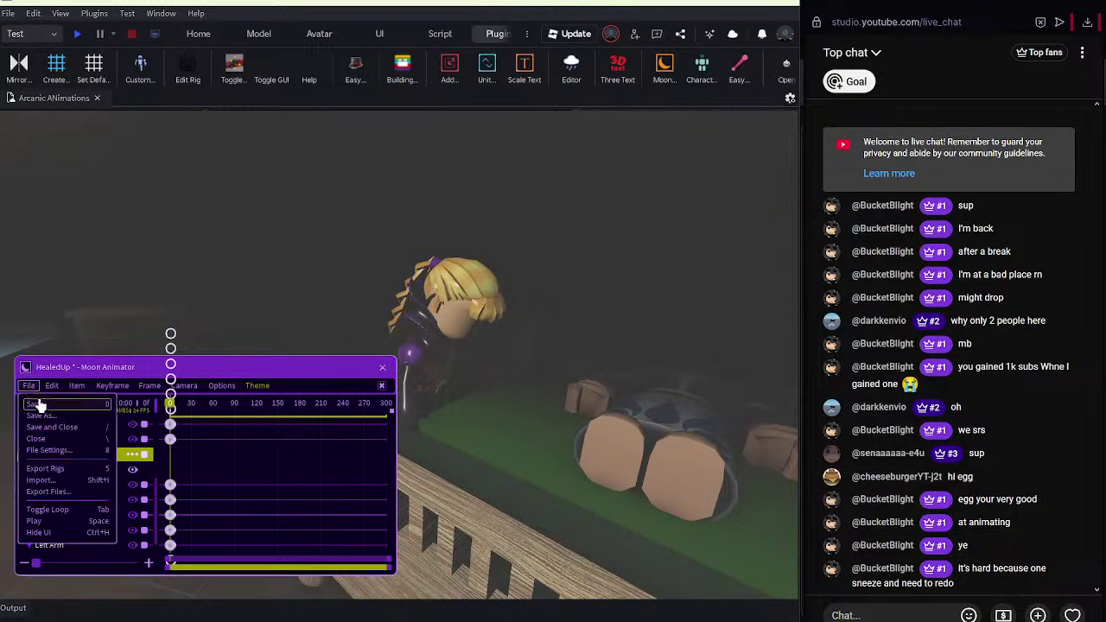
click(39, 401)
Select Court Mage Amelia's torso and adjust its position beside the bed.
key(w)
right_drag(261, 296, 261, 298)
right_drag(513, 356, 525, 358)
click(440, 346)
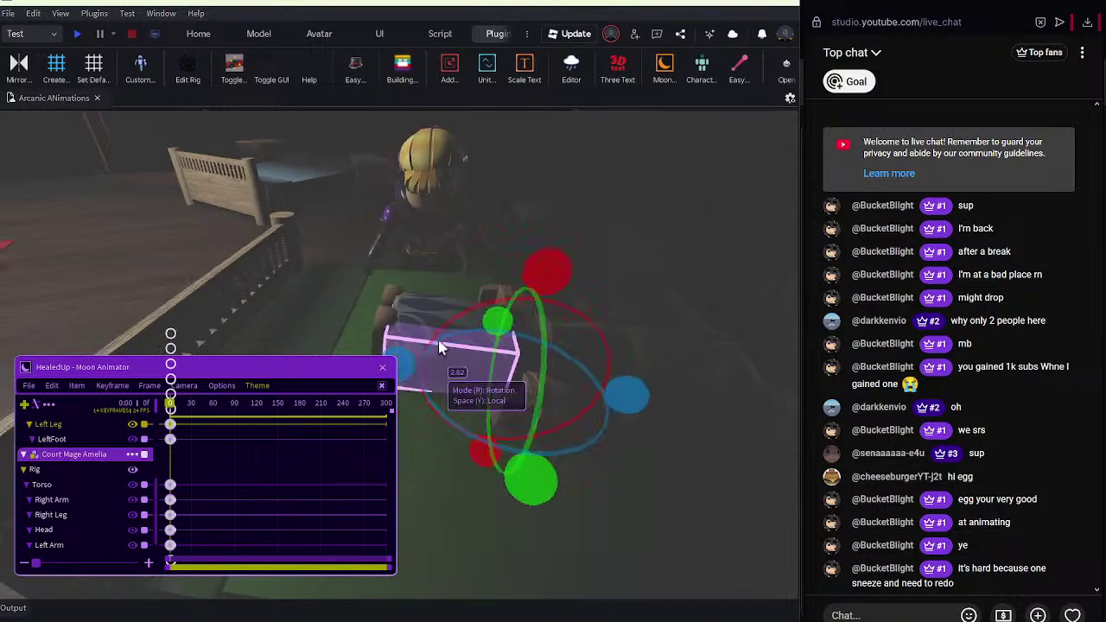
right_drag(440, 346, 440, 346)
click(472, 232)
right_drag(533, 231, 533, 231)
right_drag(518, 331, 519, 331)
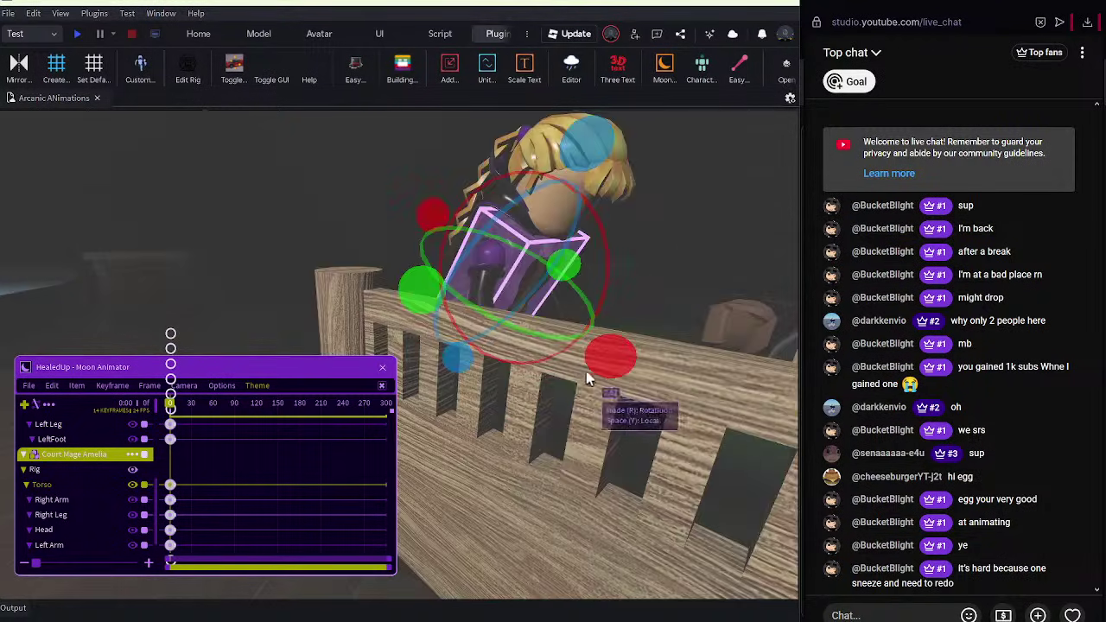
right_drag(588, 371, 588, 371)
key(r)
drag(674, 254, 450, 284)
click(546, 442)
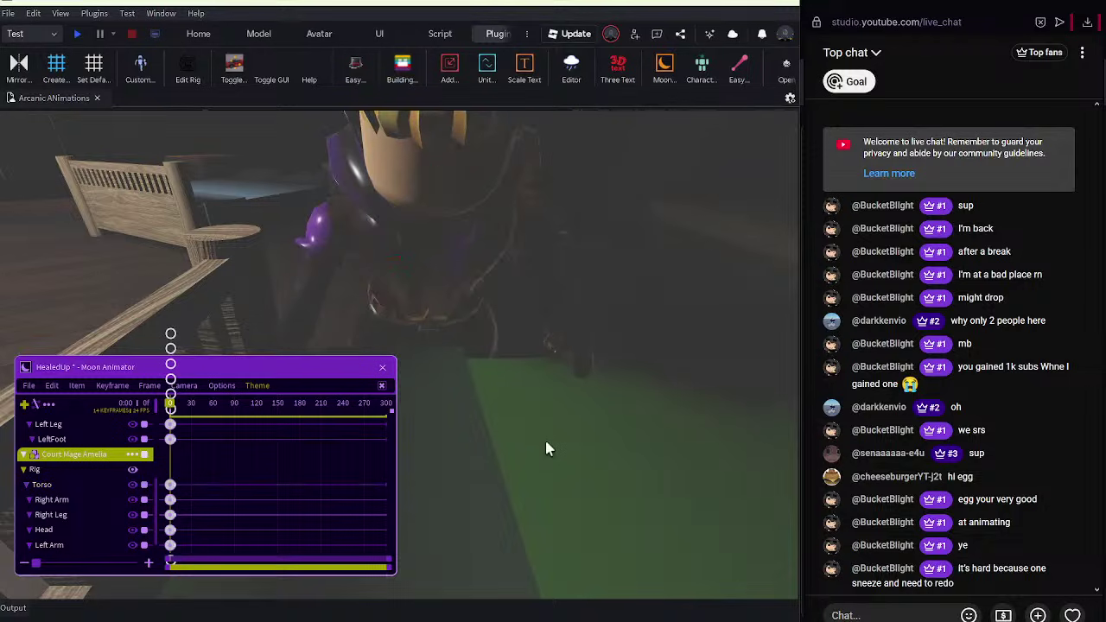
Rotate Court Mage Amelia's head around several axes so she looks down toward Princess Selene.
click(514, 195)
right_drag(514, 196, 514, 195)
key(r)
right_drag(462, 318, 462, 319)
drag(501, 359, 488, 387)
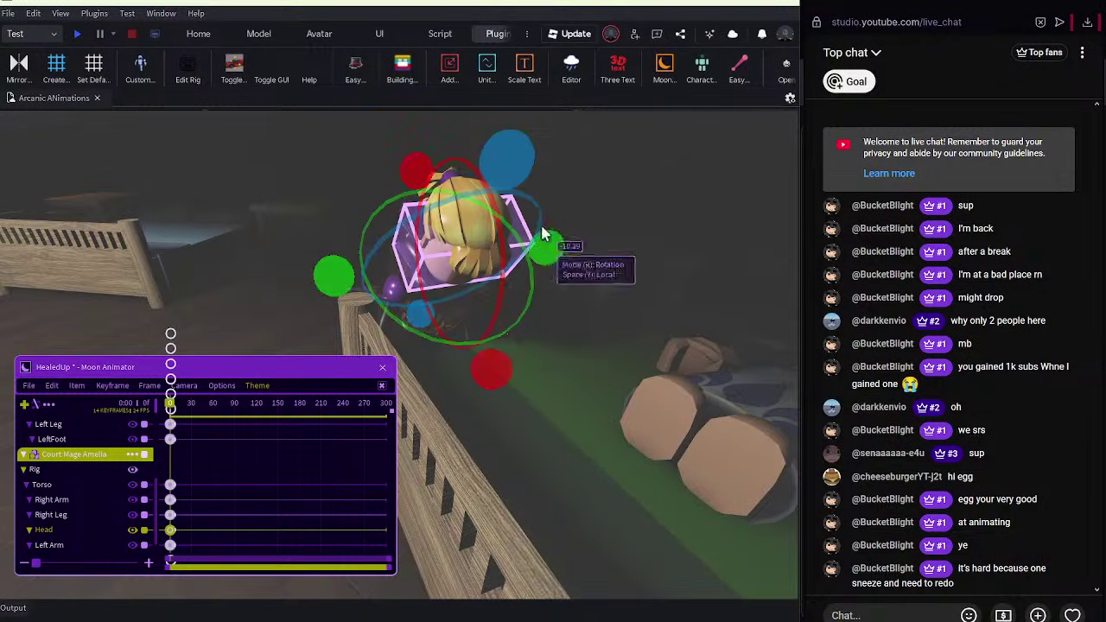
drag(543, 232, 549, 254)
drag(505, 163, 481, 176)
click(542, 230)
right_drag(541, 229, 520, 250)
Return to Roblox Studio from the livestream's YouTube page and refine the rotation of Court Mage Amelia's head.
scroll(520, 253, up, 3)
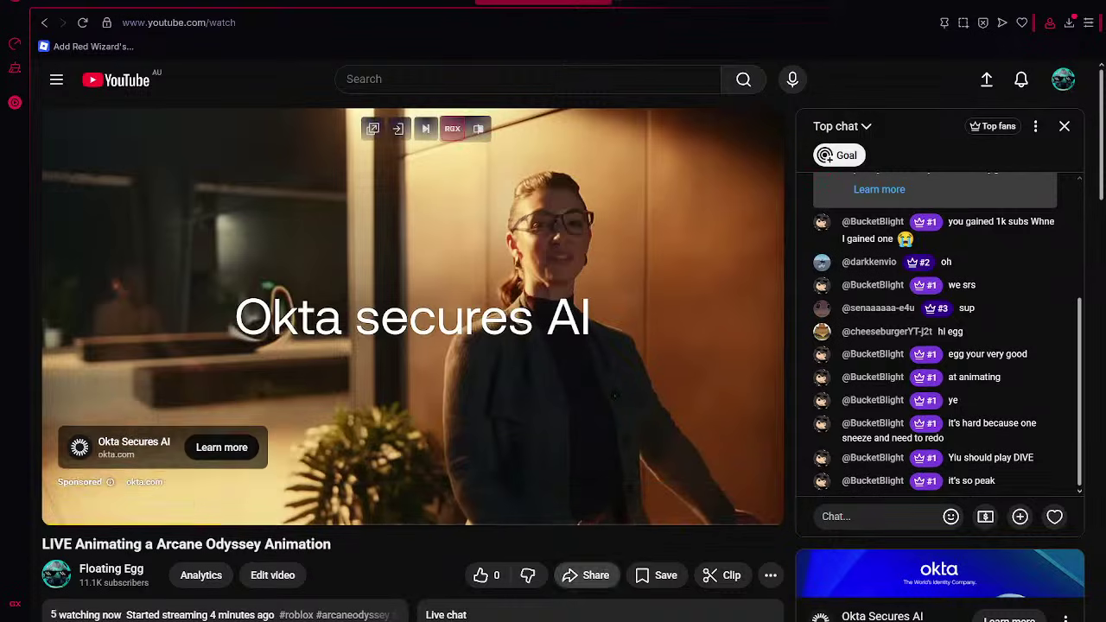
click(432, 621)
right_drag(591, 464, 558, 317)
drag(491, 294, 381, 202)
right_drag(498, 249, 500, 253)
click(501, 250)
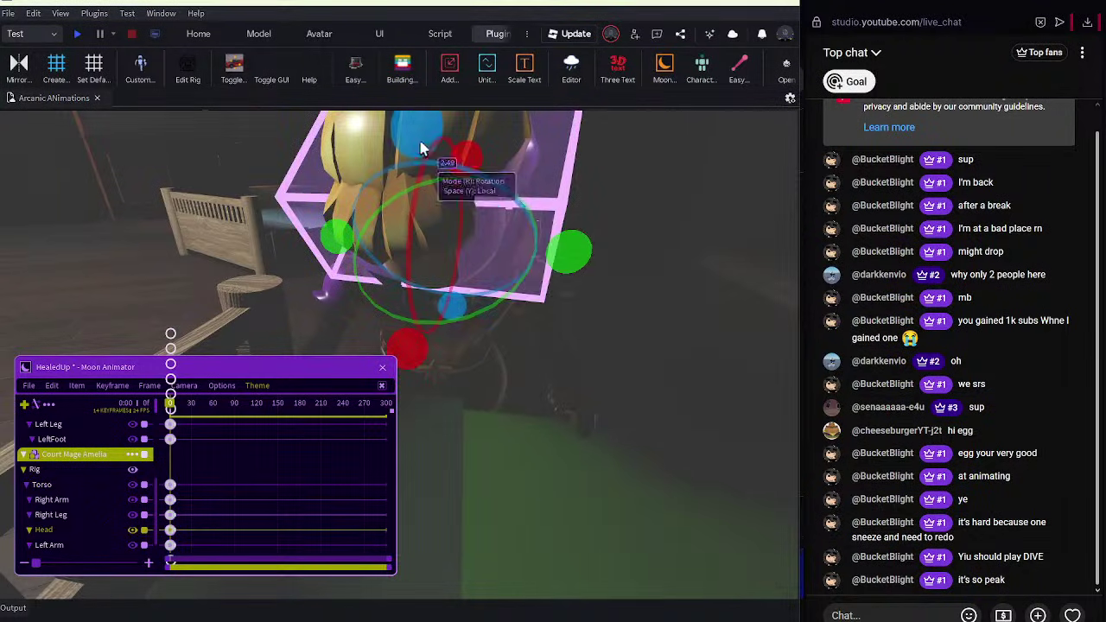
drag(421, 149, 430, 147)
click(599, 182)
click(536, 194)
drag(569, 255, 444, 306)
click(444, 306)
Select Princess Selene's left arm and rotate it about 13.9° at the first frame.
right_drag(444, 306, 561, 260)
click(516, 254)
click(561, 260)
click(371, 297)
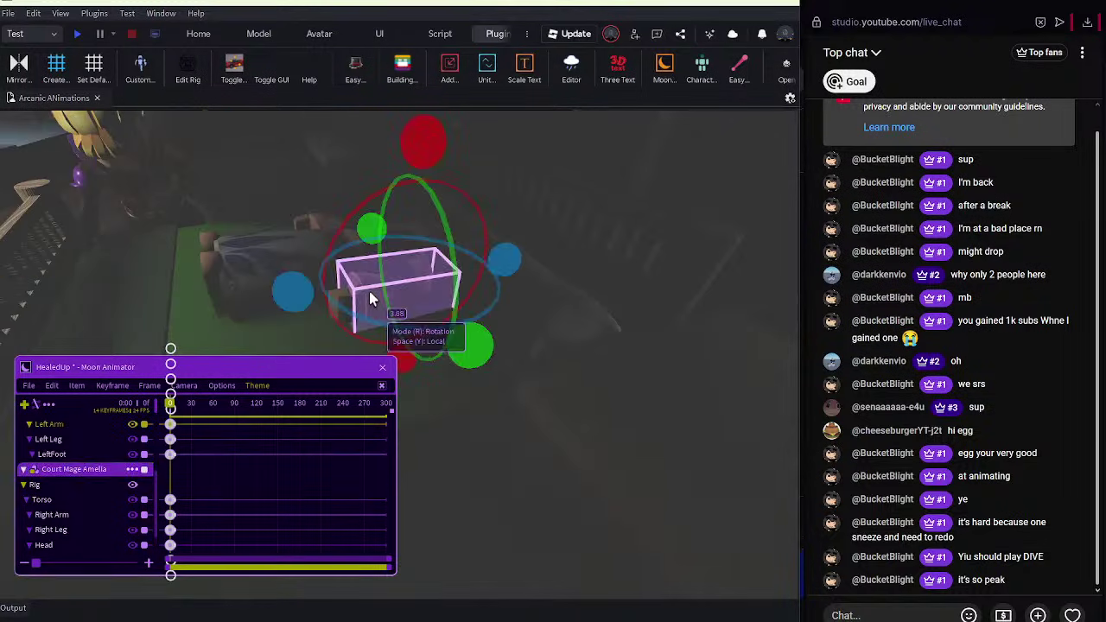
right_drag(370, 292, 343, 292)
drag(507, 128, 482, 122)
Rotate Princess Selene's left leg and shift it about 0.31 vertically and 0.23 along its length.
click(348, 299)
click(345, 296)
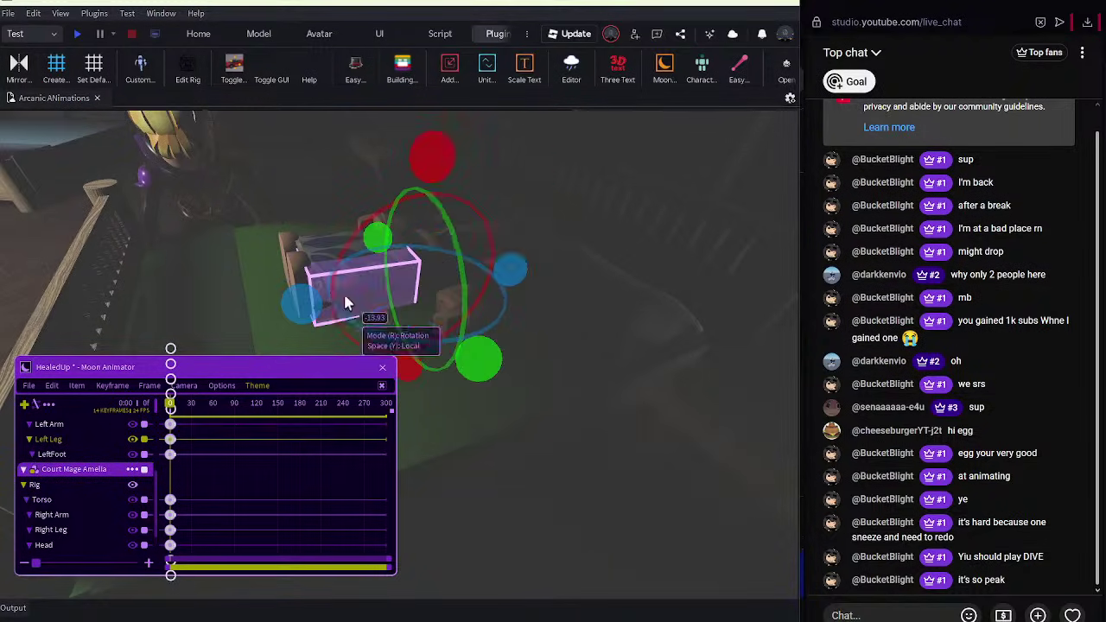
drag(435, 157, 440, 160)
mouse_move(411, 222)
mouse_down()
mouse_move(409, 197)
mouse_move(412, 205)
mouse_up()
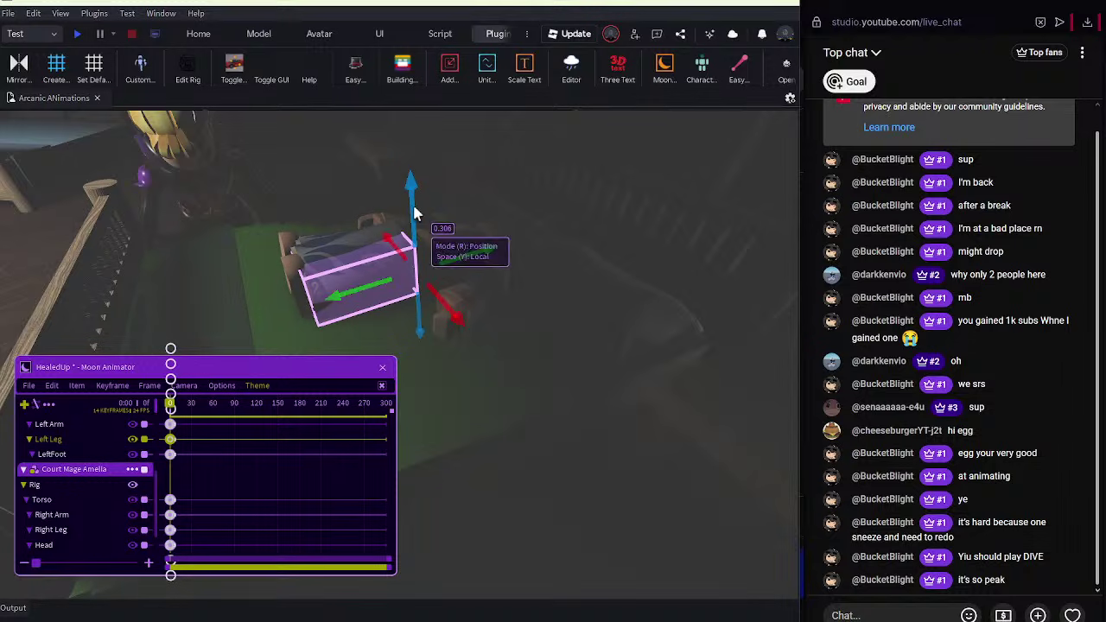
drag(475, 253, 490, 248)
Select Princess Selene's right leg and lower it slightly toward the bed.
click(367, 248)
key(r)
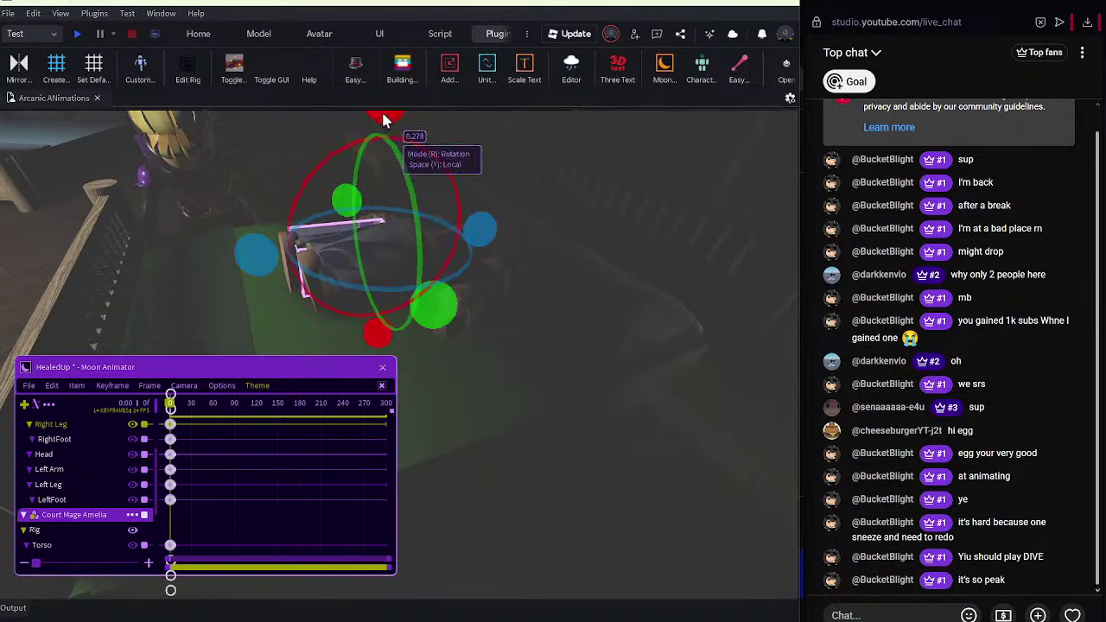
key(r)
drag(378, 158, 378, 170)
key(r)
key(a)
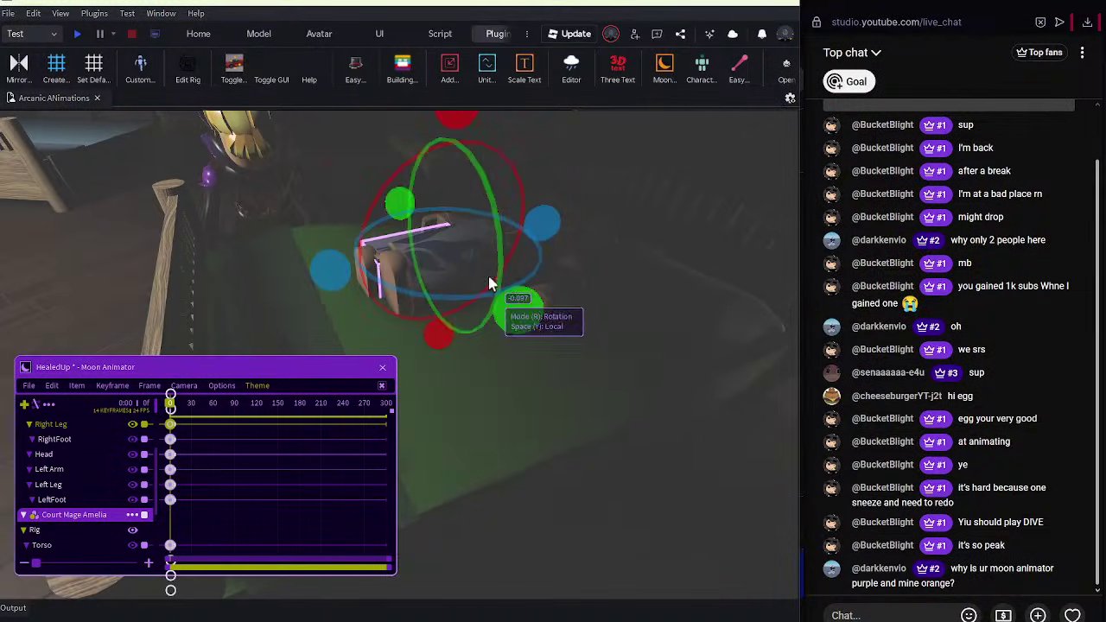
key(r)
key(r)
Try the Dark and Lunar themes in Moon Animator and switch back to the purple Subspace theme.
click(256, 386)
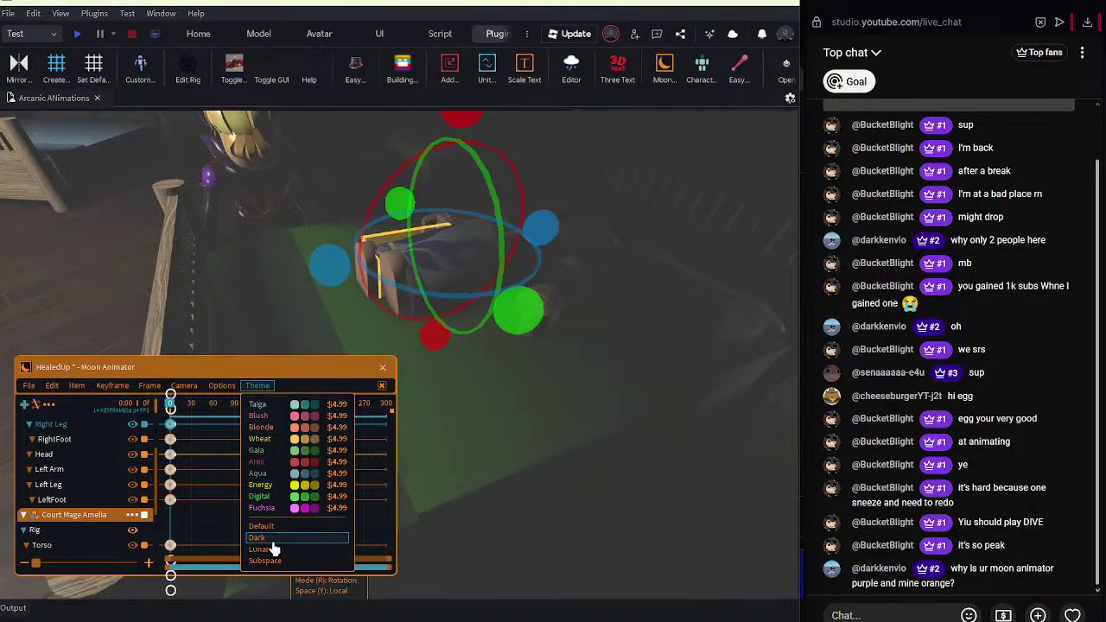
click(349, 551)
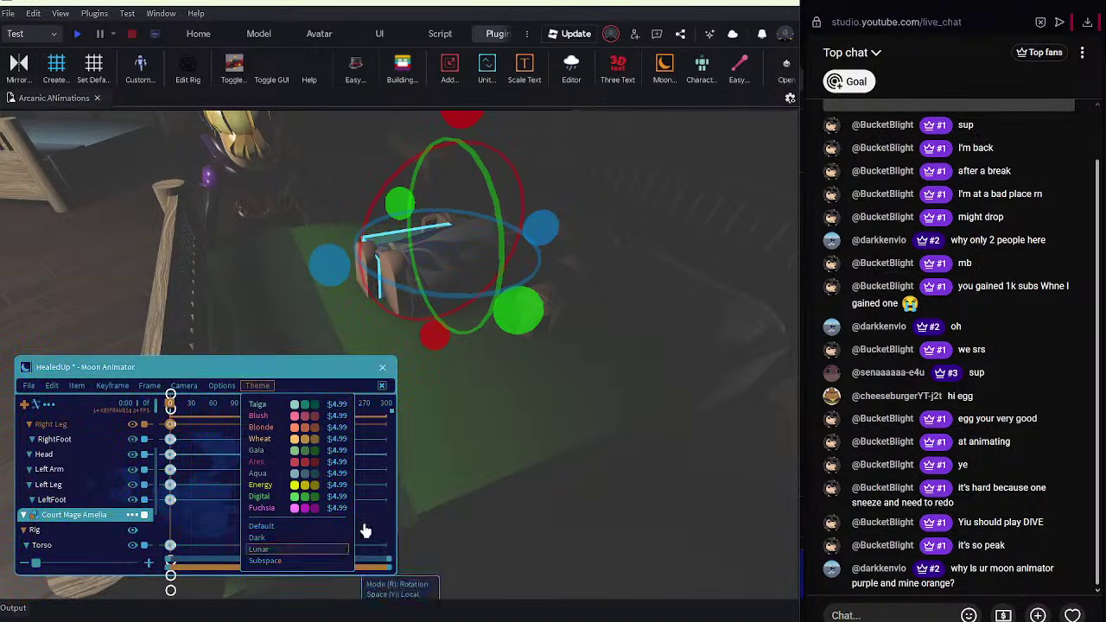
click(307, 566)
Adjust the rotation and position of Princess Selene's leg on the bed.
click(509, 473)
right_drag(493, 454, 494, 454)
click(457, 224)
right_drag(457, 223, 401, 208)
drag(520, 128, 538, 137)
key(r)
right_drag(590, 248, 565, 261)
key(r)
scroll(537, 324, up, 3)
drag(608, 346, 584, 356)
Fine-tune the rotation of Princess Selene's right leg, including a turn of about 2.2°, and deselect it.
click(608, 360)
click(644, 324)
drag(675, 199, 680, 198)
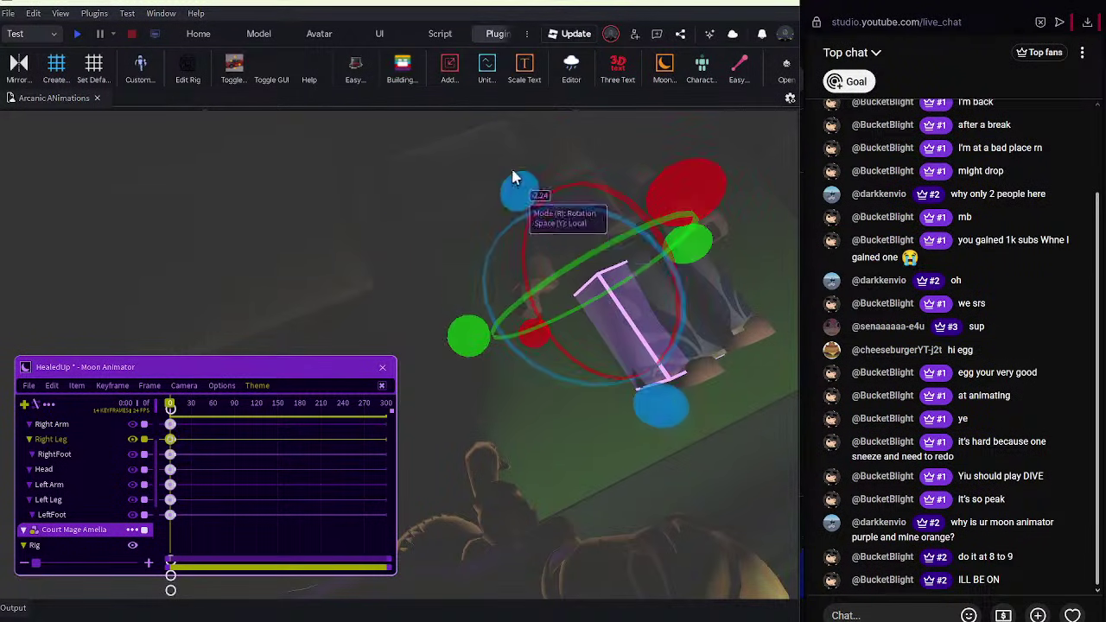
click(514, 171)
click(566, 181)
click(537, 191)
right_drag(566, 179, 537, 190)
drag(453, 280, 462, 281)
click(476, 347)
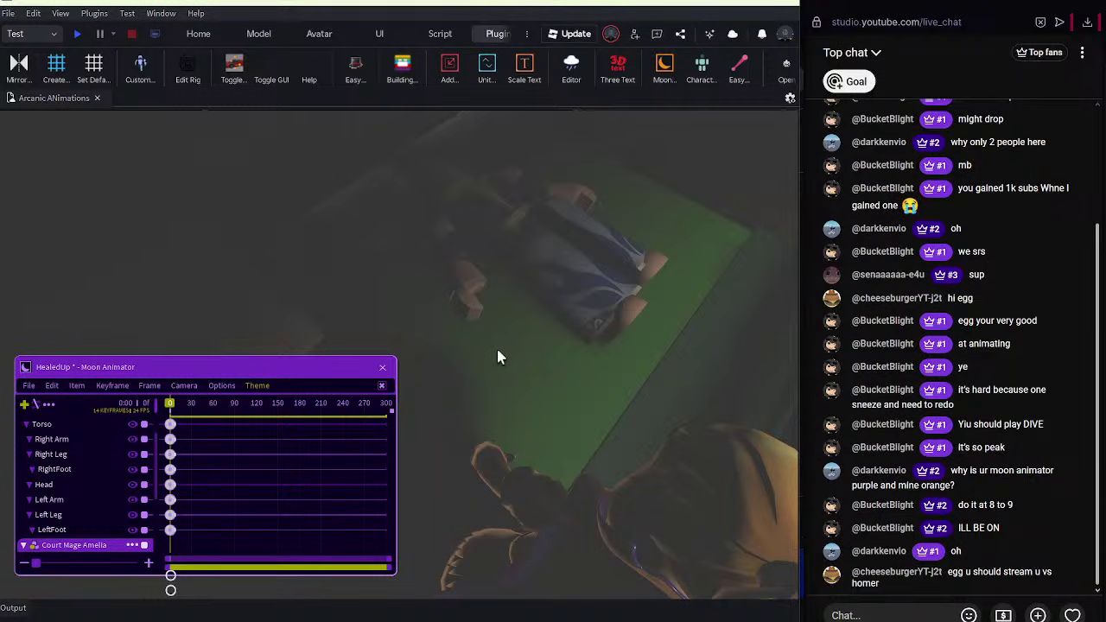
Adjust Princess Selene's left arm beside her body with rotations including about 10.3°.
right_drag(498, 351, 498, 351)
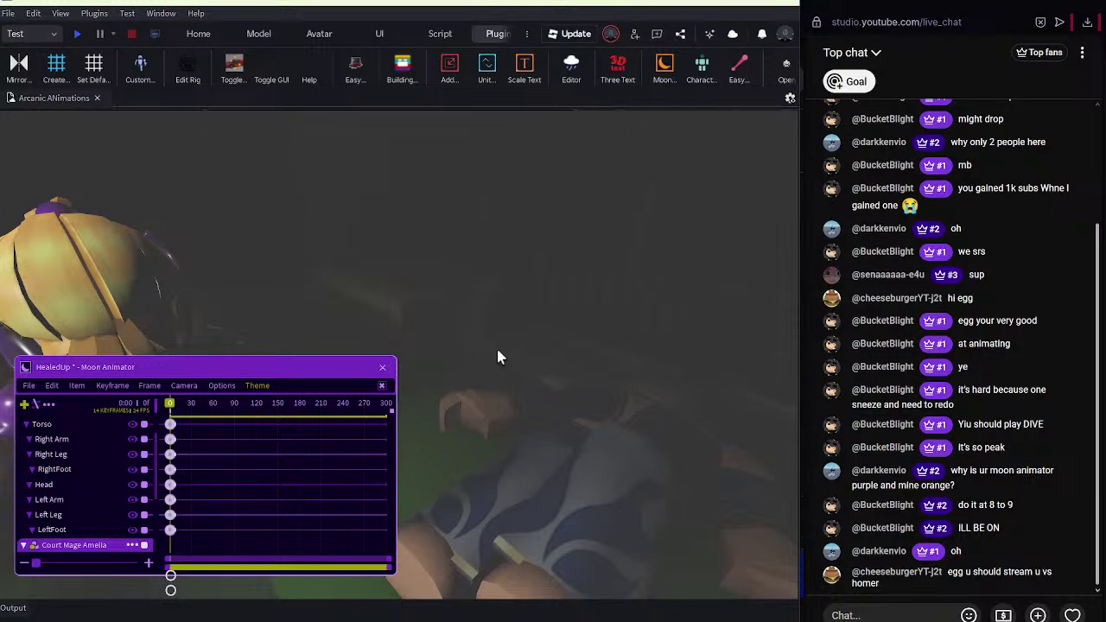
right_drag(498, 356, 498, 357)
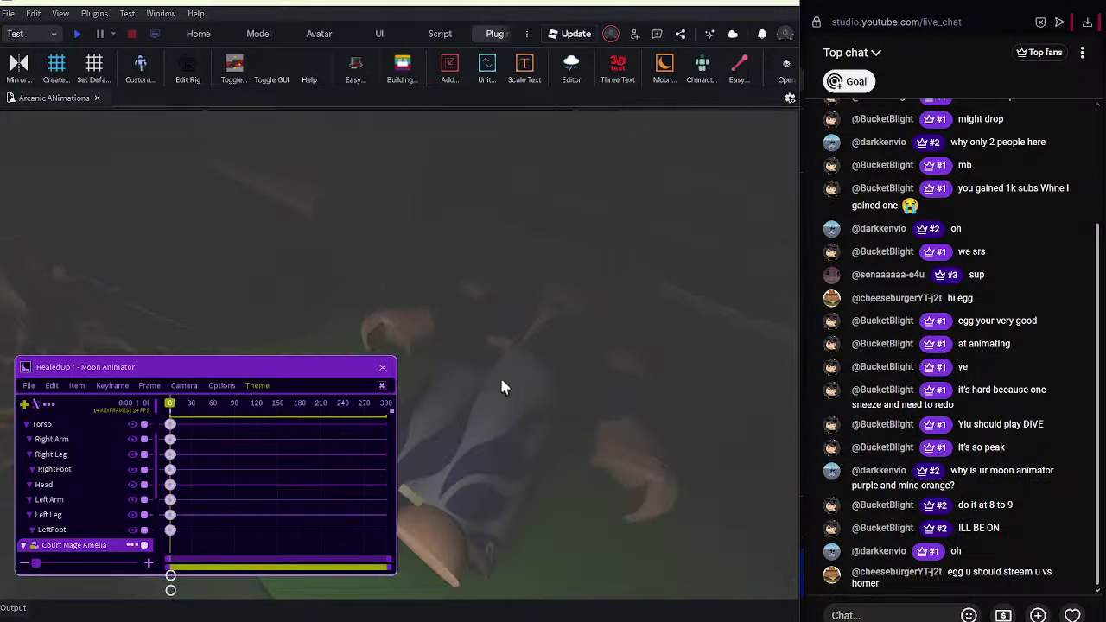
click(550, 303)
click(578, 279)
drag(676, 396, 659, 332)
click(670, 439)
click(575, 280)
click(712, 270)
right_drag(713, 271, 708, 270)
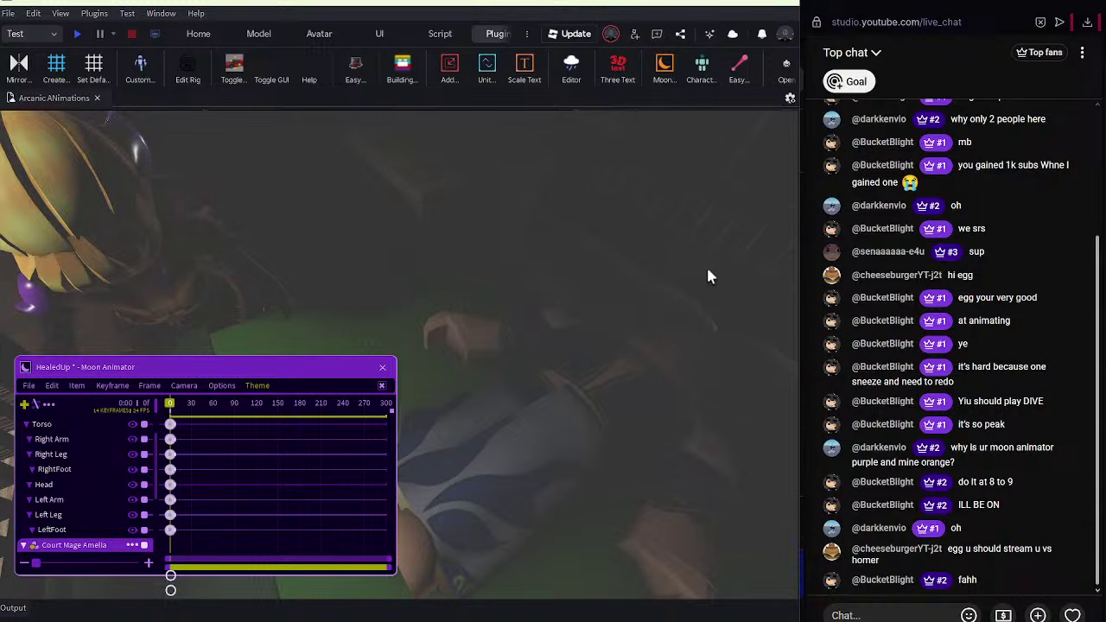
click(702, 343)
right_drag(704, 344, 720, 352)
click(456, 247)
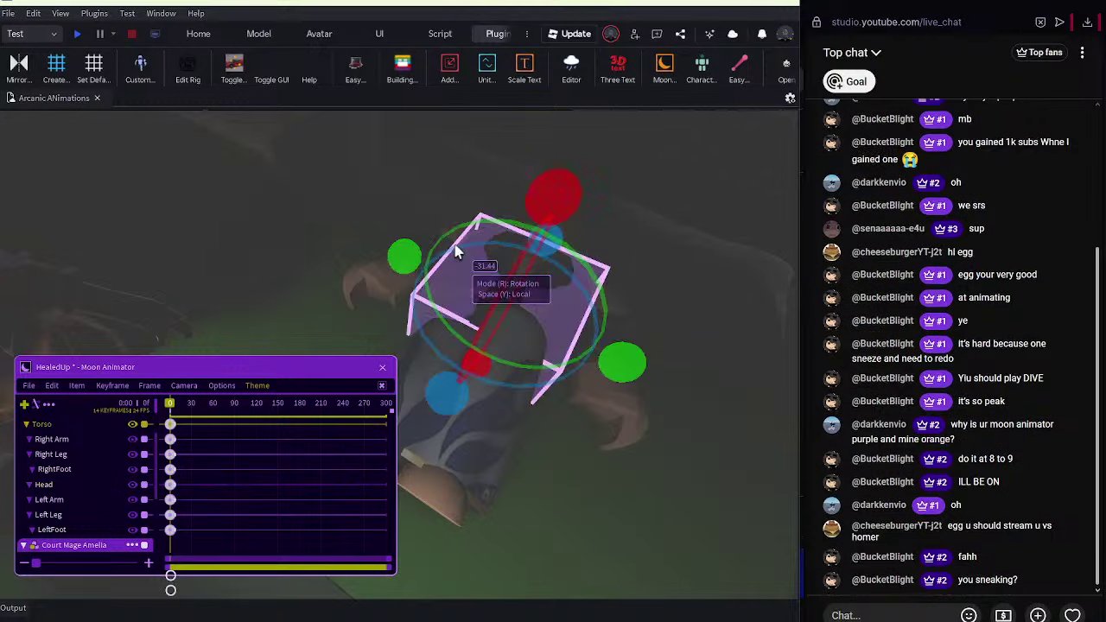
drag(722, 348, 689, 296)
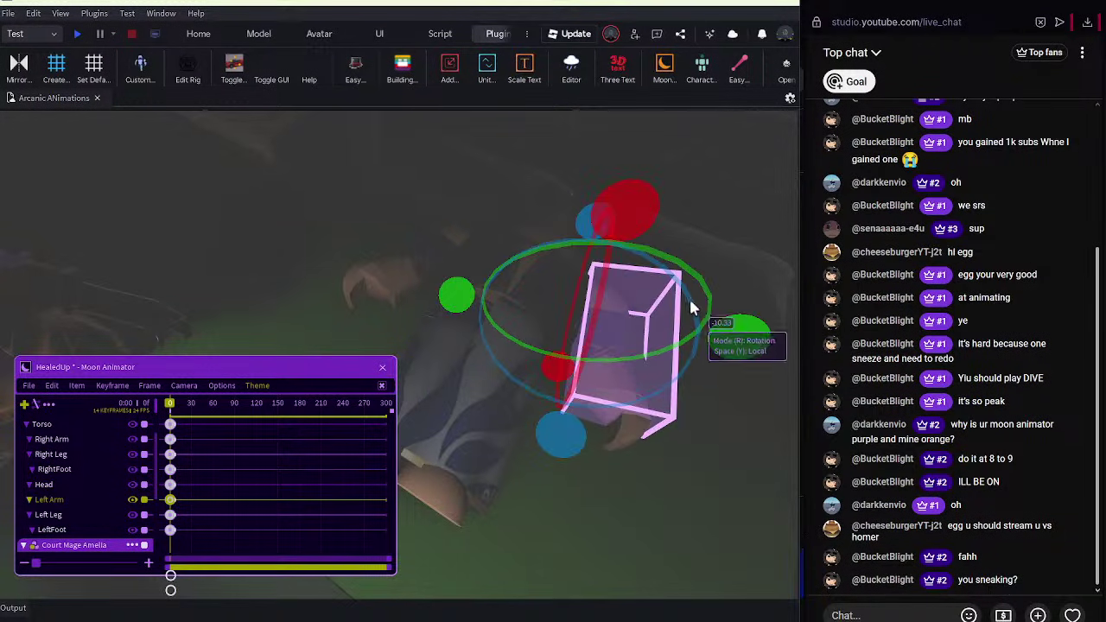
right_drag(689, 297, 716, 115)
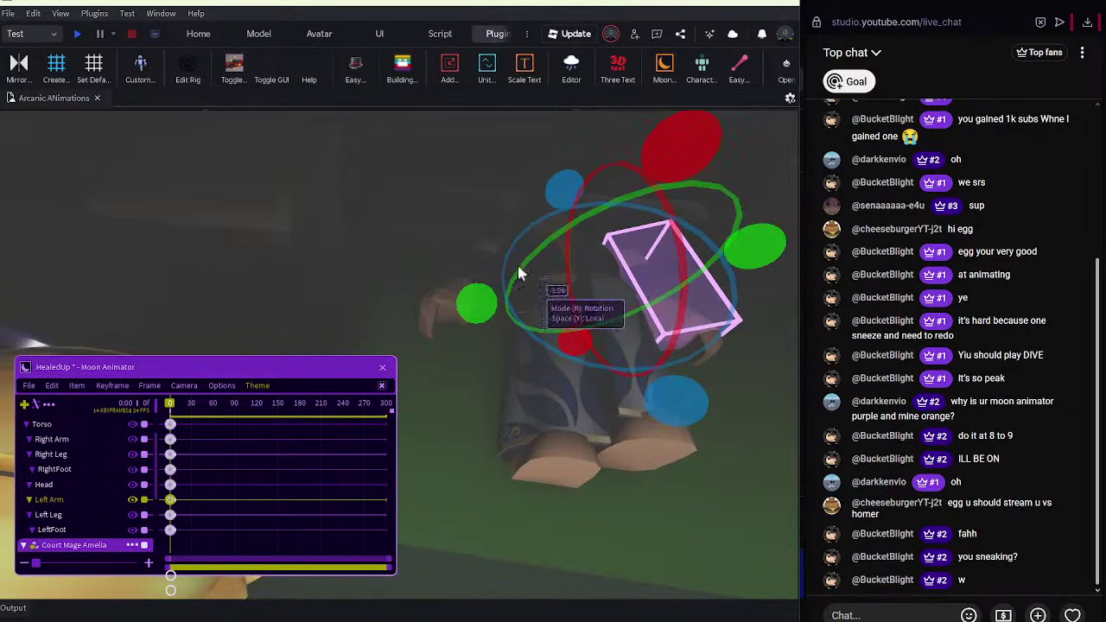
Select Princess Selene's right arm and adjust its angle beside her body, including a rotation of about 8.6°.
click(432, 301)
drag(525, 145, 510, 129)
drag(456, 364, 494, 358)
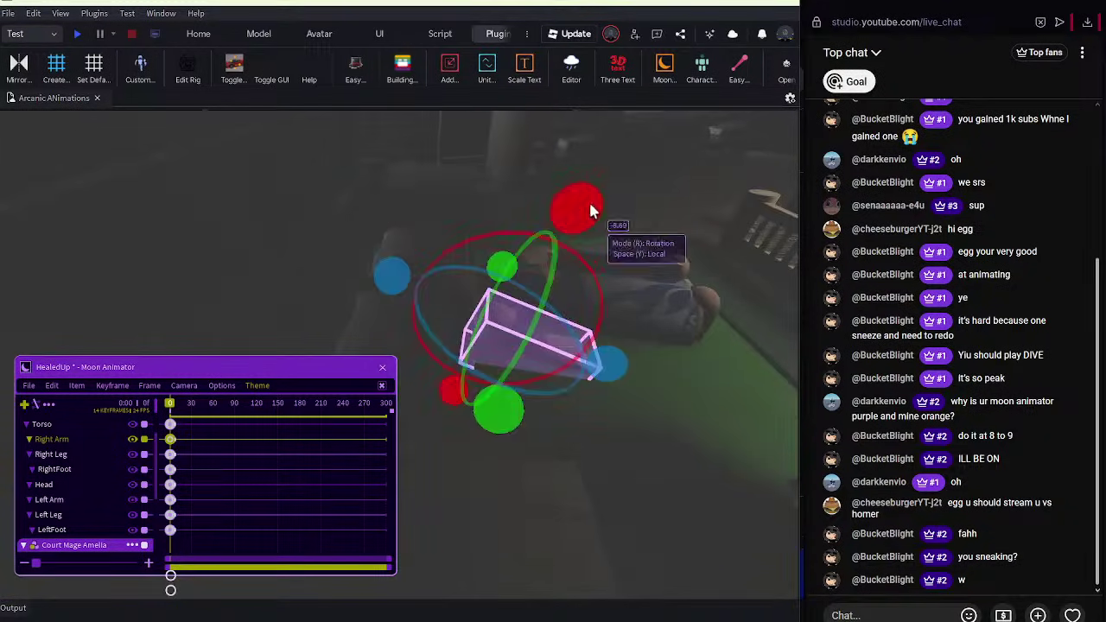
right_drag(580, 222, 604, 431)
click(556, 333)
right_drag(556, 333, 495, 239)
drag(494, 238, 508, 145)
Shift Princess Selene's torso about 0.5 sideways on the bed.
click(554, 247)
key(r)
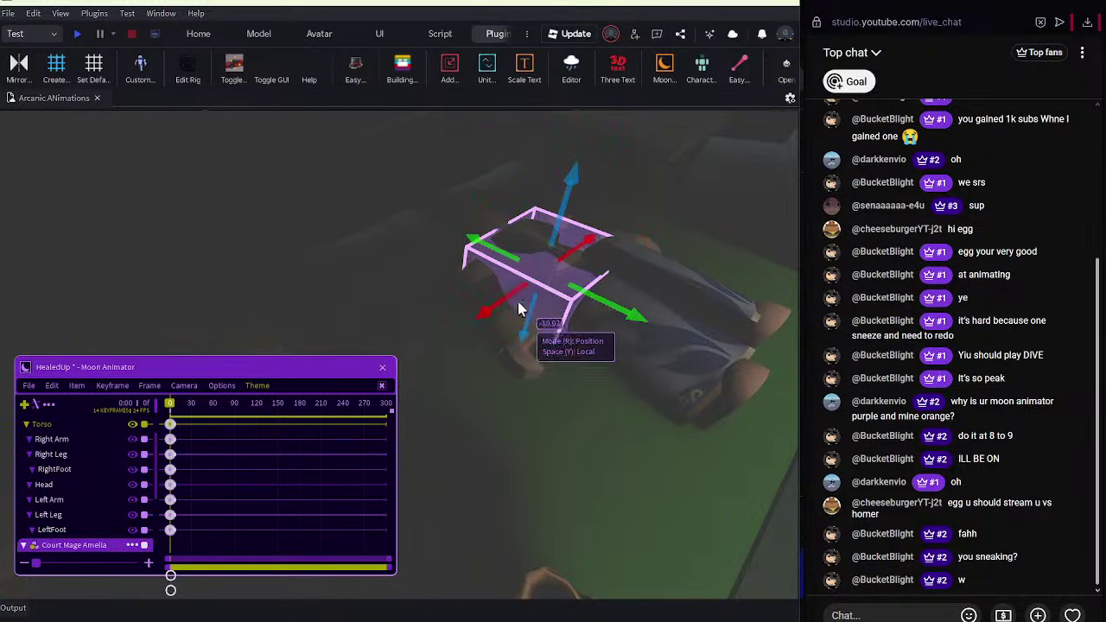
drag(488, 302, 476, 301)
right_drag(476, 302, 484, 298)
Turn Princess Selene's head about 40.3° to the side and fine-tune it with a small further rotation.
click(484, 180)
right_drag(502, 200, 503, 201)
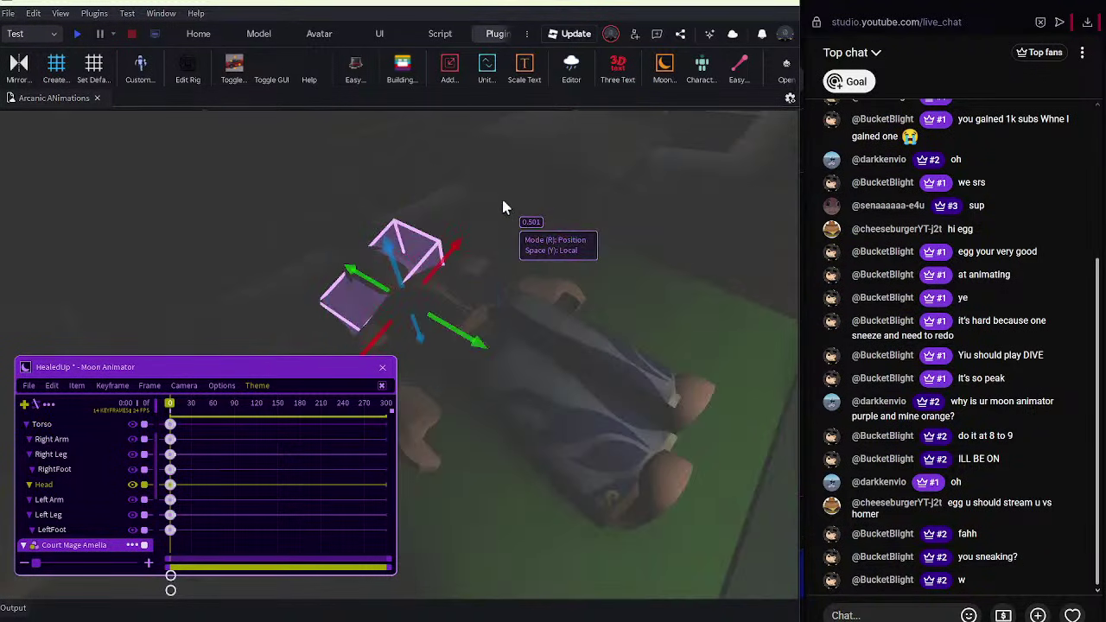
key(r)
drag(480, 221, 511, 286)
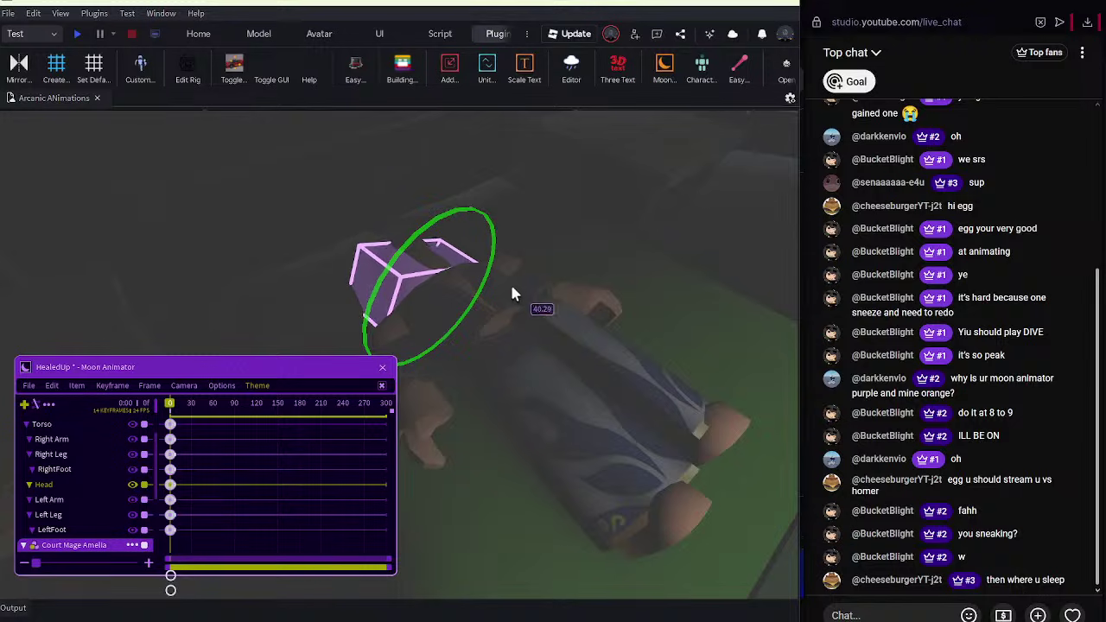
right_drag(604, 233, 602, 236)
drag(534, 271, 544, 299)
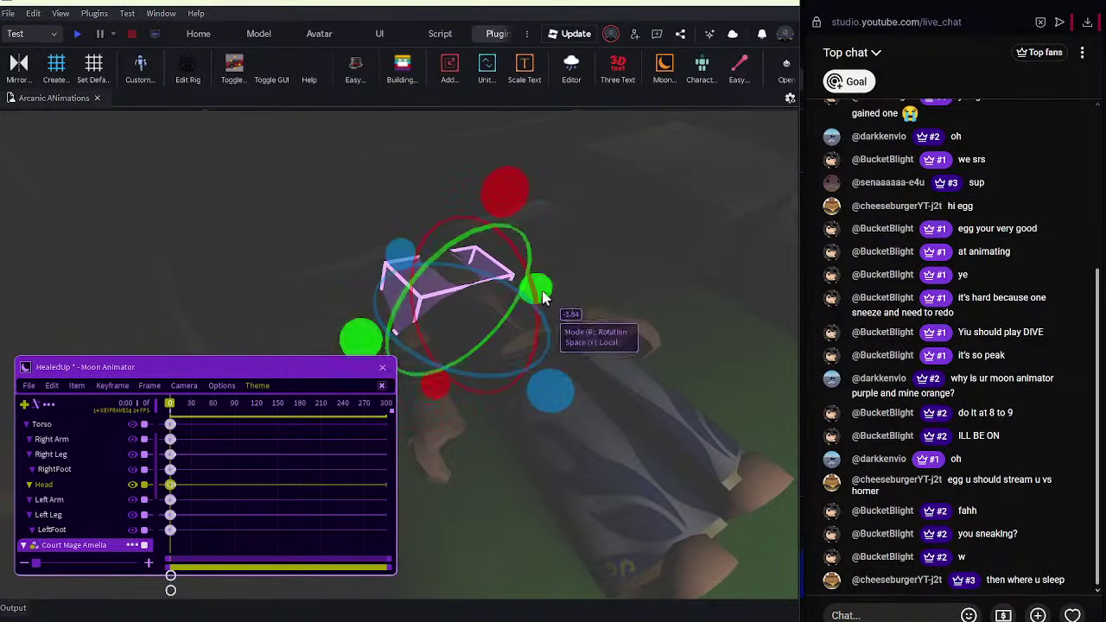
Select Court Mage Amelia's torso and rotate it by about 2.5°.
click(573, 219)
right_drag(573, 219, 564, 209)
click(510, 268)
drag(471, 346, 546, 287)
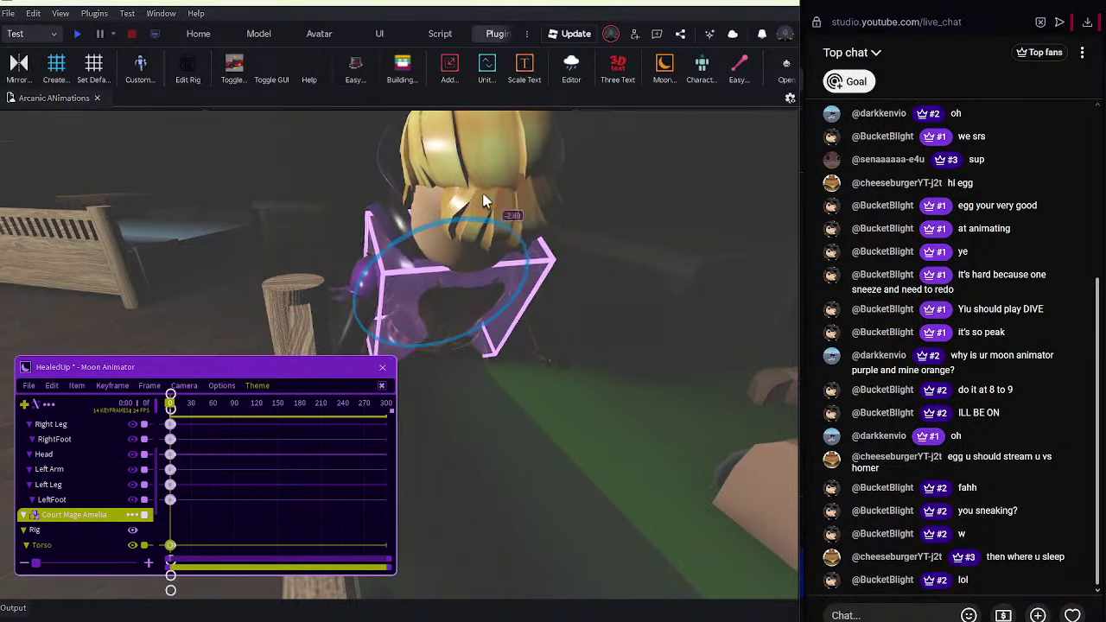
click(660, 211)
Check the overall pose of both characters and save the HealedUp animation.
scroll(663, 211, down, 5)
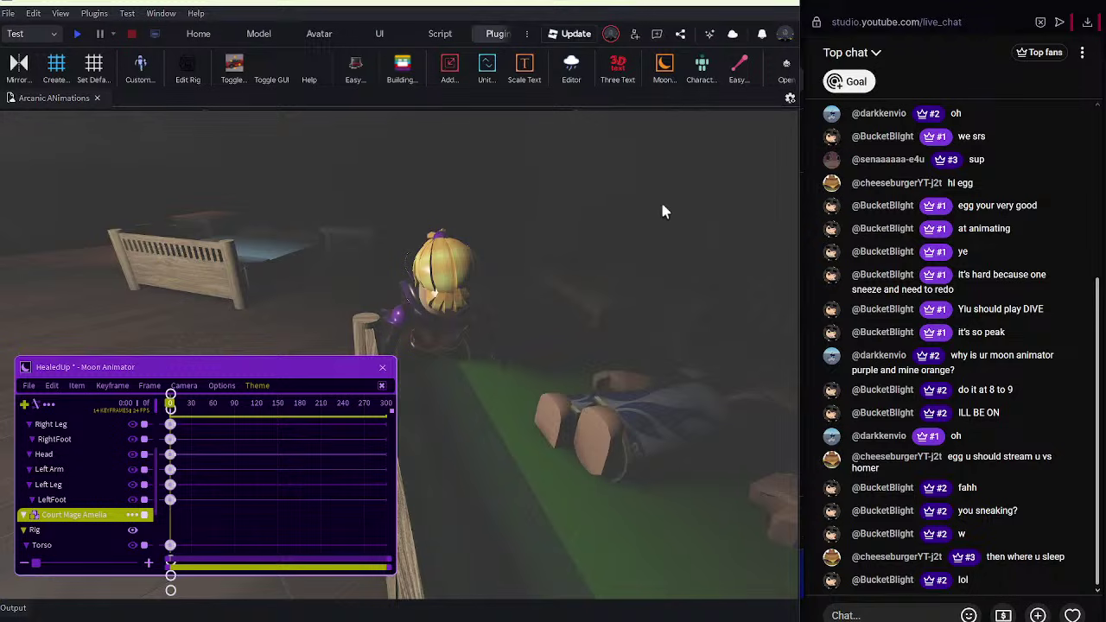
scroll(655, 227, up, 3)
scroll(652, 231, down, 3)
scroll(653, 231, up, 3)
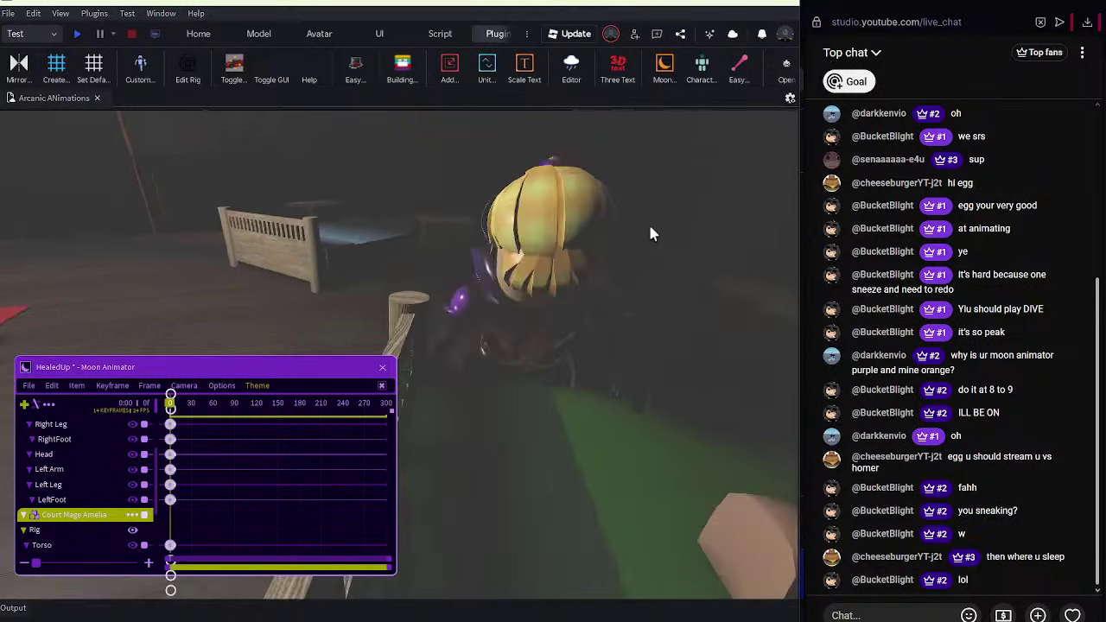
scroll(653, 233, down, 3)
right_drag(655, 235, 352, 359)
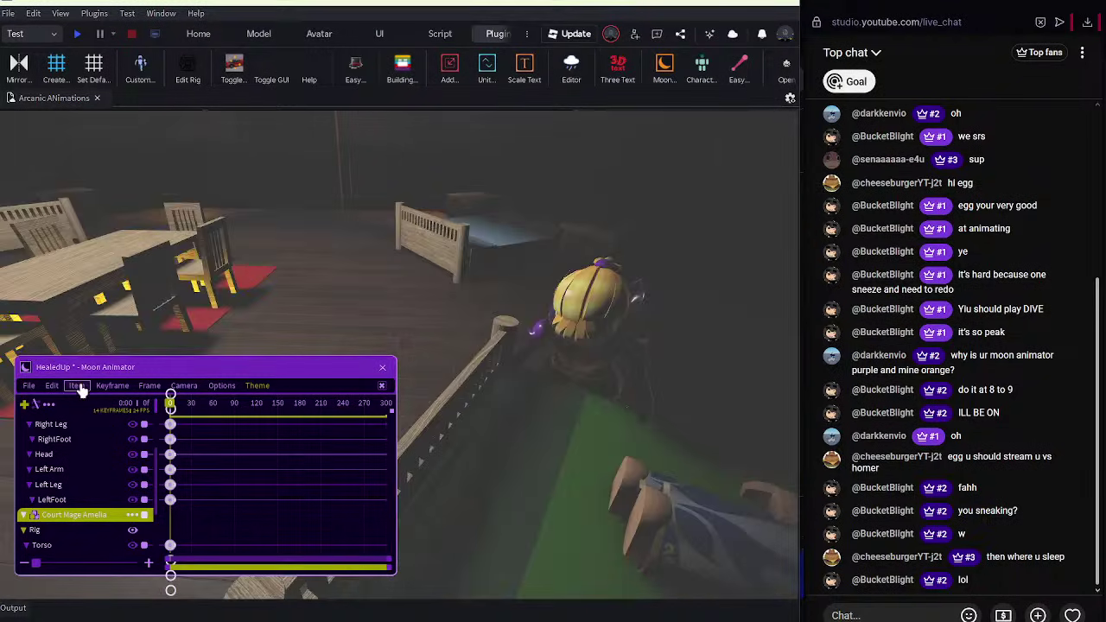
click(31, 389)
click(40, 403)
right_drag(474, 287, 388, 168)
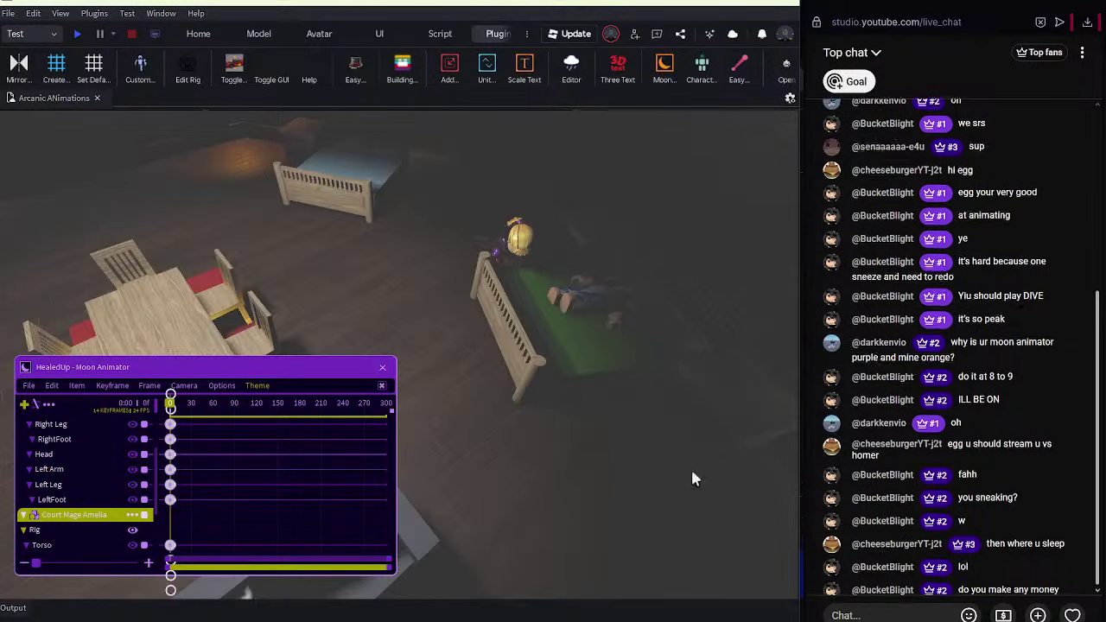
Show the Explorer and move the CastleInterior1 model from the Workspace into the Settings folder.
scroll(563, 210, up, 5)
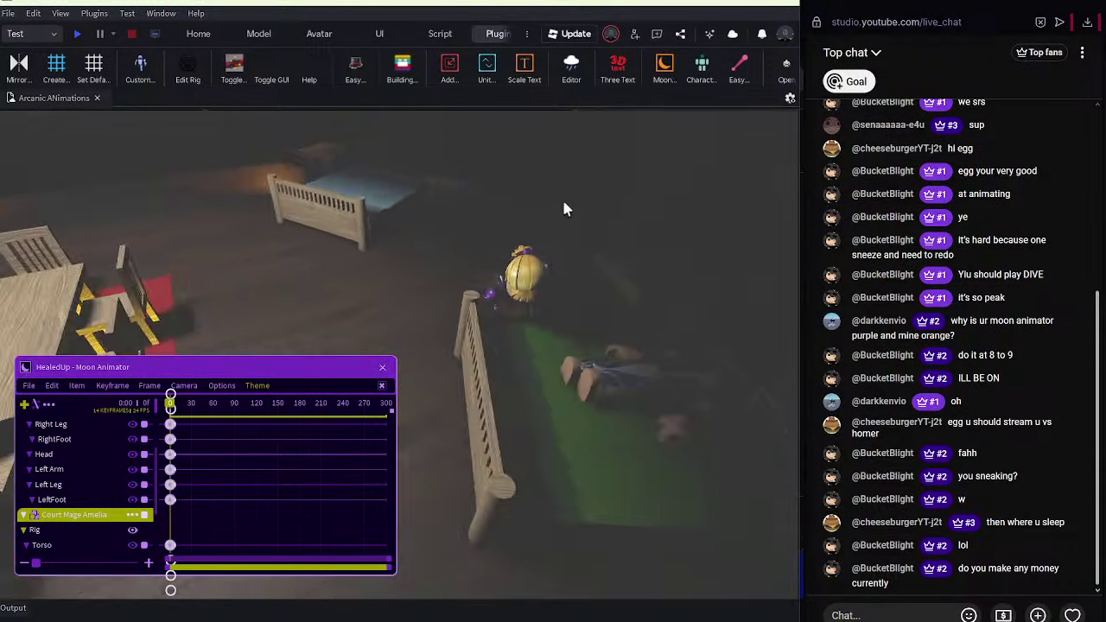
click(199, 33)
right_drag(618, 130, 617, 130)
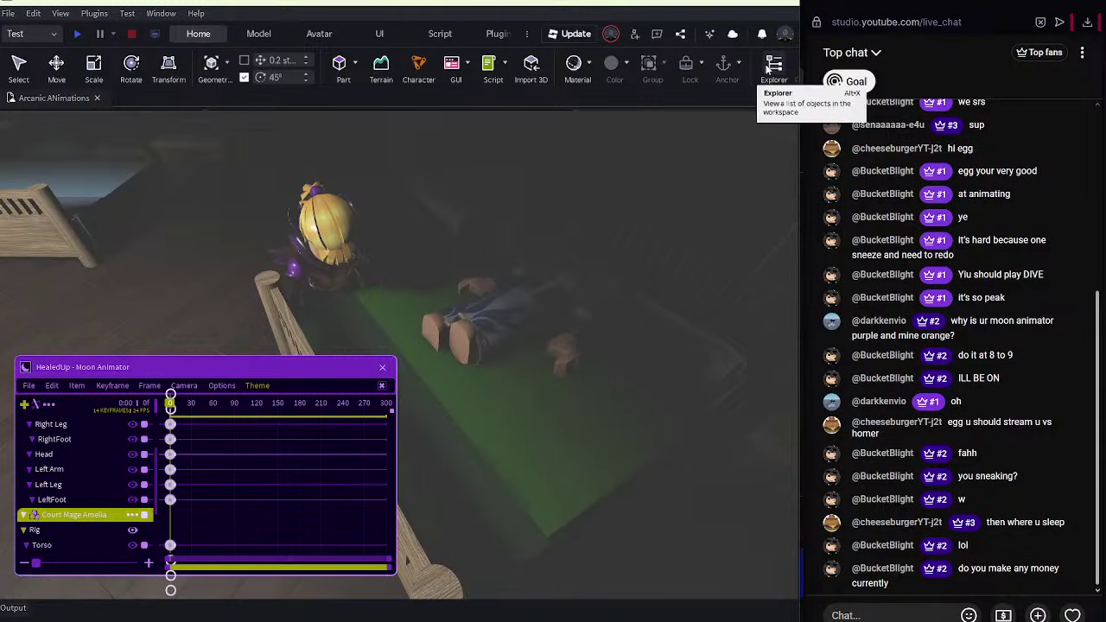
click(772, 68)
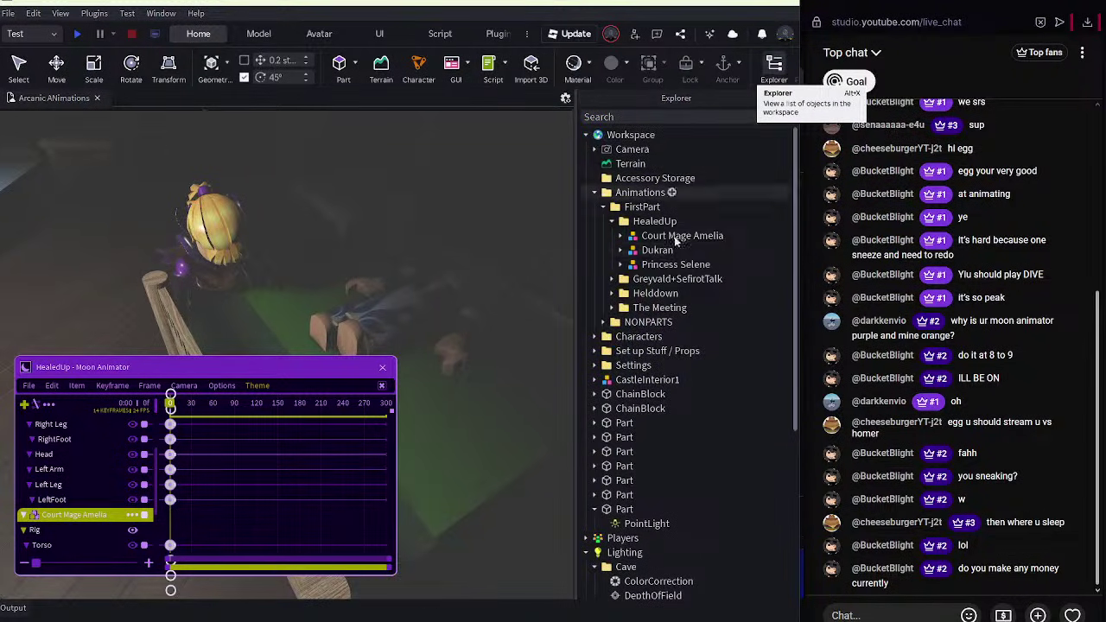
click(611, 222)
click(611, 221)
click(611, 221)
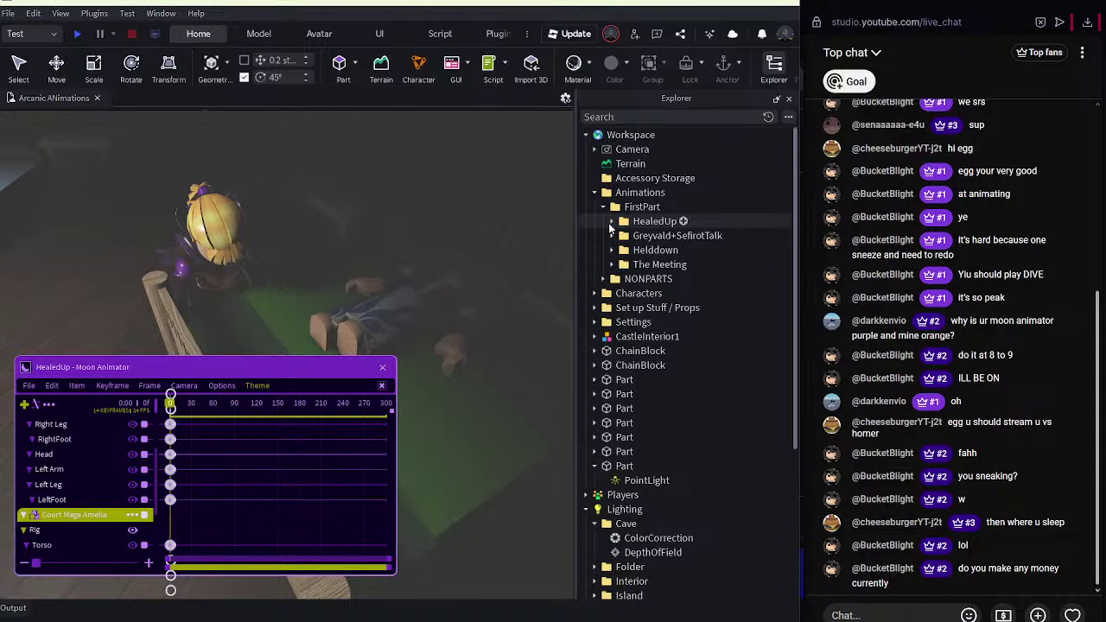
click(612, 221)
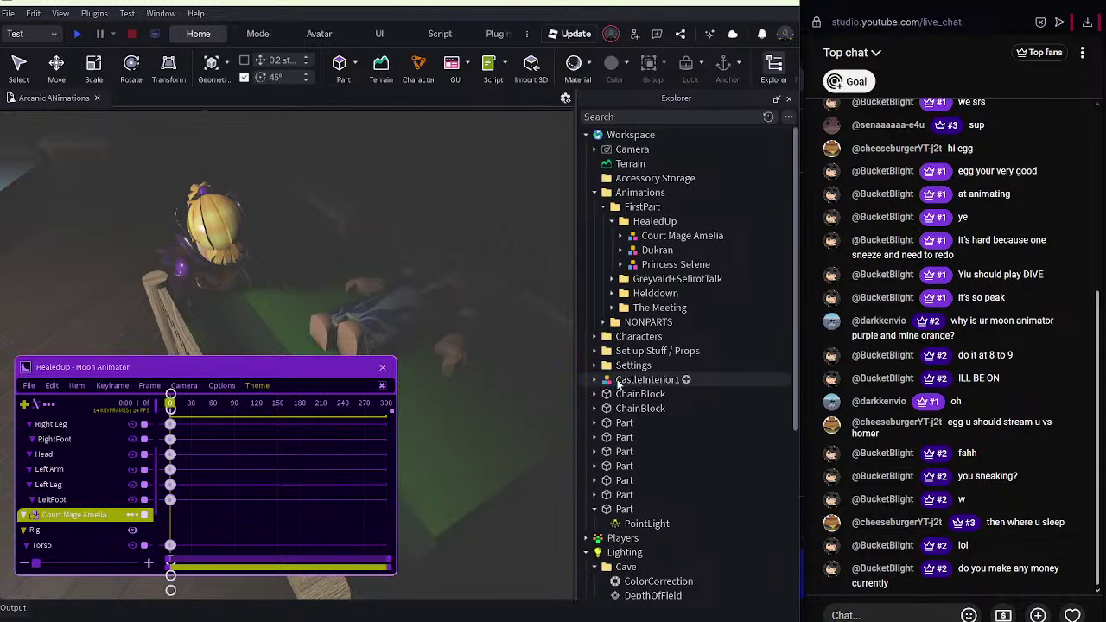
drag(618, 383, 620, 368)
click(595, 366)
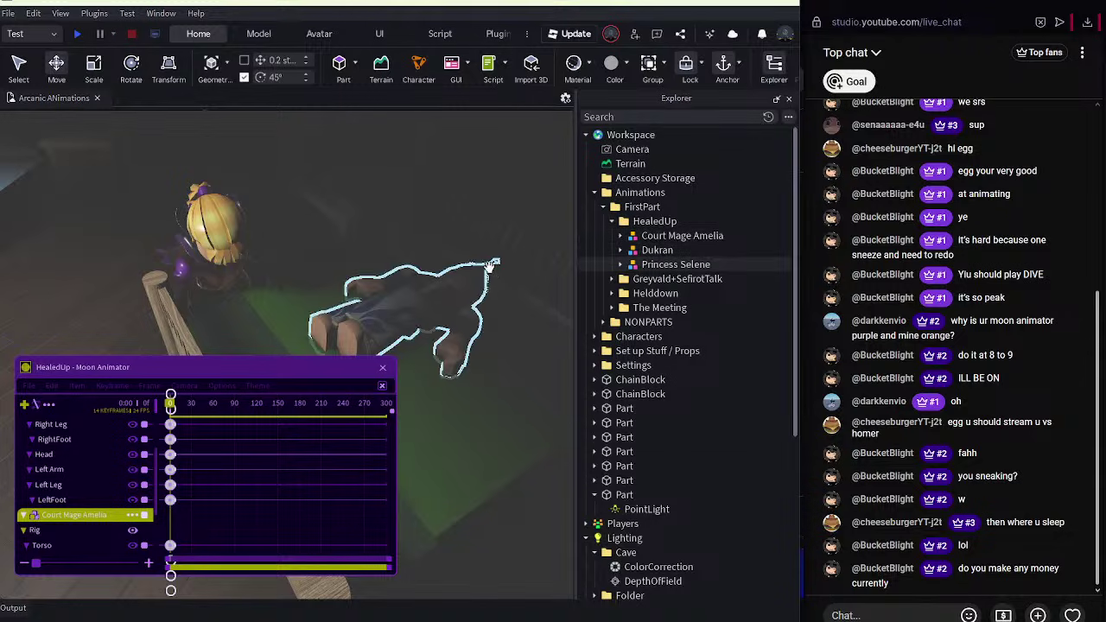
right_drag(494, 262, 438, 192)
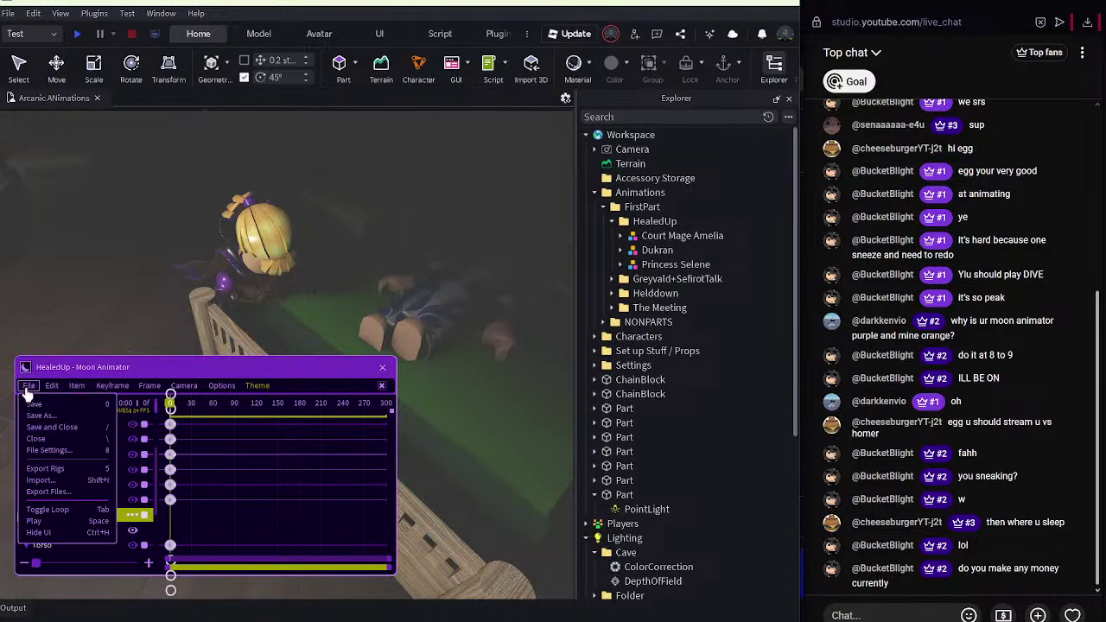
Move the TESTING effect under Lighting into the folder named Folder.
scroll(692, 435, down, 4)
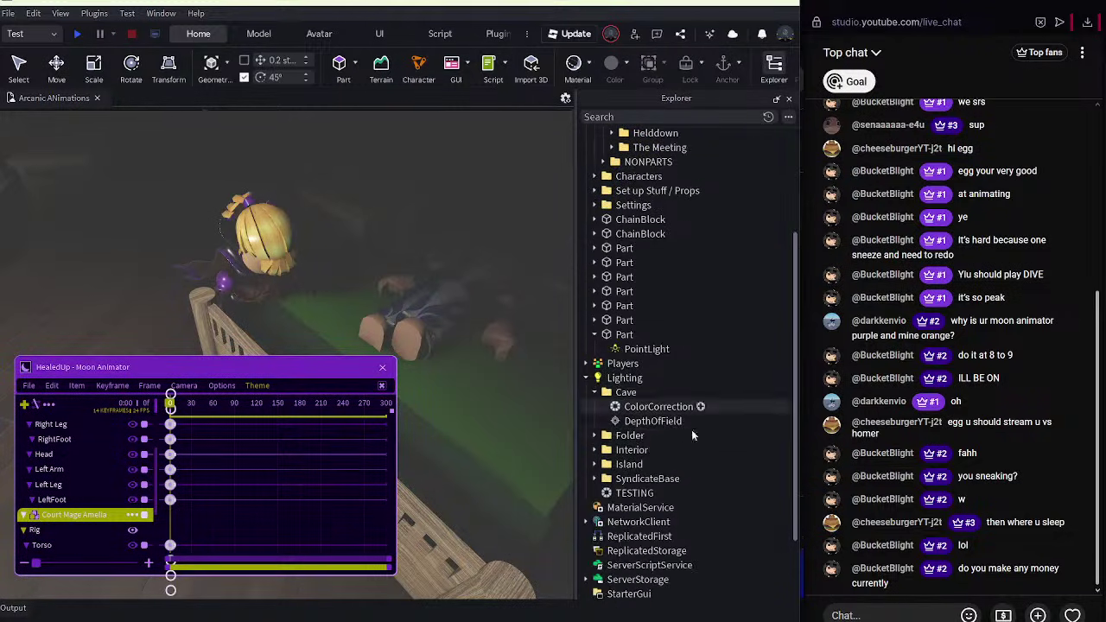
click(593, 334)
click(595, 379)
click(595, 379)
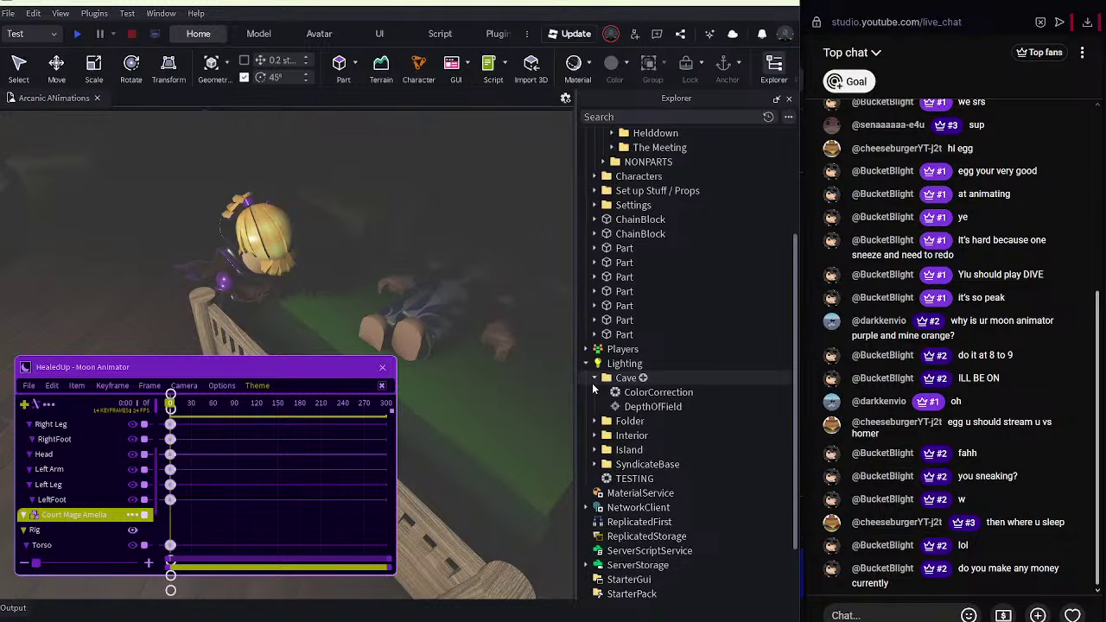
click(612, 479)
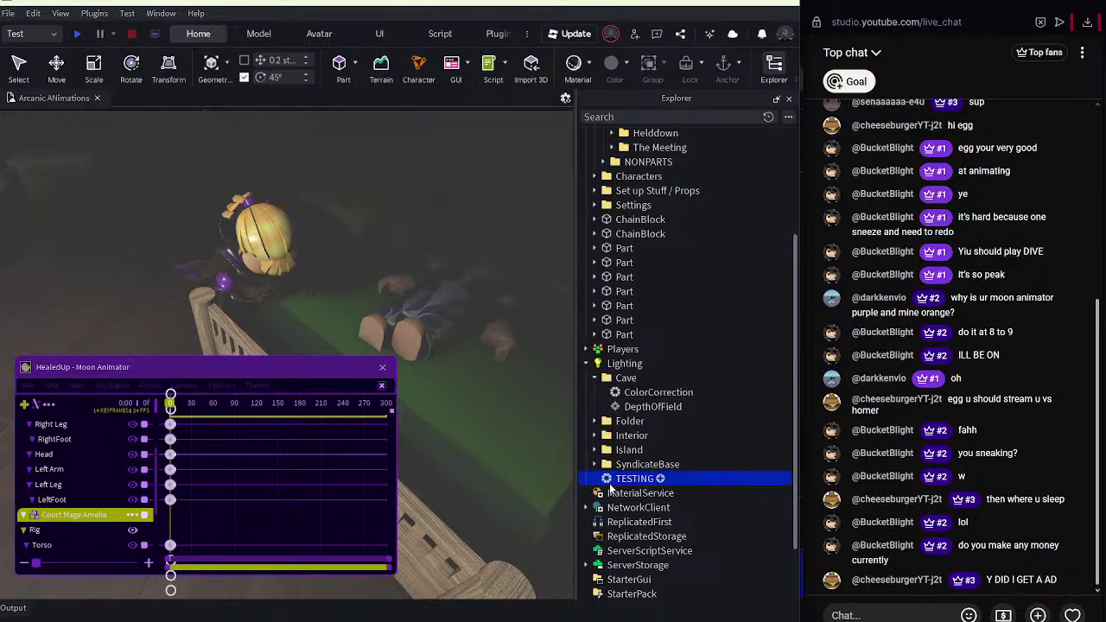
drag(630, 437, 626, 427)
click(498, 479)
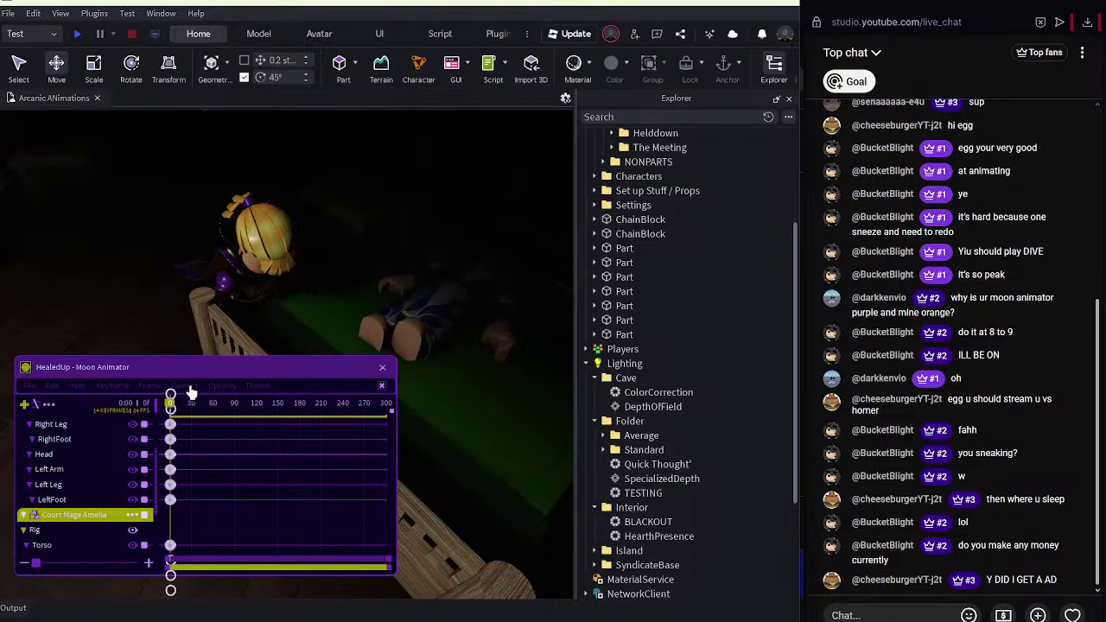
Duplicate the light part below the chandelier and move the copy toward the green bed, including shifts of about 6.88 and 4.14.
right_drag(486, 413, 486, 413)
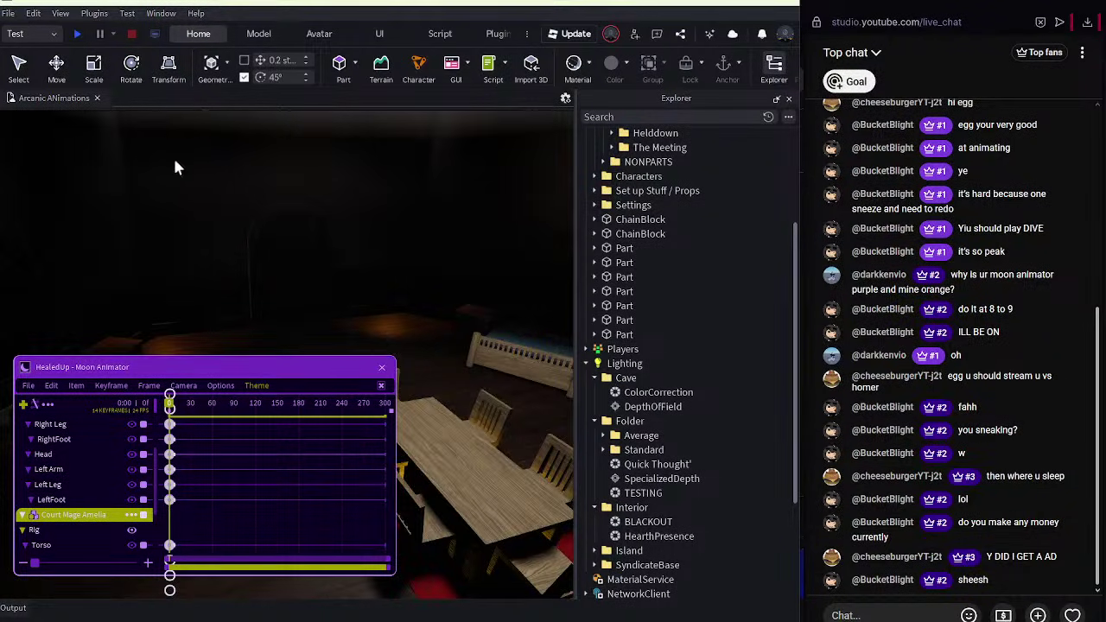
click(56, 67)
right_drag(261, 259, 323, 123)
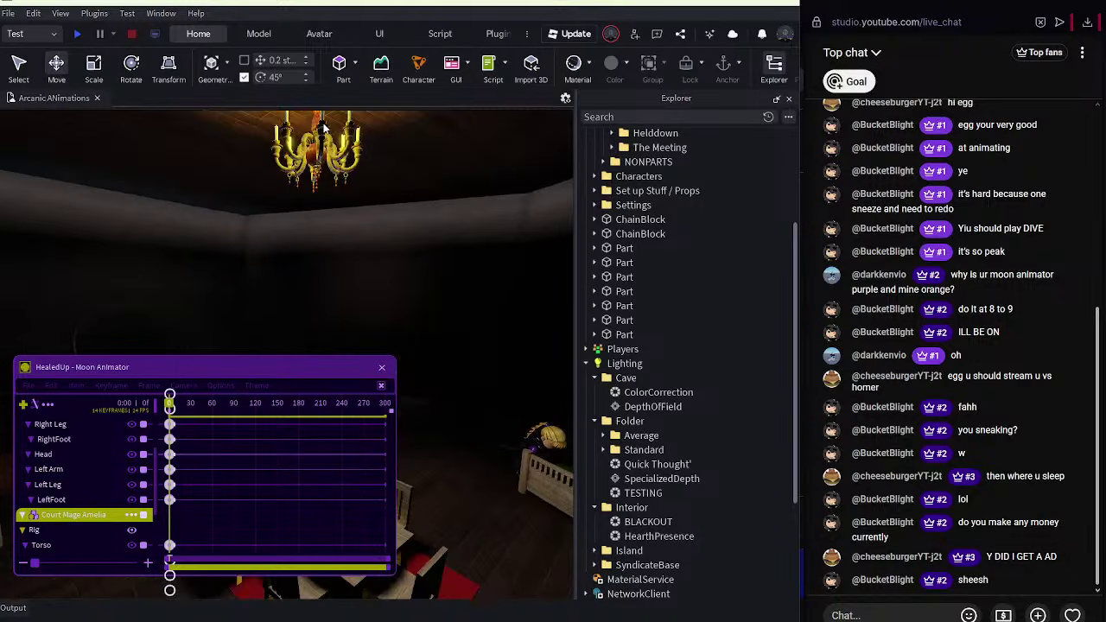
click(334, 245)
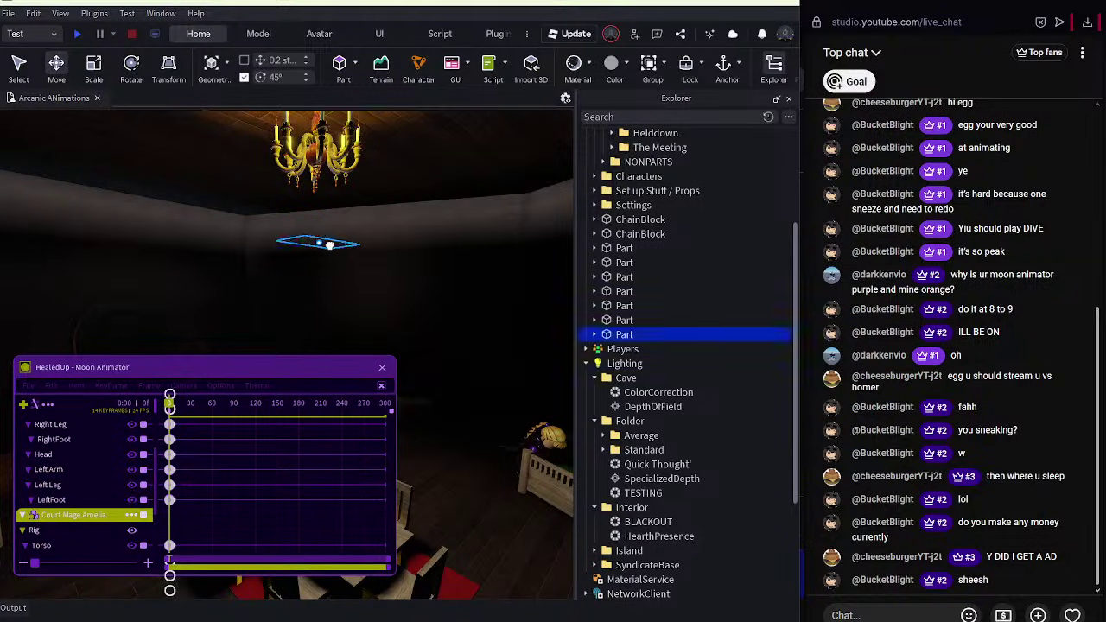
key(ctrl+d)
drag(369, 239, 526, 278)
right_drag(525, 277, 527, 279)
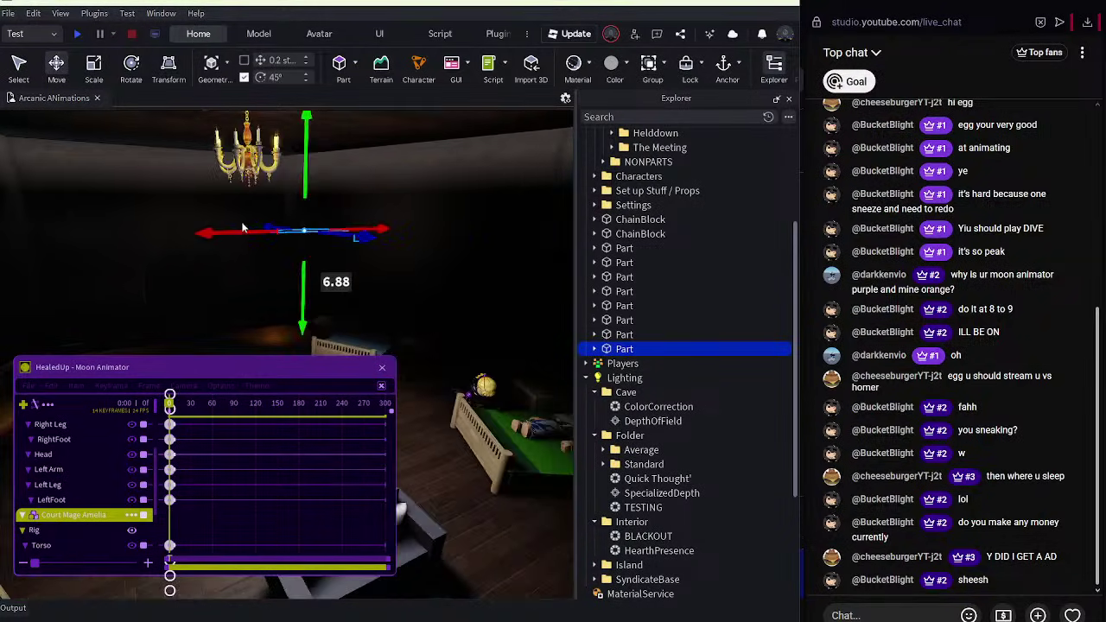
drag(260, 236, 389, 233)
right_drag(389, 233, 389, 231)
drag(335, 164, 397, 201)
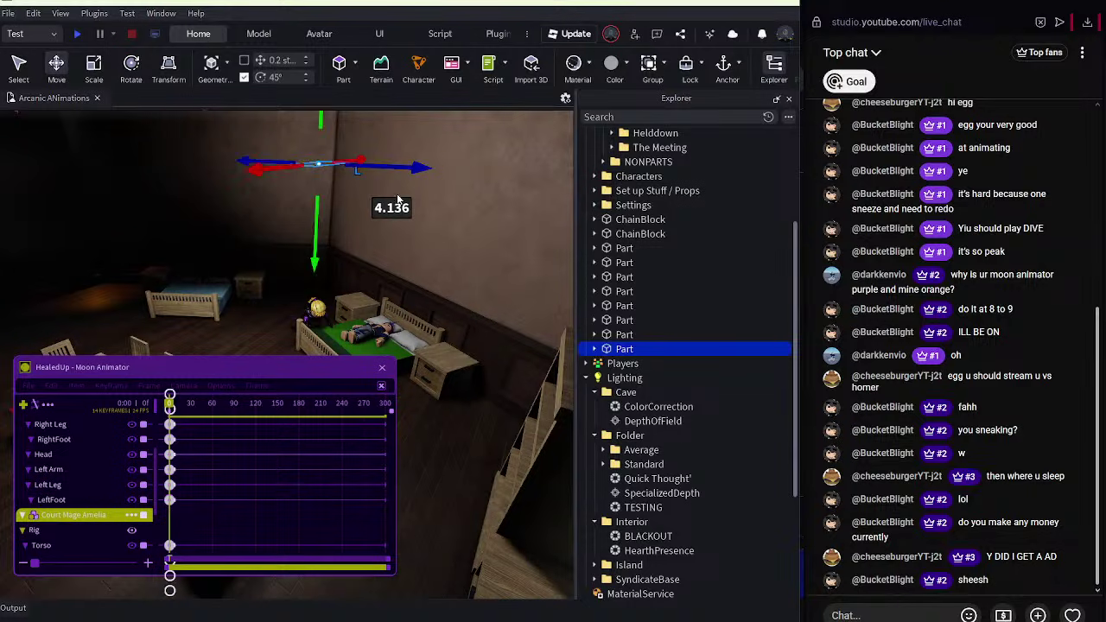
Select the PointLight inside the copied part and show its properties docked below the Explorer.
click(586, 348)
click(644, 363)
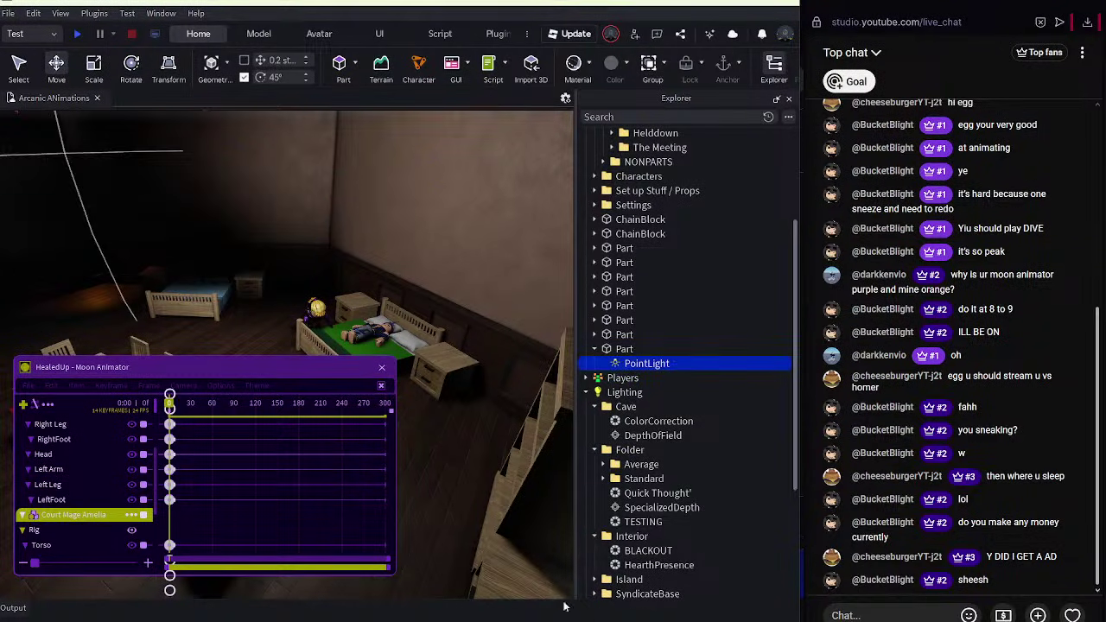
scroll(633, 568, down, 4)
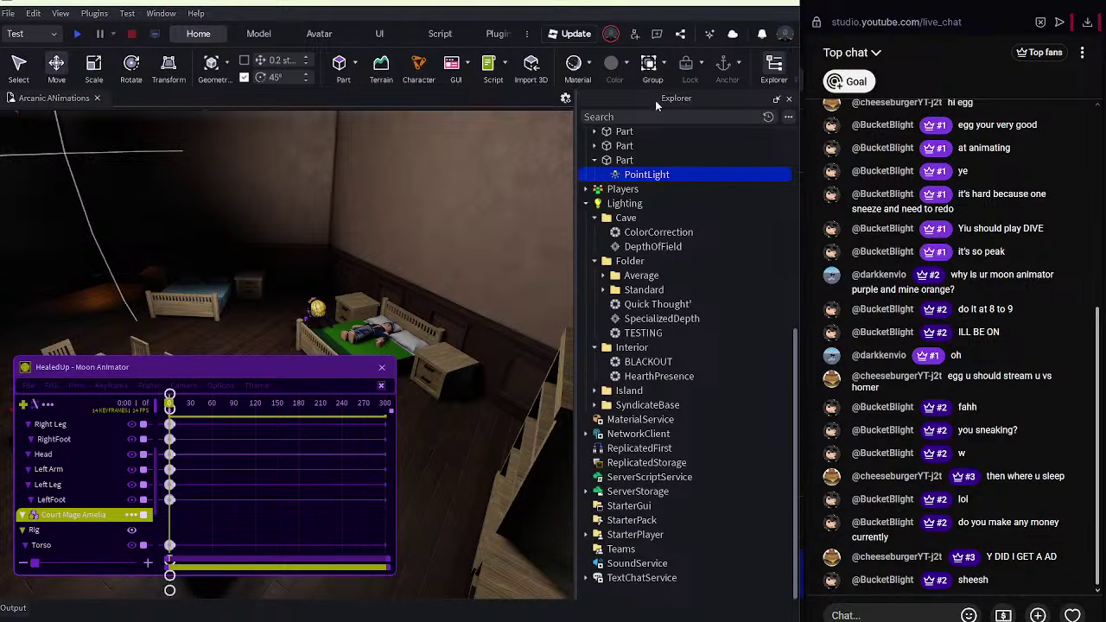
mouse_move(655, 100)
mouse_down()
mouse_move(646, 157)
mouse_move(673, 112)
mouse_up()
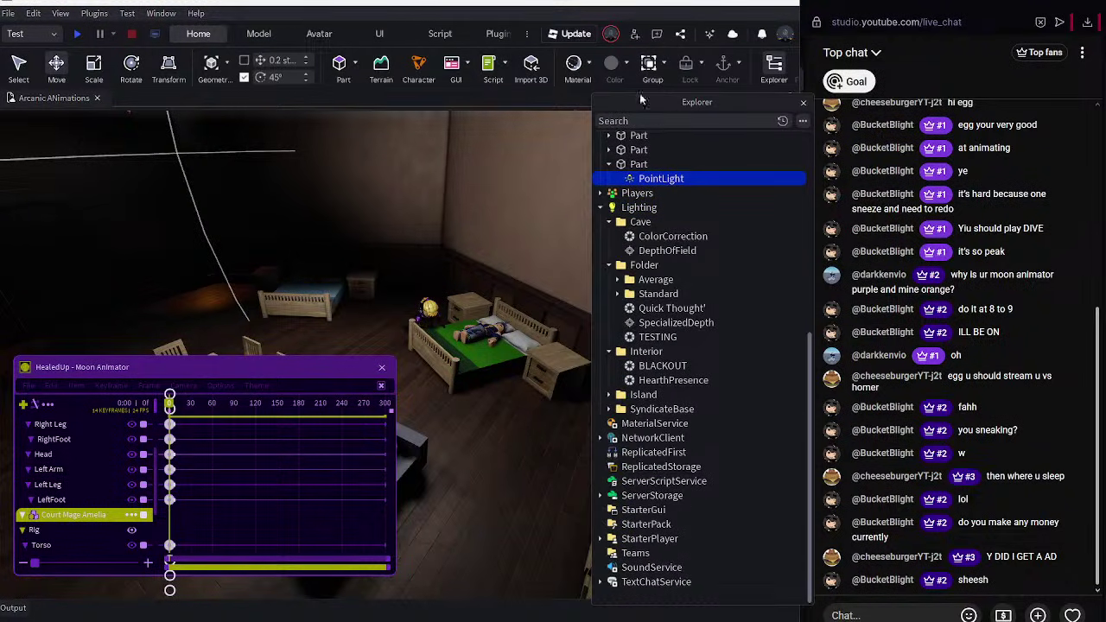
click(495, 38)
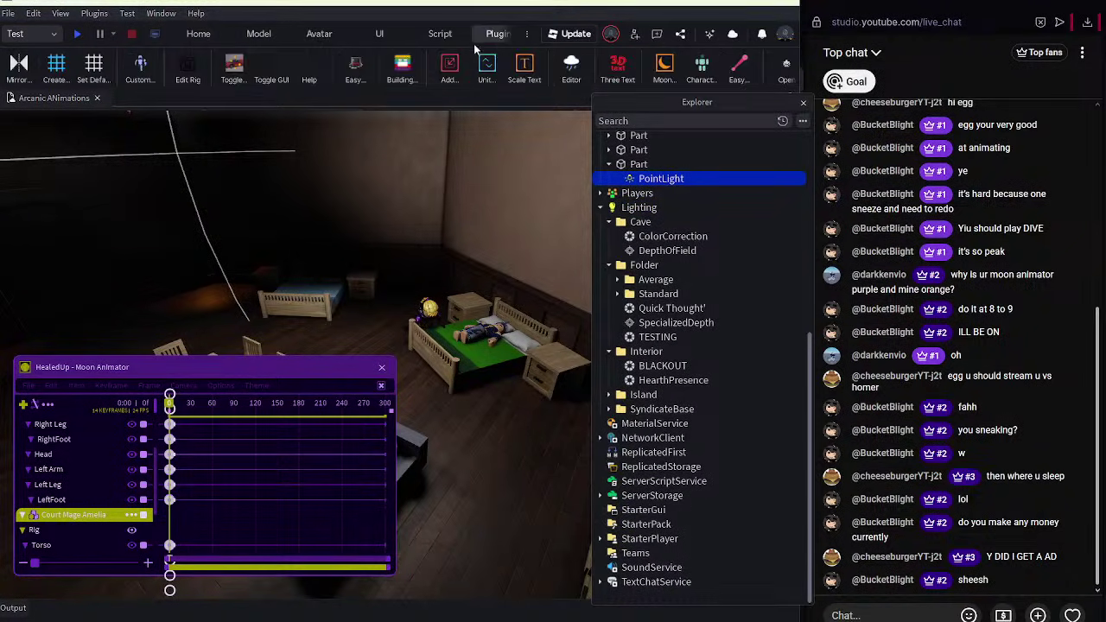
click(344, 36)
click(372, 35)
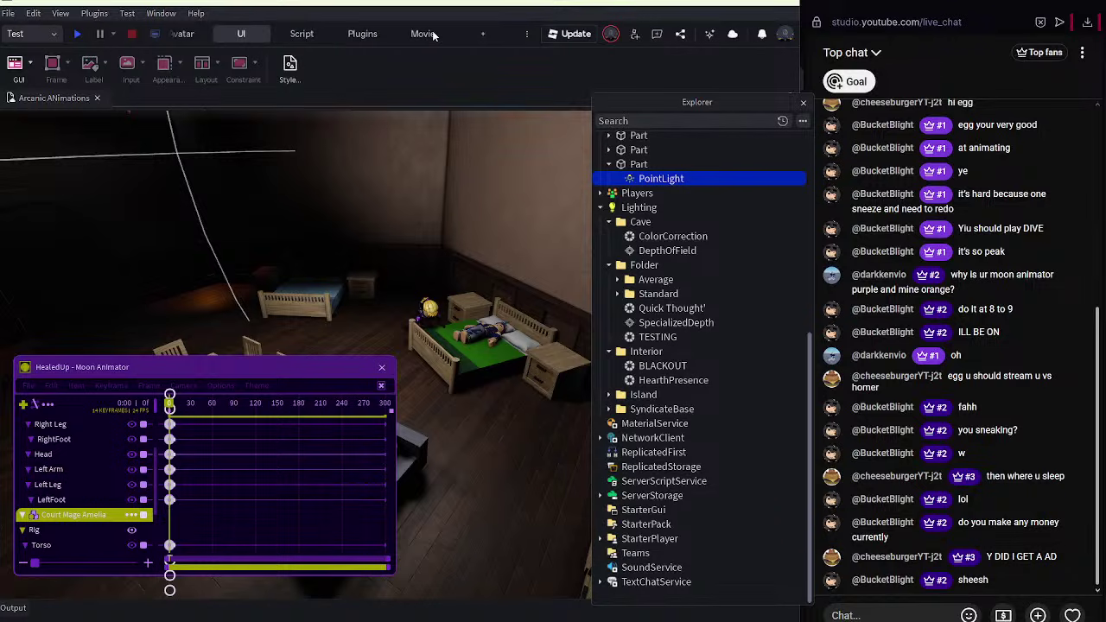
click(198, 34)
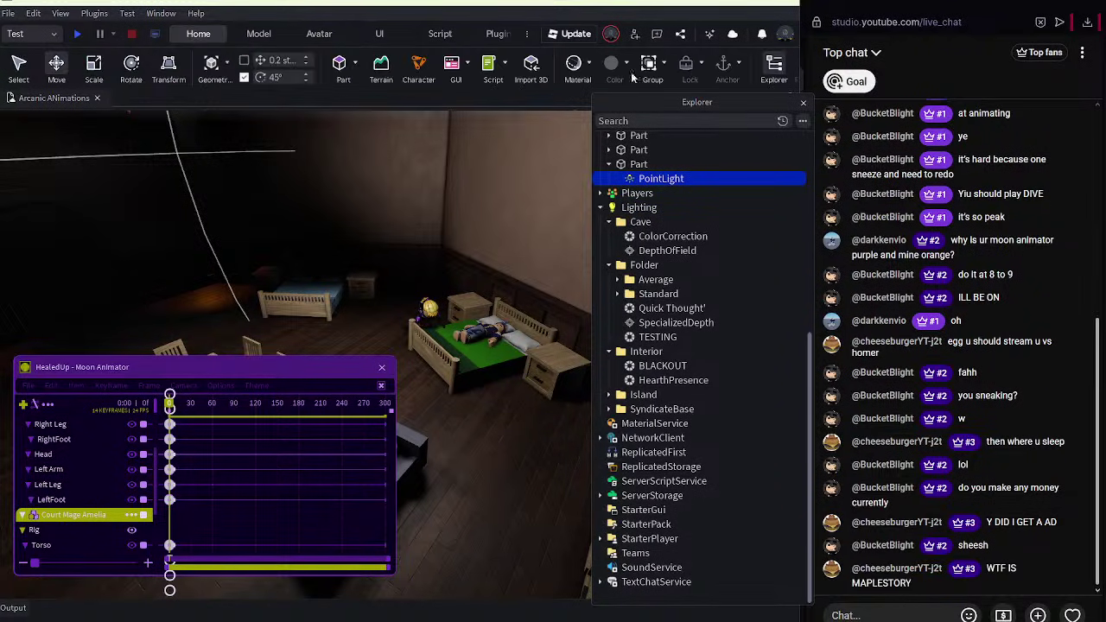
scroll(774, 69, right, 2)
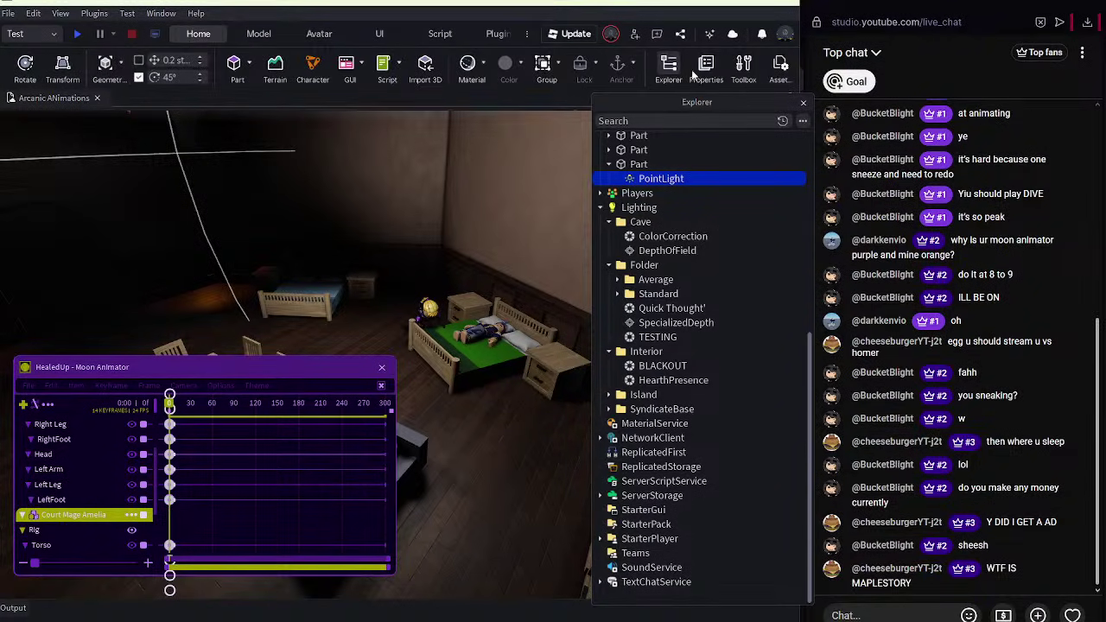
click(702, 70)
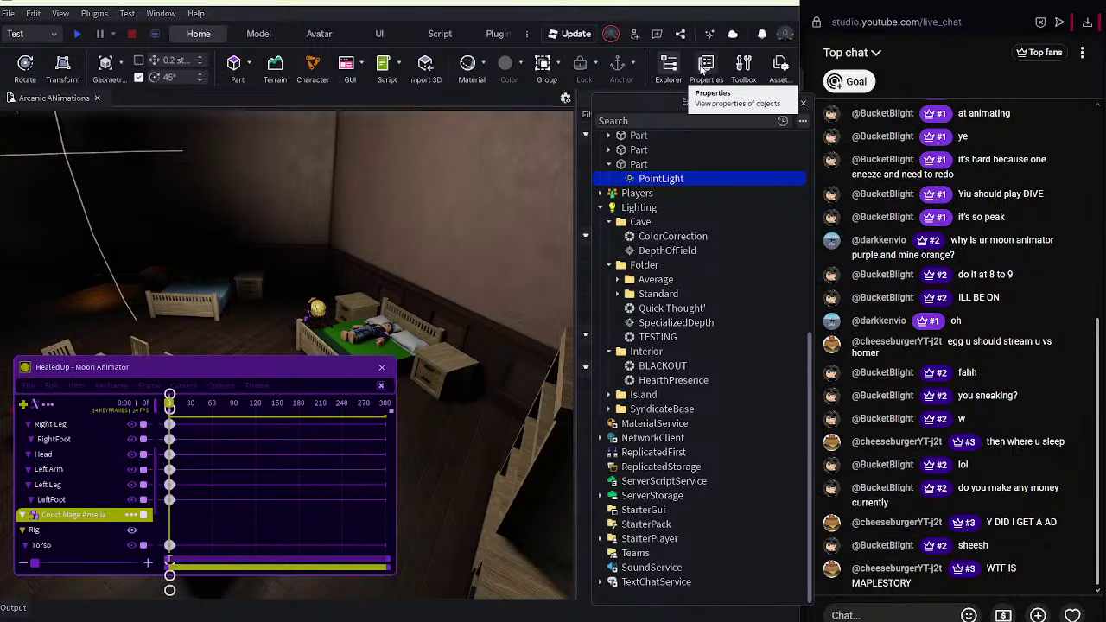
scroll(664, 337, up, 3)
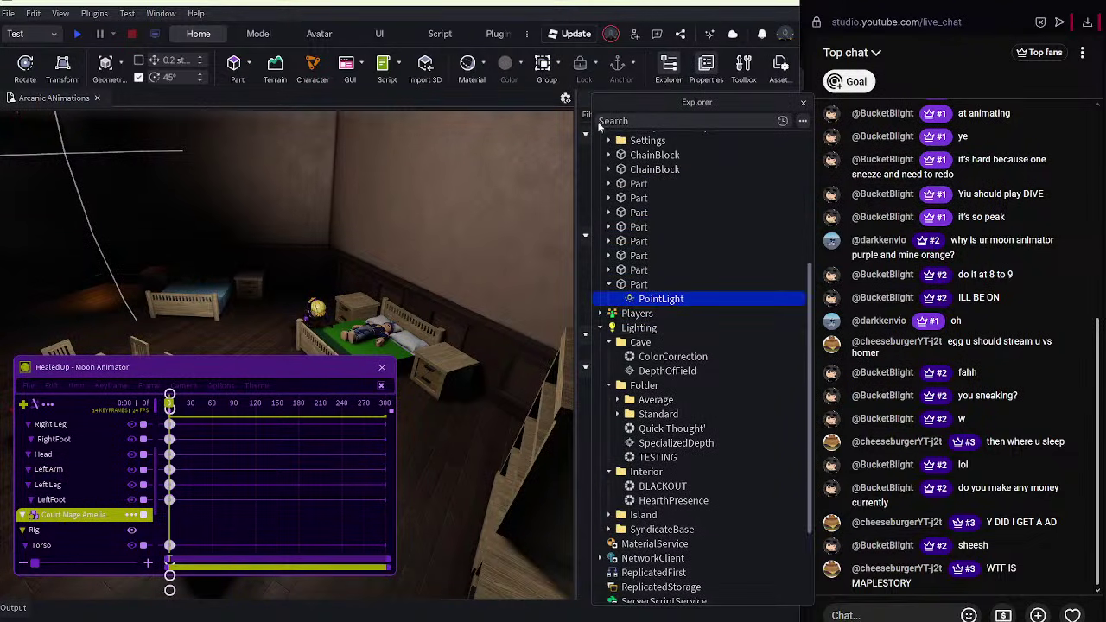
drag(570, 99, 685, 214)
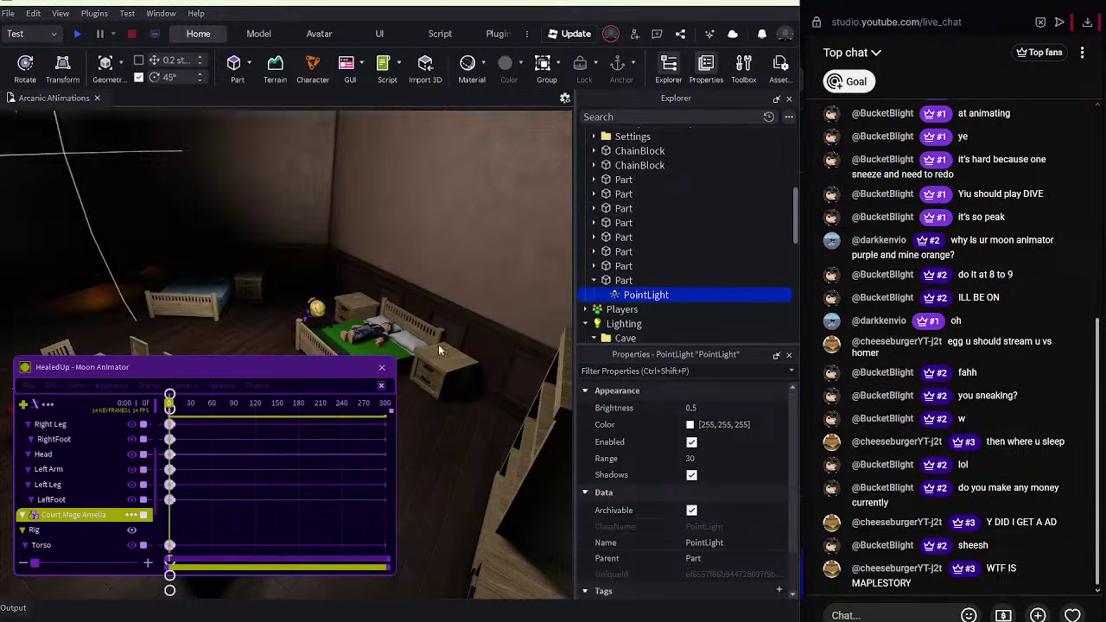
Check the lighting around the green bed, then select the copied light part and shift it by about 4.53.
scroll(450, 311, down, 5)
scroll(450, 311, up, 5)
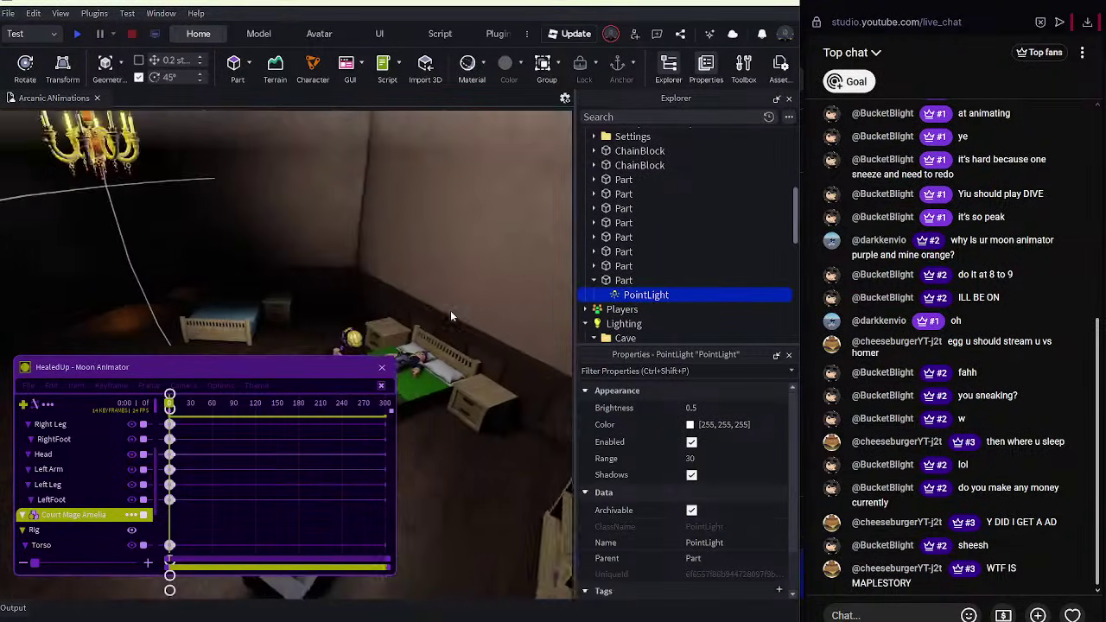
click(451, 311)
scroll(451, 317, up, 5)
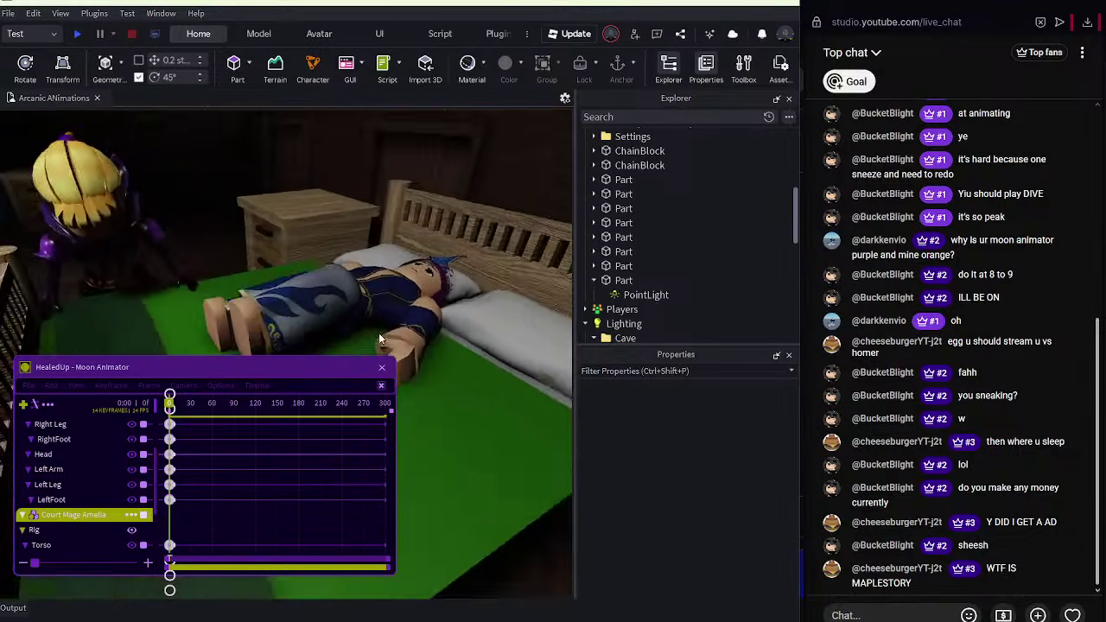
click(591, 281)
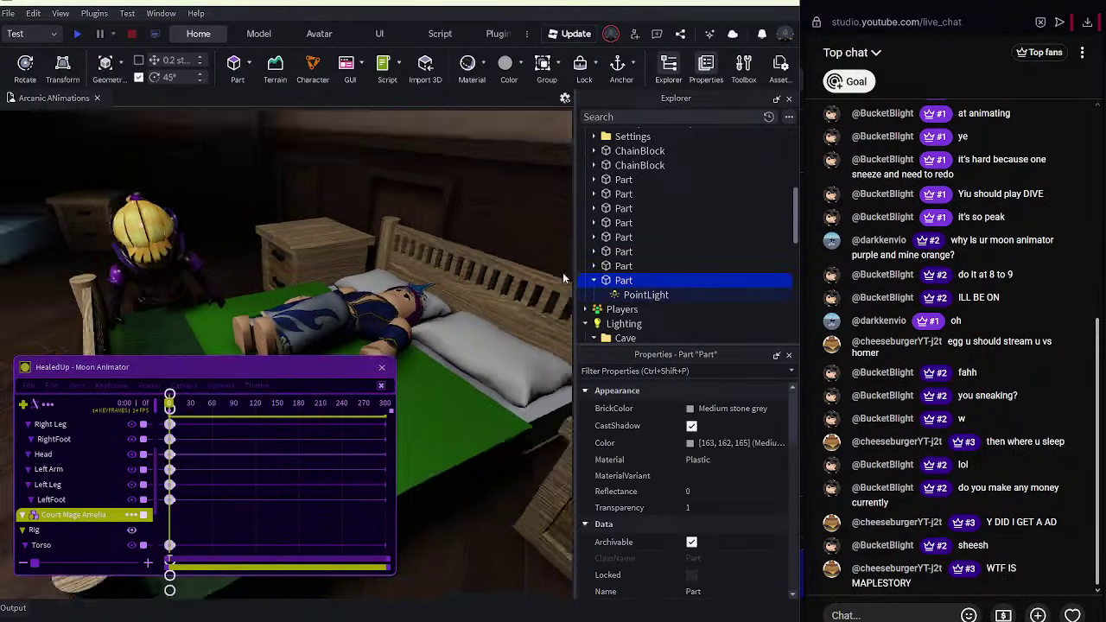
key(f)
drag(321, 179, 365, 259)
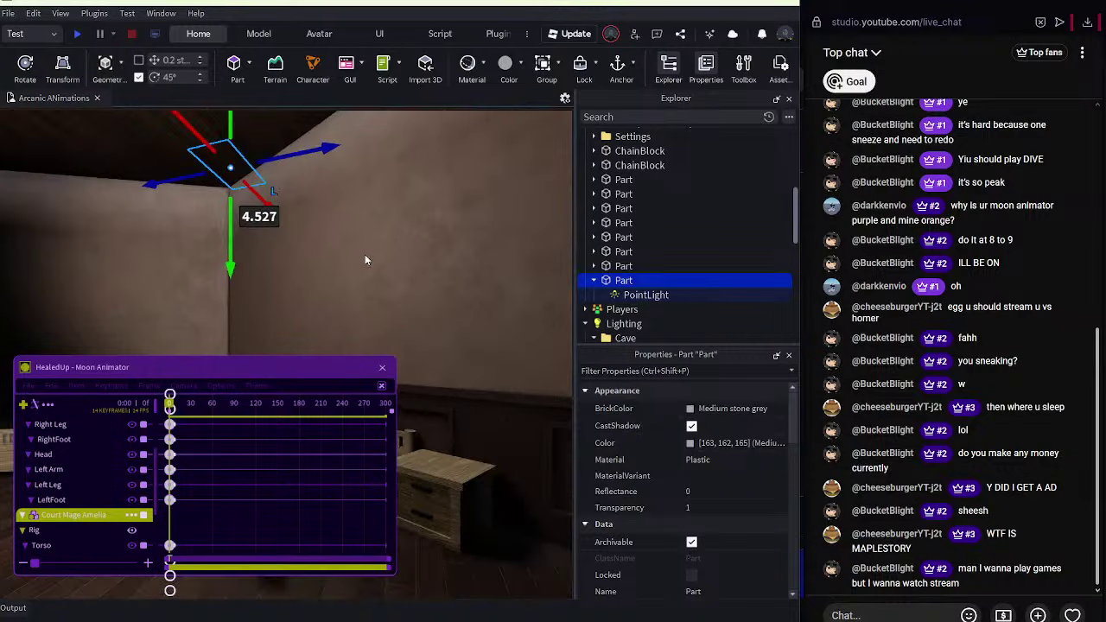
Move the copied light part sideways over the green bed and lower it toward the lying character.
drag(322, 145, 430, 161)
right_drag(430, 161, 430, 161)
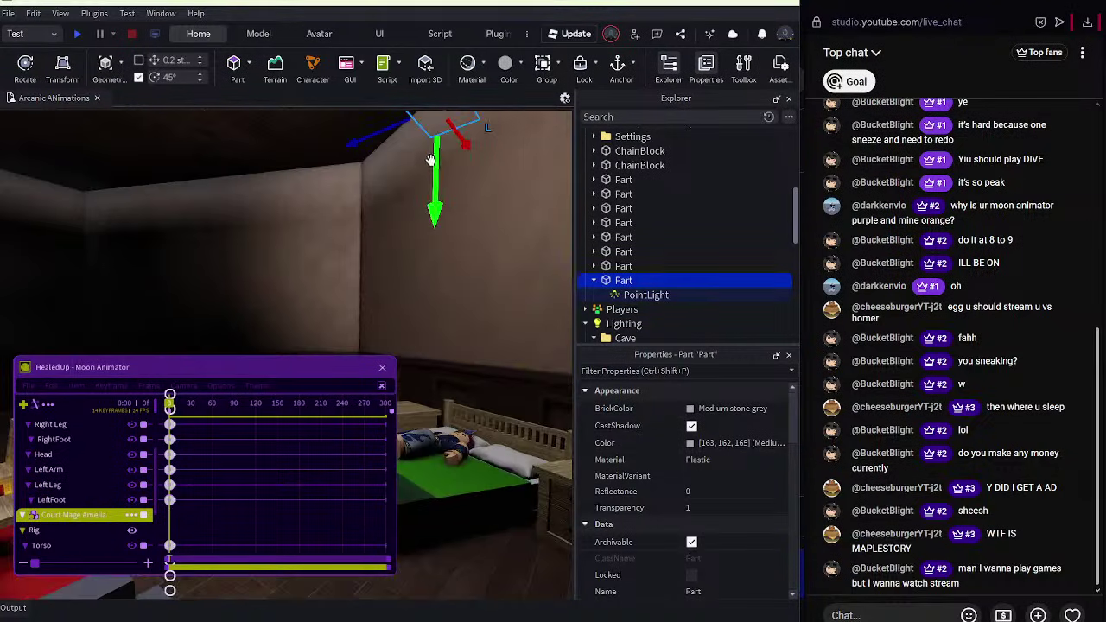
drag(434, 163, 437, 393)
right_drag(437, 392, 437, 392)
Set the Range of the copied part's PointLight to 6.
click(616, 298)
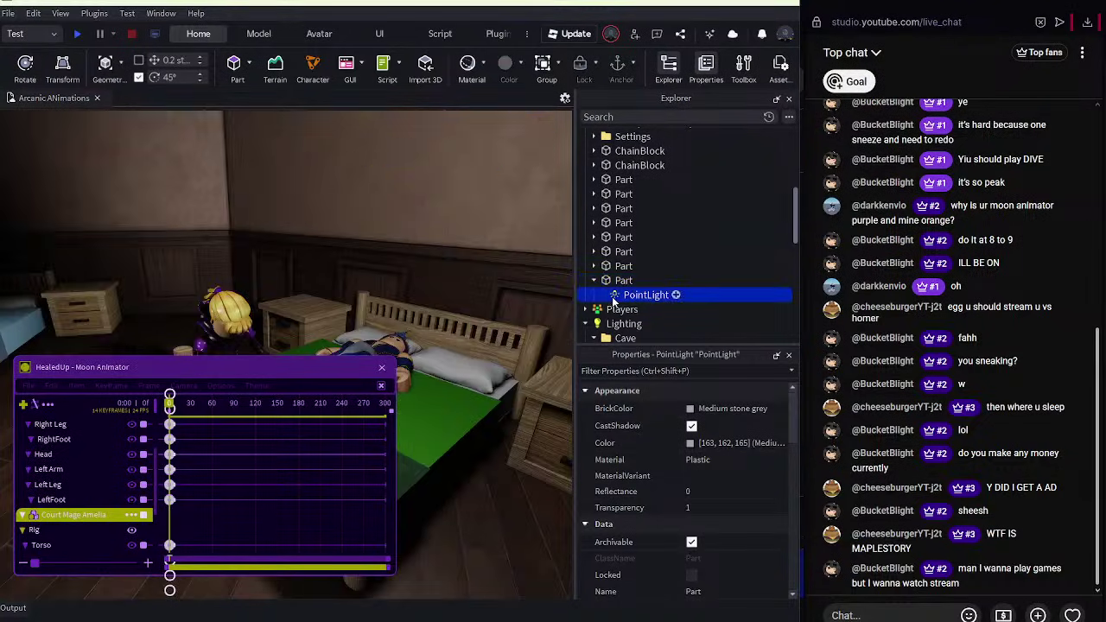
drag(749, 460, 739, 461)
right_drag(533, 391, 501, 275)
click(711, 460)
text(8)
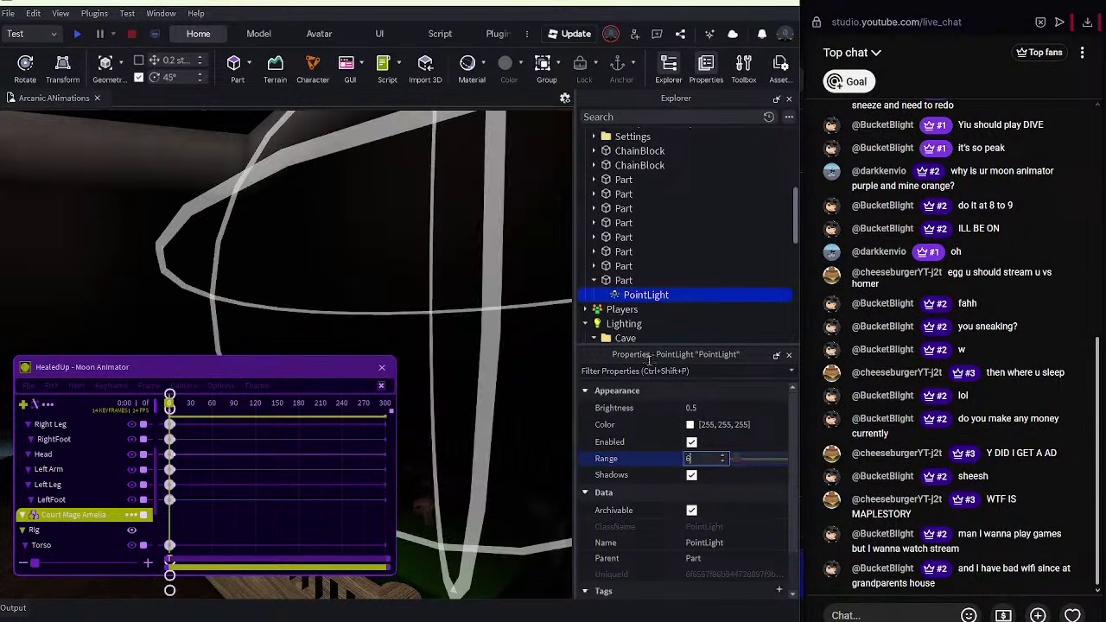
Select the copied light part in the scene, shift it horizontally and lower it closer to the green bed.
click(460, 237)
click(459, 278)
right_drag(459, 281, 498, 273)
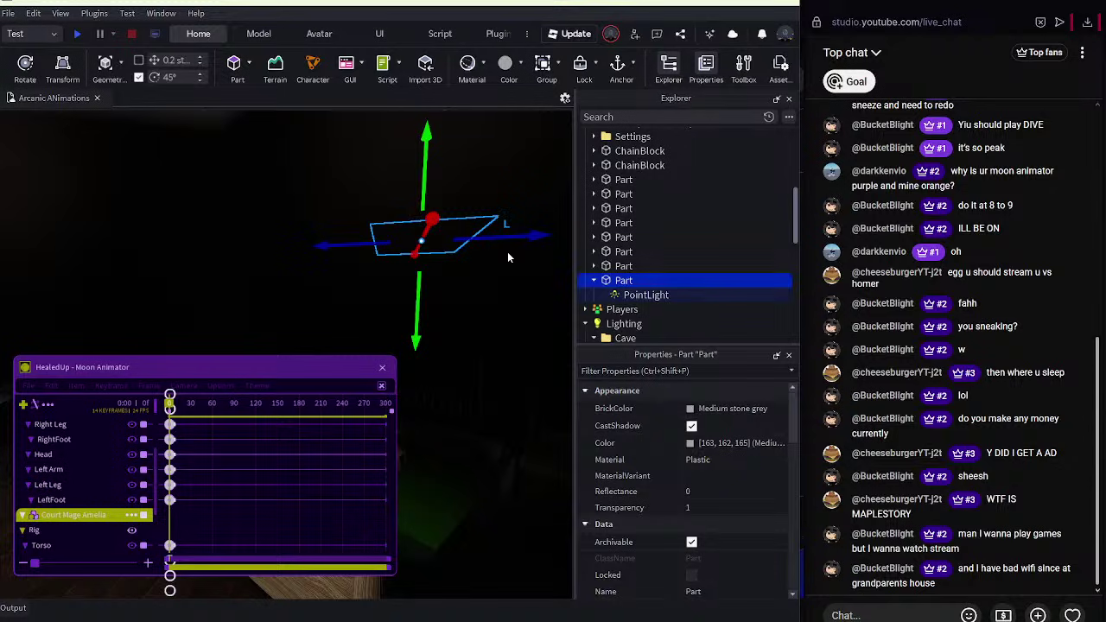
drag(529, 242, 451, 237)
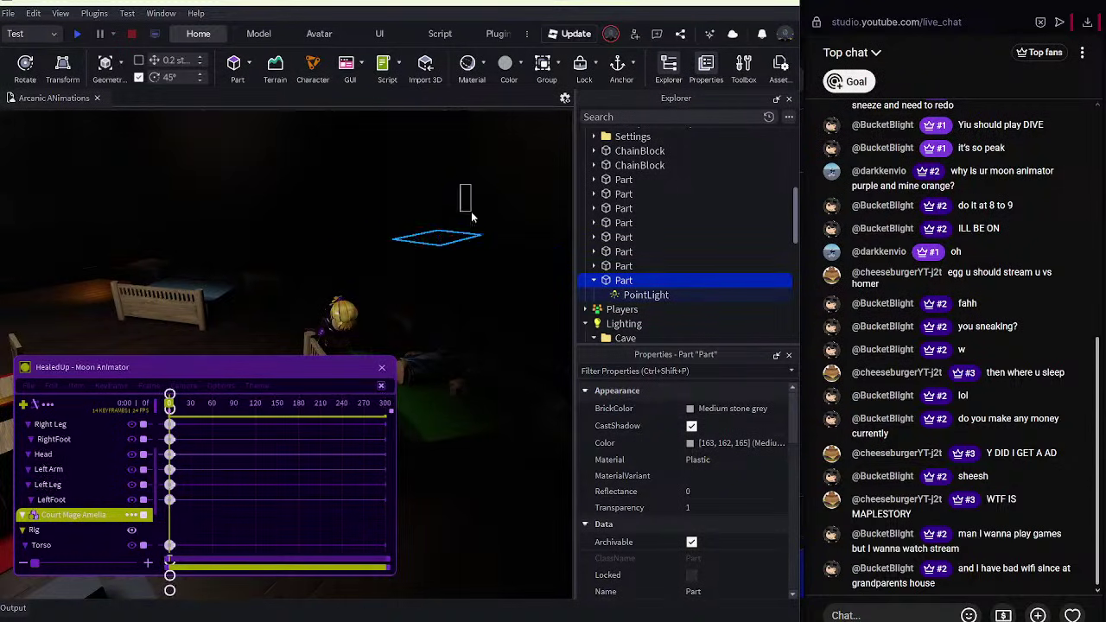
drag(446, 194, 455, 265)
Shift the light part above Princess Selene on the bed, ending with a move of about 0.46.
click(484, 239)
key(w)
right_drag(483, 239, 483, 240)
click(332, 240)
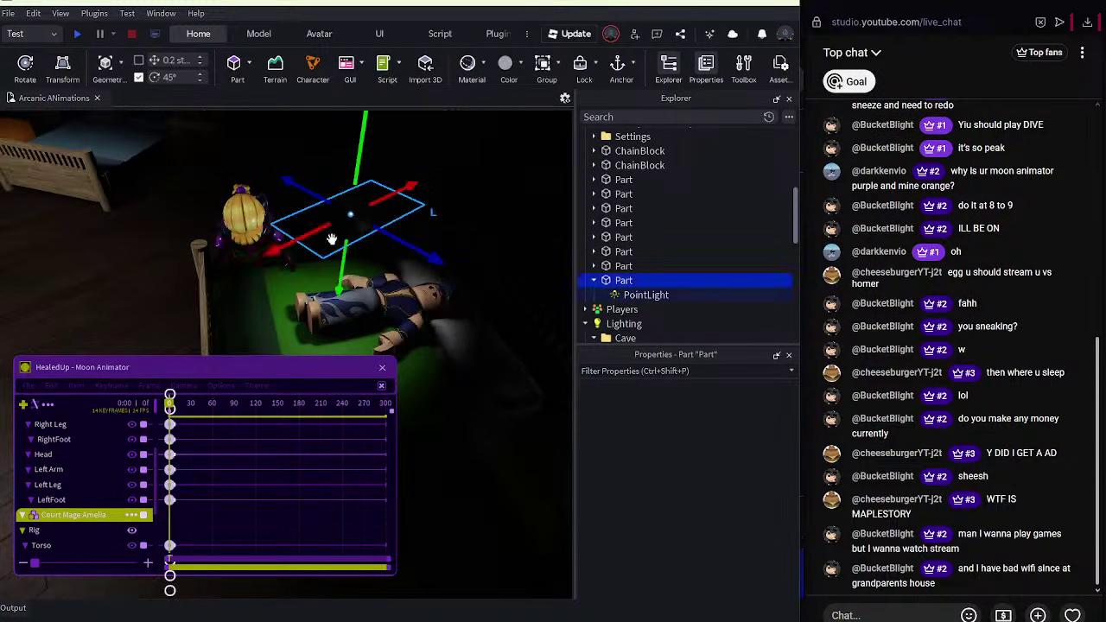
drag(332, 239, 307, 233)
click(349, 113)
click(365, 220)
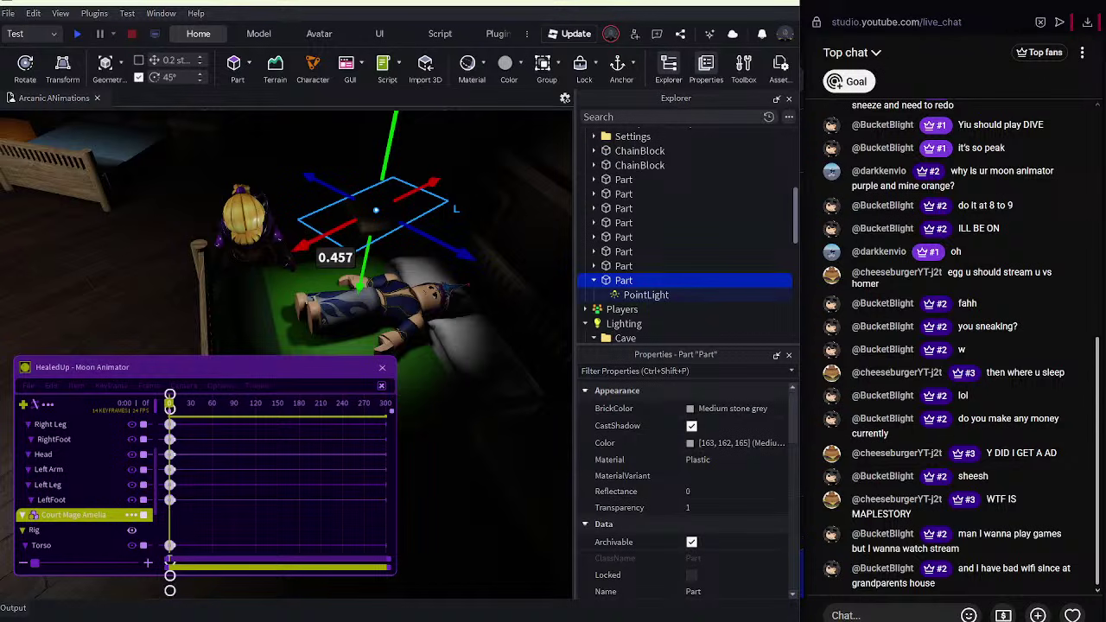
Switch to the browser to check the livestream's YouTube watch page, and return to Roblox Studio.
mouse_move(521, 620)
click(484, 580)
scroll(365, 533, down, 2)
scroll(366, 533, up, 2)
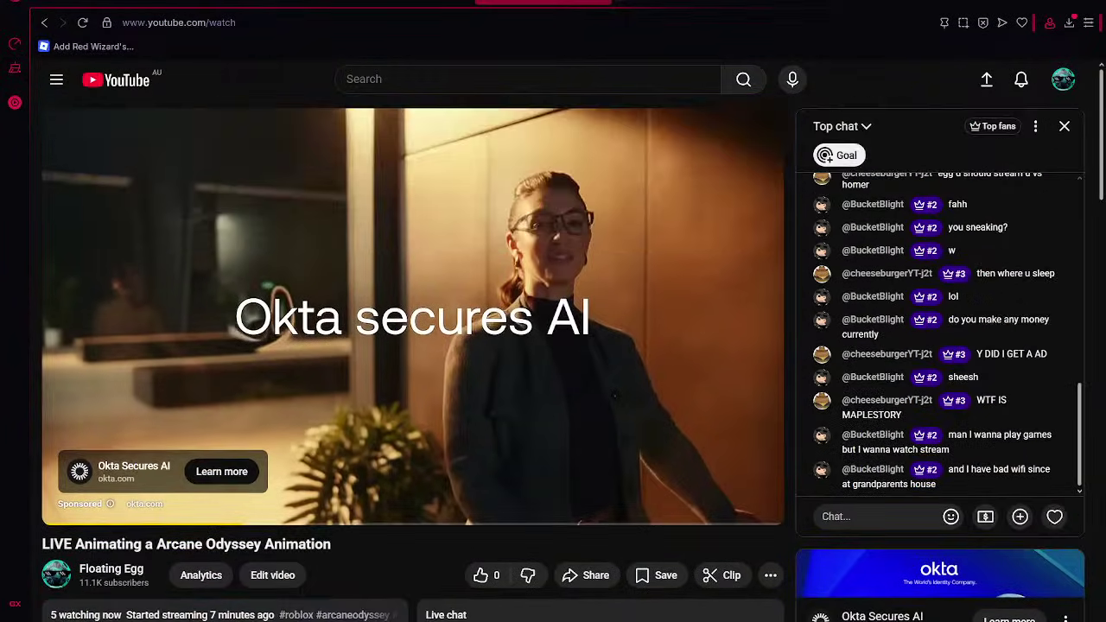
click(799, 621)
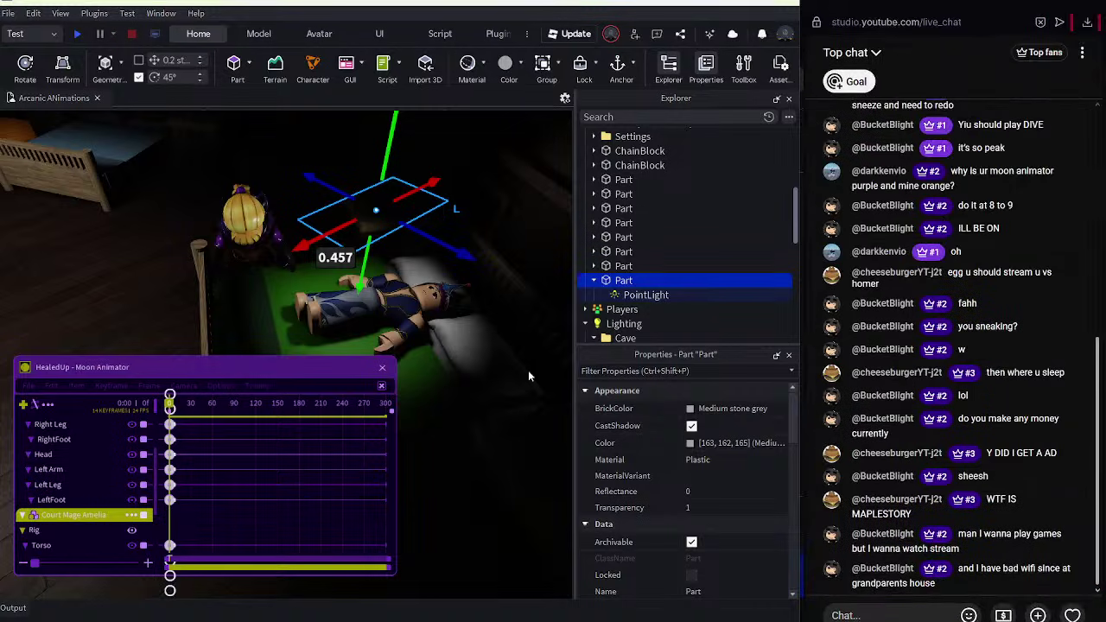
Rotate the light part above the bed by about 21 degrees around its vertical axis and deselect it.
right_drag(520, 341, 191, 176)
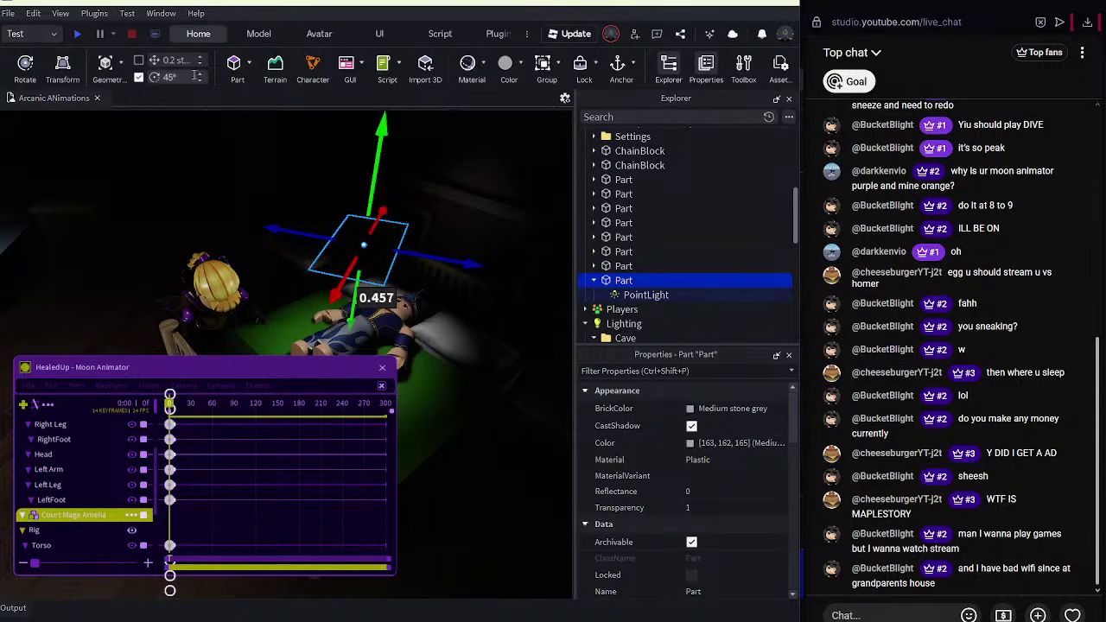
scroll(169, 74, up, 2)
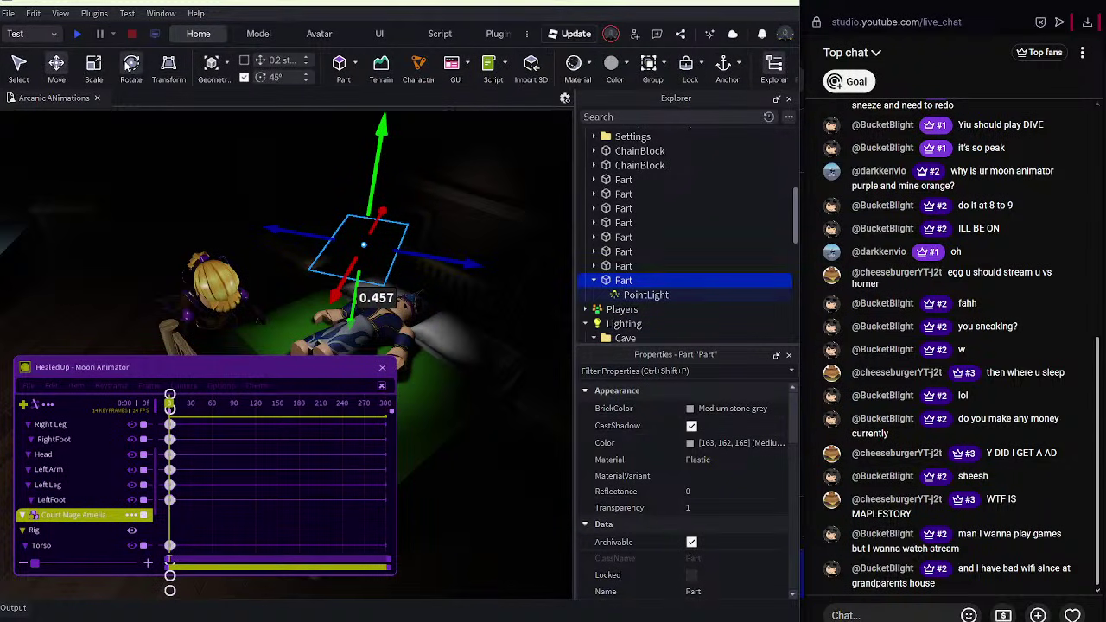
click(130, 63)
drag(384, 283, 347, 285)
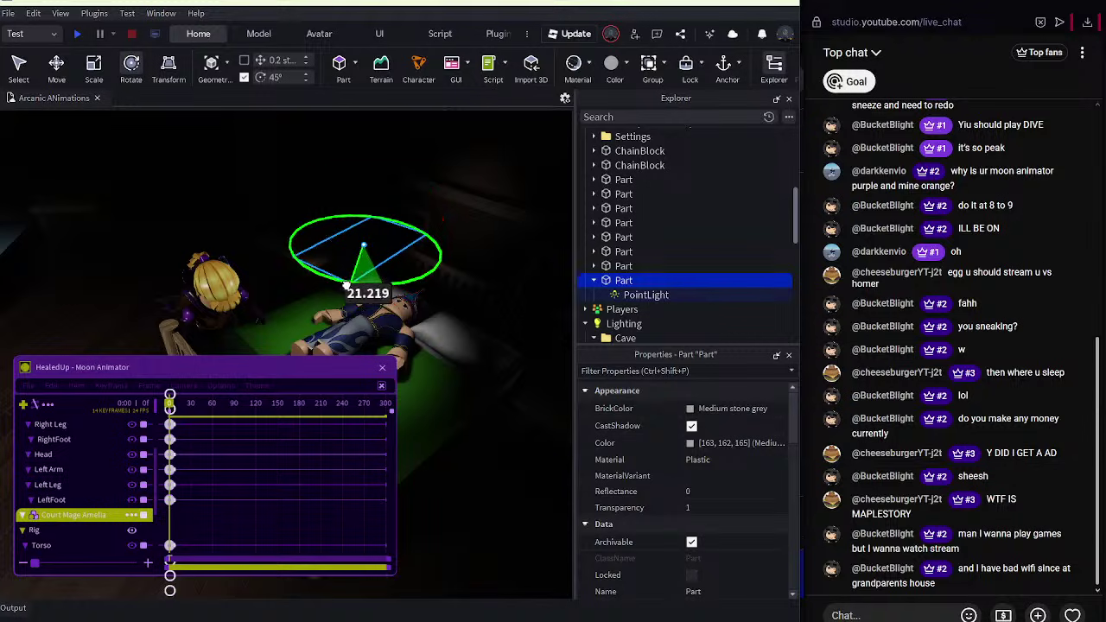
click(278, 192)
Enlarge the Moon Animator timeline scale and place the playhead at frame 48 for Princess Selene's next pose.
key(w)
right_drag(235, 195, 235, 195)
scroll(301, 303, up, 3)
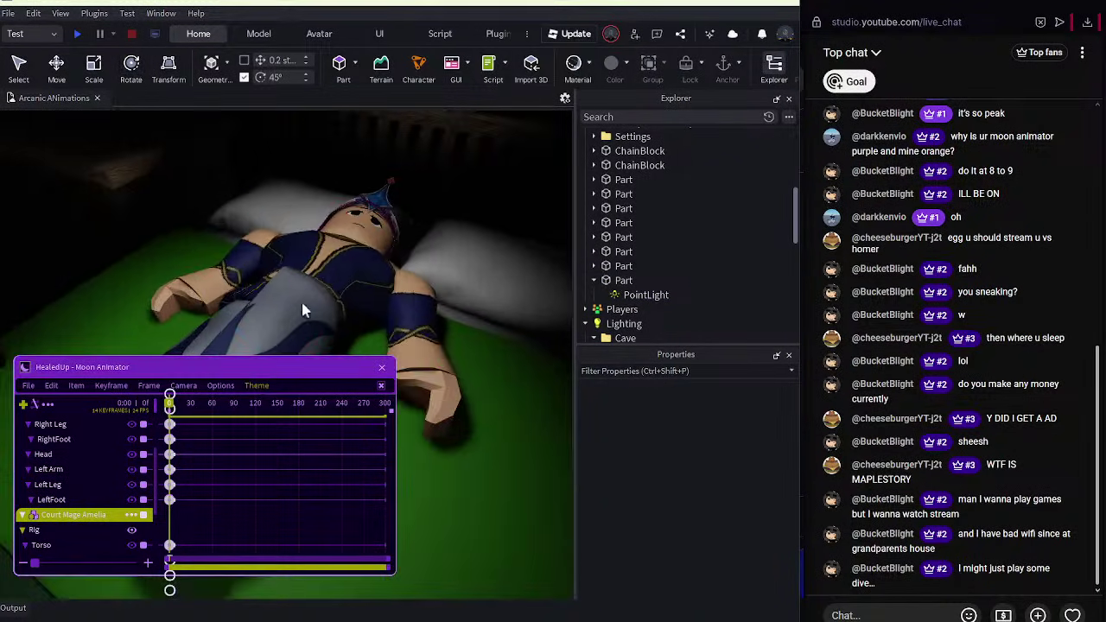
click(301, 302)
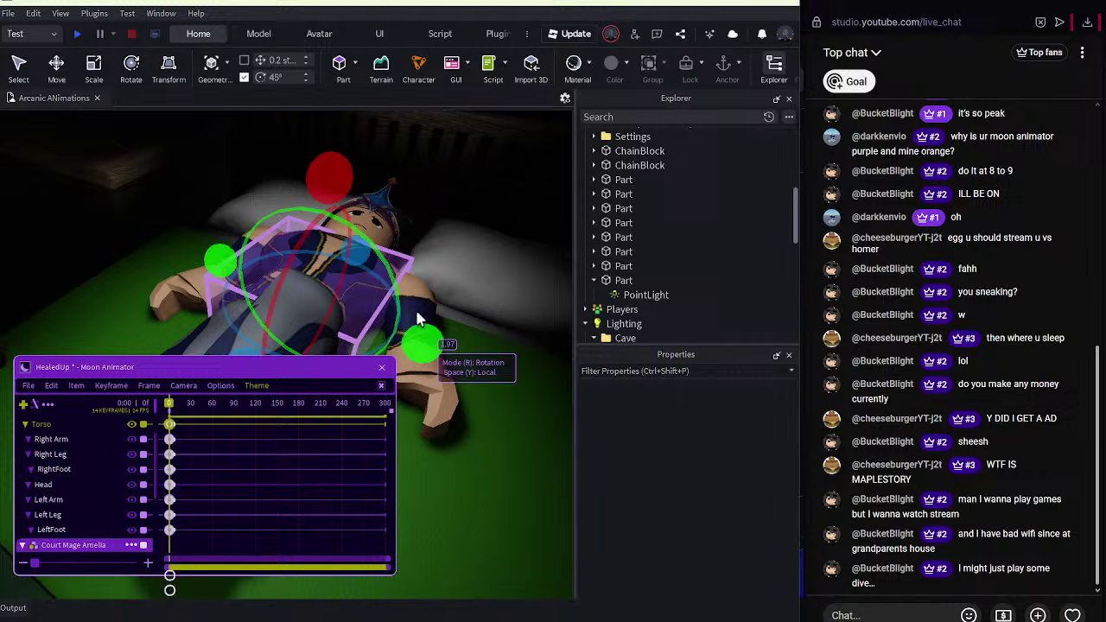
click(379, 233)
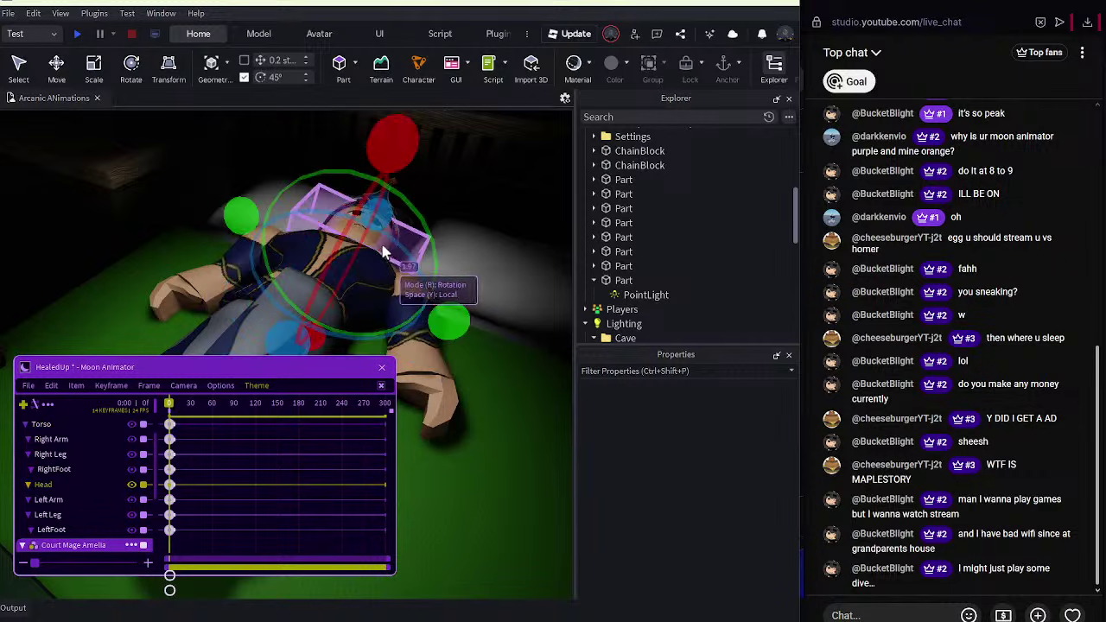
scroll(249, 436, up, 5)
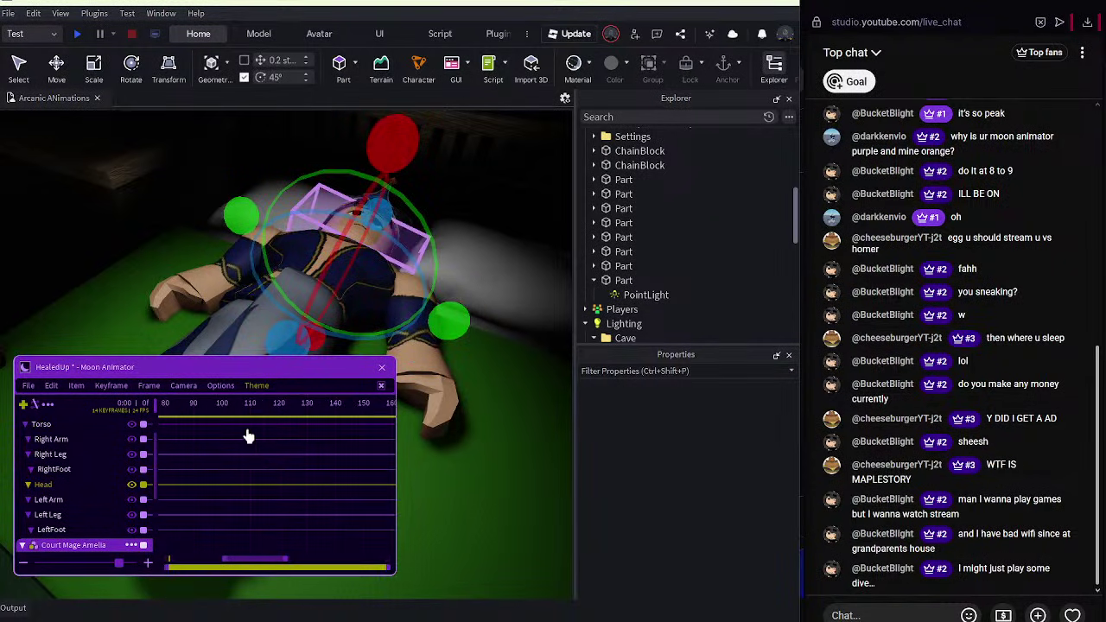
drag(247, 411, 76, 419)
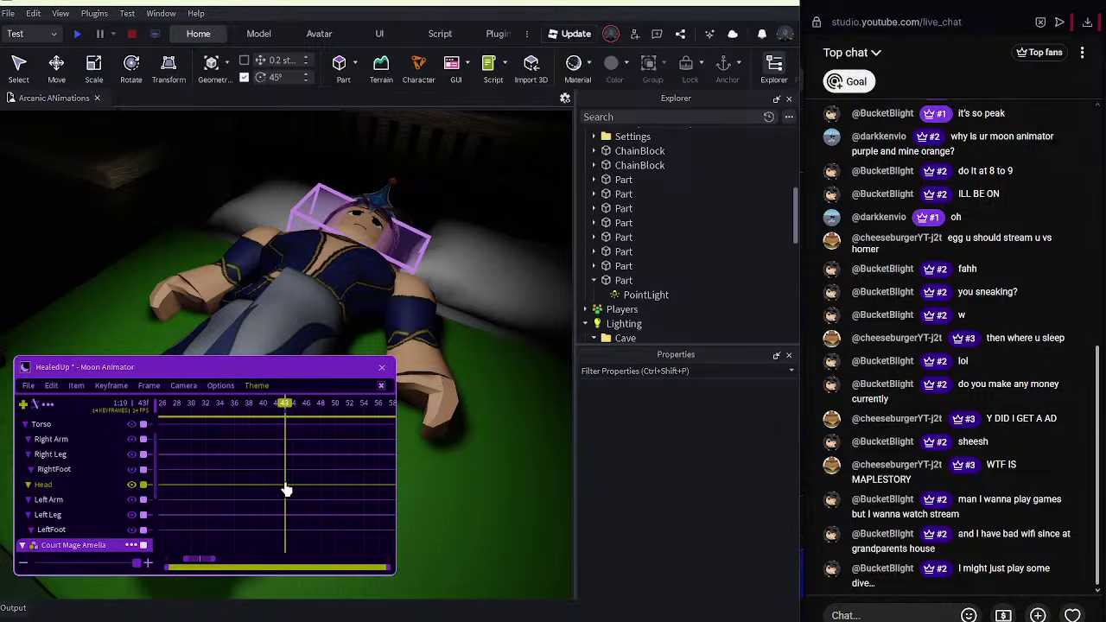
drag(325, 503, 321, 488)
Rotate Princess Selene's torso and left arm slightly at frame 48.
click(335, 309)
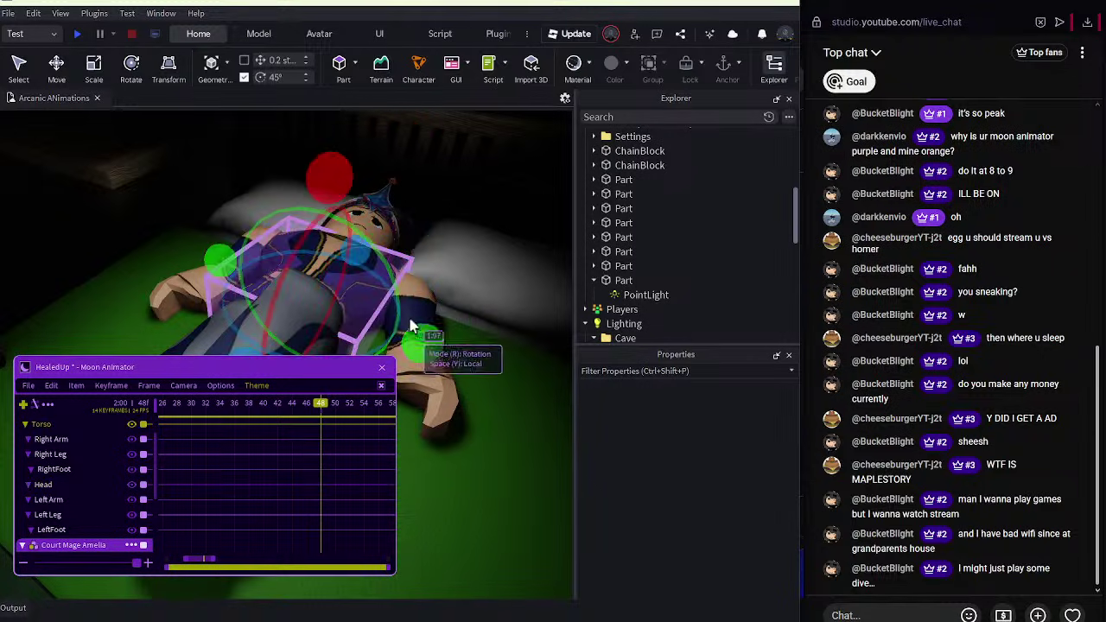
drag(413, 334, 420, 332)
click(396, 296)
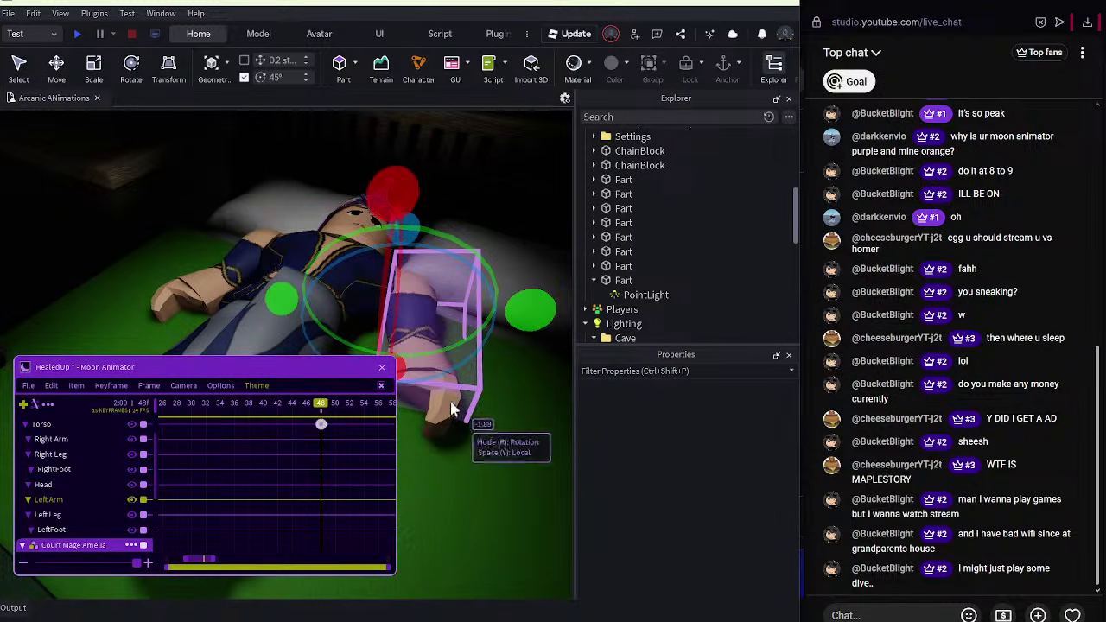
right_drag(451, 410, 440, 412)
drag(494, 432, 482, 432)
Rotate Princess Selene's right arm at frame 48 and shift its position slightly.
drag(368, 301, 359, 305)
click(329, 300)
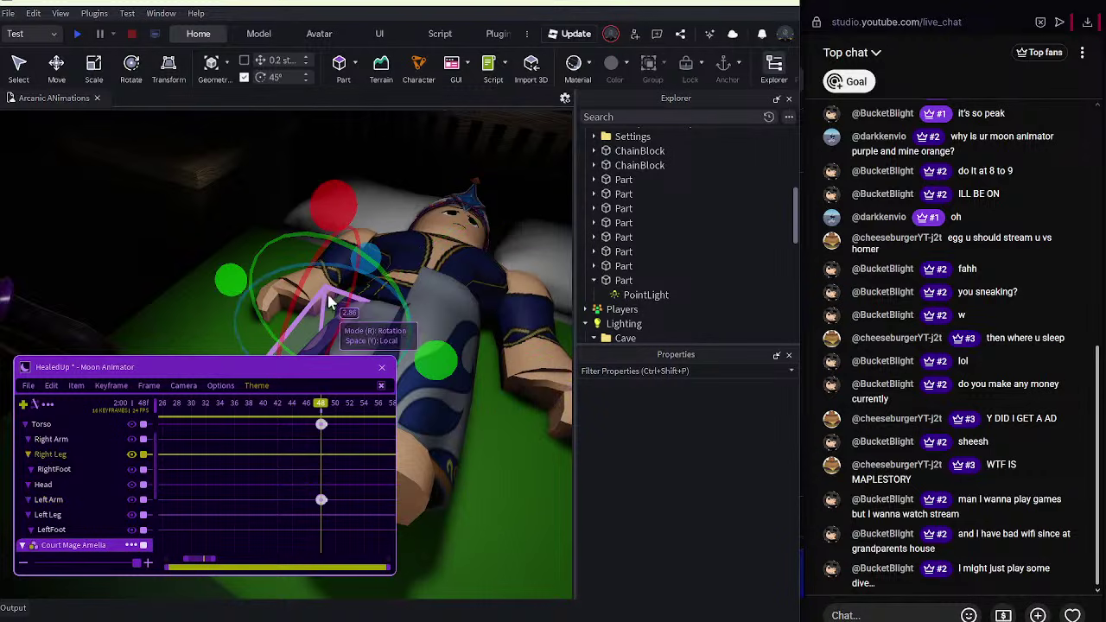
click(230, 248)
click(283, 292)
drag(314, 341, 286, 330)
key(r)
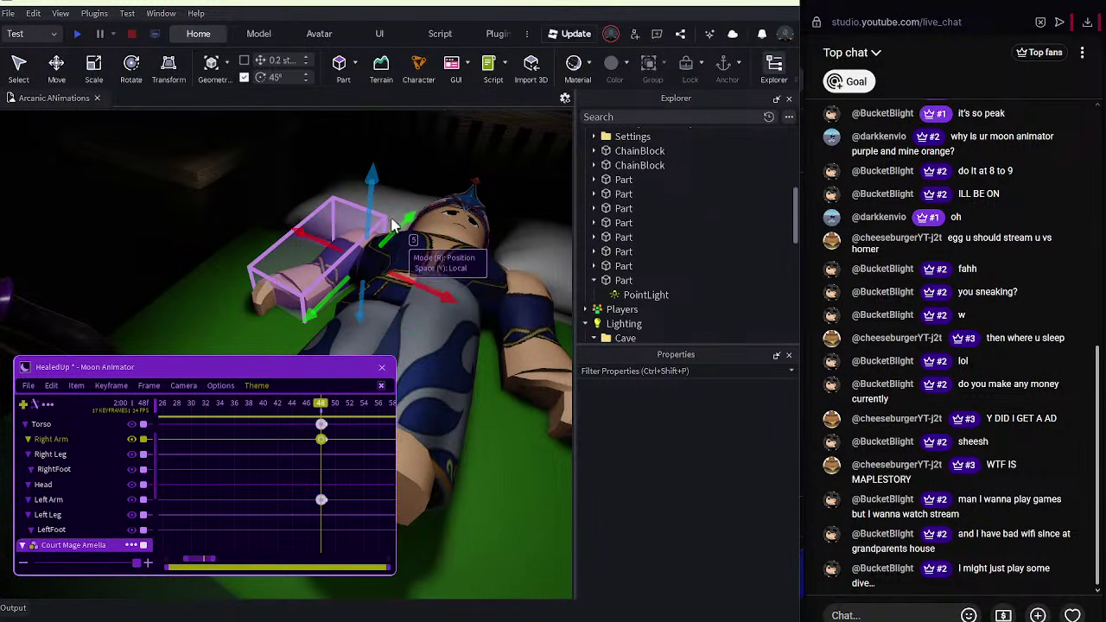
drag(396, 232, 393, 234)
Rotate Princess Selene's head slightly at frame 48.
click(452, 217)
key(r)
right_drag(381, 289, 373, 306)
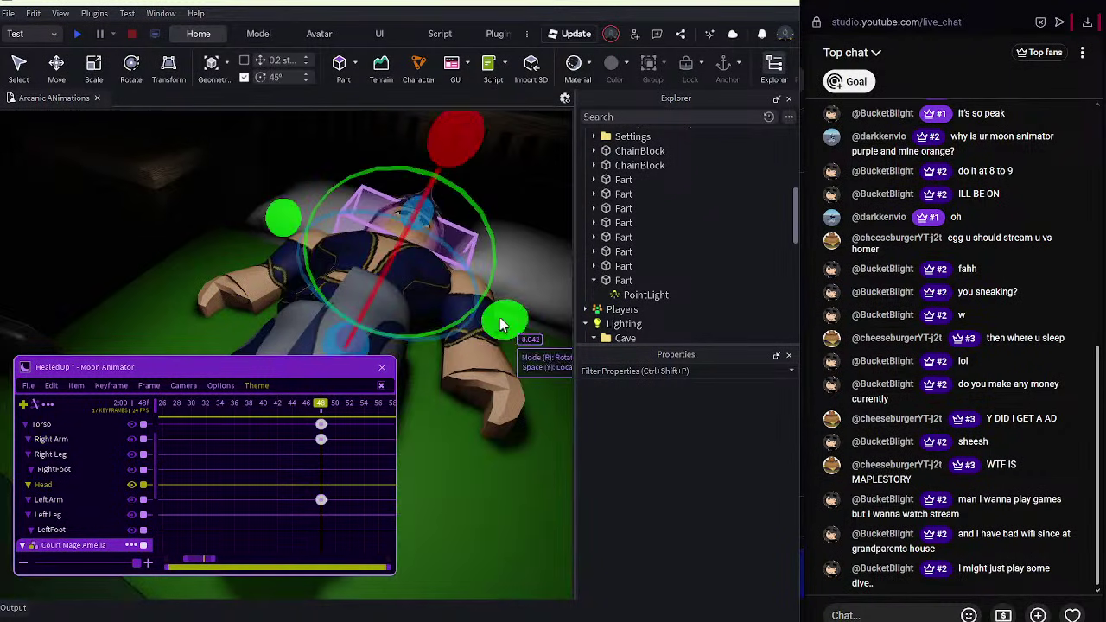
drag(500, 320, 505, 312)
click(470, 292)
right_drag(470, 292, 470, 291)
Rotate Court Mage Amelia's head and torso slightly at frame 48.
click(165, 277)
right_drag(164, 277, 165, 278)
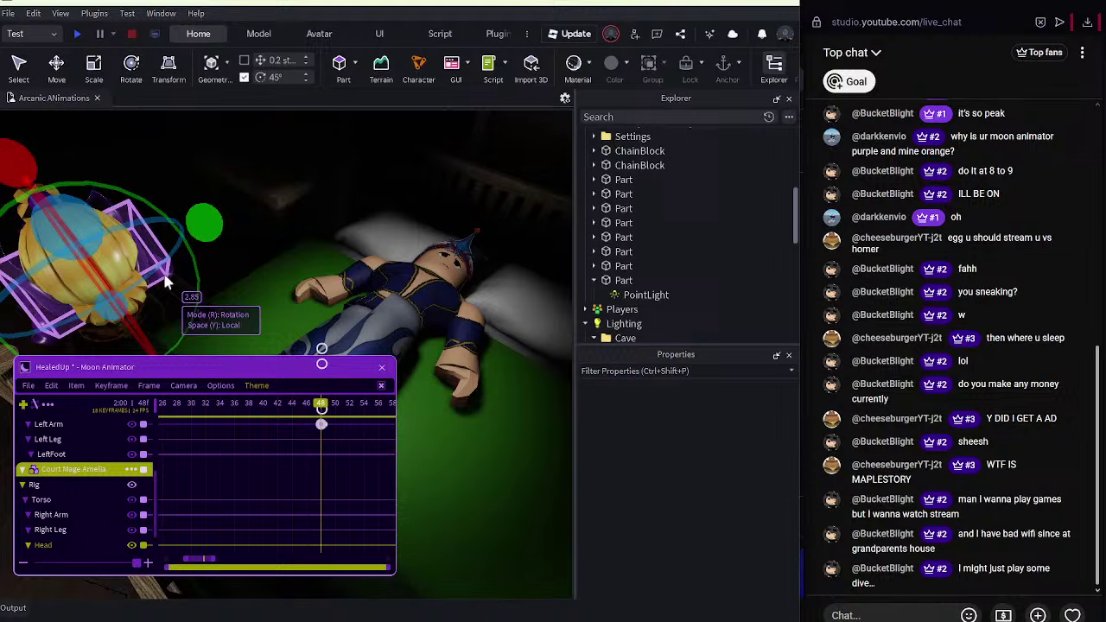
drag(200, 231, 223, 235)
right_drag(223, 235, 407, 303)
click(221, 231)
drag(407, 302, 439, 352)
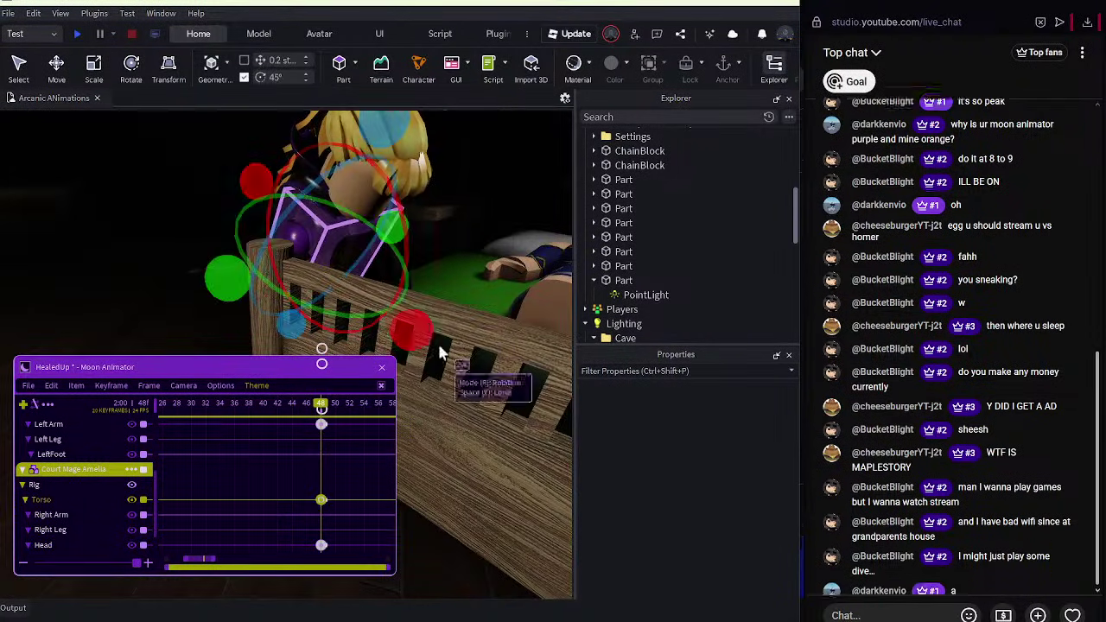
Rotate Court Mage Amelia's right arm and left arm to follow her torso at frame 48.
click(311, 279)
drag(393, 197, 406, 204)
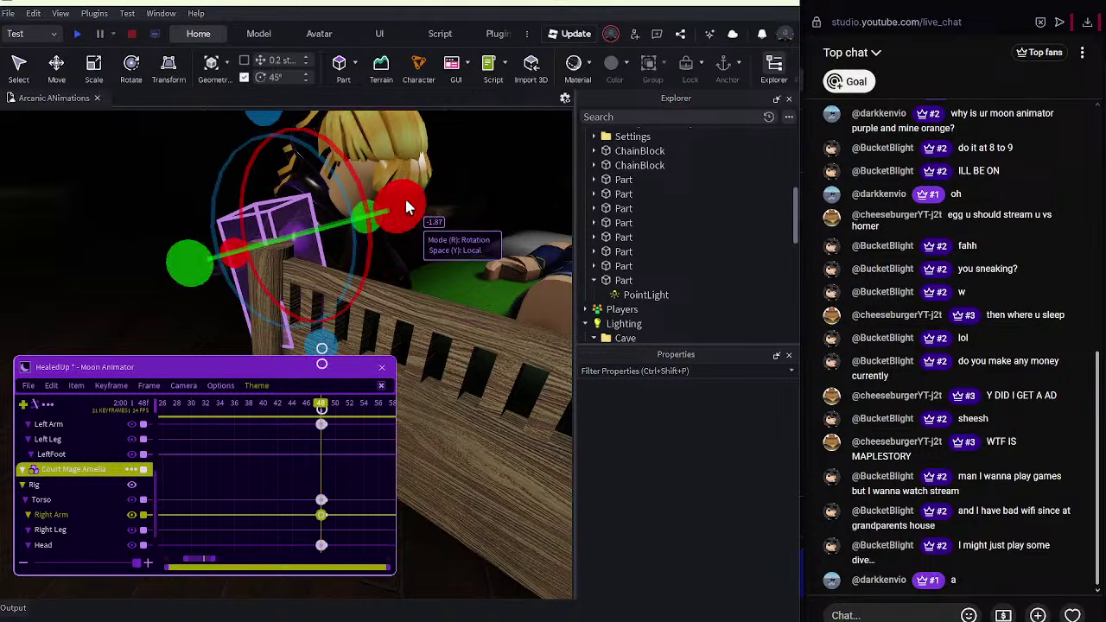
click(411, 256)
drag(508, 179, 499, 206)
click(467, 324)
right_drag(467, 324, 400, 228)
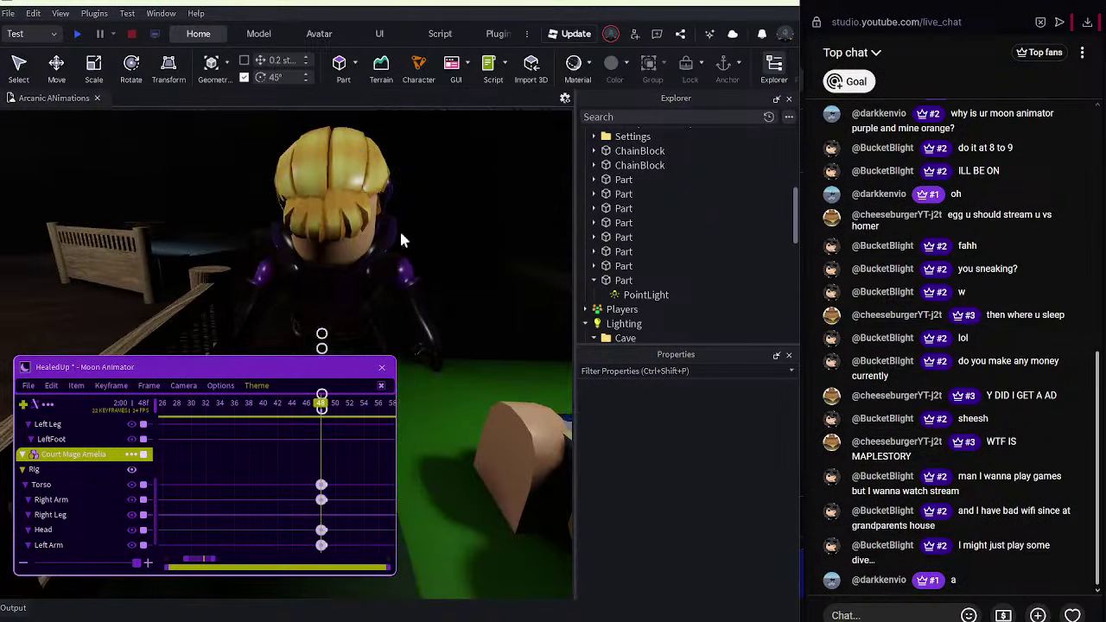
Rotate Court Mage Amelia's left leg by about 16 degrees at frame 48 and bring the timeline's first frames into view.
click(389, 251)
scroll(372, 292, up, 3)
right_drag(422, 298, 452, 316)
click(452, 316)
drag(512, 236, 534, 260)
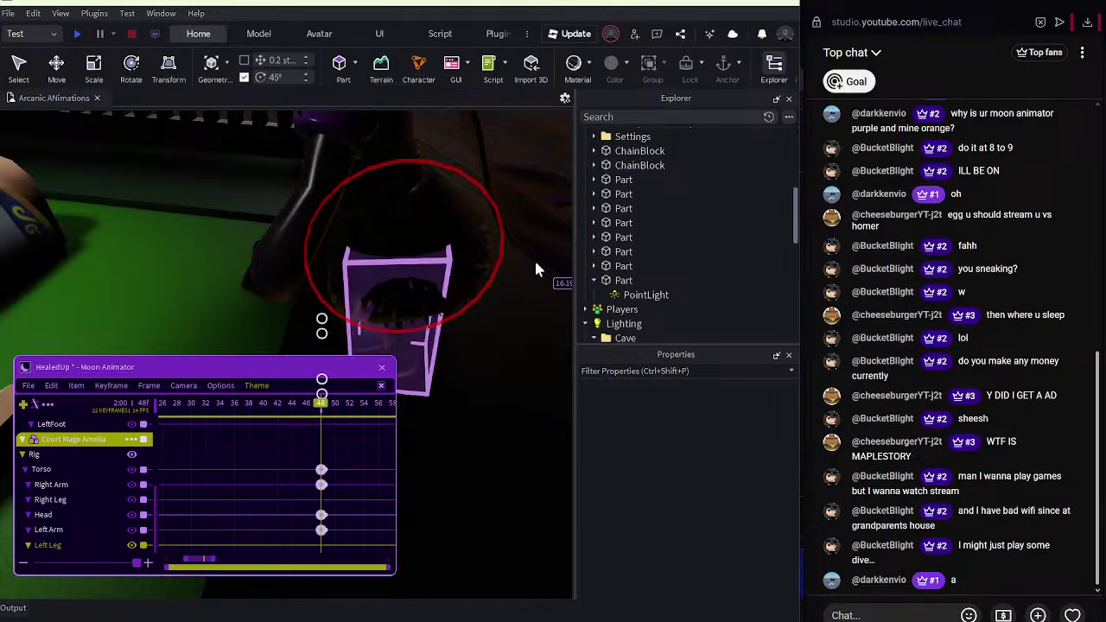
click(530, 268)
scroll(432, 354, down, 5)
drag(322, 408, 138, 391)
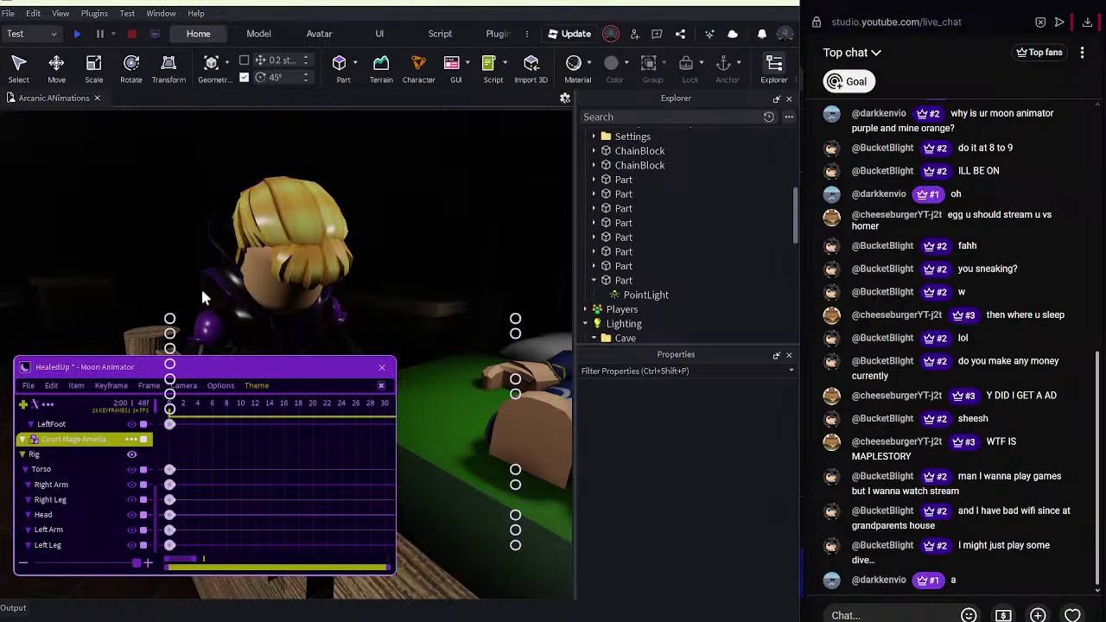
Select Court Mage Amelia's head and rotate it by about -2.2 degrees at frame 48.
click(202, 292)
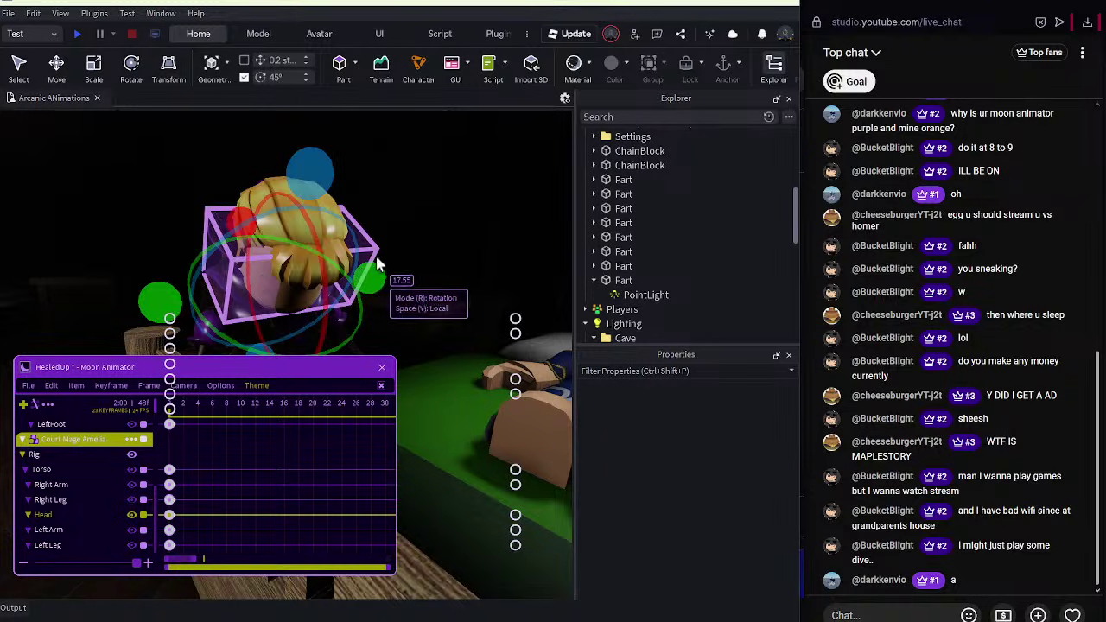
right_drag(462, 345, 463, 346)
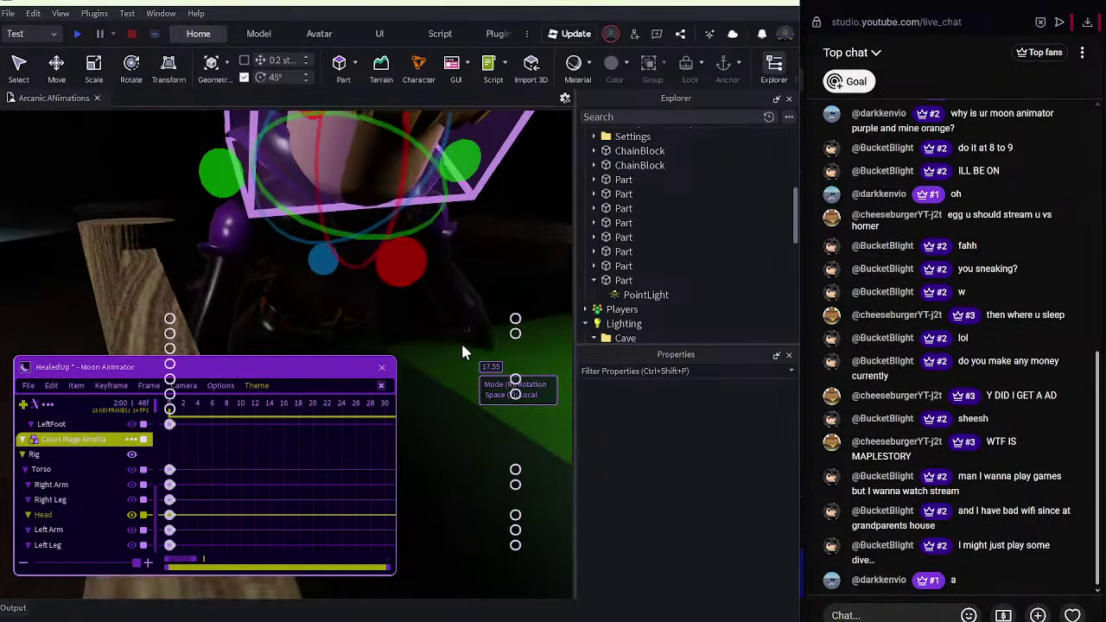
click(462, 346)
click(424, 291)
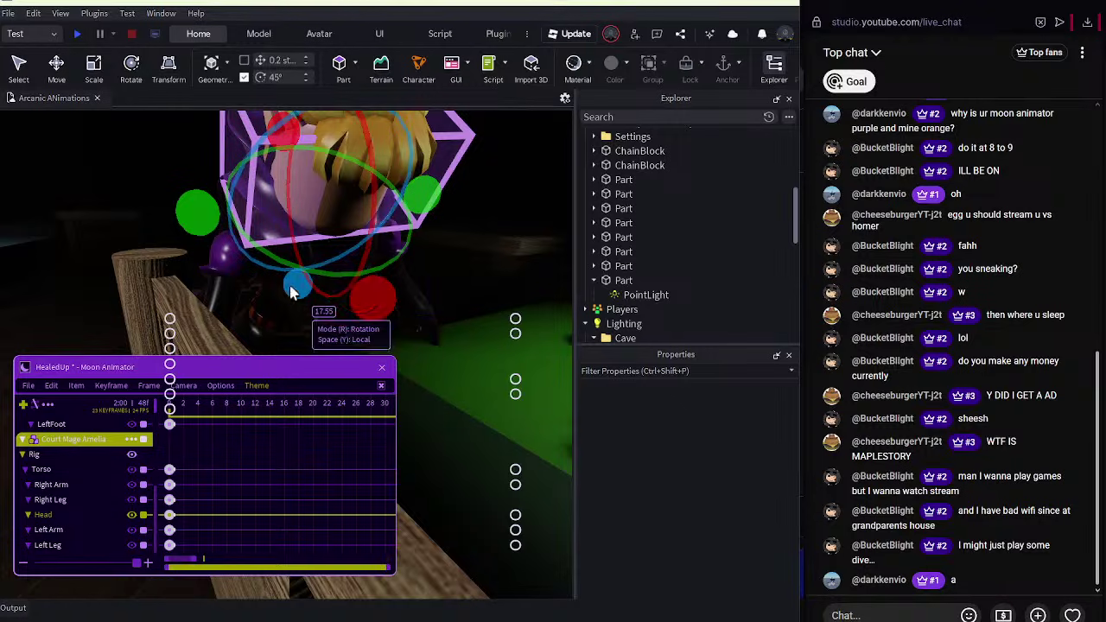
click(471, 305)
click(402, 232)
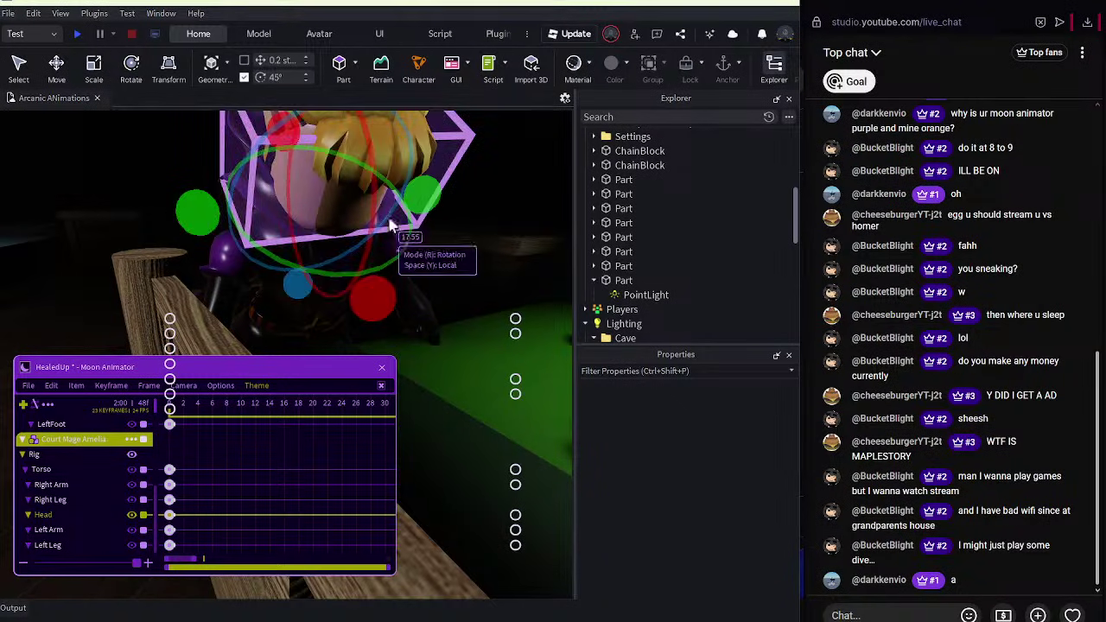
drag(402, 231, 410, 200)
Refine the tilt and turn of Court Mage Amelia's head with small rotations around two axes.
click(453, 293)
click(312, 194)
click(450, 296)
click(358, 204)
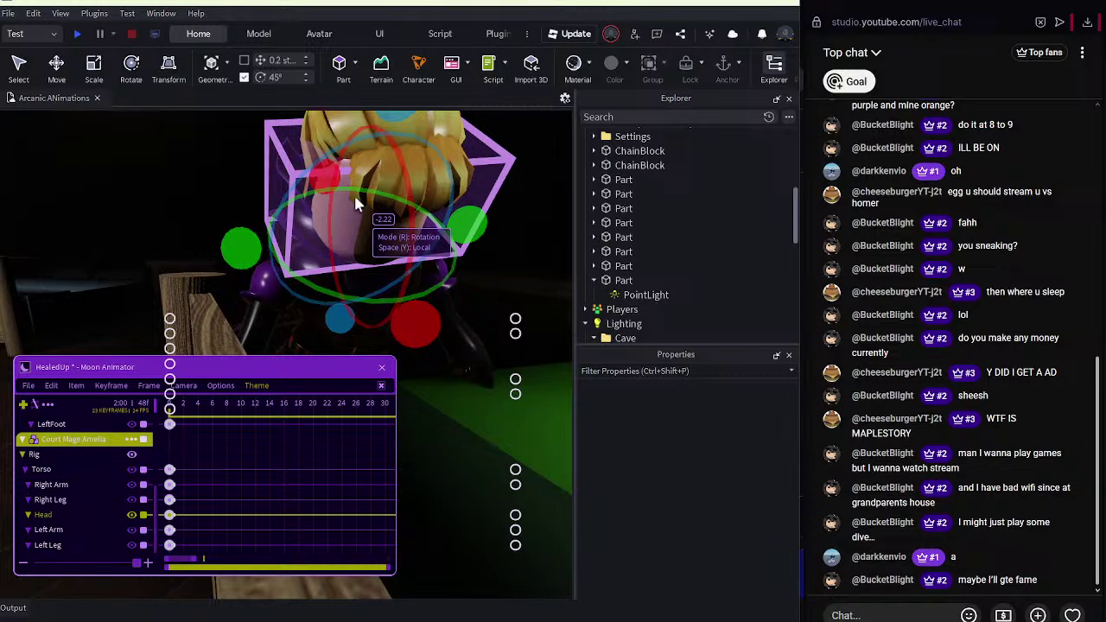
drag(355, 292, 337, 303)
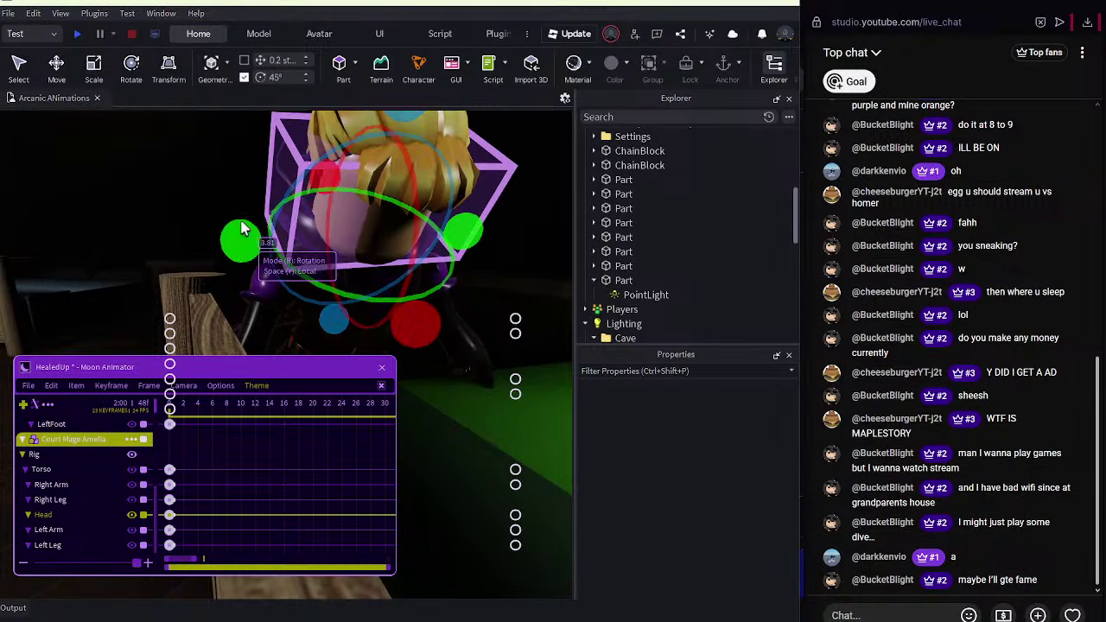
drag(239, 242, 242, 231)
scroll(178, 228, down, 3)
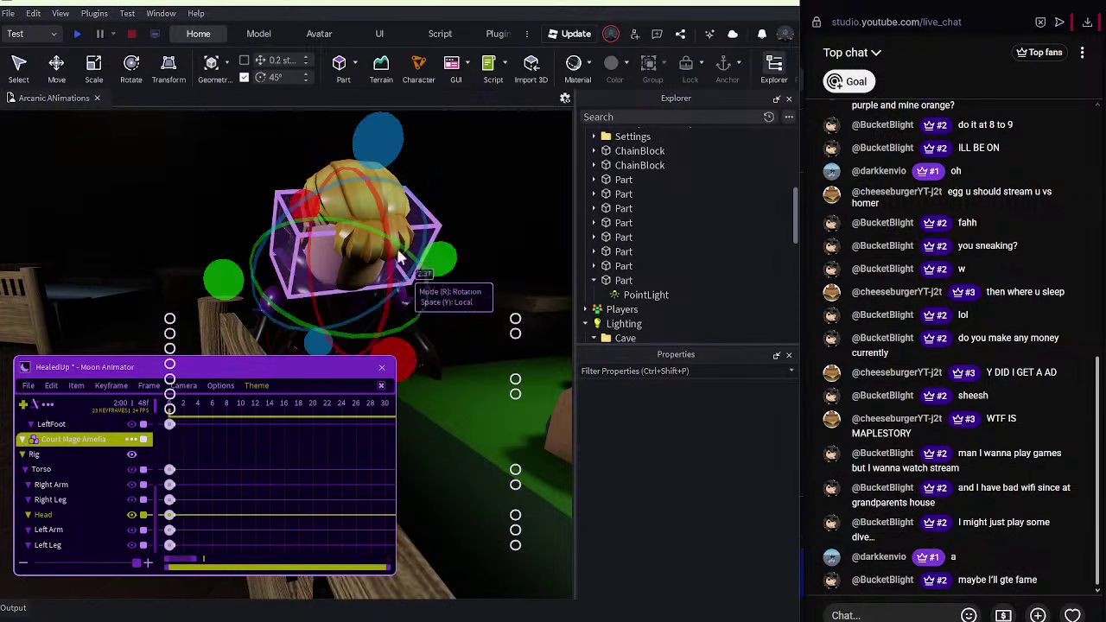
Select Princess Selene's left arm and rotate it by about -6 degrees at frame 48.
click(448, 196)
right_drag(448, 197, 448, 197)
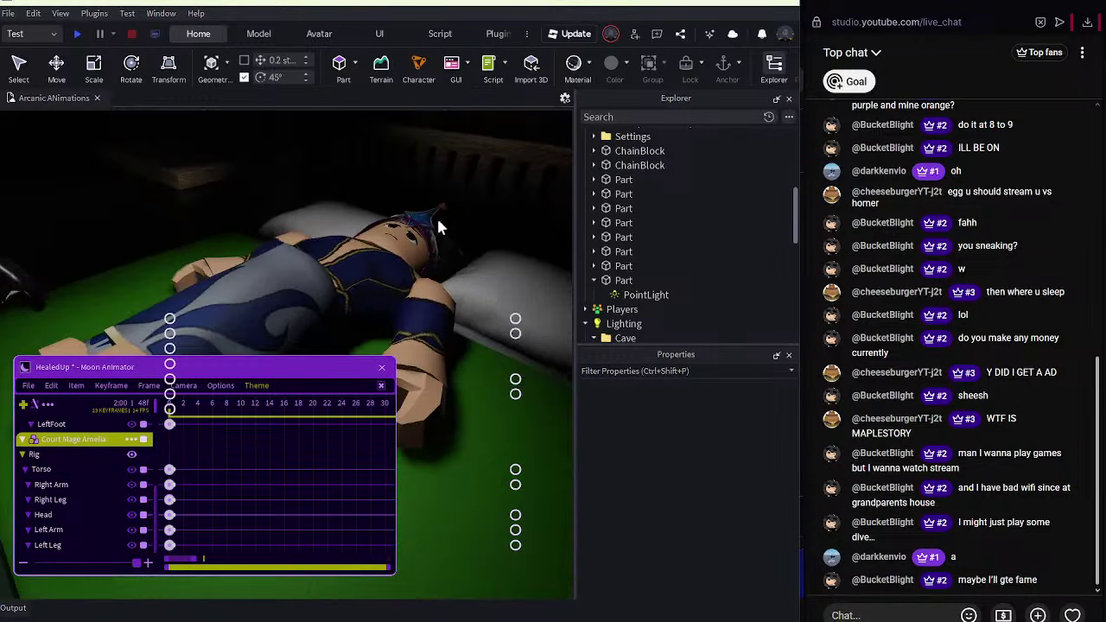
click(389, 273)
right_drag(389, 273, 463, 283)
click(451, 279)
click(462, 284)
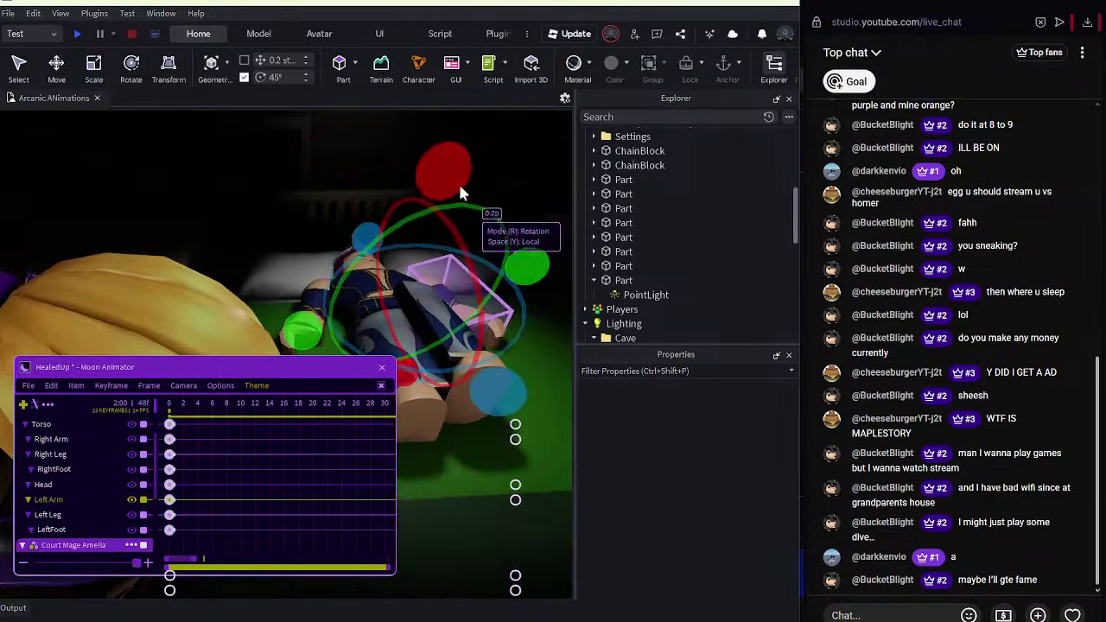
mouse_move(459, 185)
mouse_down()
mouse_move(424, 166)
mouse_move(460, 175)
mouse_up()
Select Princess Selene's right arm and play the animation from its first frames to review the motion.
click(418, 178)
right_drag(419, 179, 389, 207)
click(422, 313)
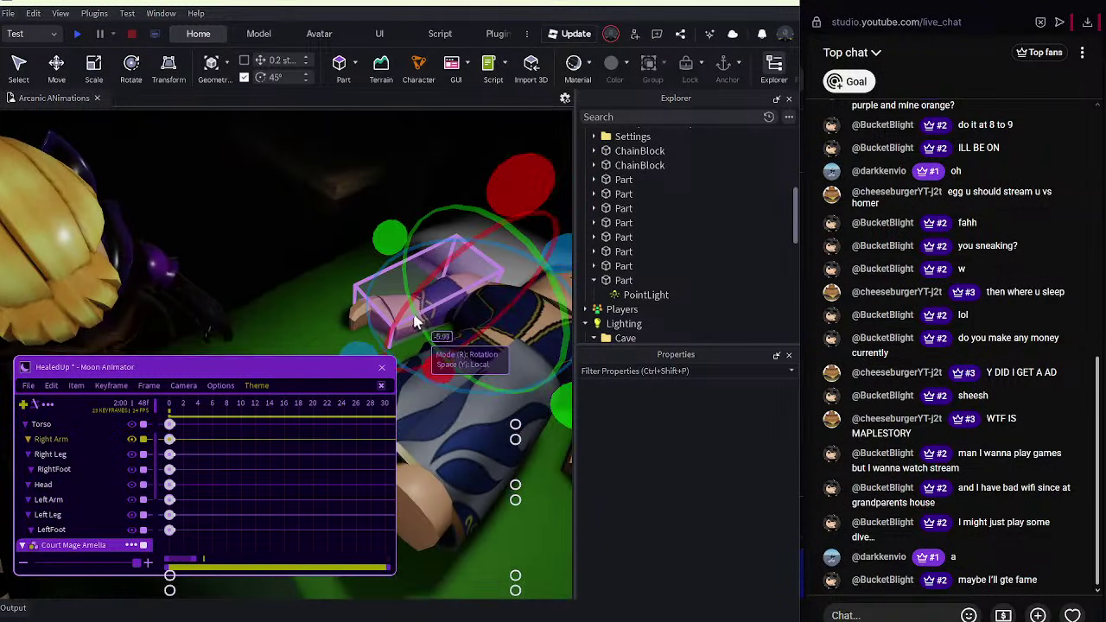
drag(329, 404, 165, 412)
key(space)
key(space)
key(s)
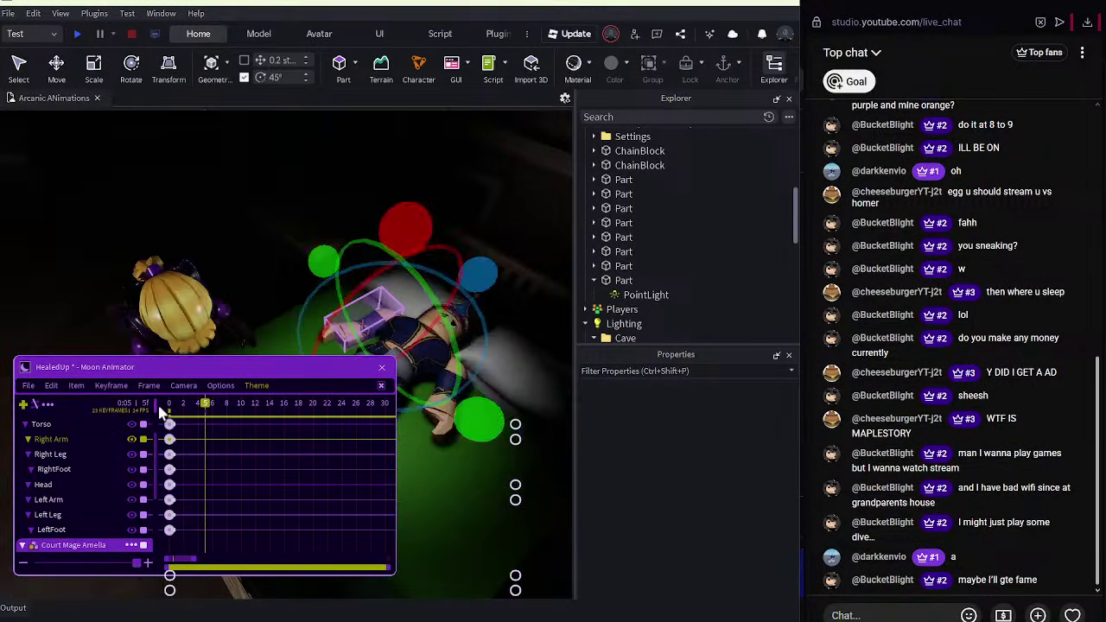
key(space)
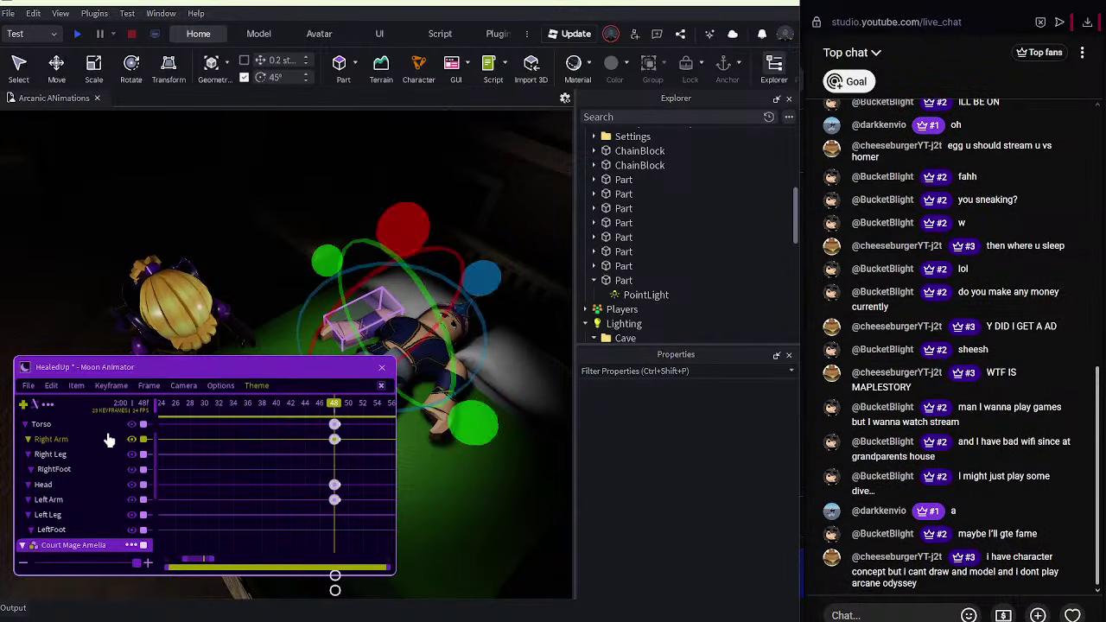
Add the missing keyframes at frame 48 for all parts of Princess Selene's and Court Mage Amelia's rigs, and save the animation.
scroll(80, 460, up, 1)
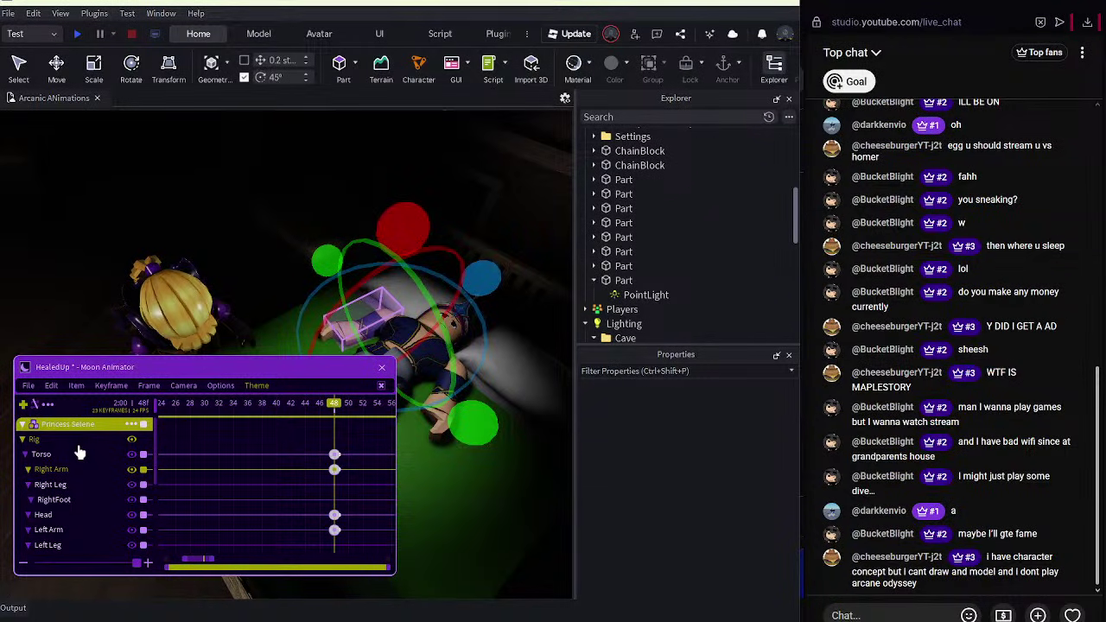
scroll(80, 452, down, 3)
click(78, 457)
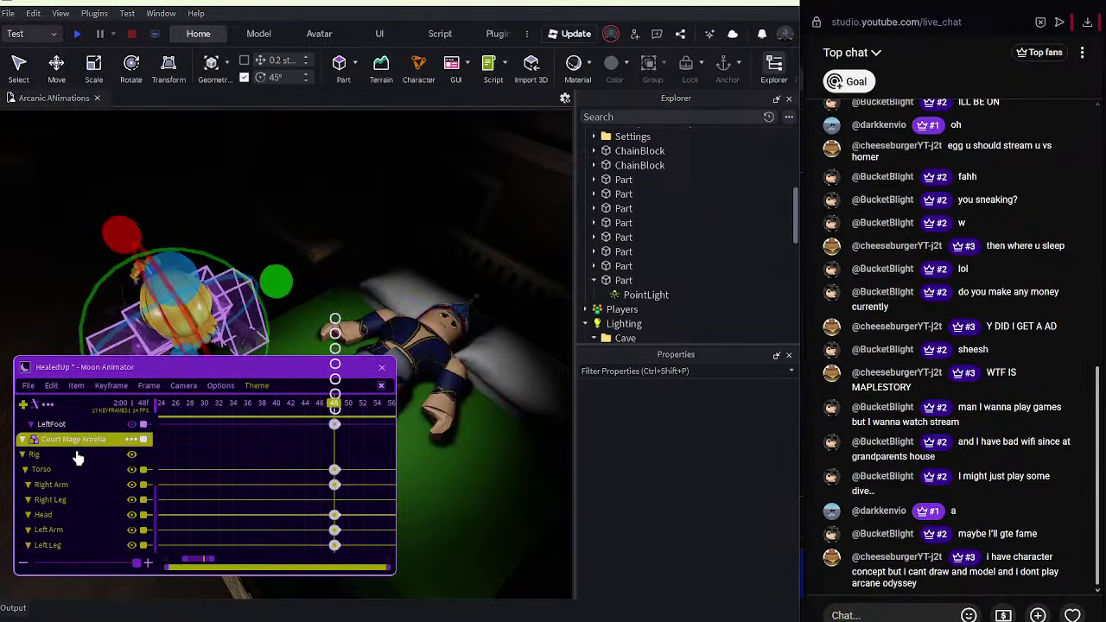
click(28, 387)
click(36, 402)
Clear the selection and play the animation from the start while viewing Court Mage Amelia up close.
click(306, 235)
scroll(306, 234, up, 4)
scroll(306, 234, down, 3)
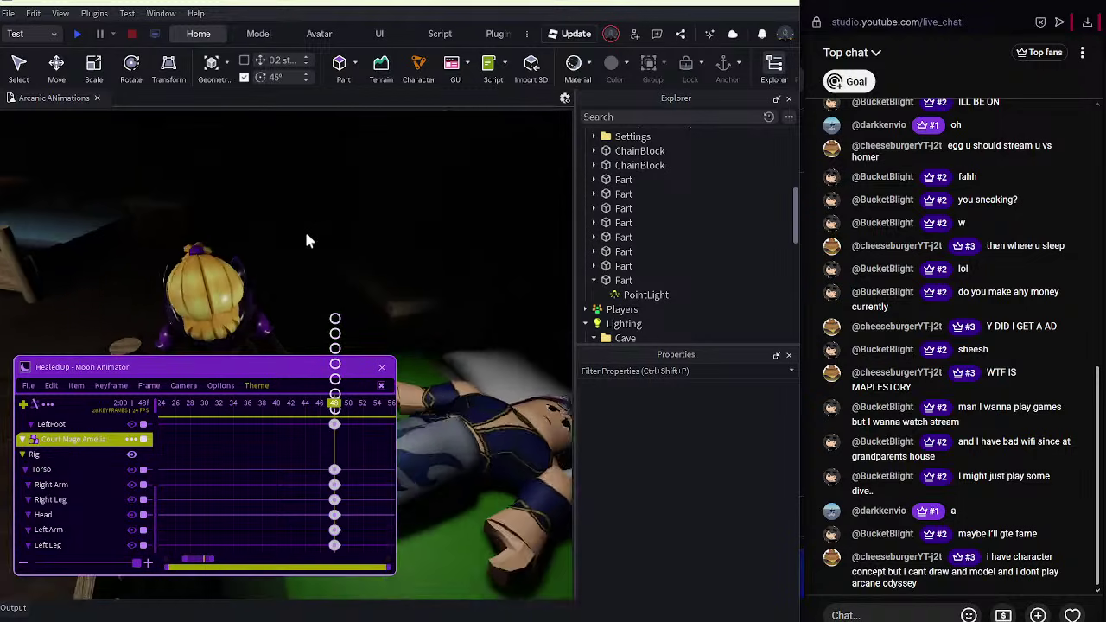
scroll(306, 235, up, 1)
right_drag(306, 235, 251, 236)
drag(334, 404, 95, 438)
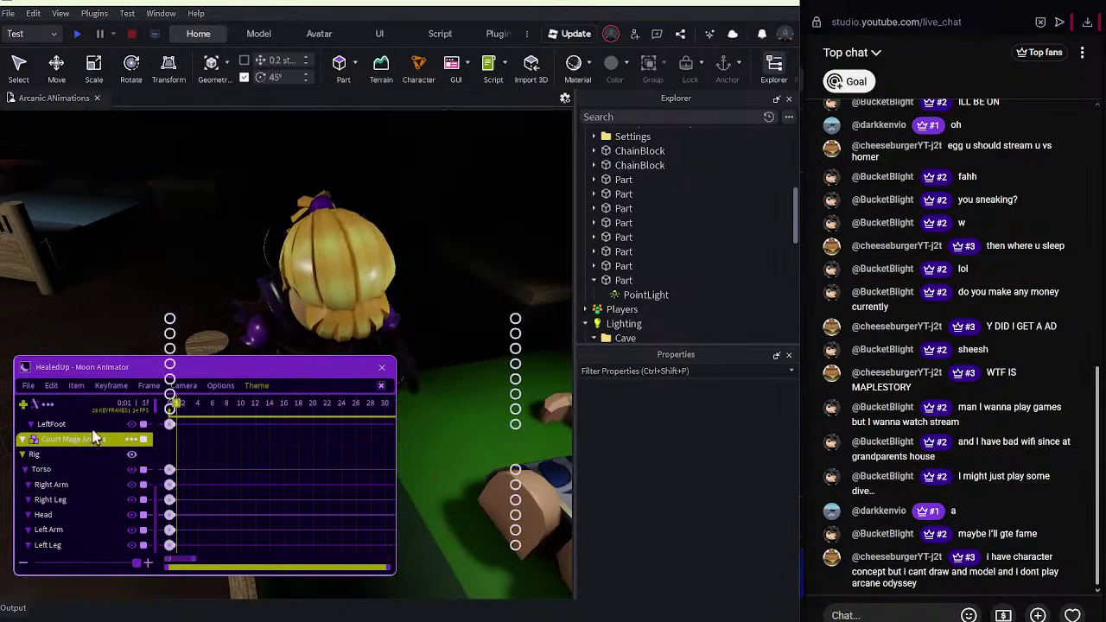
key(space)
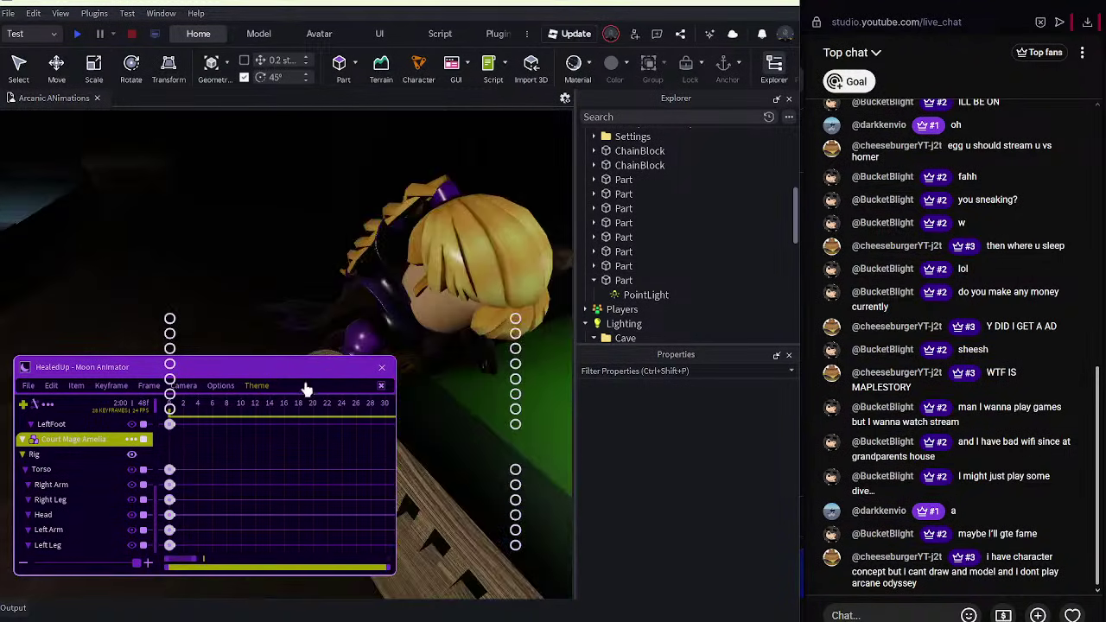
Select Court Mage Amelia's head and rotate it by about 6 degrees at frame 48.
drag(387, 395, 244, 439)
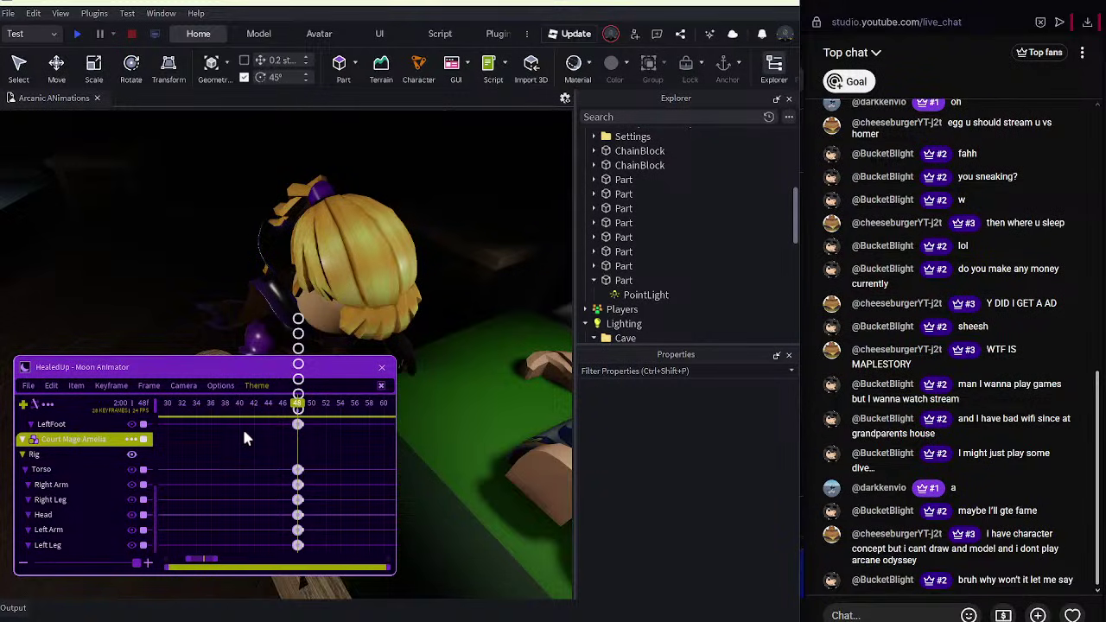
key(a)
click(349, 285)
key(d)
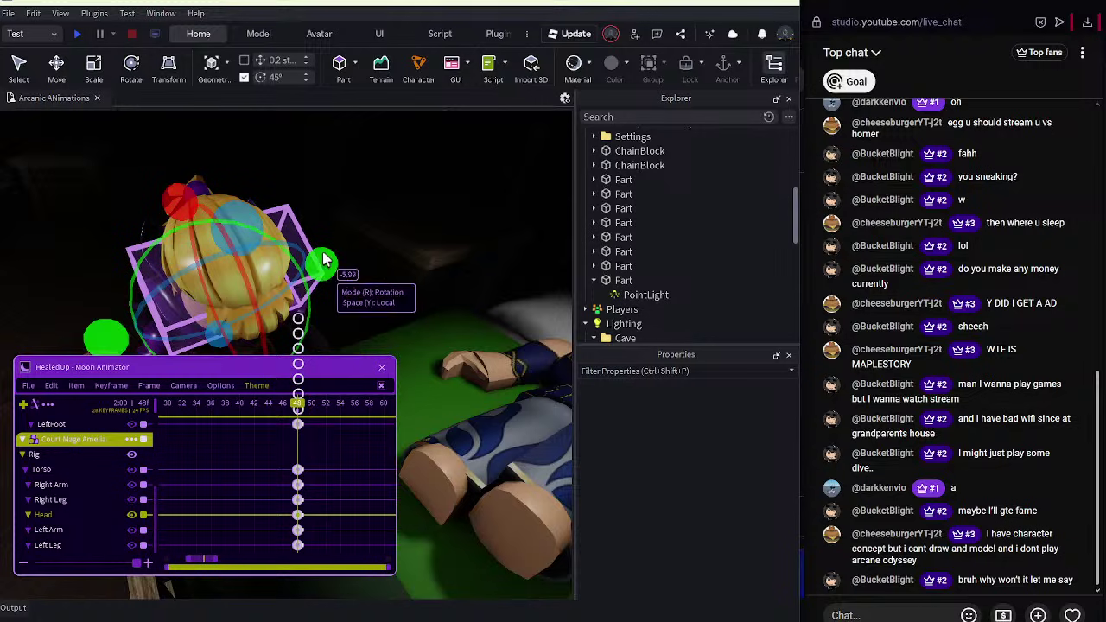
drag(322, 256, 309, 244)
Refine Court Mage Amelia's head pose at frame 48 with further rotations around two axes, ending with nothing selected.
click(370, 223)
right_drag(369, 223, 370, 223)
click(270, 279)
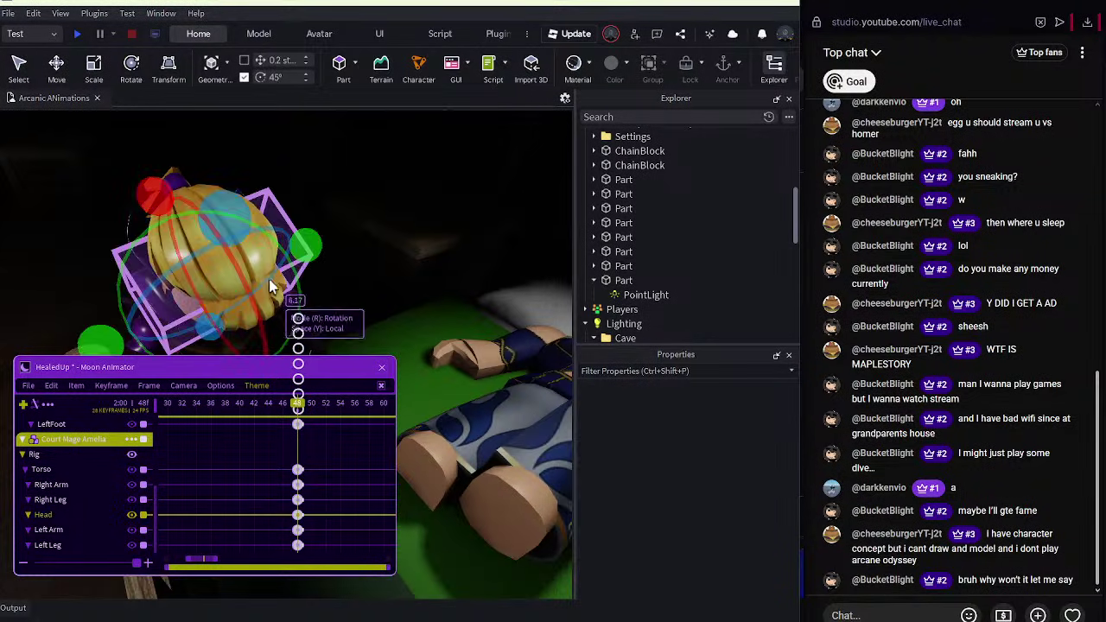
right_drag(269, 281, 275, 296)
drag(343, 339, 349, 312)
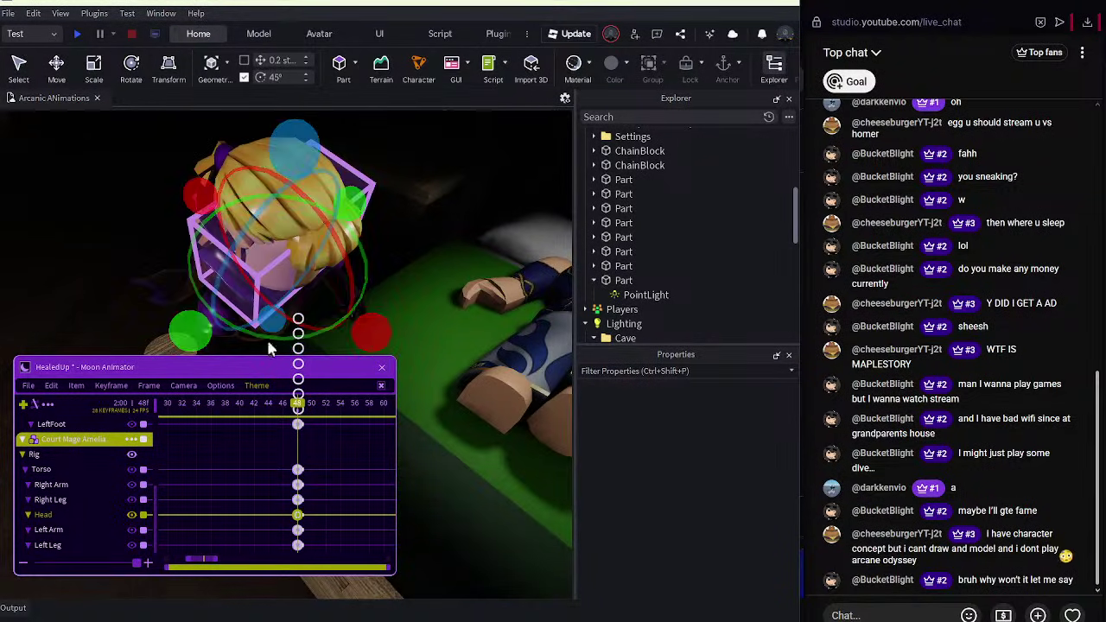
drag(192, 333, 217, 346)
drag(382, 315, 397, 319)
click(363, 332)
right_drag(363, 332, 363, 333)
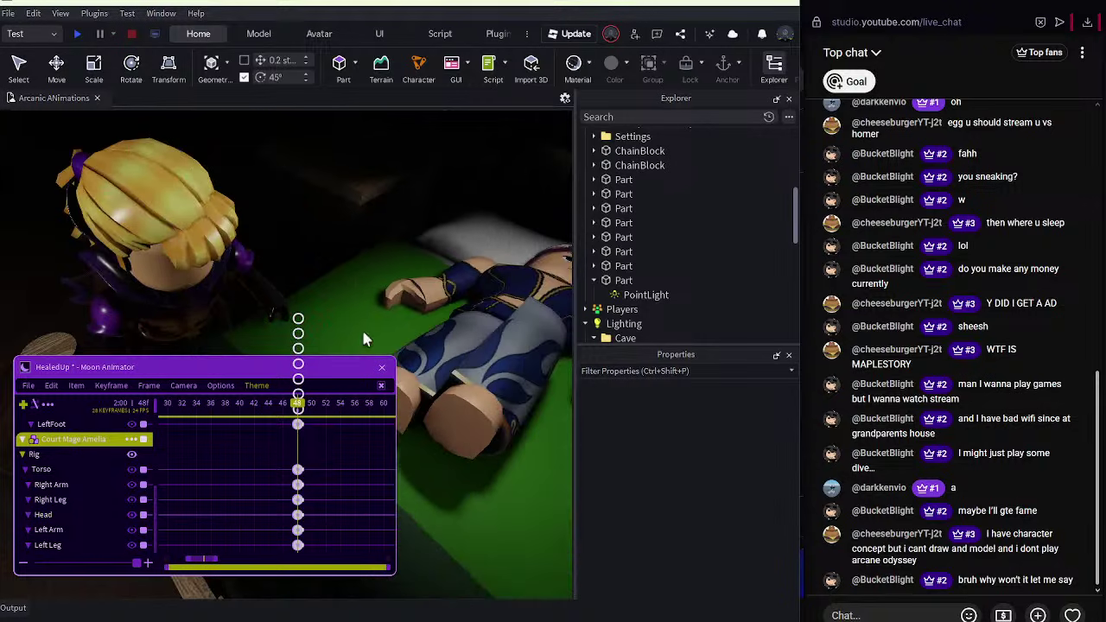
Scrub between frame 0 and frame 48 to review Court Mage Amelia's head turn, and save the animation.
drag(300, 404, 134, 413)
click(226, 225)
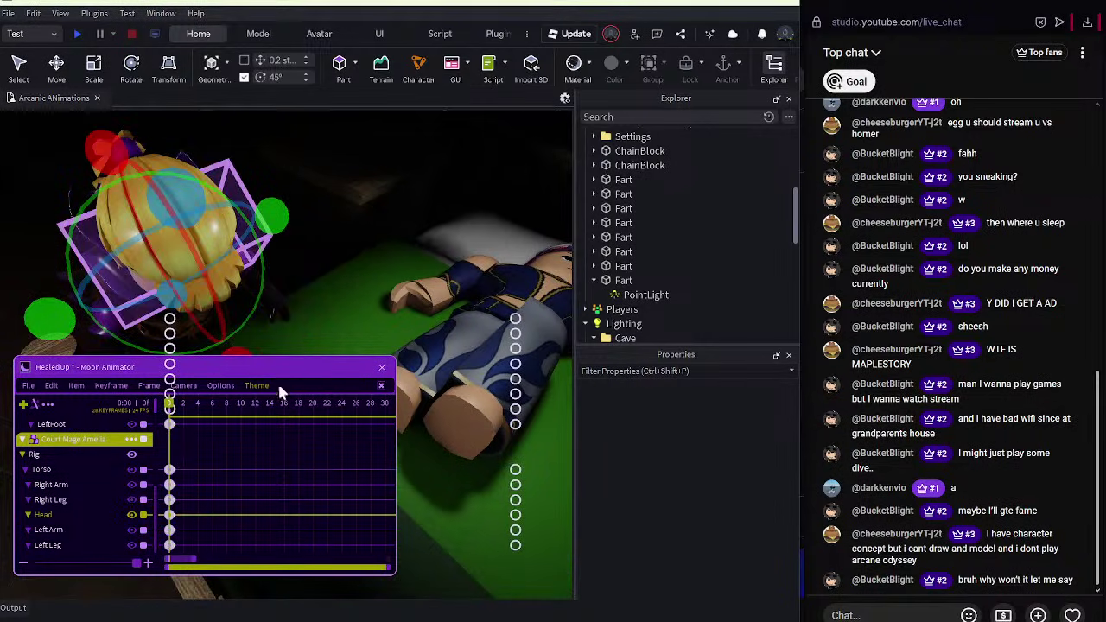
drag(348, 404, 406, 406)
drag(266, 410, 97, 416)
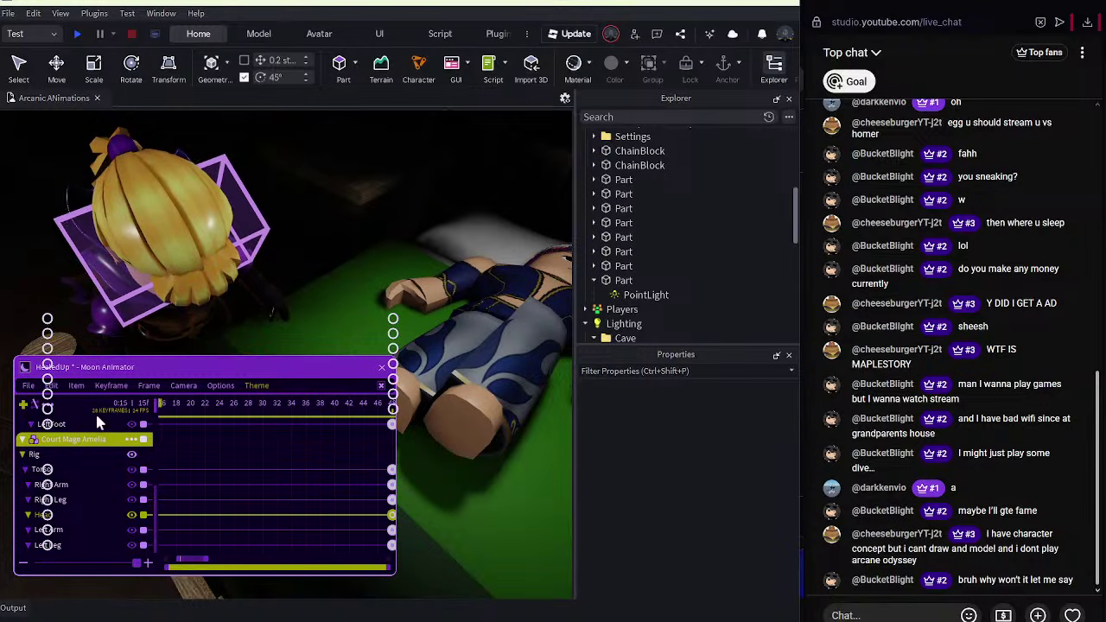
click(29, 387)
click(38, 409)
Examine the frame 48 poses of both characters from several distances and angles.
click(333, 255)
scroll(337, 252, down, 1)
scroll(332, 251, up, 3)
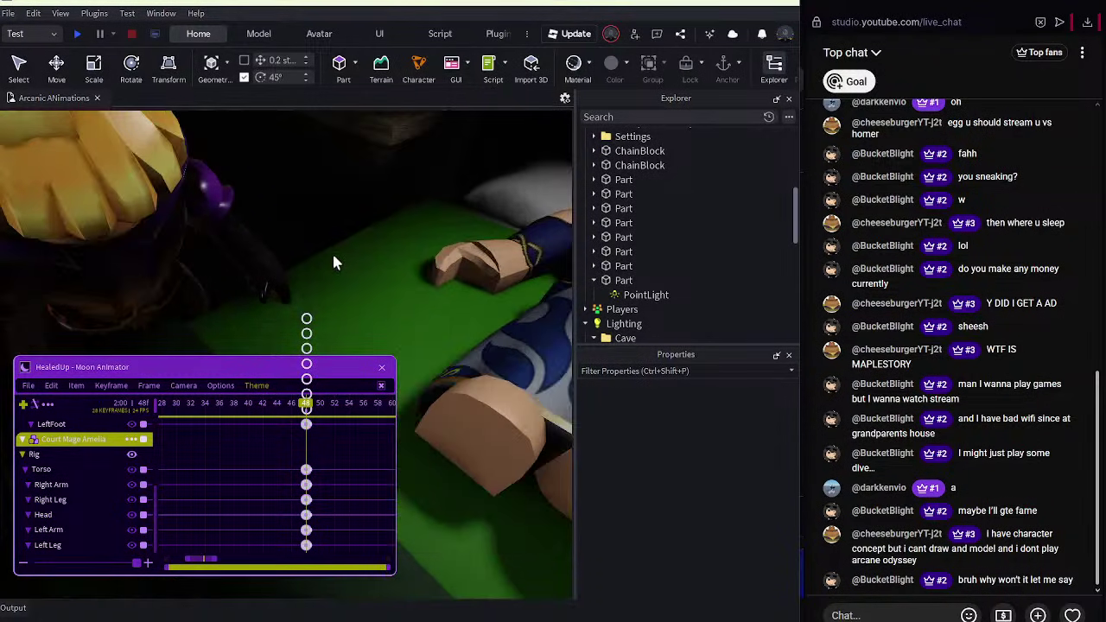
right_click(332, 252)
click(316, 270)
scroll(305, 272, down, 1)
click(397, 225)
scroll(397, 225, down, 3)
scroll(396, 225, up, 2)
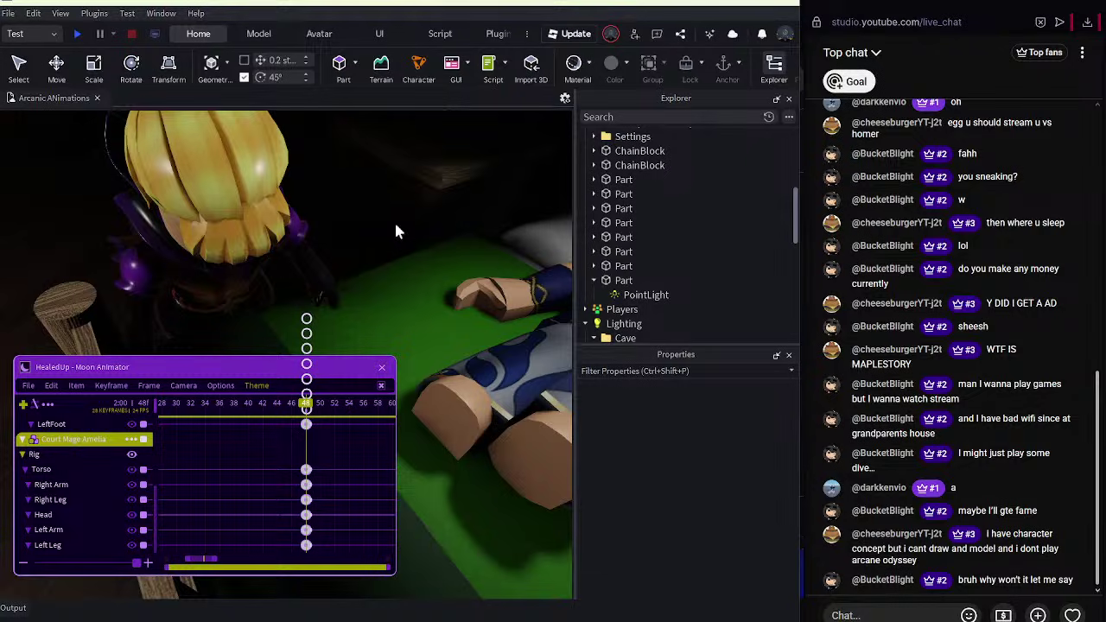
right_drag(396, 225, 432, 228)
key(s)
Select all parts of both characters' rigs and move their frame 48 keyframes to frame 72.
mouse_move(304, 408)
mouse_down()
mouse_move(136, 413)
mouse_move(307, 391)
mouse_move(335, 411)
mouse_move(281, 448)
mouse_move(420, 404)
mouse_move(309, 418)
mouse_up()
click(452, 306)
right_drag(495, 349, 497, 366)
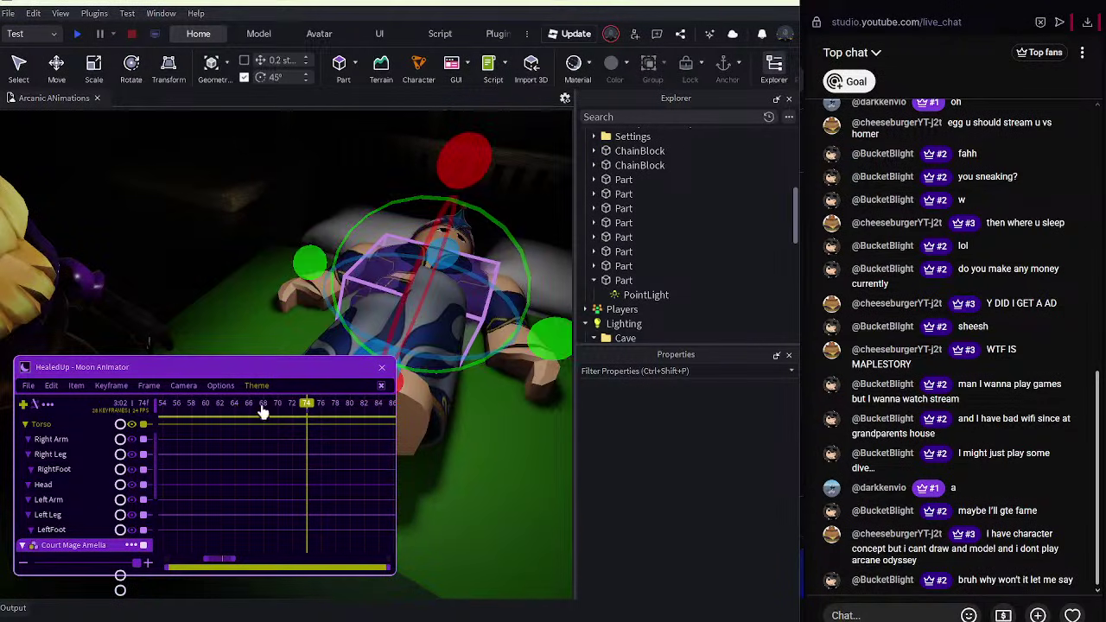
drag(261, 404, 328, 414)
scroll(57, 459, up, 2)
key(space)
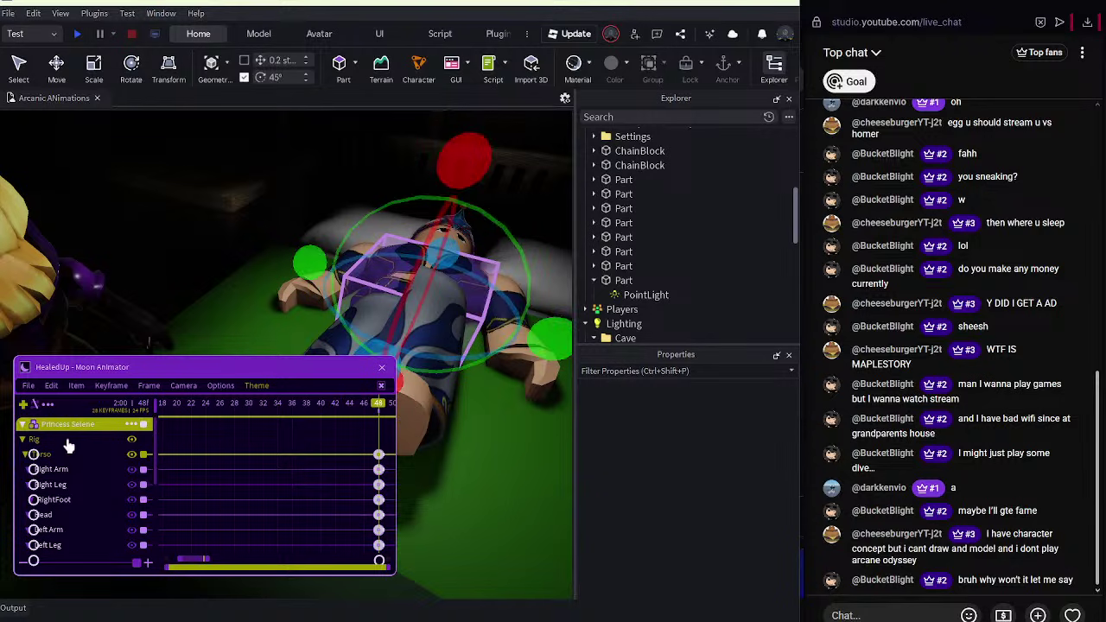
click(68, 444)
scroll(69, 446, down, 3)
ctrl+click(84, 482)
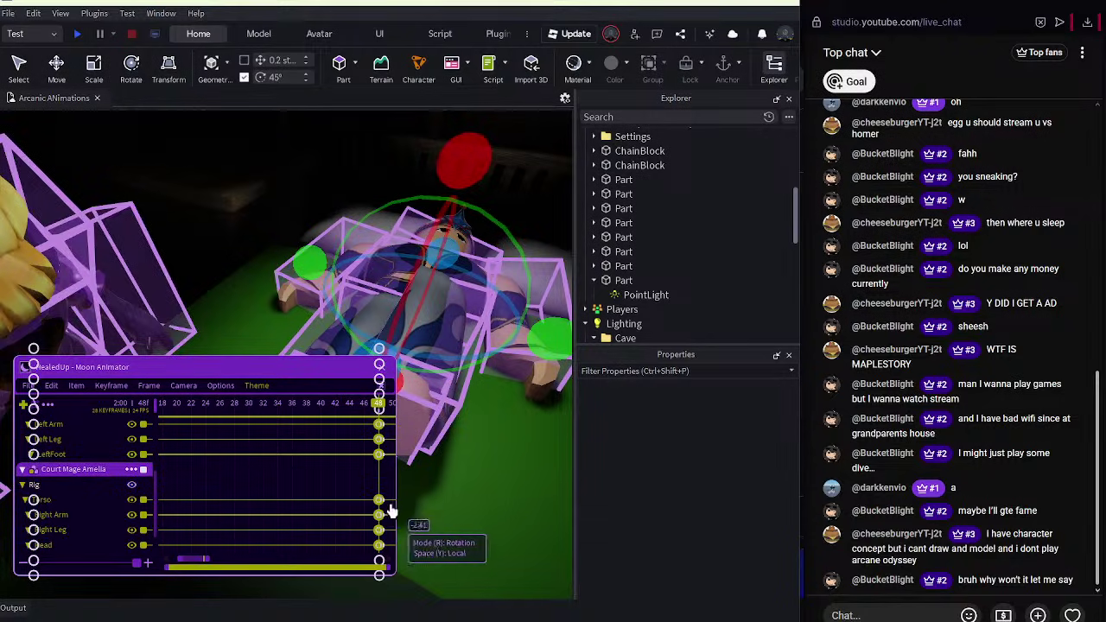
drag(380, 510, 357, 510)
Play the slowed-down animation from the start and view both characters together.
drag(358, 407, 29, 400)
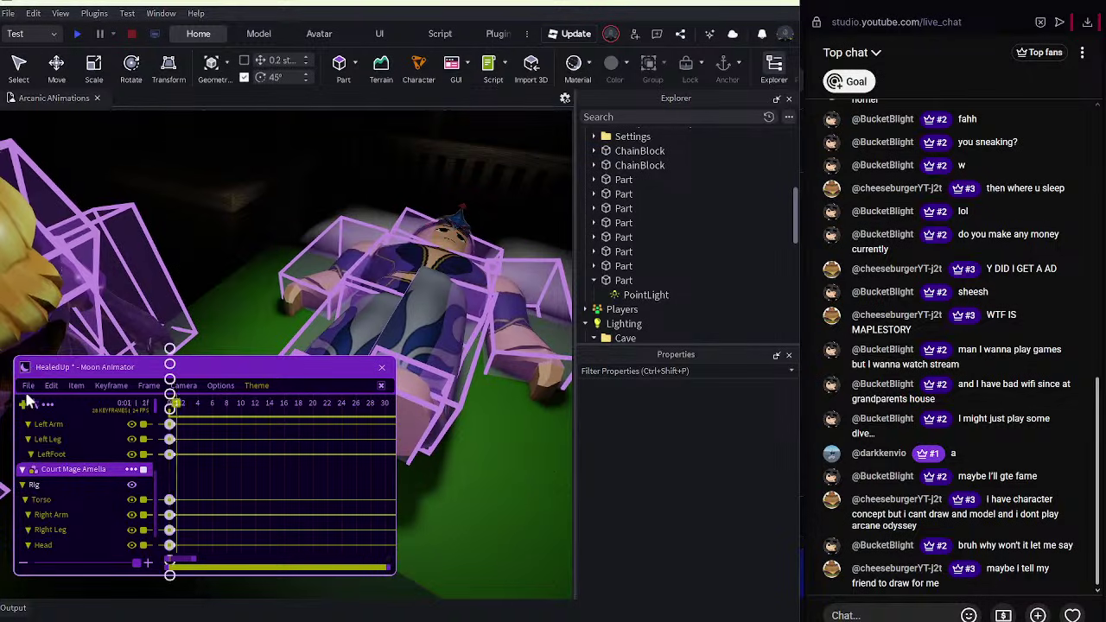
key(space)
click(222, 190)
scroll(209, 223, down, 3)
scroll(209, 225, up, 2)
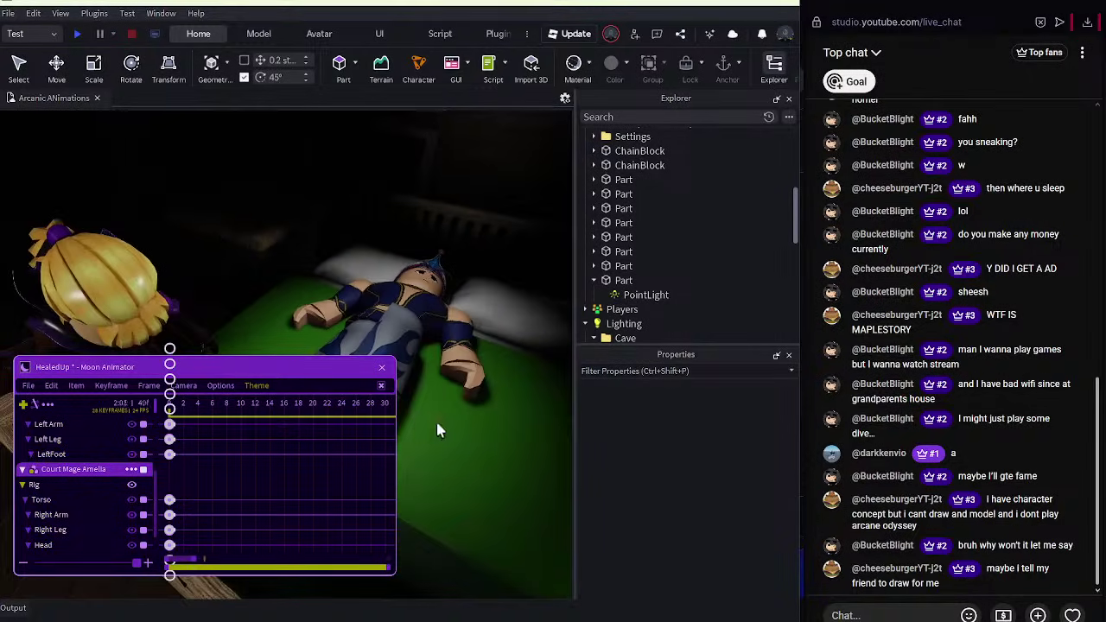
Switch to the browser to check the YouTube livestream page, and return to Roblox Studio.
click(495, 621)
key(alt+Tab)
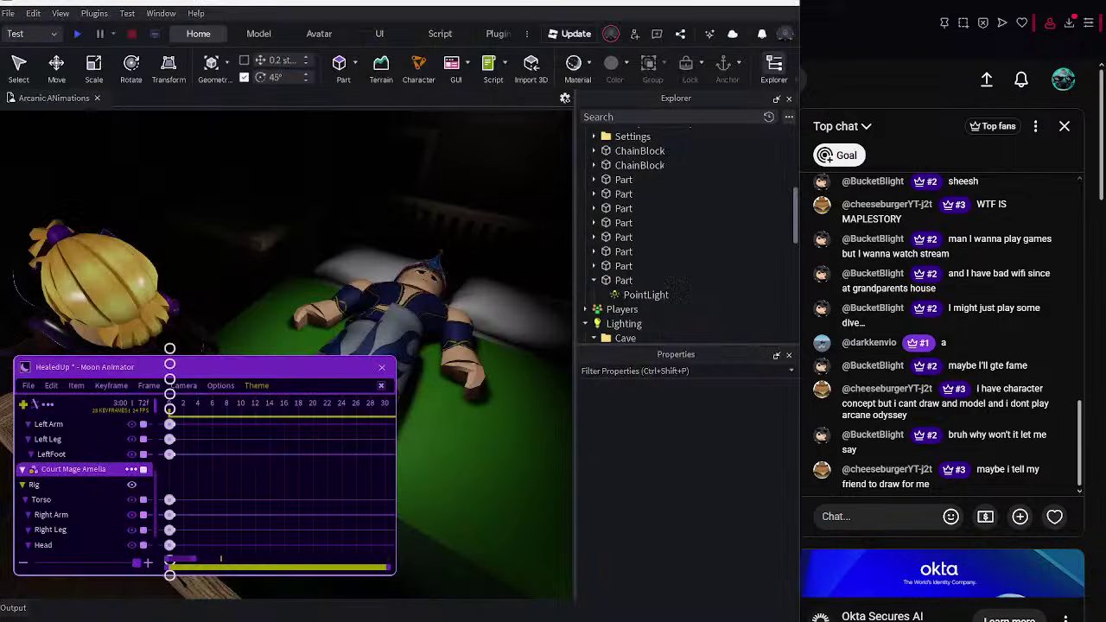
key(alt+Tab)
key(alt+Tab)
key(alt+Tab)
key(alt+Tab)
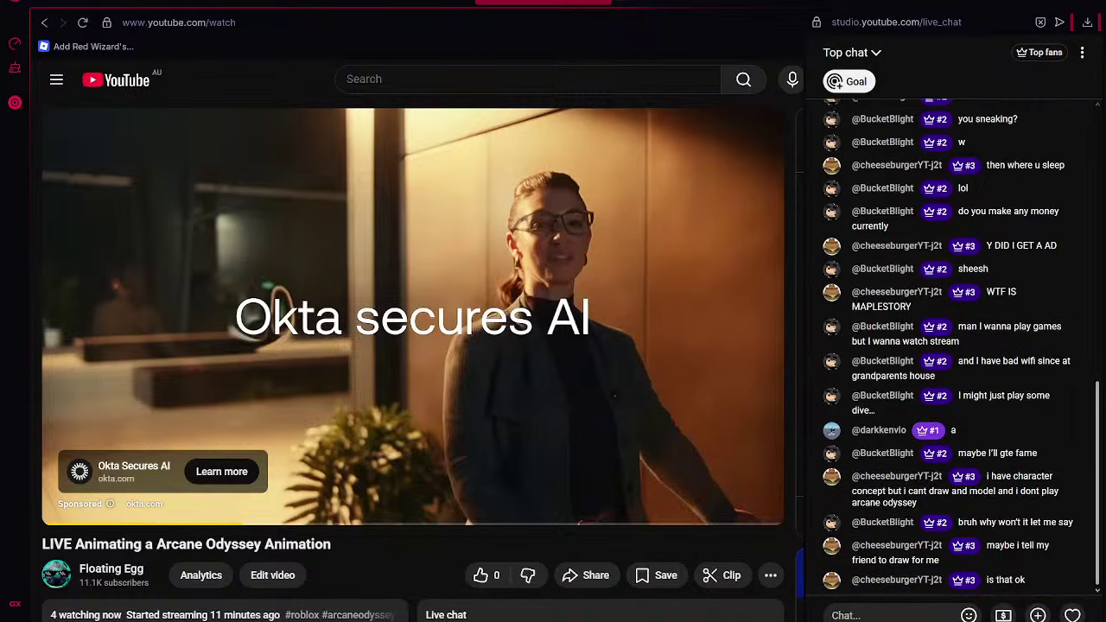
key(alt+Tab)
Play the animation again from frame 0 and save it, leaving nothing selected.
right_drag(491, 347, 483, 342)
click(489, 350)
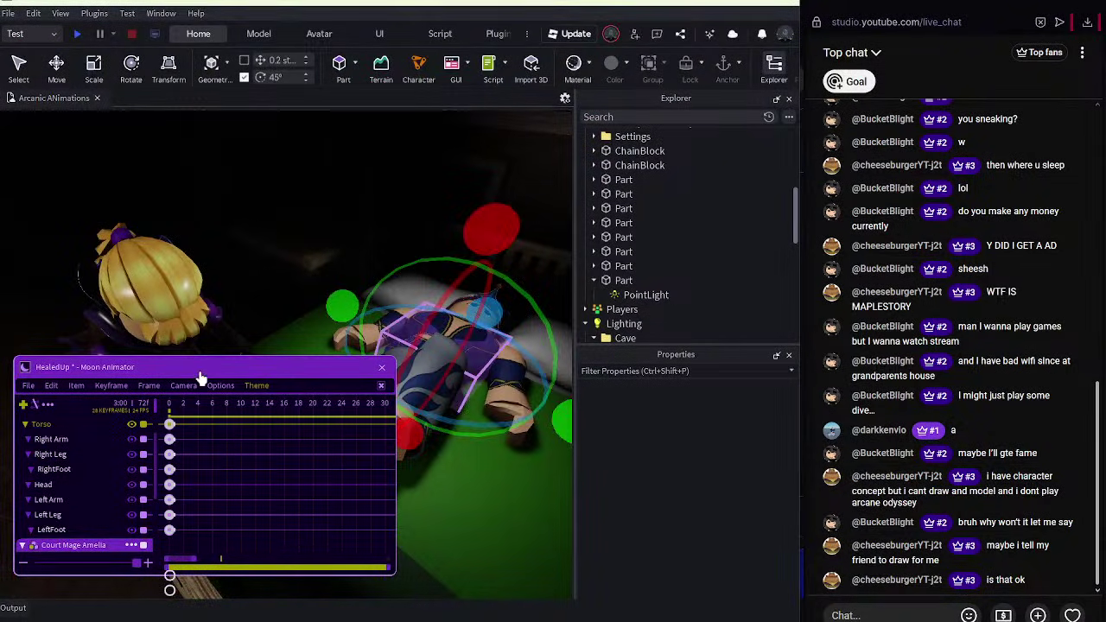
click(165, 403)
key(space)
click(26, 386)
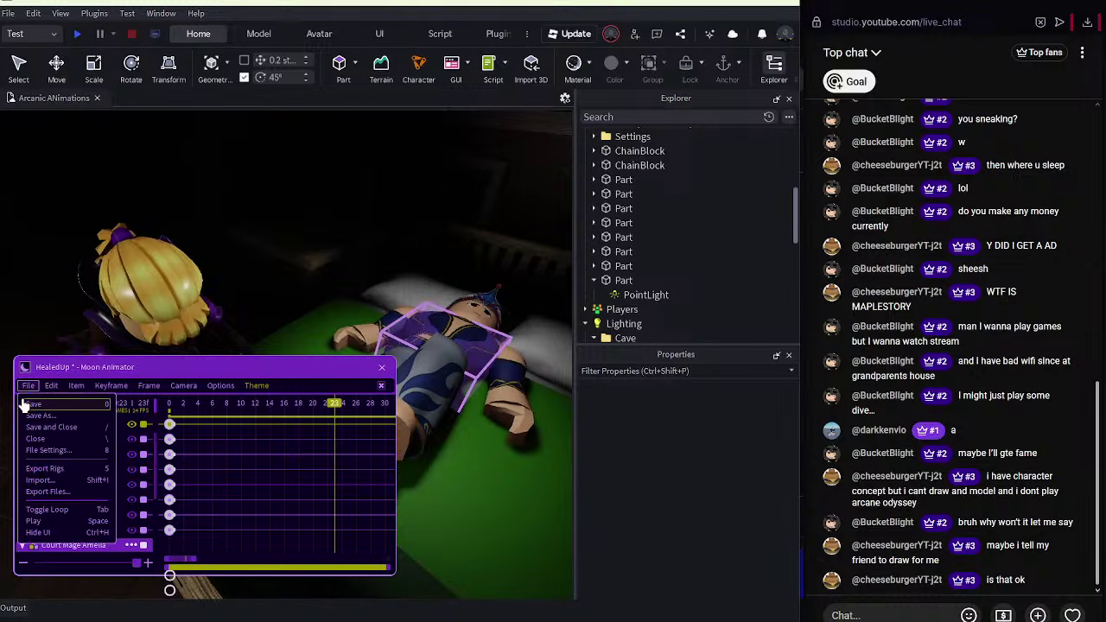
click(26, 404)
click(349, 179)
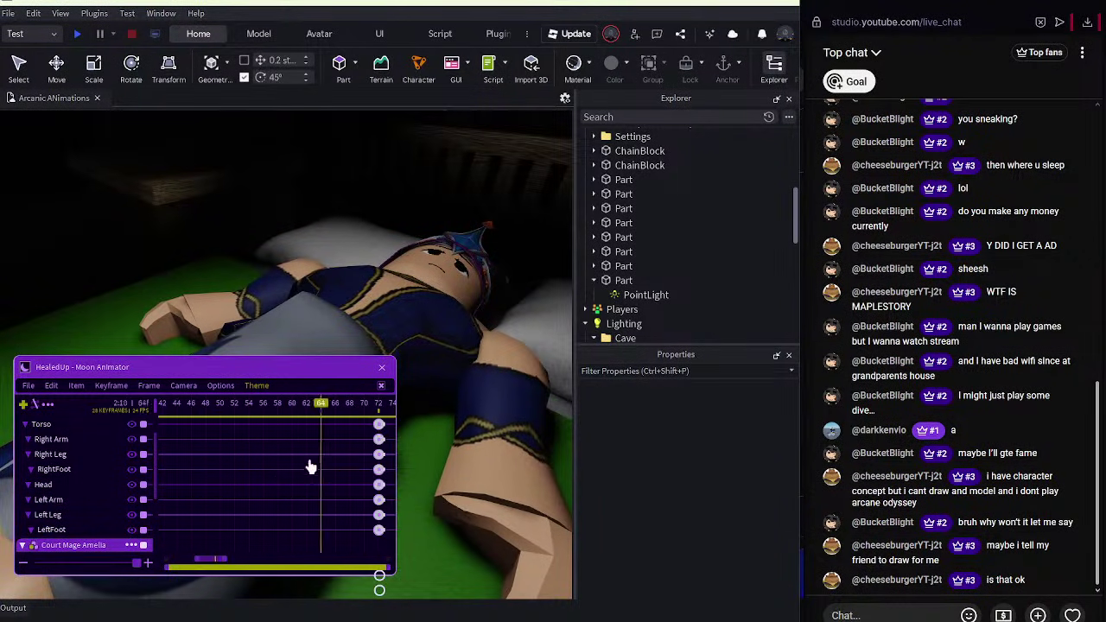
Keyframe Princess Selene's head at frame 43 and play the animation to check the change.
click(399, 223)
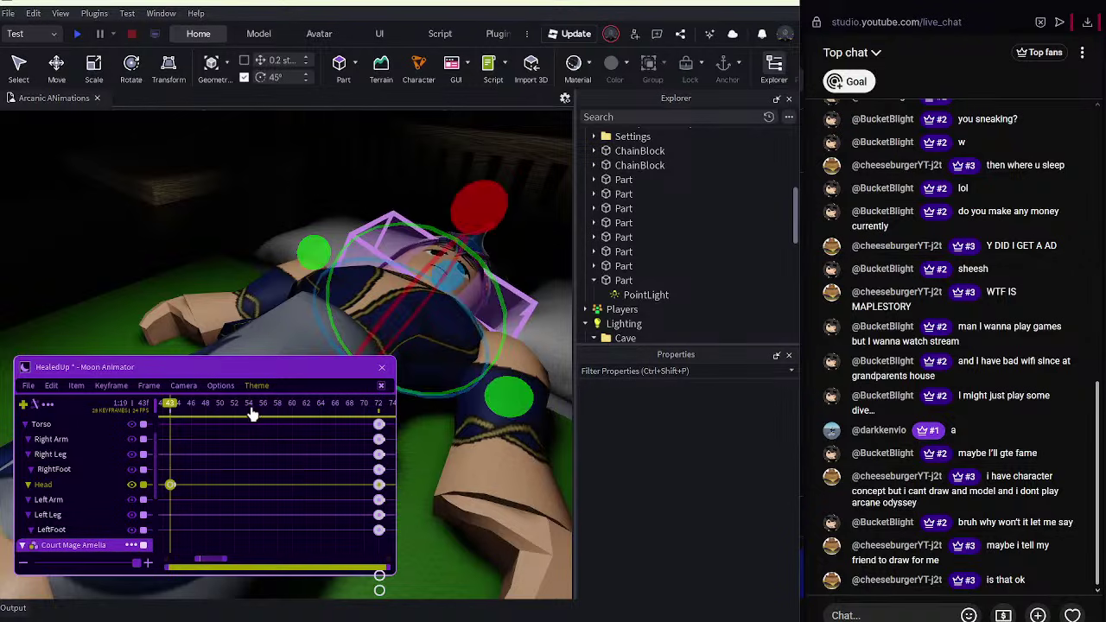
key(space)
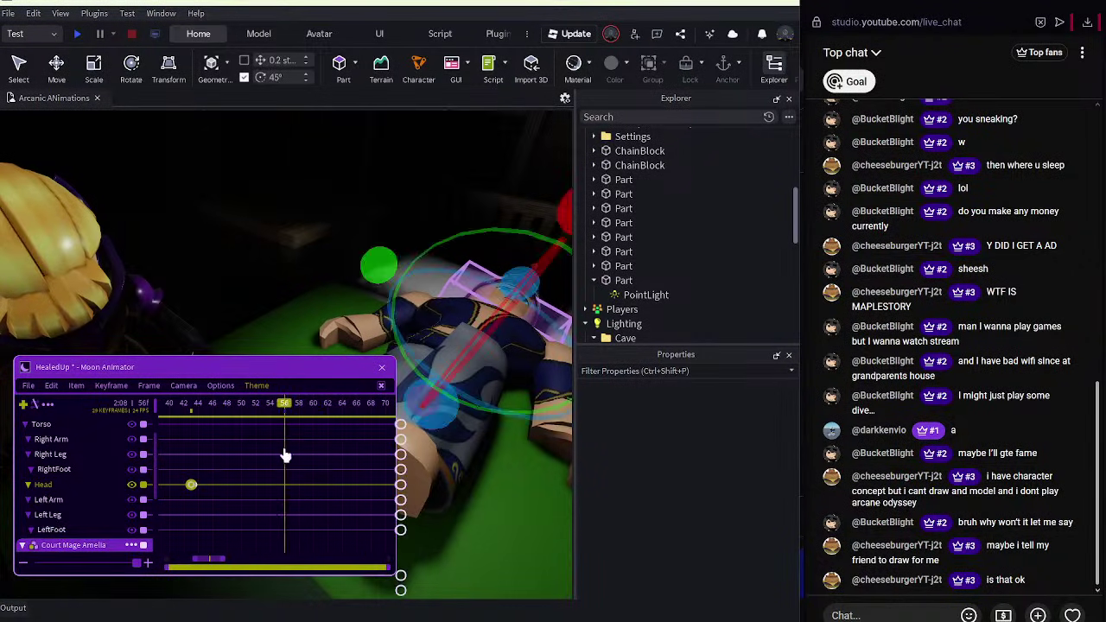
drag(164, 413, 352, 427)
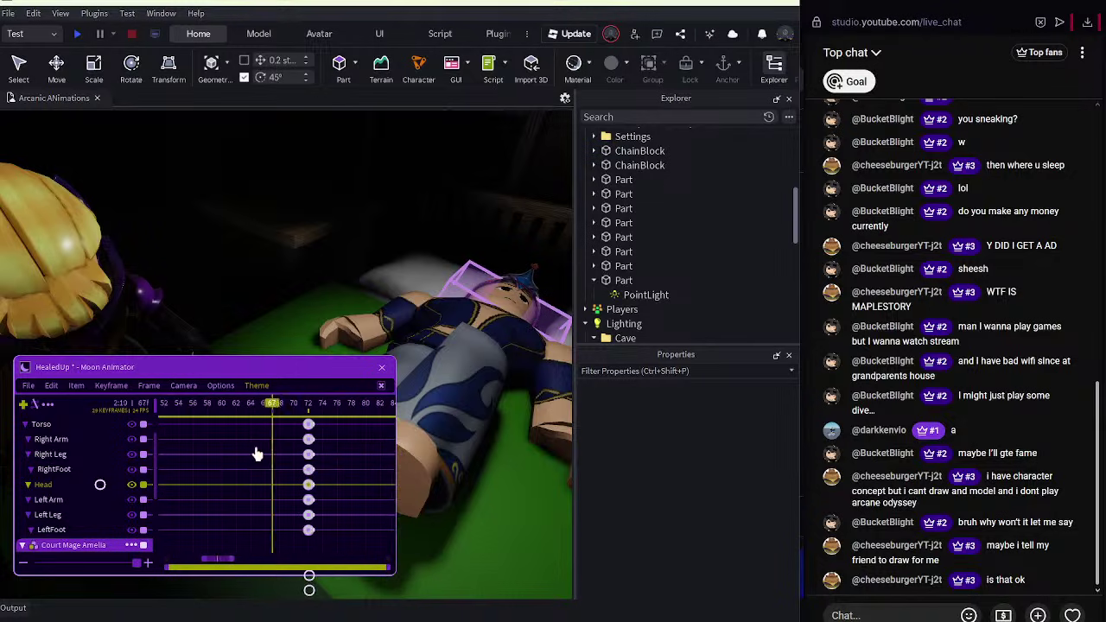
click(235, 445)
key(space)
Try adding keyframes for Court Mage Amelia's whole rig at frame 73, right after her keyframes at frame 72.
scroll(126, 441, up, 1)
click(58, 445)
scroll(58, 447, down, 2)
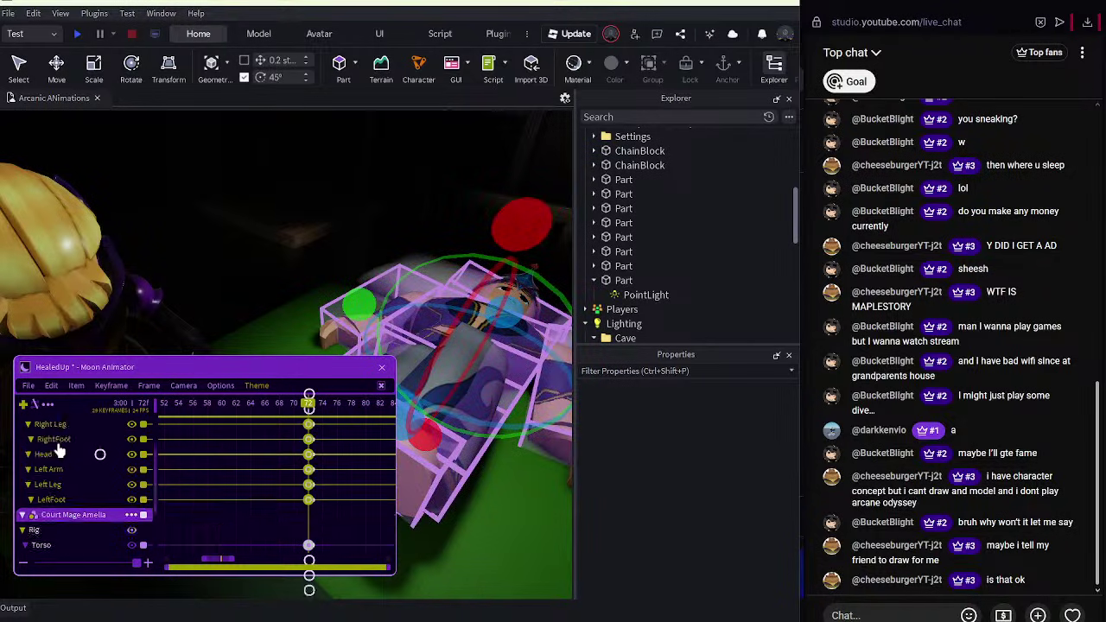
scroll(58, 449, down, 2)
click(60, 486)
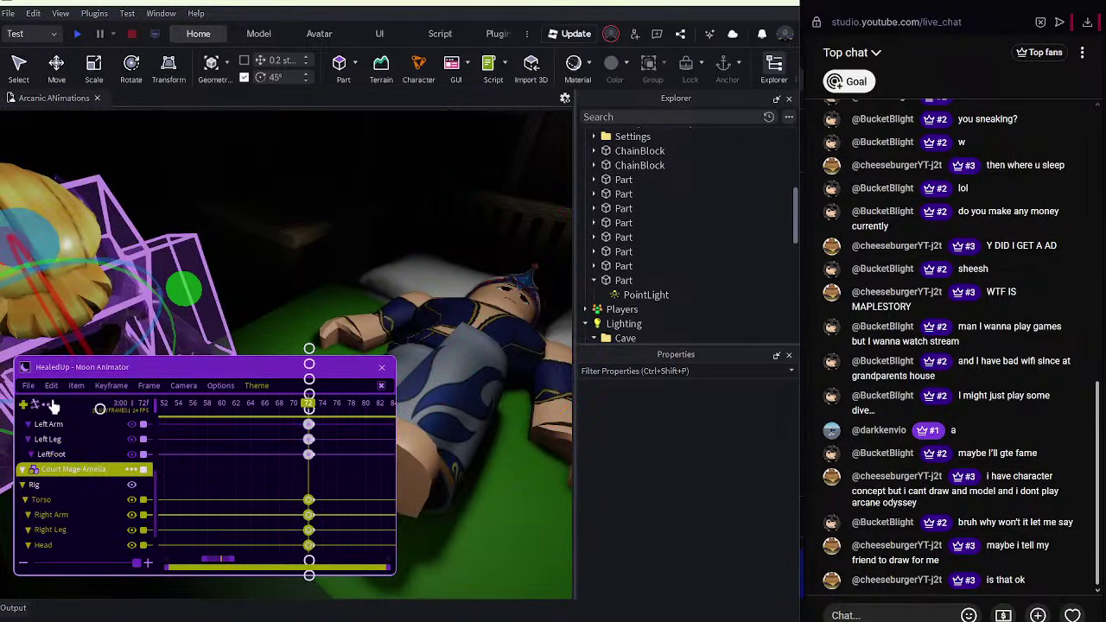
click(317, 417)
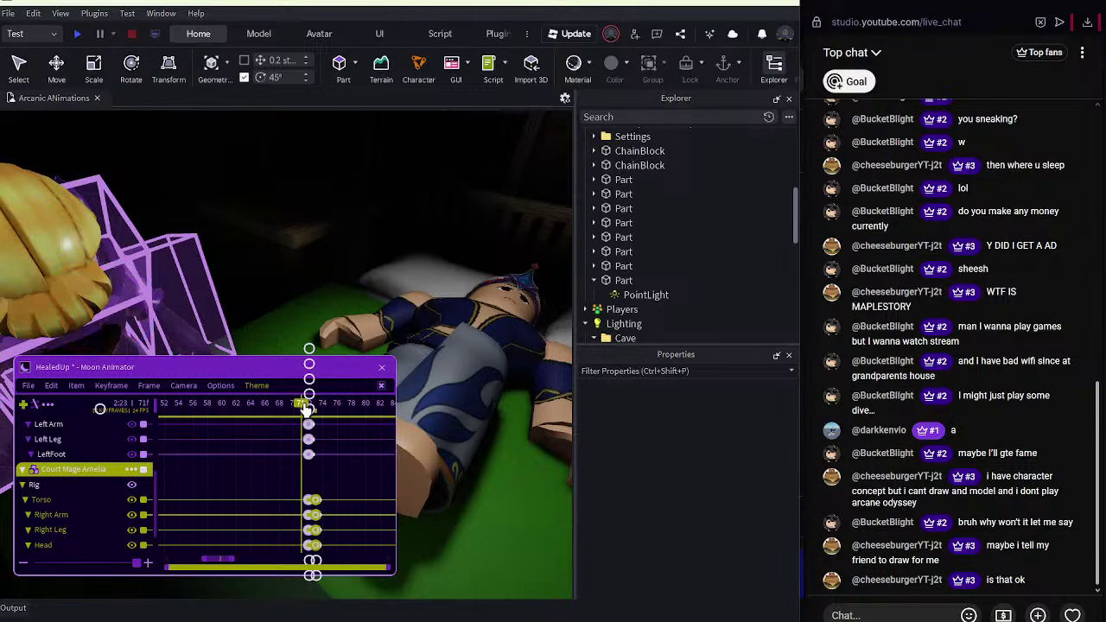
click(307, 408)
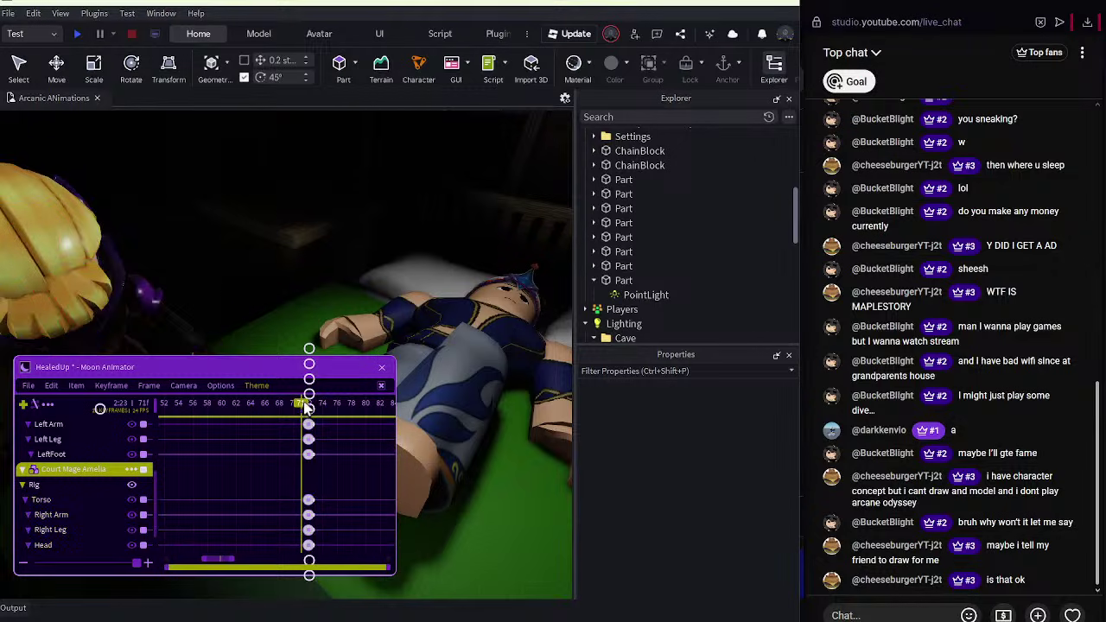
Save the animation and move the playhead ahead to frame 96.
click(45, 383)
click(60, 453)
scroll(358, 416, down, 2)
drag(359, 416, 328, 421)
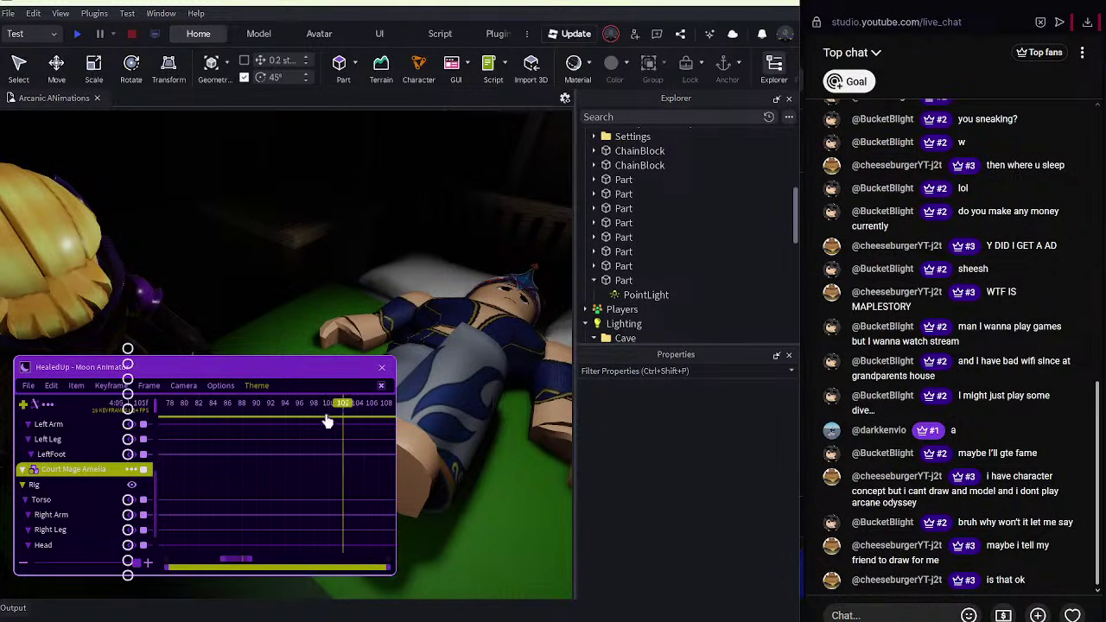
Pose Princess Selene's torso and left arm at frame 96, beginning to raise her from the bed.
click(453, 337)
right_drag(482, 325, 499, 289)
drag(497, 216, 397, 273)
key(r)
drag(493, 328, 460, 308)
click(506, 405)
drag(475, 403, 468, 406)
key(r)
drag(489, 261, 456, 326)
click(449, 309)
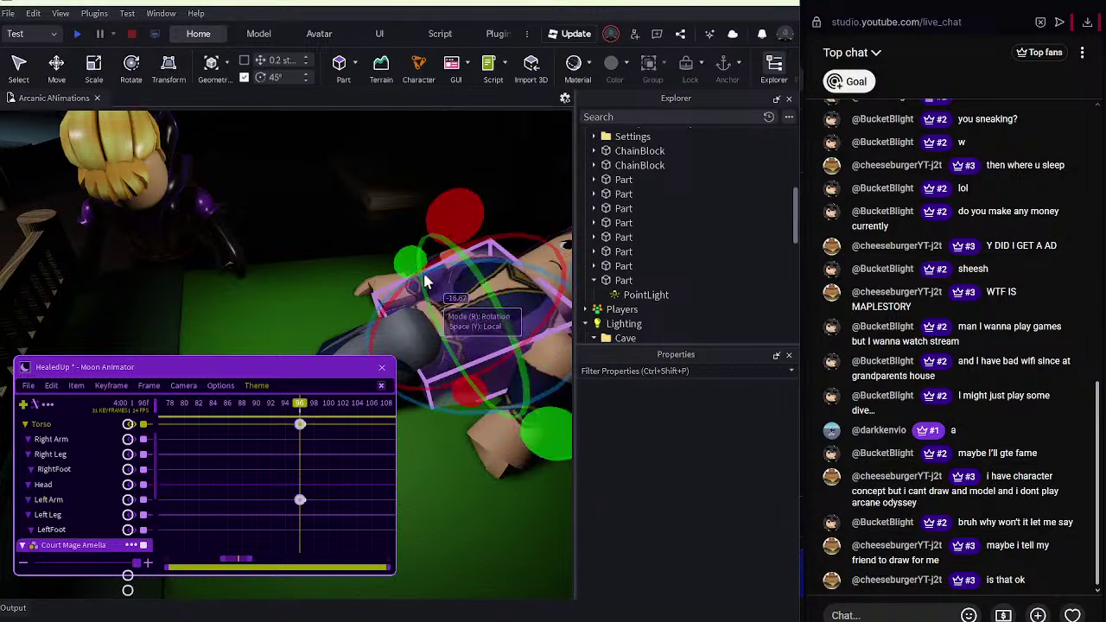
drag(412, 264, 396, 265)
Rotate Princess Selene's right arm and tilt her torso further upright at frame 96.
click(391, 280)
drag(411, 176, 398, 194)
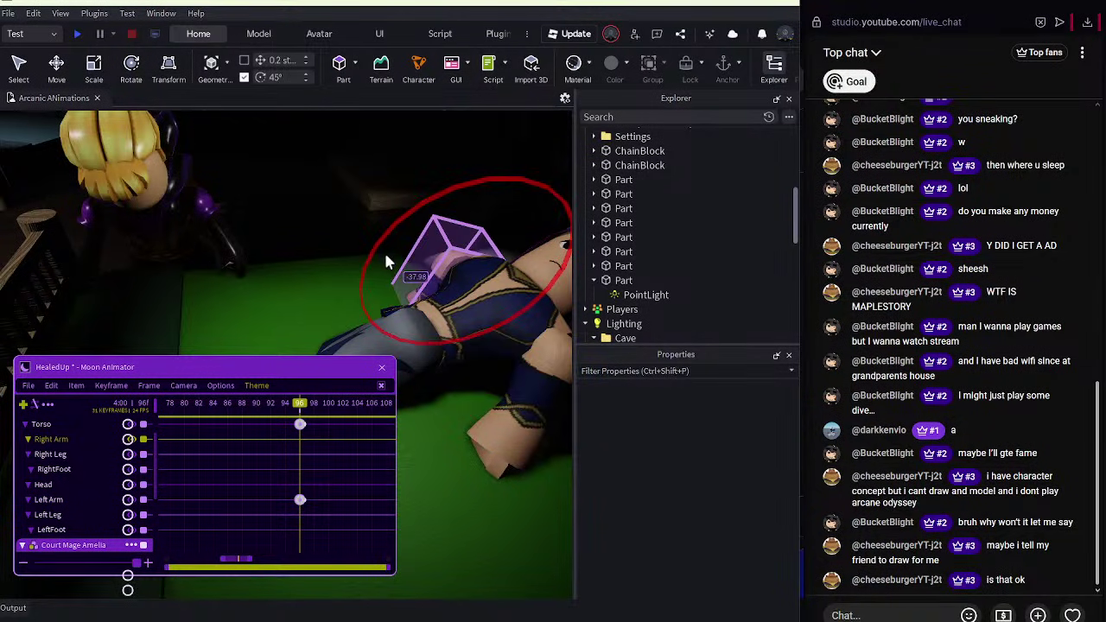
scroll(387, 258, down, 2)
drag(387, 255, 346, 307)
click(468, 300)
click(414, 315)
key(r)
click(468, 287)
key(r)
click(423, 336)
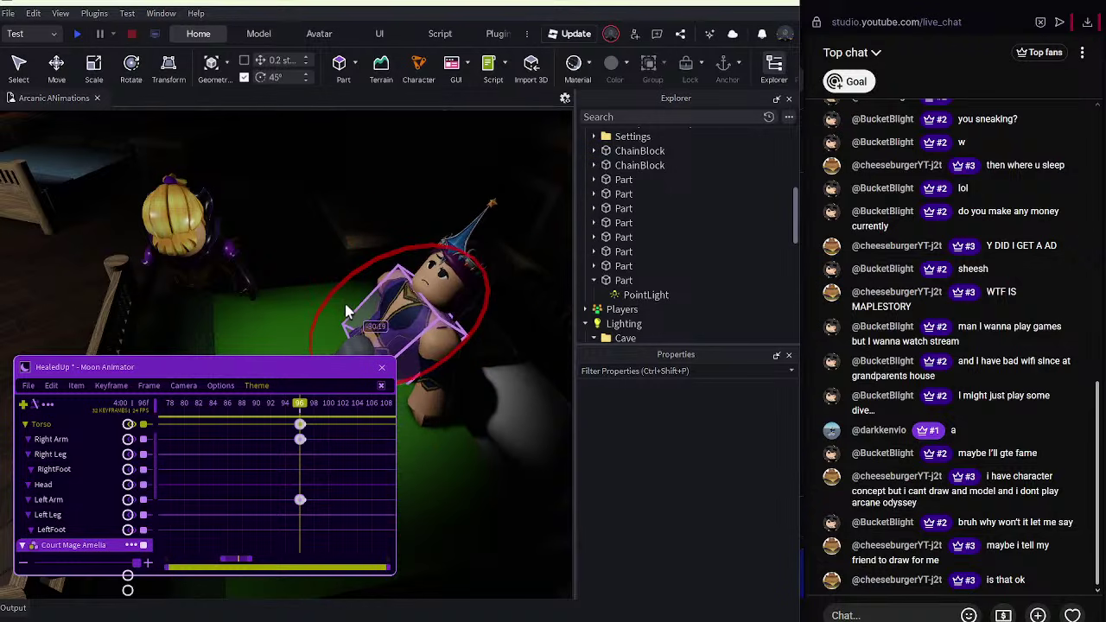
Reposition Princess Selene's left arm and rotate her left leg to match the raised pose at frame 96.
click(453, 389)
drag(541, 340, 546, 361)
key(r)
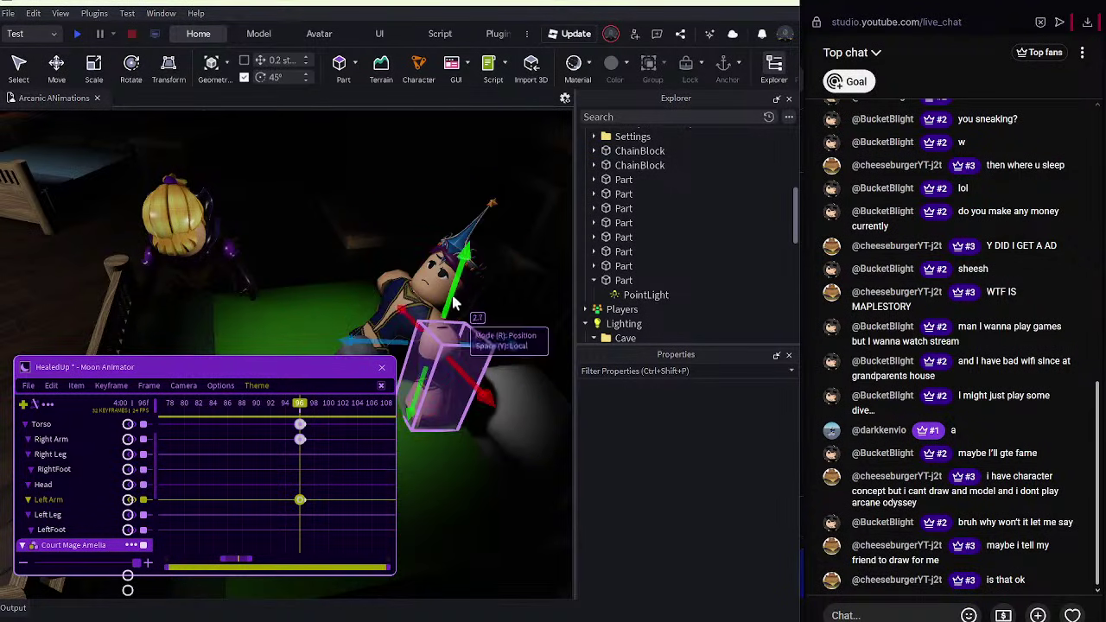
drag(455, 303, 457, 296)
right_drag(458, 295, 432, 294)
click(471, 283)
key(r)
drag(392, 317, 351, 280)
click(466, 383)
drag(466, 393, 528, 434)
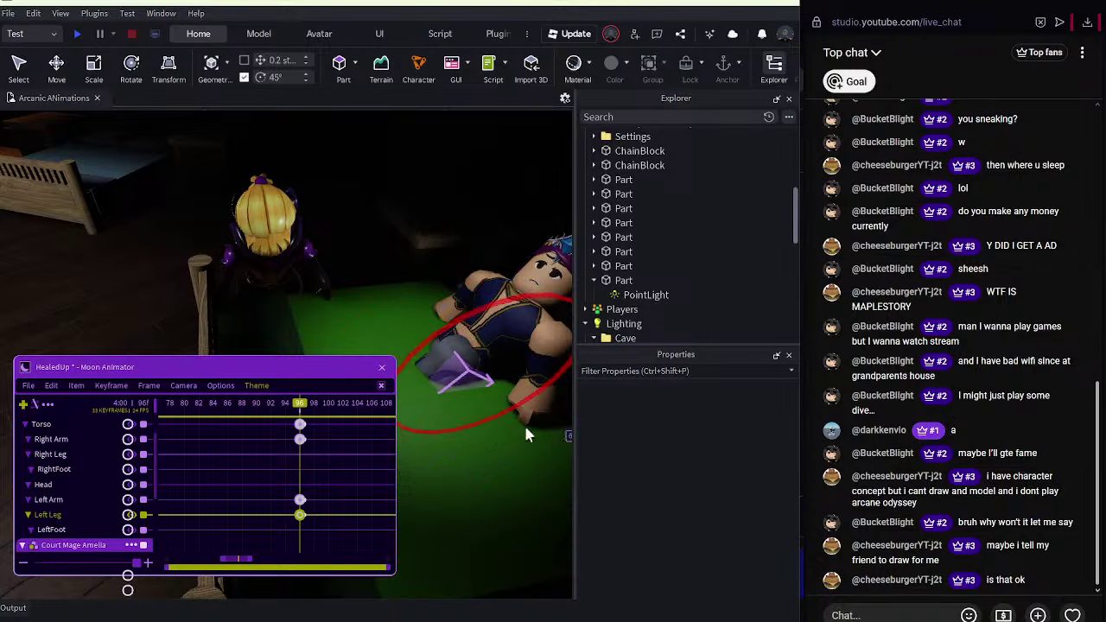
drag(451, 442, 452, 439)
Turn and tilt Princess Selene's head at frame 96.
click(544, 294)
click(543, 291)
right_drag(541, 298, 484, 377)
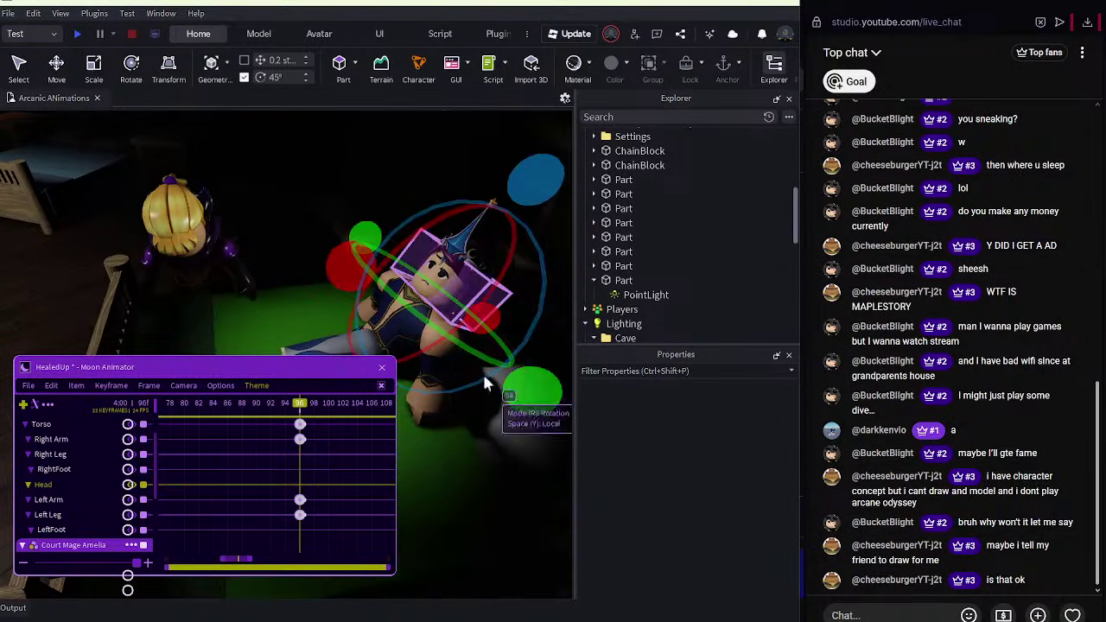
click(480, 383)
click(429, 280)
drag(509, 381, 463, 408)
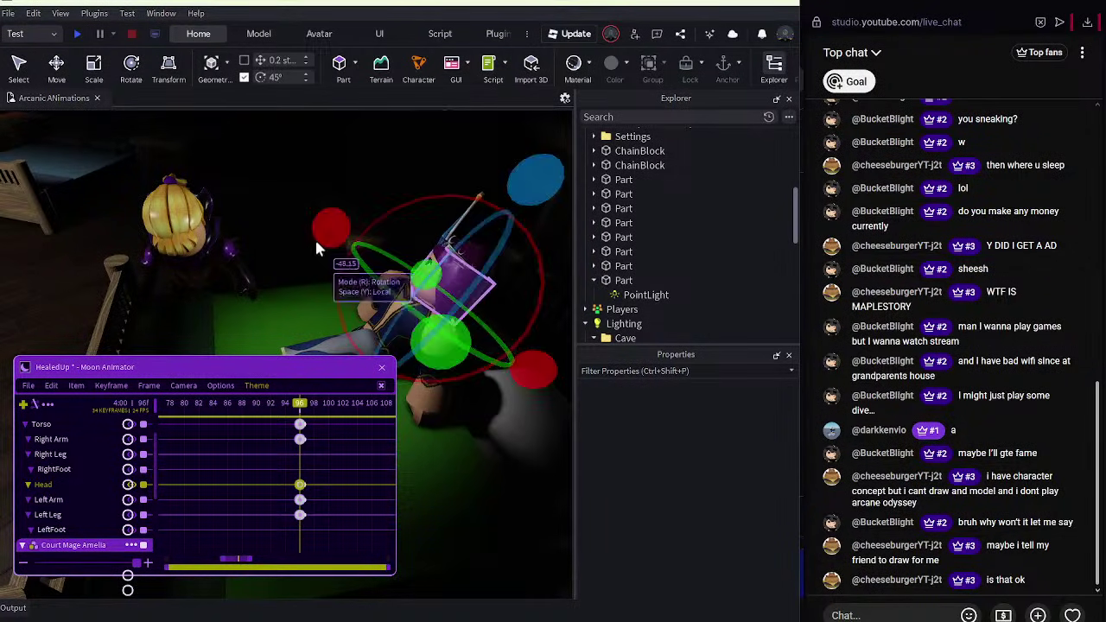
click(316, 241)
click(446, 305)
drag(329, 230, 315, 245)
right_drag(314, 245, 351, 242)
click(351, 242)
Try rotating Princess Selene's right leg at frame 96, and delete all her keyframes on that frame.
click(453, 264)
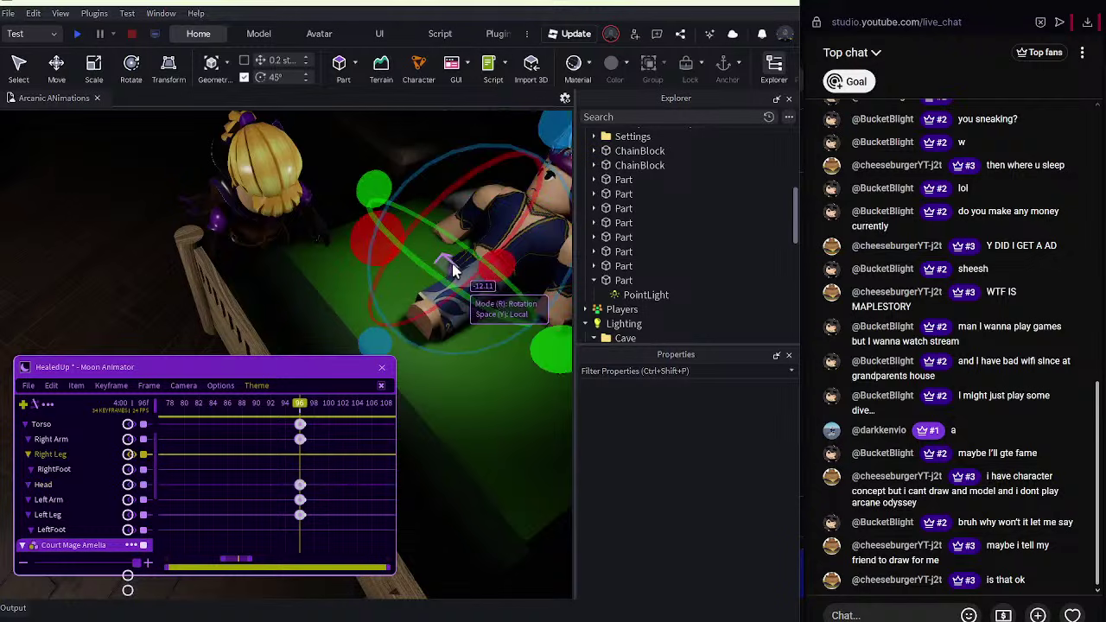
drag(498, 275, 403, 324)
drag(300, 403, 441, 413)
drag(350, 531, 308, 413)
key(Delete)
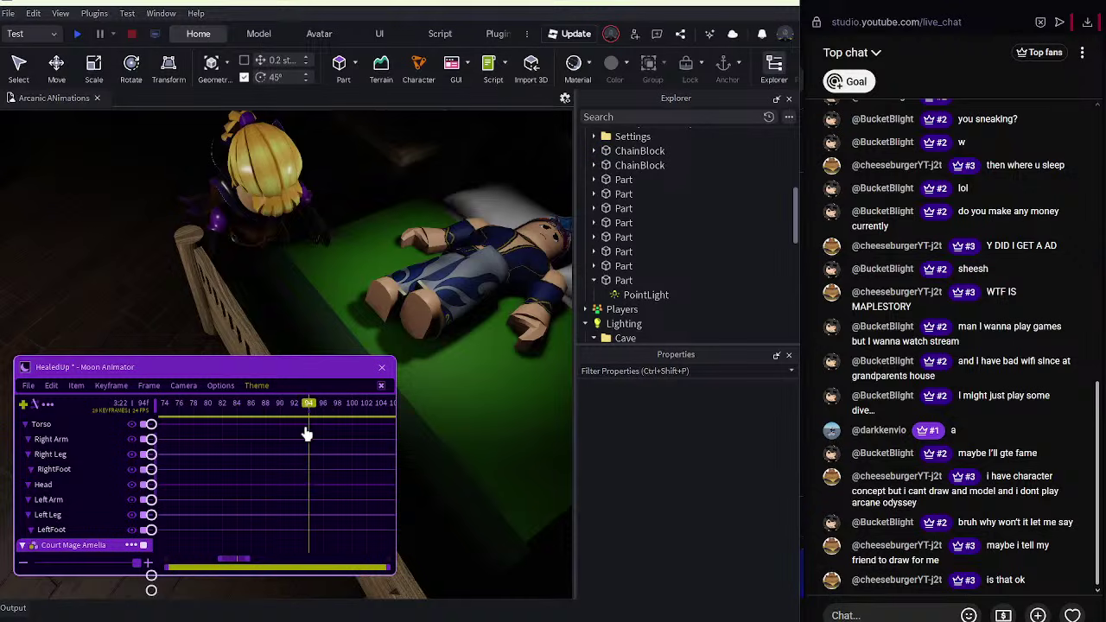
Rotate Princess Selene's torso slightly and shift her left leg at frame 94.
click(449, 268)
right_drag(450, 268, 516, 262)
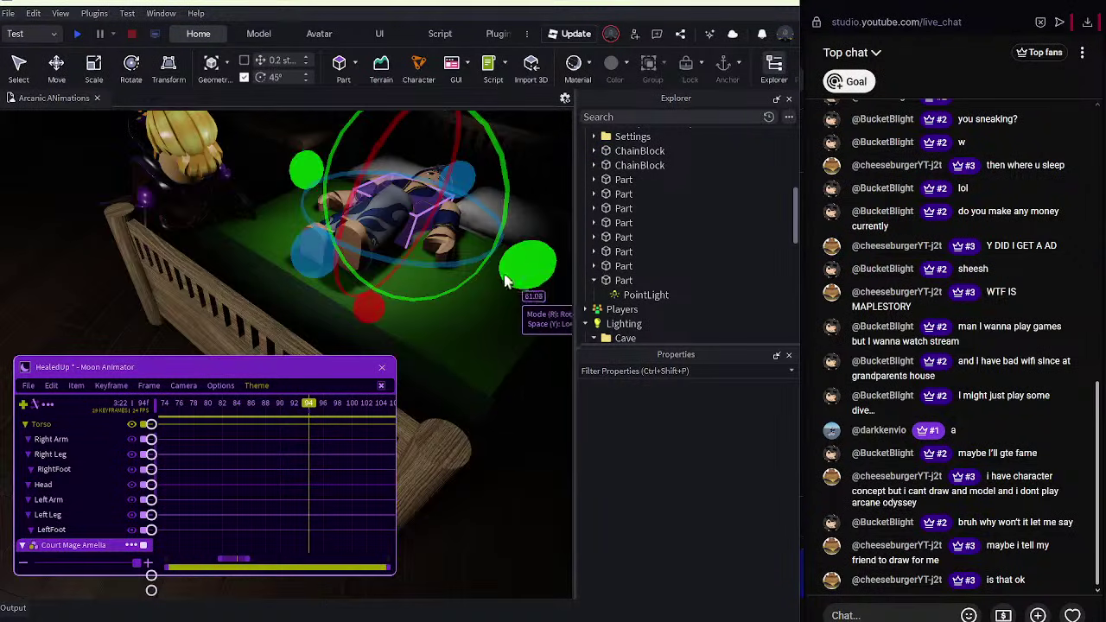
drag(507, 275, 495, 255)
right_drag(496, 255, 436, 299)
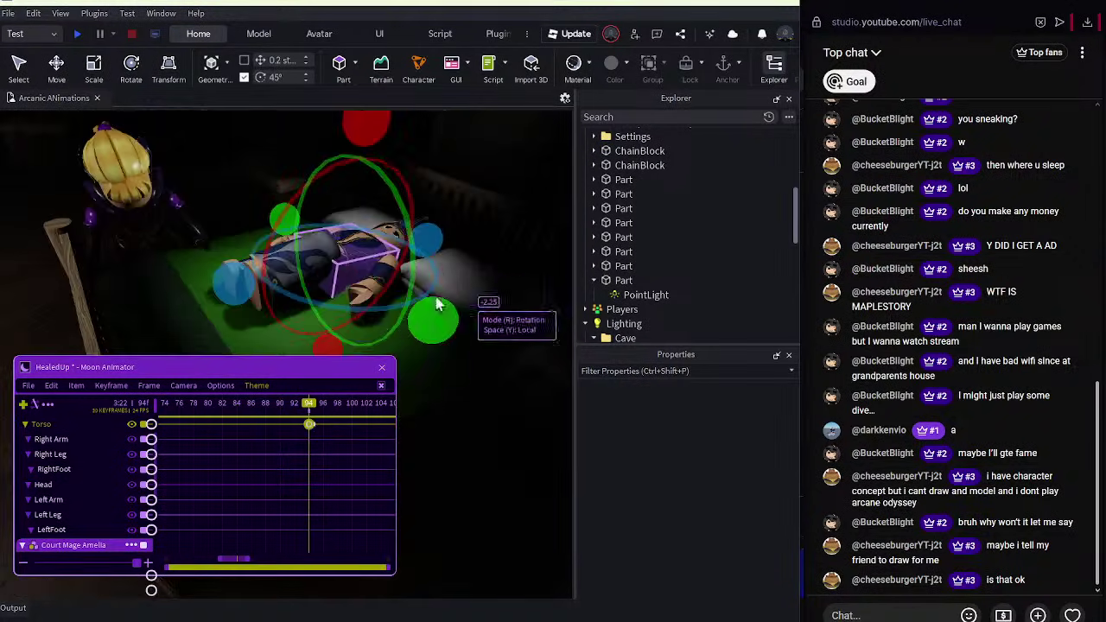
click(323, 314)
right_drag(334, 278, 358, 160)
key(r)
drag(363, 188, 286, 278)
click(252, 277)
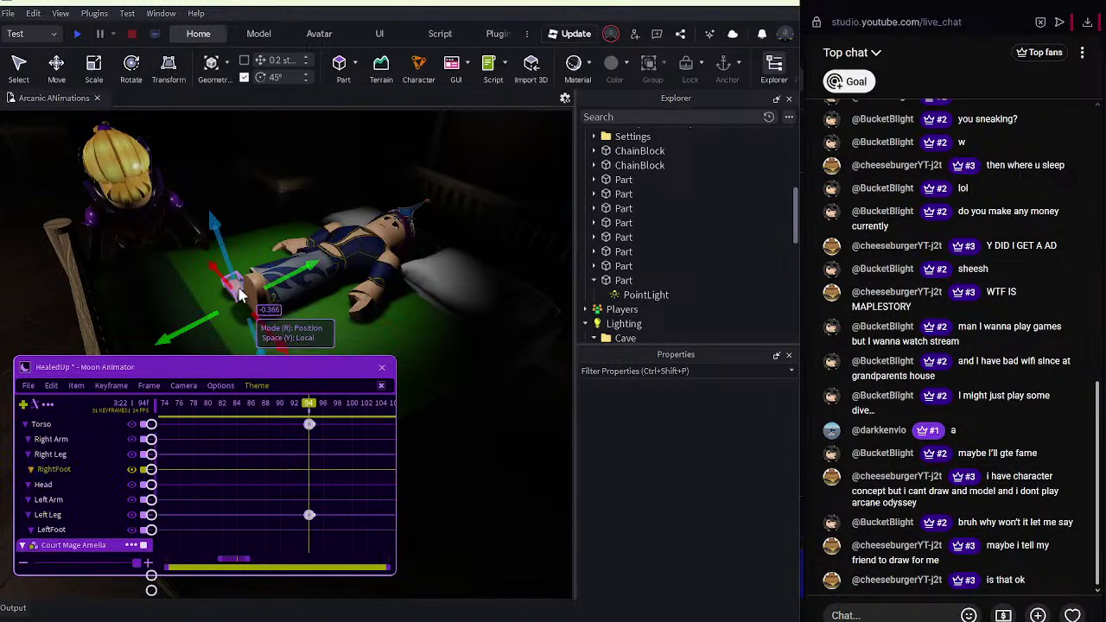
Keyframe a rotation of Princess Selene's head at frame 94 and play the animation to check it.
click(387, 226)
key(r)
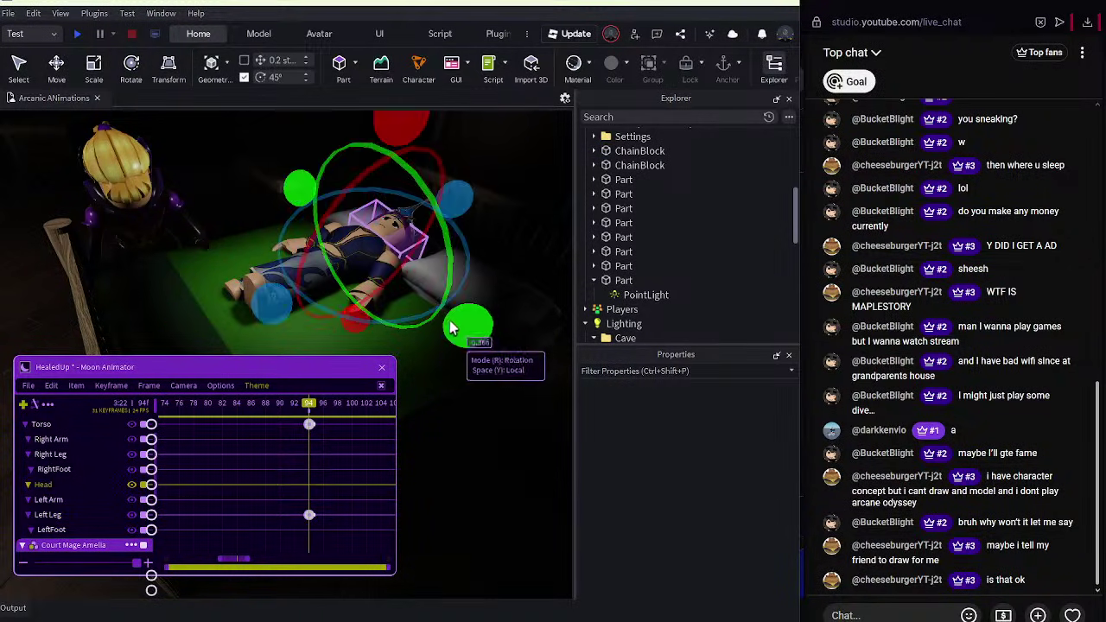
click(176, 406)
key(space)
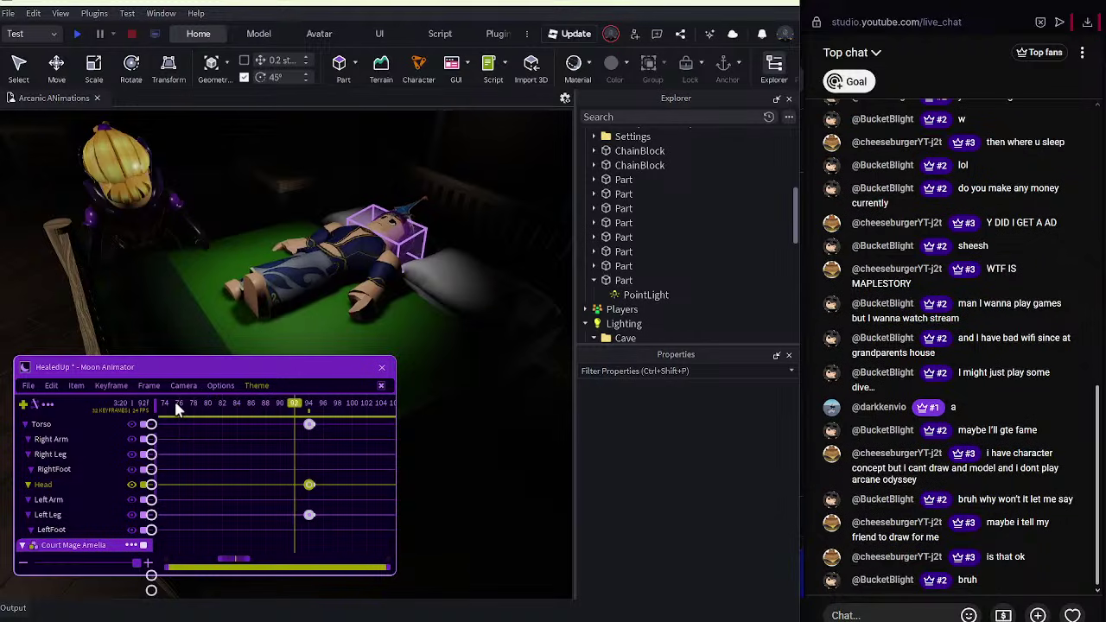
Rotate Princess Selene's right leg slightly and adjust its position at frame 94.
key(a)
click(391, 287)
drag(403, 165, 389, 140)
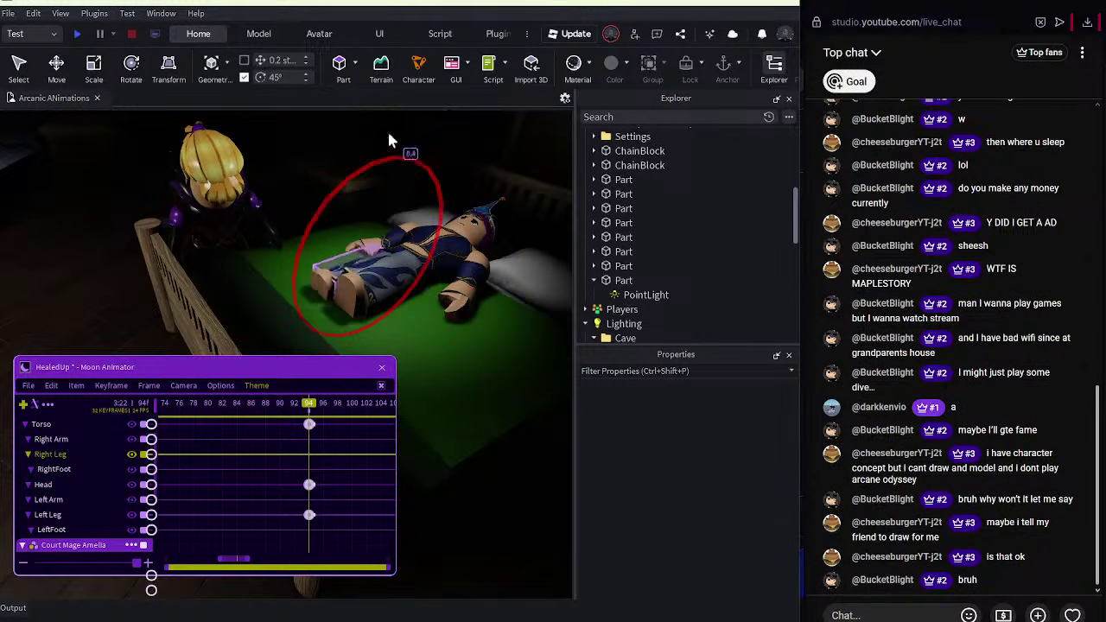
key(r)
drag(380, 192, 381, 184)
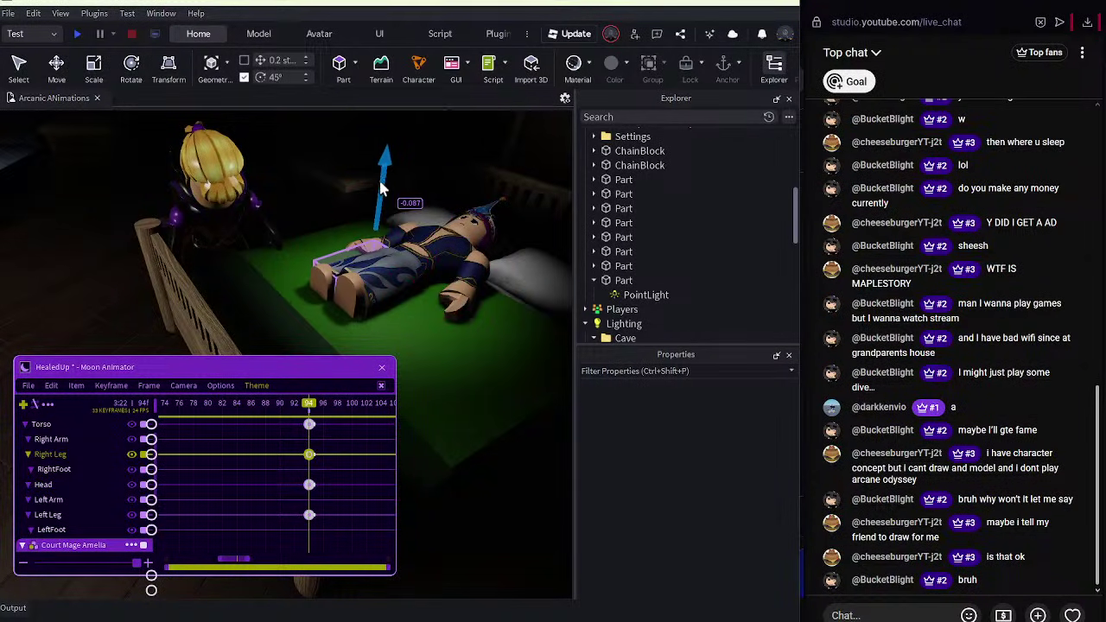
Nudge Princess Selene's left leg along its length at frame 94 and replay the movement.
click(426, 247)
drag(450, 240, 456, 237)
drag(280, 406, 158, 396)
key(space)
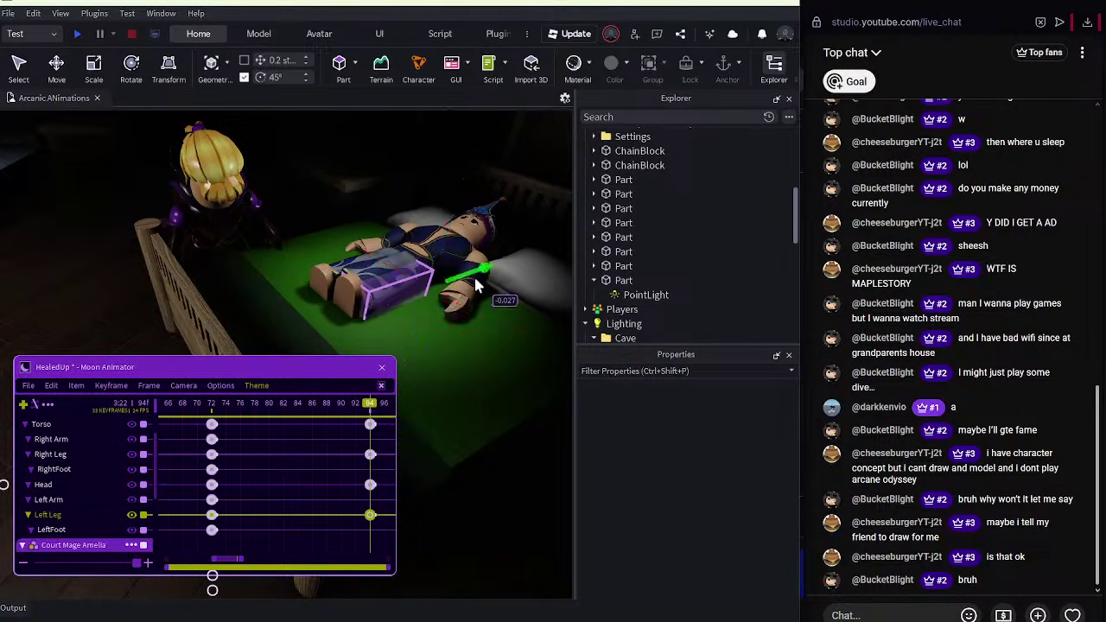
Rotate both of Princess Selene's arms slightly at frame 94 and play the animation to check them.
click(462, 281)
key(r)
click(380, 233)
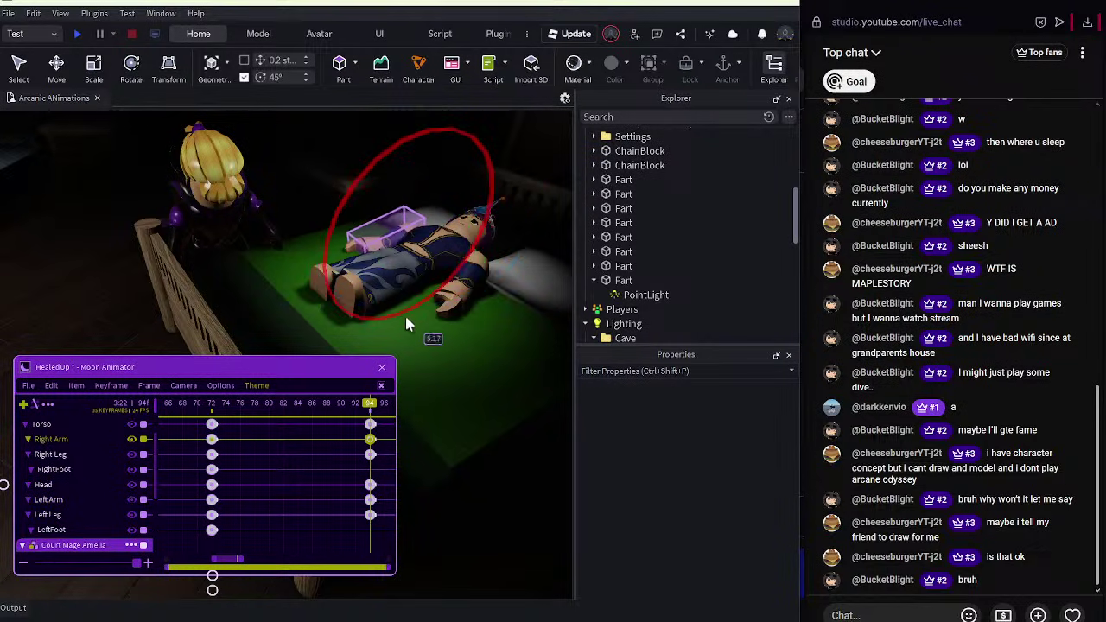
click(465, 292)
drag(413, 334, 381, 338)
drag(365, 405, 211, 410)
key(space)
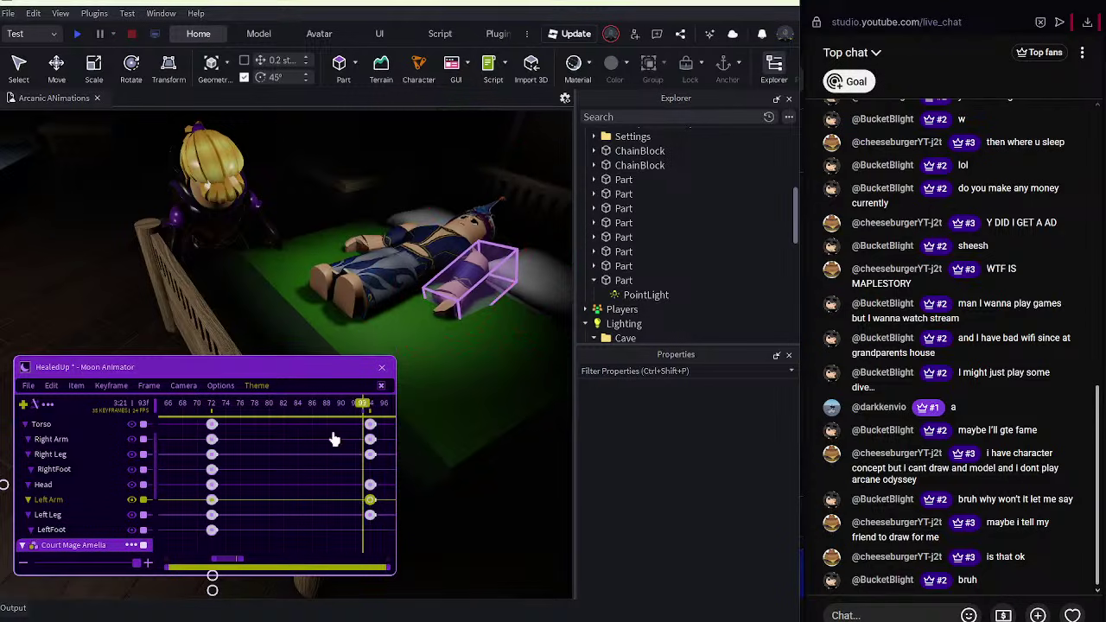
Move Princess Selene's torso keyframe to frame 90, and shift it with her frame 94 keyframes three frames later.
click(370, 424)
drag(370, 424, 338, 424)
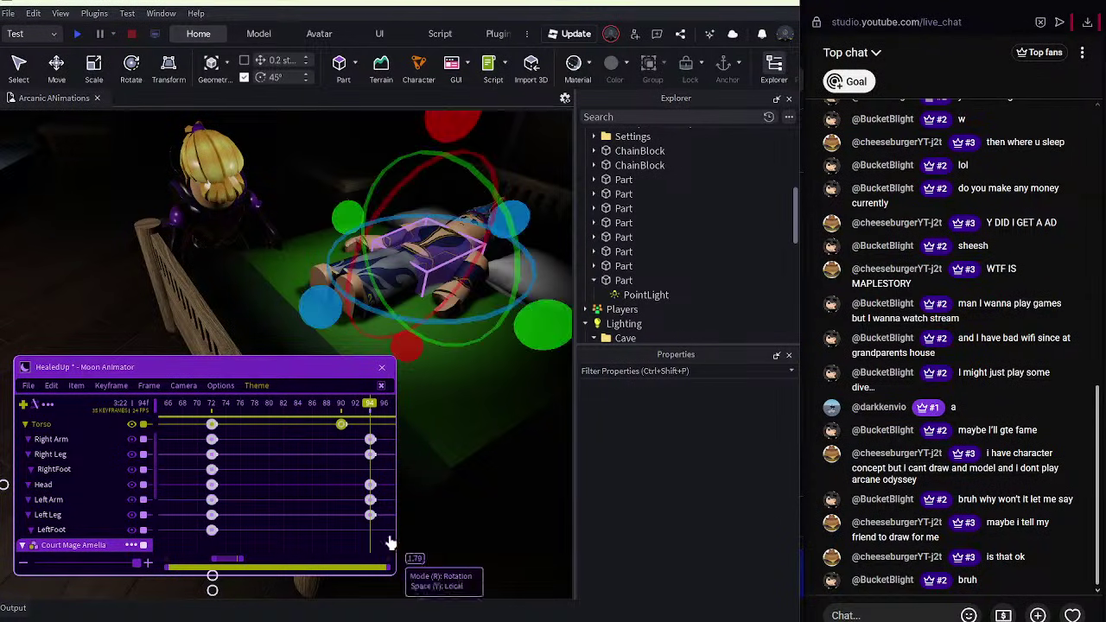
drag(387, 535, 294, 414)
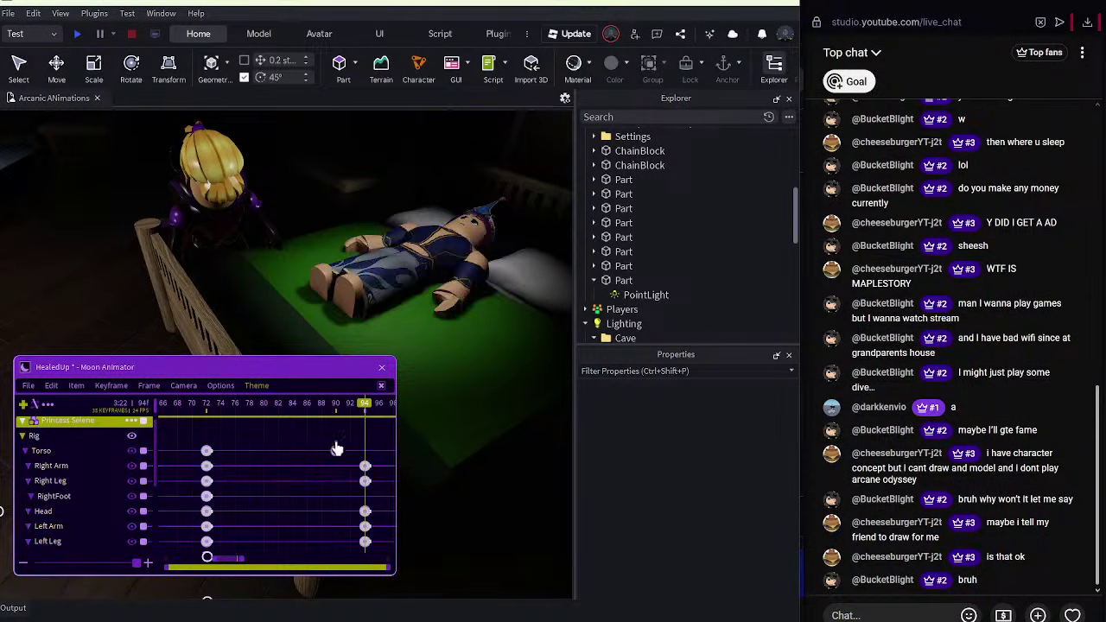
drag(338, 447, 344, 560)
drag(240, 512, 263, 513)
Replay the retimed movement twice from around frame 72.
drag(292, 403, 157, 429)
key(space)
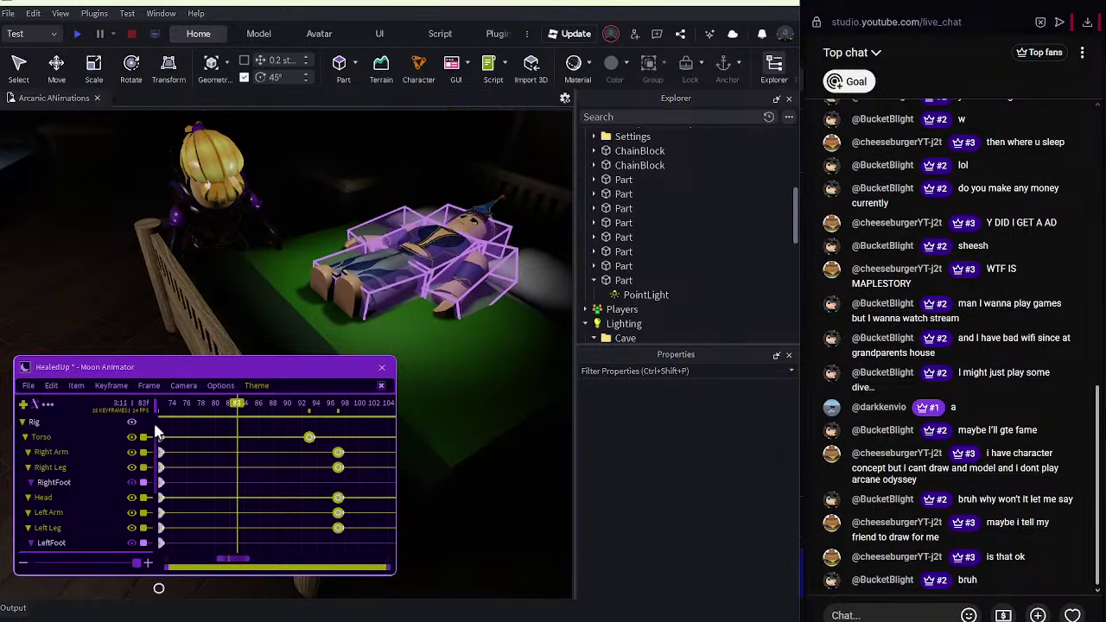
drag(251, 404, 152, 422)
key(space)
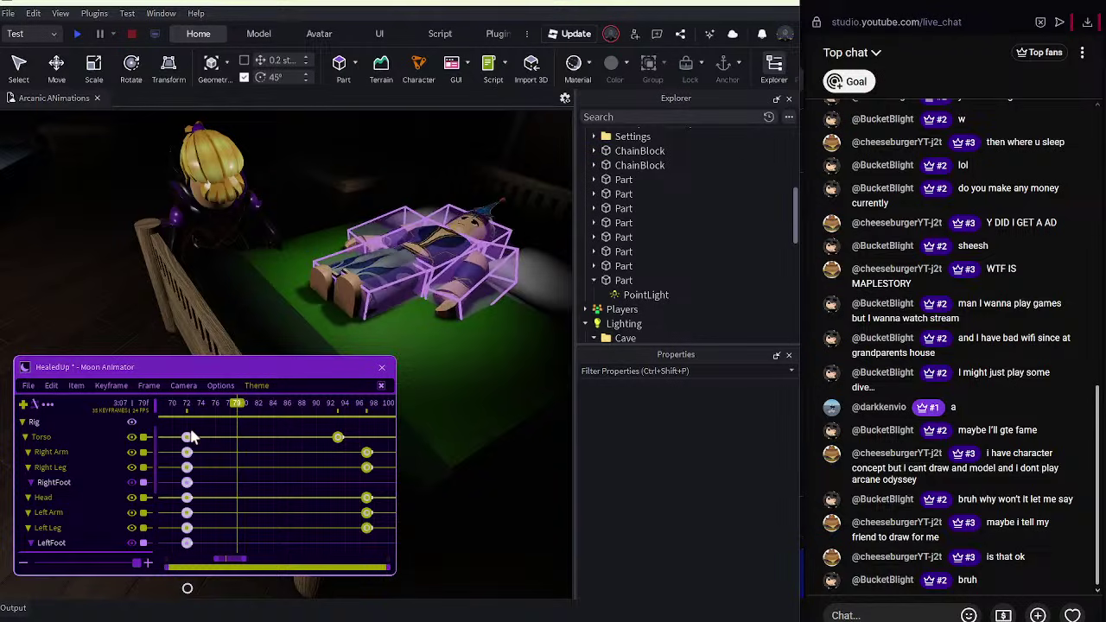
Move Princess Selene's head keyframe to frame 102.
click(471, 242)
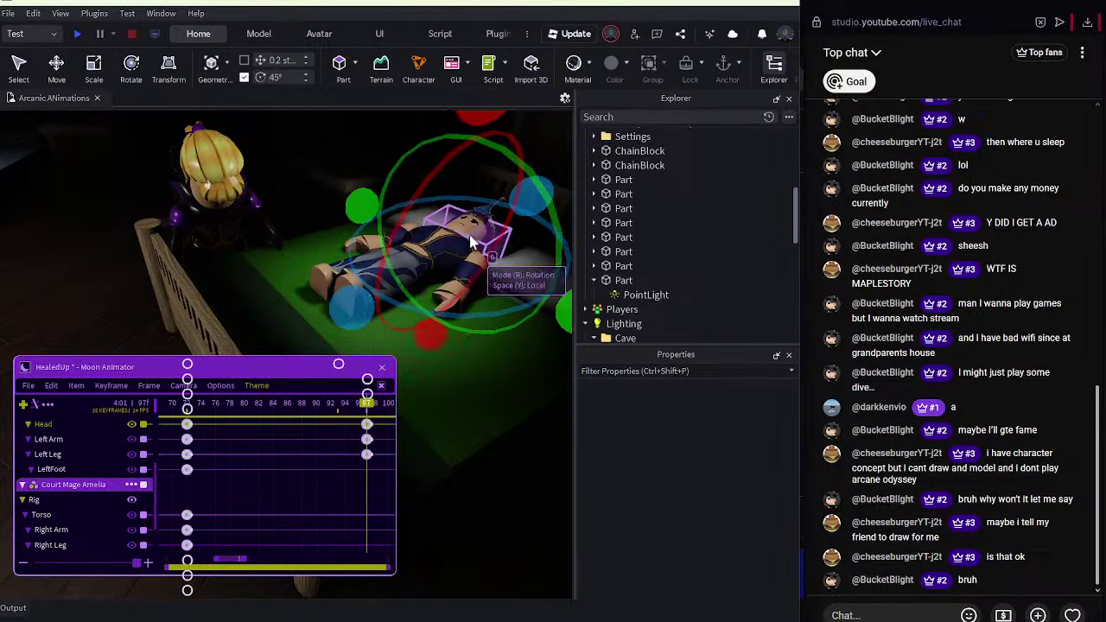
scroll(342, 472, up, 3)
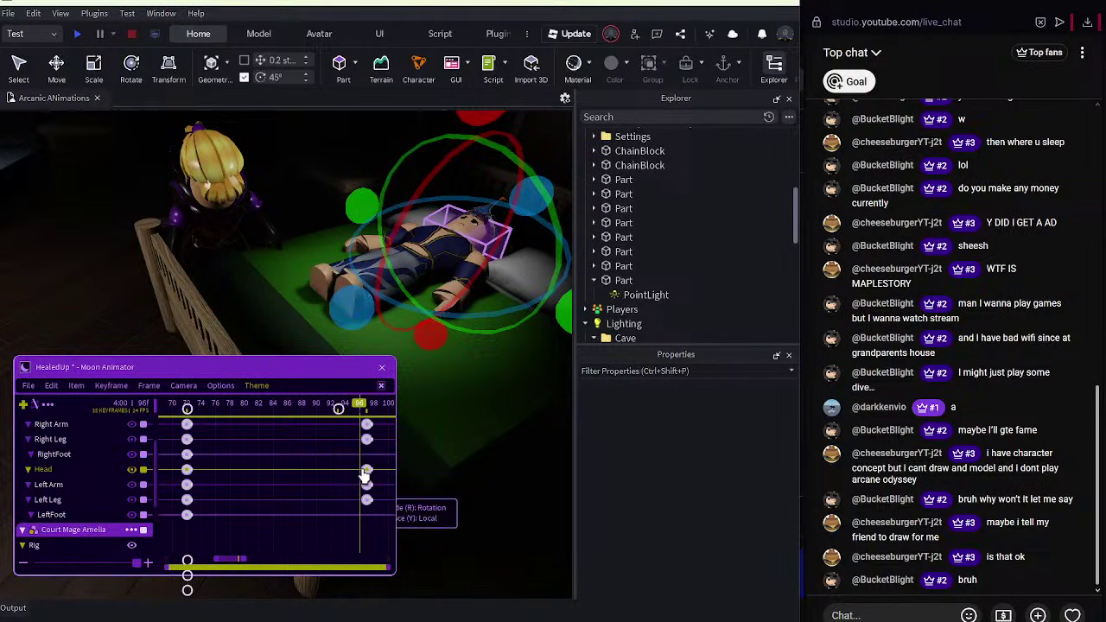
drag(366, 473, 318, 470)
Adjust Court Mage Amelia's torso at frame 91 to keyframe a subtle pose change.
drag(303, 407, 295, 433)
click(185, 250)
click(220, 227)
right_drag(219, 226, 371, 336)
key(w)
drag(386, 335, 386, 323)
right_drag(386, 322, 415, 266)
drag(414, 248, 410, 227)
drag(254, 123, 279, 130)
drag(392, 244, 302, 213)
Turn and tilt Court Mage Amelia's head at frame 97.
drag(297, 408, 337, 408)
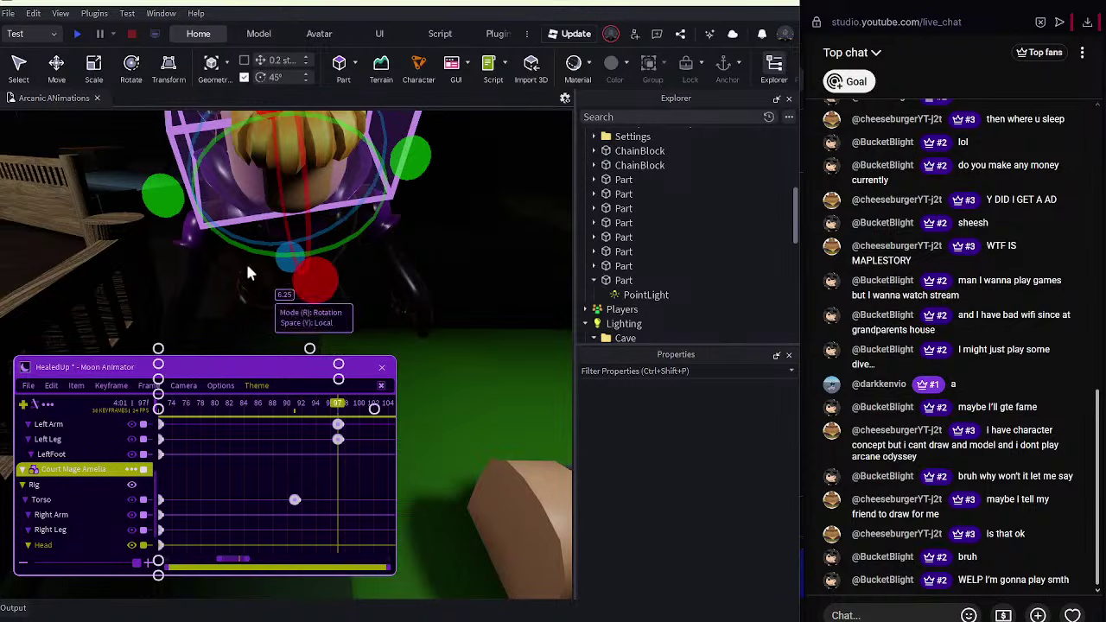
drag(166, 199, 194, 234)
drag(278, 262, 274, 256)
drag(349, 262, 354, 240)
drag(173, 224, 190, 234)
drag(305, 275, 296, 272)
drag(396, 224, 411, 240)
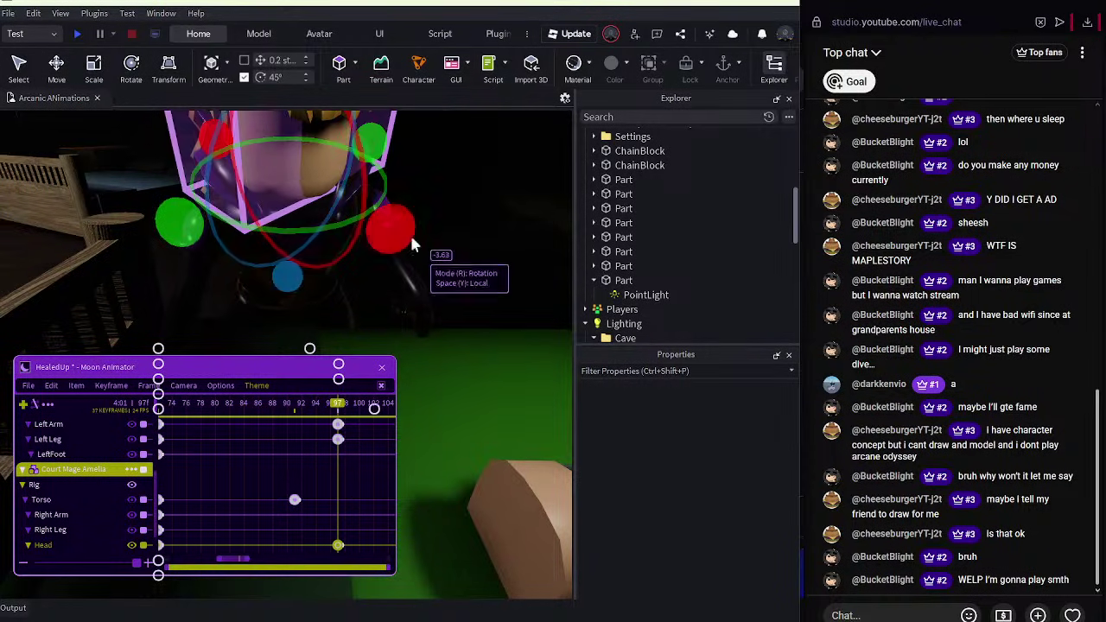
Rotate Court Mage Amelia's left arm at frame 98.
mouse_move(338, 406)
mouse_down()
mouse_move(288, 421)
mouse_move(170, 428)
mouse_move(276, 400)
mouse_move(343, 403)
mouse_up()
click(378, 287)
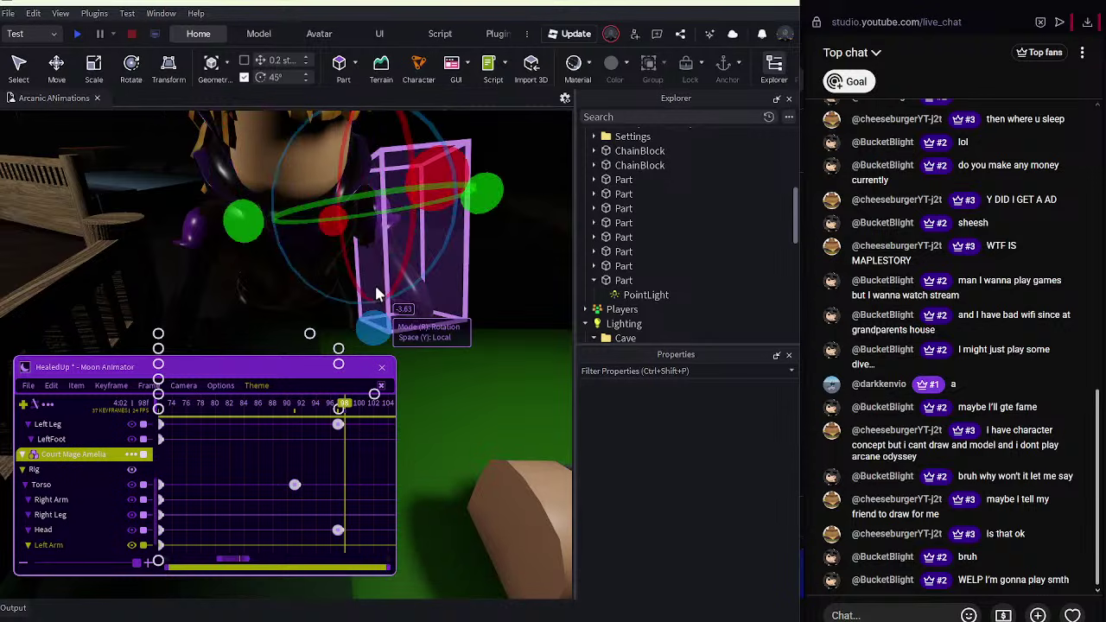
right_drag(393, 289, 394, 290)
drag(498, 128, 335, 263)
drag(268, 159, 279, 241)
Shift Court Mage Amelia's torso and rotate her right arm slightly at frame 98.
click(273, 201)
key(r)
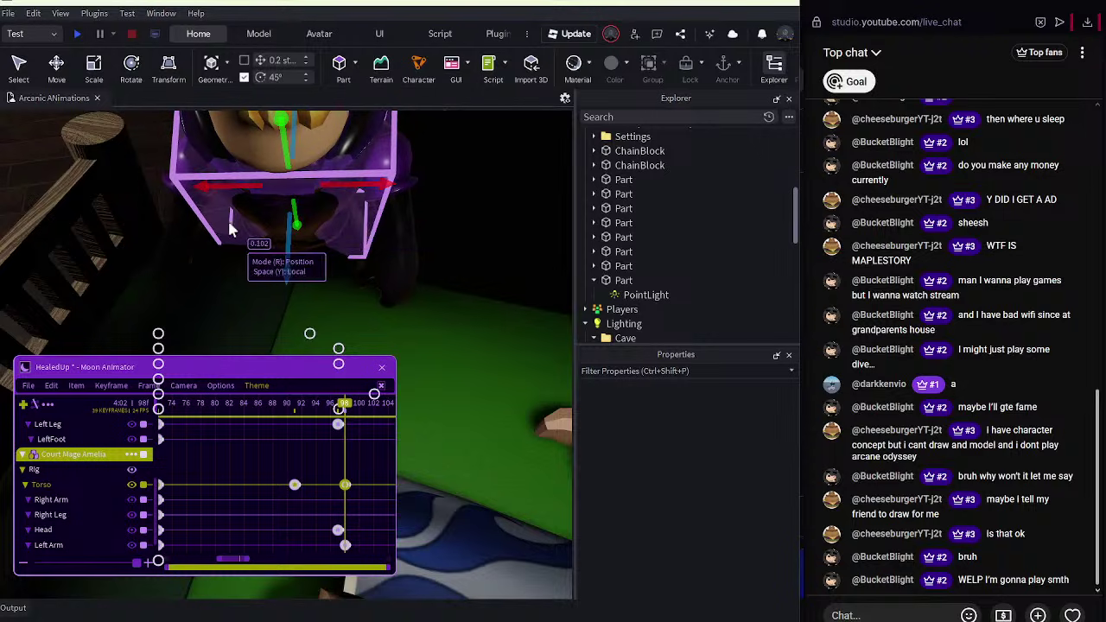
click(143, 208)
key(r)
drag(145, 206, 146, 235)
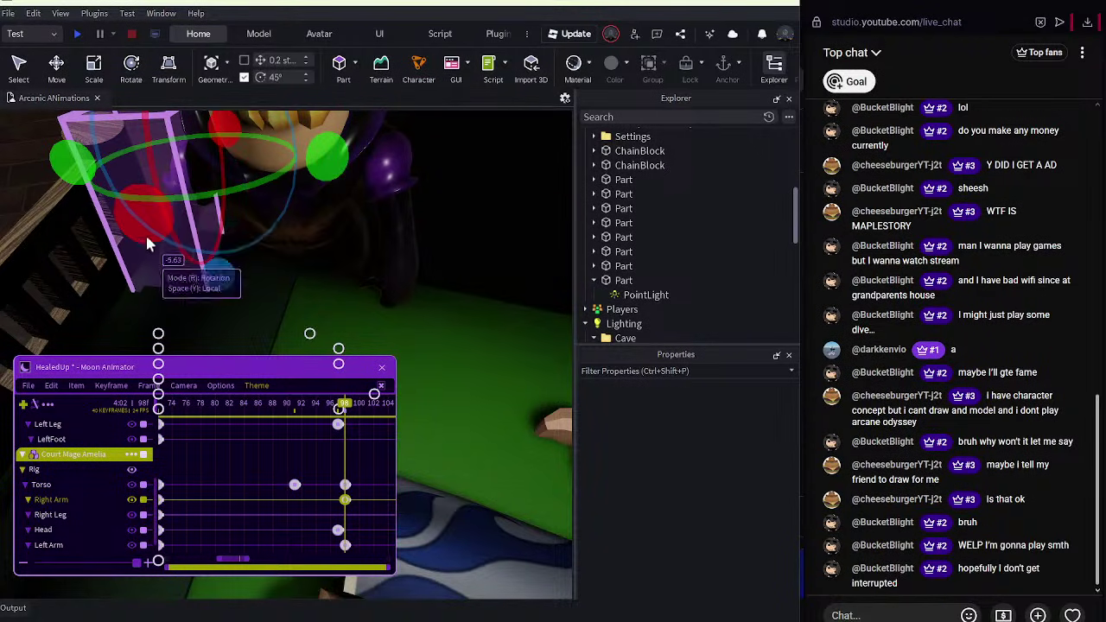
Rotate Court Mage Amelia's right arm further around several axes at frame 98 to refine its pose.
right_drag(312, 225, 312, 227)
drag(477, 155, 422, 130)
drag(352, 286, 338, 283)
drag(475, 189, 469, 215)
drag(321, 291, 323, 302)
Delete Court Mage Amelia's torso keyframe at frame 98 and replay the animation.
click(344, 485)
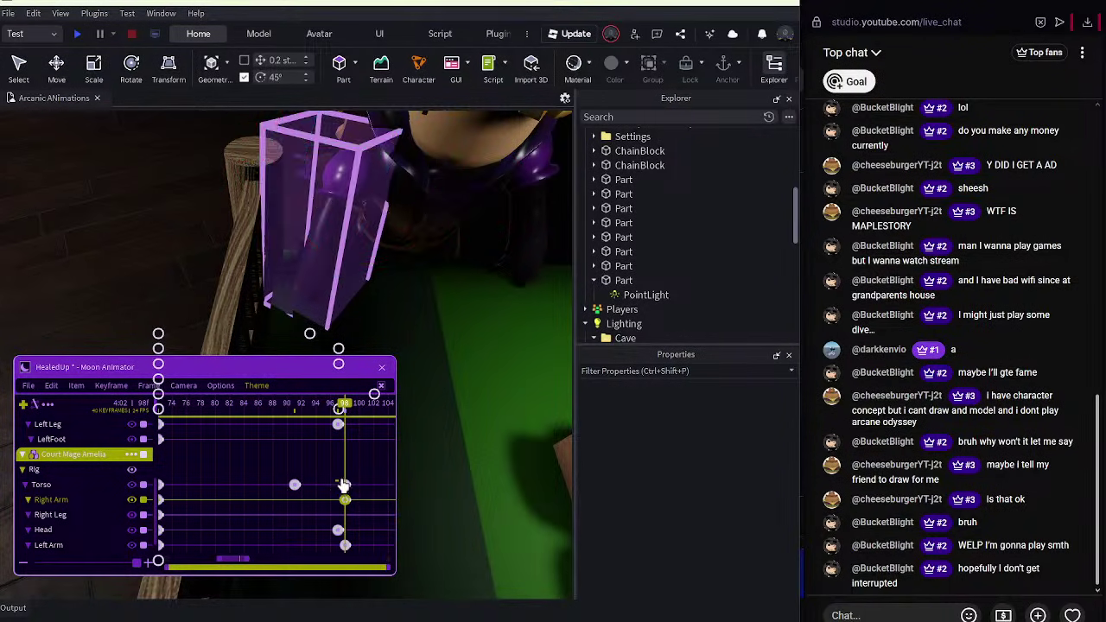
key(Delete)
drag(346, 406, 154, 410)
key(space)
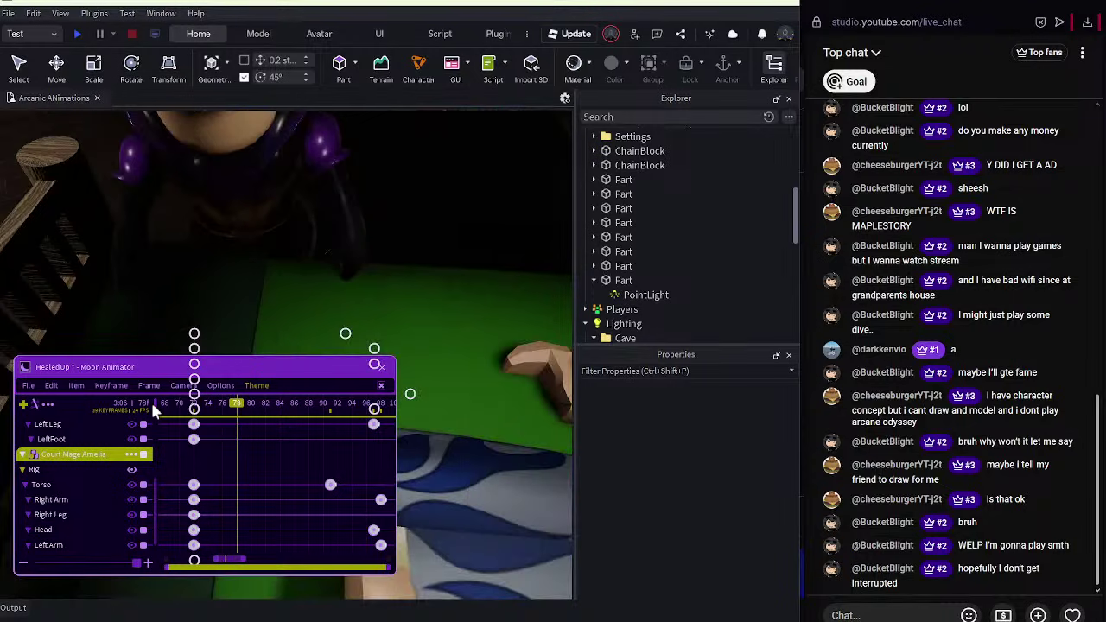
Scrub and replay the section after frame 72 from different views to examine the timing of Court Mage Amelia's movement.
drag(289, 406, 353, 410)
middle_drag(292, 424, 237, 430)
click(184, 410)
key(space)
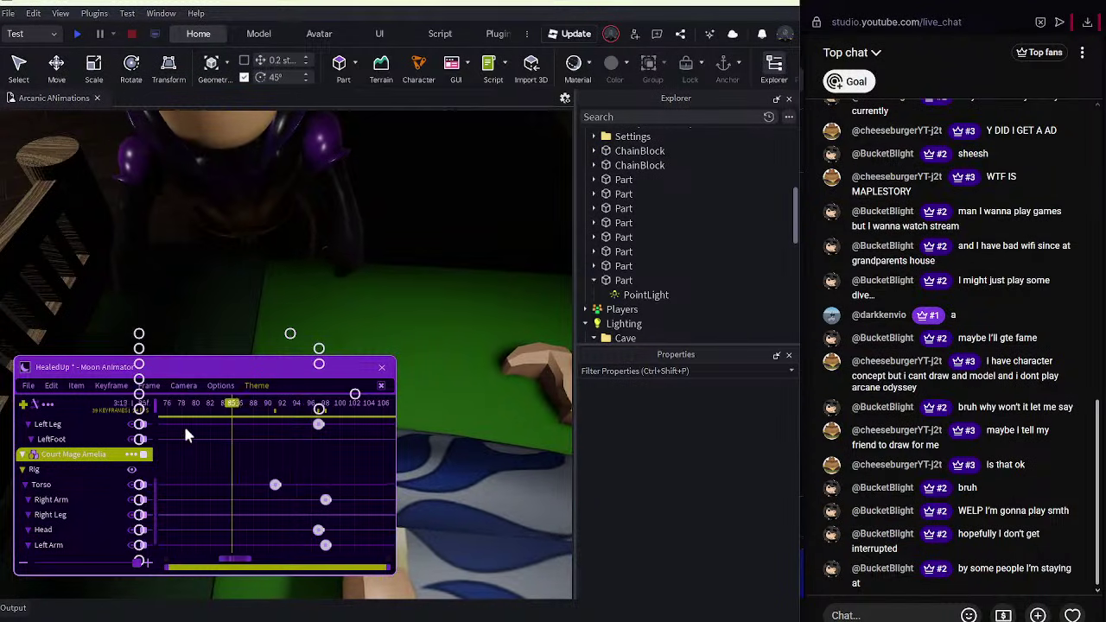
right_drag(316, 323, 317, 324)
drag(325, 406, 190, 404)
key(space)
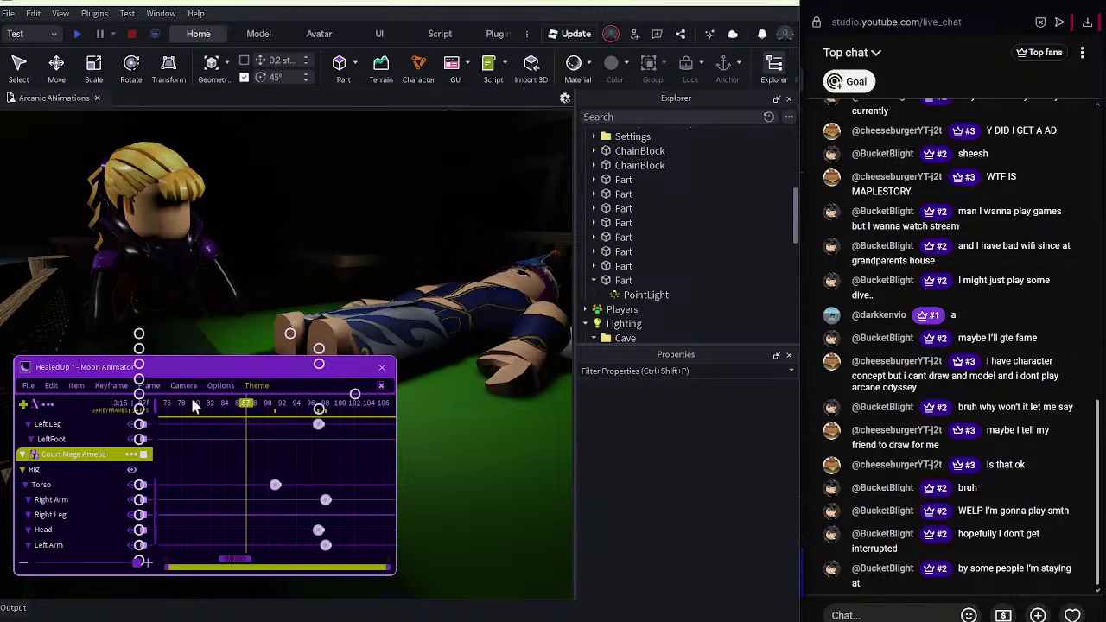
drag(270, 402, 134, 413)
key(space)
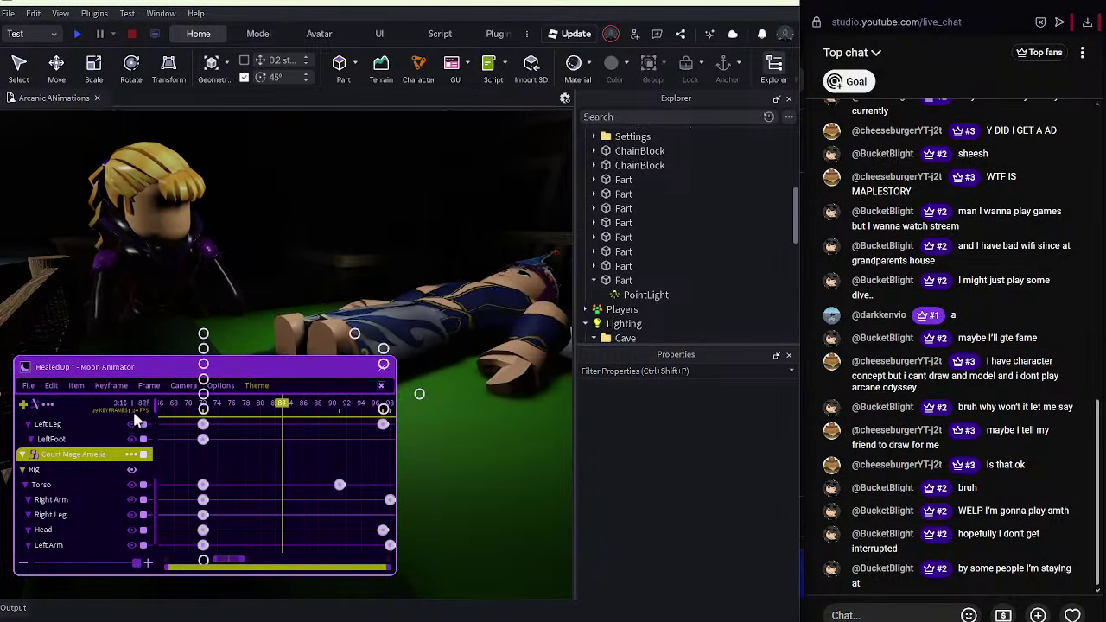
Shift Court Mage Amelia's torso, head and arm keyframes nine frames earlier, with the torso keyframe at frame 82.
drag(291, 446, 325, 551)
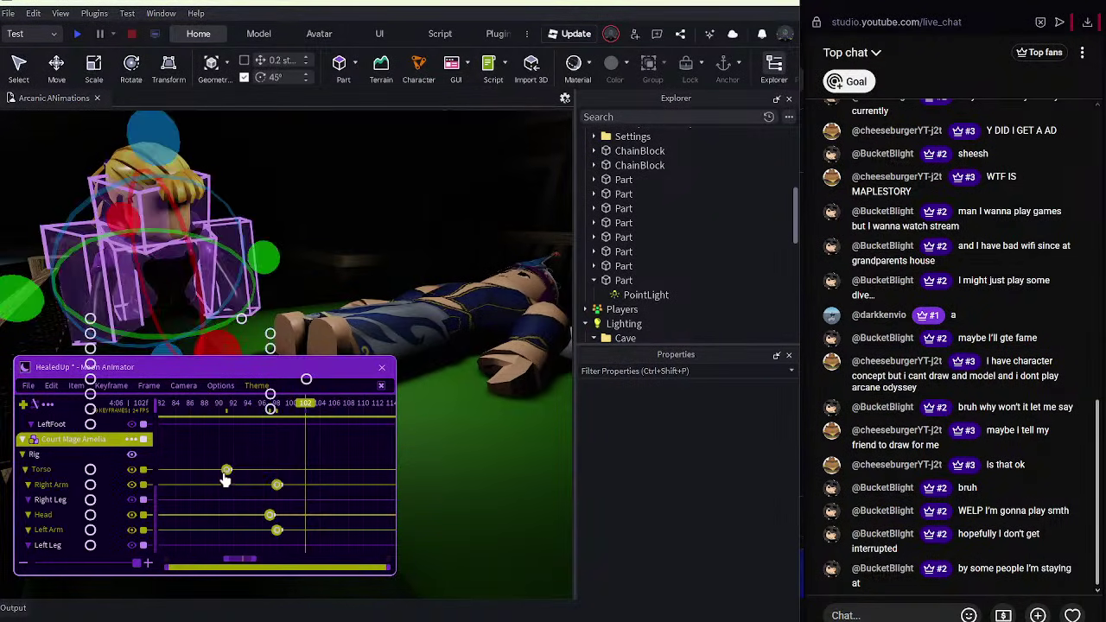
mouse_move(227, 470)
mouse_down()
mouse_move(173, 470)
mouse_move(220, 484)
mouse_up()
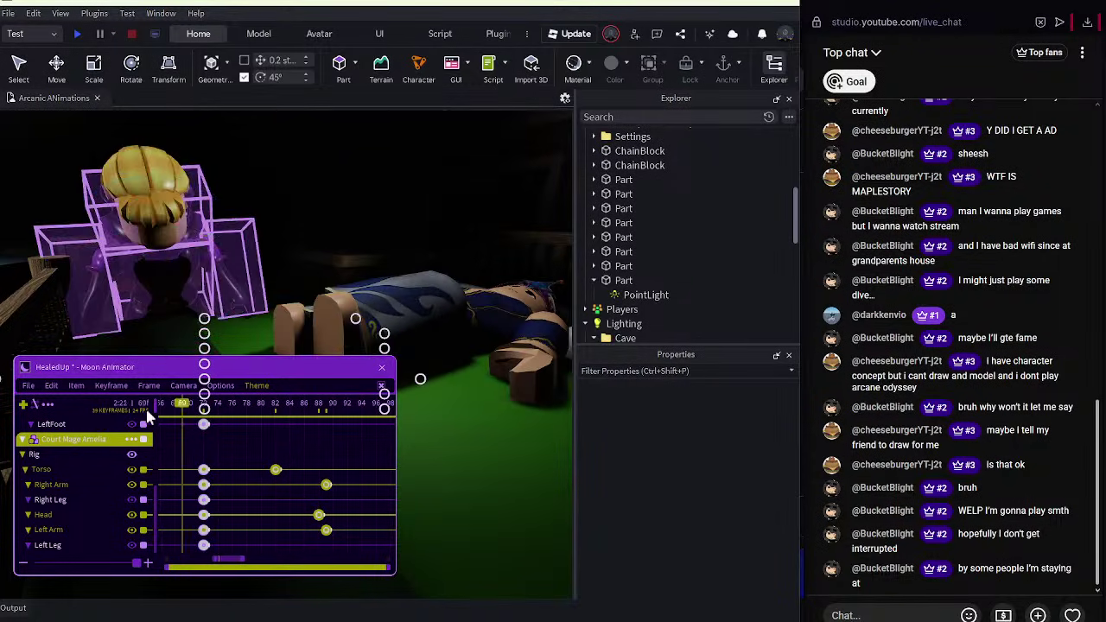
middle_drag(400, 422, 234, 482)
Add keyframes for all of Princess Selene's rig parts at frame 102.
right_drag(222, 484, 283, 433)
click(435, 259)
scroll(430, 243, up, 4)
right_drag(431, 245, 423, 260)
drag(282, 408, 253, 412)
scroll(36, 485, up, 3)
click(76, 426)
key(equal)
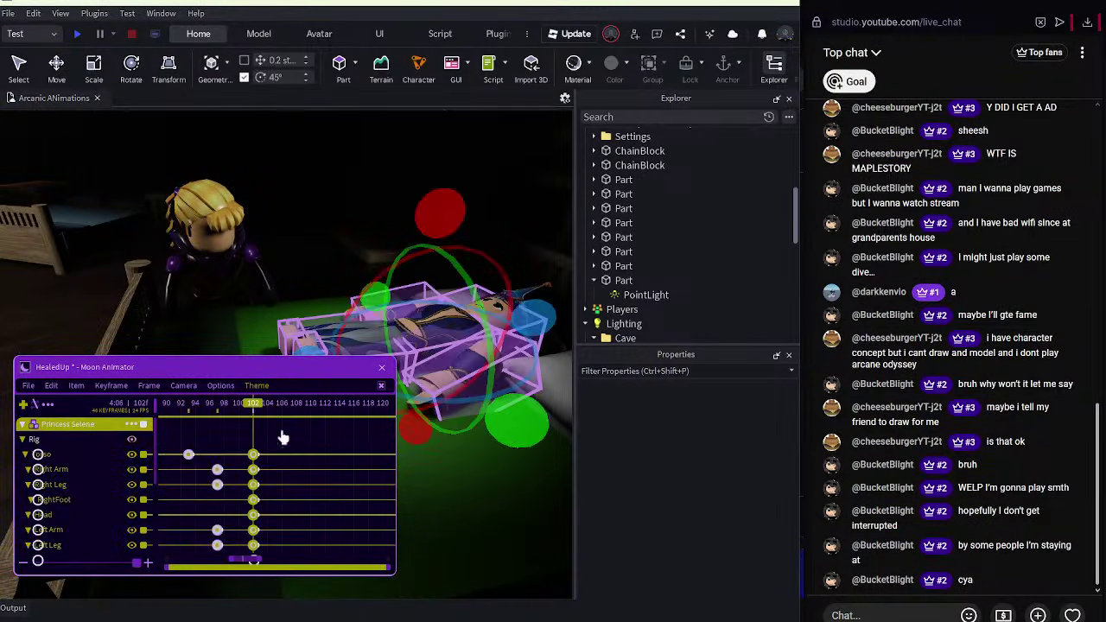
key(alt+Tab)
click(721, 619)
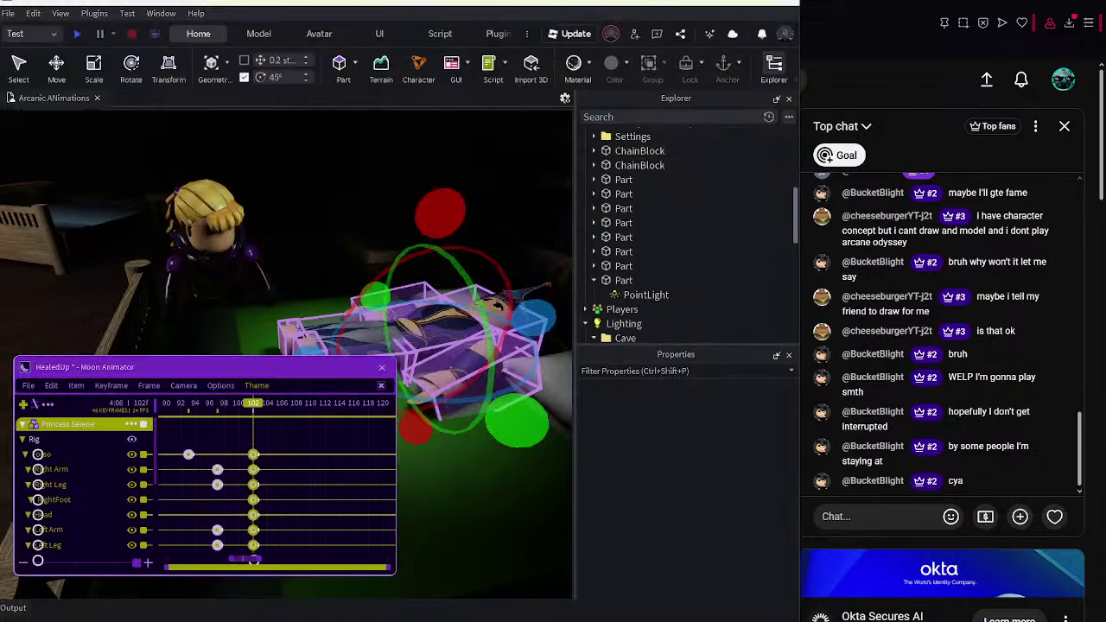
key(alt+Tab)
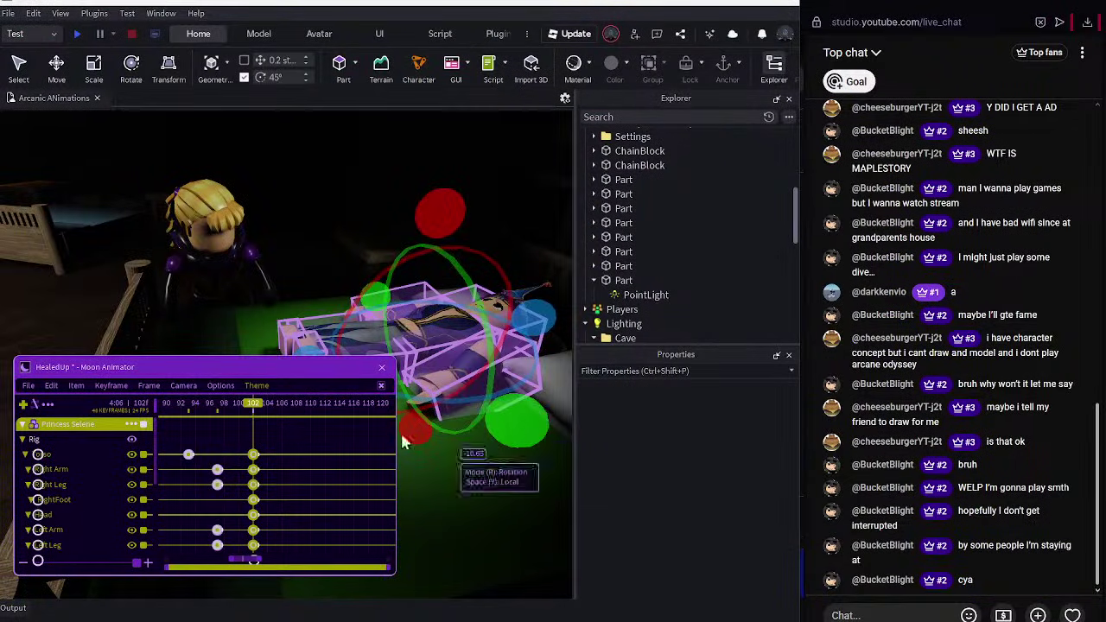
Replay the animation up to frame 102 and save the HealedUp animation file.
drag(320, 408, 145, 444)
key(space)
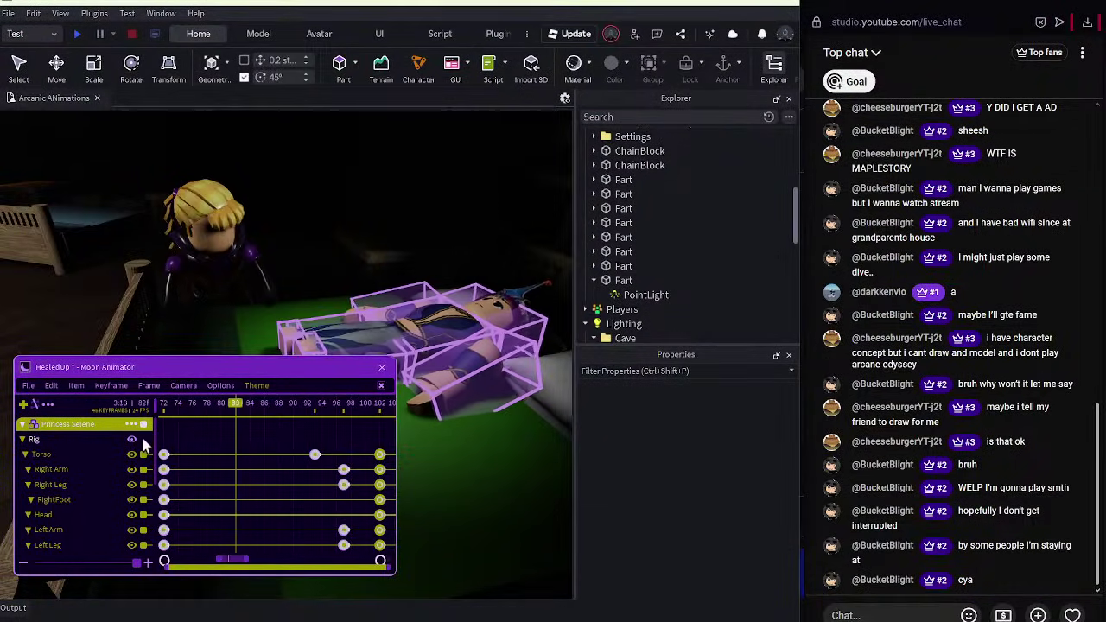
click(25, 389)
click(43, 430)
click(132, 236)
scroll(131, 236, up, 2)
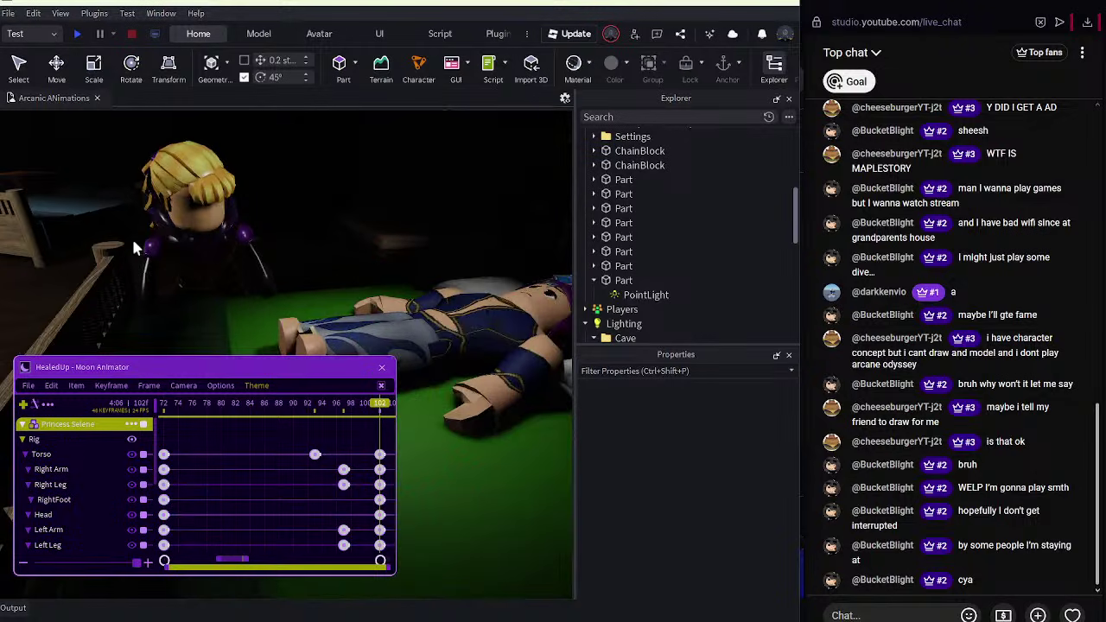
click(29, 388)
click(31, 403)
Add keyframes for all of Court Mage Amelia's rig parts at frame 102.
scroll(363, 221, down, 2)
right_drag(363, 221, 365, 221)
scroll(317, 214, up, 1)
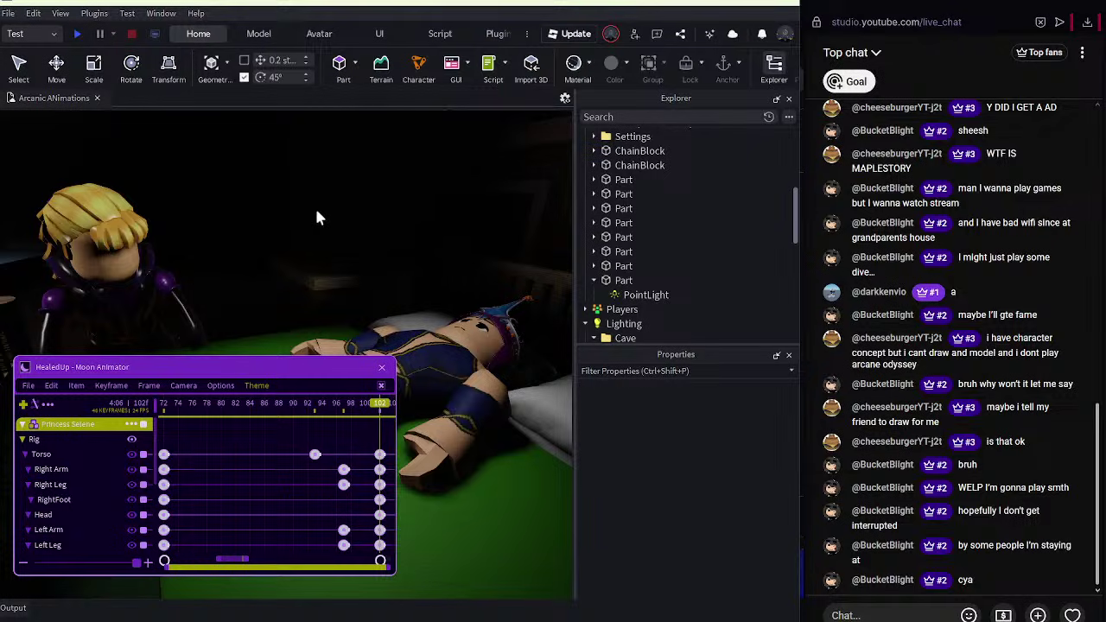
drag(293, 413, 145, 438)
key(space)
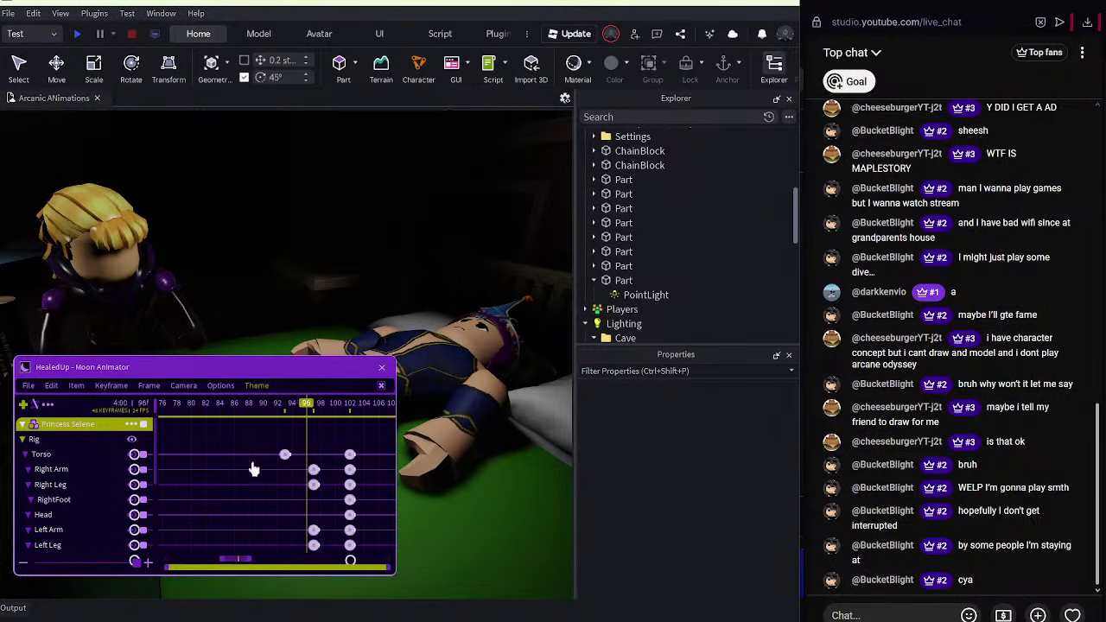
drag(343, 415, 262, 445)
click(157, 323)
scroll(61, 487, down, 4)
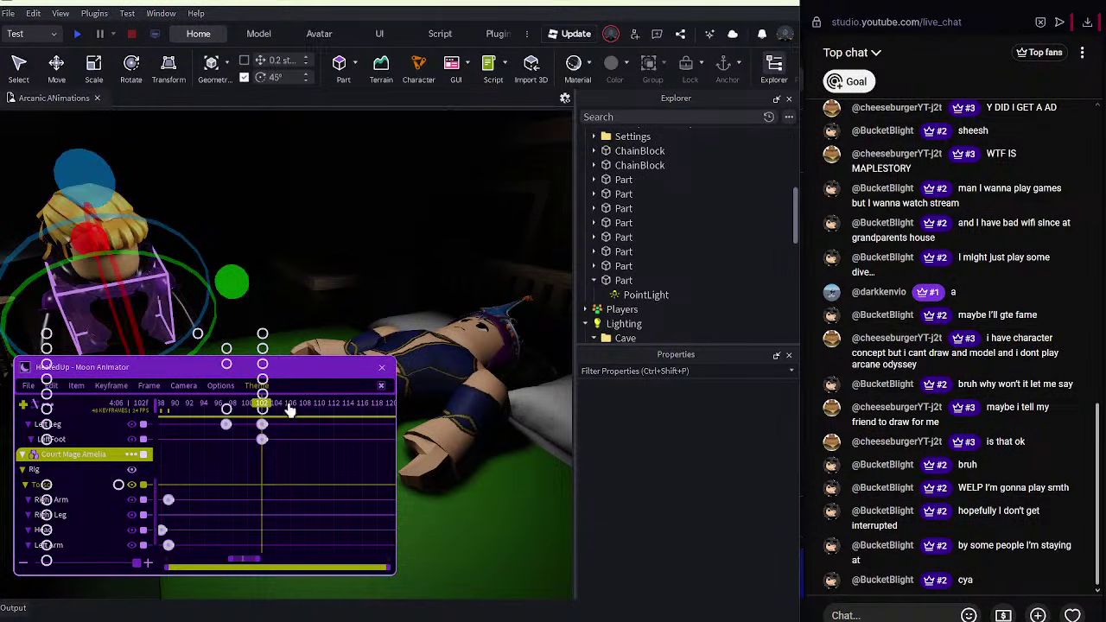
drag(290, 409, 262, 439)
click(84, 472)
key(equal)
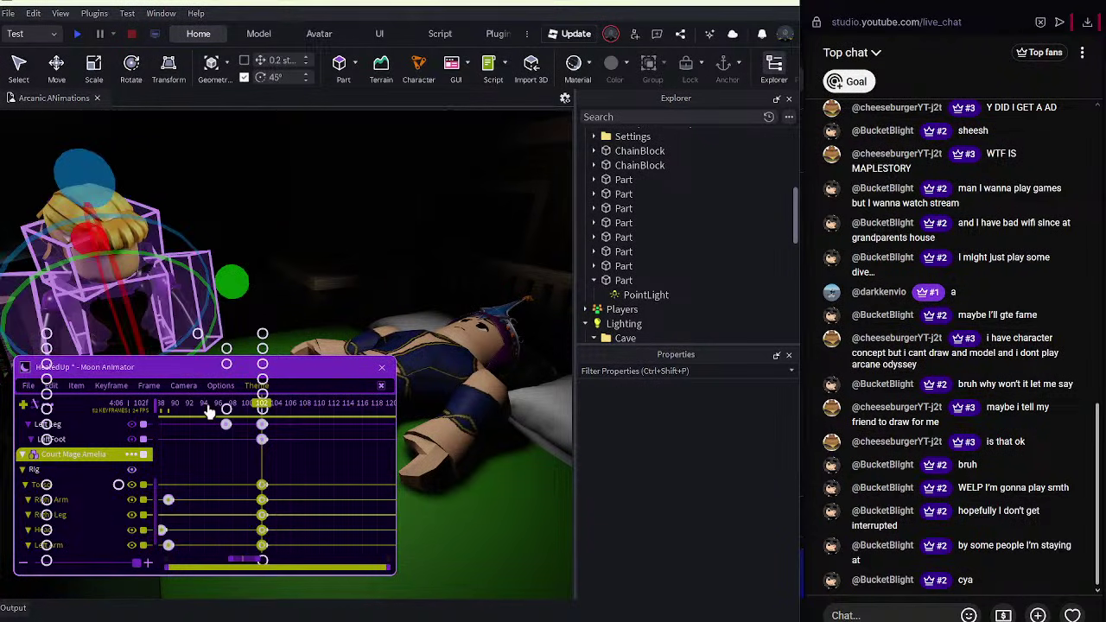
Replay the section after frame 72 and save the animation with Court Mage Amelia's new keyframes.
drag(208, 410, 129, 408)
key(space)
click(30, 387)
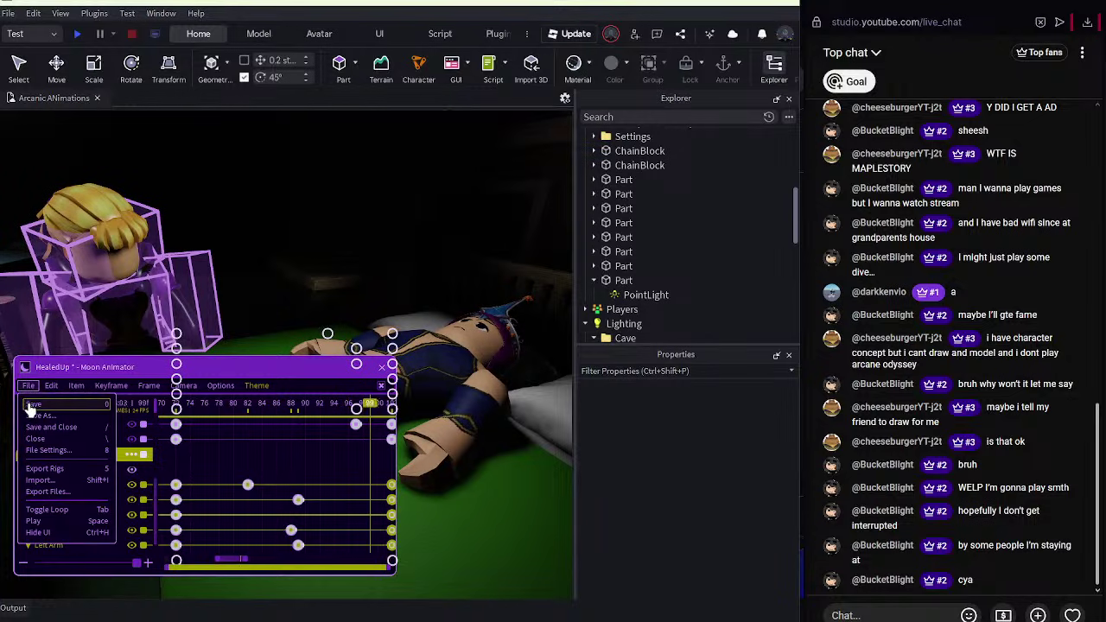
click(30, 407)
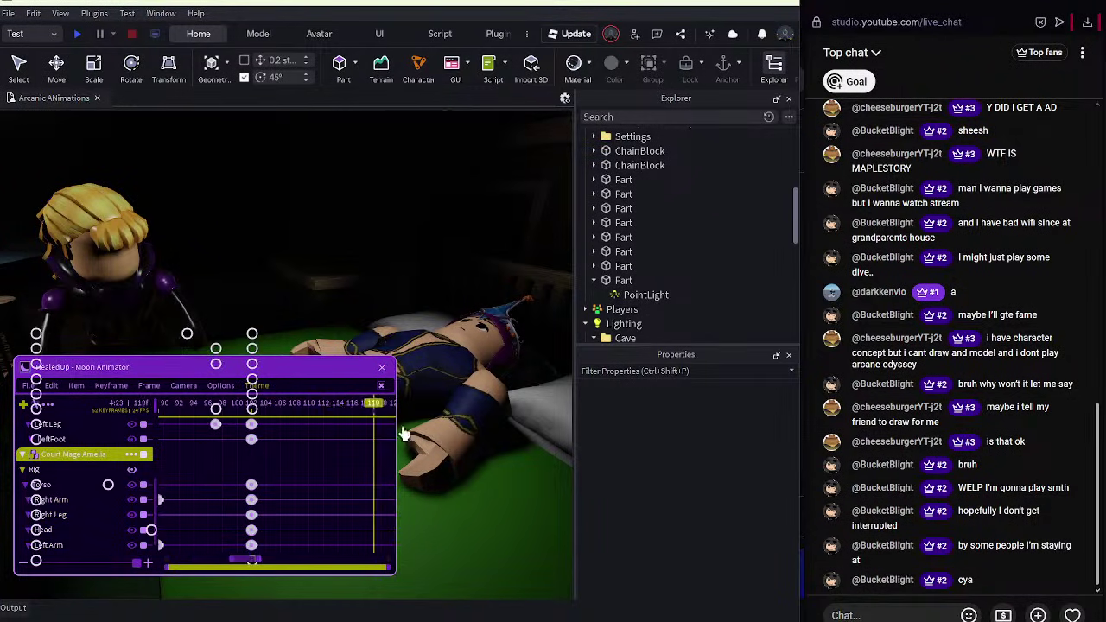
Rotate Court Mage Amelia's torso slightly and place the new torso keyframe at frame 125.
right_drag(410, 222, 341, 236)
click(319, 293)
click(341, 235)
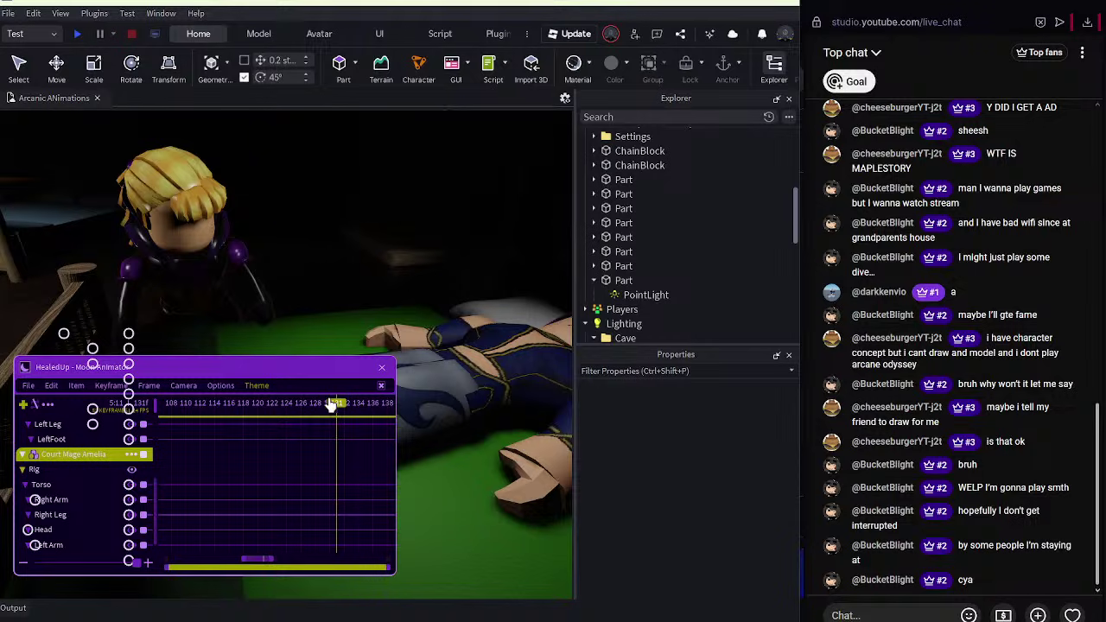
drag(334, 402, 148, 417)
key(space)
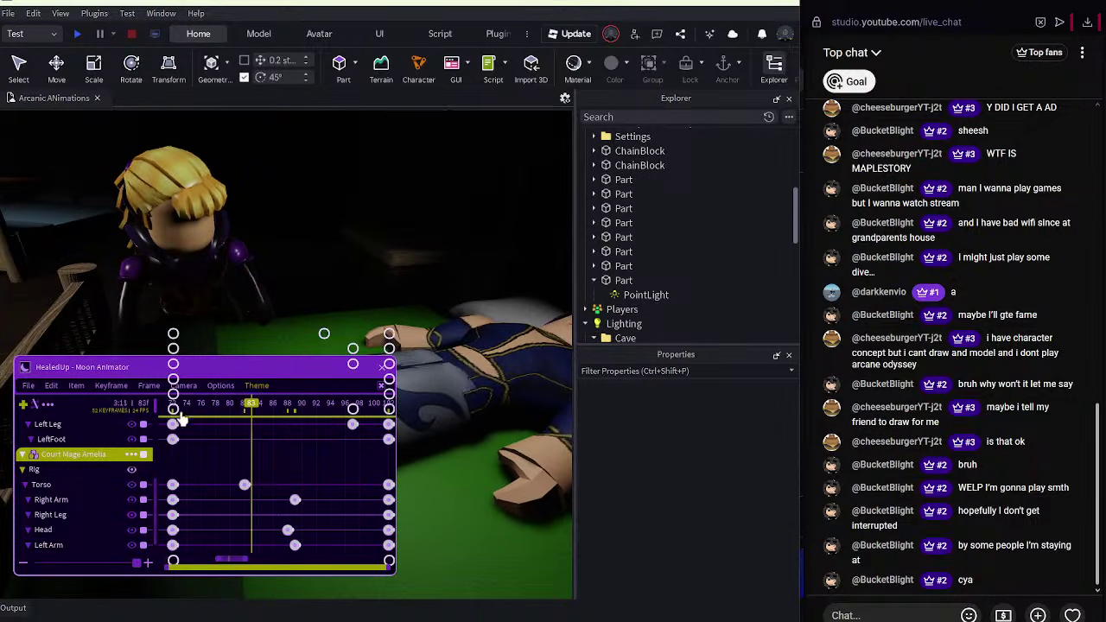
click(370, 432)
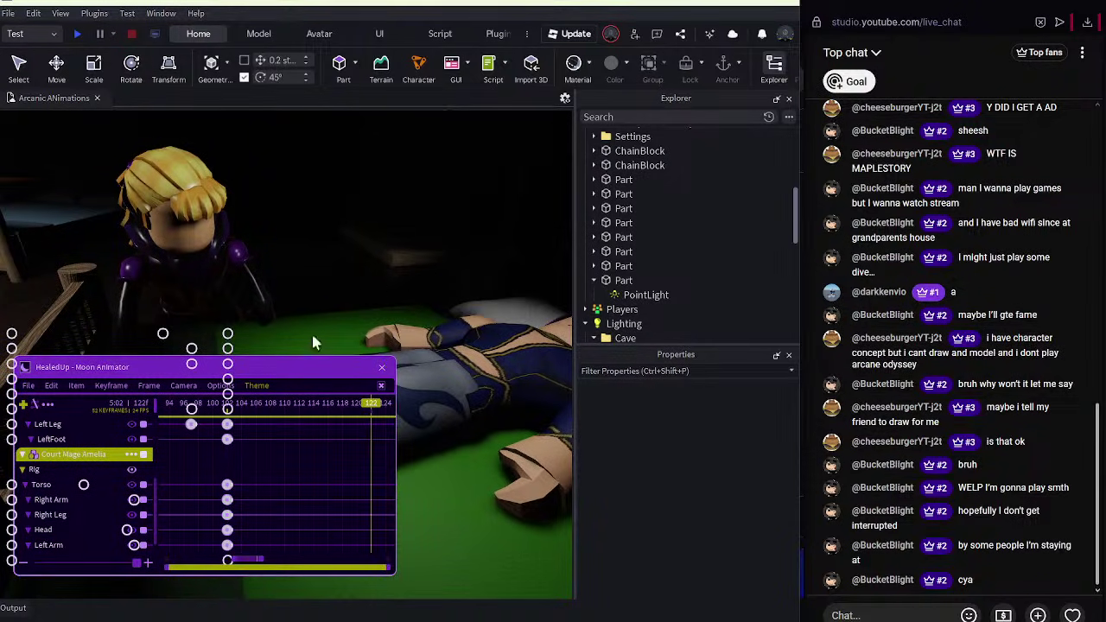
click(209, 278)
drag(152, 144, 161, 146)
click(370, 191)
drag(307, 404, 371, 403)
click(364, 486)
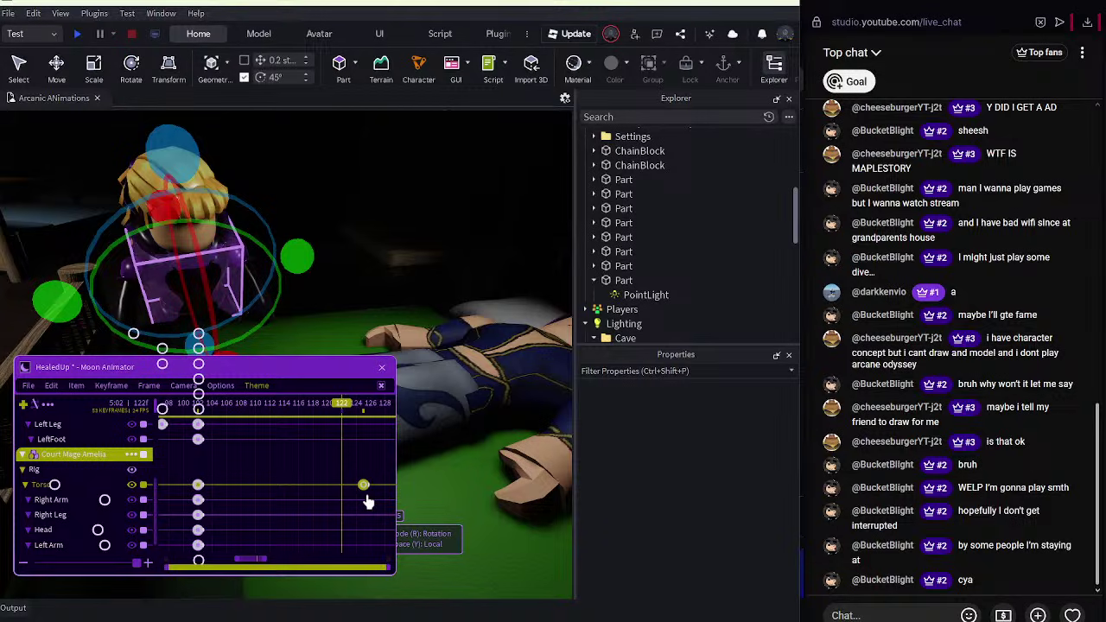
Save the animation and replay the torso movement from frame 102.
click(28, 385)
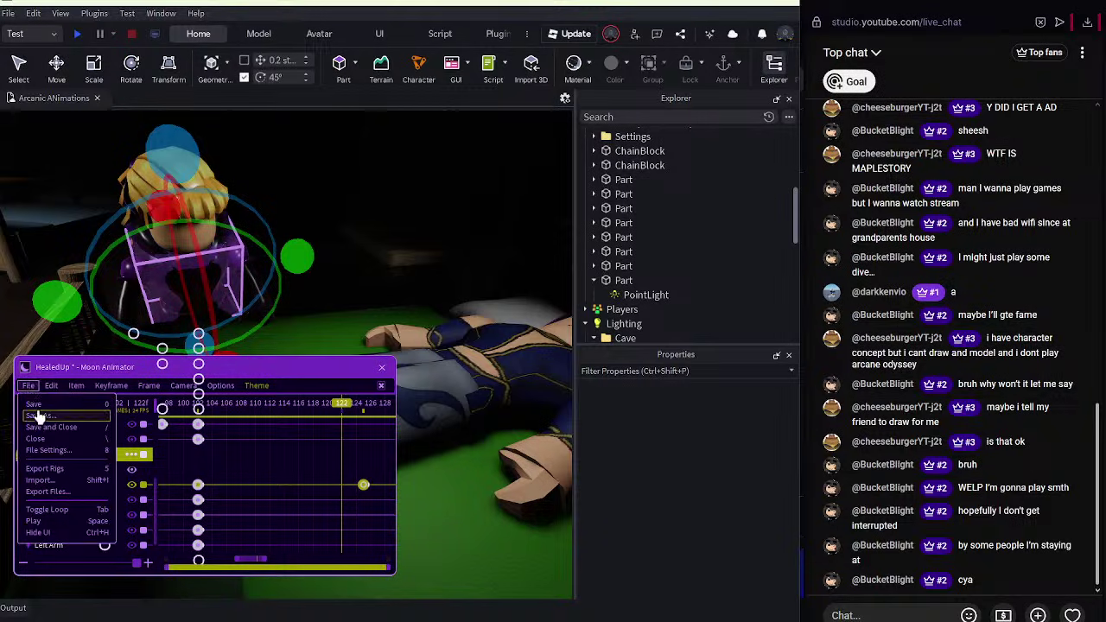
click(38, 418)
click(163, 430)
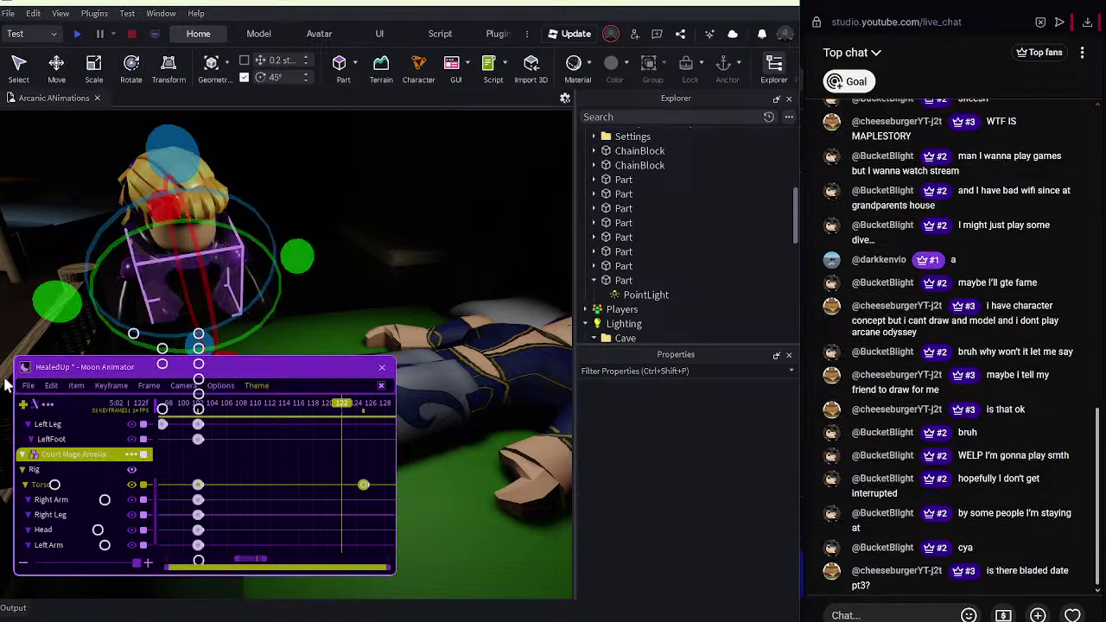
click(30, 386)
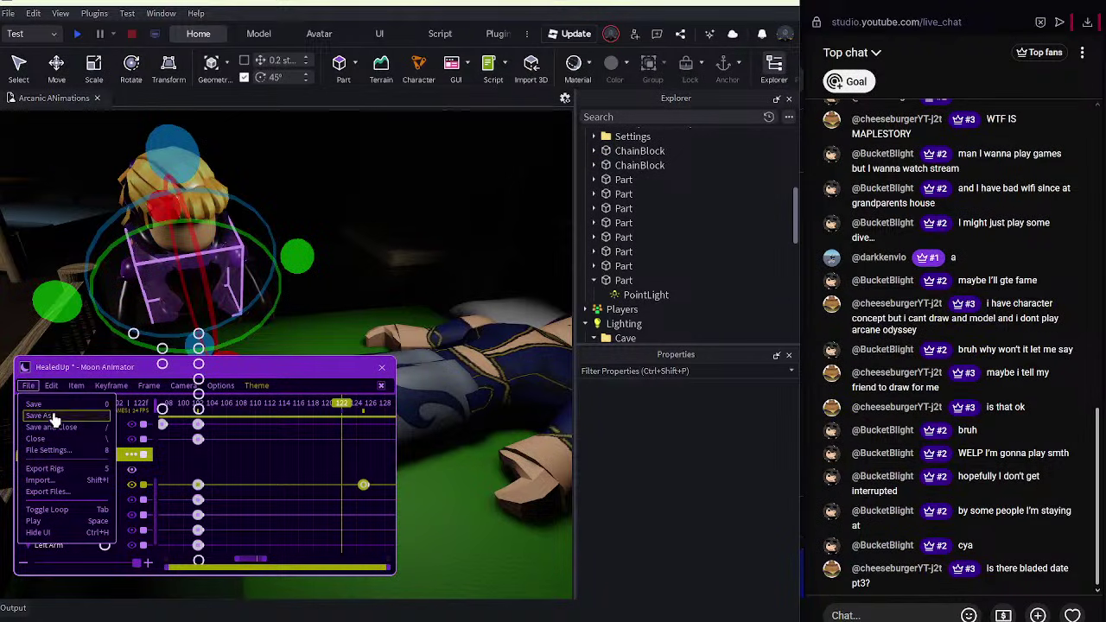
click(33, 404)
click(198, 404)
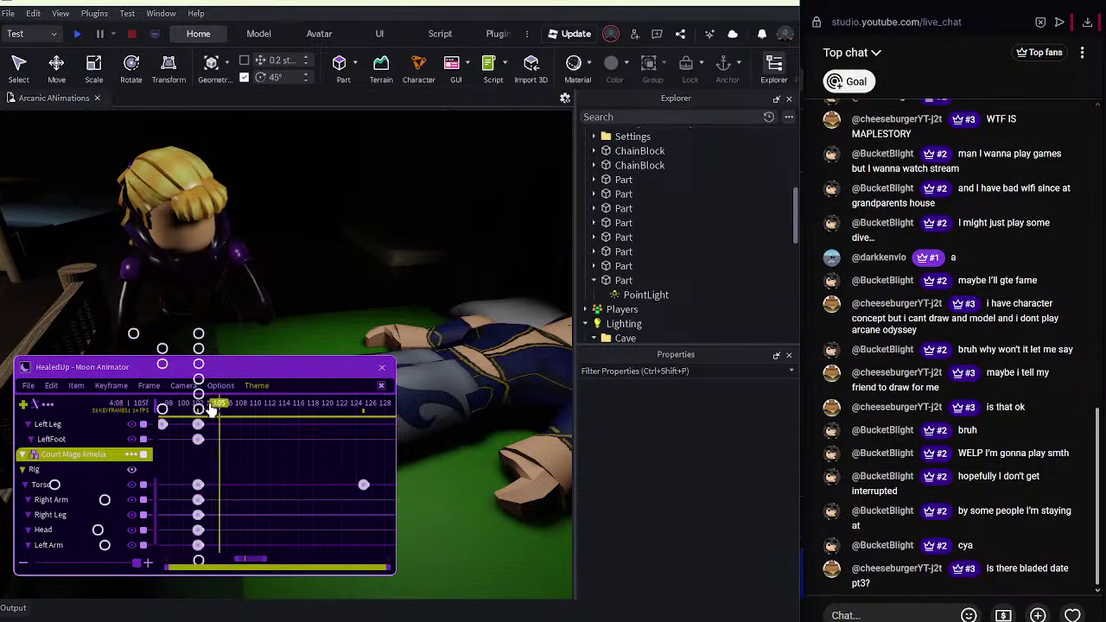
key(space)
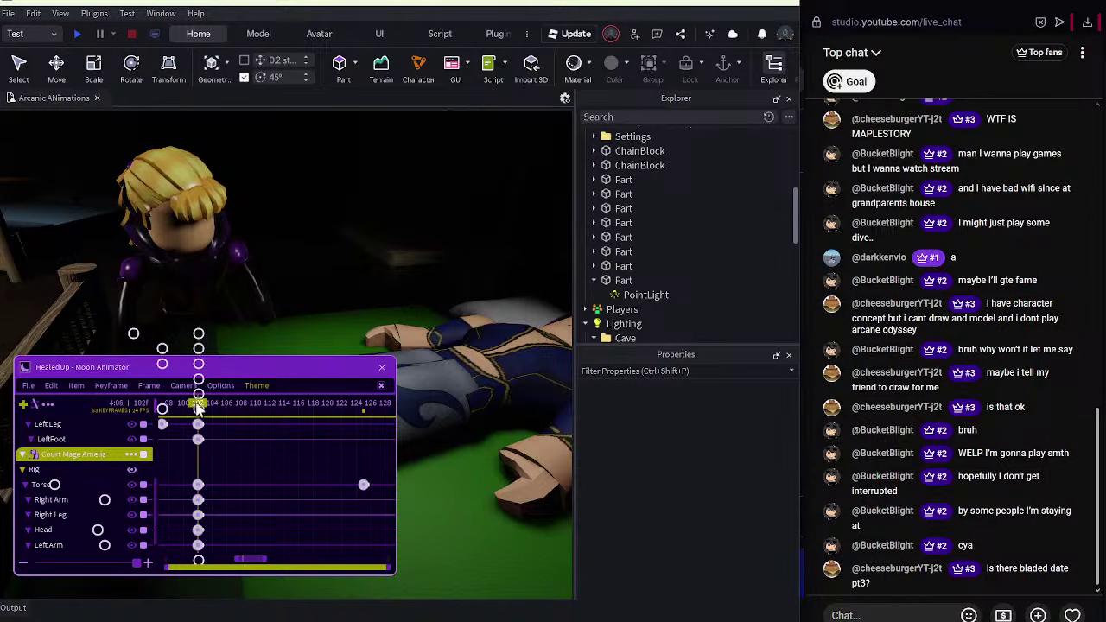
click(30, 389)
click(36, 402)
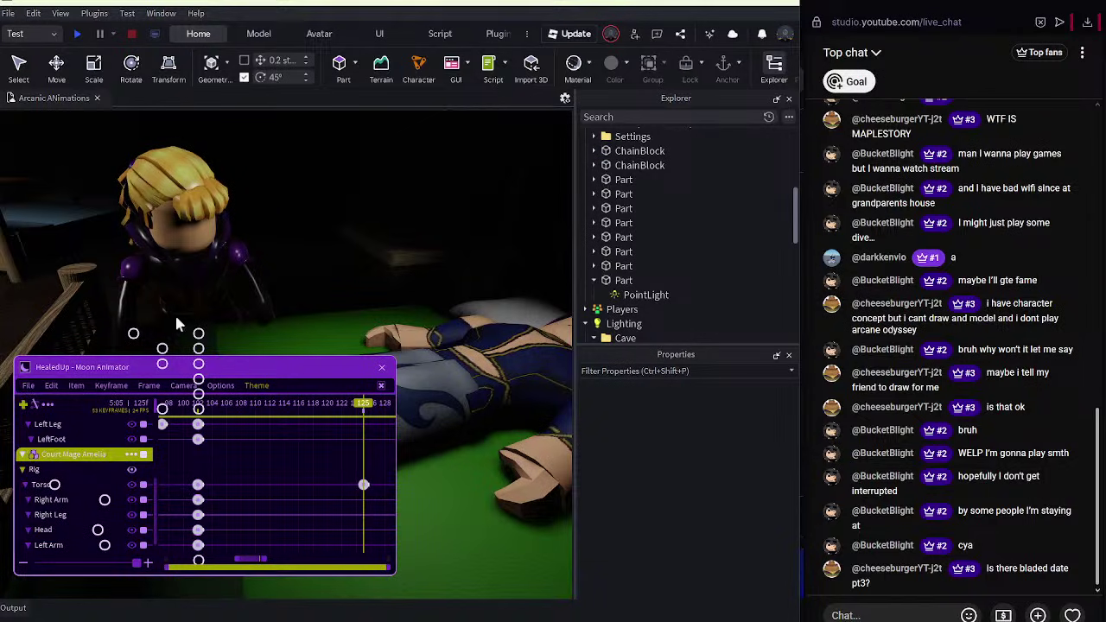
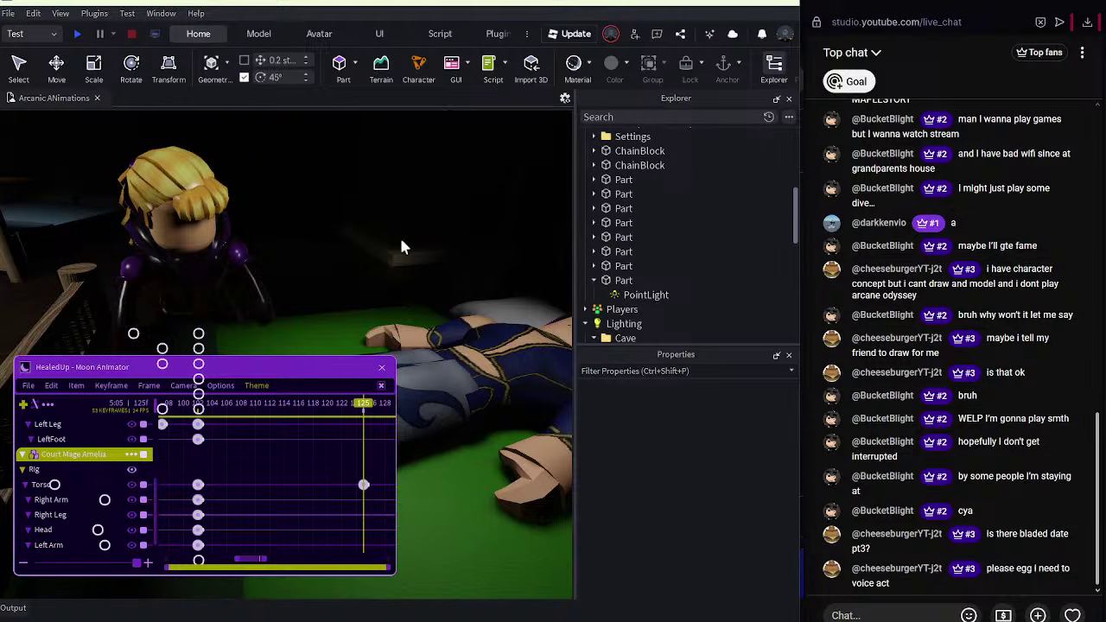
Turn Court Mage Amelia's head slightly at frame 125 and replay the movement from frame 102.
drag(363, 404, 190, 405)
key(space)
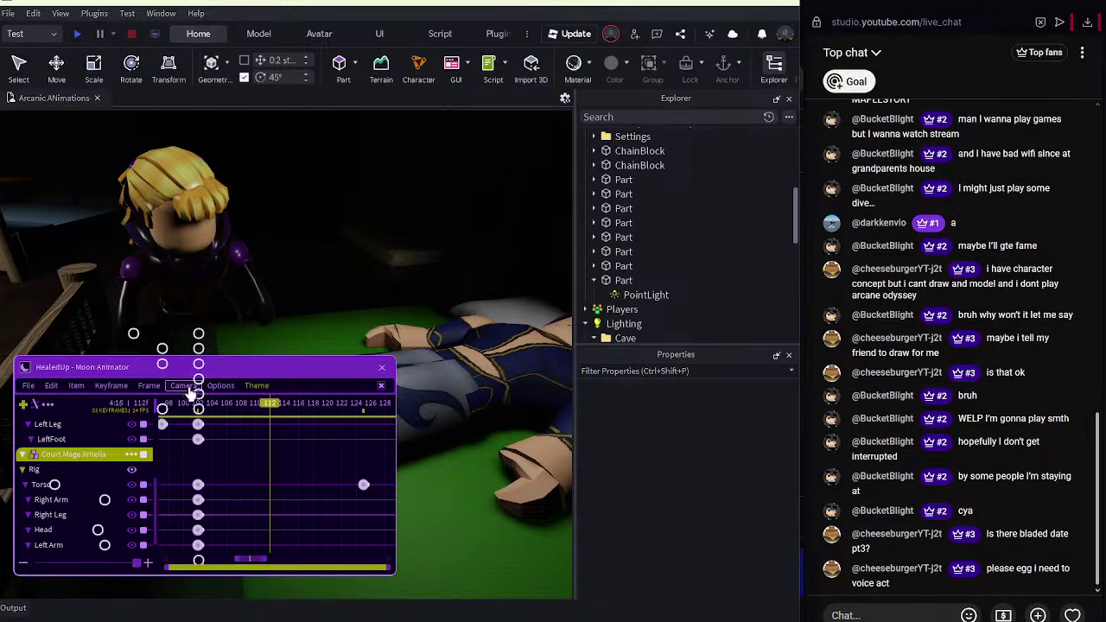
click(177, 221)
drag(128, 272, 72, 291)
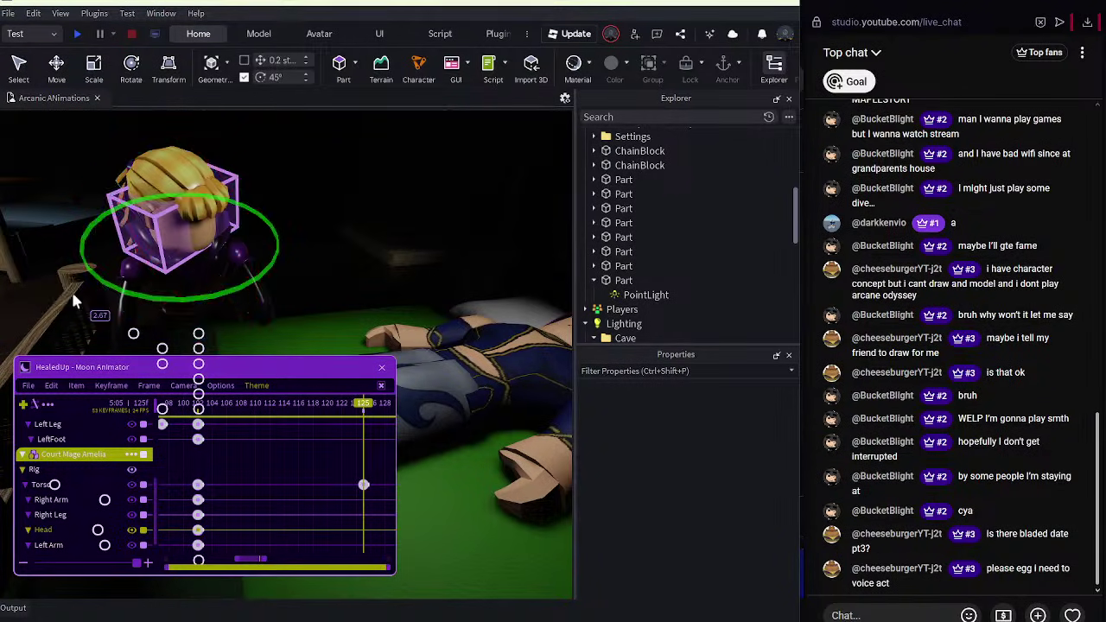
click(225, 407)
drag(224, 408, 193, 406)
key(space)
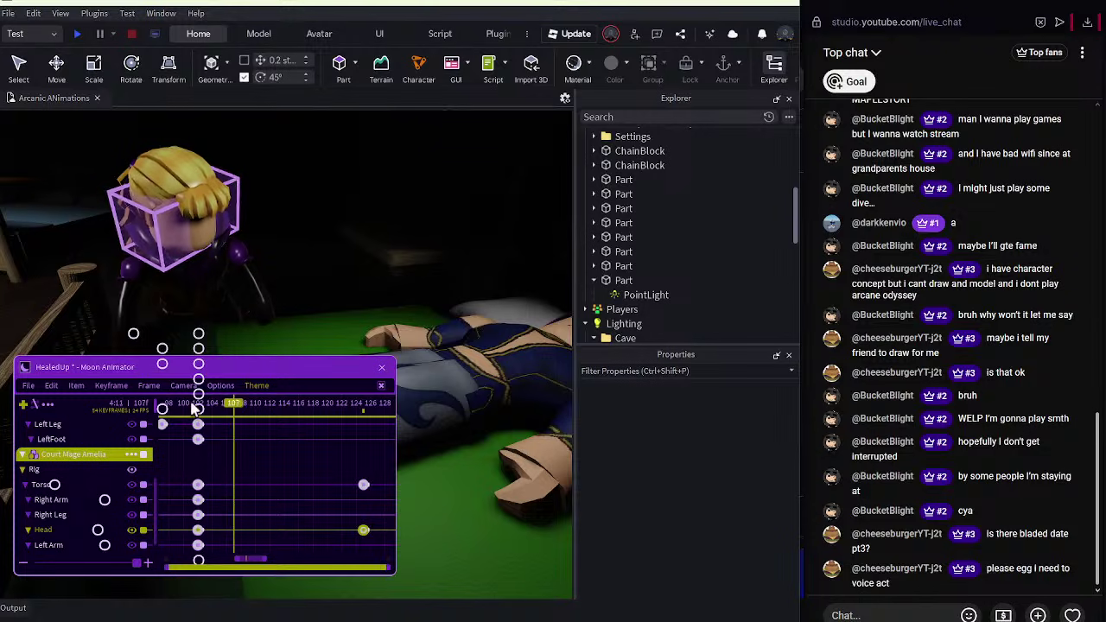
click(192, 406)
key(space)
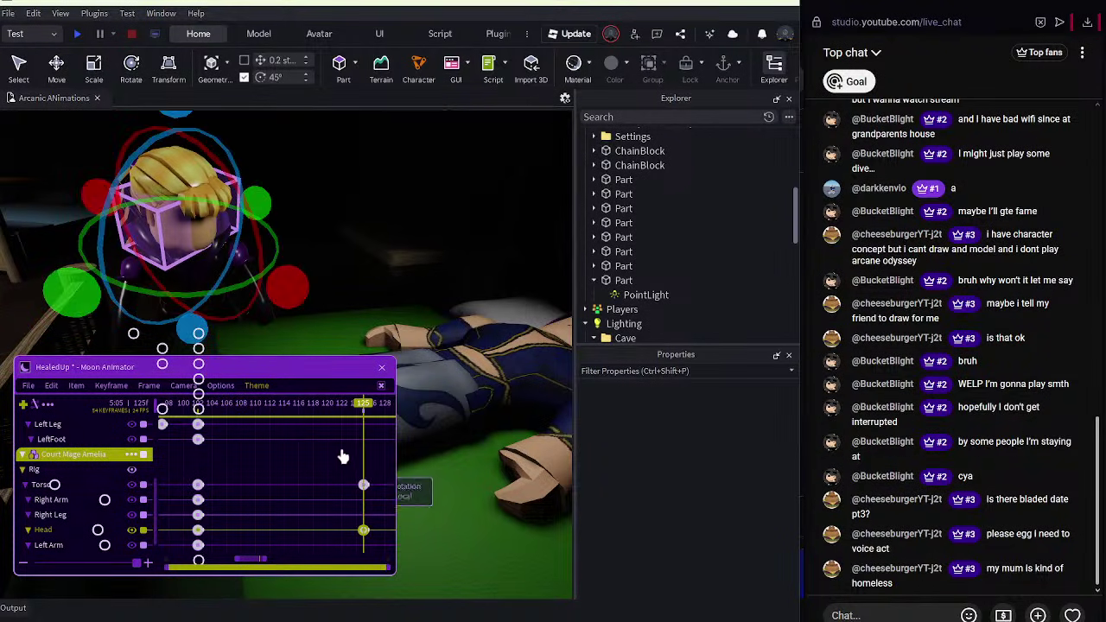
Move Court Mage Amelia's torso keyframe to frame 121, then shift and slightly rotate the torso at that frame.
drag(363, 485, 335, 485)
key(space)
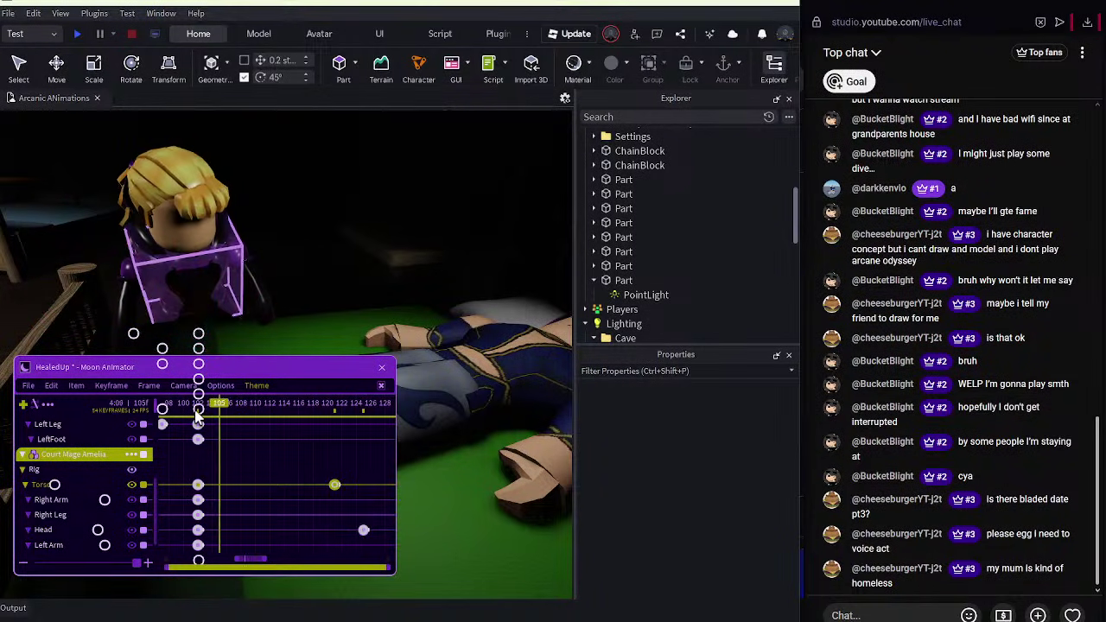
drag(363, 404, 333, 404)
key(r)
drag(254, 258, 349, 270)
drag(309, 313, 326, 321)
key(r)
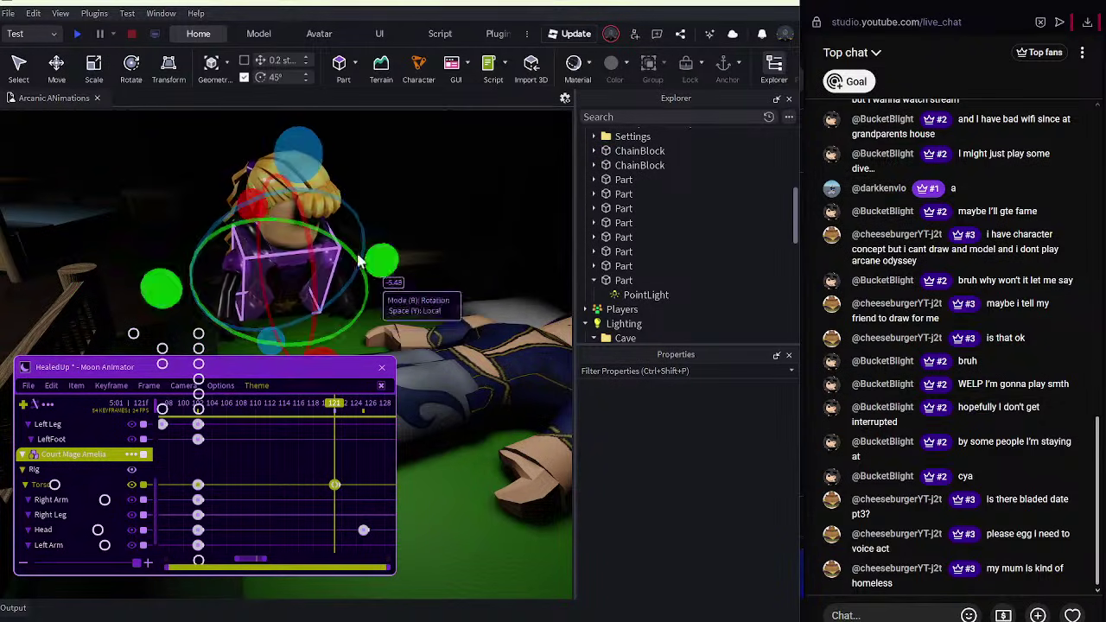
Try turning Court Mage Amelia's head at frame 121, then replay the movement without that extra keyframe.
click(283, 171)
drag(274, 279, 195, 274)
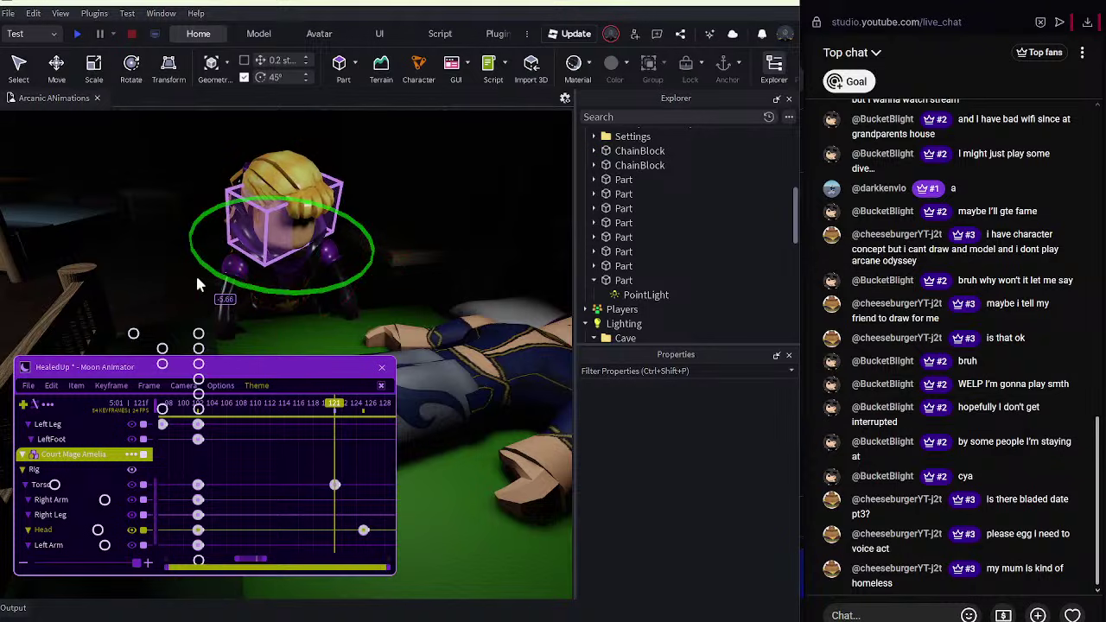
drag(234, 404, 284, 404)
click(364, 530)
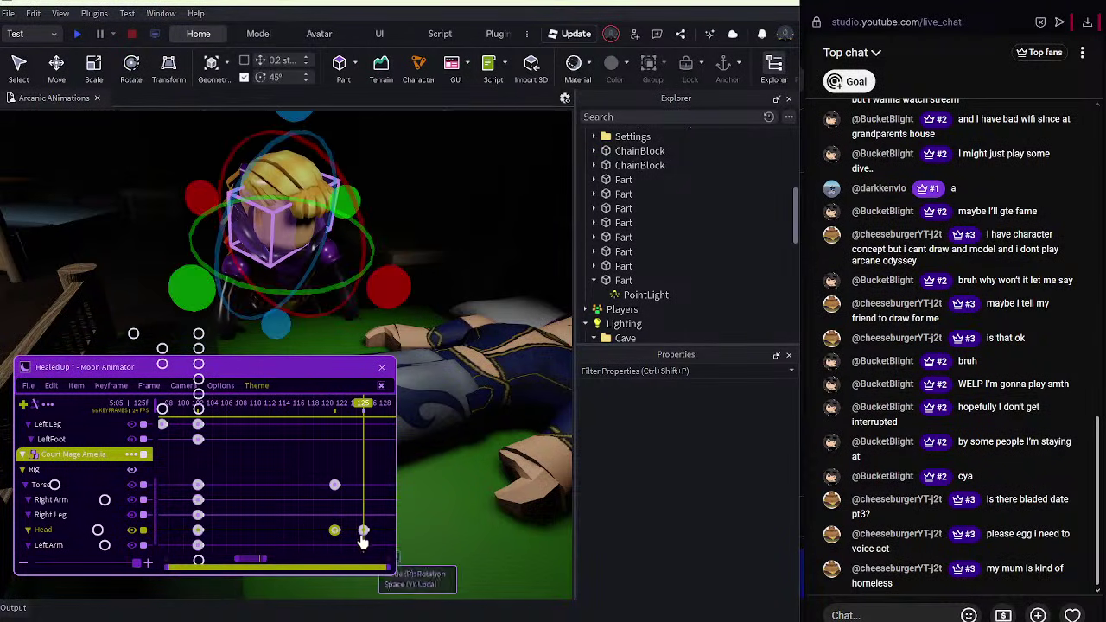
double_click(364, 530)
click(480, 434)
key(space)
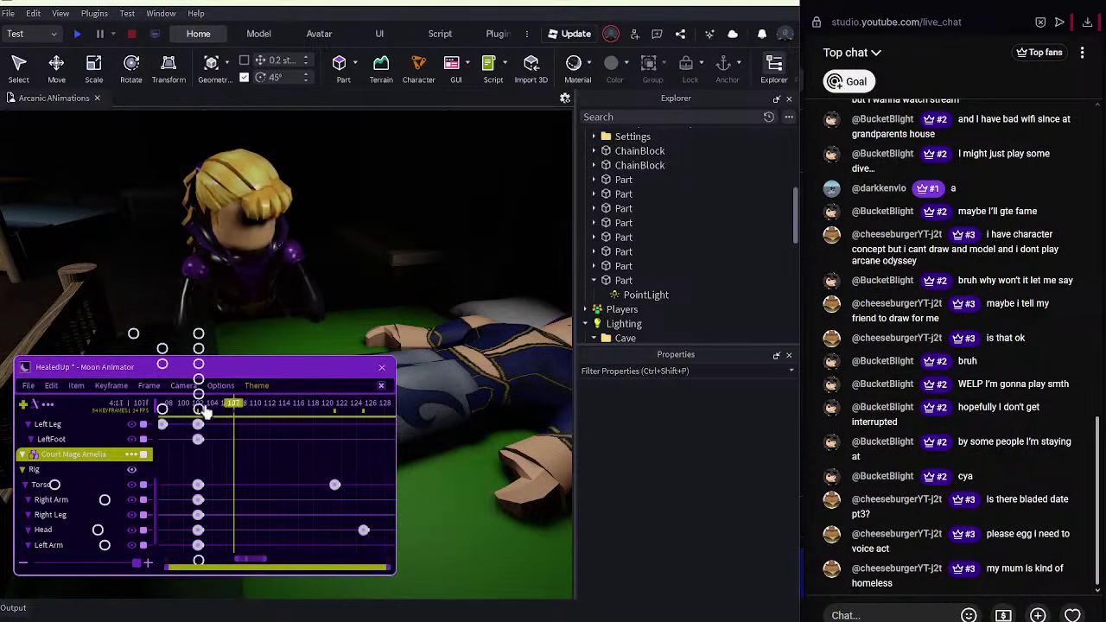
Shift Court Mage Amelia's torso keyframe to frame 131 and her head keyframe to frame 135, then replay the movement.
drag(326, 474, 303, 477)
drag(363, 496, 378, 498)
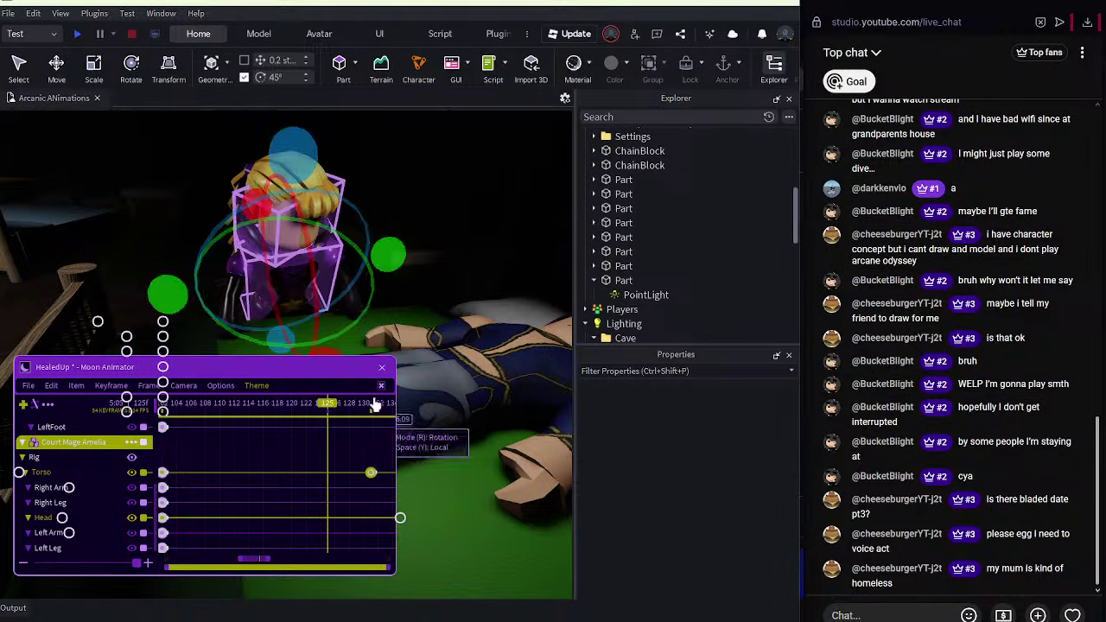
drag(375, 403, 185, 408)
key(space)
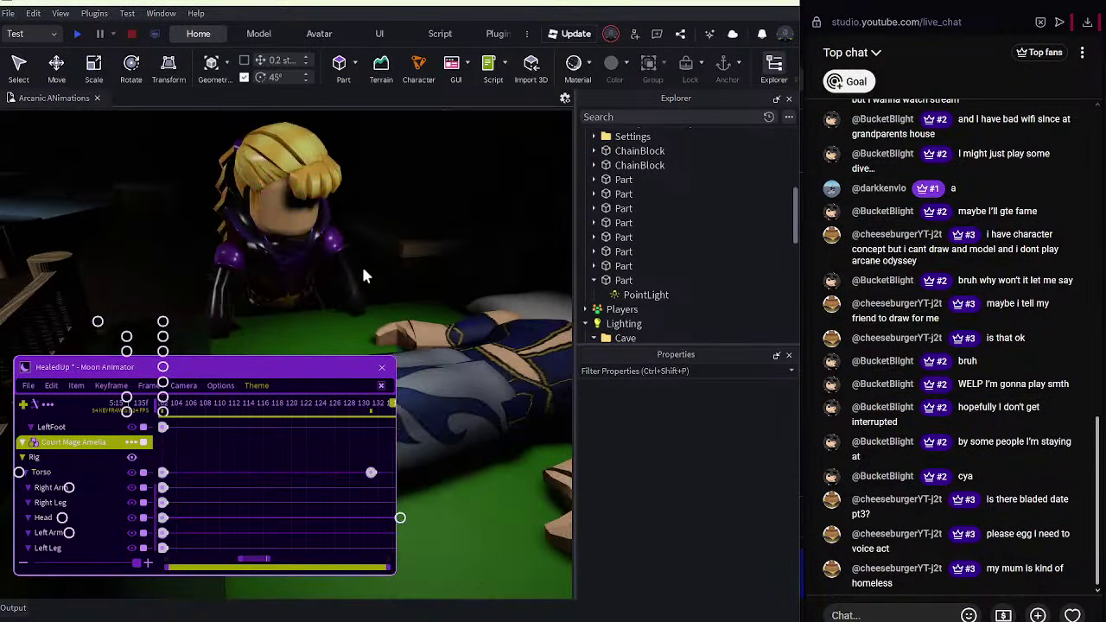
Reposition Court Mage Amelia's torso slightly at frame 131.
click(258, 427)
drag(258, 427, 271, 427)
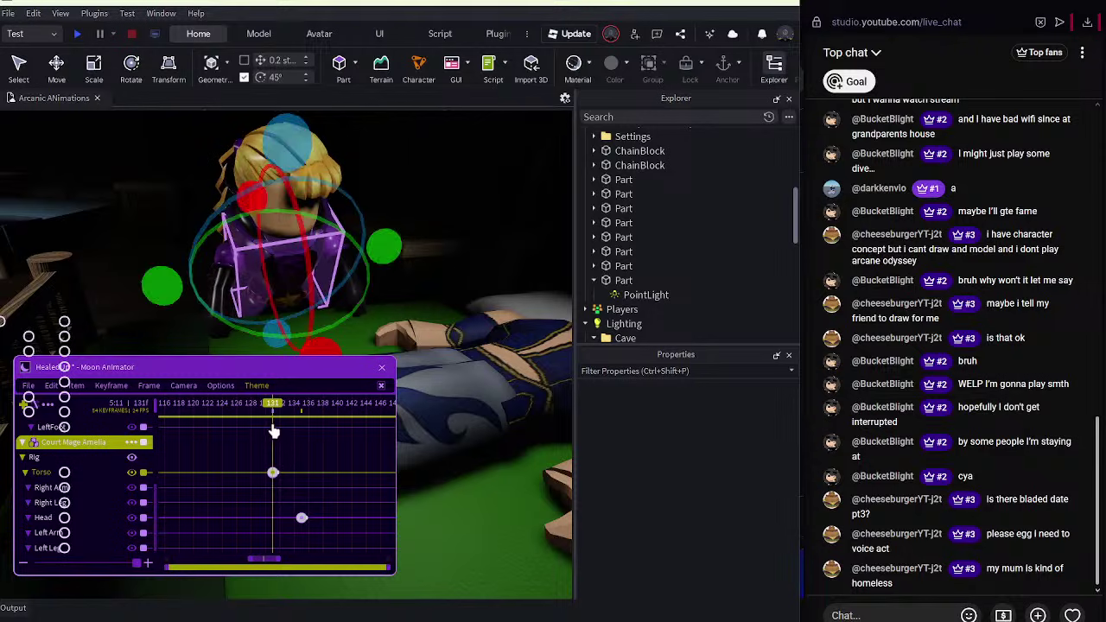
click(323, 215)
click(335, 272)
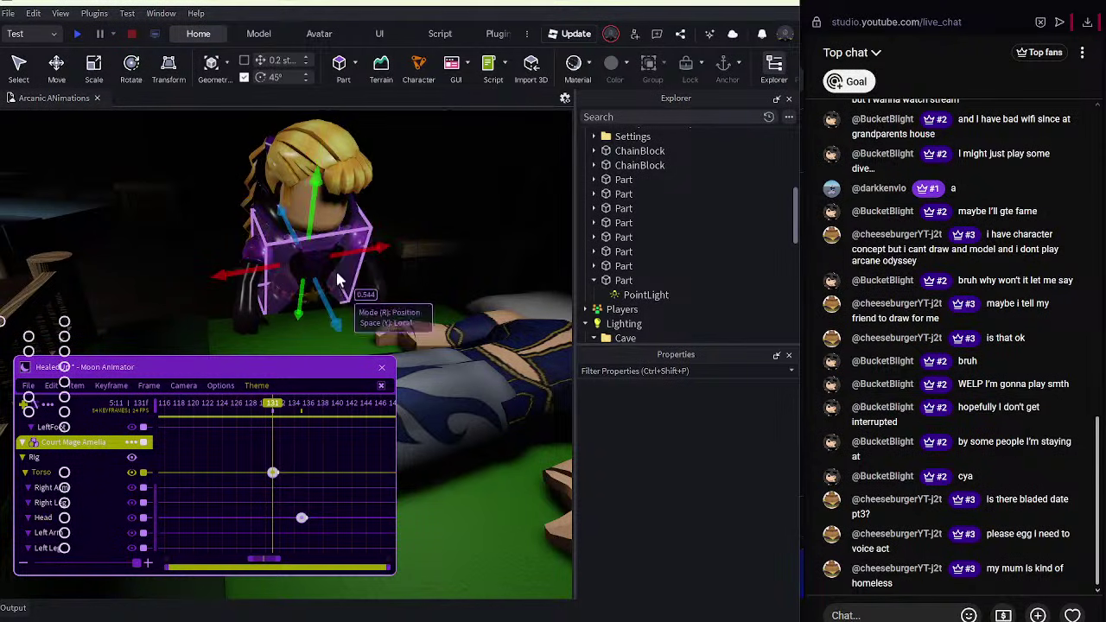
Try turning Court Mage Amelia's head at frame 131 and briefly check the YouTube livestream page.
click(309, 219)
key(r)
drag(229, 249, 212, 257)
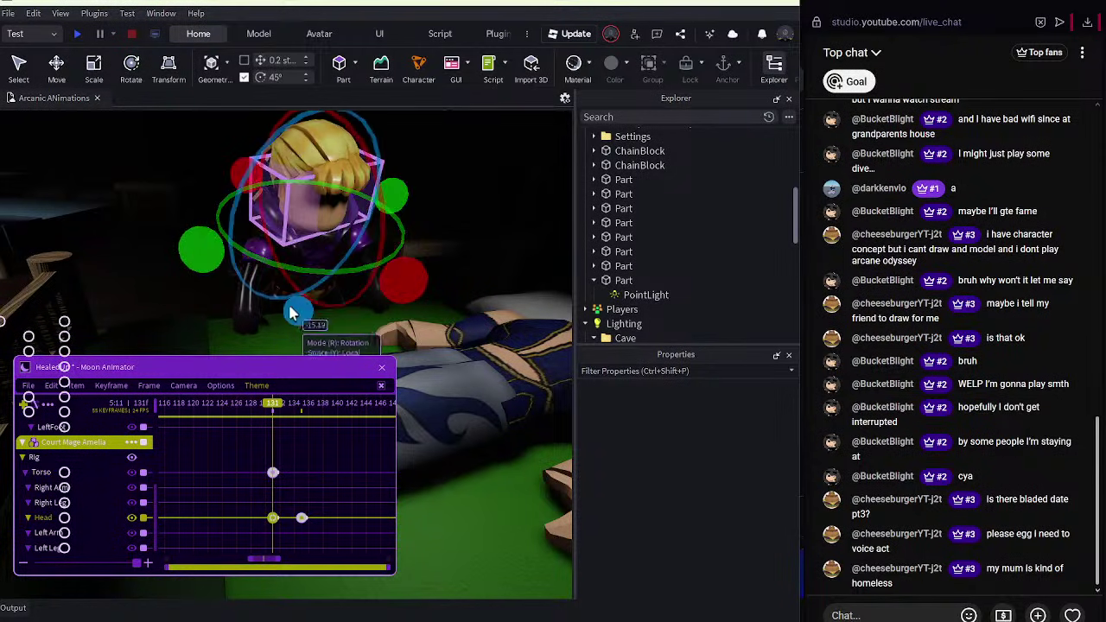
click(462, 621)
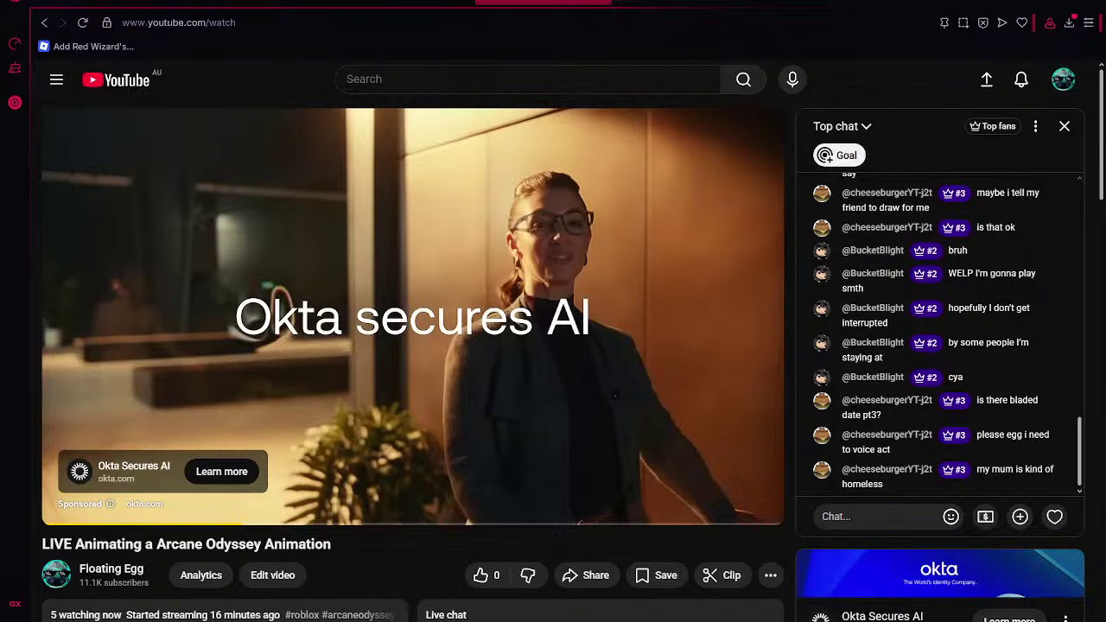
key(alt+Tab)
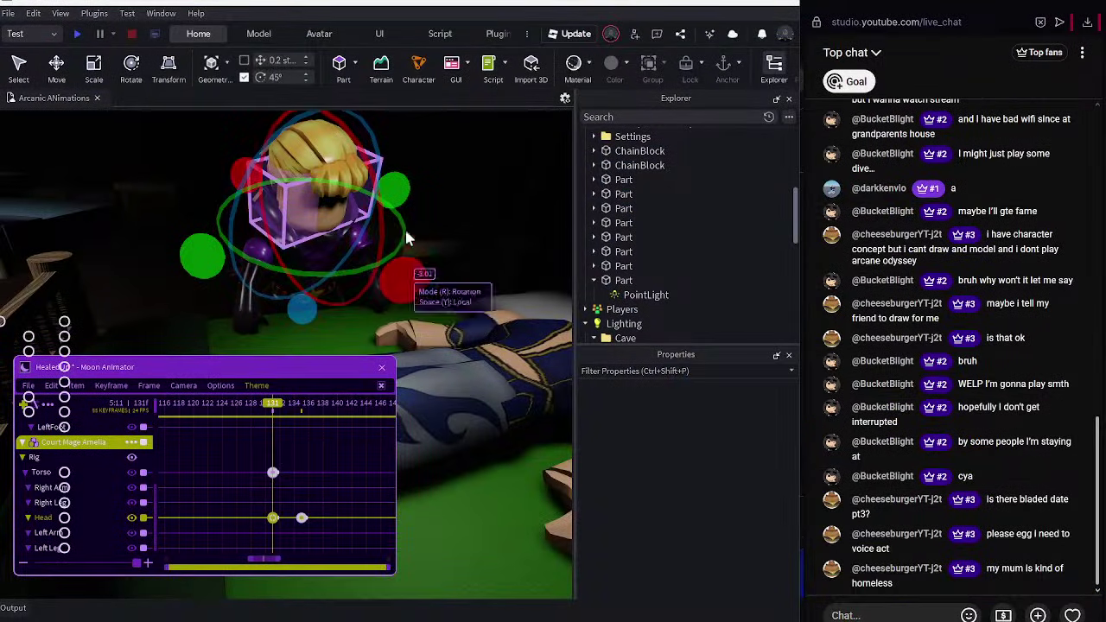
Shift Court Mage Amelia's torso farther sideways at frame 131 and delete her head keyframe on that frame.
key(r)
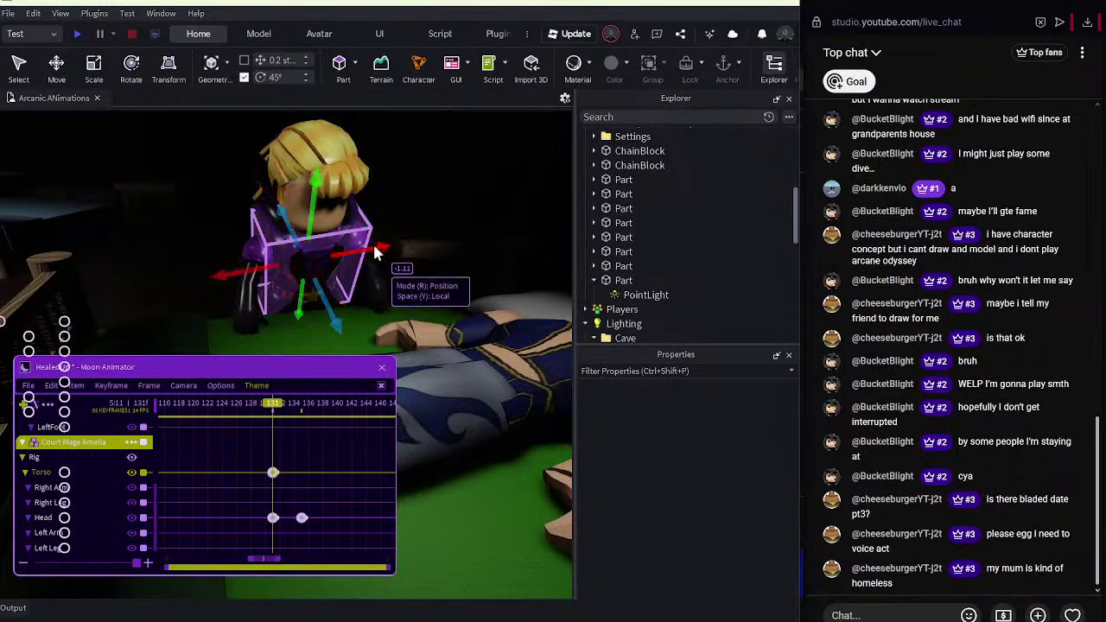
drag(375, 247, 388, 246)
drag(345, 312, 347, 316)
drag(401, 249, 400, 254)
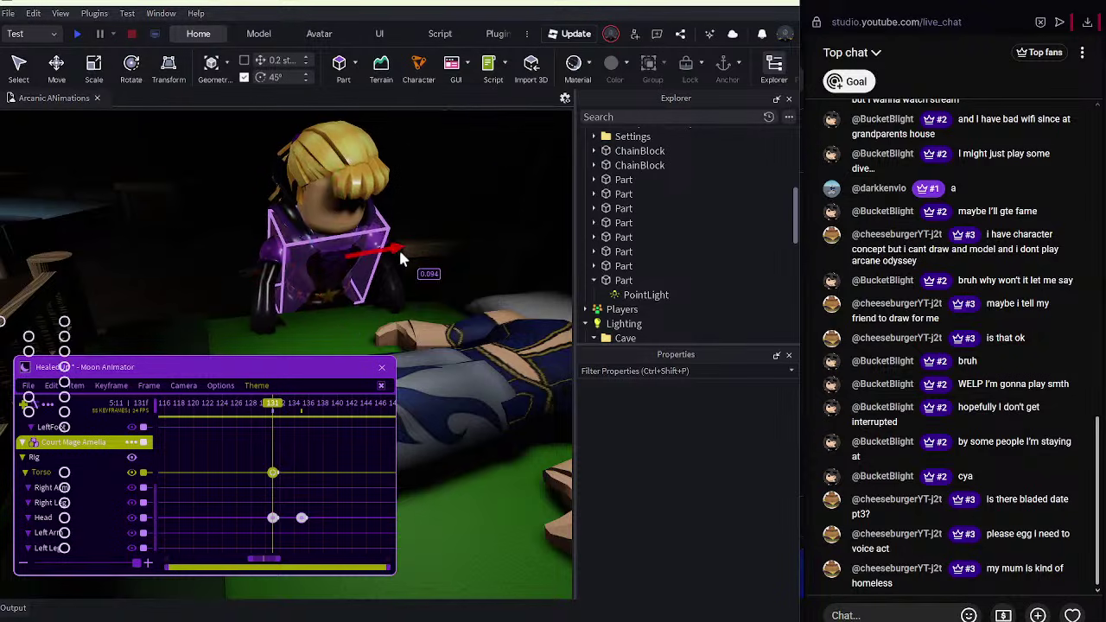
click(436, 274)
scroll(436, 273, down, 3)
scroll(436, 274, up, 5)
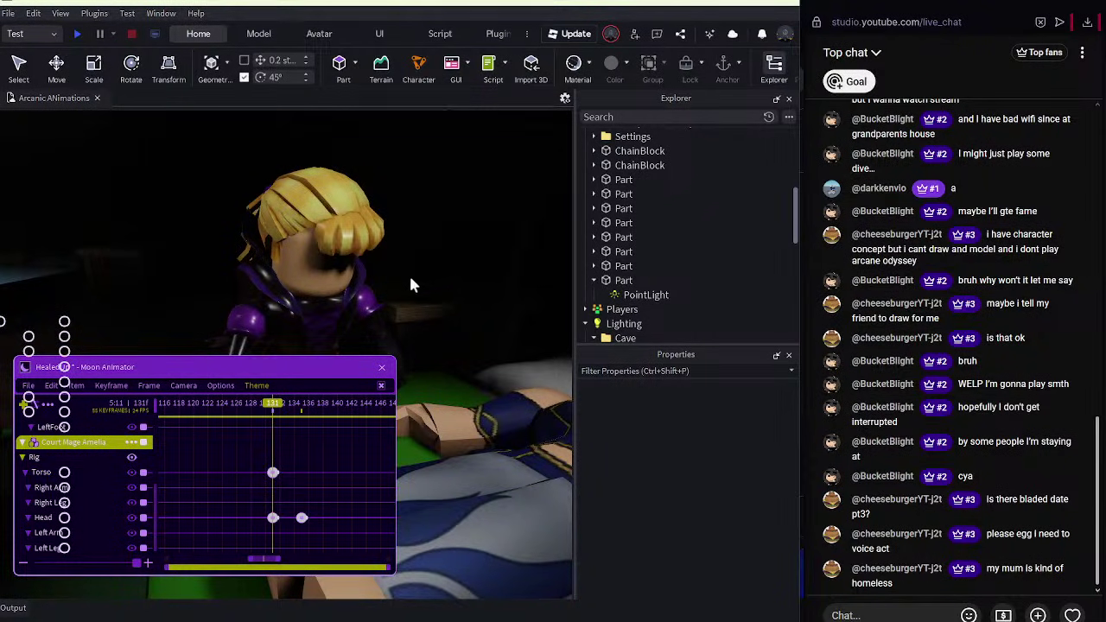
click(337, 259)
key(Delete)
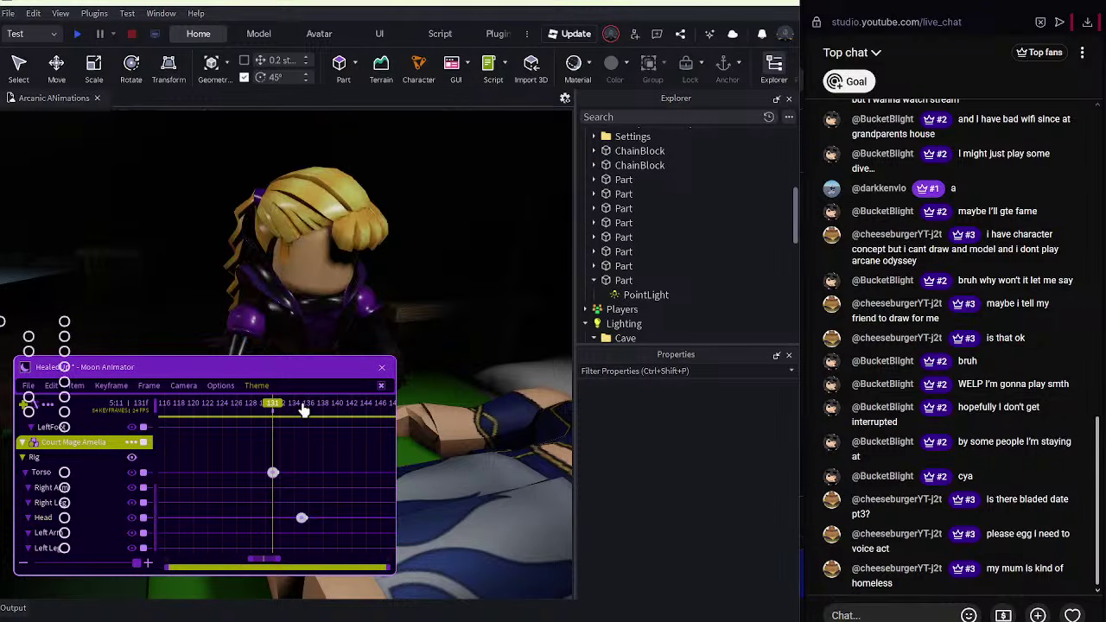
Replay the movement up to frame 135 and examine both characters' poses from closer and wider views.
click(303, 406)
drag(247, 406, 107, 406)
click(406, 155)
scroll(407, 155, down, 5)
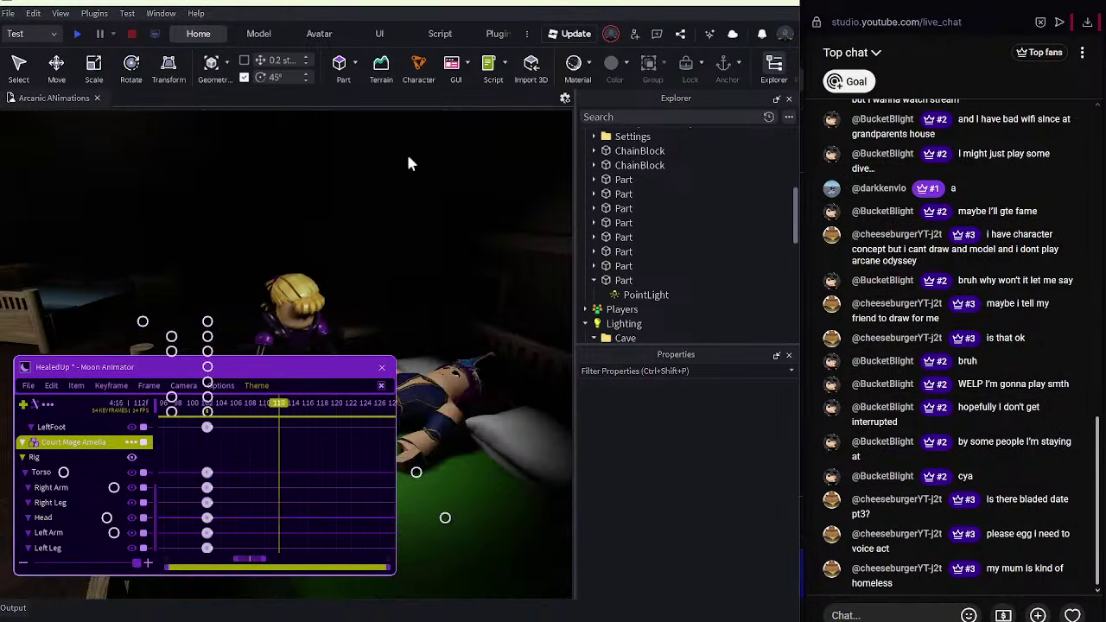
scroll(406, 155, up, 6)
scroll(370, 189, down, 2)
right_drag(370, 189, 370, 189)
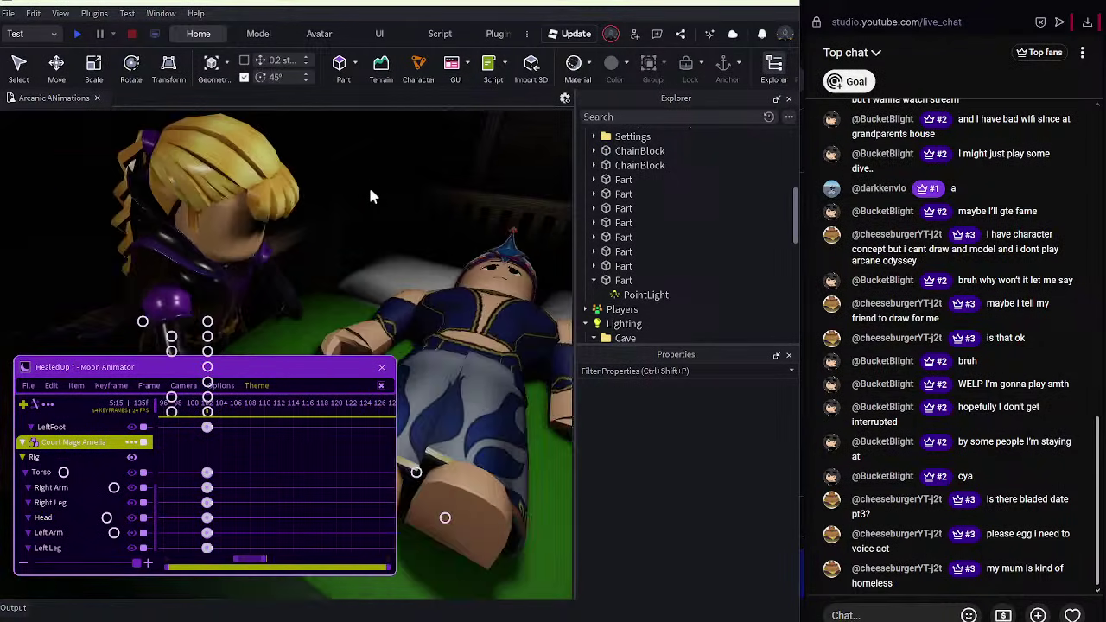
key(d)
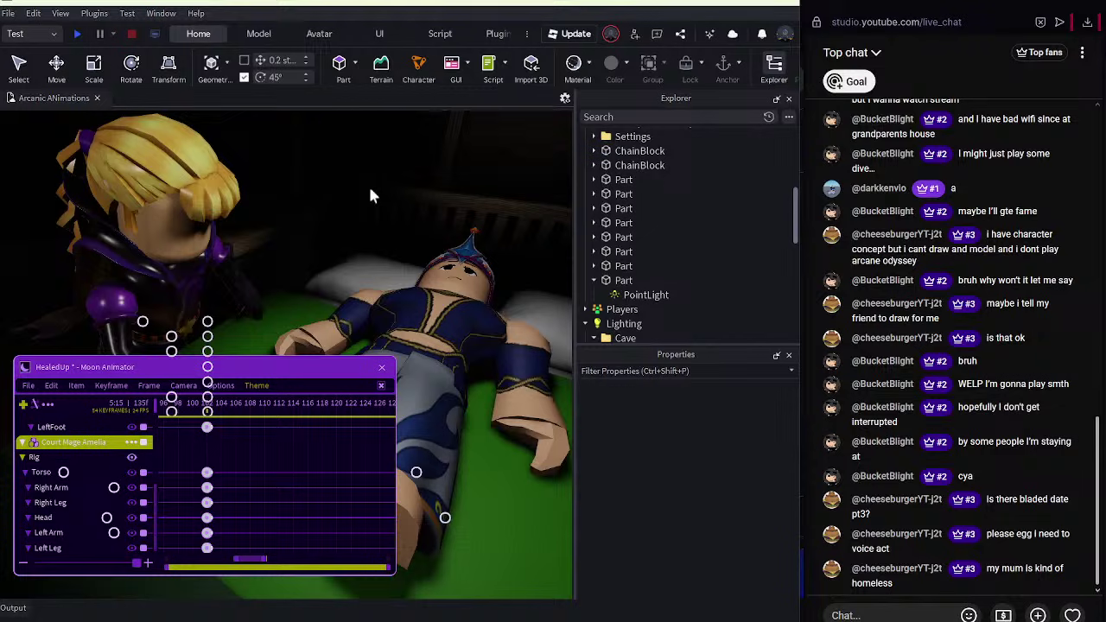
Add keyframes for Princess Selene's whole rig at frame 135.
drag(330, 409, 297, 437)
scroll(79, 464, up, 5)
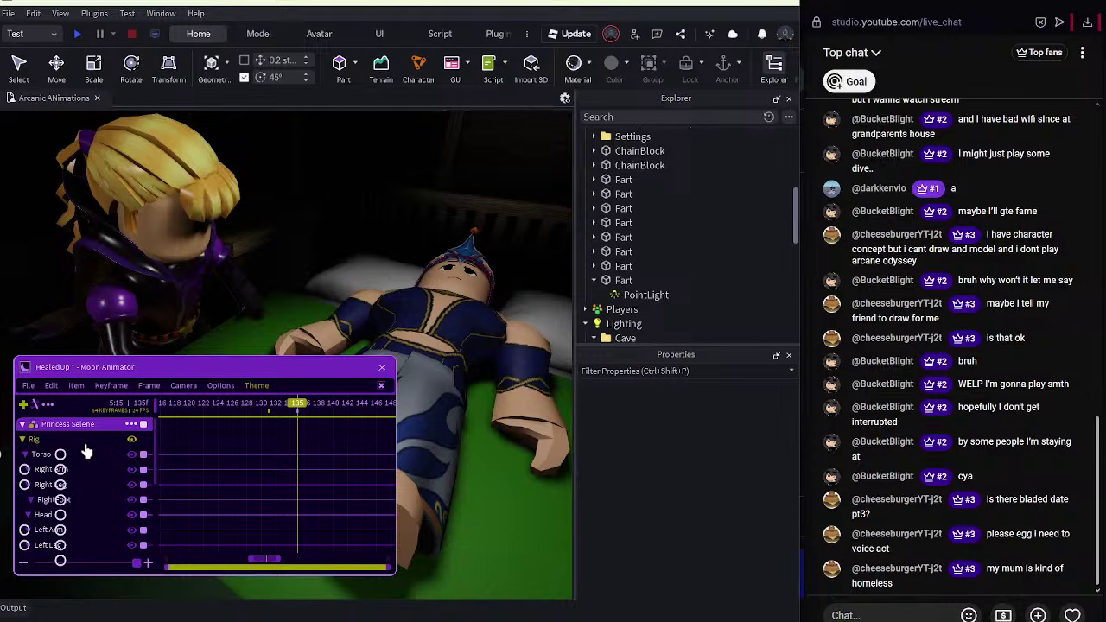
click(85, 445)
key(equal)
Rotate Princess Selene's torso upward from the bed at frame 135 and adjust its position.
click(488, 346)
right_drag(489, 346, 482, 345)
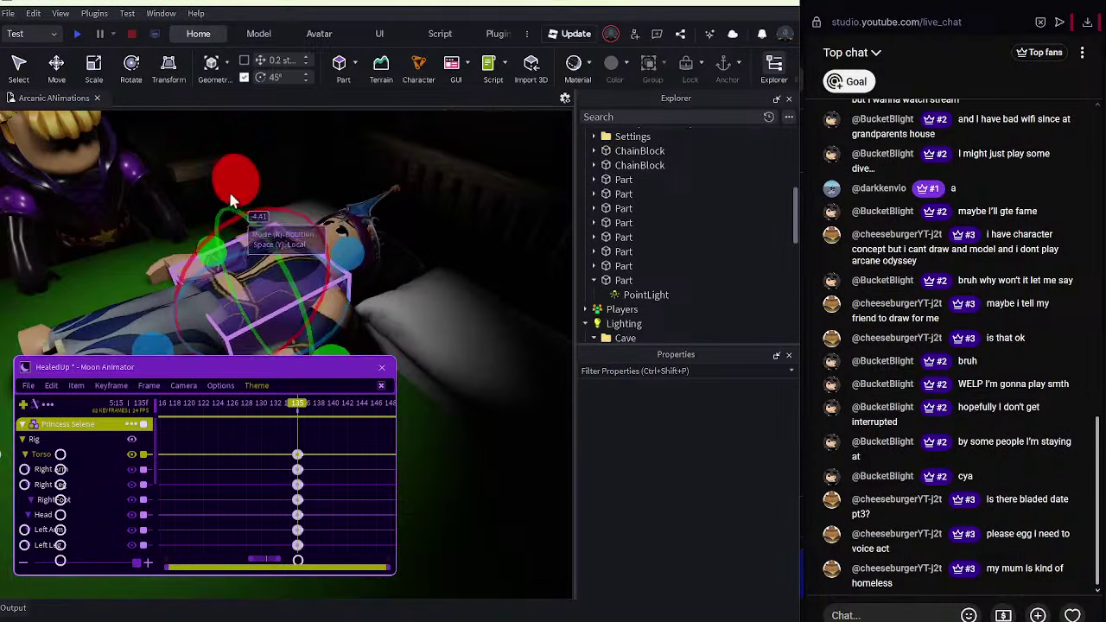
drag(231, 199, 204, 205)
key(r)
drag(252, 272, 236, 263)
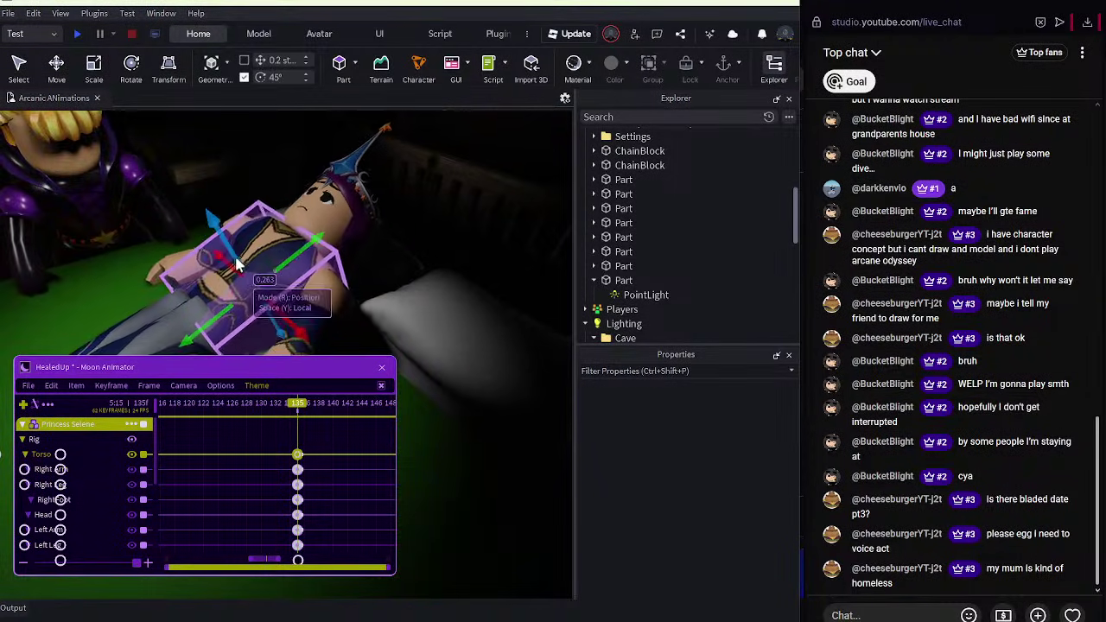
Rotate Princess Selene's left and right legs at frame 135 to suit the raised torso.
right_drag(238, 264, 259, 268)
click(303, 278)
scroll(318, 250, up, 3)
key(r)
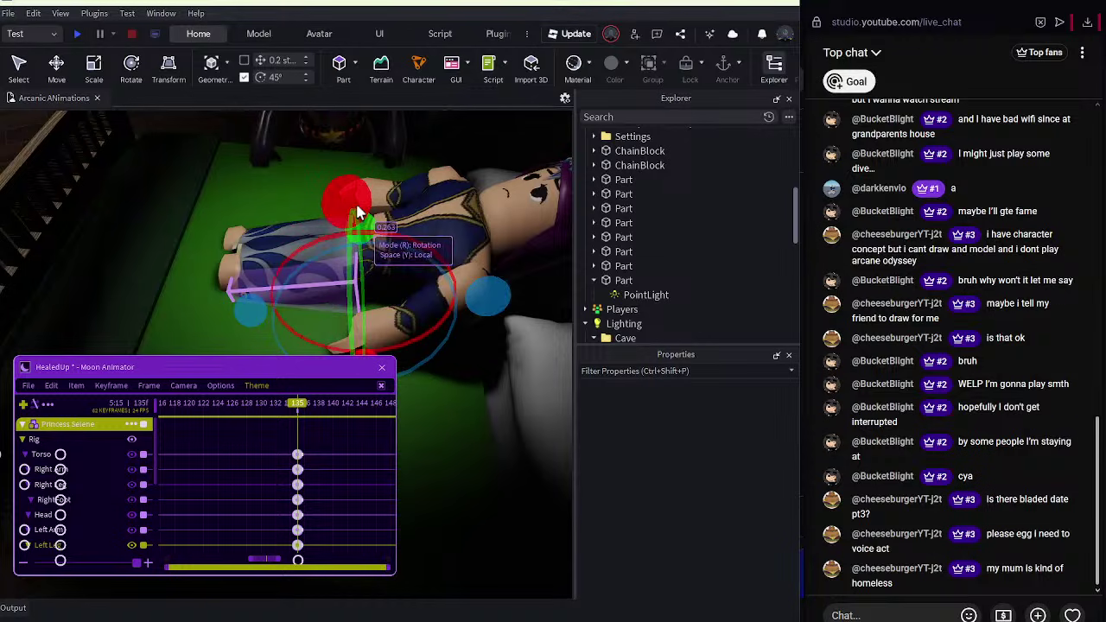
mouse_move(357, 212)
mouse_down()
mouse_move(386, 223)
mouse_move(372, 216)
mouse_up()
click(317, 226)
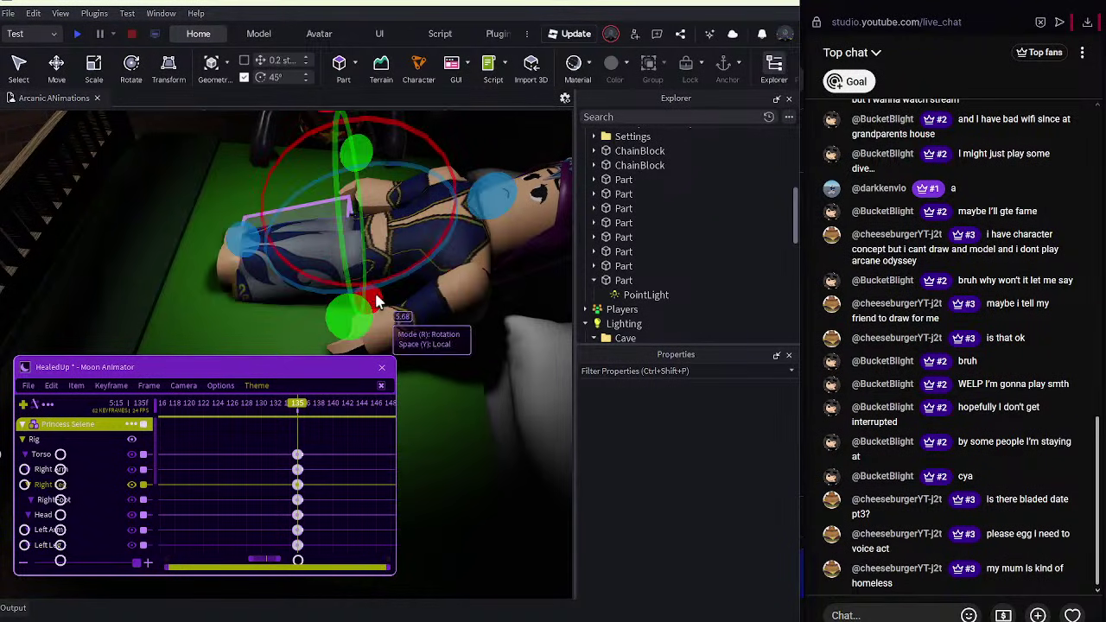
drag(375, 296, 347, 304)
Rotate Princess Selene's left arm into a new pose at frame 135.
click(456, 316)
drag(410, 180, 336, 323)
right_drag(343, 321, 318, 334)
drag(442, 351, 442, 348)
right_drag(442, 348, 439, 344)
drag(482, 181, 460, 285)
drag(455, 387, 414, 347)
Rotate Princess Selene's right arm and tilt her head at frame 135.
click(279, 263)
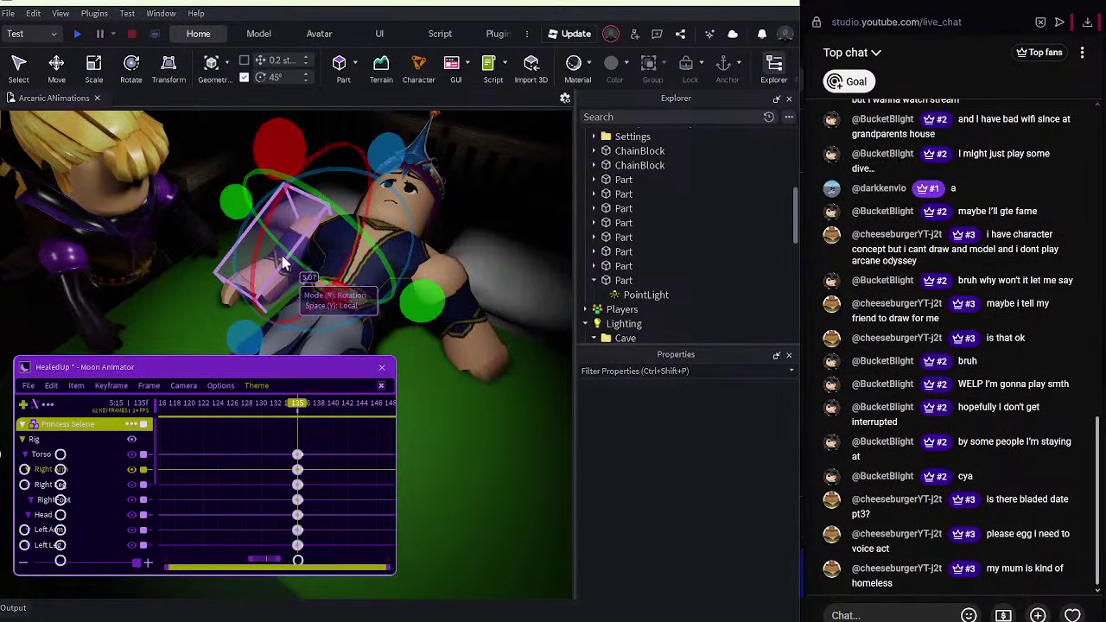
drag(289, 196, 267, 284)
drag(304, 328, 243, 294)
click(425, 193)
drag(378, 146, 338, 288)
Adjust the tilt of Princess Selene's torso at frame 135 and shift it slightly along its length.
click(338, 289)
right_drag(338, 289, 292, 244)
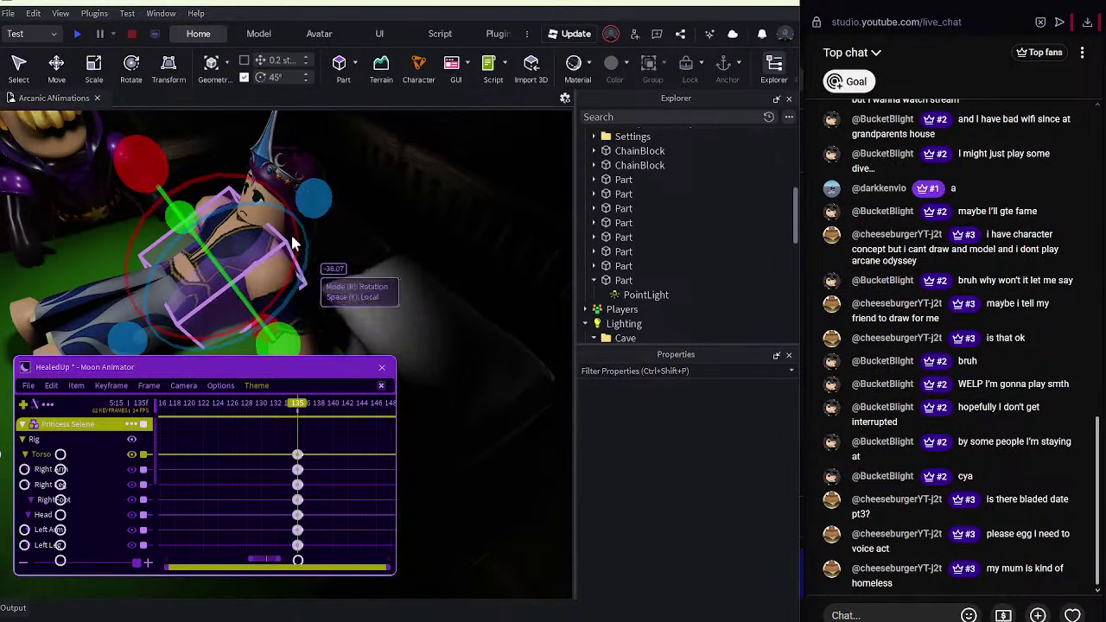
drag(138, 161, 164, 227)
key(r)
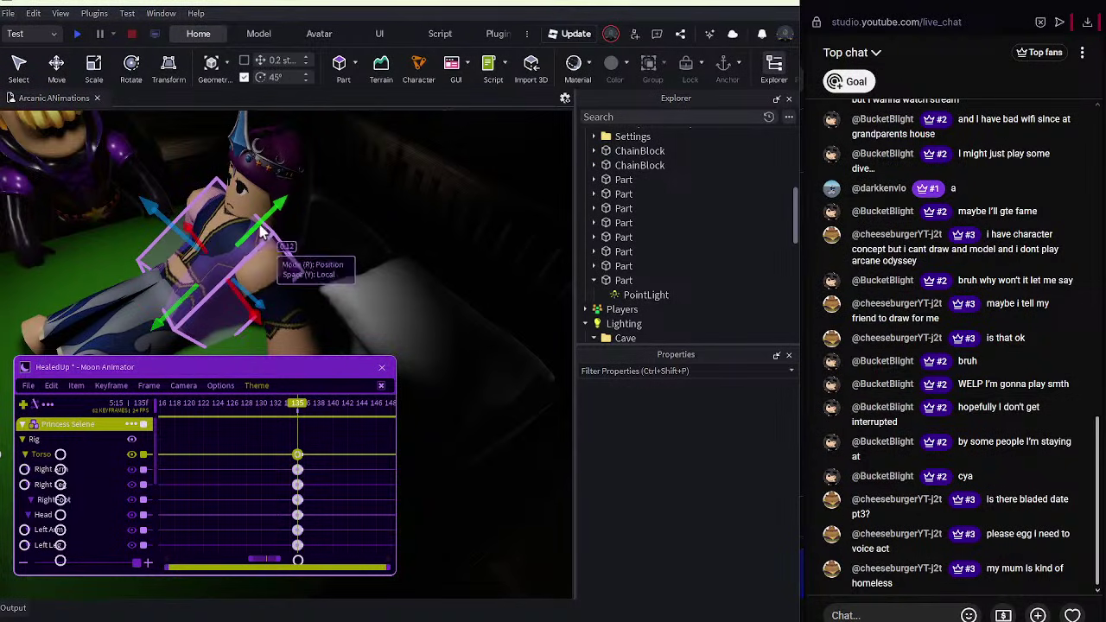
drag(260, 224, 268, 215)
Readjust the rotation of Princess Selene's legs at frame 135 and replay her movement.
click(66, 301)
right_drag(63, 300, 318, 187)
key(r)
drag(364, 149, 362, 155)
click(404, 304)
drag(458, 231, 467, 232)
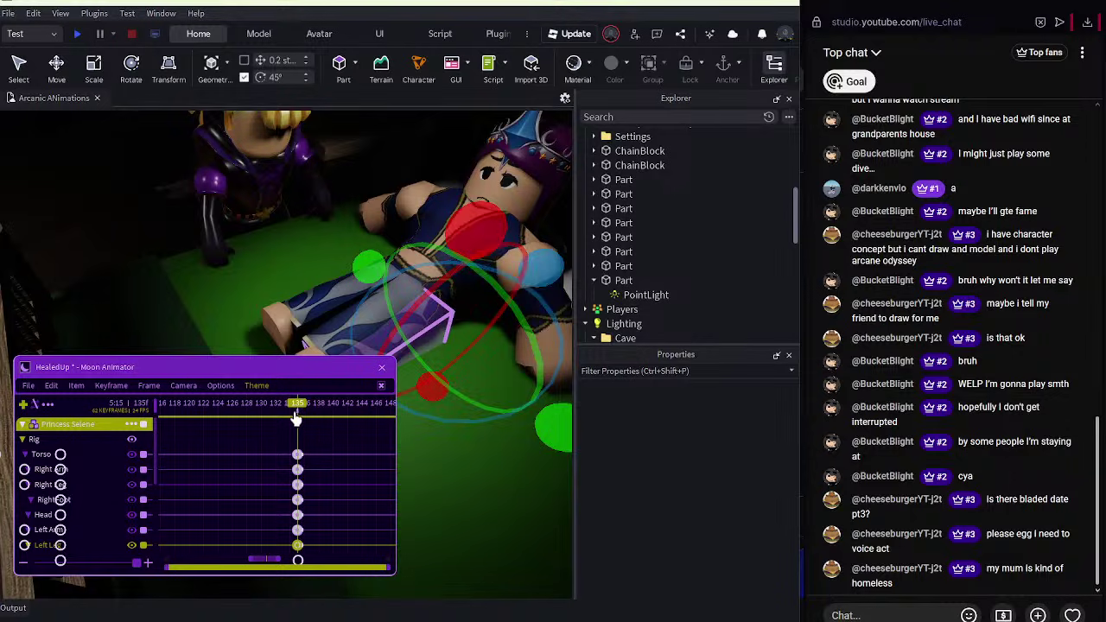
drag(295, 411, 120, 378)
key(space)
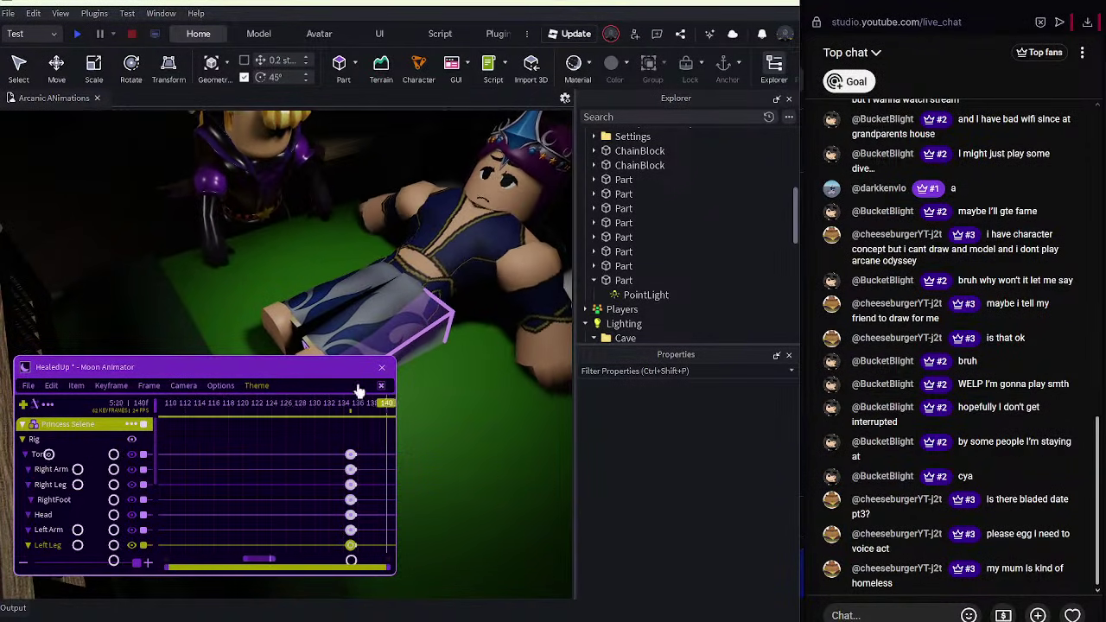
Move Princess Selene's torso keyframe to frame 130 and play back the timing.
drag(356, 401, 264, 403)
key(space)
drag(195, 411, 292, 411)
key(space)
click(229, 406)
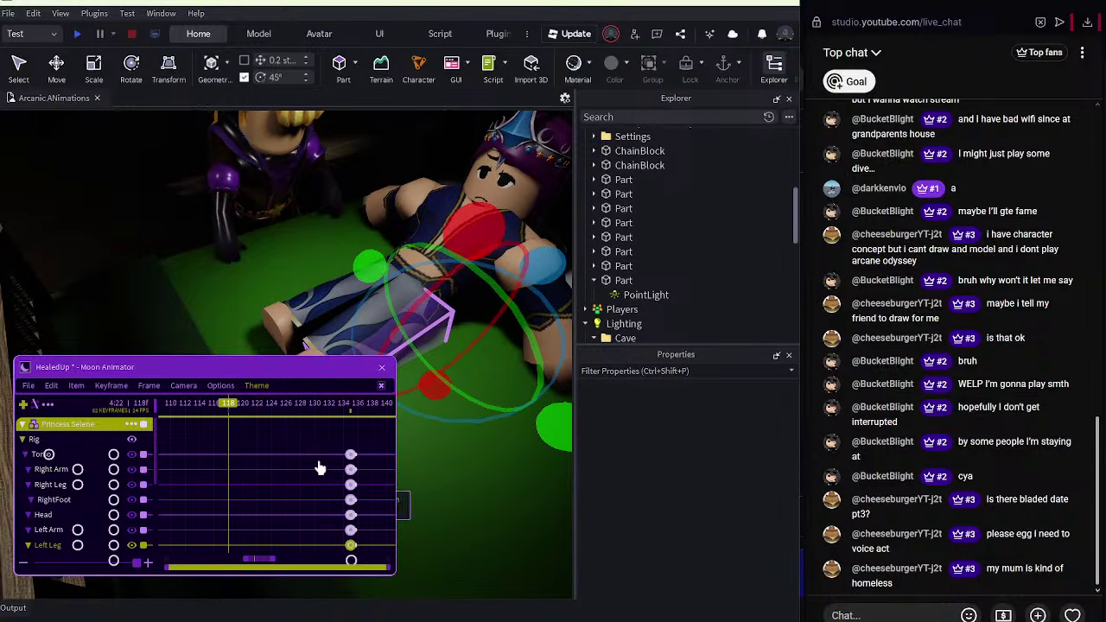
drag(356, 455, 101, 436)
click(351, 455)
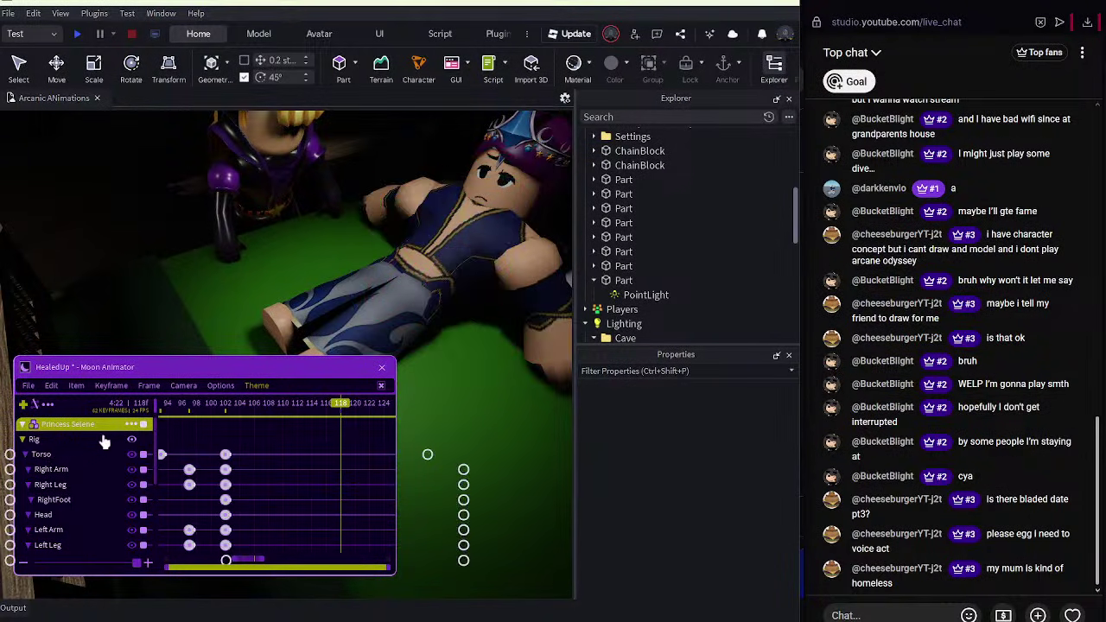
click(195, 413)
key(space)
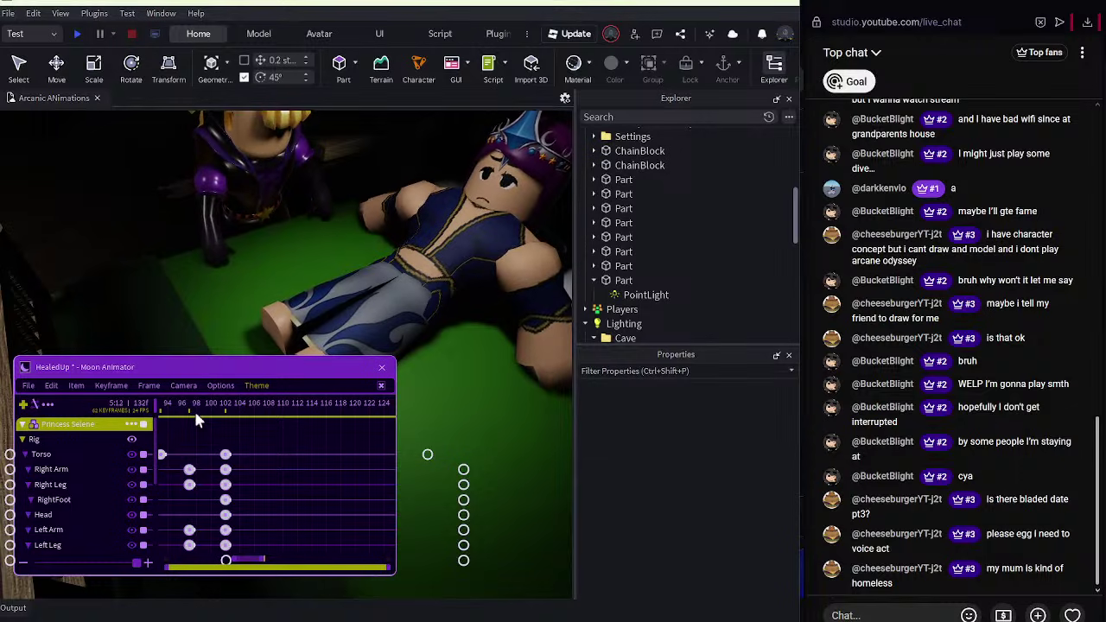
Delay Princess Selene's head keyframe to frame 142 and play back the motion.
click(337, 518)
drag(339, 520, 387, 400)
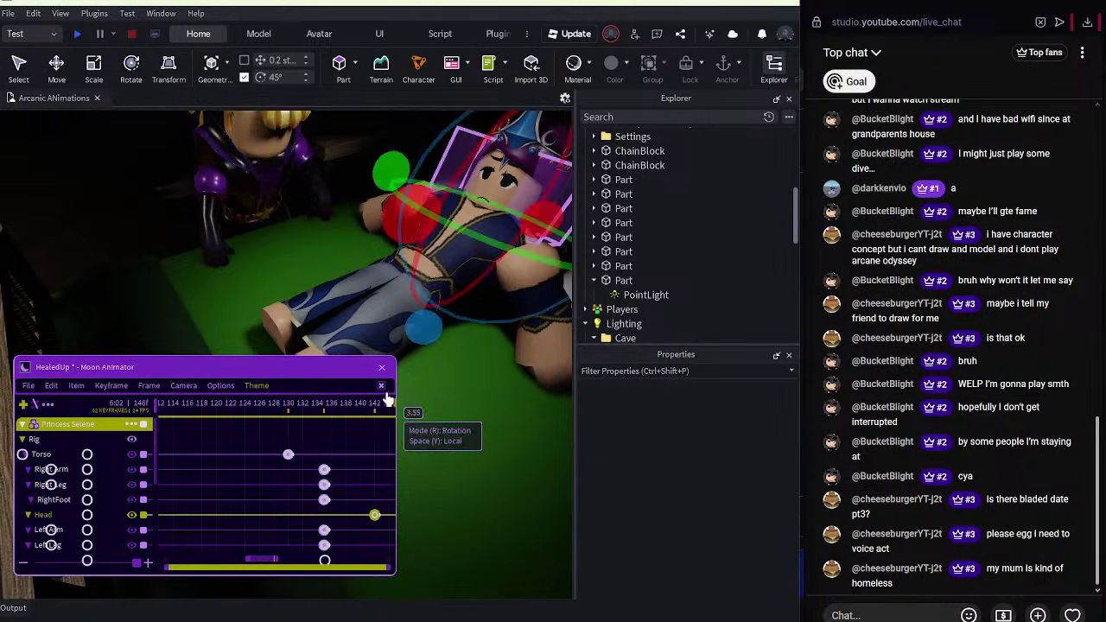
key(space)
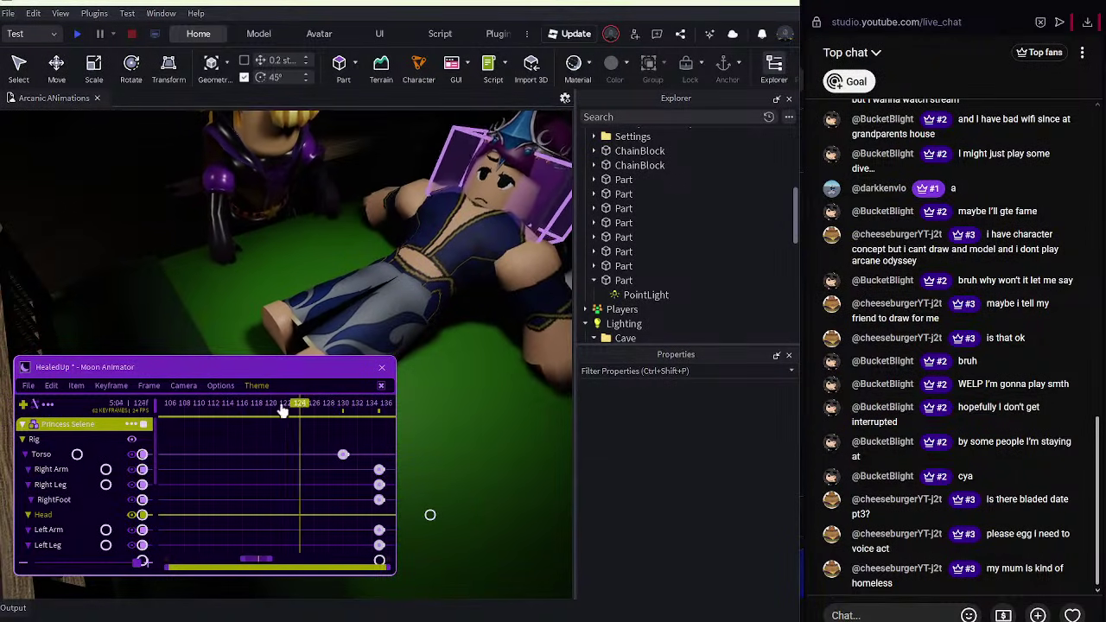
key(space)
Add keyframes for Court Mage Amelia's whole rig at frame 131.
scroll(25, 460, down, 4)
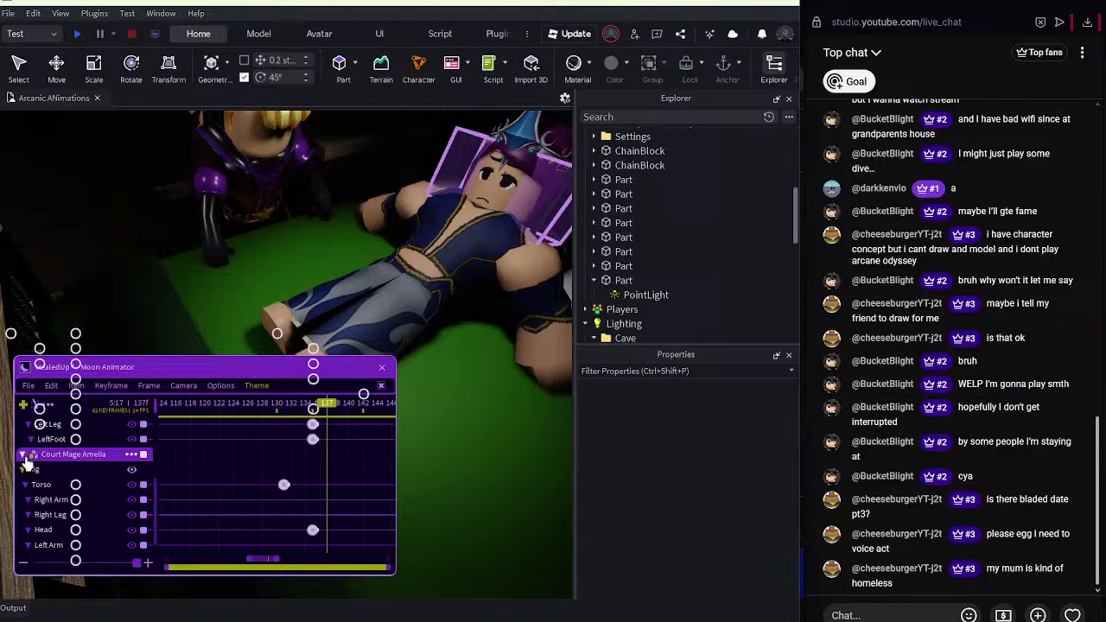
click(284, 415)
click(52, 476)
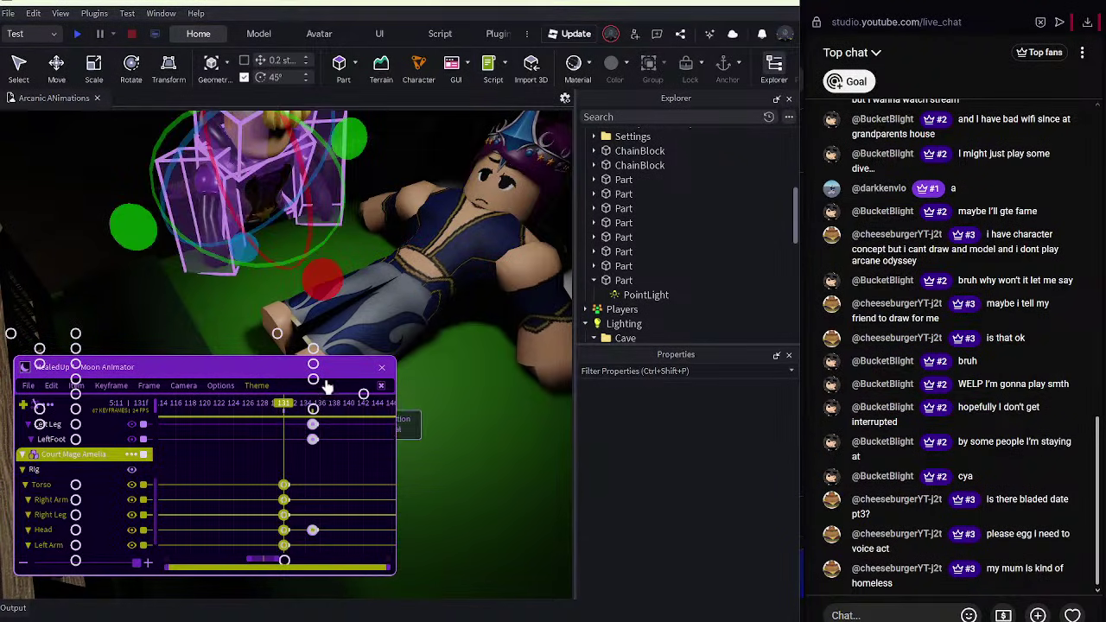
At frame 149, move and rotate Court Mage Amelia's torso so she leans toward Princess Selene.
drag(327, 400, 423, 403)
drag(302, 431, 305, 427)
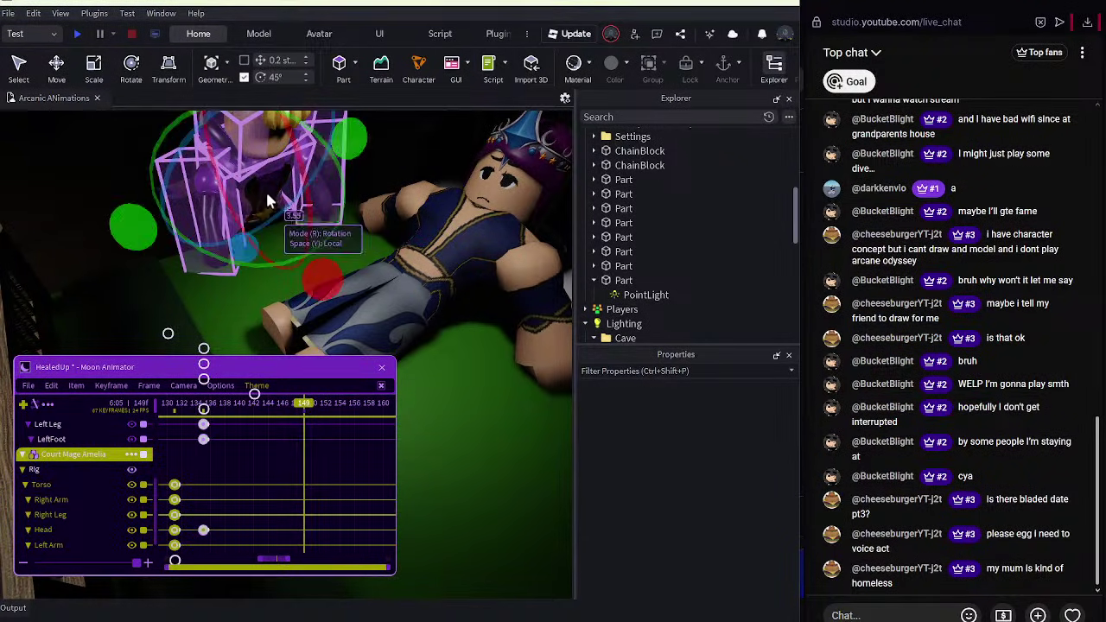
click(269, 197)
key(r)
drag(292, 251, 319, 272)
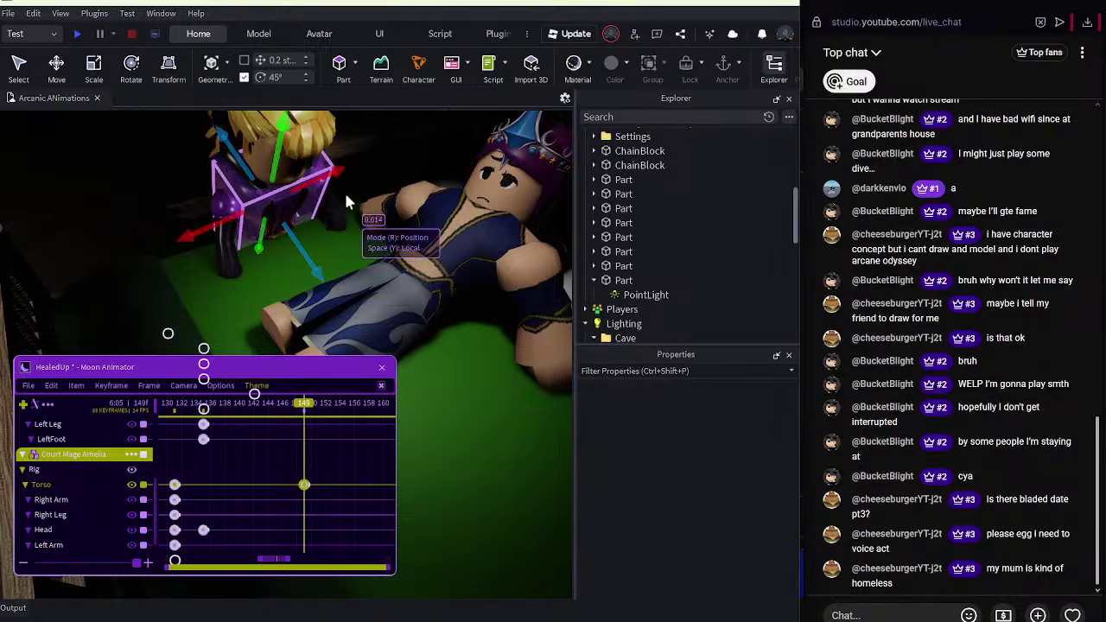
key(r)
right_drag(365, 167, 367, 185)
drag(450, 178, 399, 166)
right_drag(399, 167, 399, 167)
drag(454, 294, 432, 291)
Rotate Court Mage Amelia's head and turn her left arm about -46 degrees at frame 149.
click(361, 221)
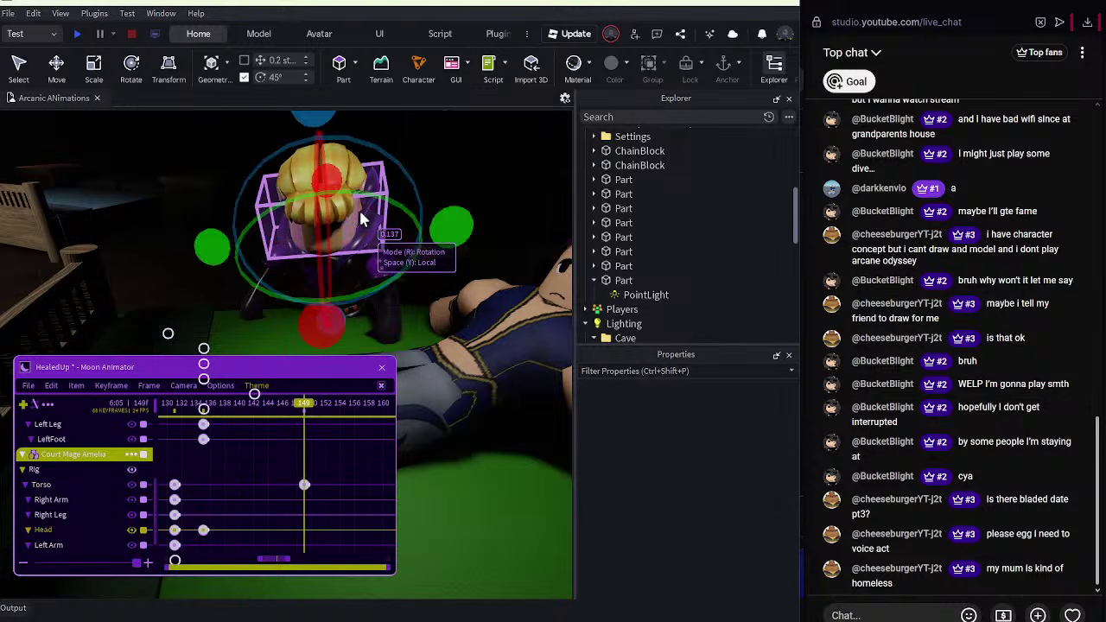
drag(225, 266, 396, 290)
click(396, 285)
right_drag(386, 327, 385, 331)
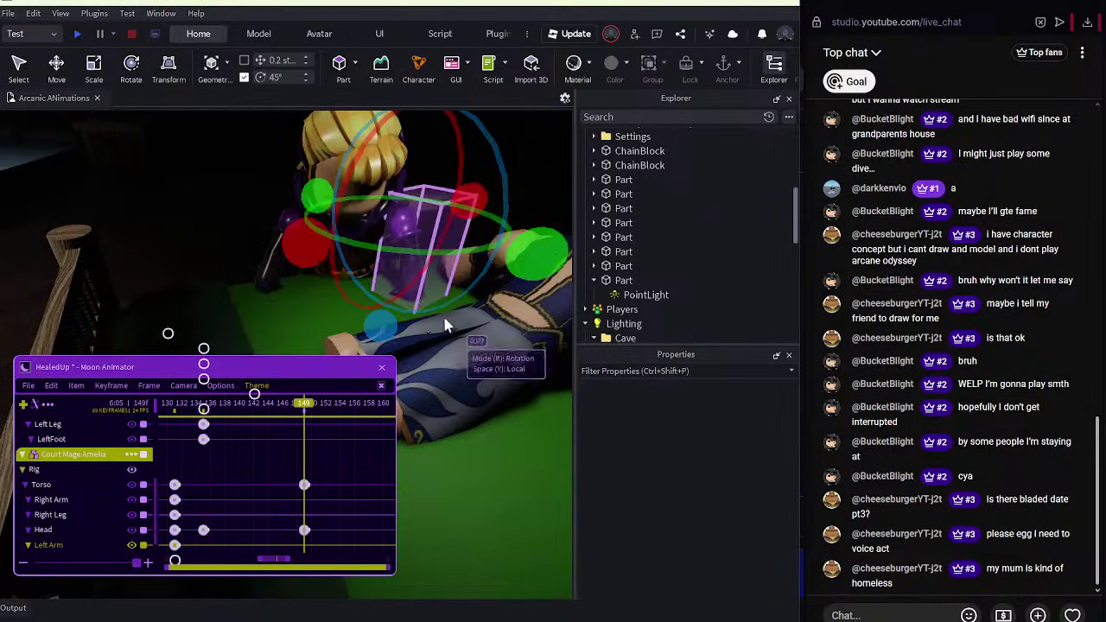
drag(390, 304, 464, 362)
Refine the position and rotation of Court Mage Amelia's torso at frame 149, checking the motion in playback.
click(360, 267)
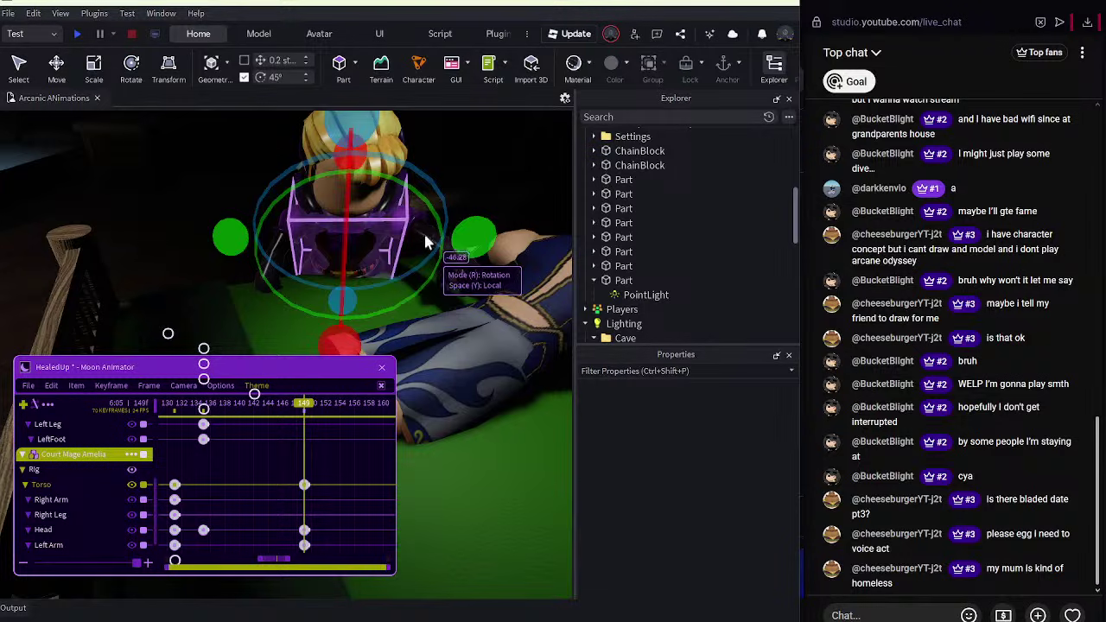
key(r)
drag(411, 236, 444, 245)
drag(328, 403, 207, 411)
key(space)
key(r)
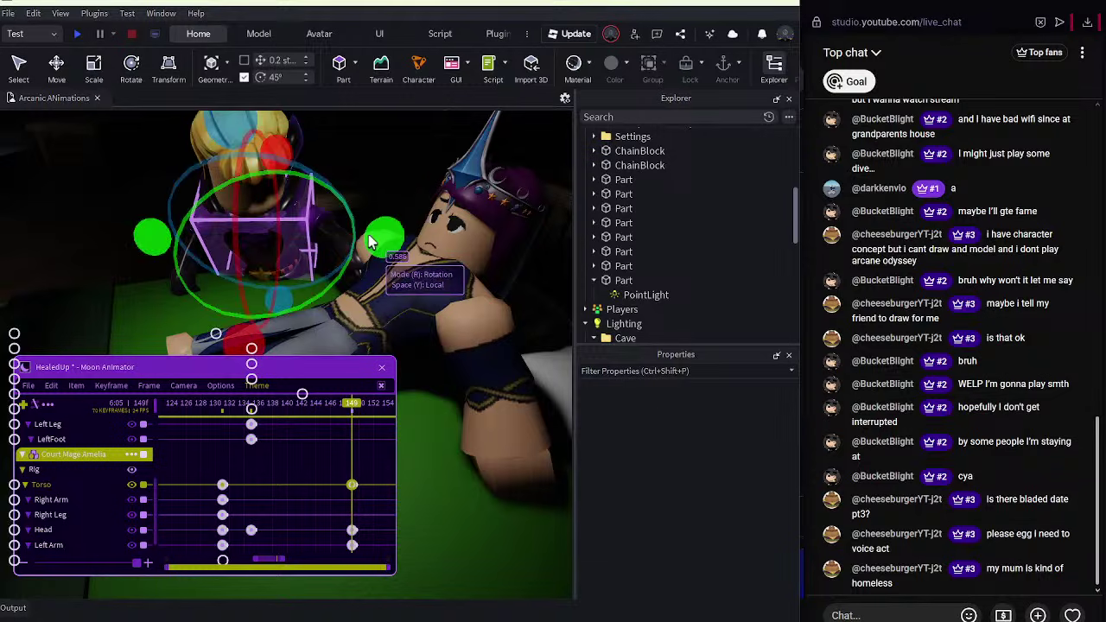
drag(242, 154, 262, 159)
Readjust the rotation of Court Mage Amelia's left arm and head at frame 149 and replay the lean.
click(335, 203)
mouse_move(384, 303)
mouse_down()
mouse_move(391, 312)
mouse_move(400, 296)
mouse_up()
drag(398, 201, 401, 215)
click(266, 178)
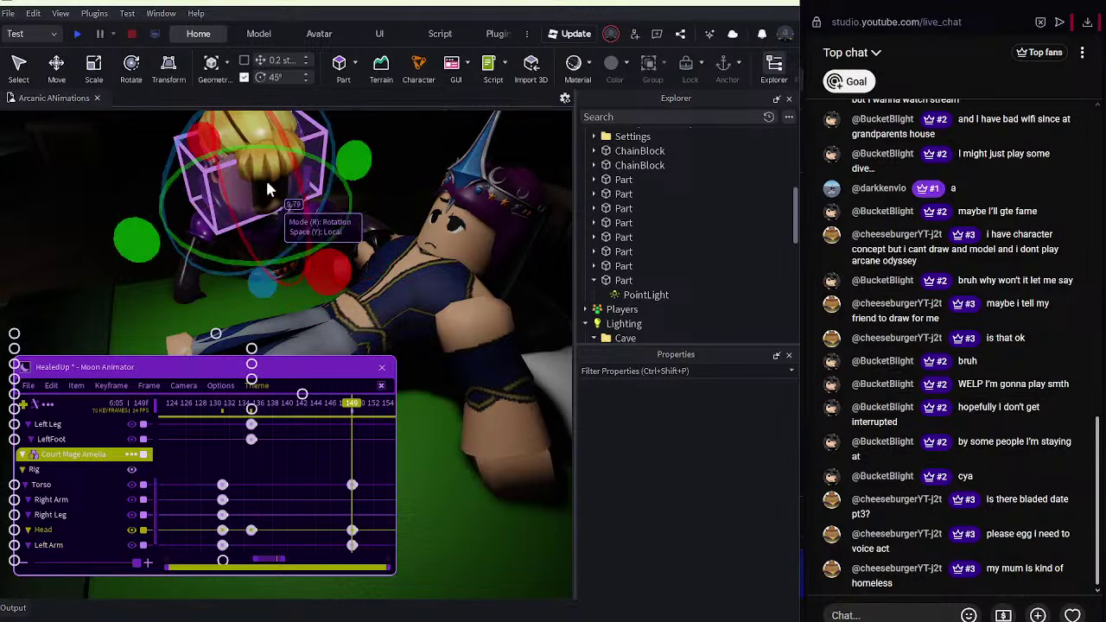
drag(329, 265, 267, 291)
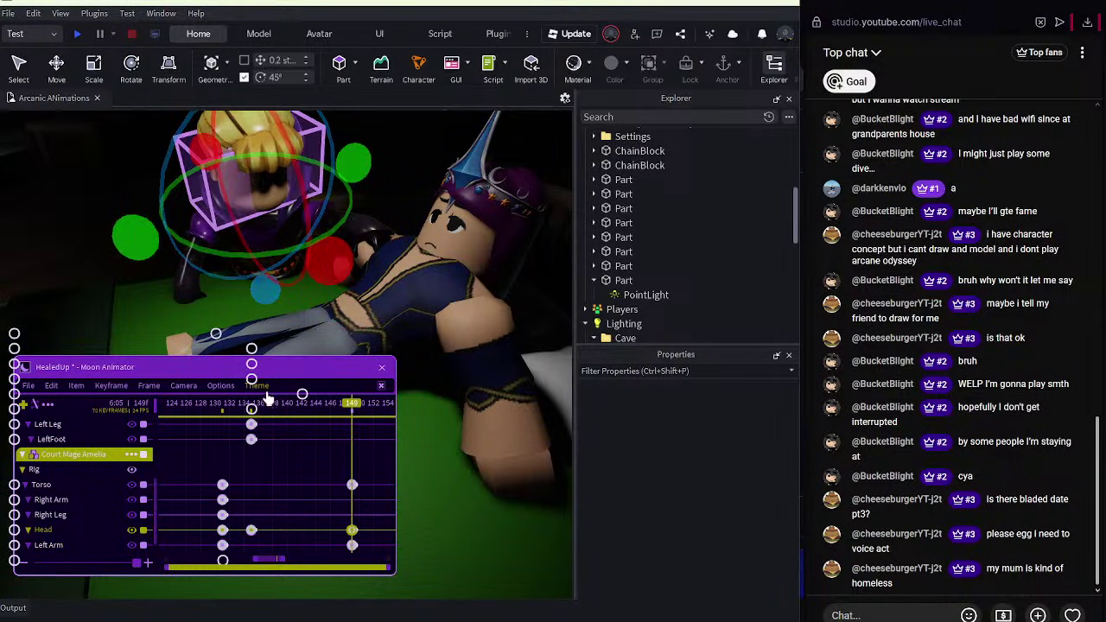
click(190, 407)
key(space)
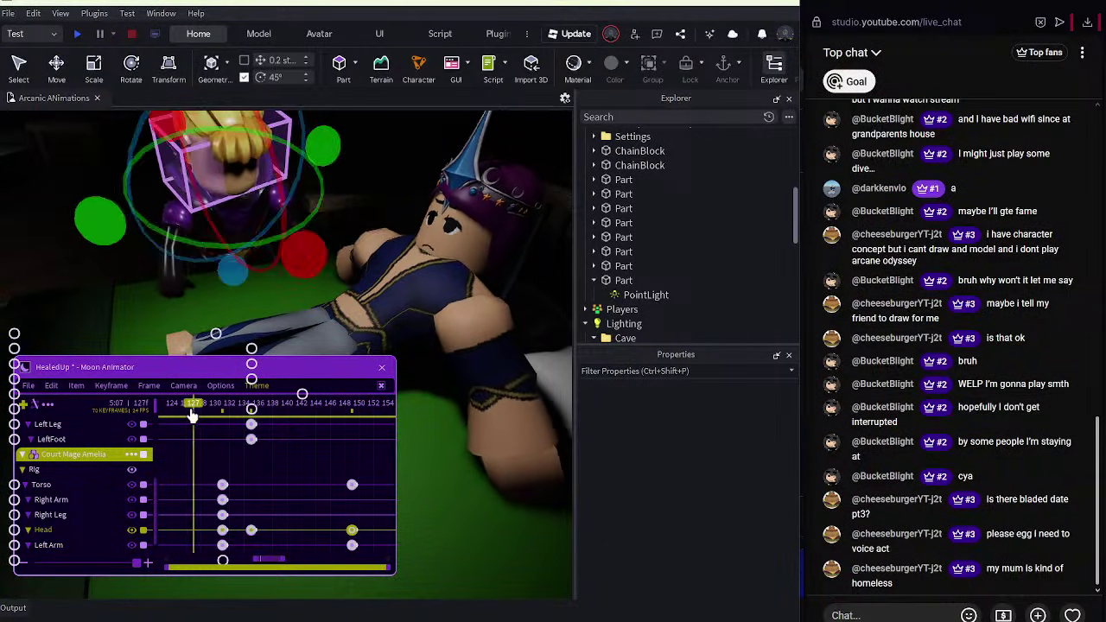
Examine Court Mage Amelia's pose at frame 149 from several angles and play back the movement into it.
click(290, 256)
right_drag(292, 261, 292, 261)
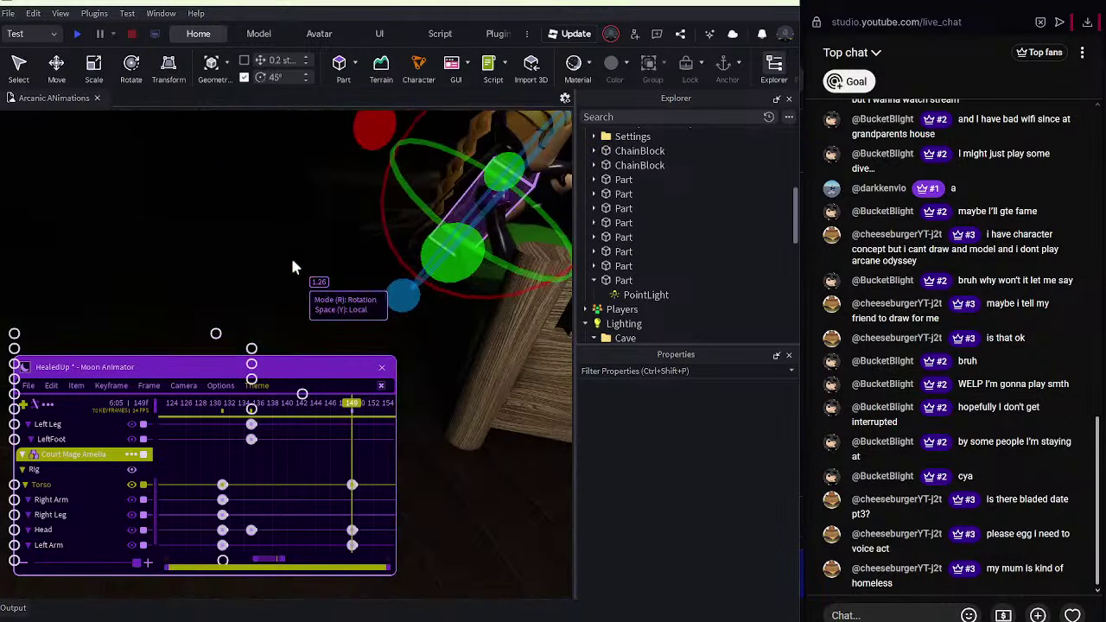
right_drag(458, 310, 458, 311)
click(485, 378)
right_drag(485, 378, 485, 374)
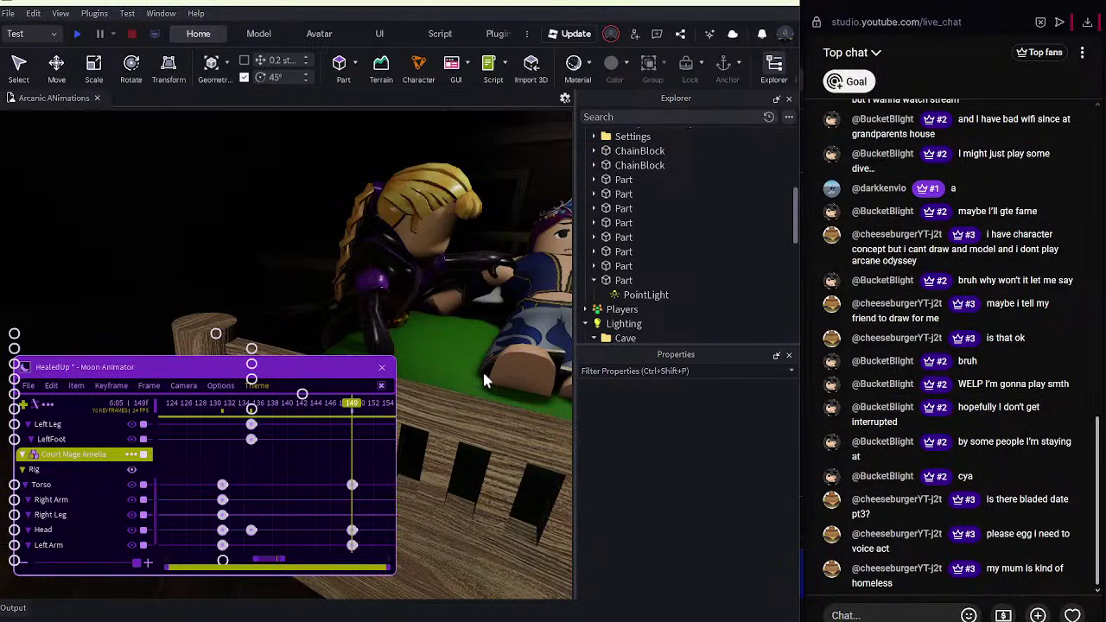
right_drag(484, 374, 485, 375)
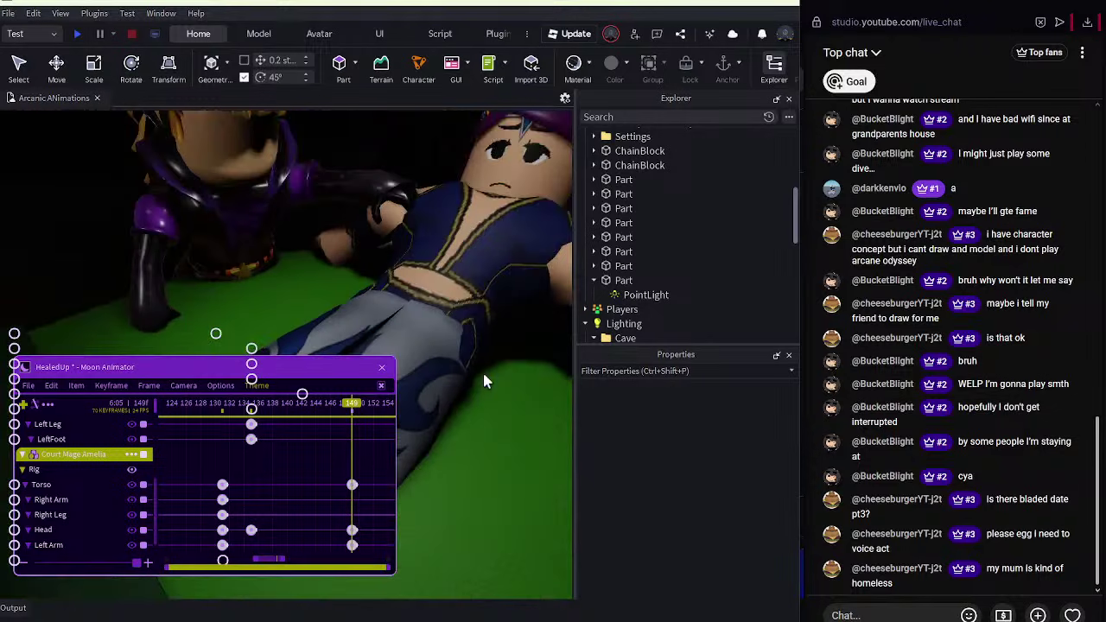
click(198, 403)
key(space)
Rotate Court Mage Amelia's left arm about -6 degrees at frame 149 to fit its reach toward Princess Selene.
click(263, 242)
right_drag(263, 242, 262, 242)
right_drag(390, 288, 393, 289)
right_drag(417, 254, 417, 253)
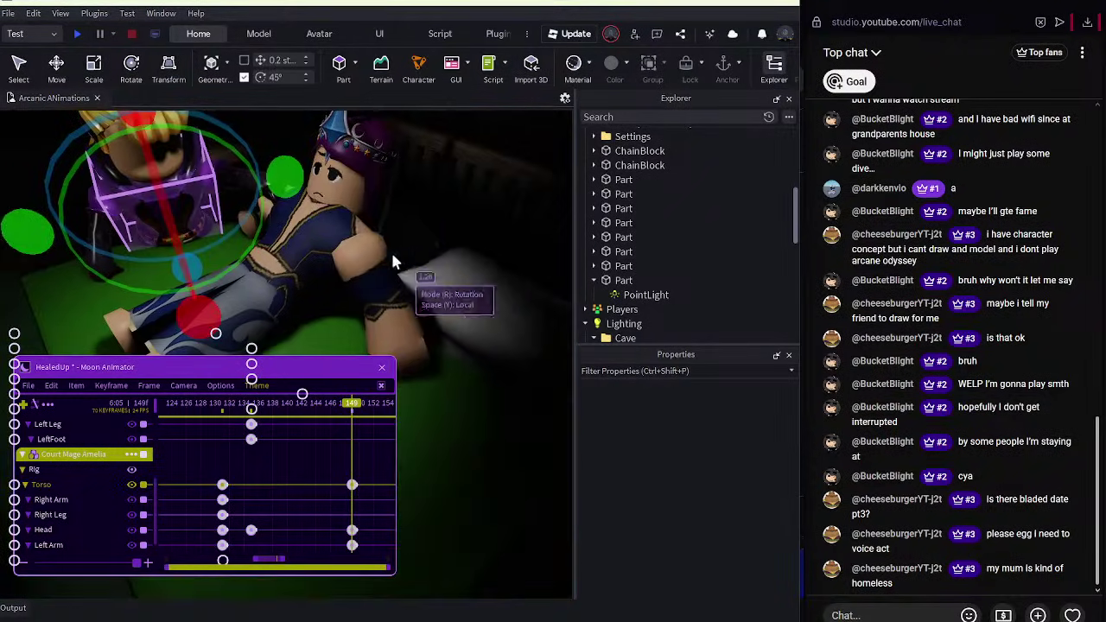
click(255, 207)
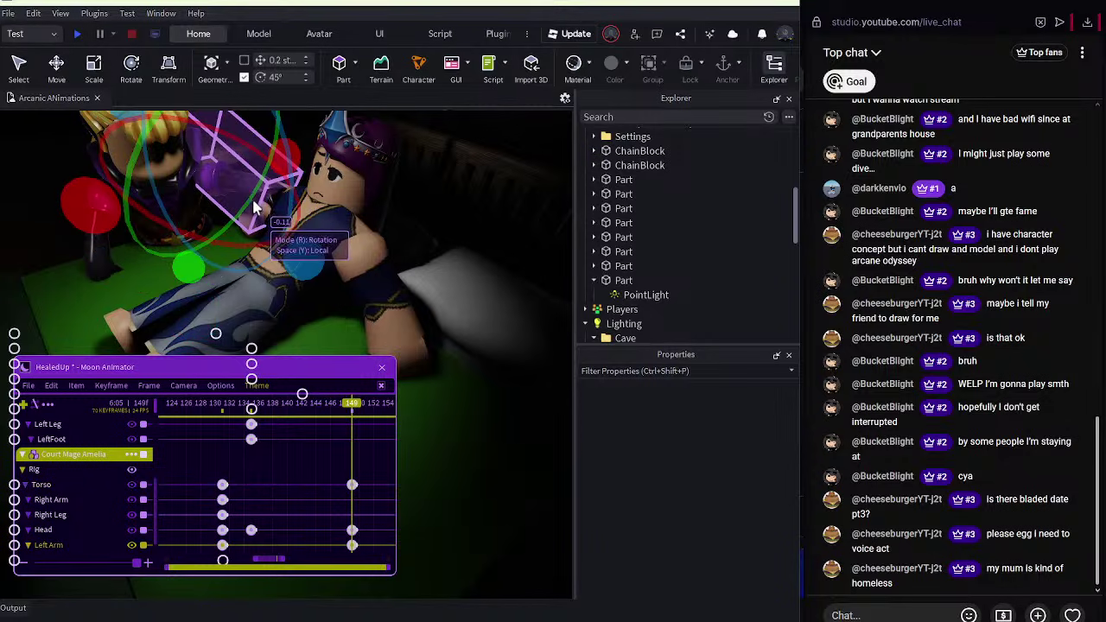
drag(69, 205, 321, 261)
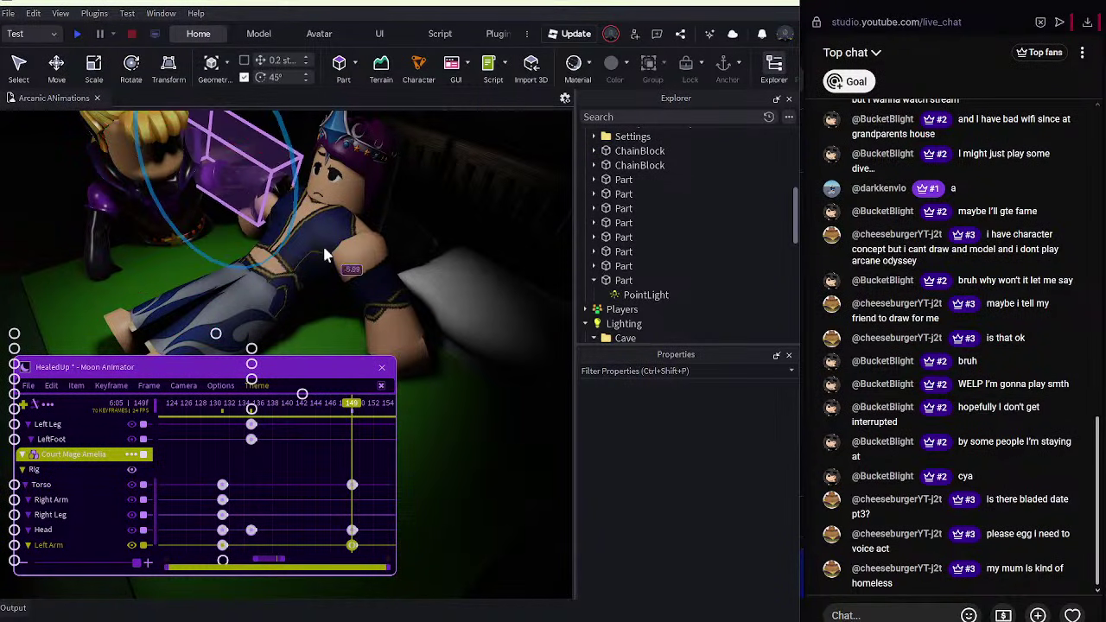
Delay Court Mage Amelia's last head keyframe to frame 158 and play back the motion.
click(131, 125)
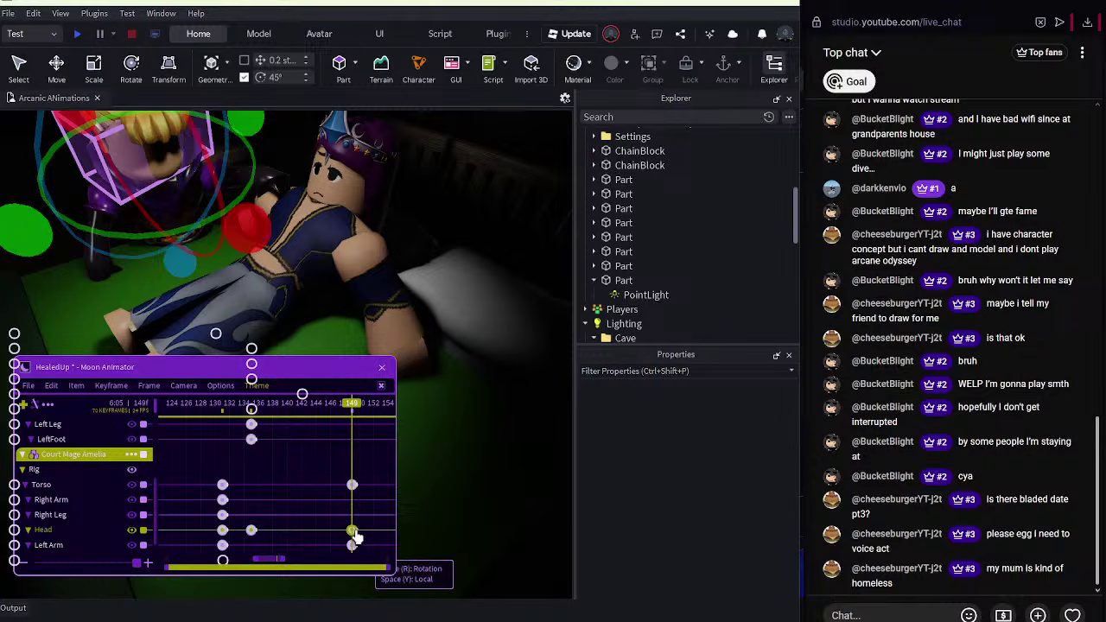
drag(356, 533, 395, 530)
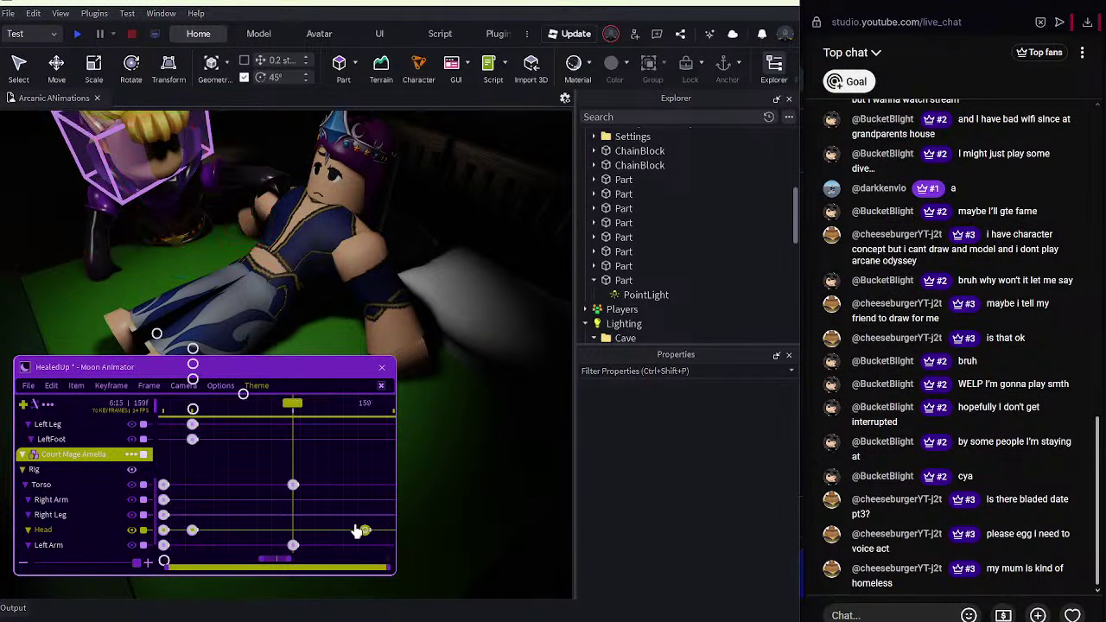
drag(194, 404, 165, 408)
key(space)
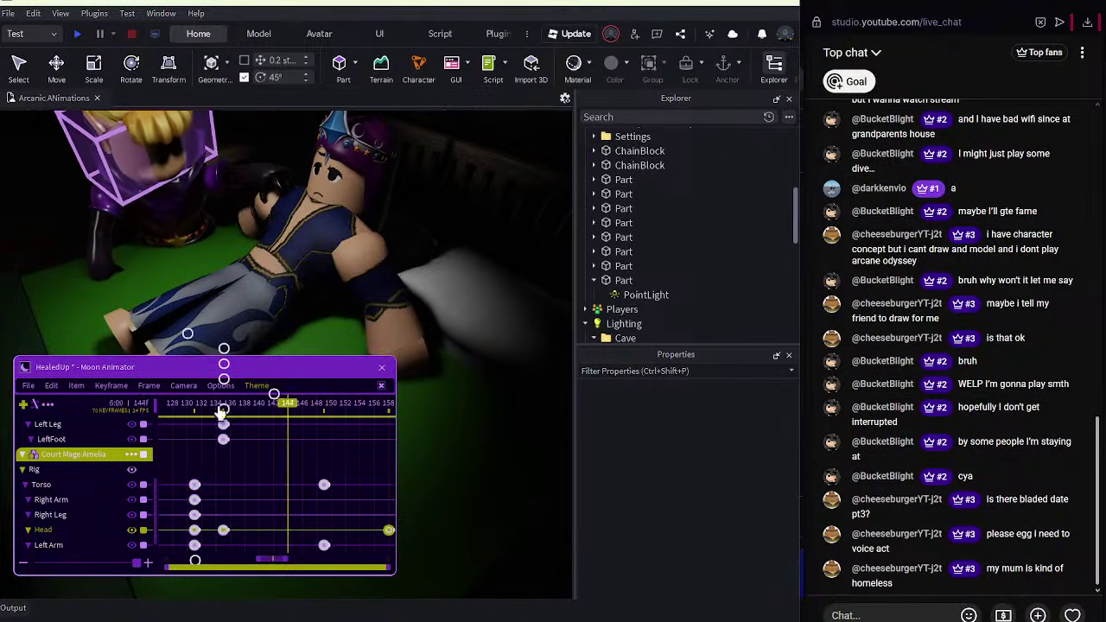
Rotate Princess Selene's head about -18 degrees toward Court Mage Amelia at frame 158 and play back the turn.
click(346, 211)
drag(454, 278, 434, 298)
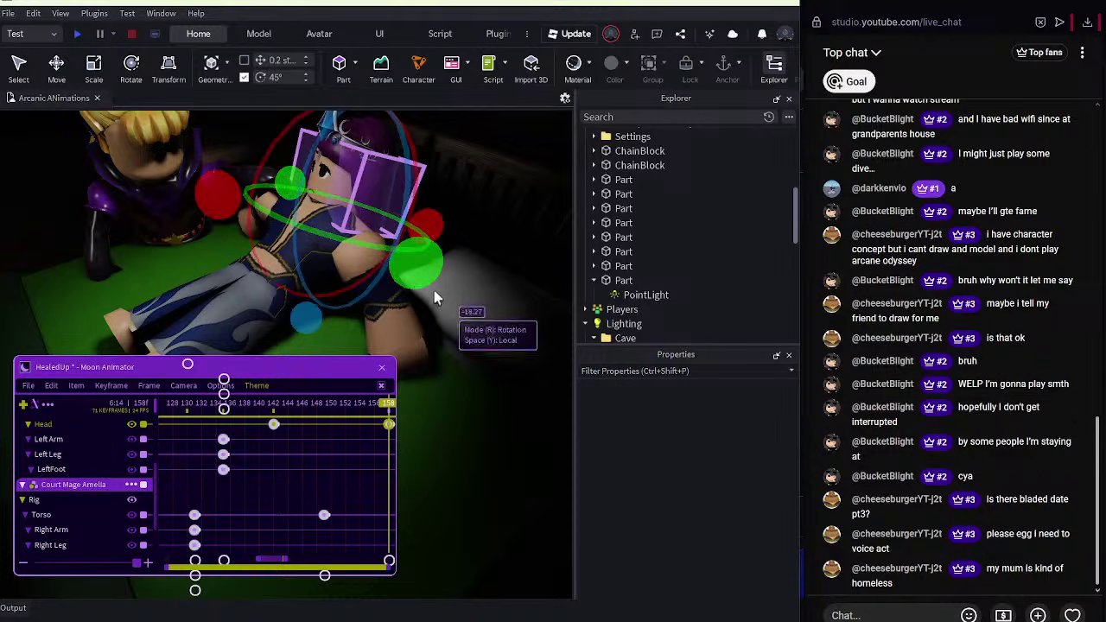
drag(277, 414, 214, 420)
key(space)
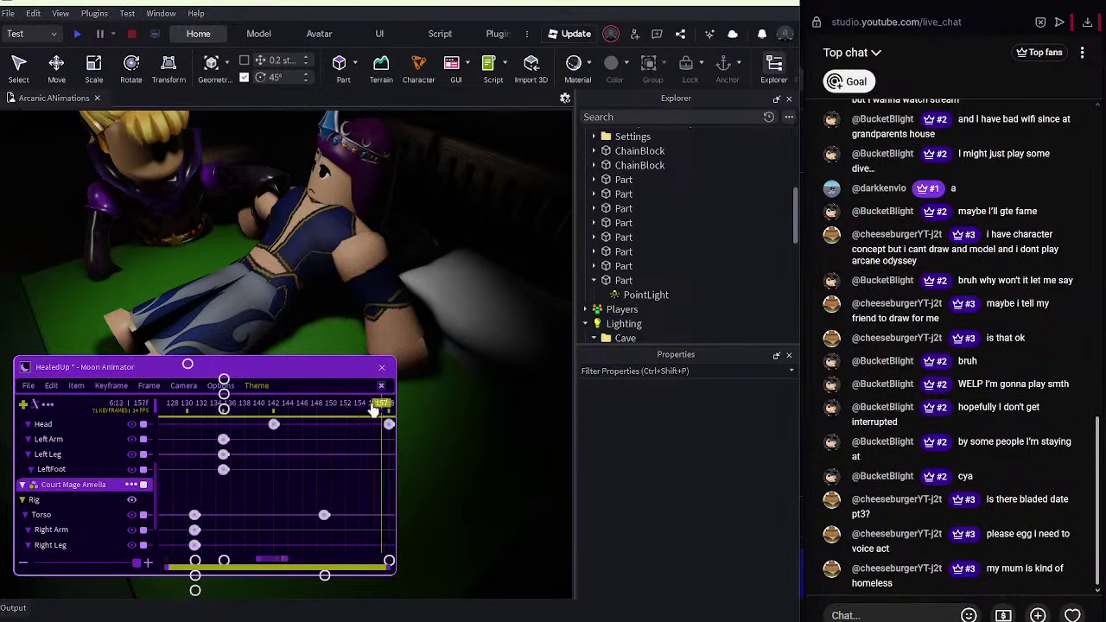
Review the animation from its opening frames through both characters' latest poses.
click(307, 268)
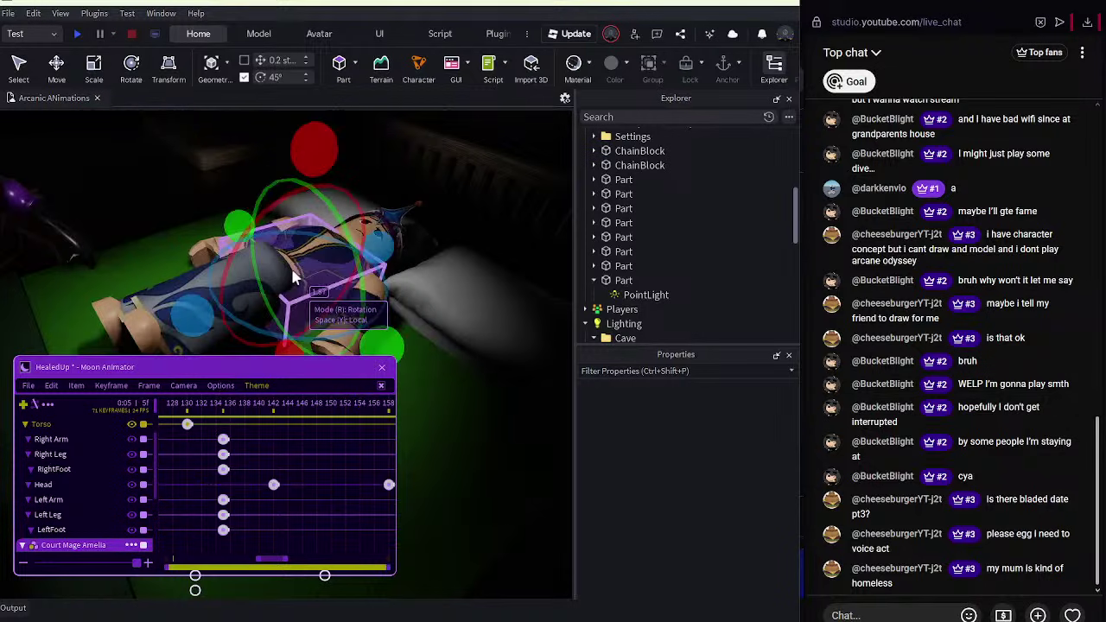
drag(296, 406, 108, 424)
key(space)
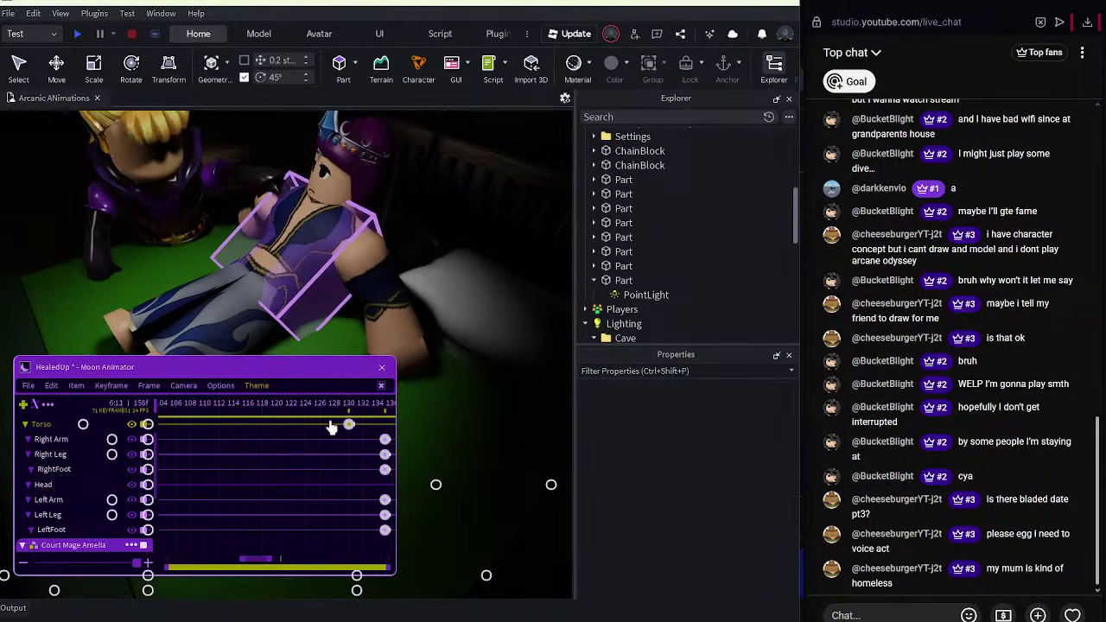
scroll(373, 413, up, 2)
drag(374, 410, 407, 408)
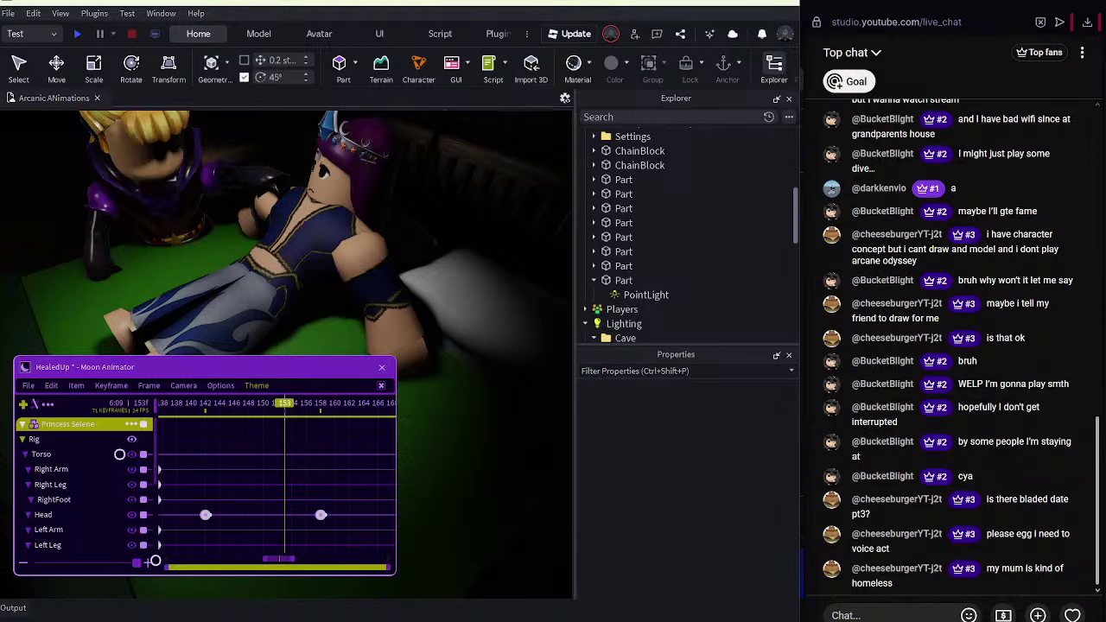
mouse_move(520, 621)
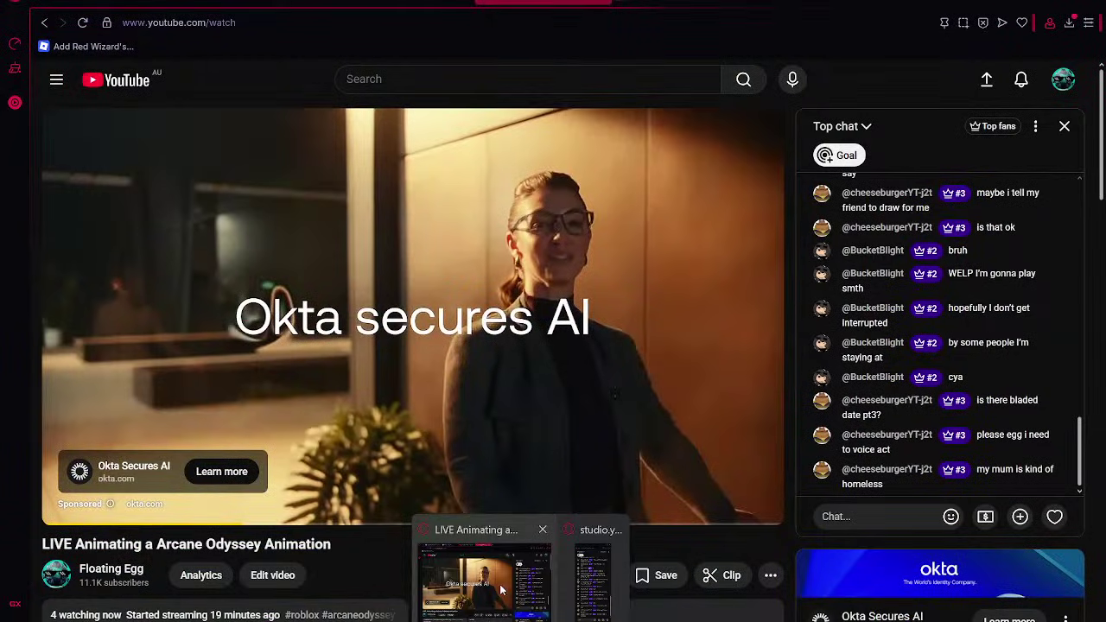
Reframe both characters and replay the motion from frame 127 onward.
scroll(450, 363, down, 2)
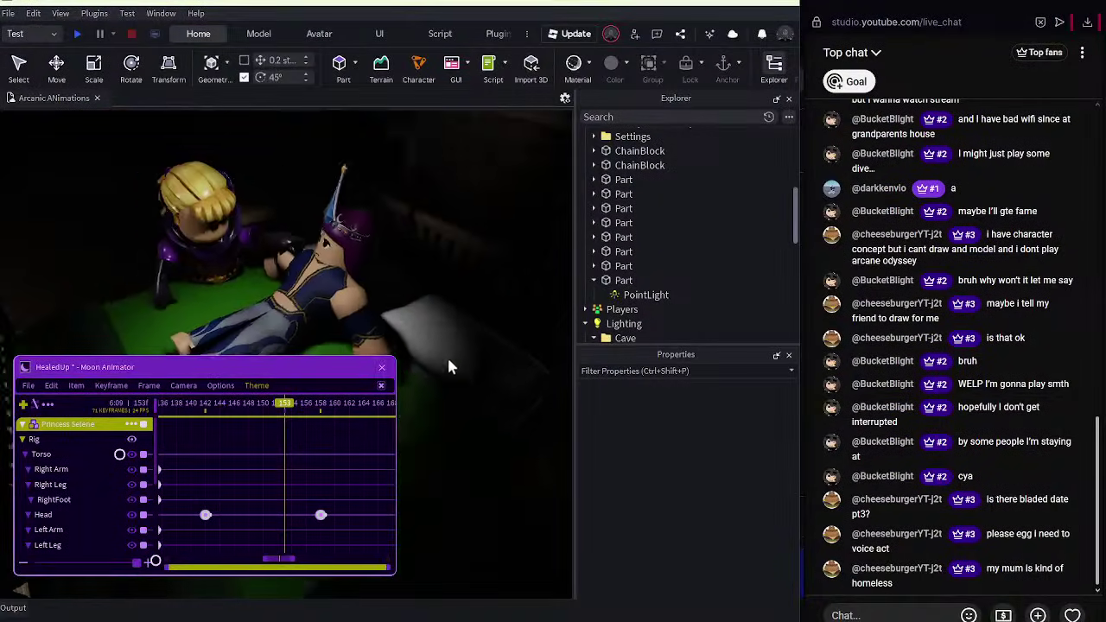
right_drag(450, 363, 448, 361)
scroll(448, 361, up, 2)
drag(323, 410, 148, 433)
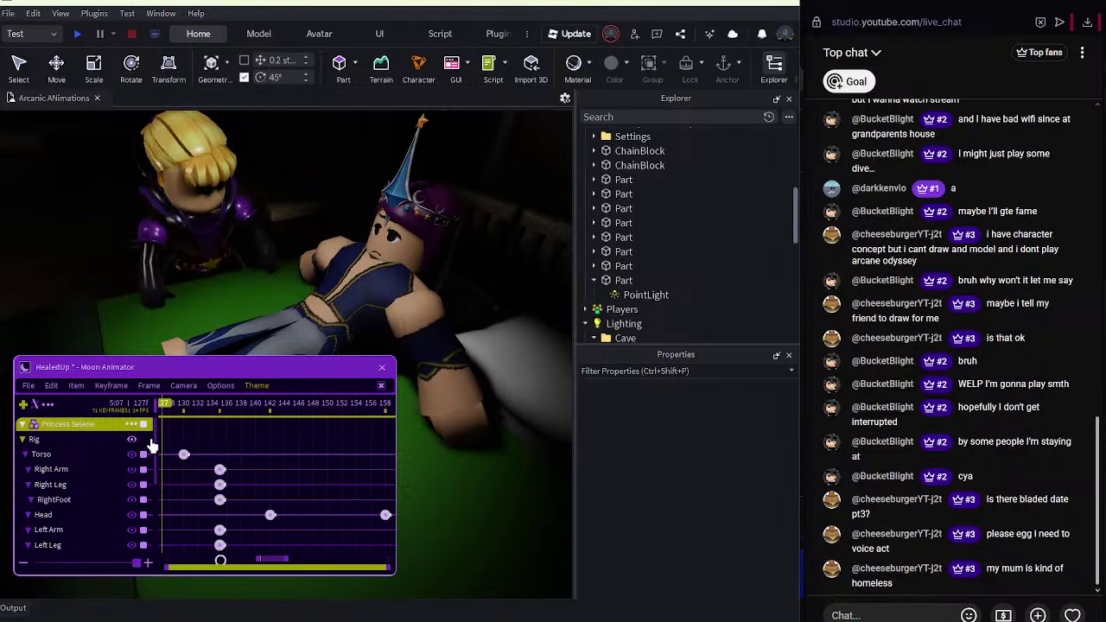
key(space)
click(262, 413)
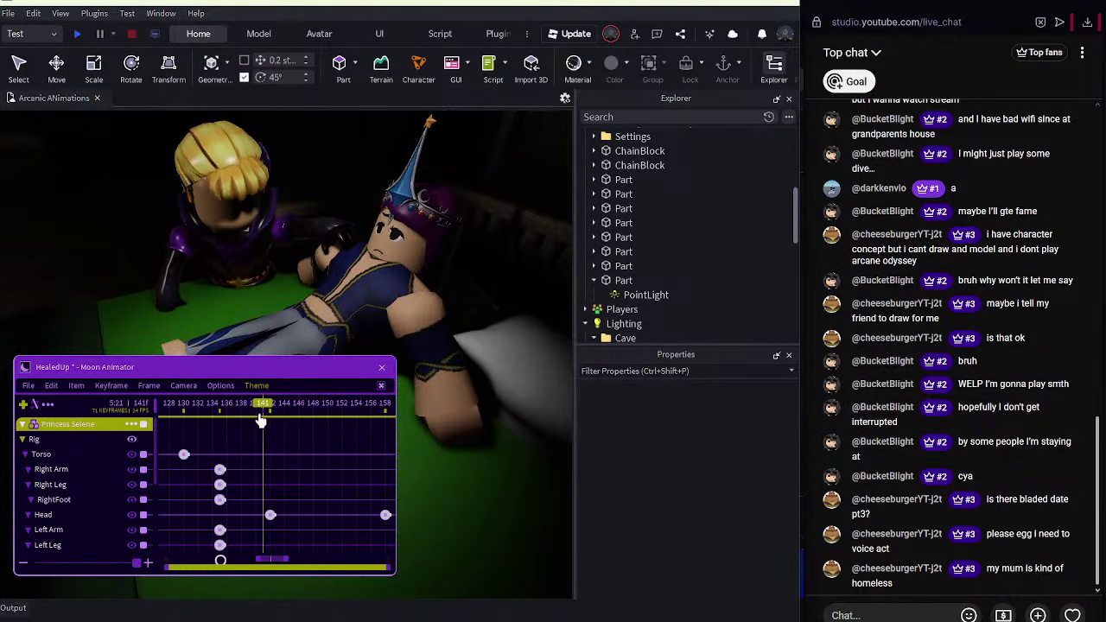
key(space)
Rotate Princess Selene's torso about -4 degrees at frame 158.
click(383, 273)
right_drag(383, 272, 380, 274)
right_drag(513, 304, 529, 278)
drag(396, 290, 396, 281)
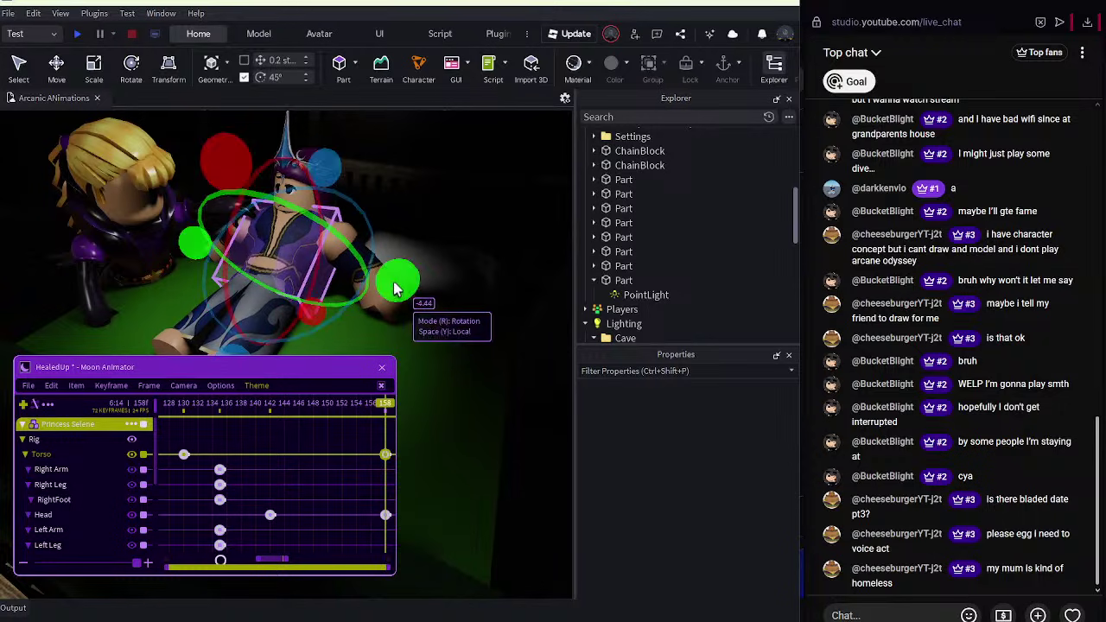
Rotate Princess Selene's left arm about 7.5 degrees at frame 158.
click(368, 285)
drag(378, 336, 383, 336)
right_drag(320, 271, 316, 268)
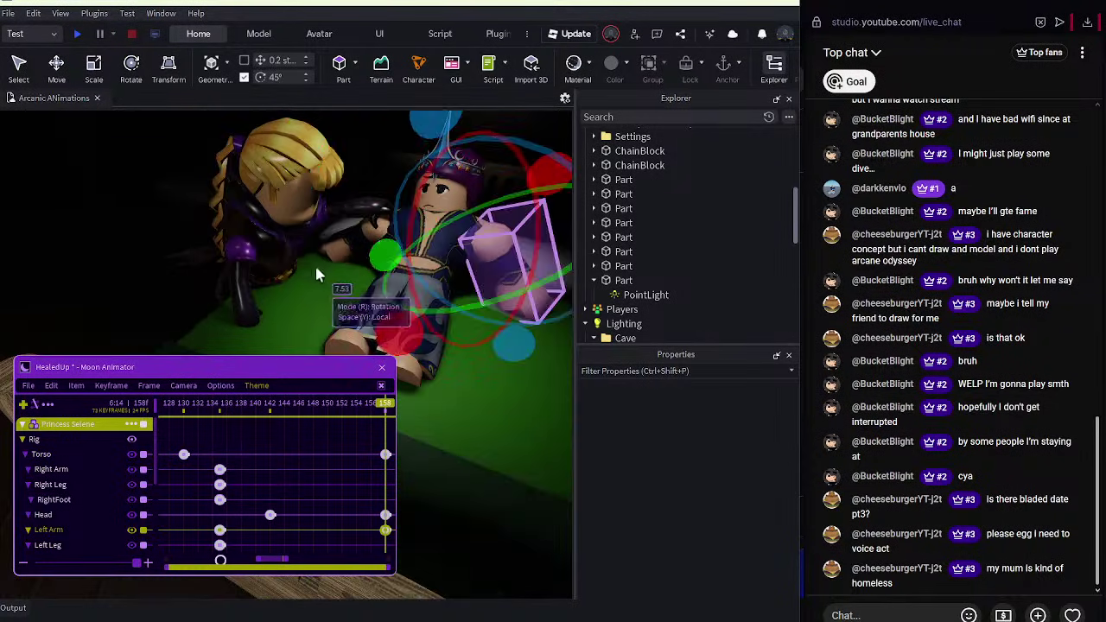
Rotate Princess Selene's right arm at frame 158 and play back the turn up to that frame.
click(361, 232)
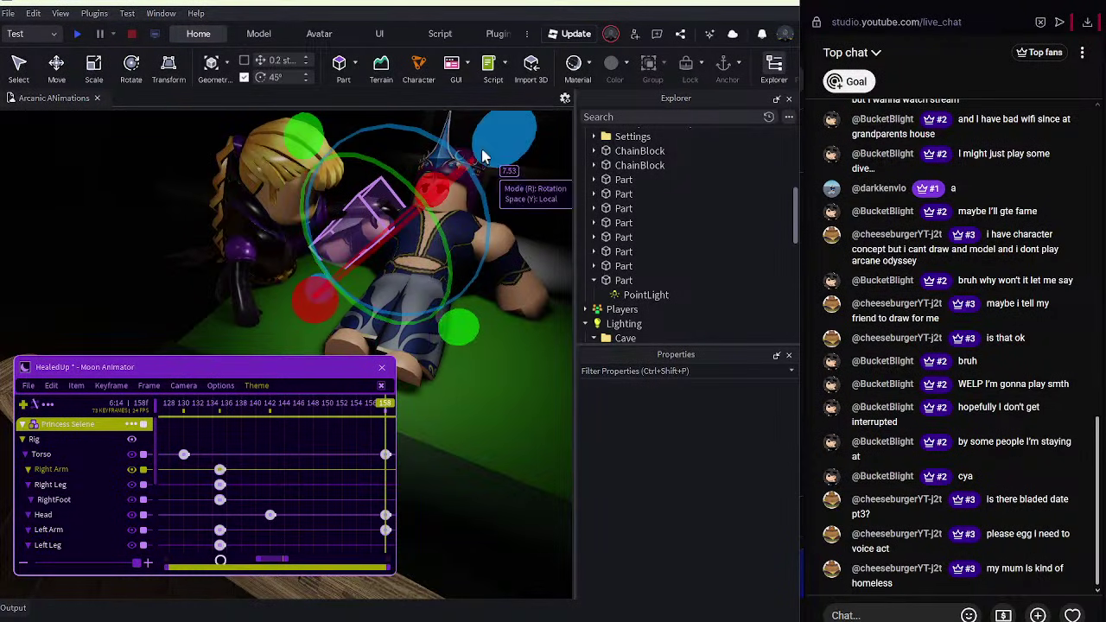
click(220, 418)
key(space)
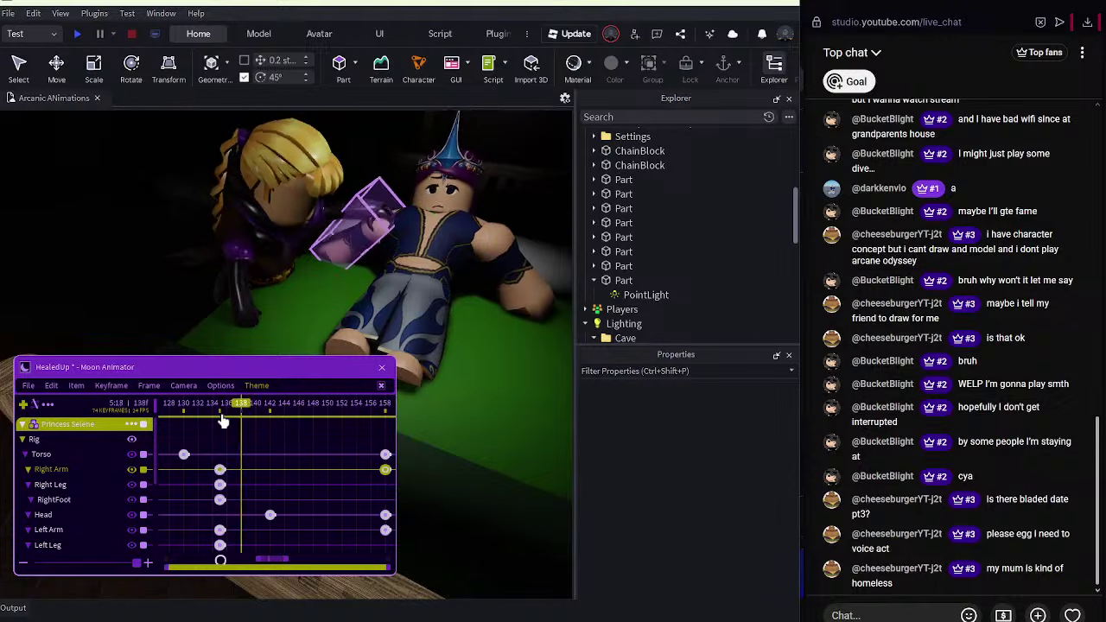
click(205, 415)
key(space)
click(346, 416)
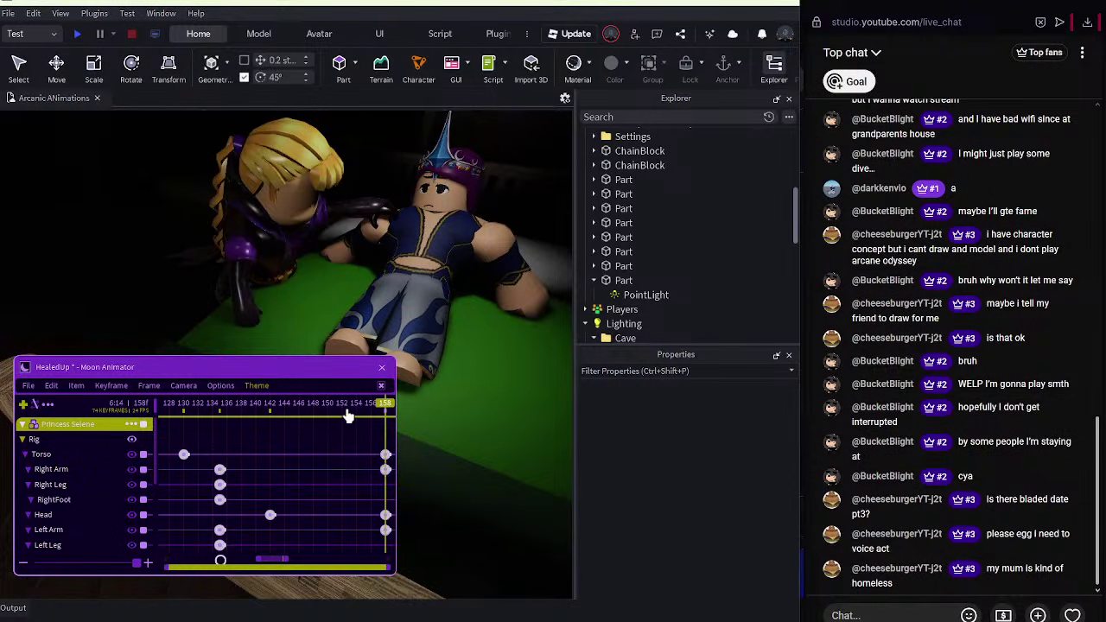
Adjust Princess Selene's right leg at frame 158, and shift and rotate her left leg to fit the turned torso.
click(371, 286)
right_drag(372, 298, 410, 283)
click(410, 285)
key(r)
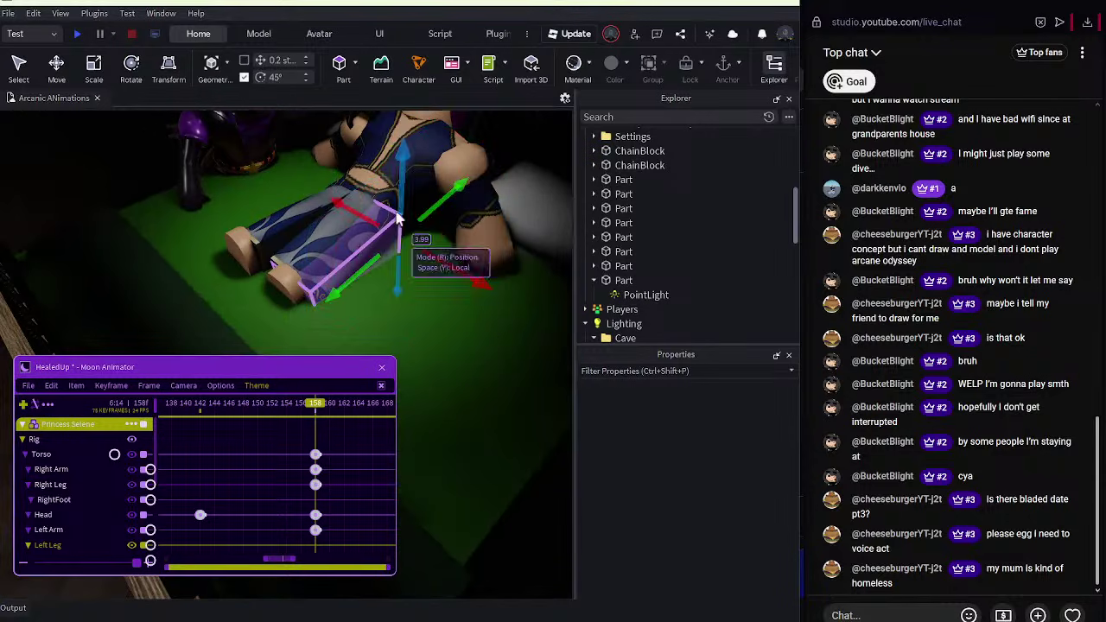
click(394, 184)
click(360, 250)
drag(407, 190, 407, 161)
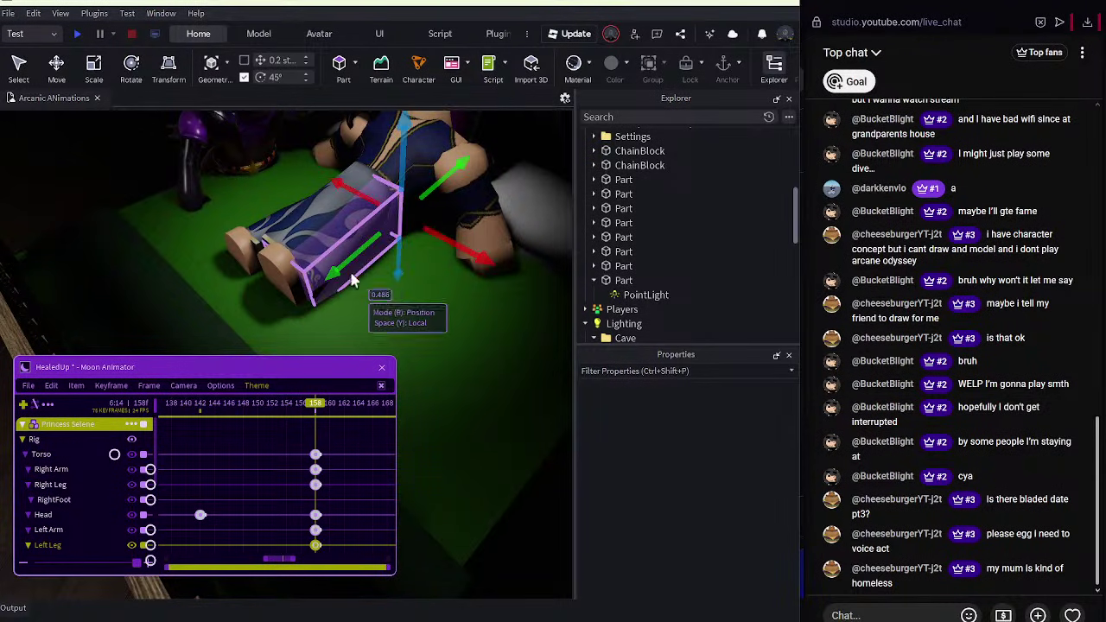
drag(348, 271, 348, 260)
key(r)
drag(393, 295, 393, 310)
Play back the animation from frame 100 to check Princess Selene's turn with the adjusted limbs.
drag(302, 405, 143, 395)
key(space)
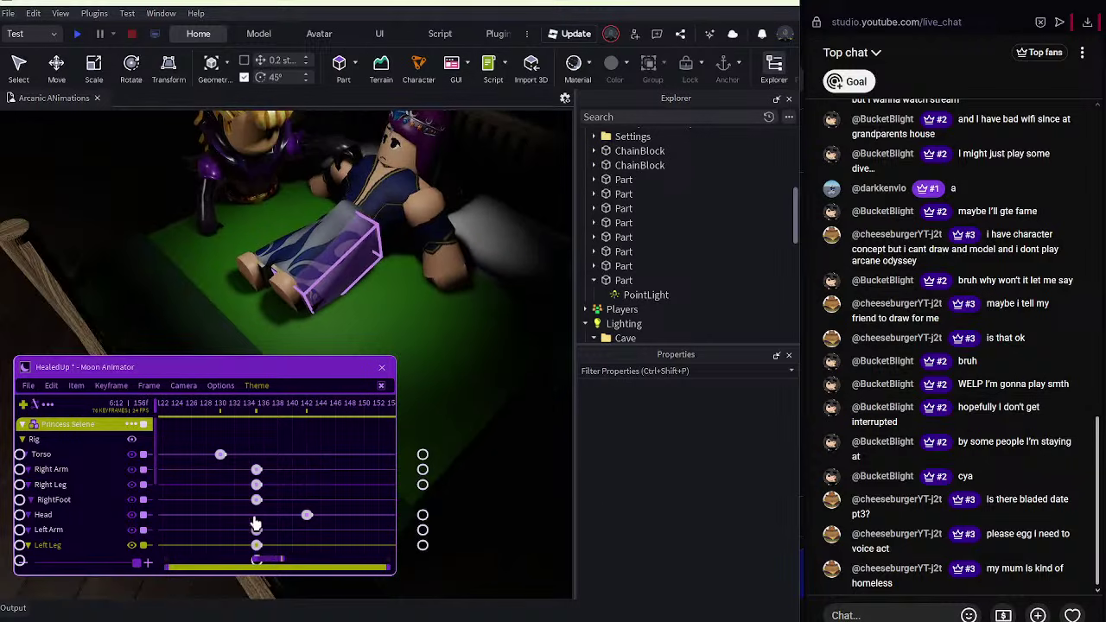
click(166, 405)
drag(164, 405, 160, 403)
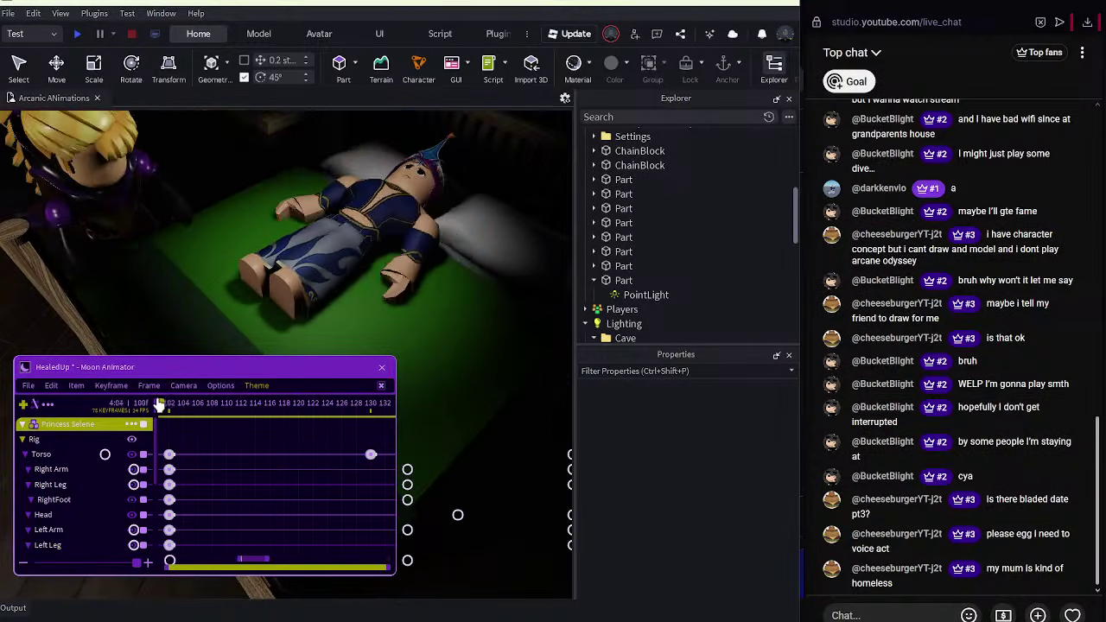
key(space)
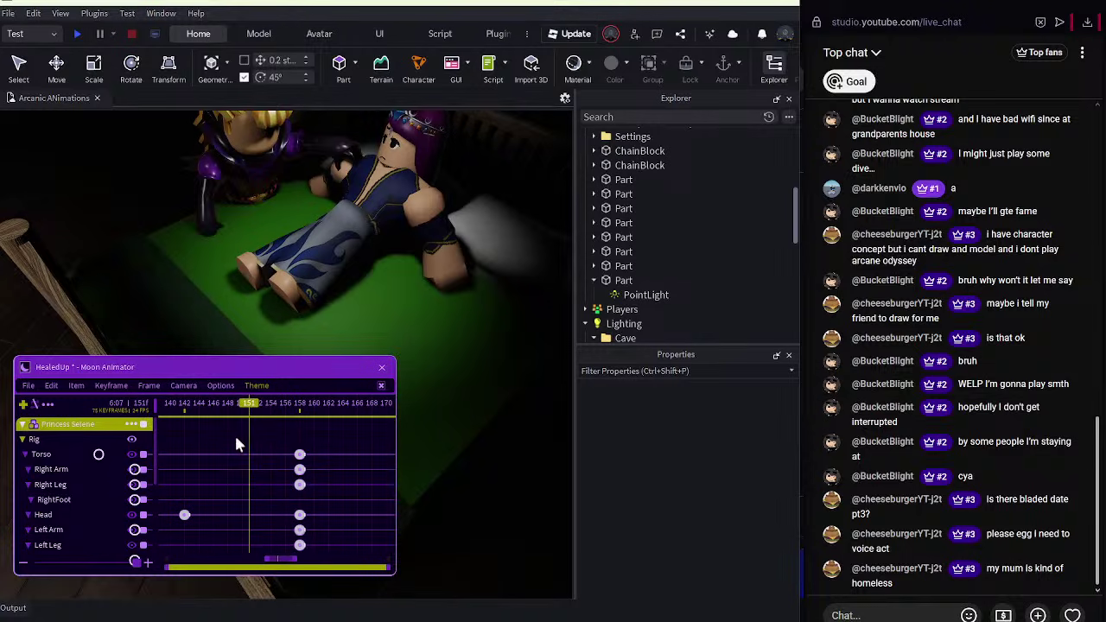
Keyframe all parts of Princess Selene and Court Mage Amelia at frame 158 and save the animation.
click(76, 450)
scroll(75, 454, down, 3)
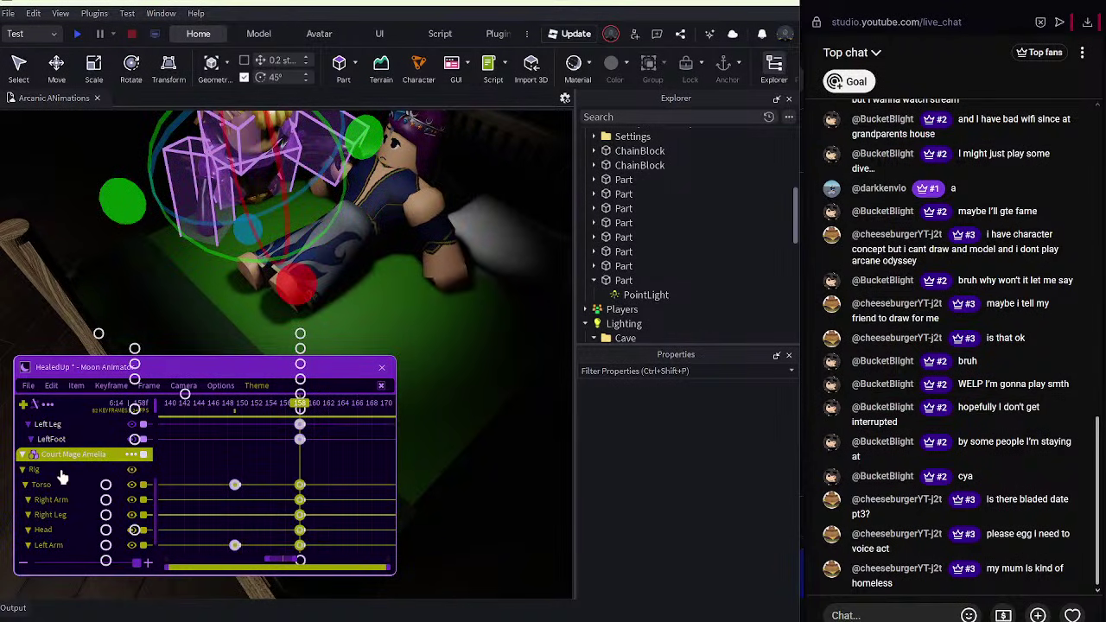
click(57, 310)
right_drag(56, 309, 58, 314)
key(w)
key(s)
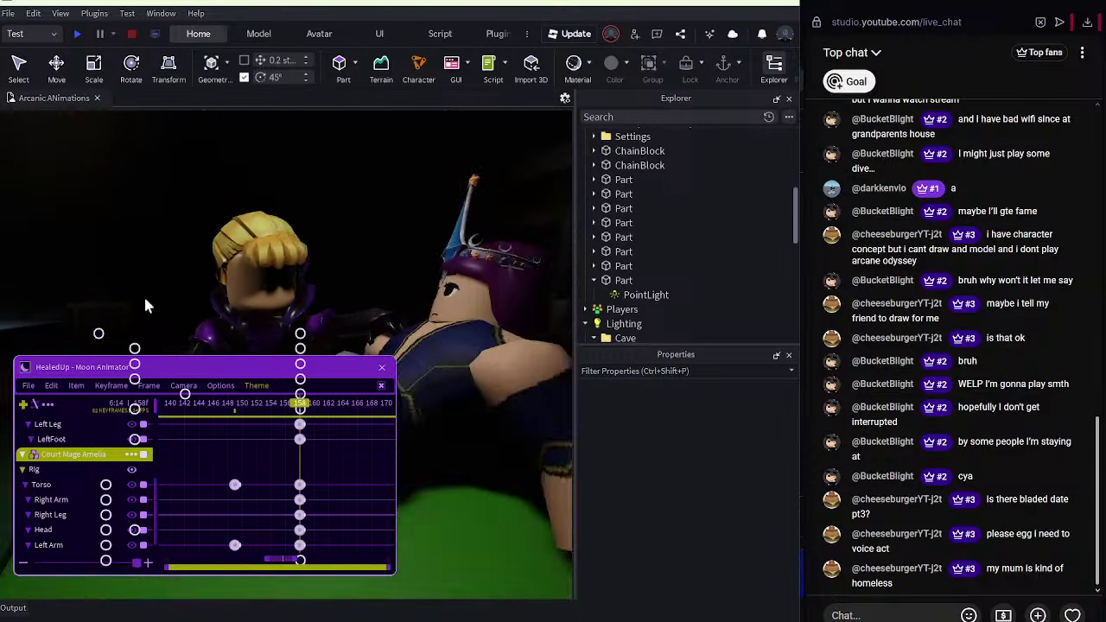
right_drag(146, 301, 143, 296)
key(w)
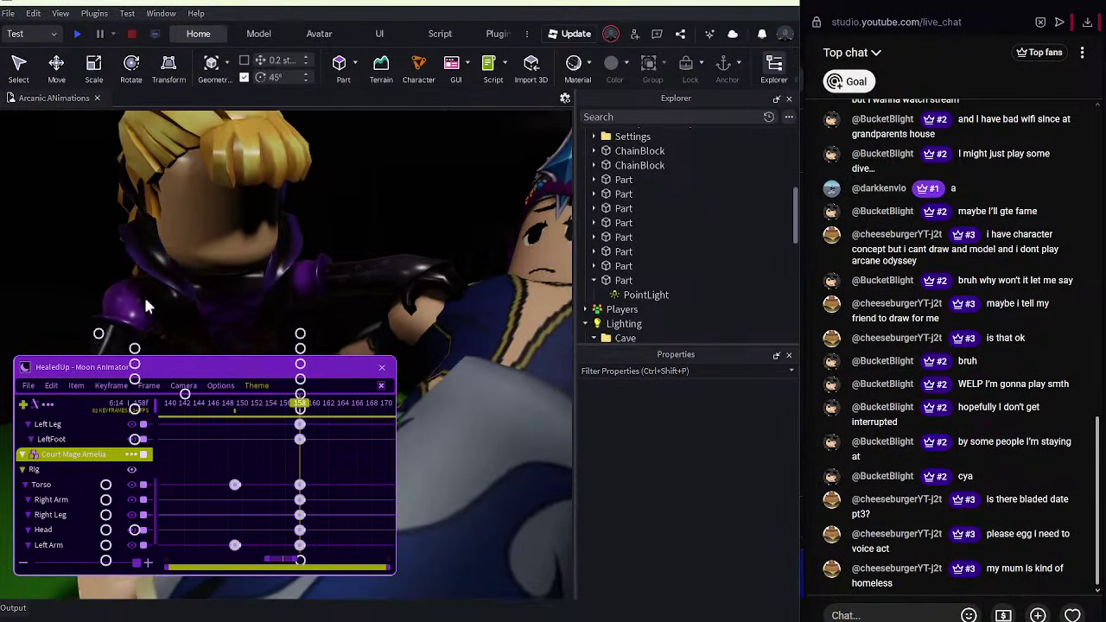
Rotate Court Mage Amelia's torso by small amounts, about 2.9 degrees, at frame 198.
scroll(139, 474, up, 3)
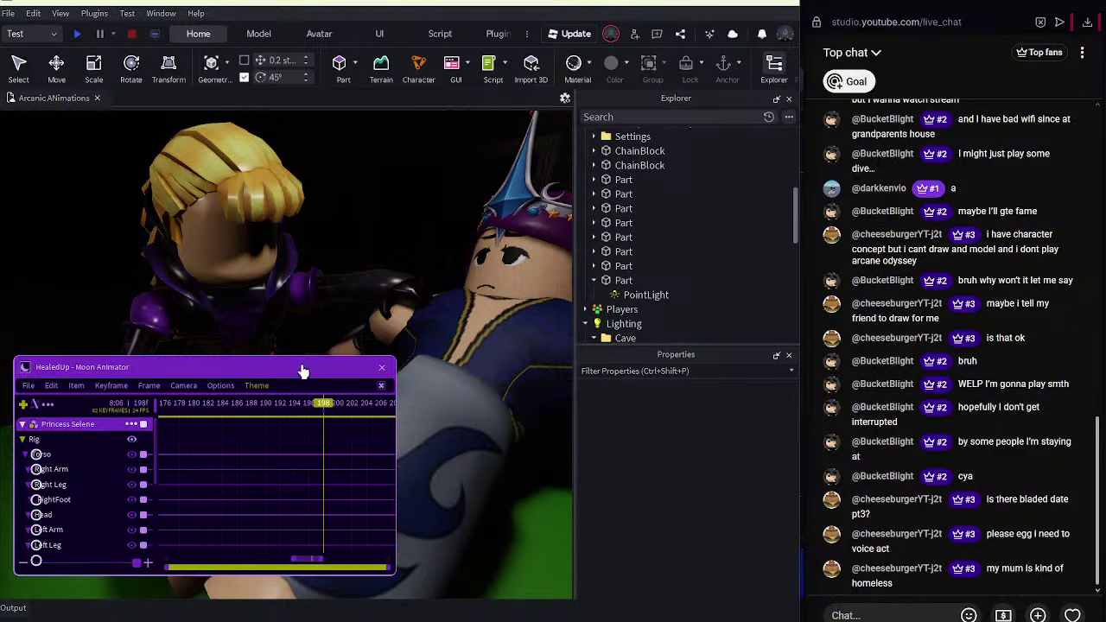
mouse_move(302, 372)
mouse_down()
mouse_move(224, 561)
mouse_move(284, 381)
mouse_up()
click(255, 359)
scroll(255, 356, up, 3)
scroll(276, 361, down, 3)
right_drag(277, 361, 329, 327)
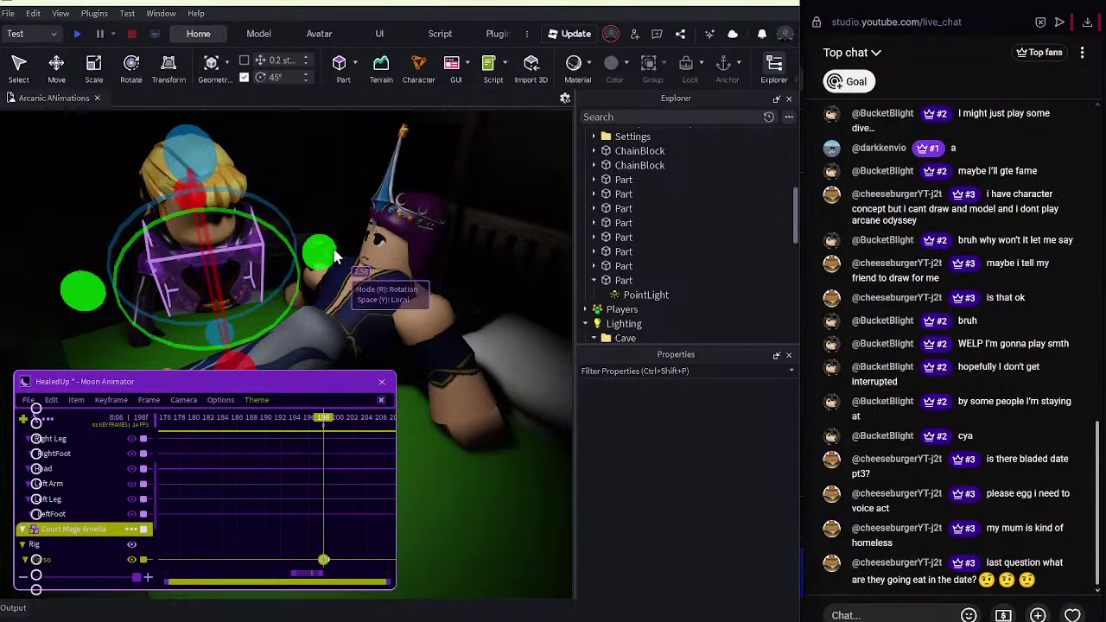
drag(330, 256, 331, 242)
drag(183, 162, 197, 165)
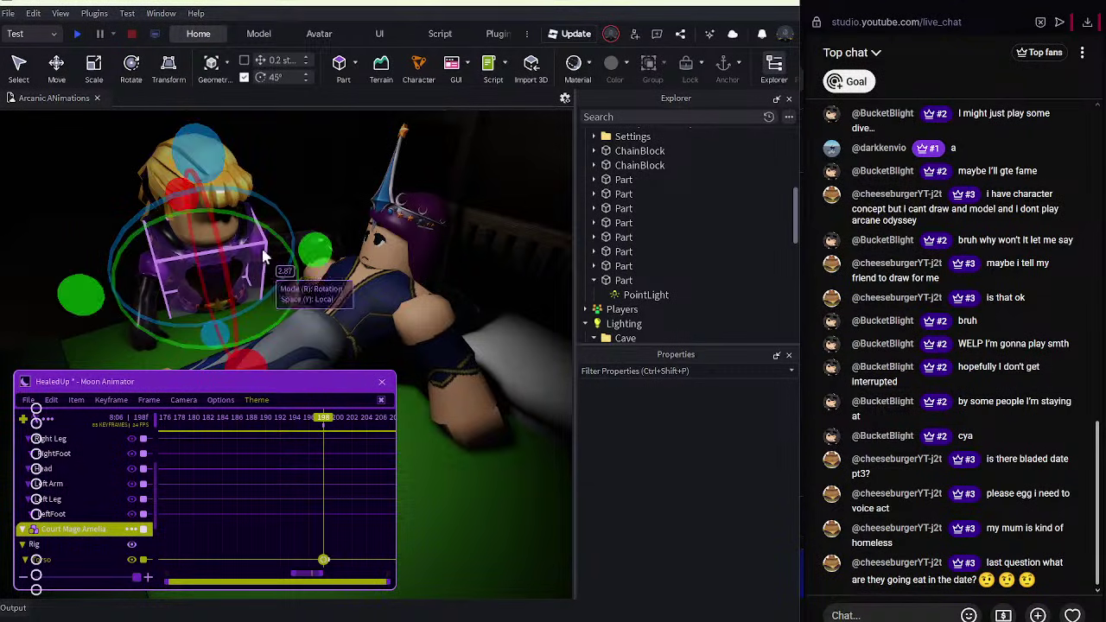
drag(317, 251, 311, 249)
Rotate Court Mage Amelia's head and turn her left arm about 2.4 degrees at frame 198 so it still meets Selene's arm.
click(240, 226)
drag(109, 276, 117, 281)
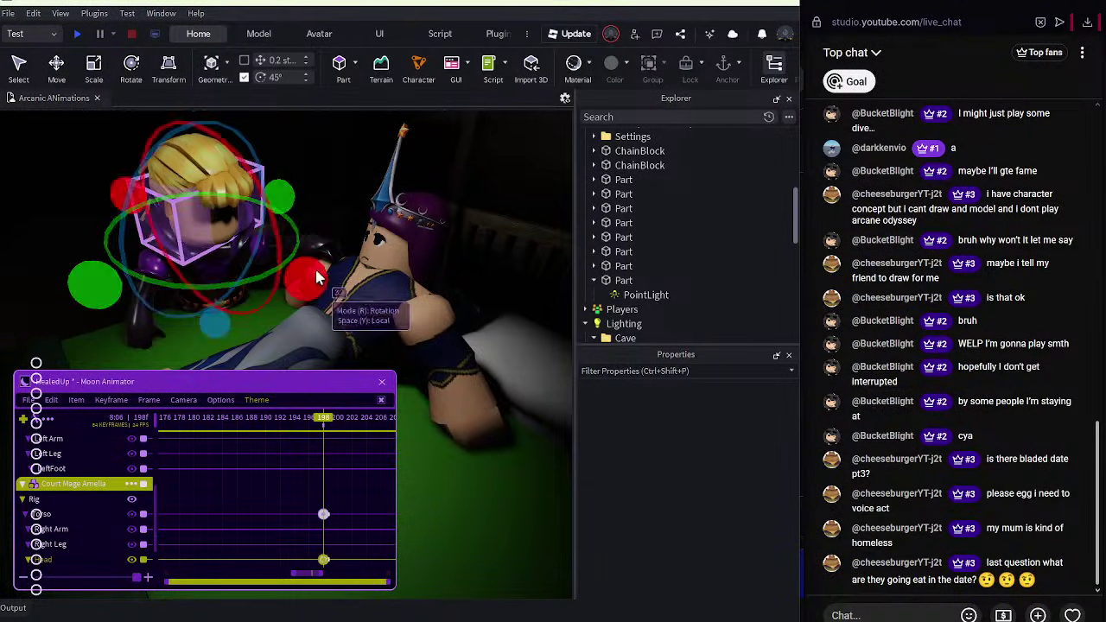
click(330, 254)
click(322, 247)
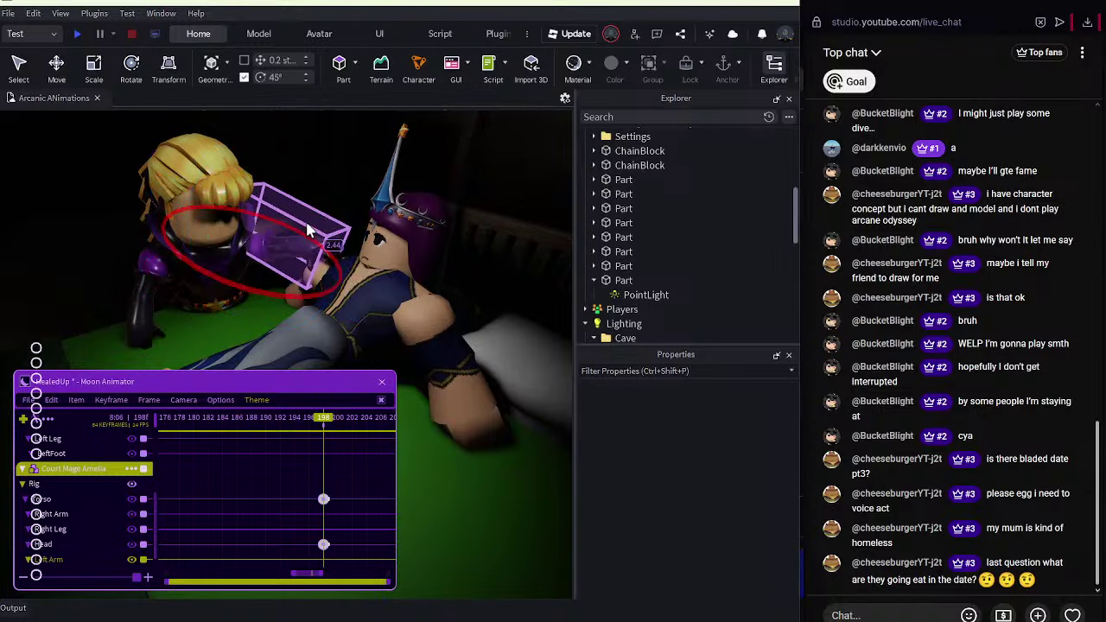
click(326, 261)
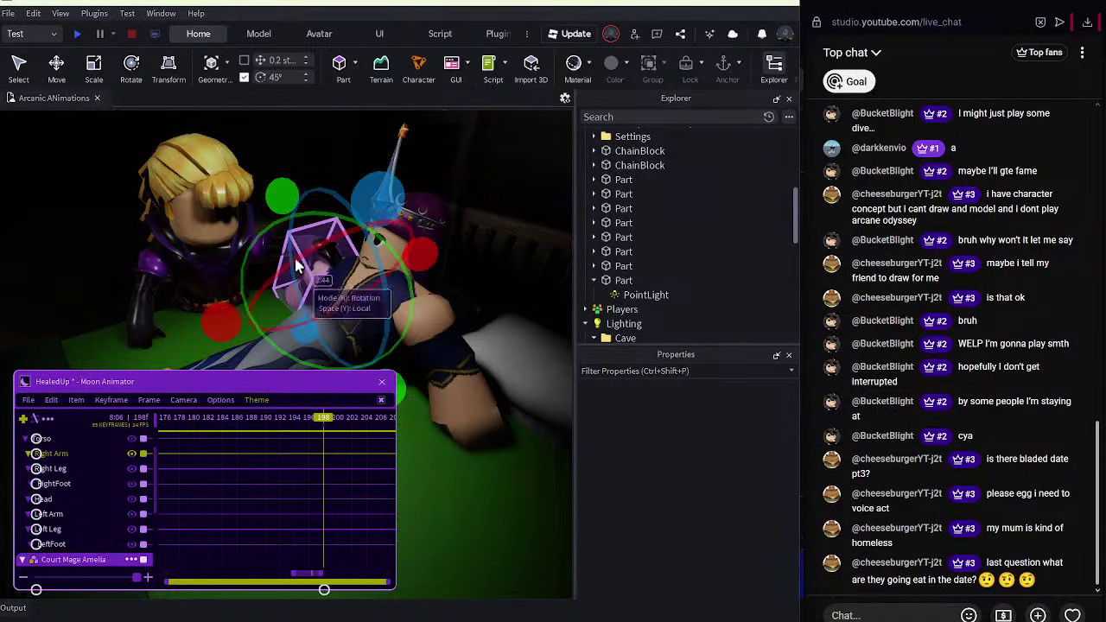
click(292, 262)
drag(343, 293, 348, 301)
Move Court Mage Amelia's head keyframe to frame 190 and replay the motion.
drag(288, 421, 149, 406)
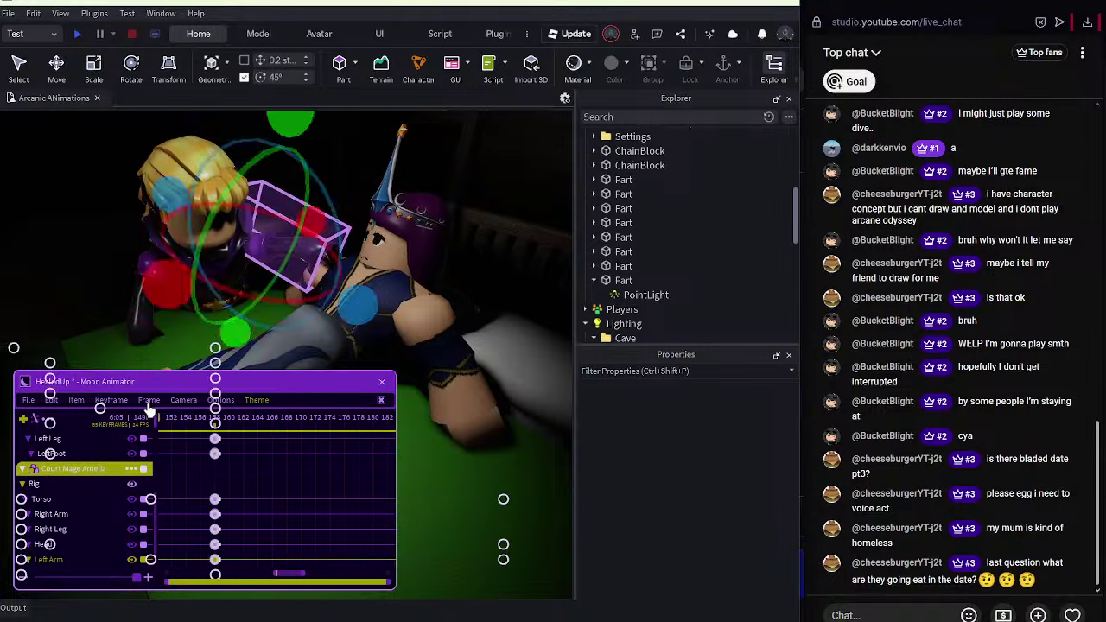
key(space)
drag(235, 421, 278, 487)
drag(298, 546, 241, 544)
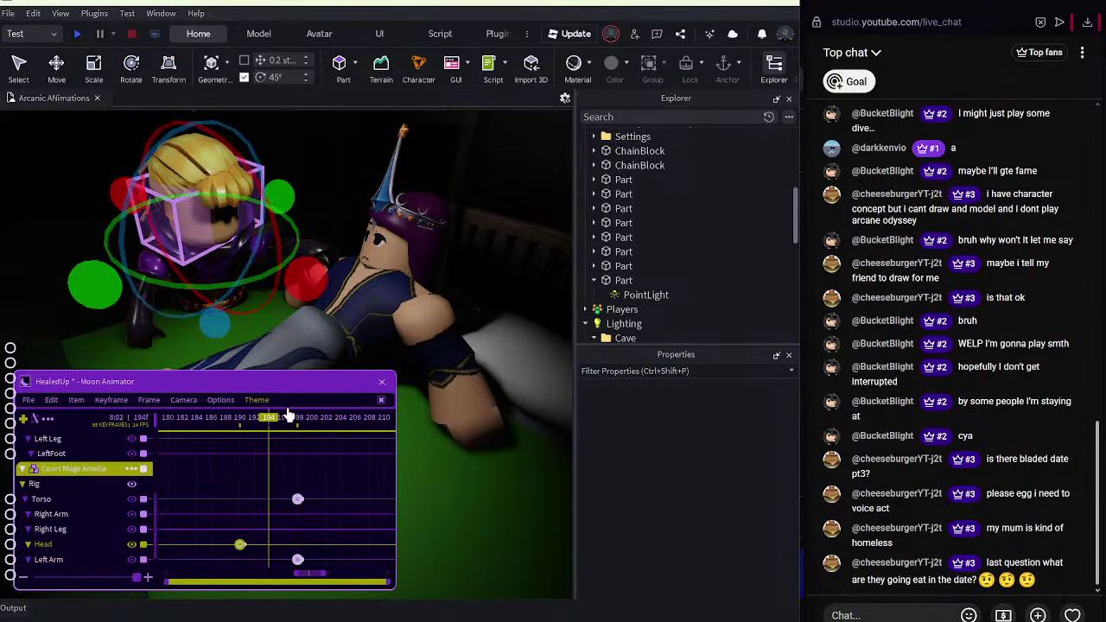
click(176, 442)
scroll(168, 435, up, 5)
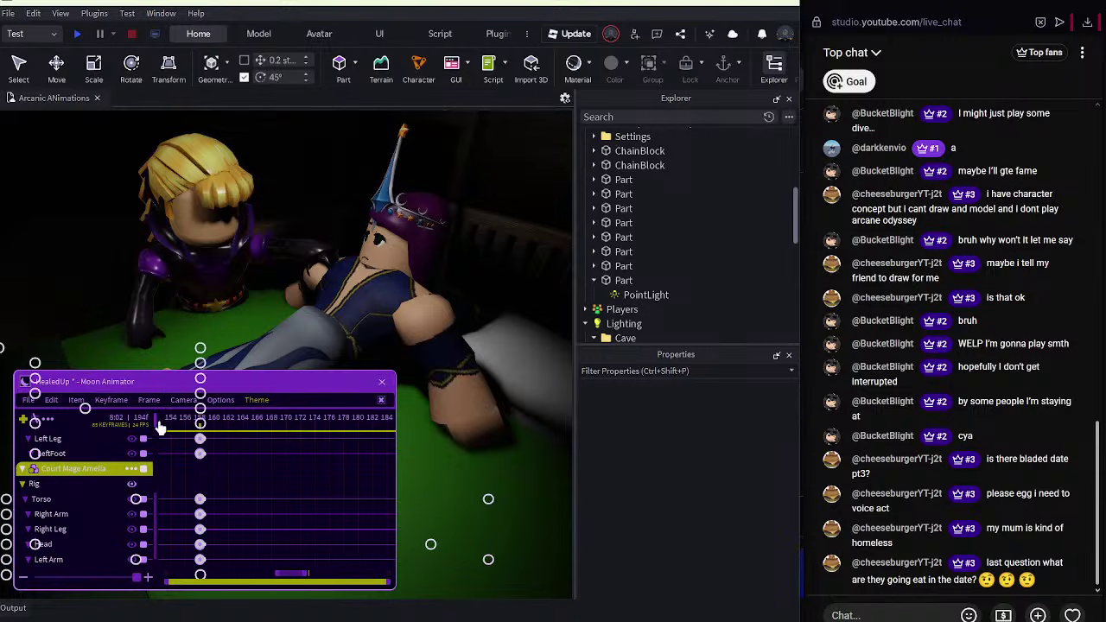
click(163, 420)
key(space)
Rotate Court Mage Amelia's right arm at frame 191 and play back the movement.
drag(168, 421, 314, 406)
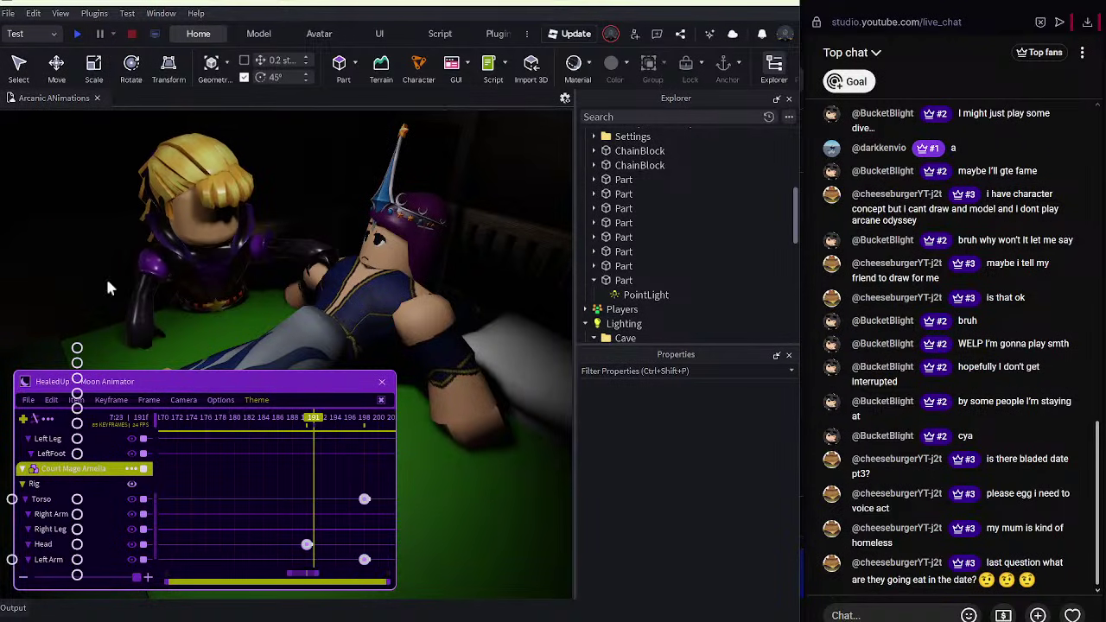
click(146, 298)
drag(179, 324, 175, 362)
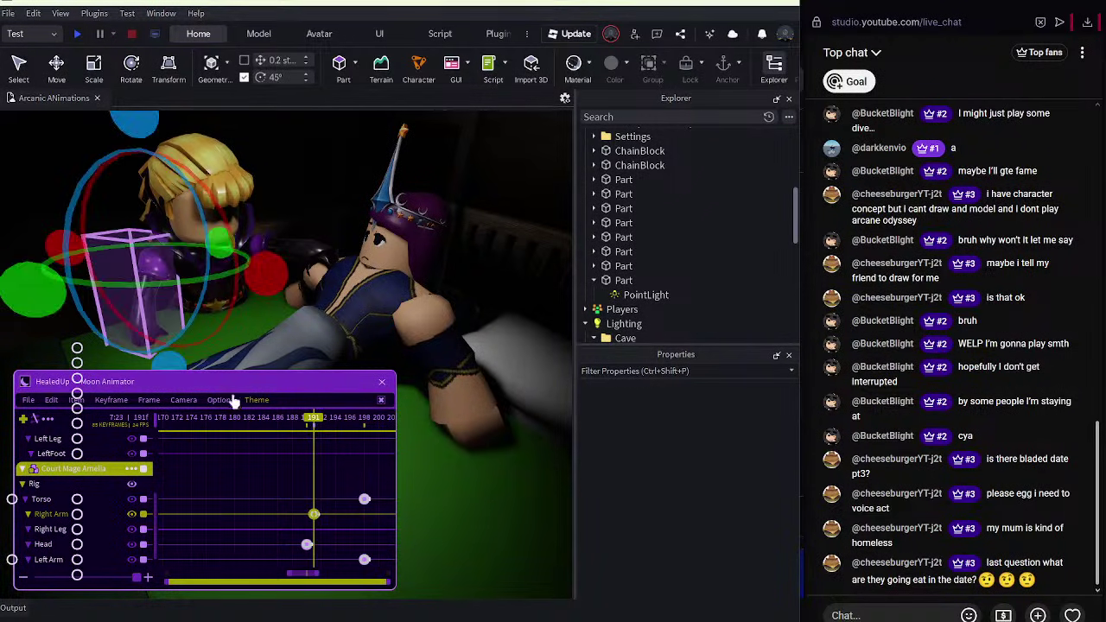
drag(296, 423, 154, 419)
key(space)
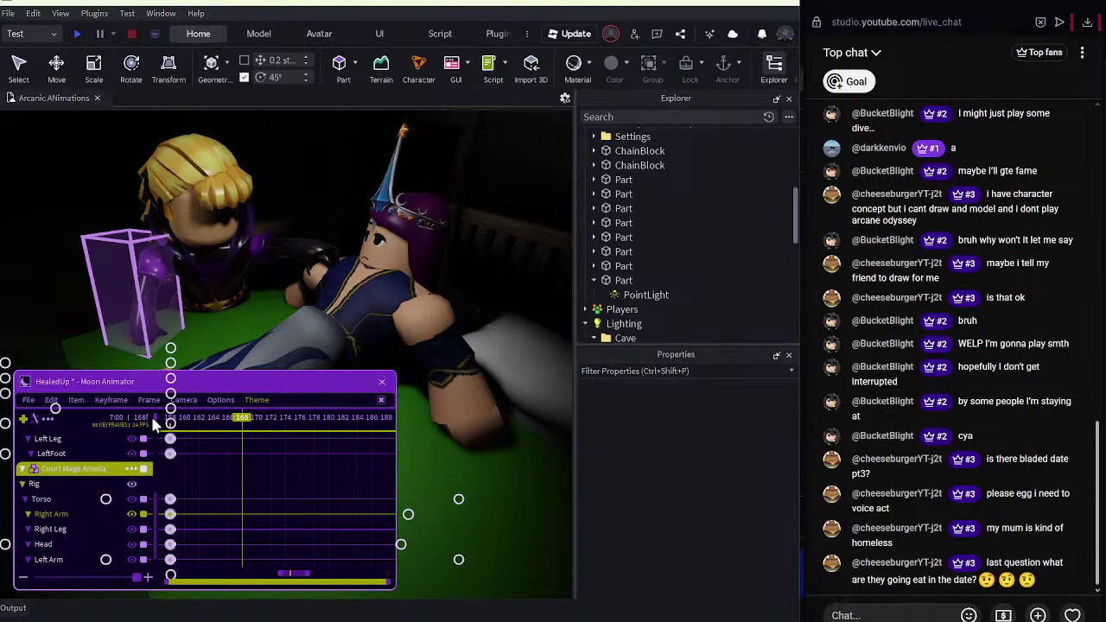
key(space)
Rotate Court Mage Amelia's torso about -1.5 degrees at frame 221.
drag(289, 418, 336, 411)
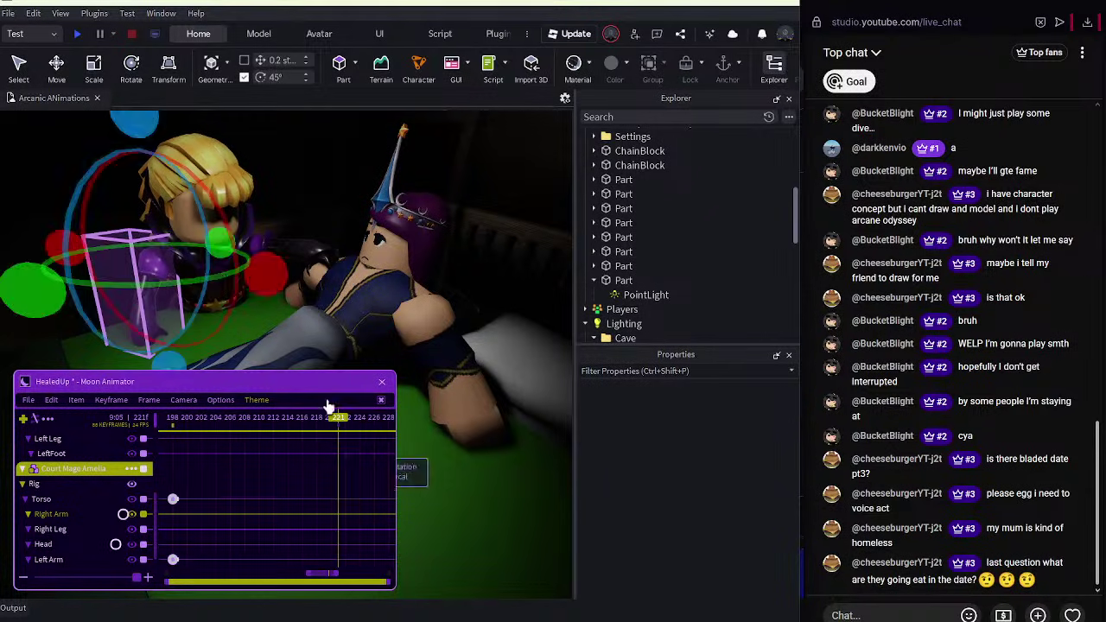
click(232, 283)
drag(320, 265, 325, 270)
Rotate Court Mage Amelia's left arm about -1.2 degrees at frame 221 and replay the motion.
click(274, 245)
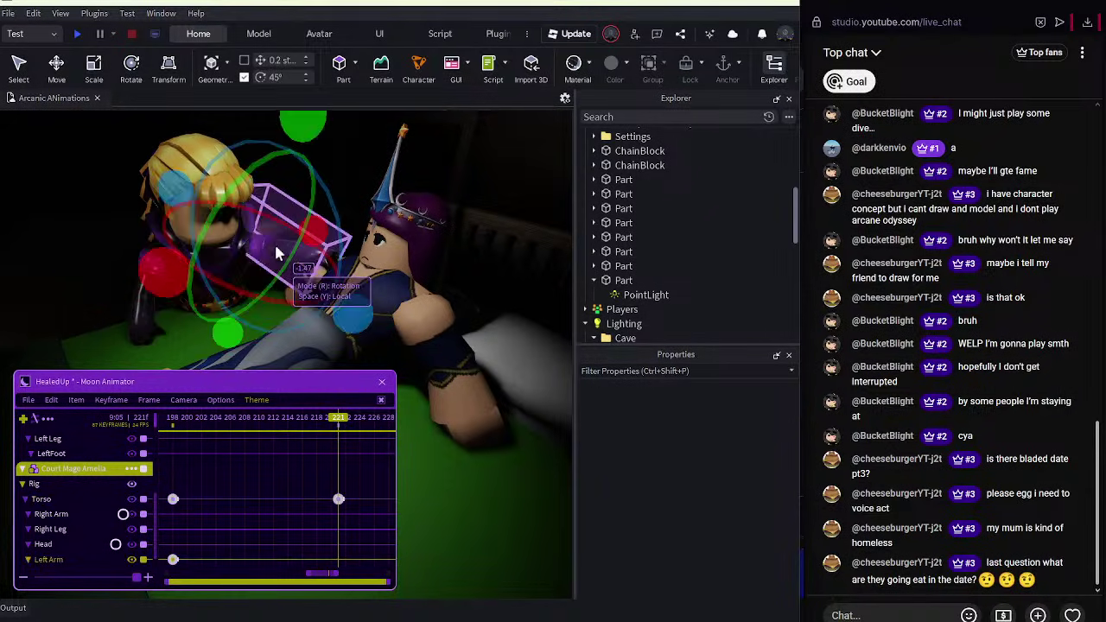
scroll(274, 248, up, 2)
scroll(273, 255, down, 1)
drag(166, 223, 168, 232)
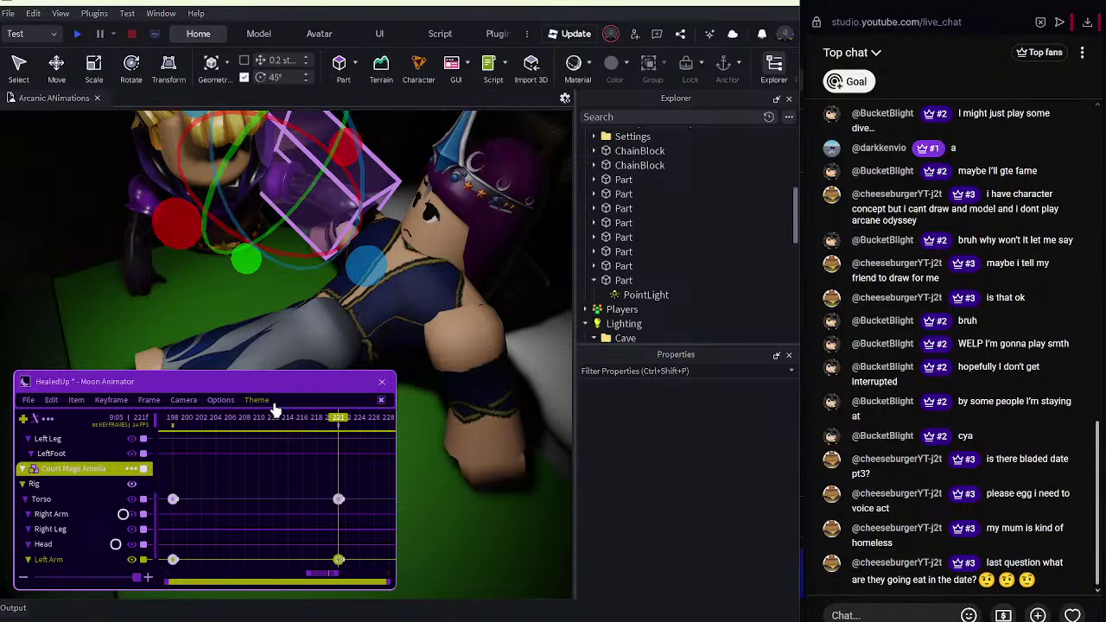
drag(273, 417, 122, 423)
key(space)
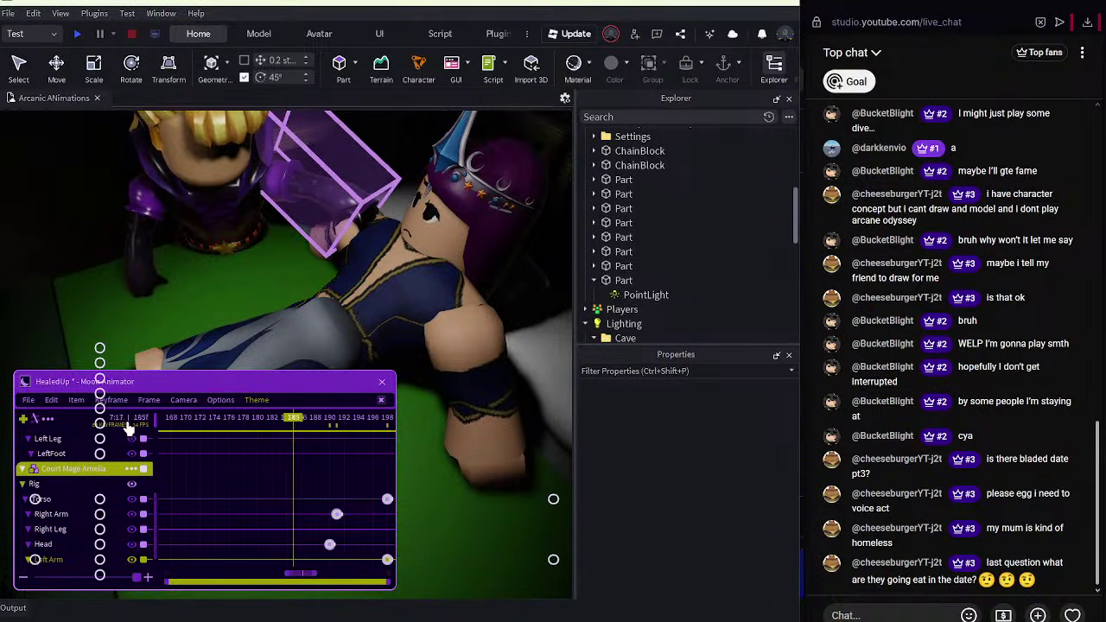
Rotate Court Mage Amelia's head about 8.3 degrees at frame 221 and replay the movement.
click(184, 186)
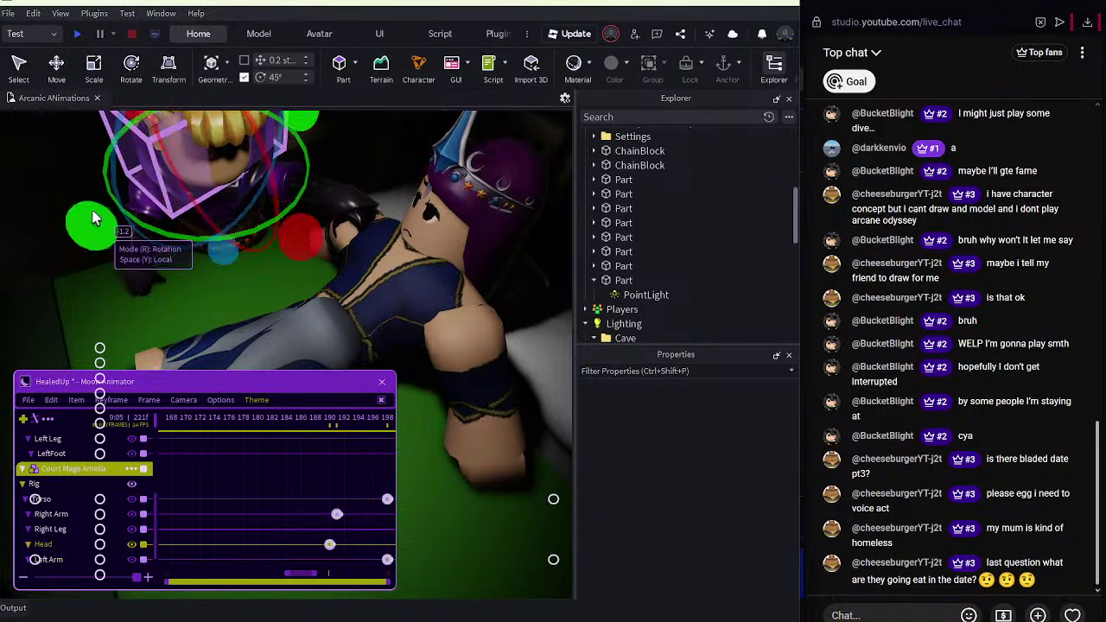
drag(94, 219, 87, 241)
drag(291, 419, 89, 409)
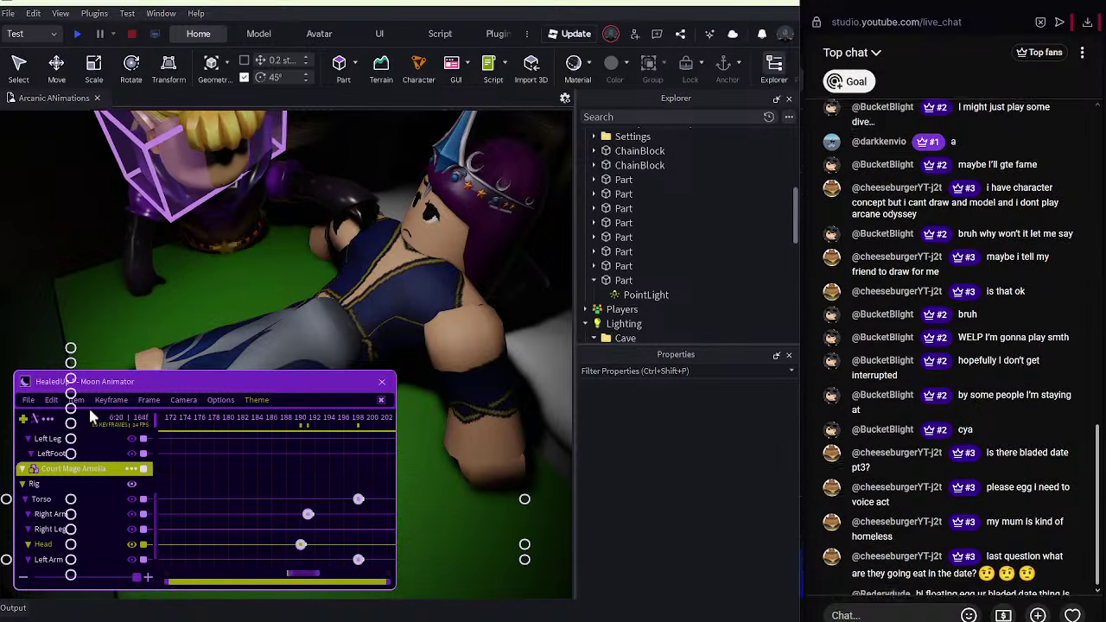
key(space)
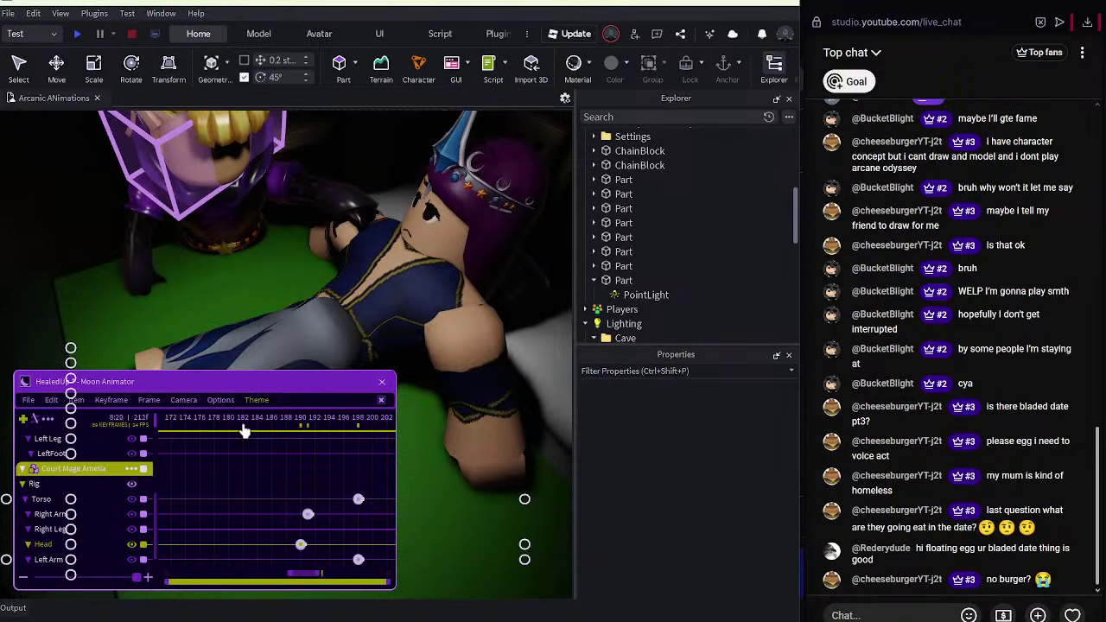
drag(365, 420, 152, 490)
key(space)
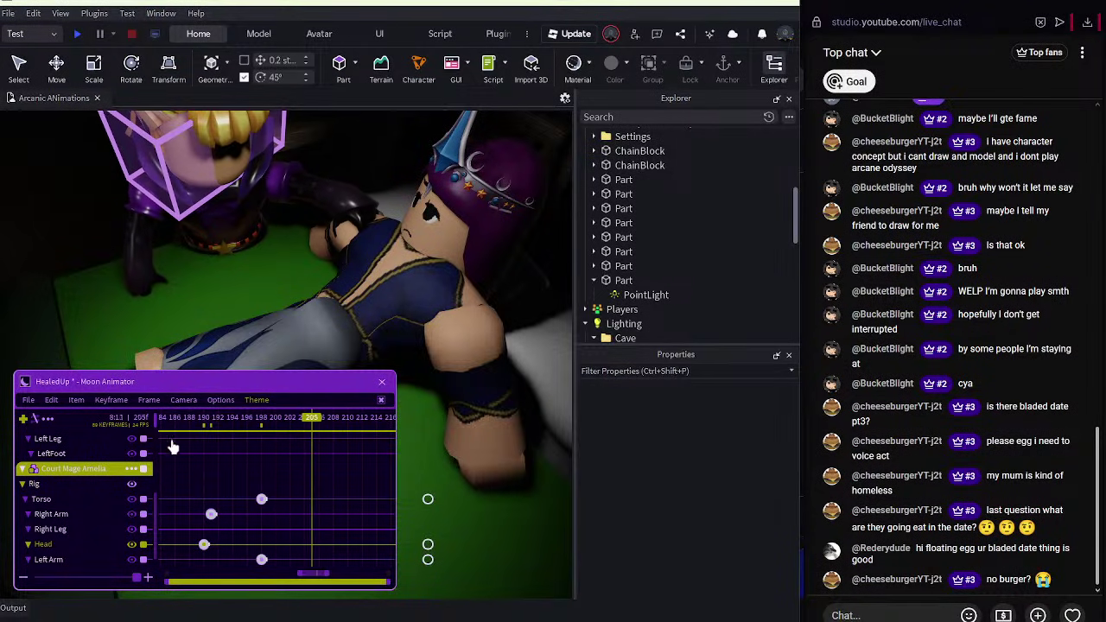
click(184, 420)
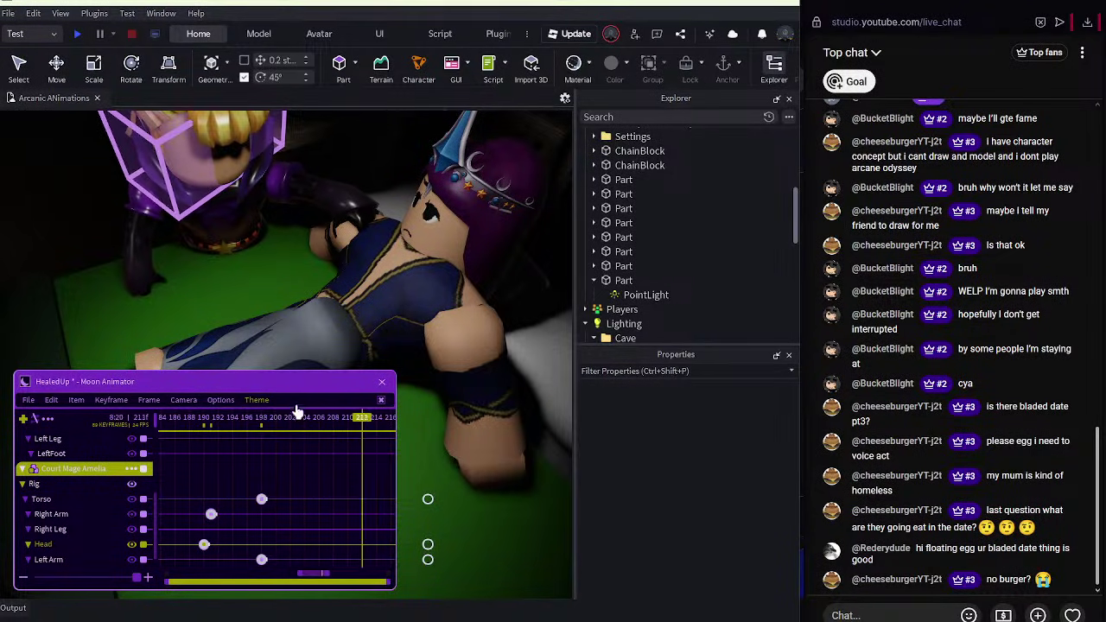
Keyframe all of Court Mage Amelia's rig parts at frame 221 and save the animation.
click(121, 485)
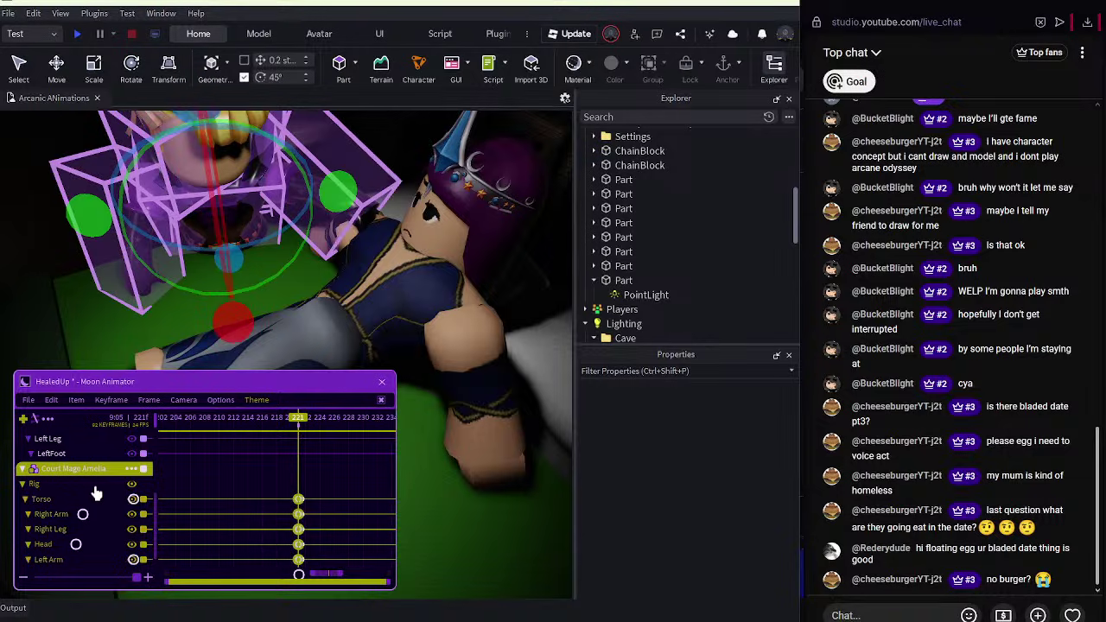
click(31, 401)
click(40, 421)
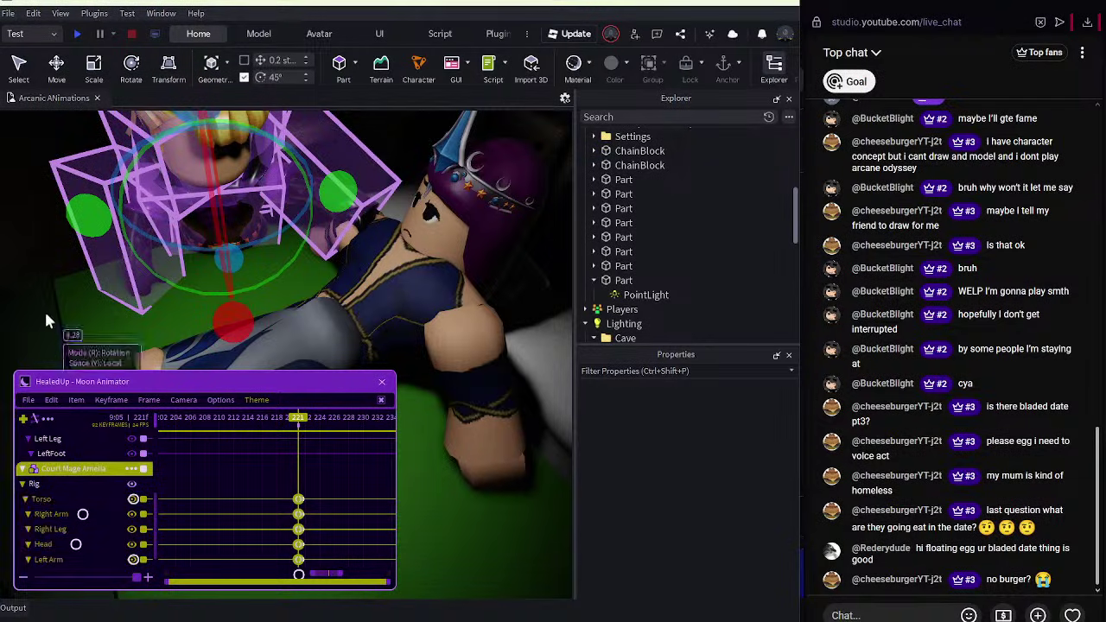
Open the Videos > Roblox > Arcane > Opening folder in File Explorer and look through its recordings.
click(45, 311)
drag(288, 422, 143, 421)
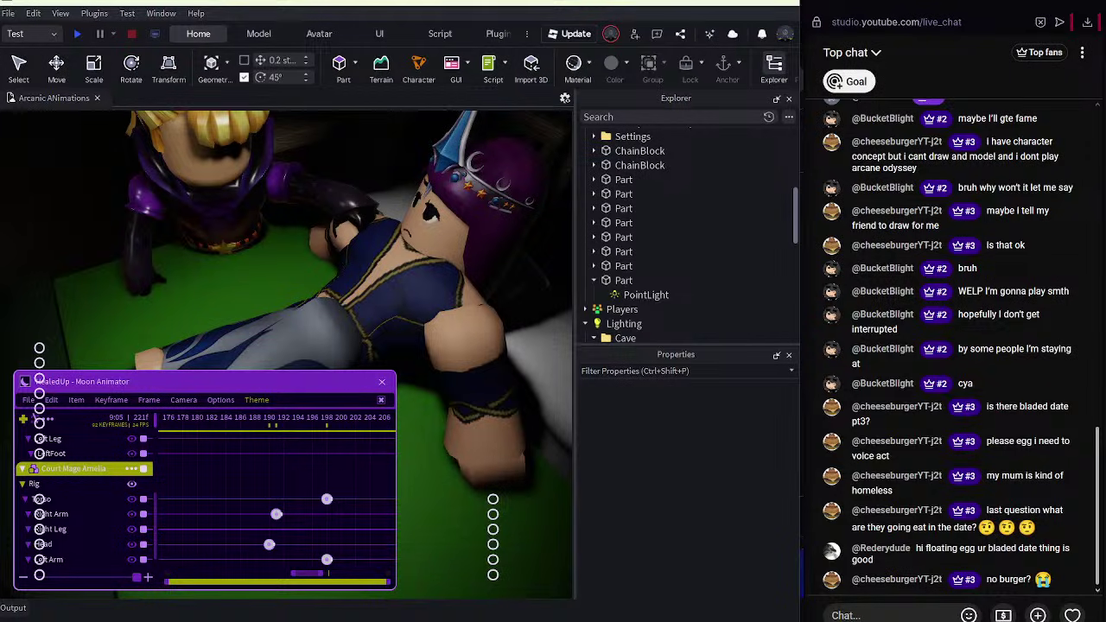
click(437, 618)
click(168, 364)
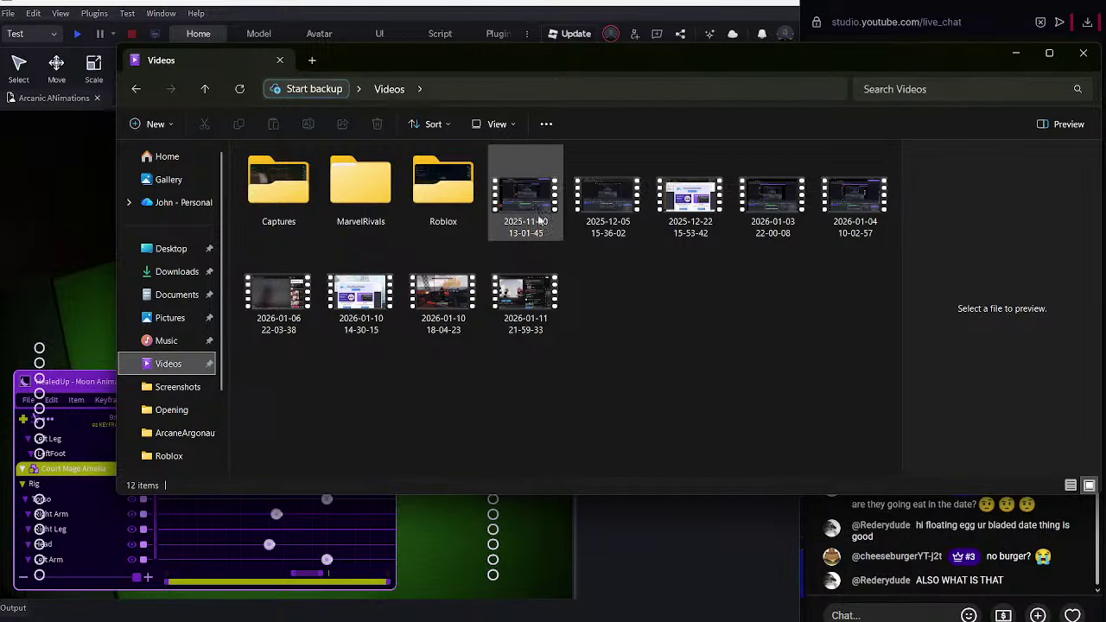
double_click(443, 186)
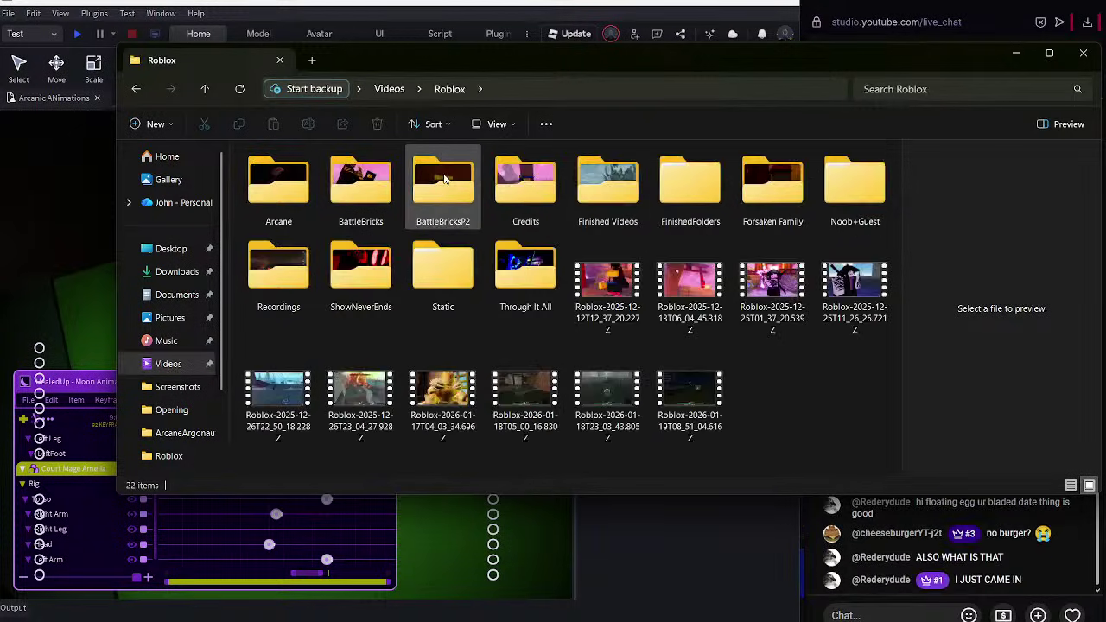
double_click(279, 192)
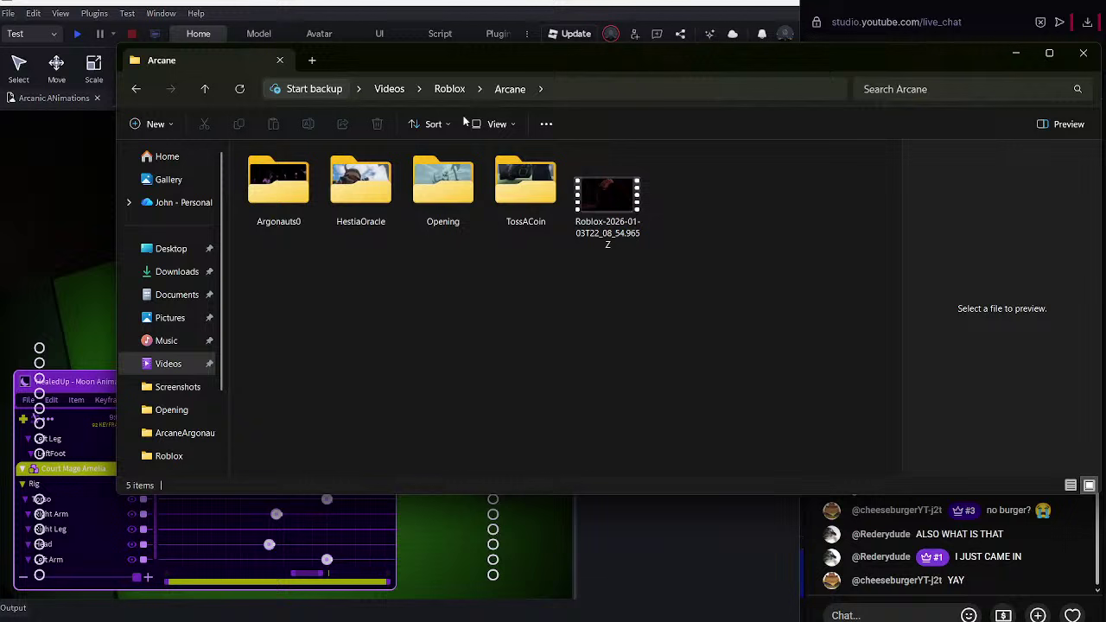
double_click(444, 218)
scroll(441, 223, down, 2)
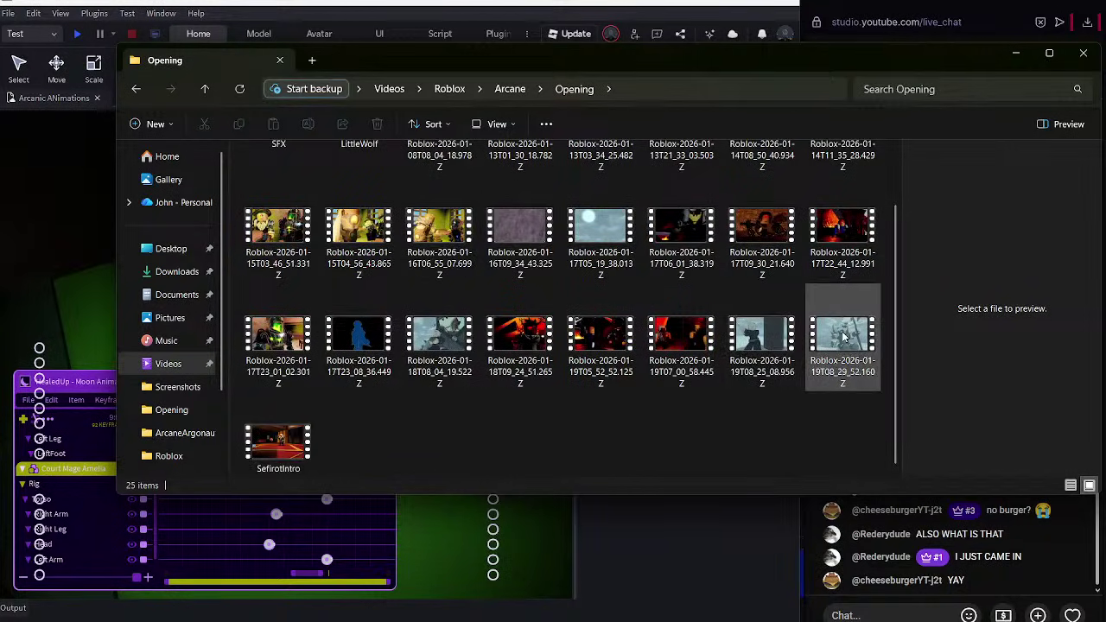
Play the clip Roblox-2026-01-18T08_04_19.522Z, pause it at one second to view the frame, and close the media player.
click(467, 357)
double_click(467, 357)
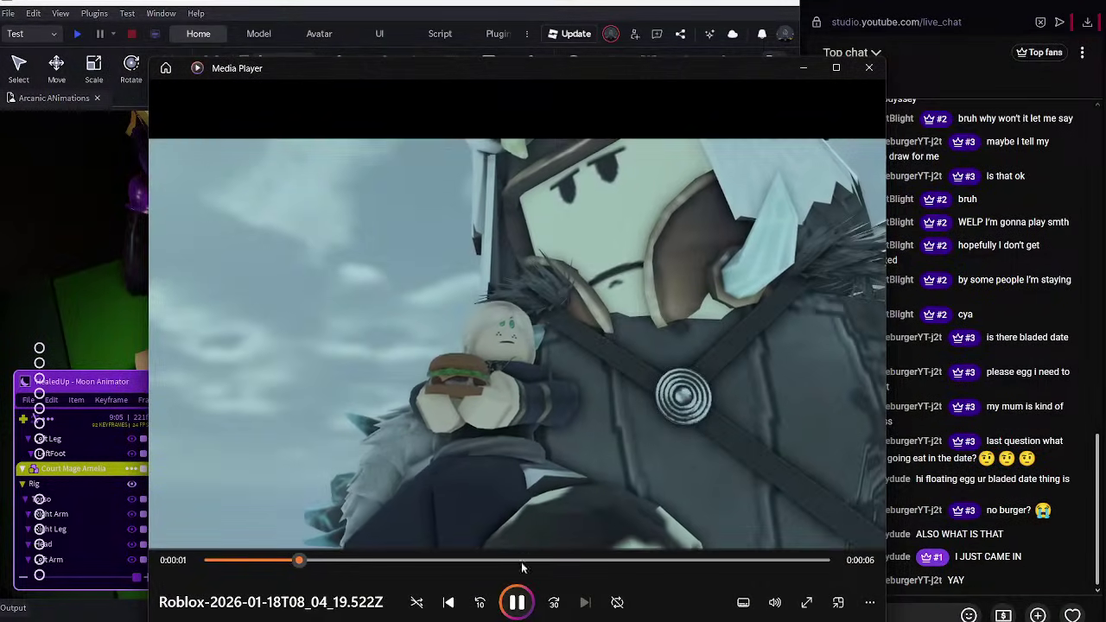
click(518, 595)
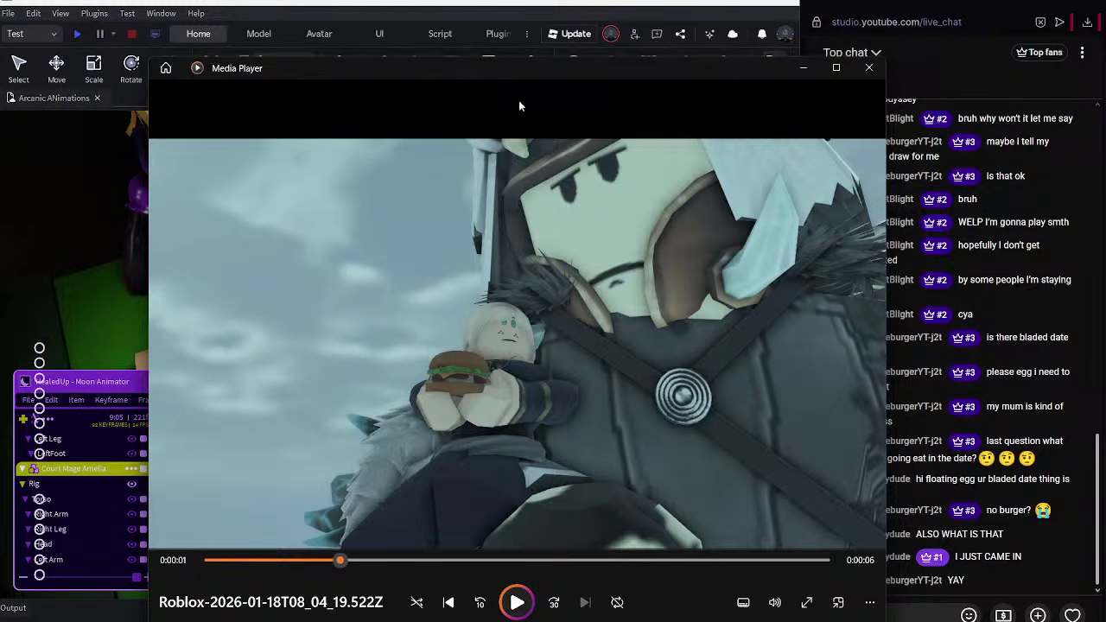
drag(395, 69, 326, 58)
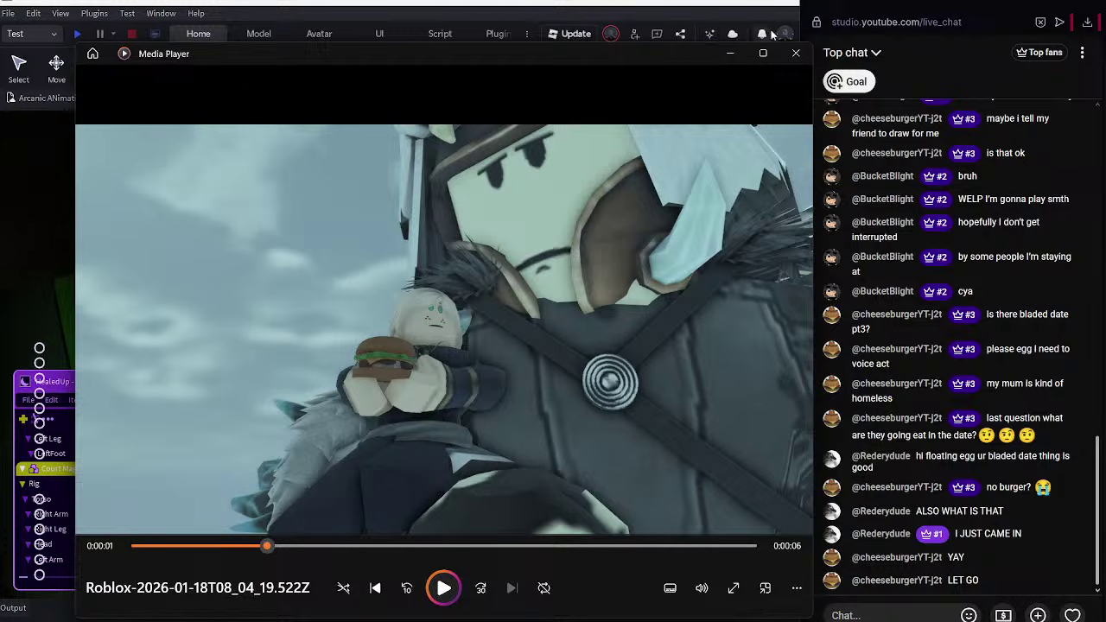
click(794, 55)
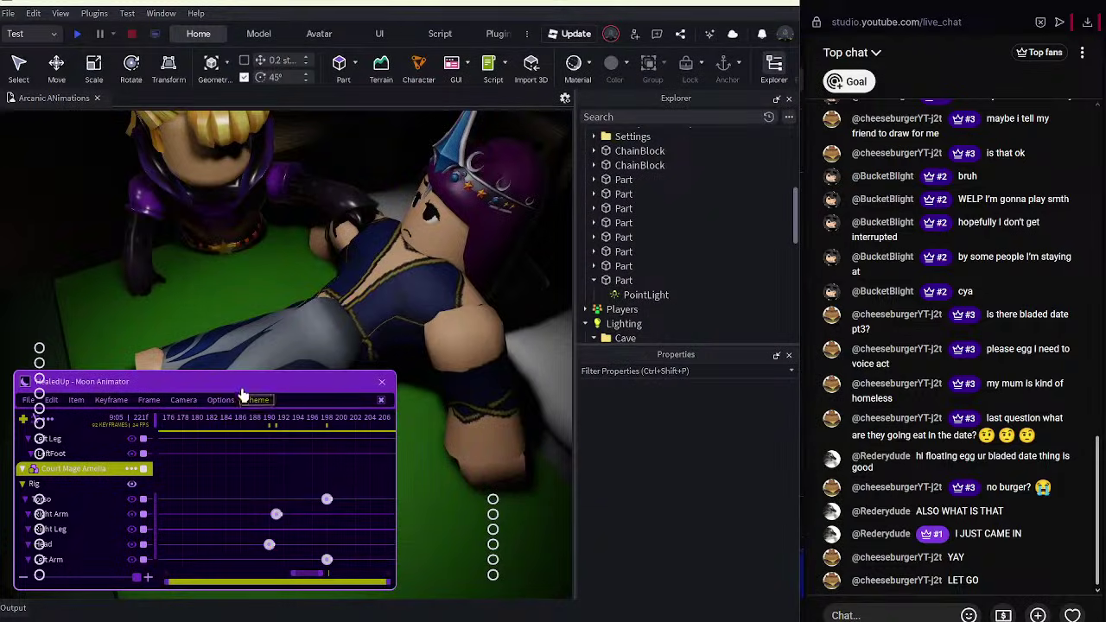
Replay the shot and rotate Court Mage Amelia's left arm about -1.9 degrees at frame 221.
drag(244, 416, 110, 503)
key(space)
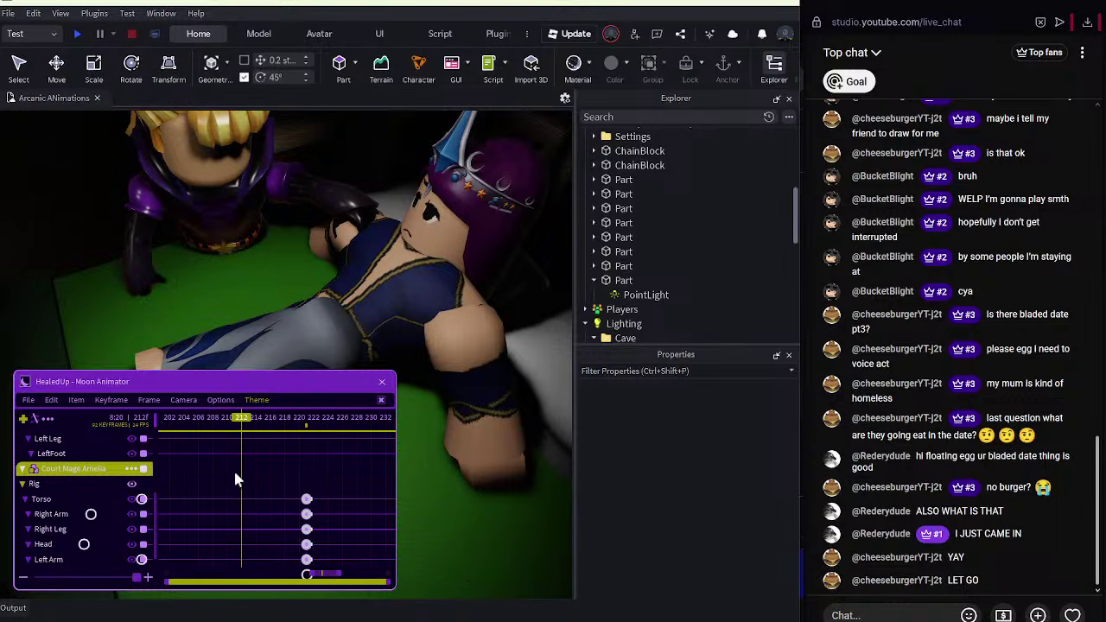
scroll(86, 467, up, 4)
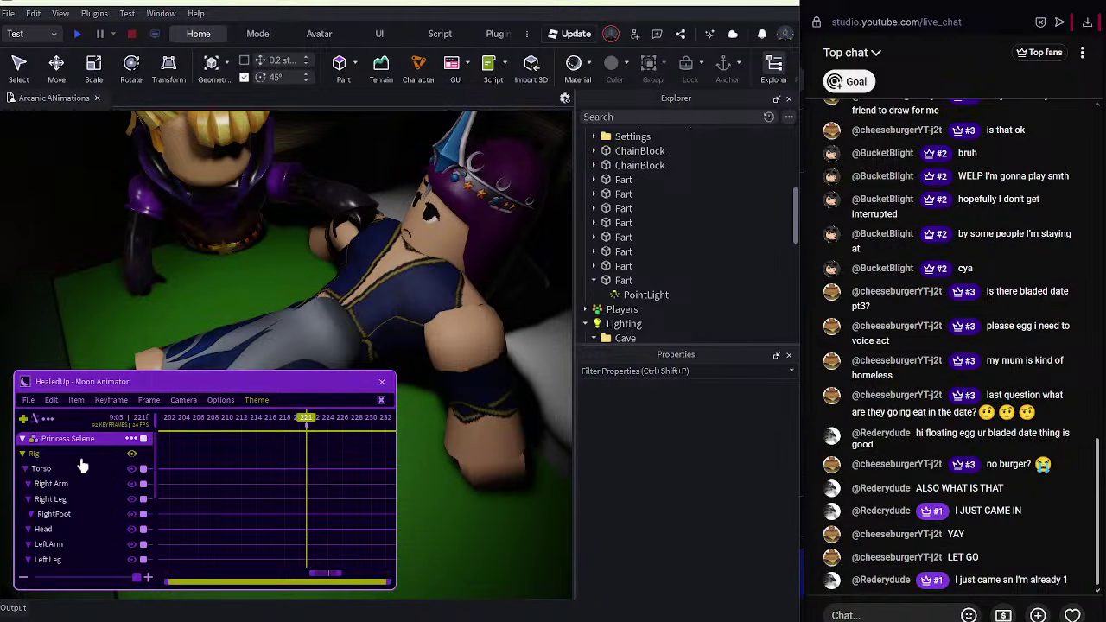
click(80, 458)
click(250, 330)
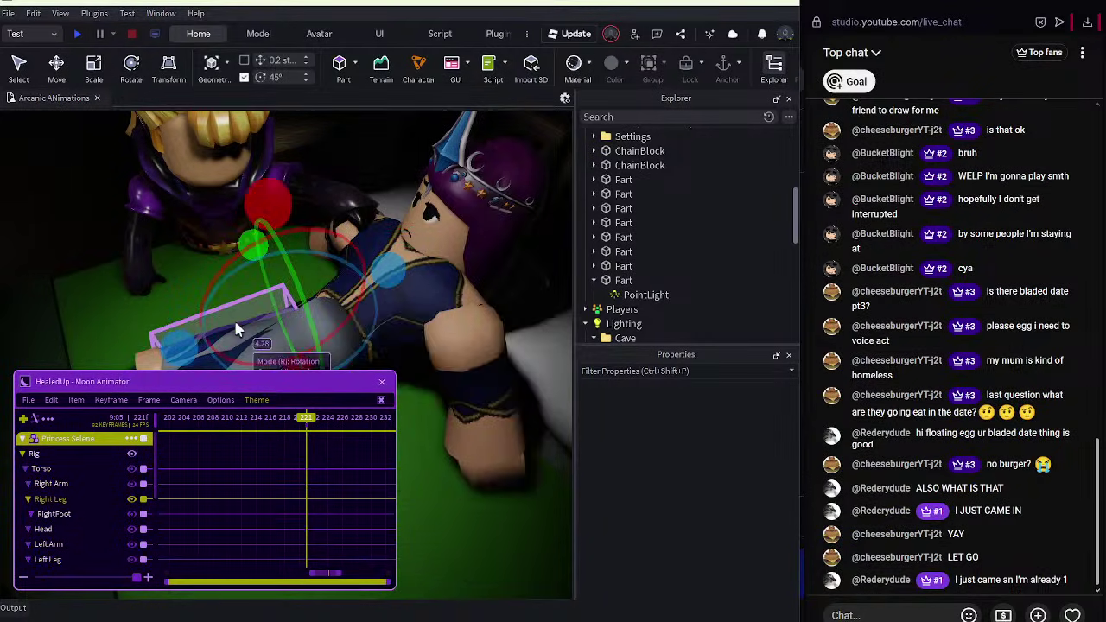
click(201, 208)
mouse_move(325, 192)
mouse_down()
mouse_move(336, 195)
mouse_move(317, 203)
mouse_up()
click(312, 201)
right_drag(311, 202, 442, 266)
drag(524, 420, 519, 409)
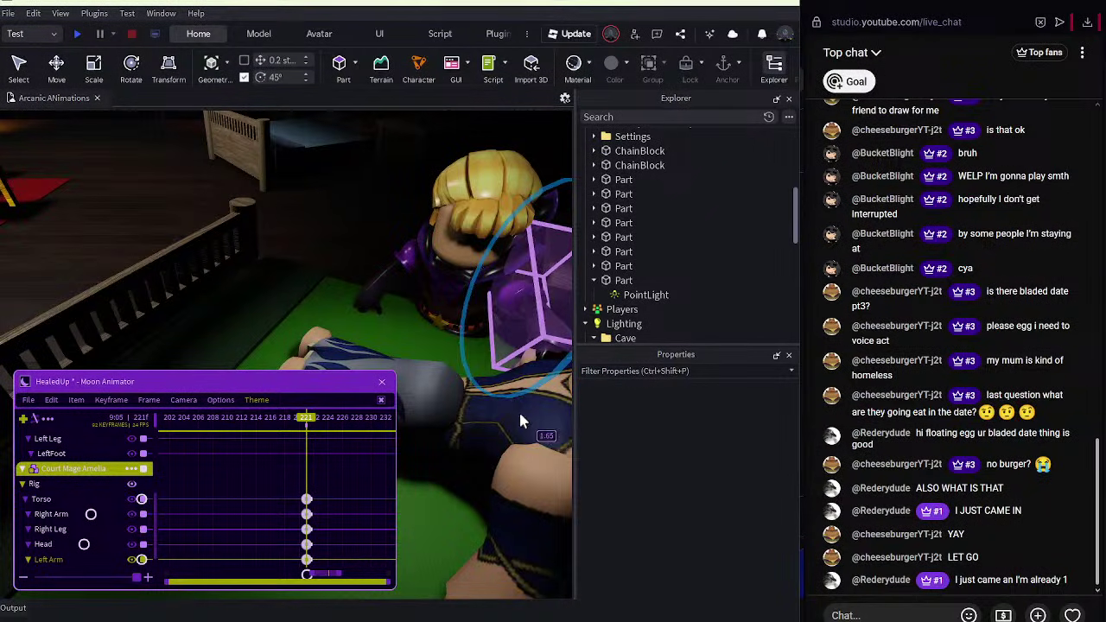
Rotate Princess Selene's head slightly and her left arm about 1.9 degrees at frame 221.
click(424, 297)
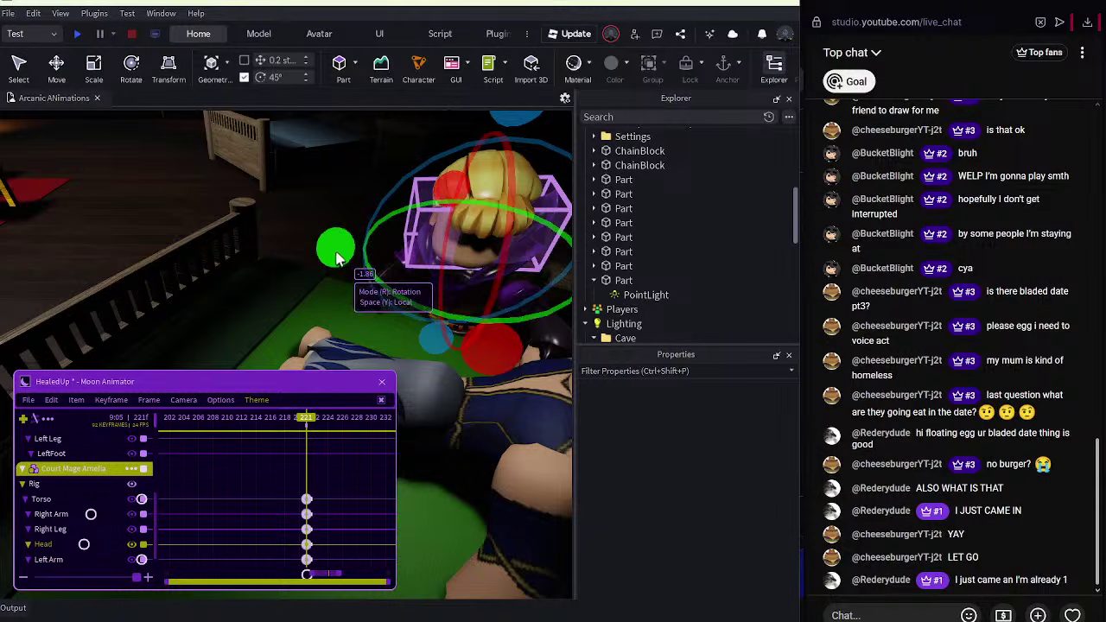
drag(306, 418, 128, 415)
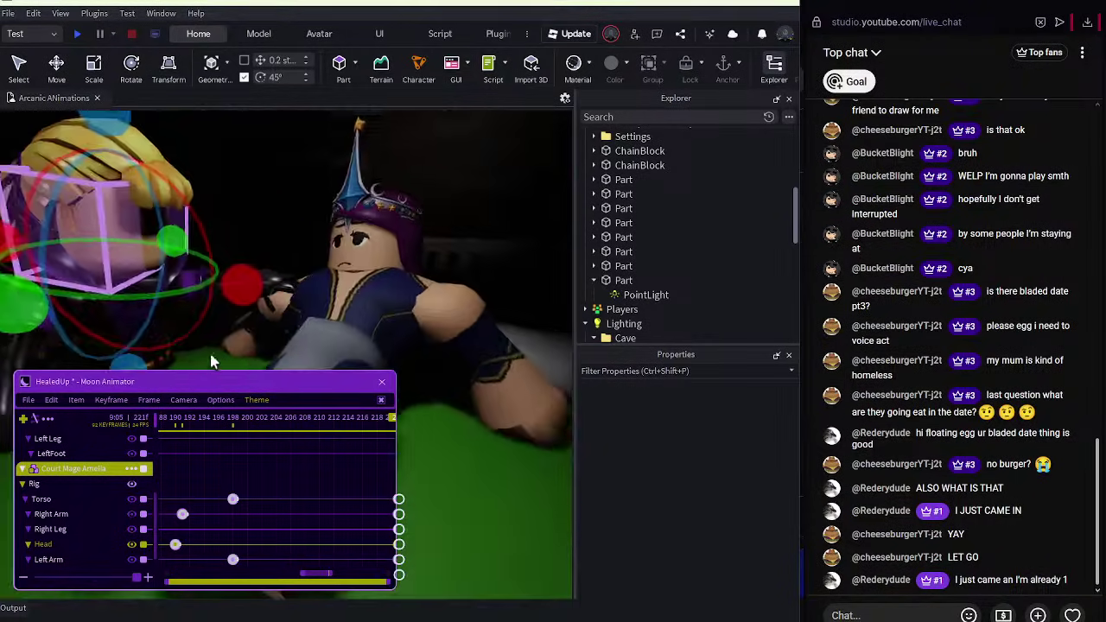
right_drag(448, 304, 414, 366)
drag(413, 360, 410, 352)
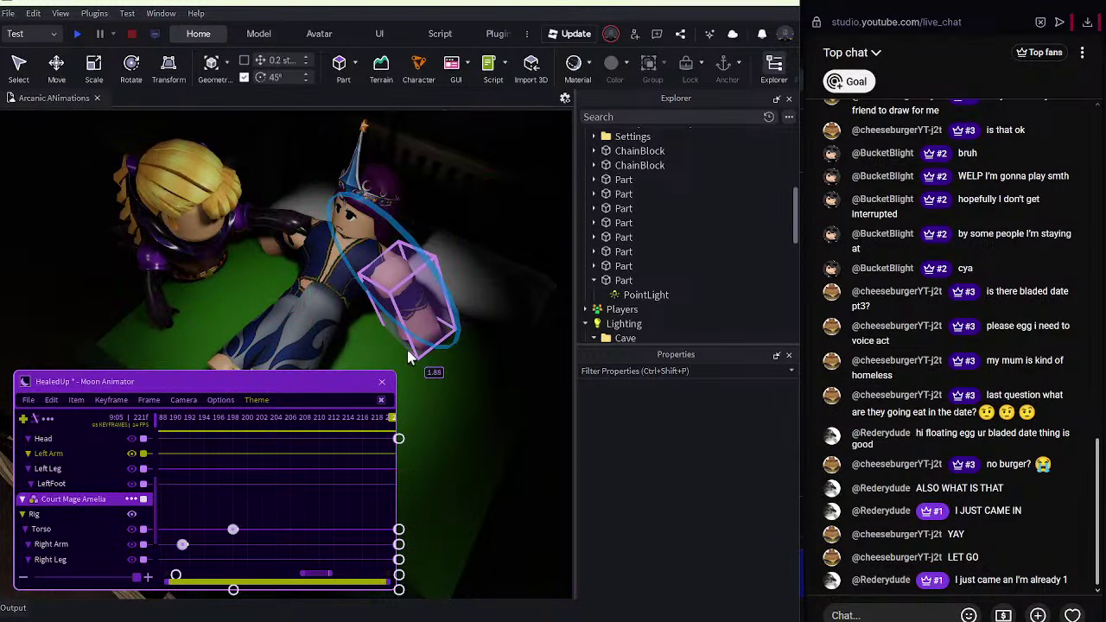
Rotate Princess Selene's torso about 3 degrees at frame 221.
click(336, 278)
scroll(335, 278, up, 2)
right_drag(335, 278, 286, 298)
drag(253, 267, 259, 244)
key(r)
right_drag(354, 279, 316, 308)
key(r)
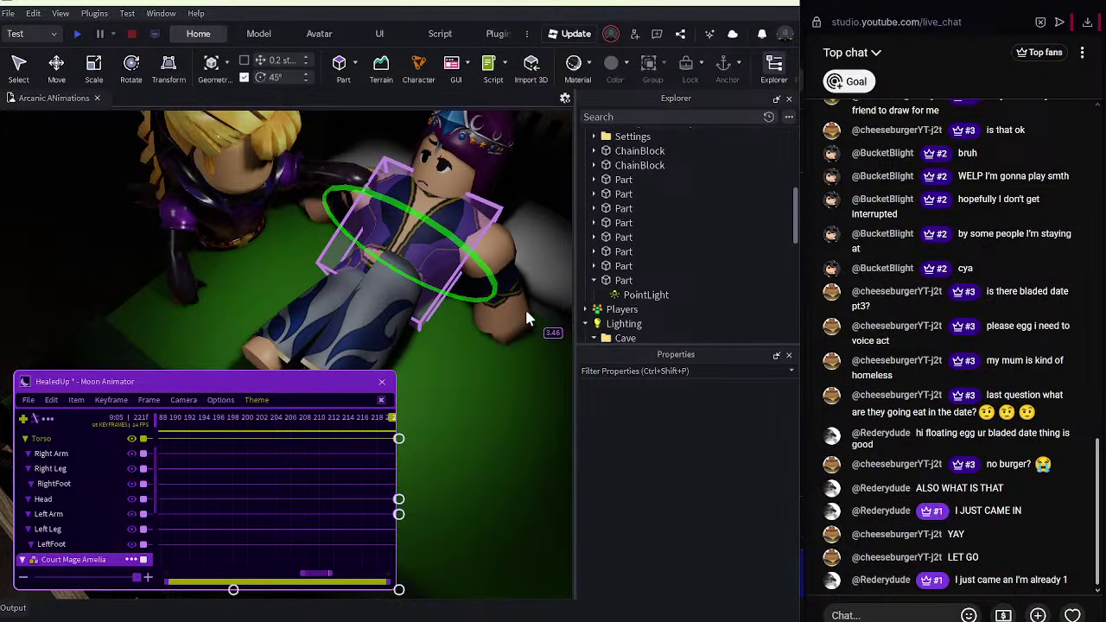
Adjust the rotation of Princess Selene's right arm at frame 221, with a final turn of about -15 degrees.
click(329, 225)
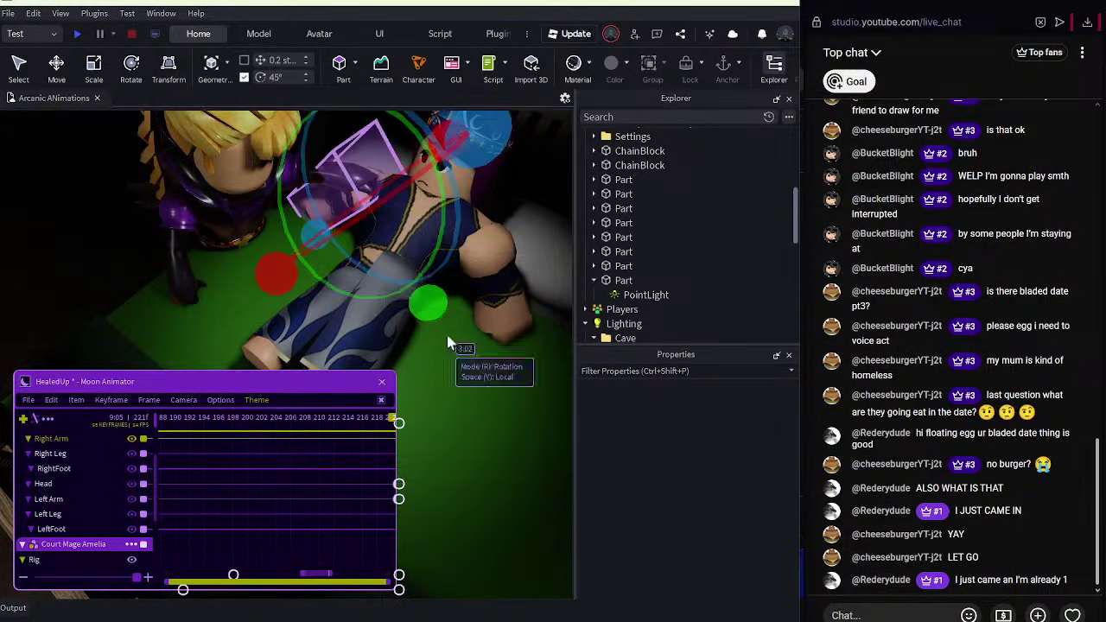
click(491, 368)
right_drag(491, 368, 493, 355)
scroll(493, 356, up, 3)
click(324, 235)
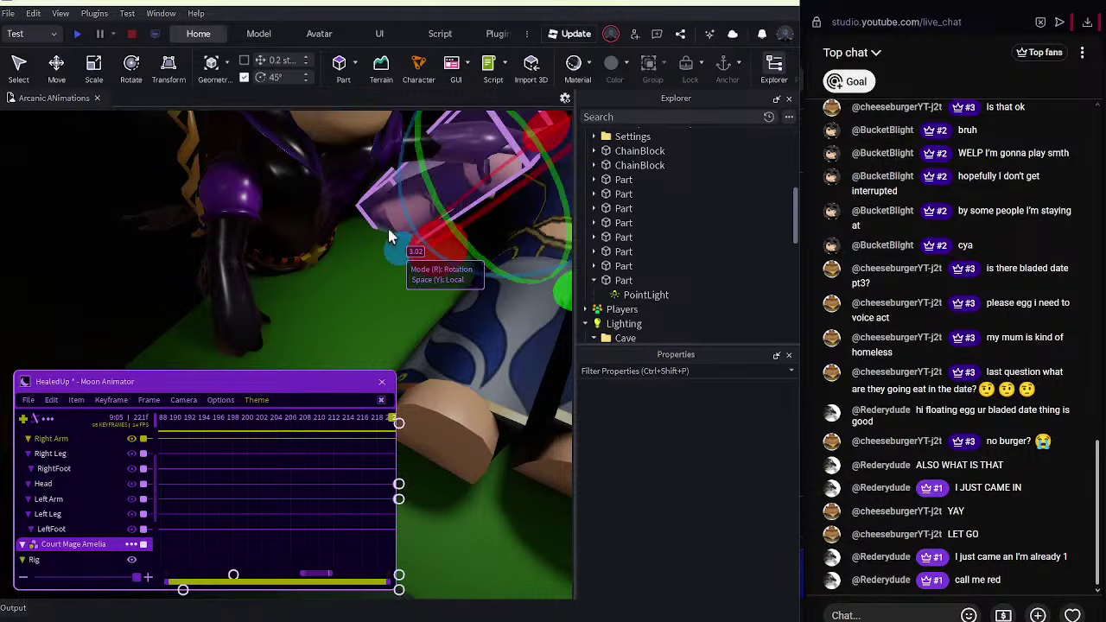
right_drag(354, 264, 354, 263)
drag(355, 257, 357, 271)
scroll(357, 272, down, 4)
right_drag(356, 272, 356, 273)
scroll(355, 274, up, 4)
mouse_move(321, 292)
mouse_down()
mouse_move(335, 279)
mouse_move(329, 286)
mouse_up()
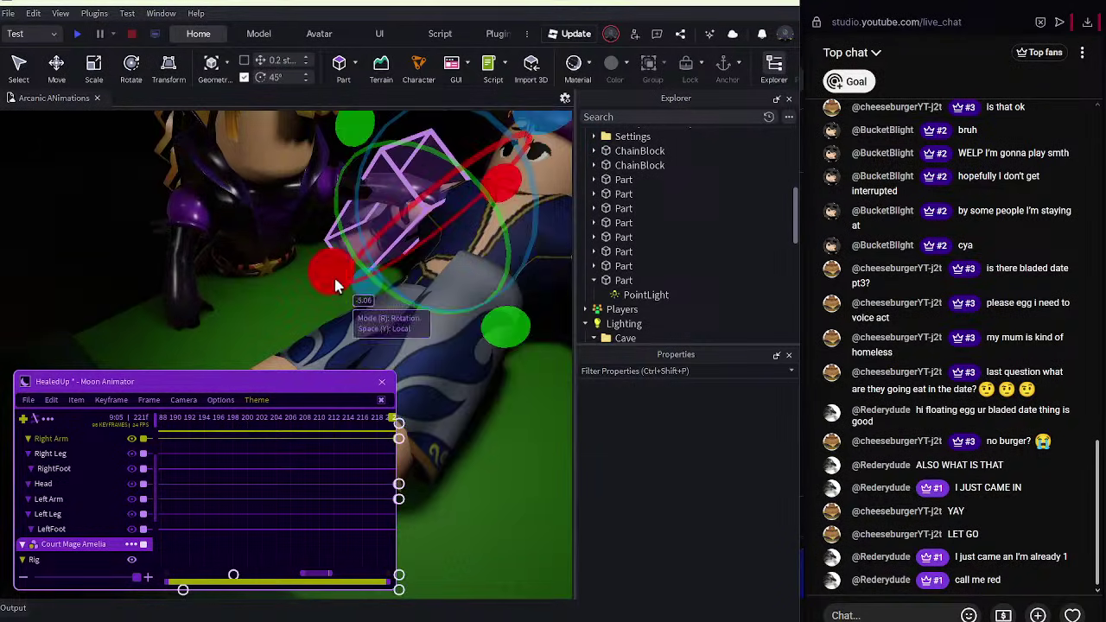
click(299, 294)
scroll(297, 299, down, 4)
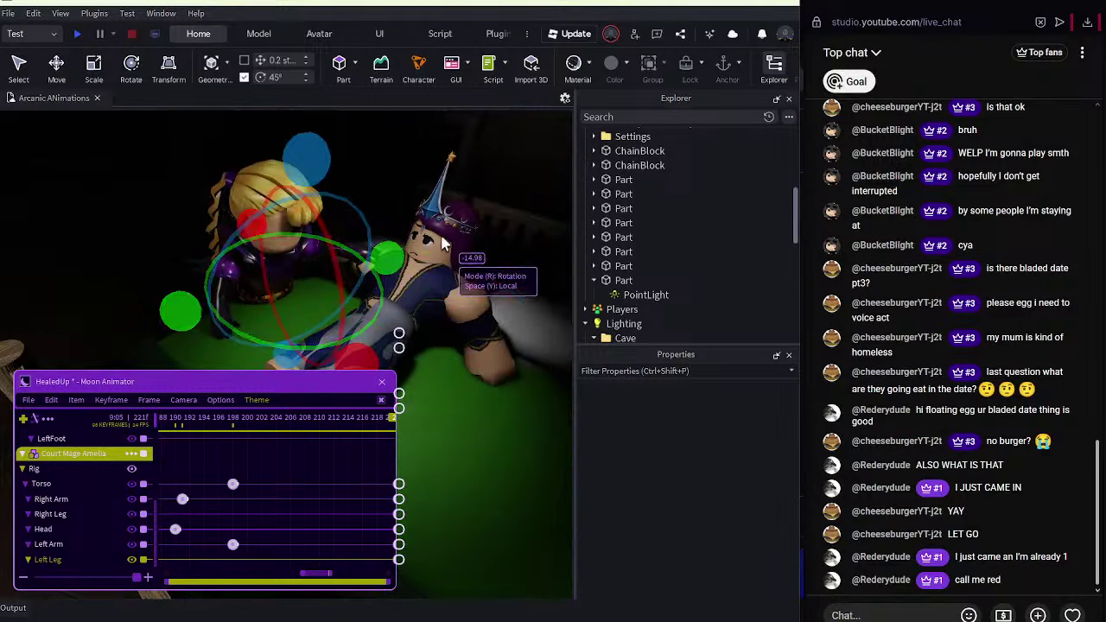
Rotate Princess Selene's head slightly further at frame 221 and replay the movement.
click(447, 240)
scroll(447, 242, up, 2)
scroll(456, 340, up, 2)
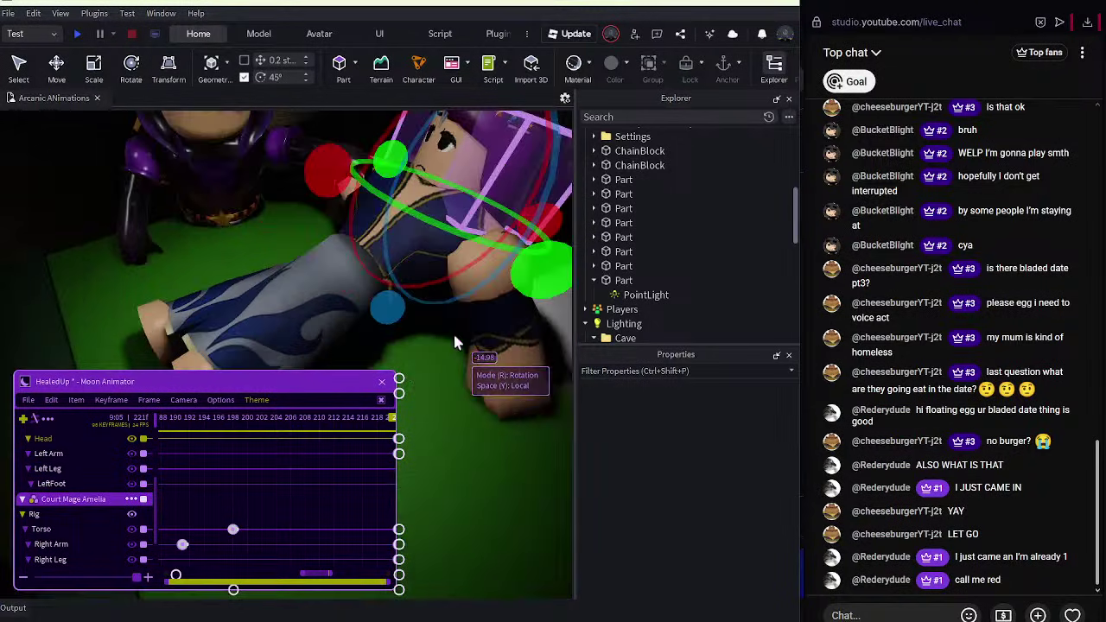
scroll(453, 335, down, 2)
drag(450, 339, 443, 349)
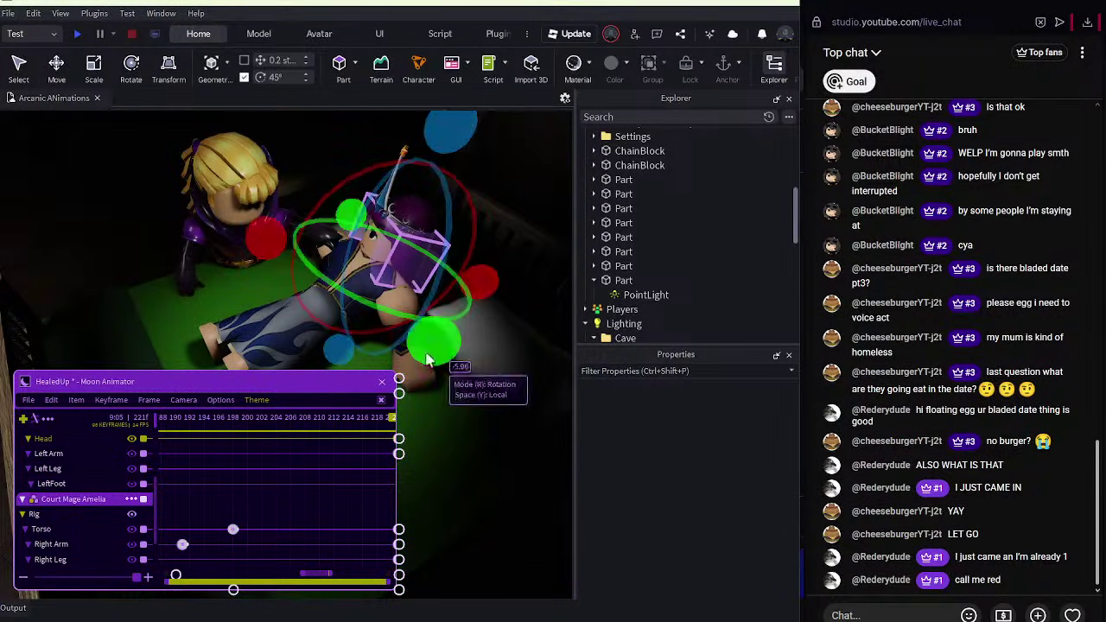
drag(311, 420, 154, 450)
key(space)
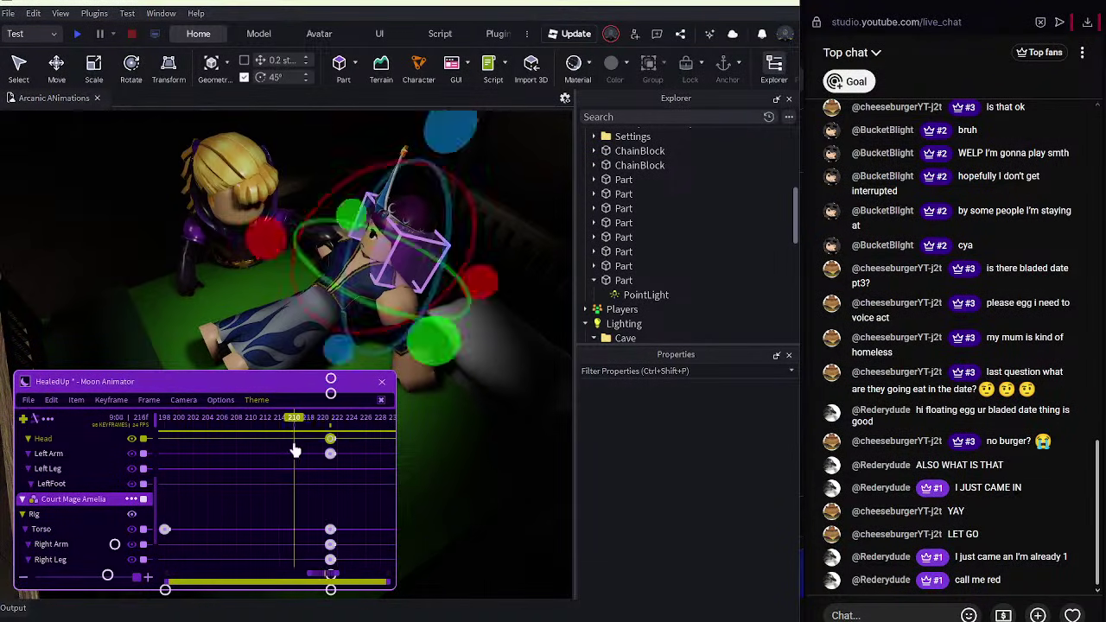
Keyframe all of Princess Selene's rig parts at frame 221.
scroll(62, 480, up, 3)
click(55, 456)
key(equal)
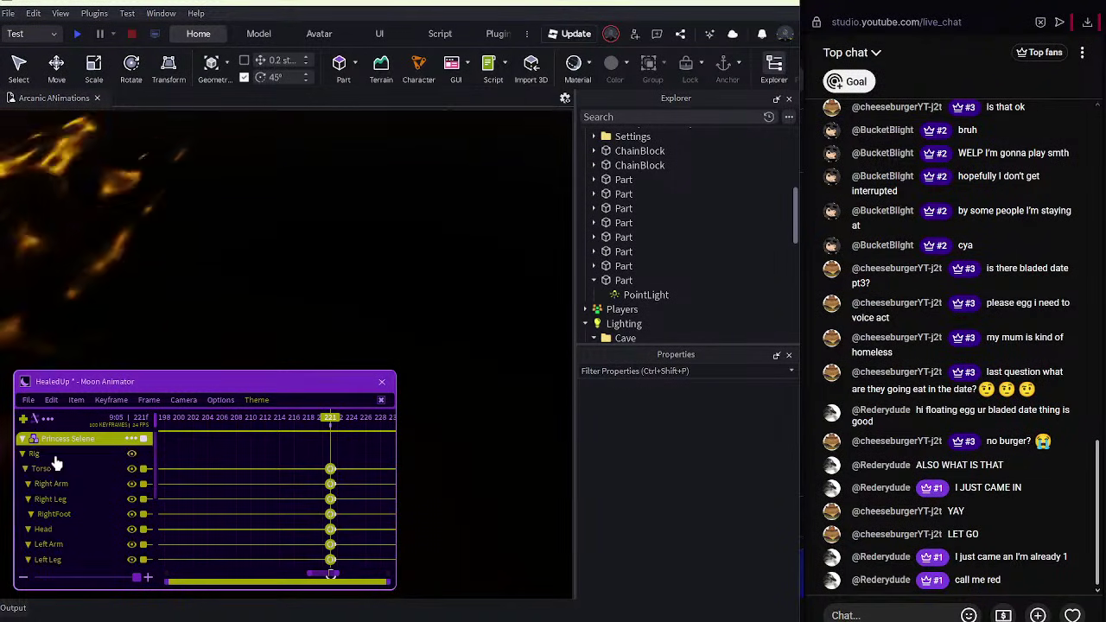
Move Princess Selene's torso keyframe from frame 221 to frame 212 and replay the motion.
right_drag(327, 321, 327, 314)
drag(469, 421, 480, 415)
scroll(481, 411, up, 2)
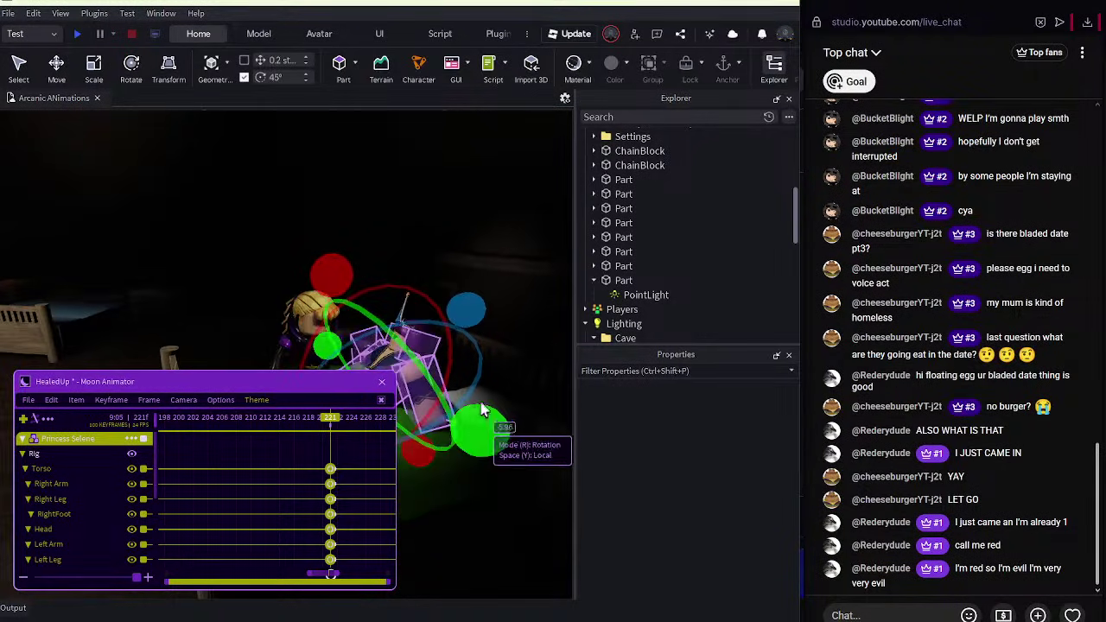
scroll(474, 413, up, 3)
click(521, 246)
scroll(521, 246, up, 3)
scroll(521, 245, down, 3)
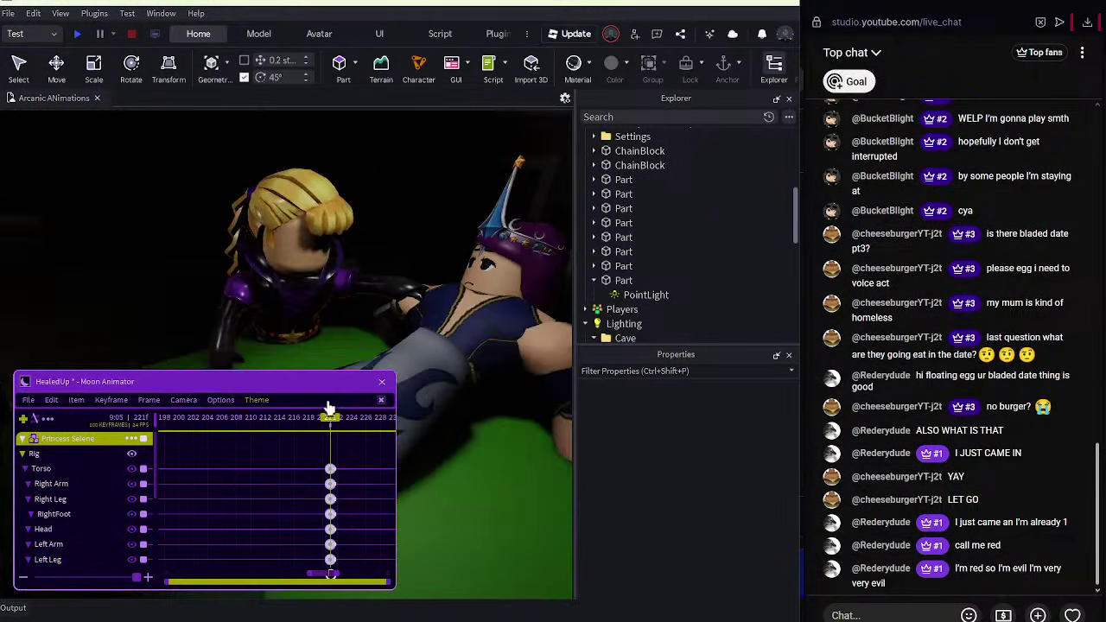
drag(329, 415, 472, 425)
click(353, 470)
drag(346, 472, 291, 469)
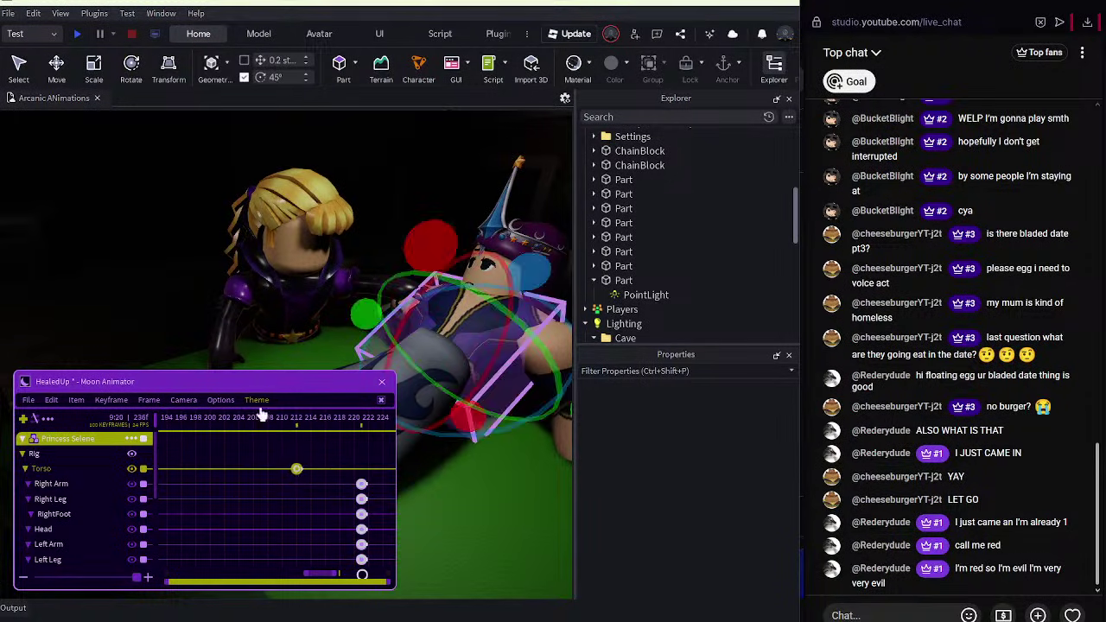
drag(262, 416, 134, 396)
key(space)
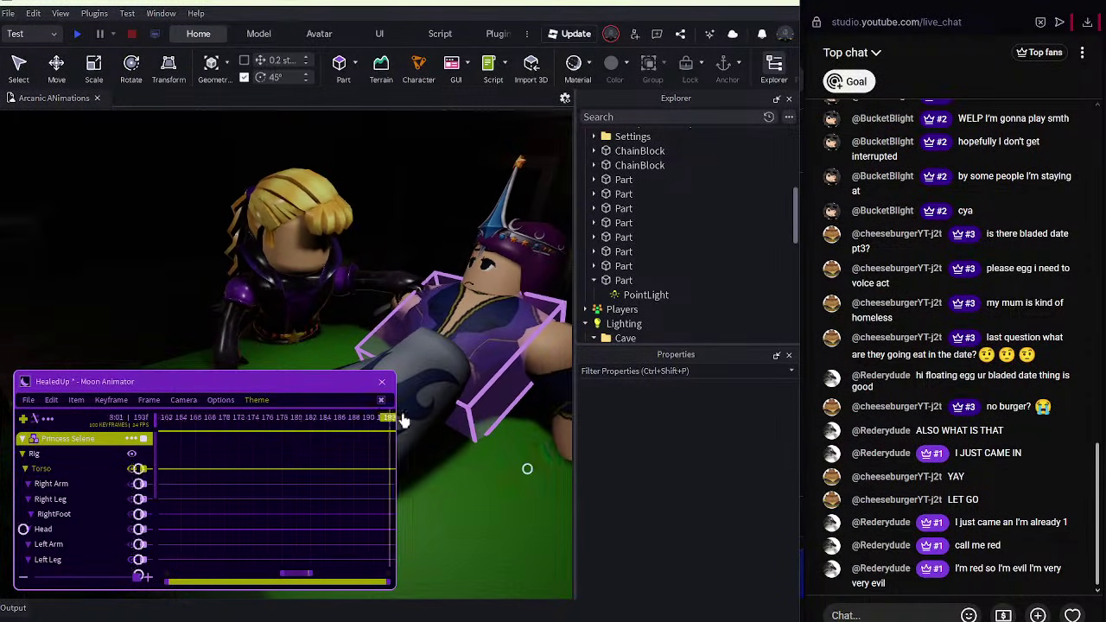
Keyframe Princess Selene's whole rig again at frame 221 and save the animation.
click(69, 456)
key(equal)
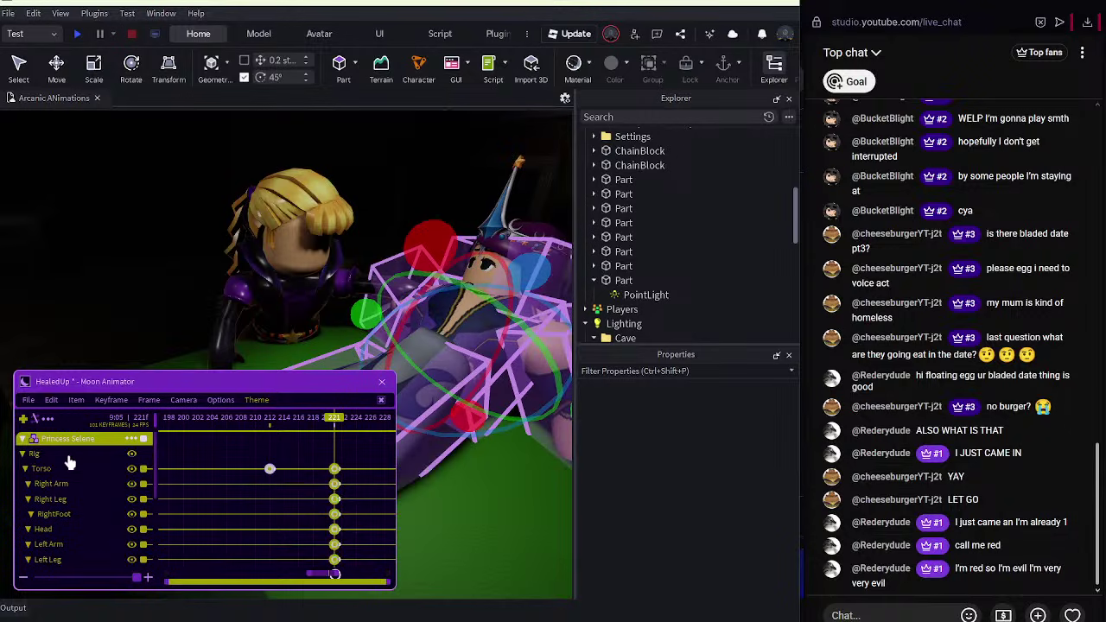
scroll(69, 458, down, 3)
click(67, 468)
click(31, 401)
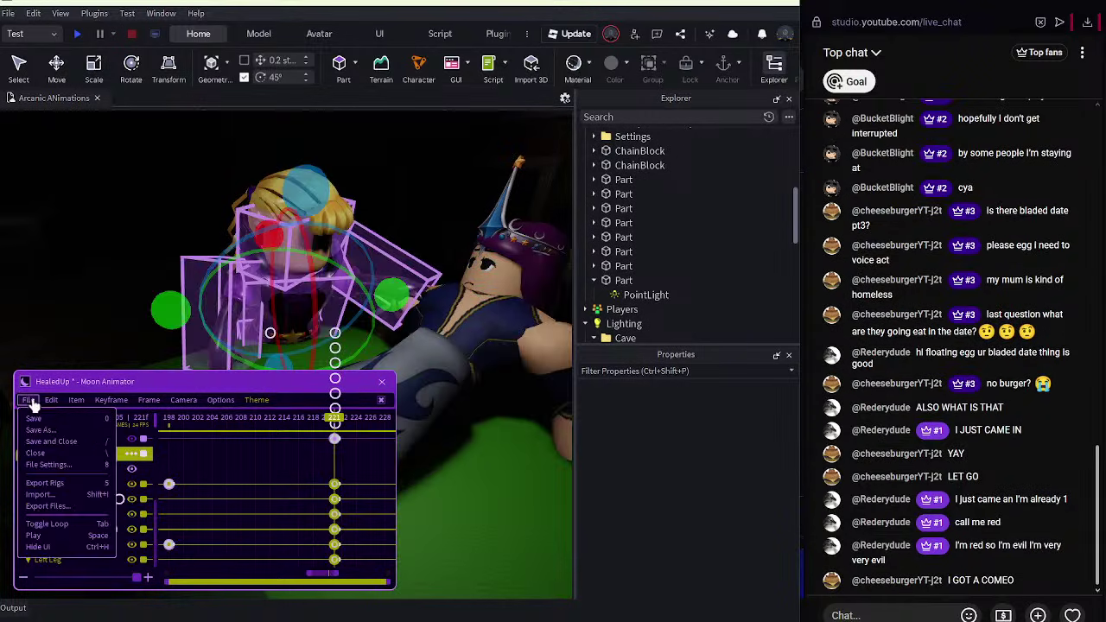
click(48, 417)
click(96, 224)
key(d)
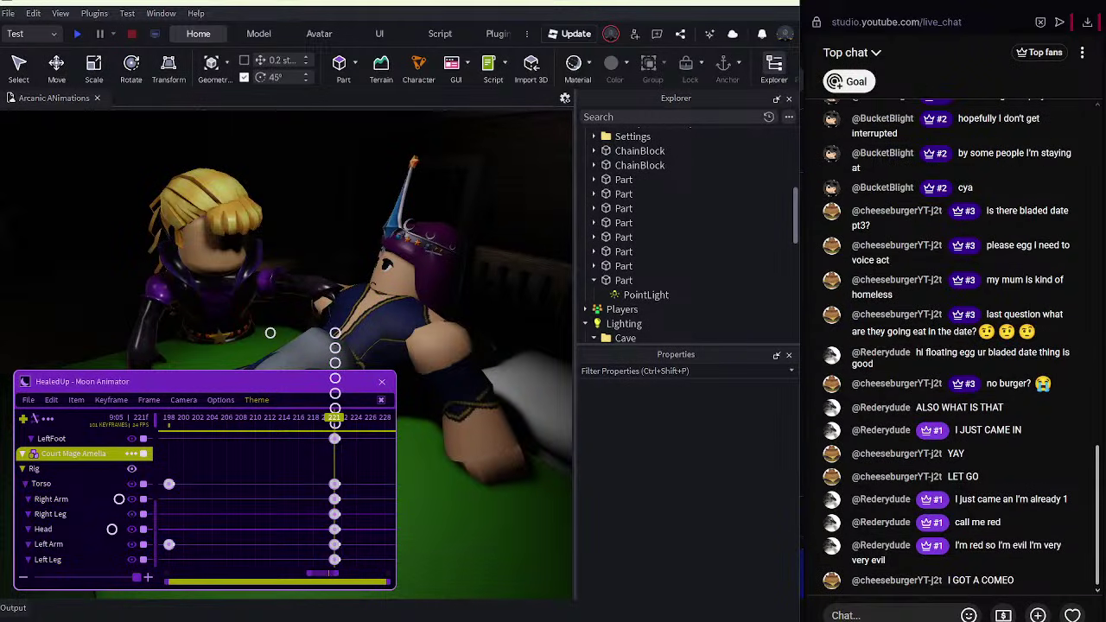
Switch to the YouTube livestream page to check the stream and bring the separate live chat window forward.
mouse_move(524, 620)
click(511, 568)
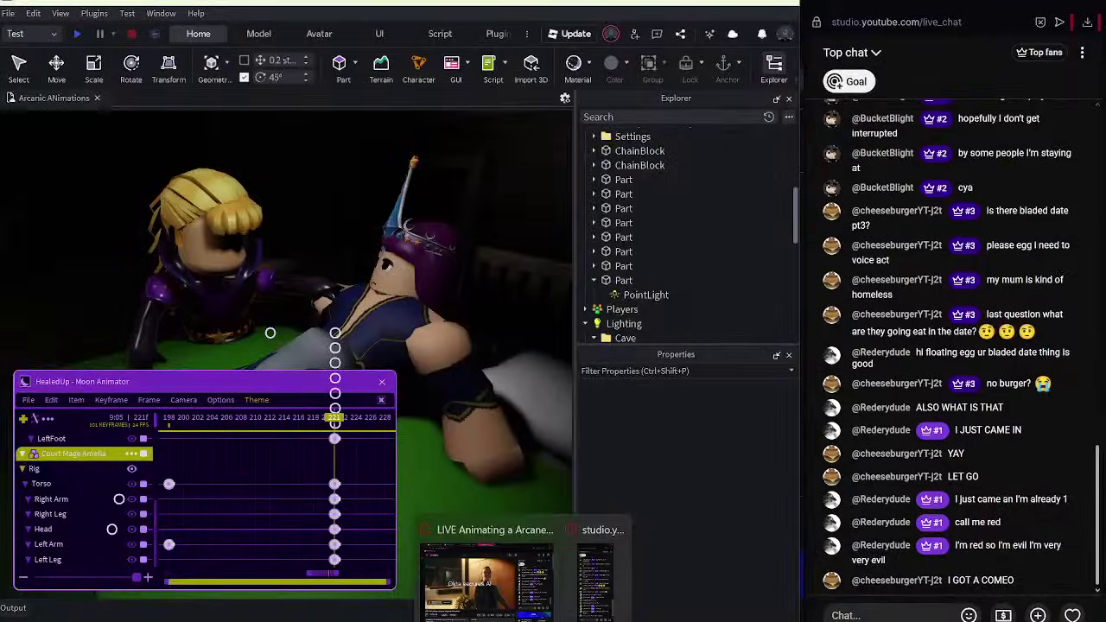
click(424, 617)
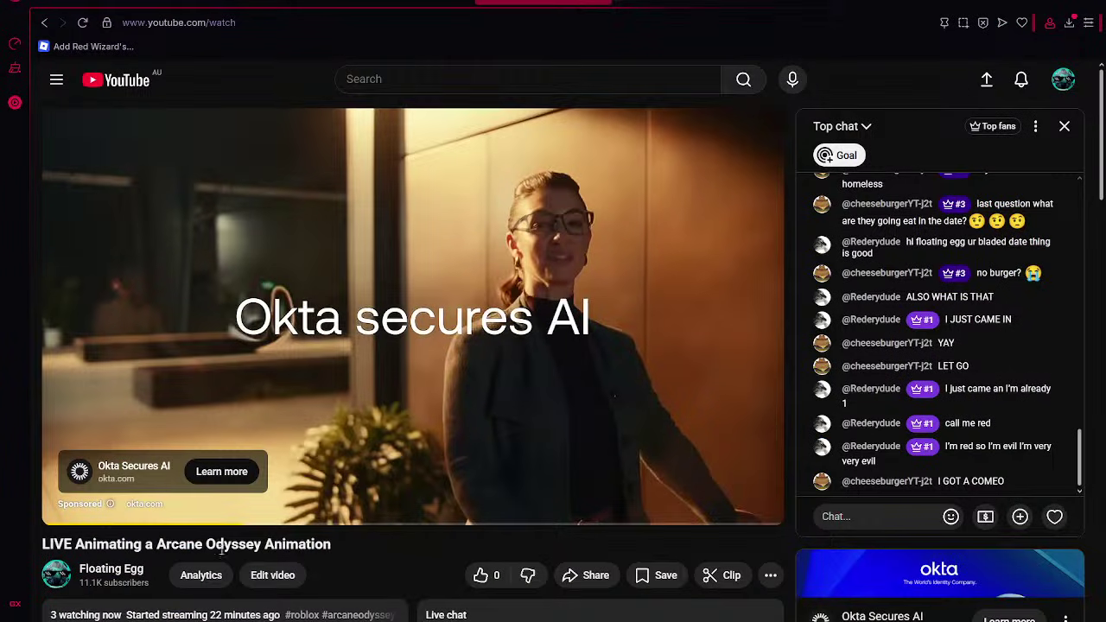
mouse_move(524, 621)
click(602, 572)
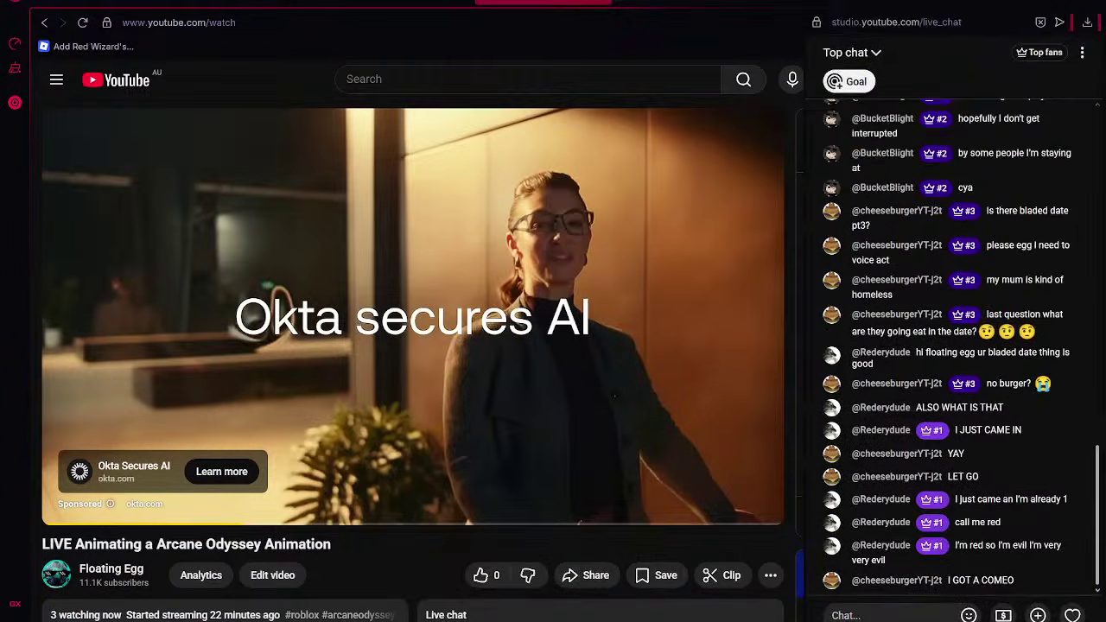
Switch back to Roblox Studio and review the characters' motion and rig keyframes around frames 200 to 221.
click(720, 621)
right_drag(298, 329, 302, 327)
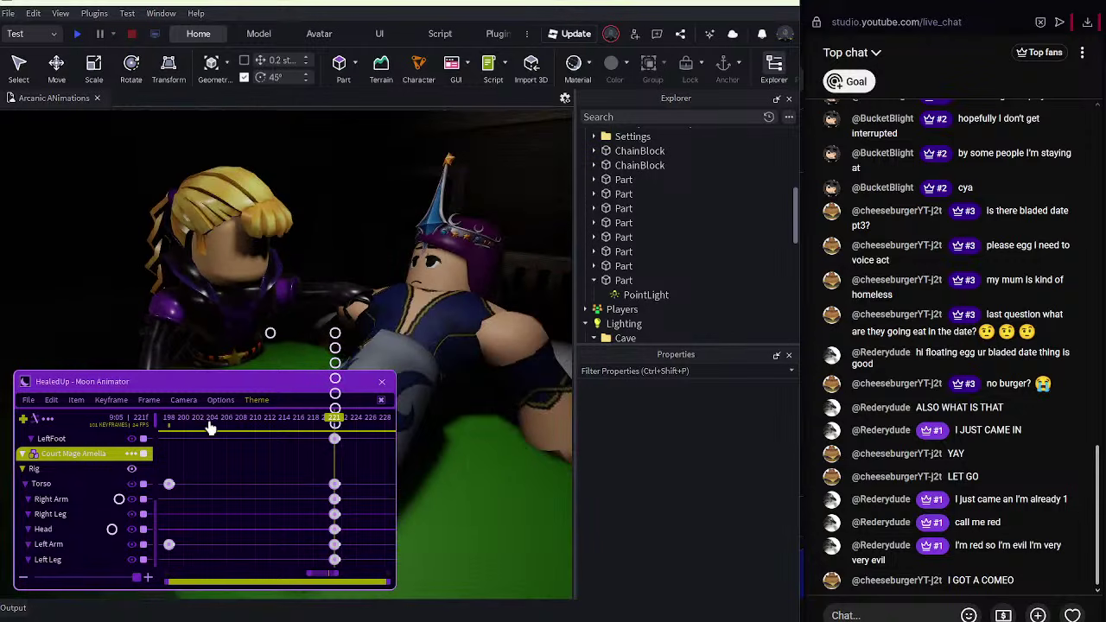
drag(209, 422, 90, 431)
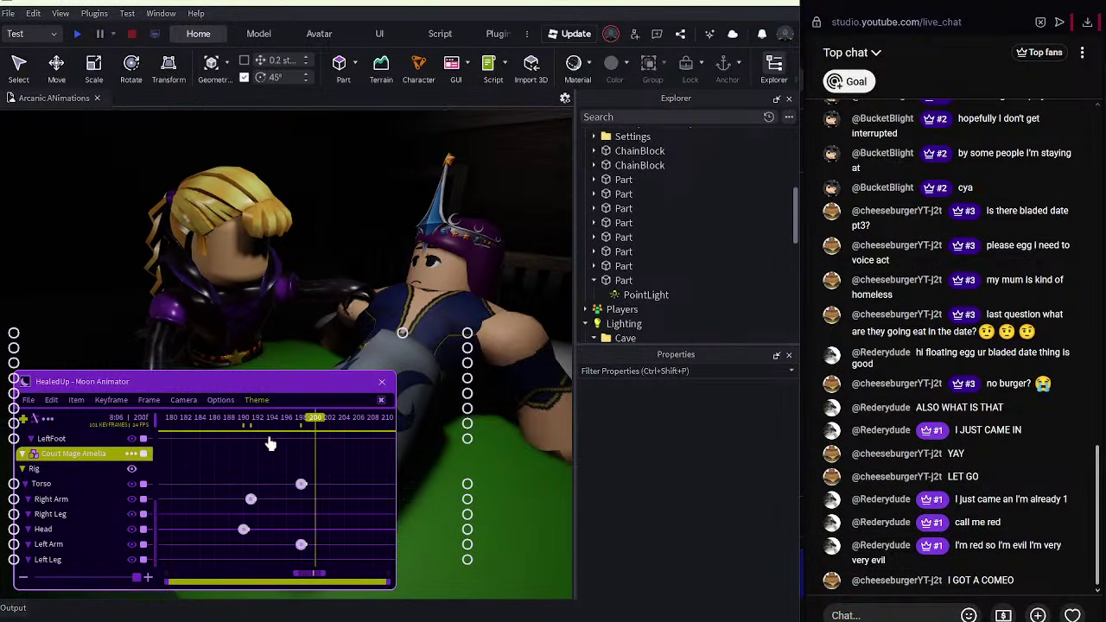
scroll(56, 489, up, 9)
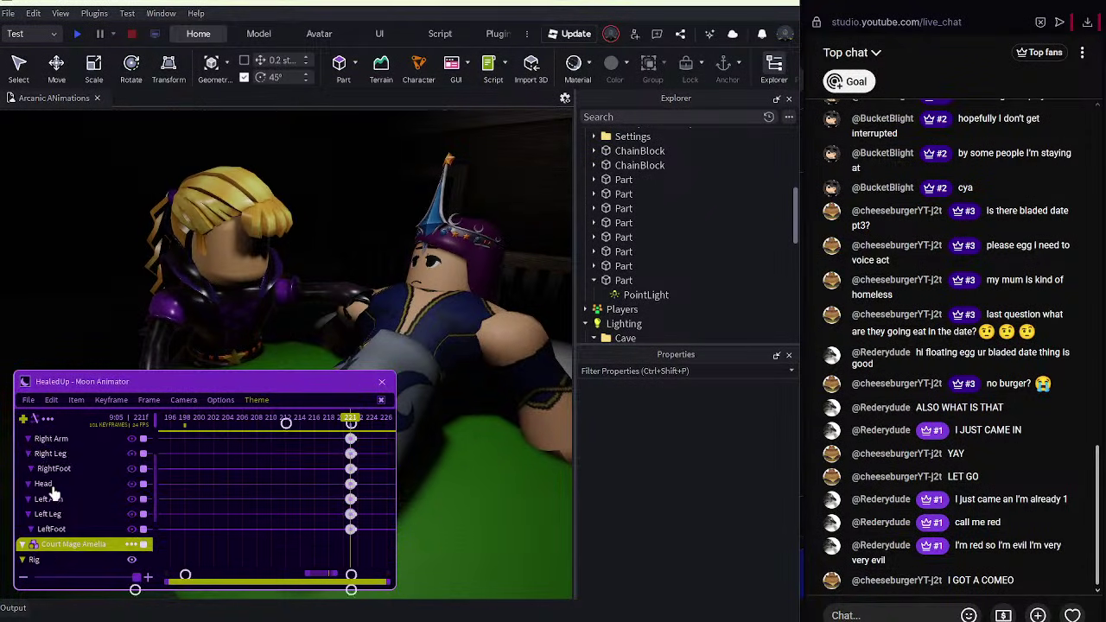
scroll(68, 460, down, 9)
click(69, 457)
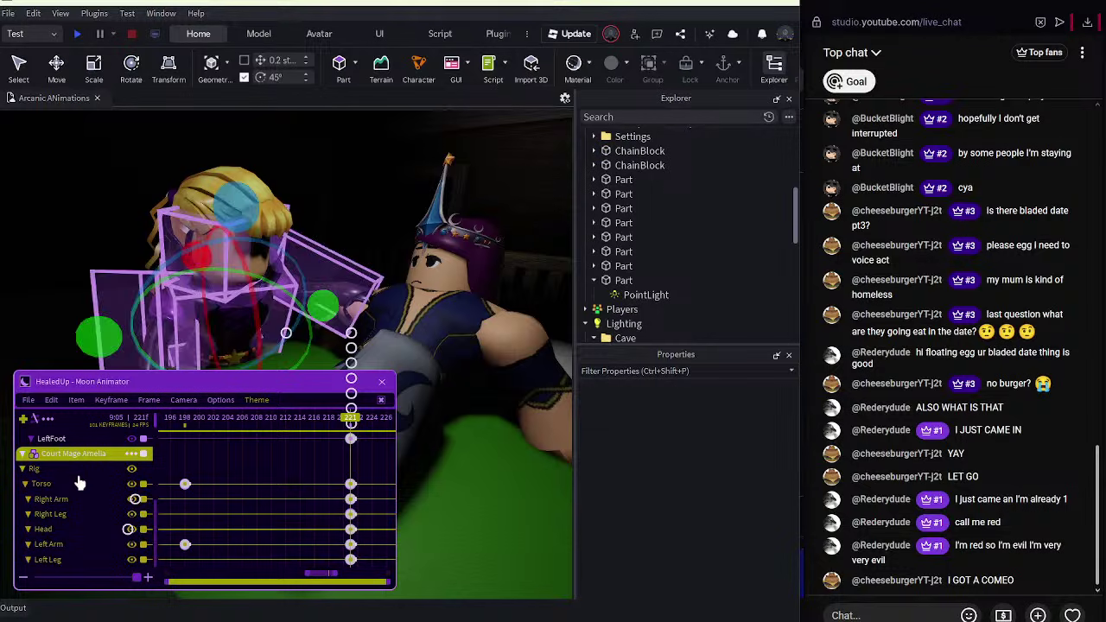
click(29, 400)
click(54, 326)
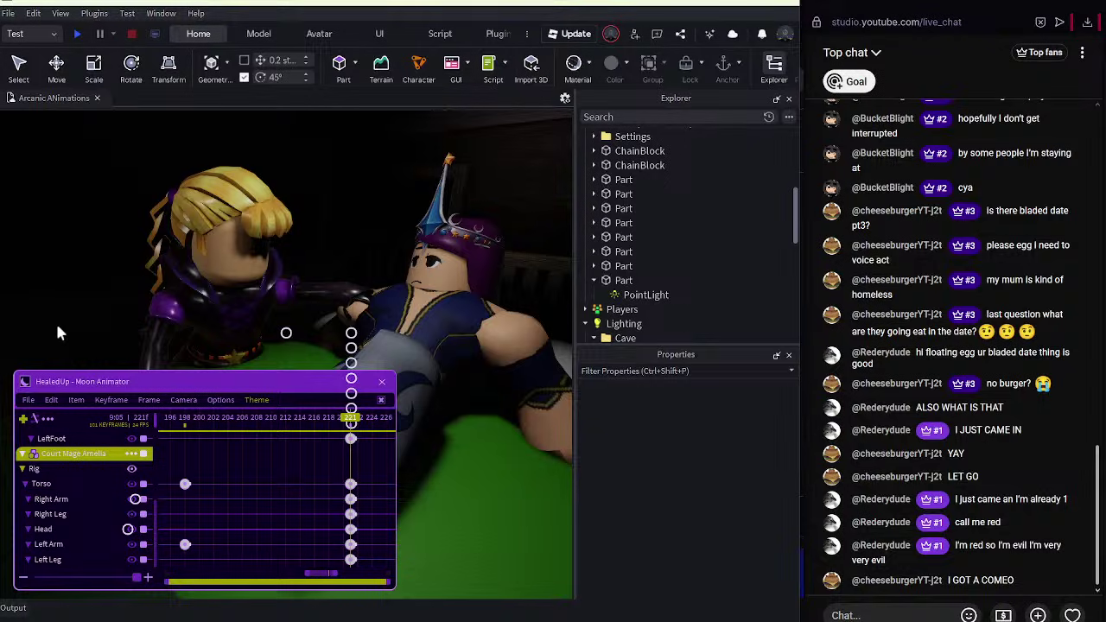
Move Princess Selene's head about -0.061 along its local vertical axis at frame 238.
drag(203, 419, 354, 506)
click(468, 304)
key(r)
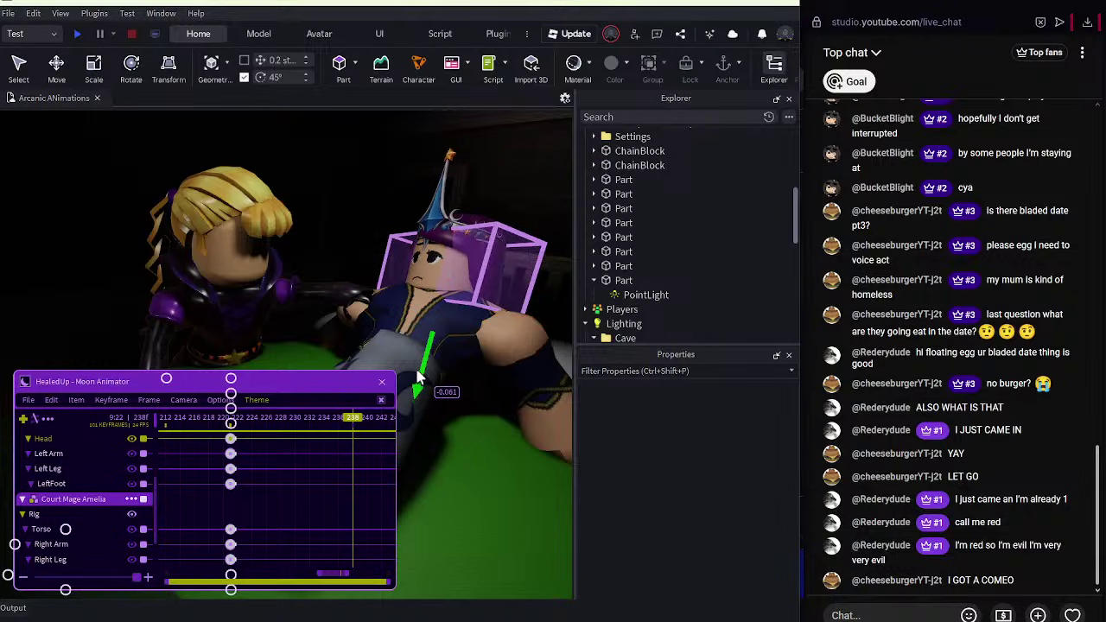
Reposition and slightly rotate Princess Selene's head at frame 257, and replay the motion.
drag(363, 453, 389, 451)
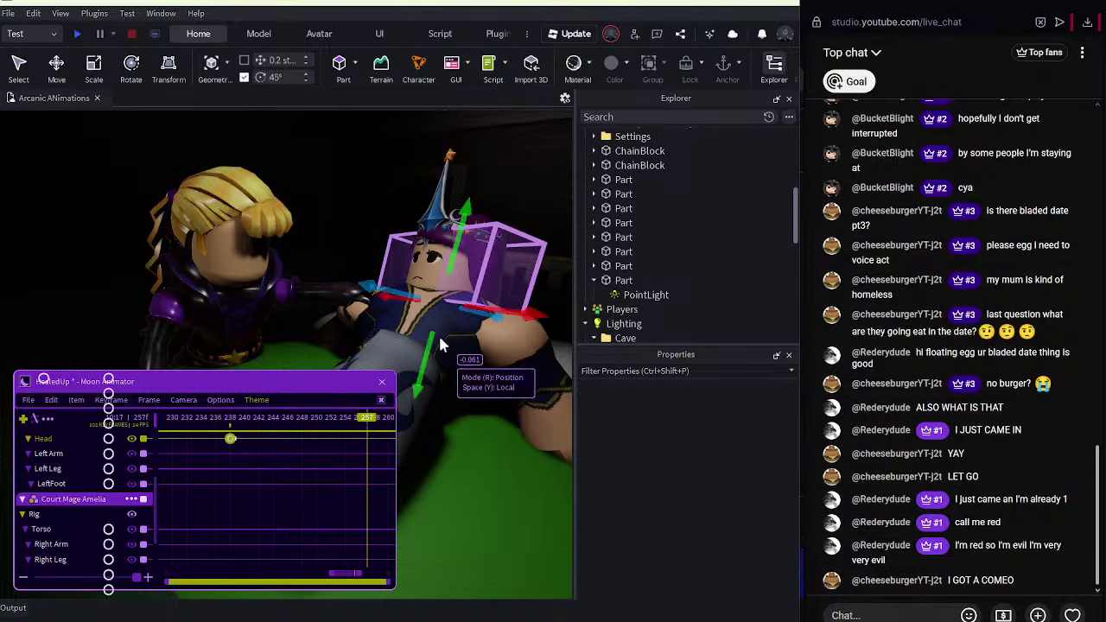
drag(432, 341, 429, 354)
key(r)
key(e)
right_drag(427, 348, 432, 365)
drag(513, 339, 507, 328)
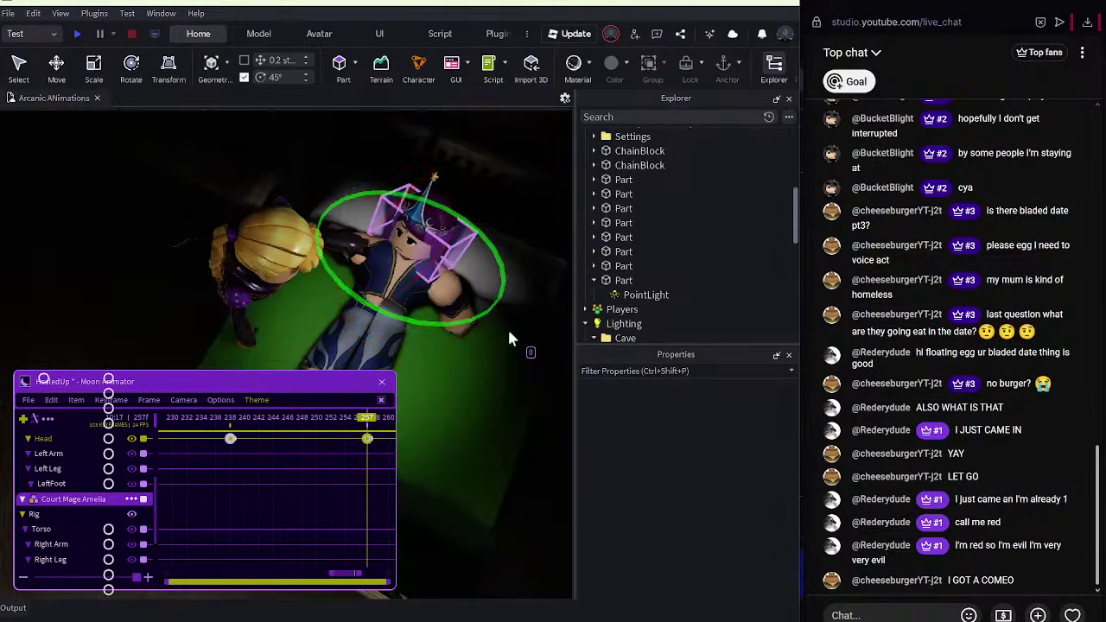
drag(309, 422, 157, 411)
key(space)
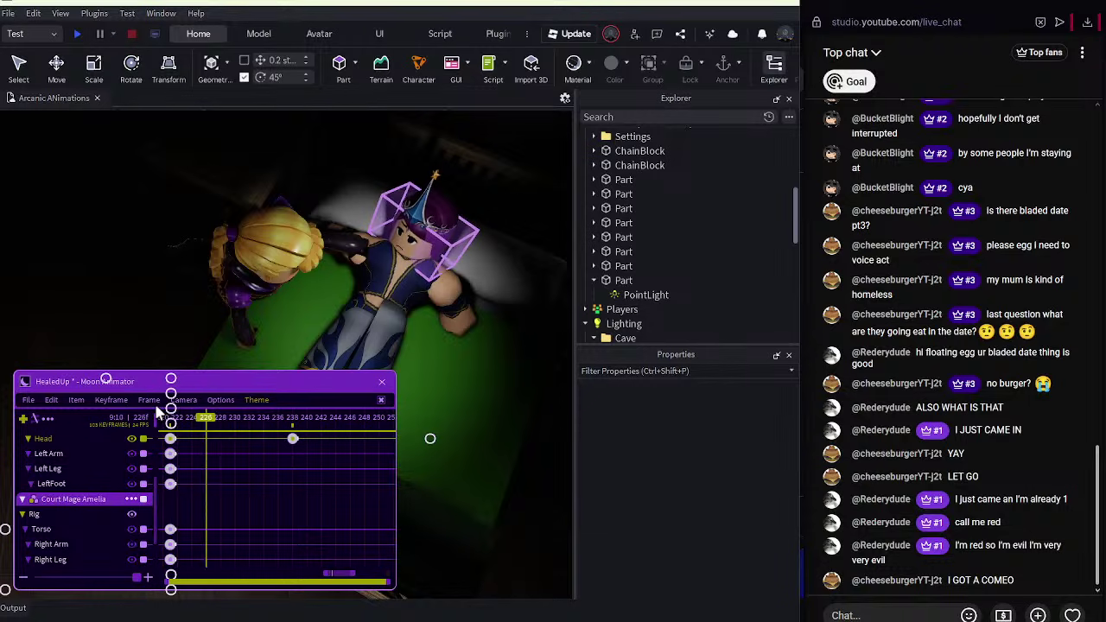
Rotate Princess Selene's left arm slightly at frame 257 and replay the motion from frame 221.
scroll(514, 381, up, 5)
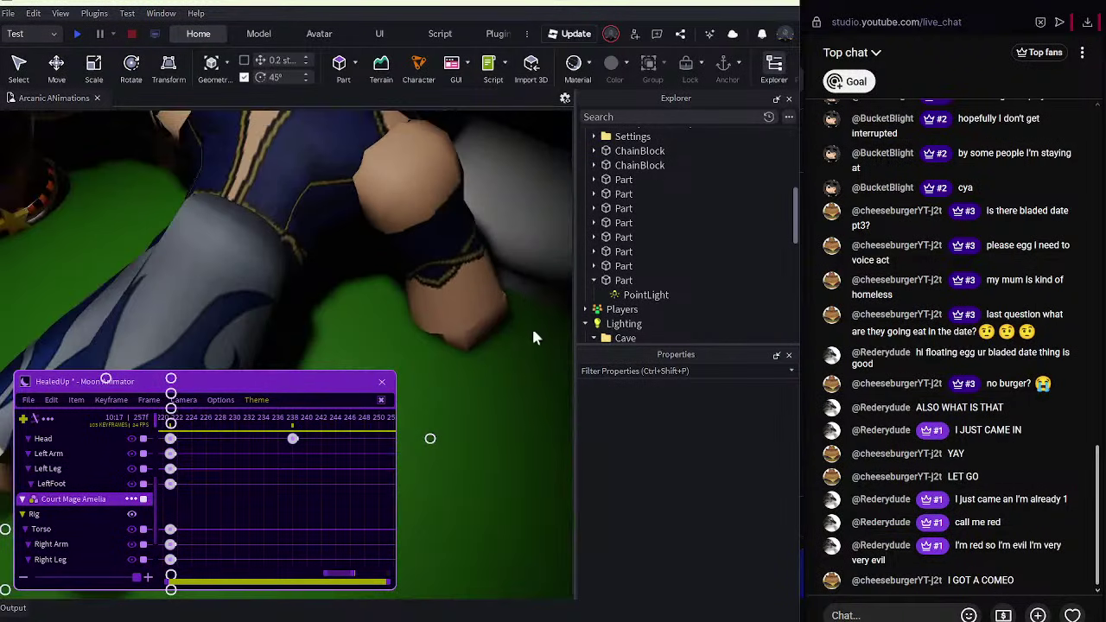
click(488, 291)
right_drag(434, 335, 434, 335)
drag(417, 271, 409, 279)
click(450, 414)
scroll(450, 415, down, 3)
scroll(464, 320, down, 3)
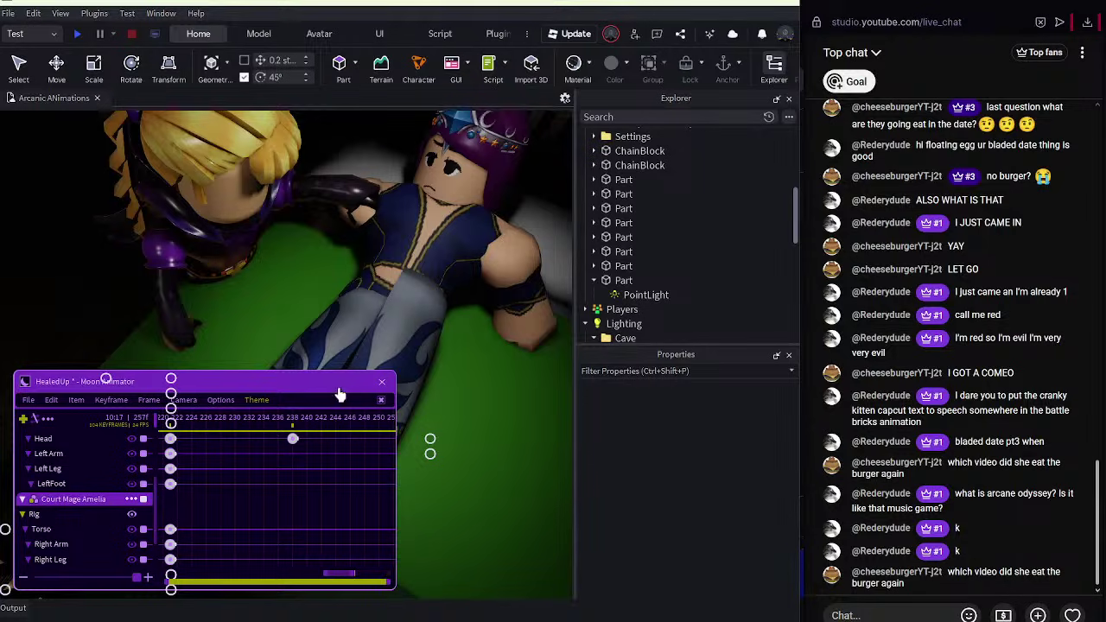
drag(357, 419, 147, 433)
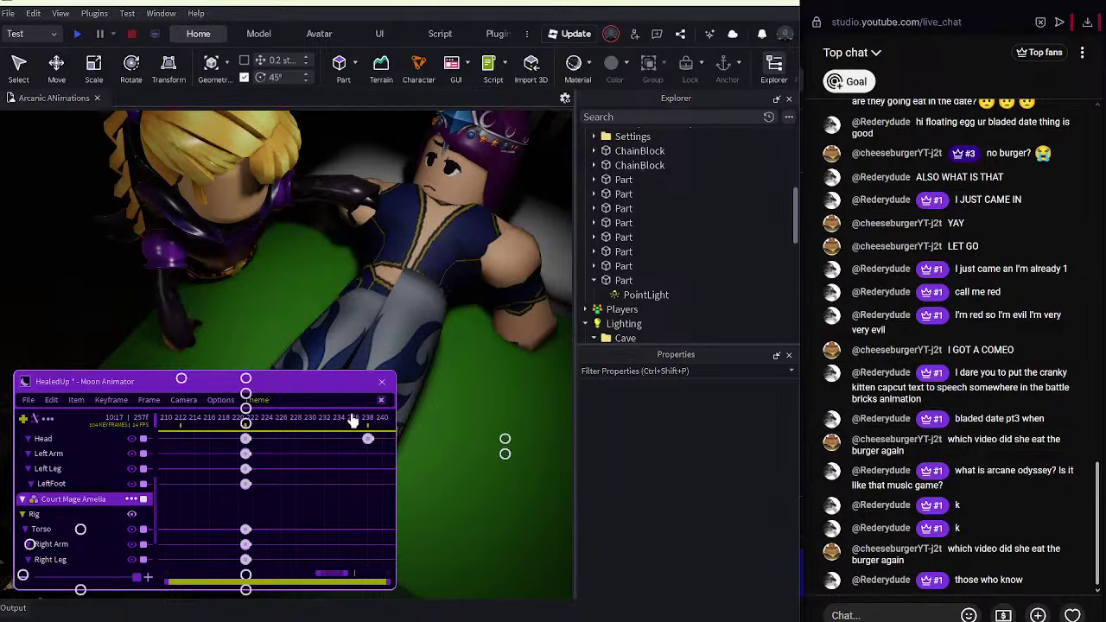
drag(363, 421, 169, 458)
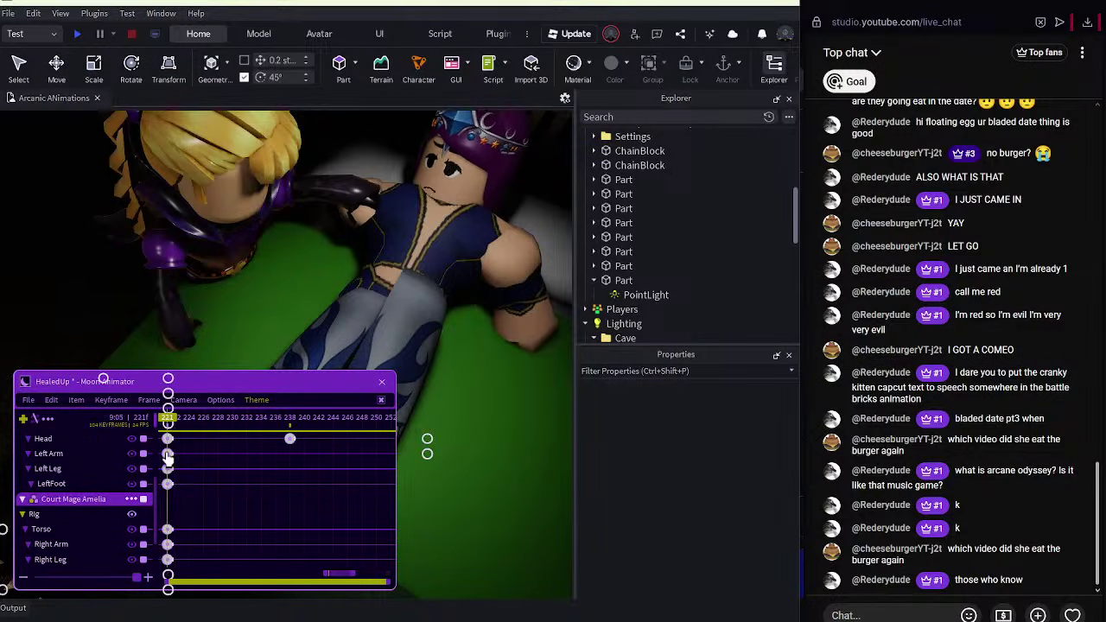
key(space)
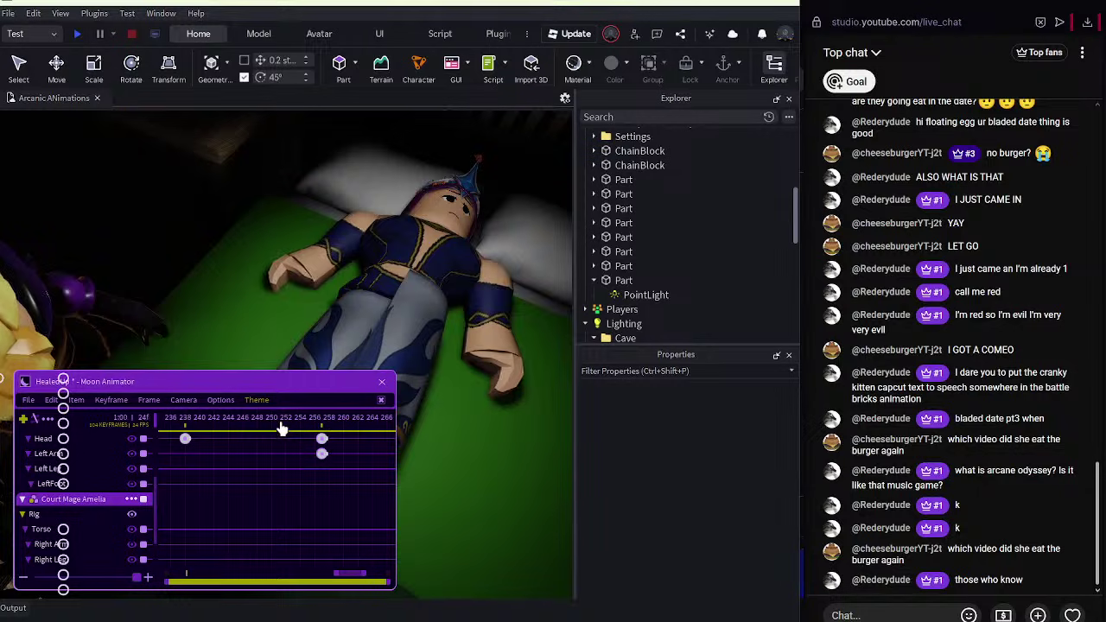
Rotate Princess Selene's torso slightly and shift it about 0.029 along a local axis at frame 257.
click(448, 255)
scroll(447, 254, down, 5)
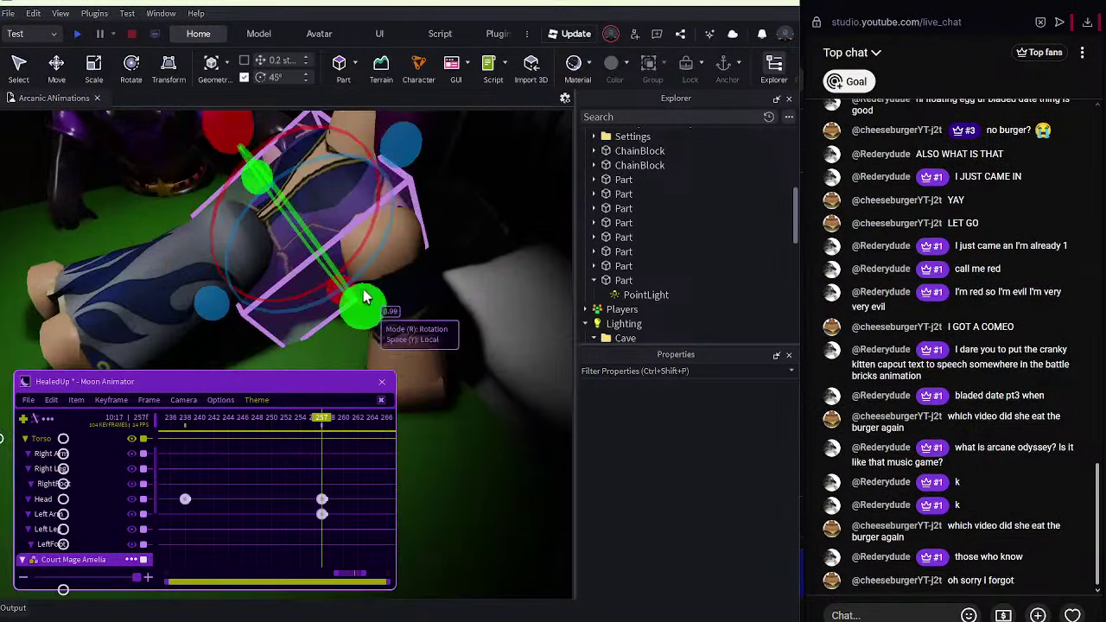
drag(347, 285, 325, 263)
key(r)
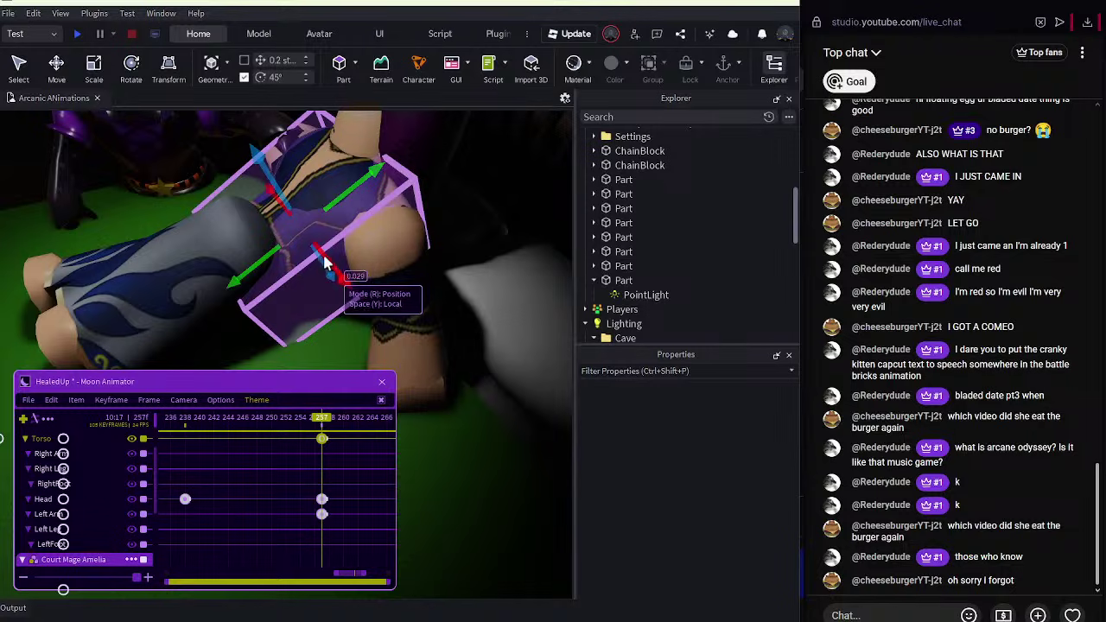
Readjust Princess Selene's left arm at frame 257, move her torso keyframe to frame 253 and replay.
click(393, 298)
key(r)
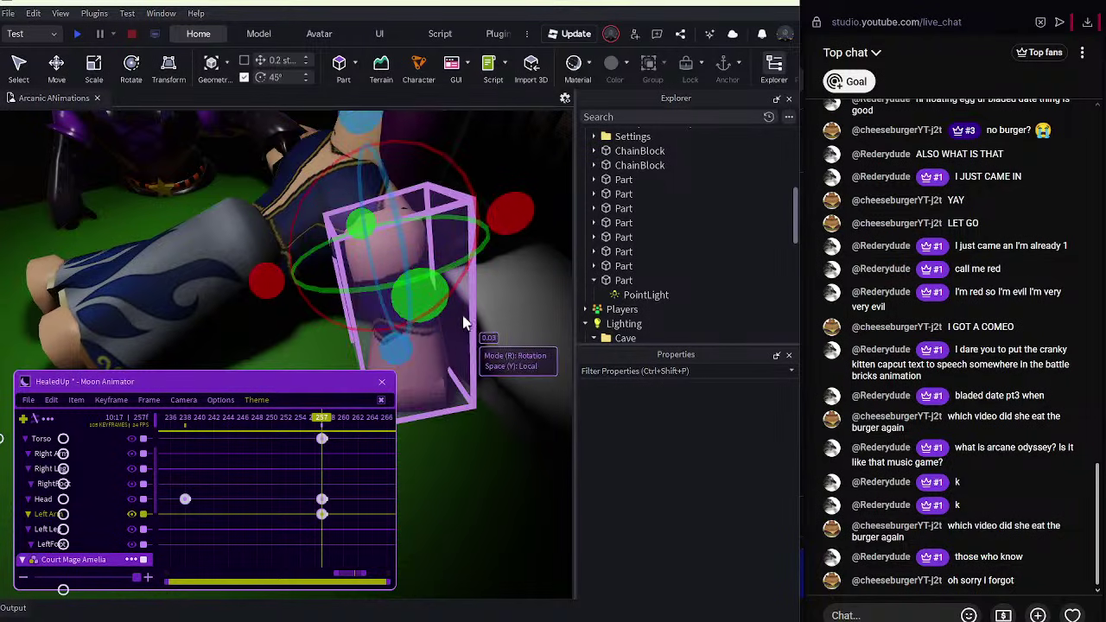
drag(399, 342, 393, 341)
drag(323, 440, 156, 383)
key(space)
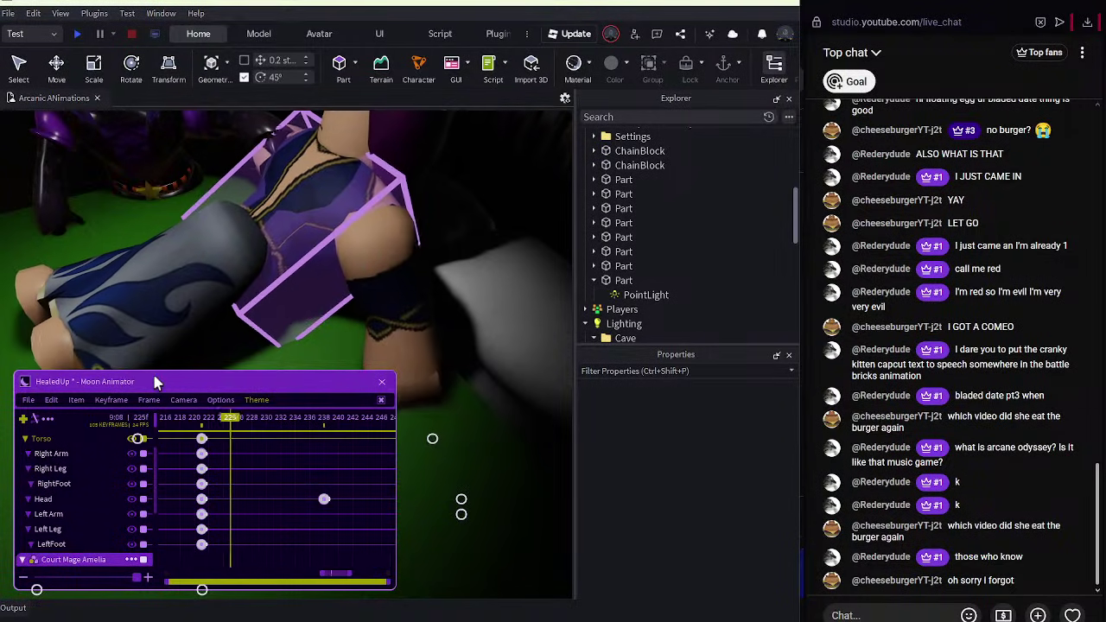
Adjust the rotation and position of Princess Selene's left leg at frame 257 to follow the torso.
click(147, 299)
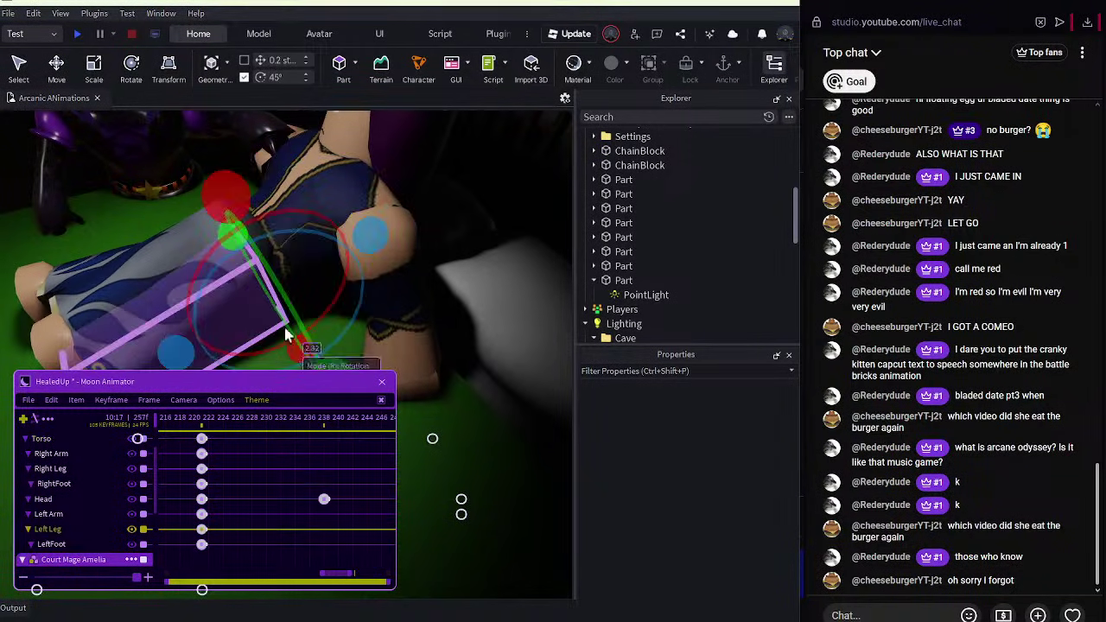
drag(267, 232, 263, 251)
key(a)
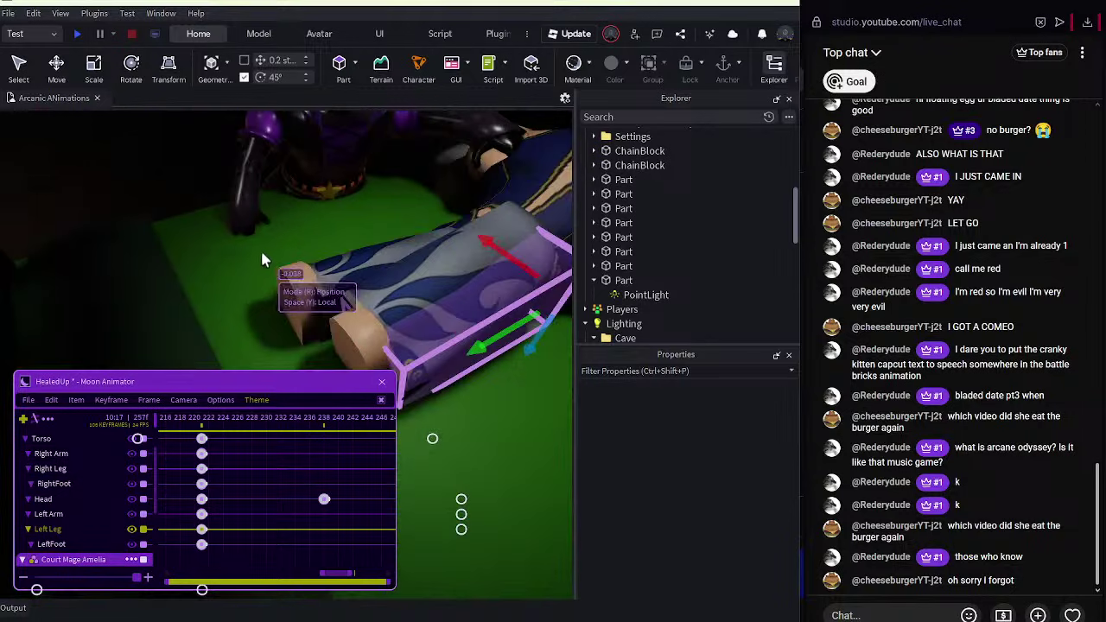
Adjust Princess Selene's right leg to follow the torso at frame 257, and replay the motion.
click(299, 281)
click(400, 220)
drag(423, 203, 421, 208)
key(r)
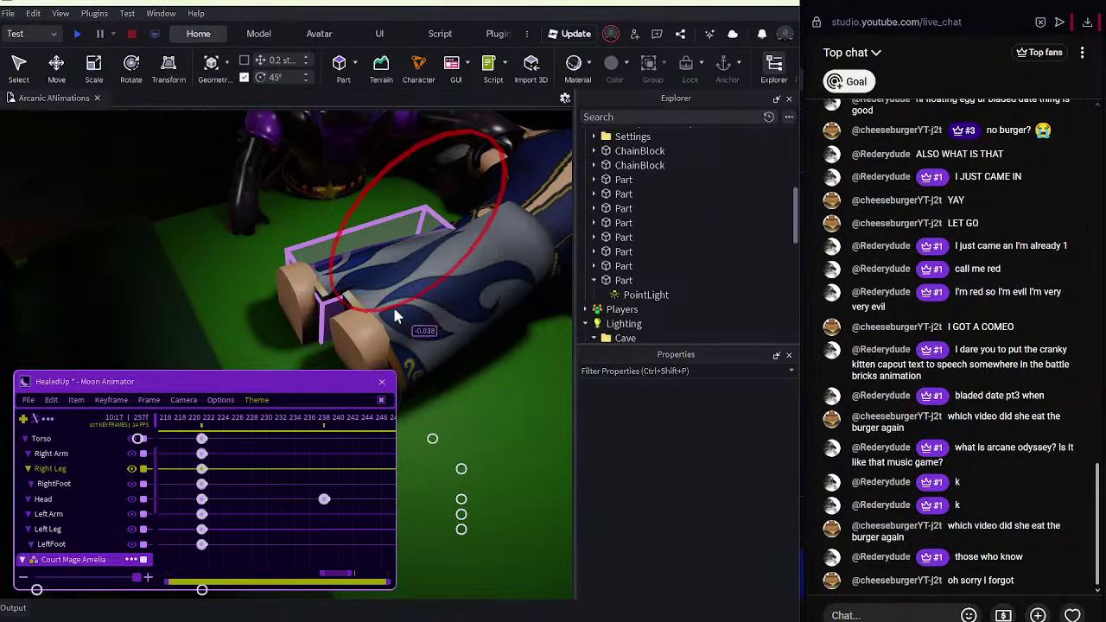
drag(305, 425, 202, 423)
key(space)
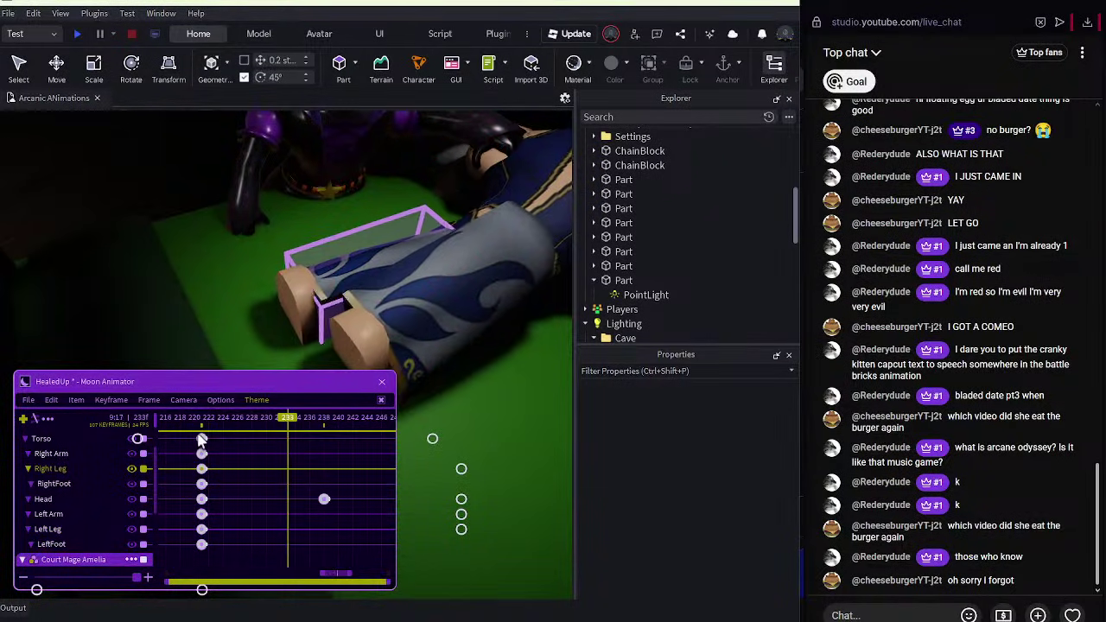
click(227, 421)
key(space)
Keyframe Princess Selene's right foot and right arm at frame 257, and replay the motion.
scroll(93, 468, up, 2)
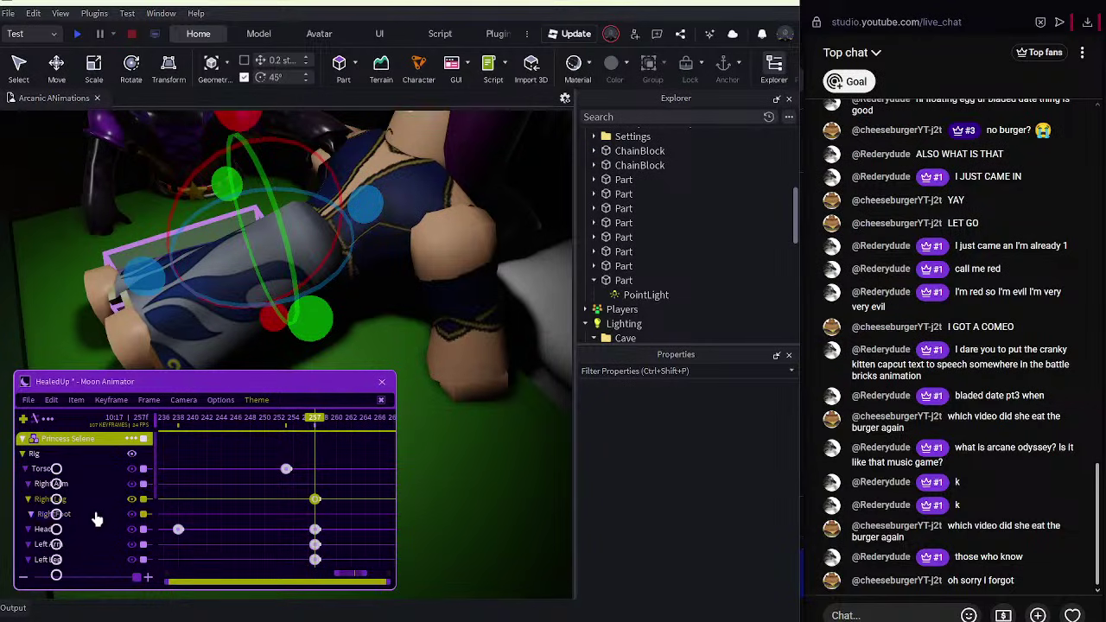
click(100, 486)
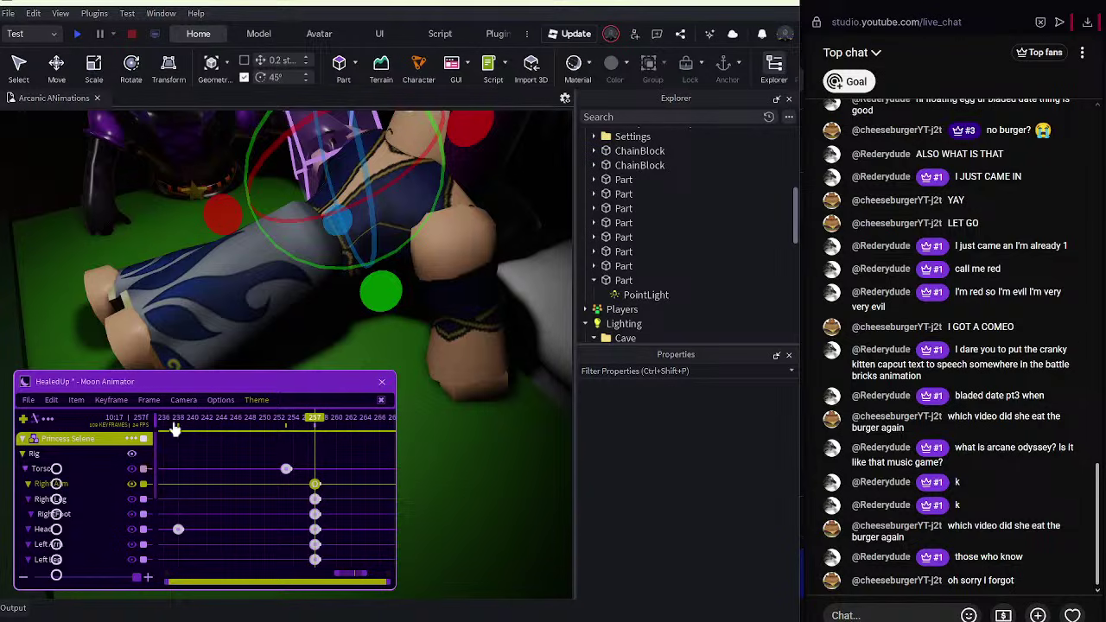
drag(258, 422, 158, 435)
key(space)
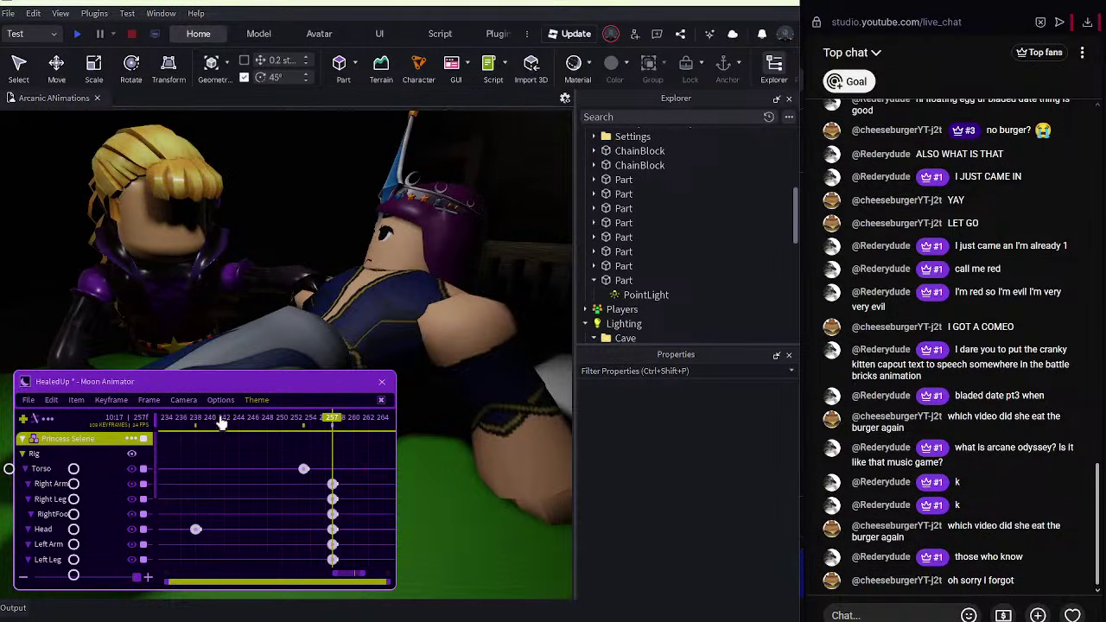
drag(221, 421, 142, 427)
key(space)
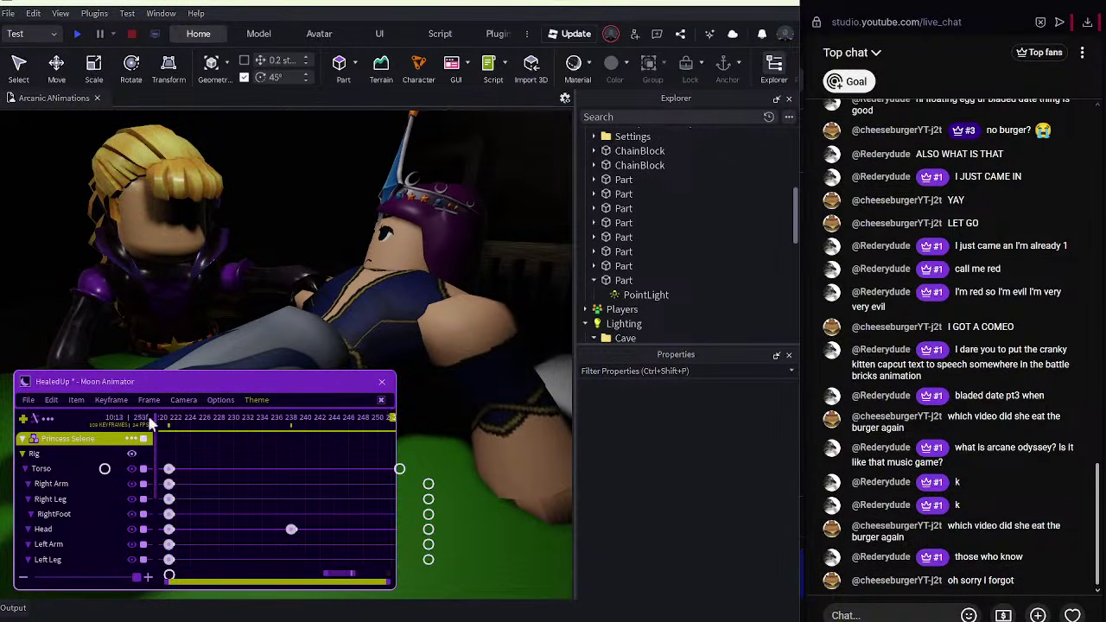
Move Princess Selene's torso keyframe from frame 253 to frame 250 and replay the motion.
click(354, 420)
drag(367, 472, 346, 470)
drag(335, 423, 195, 427)
key(space)
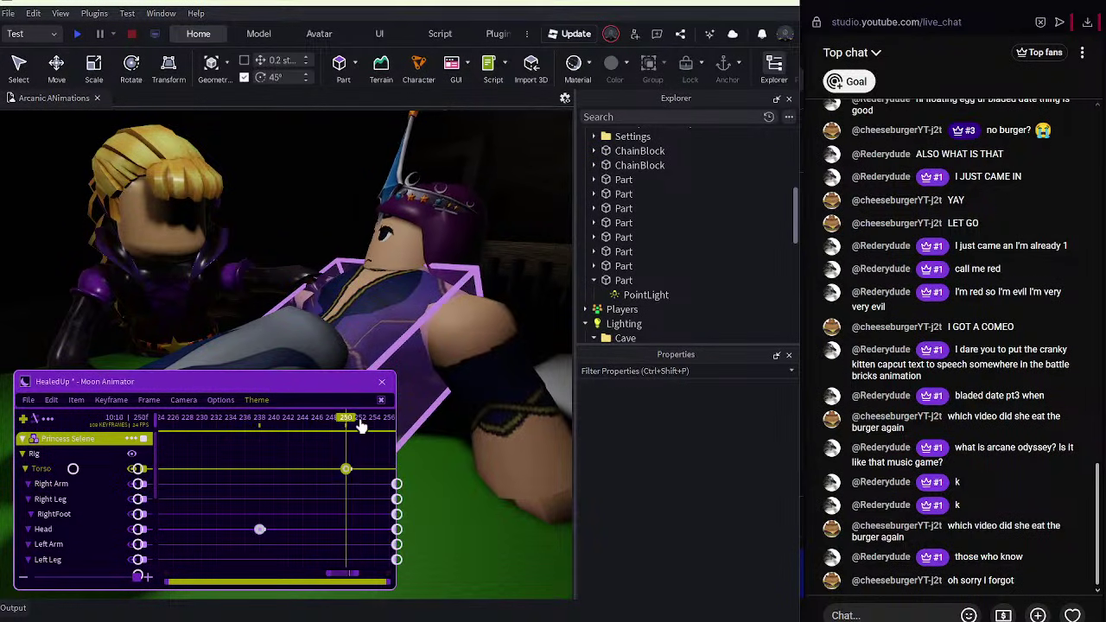
Move Princess Selene's right arm and left arm keyframes together from frame 257 to frame 254.
click(361, 499)
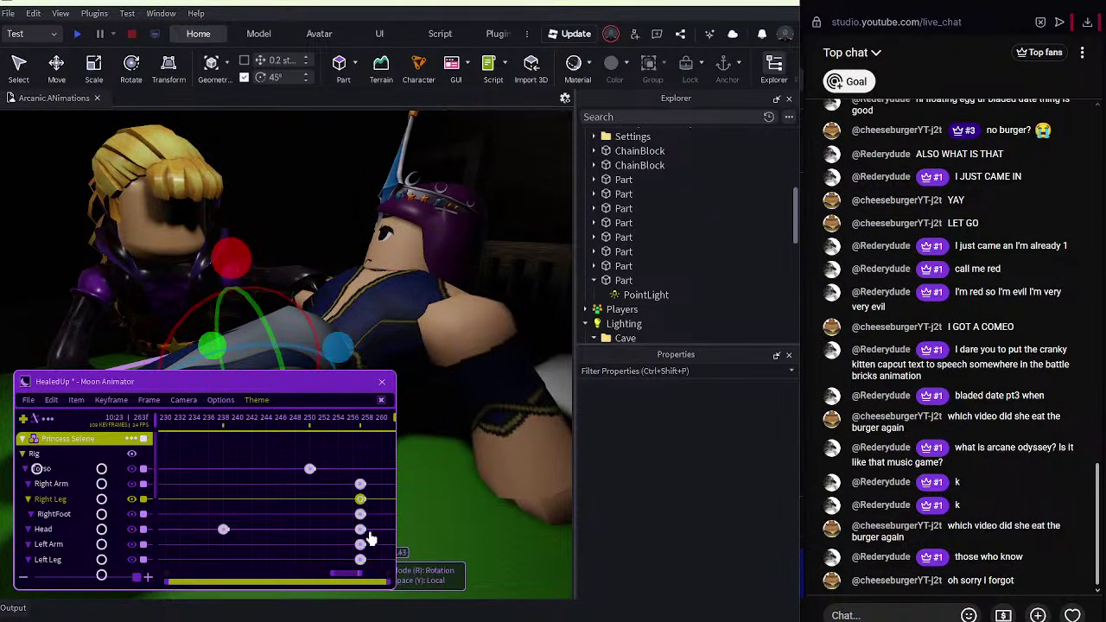
click(362, 530)
click(362, 545)
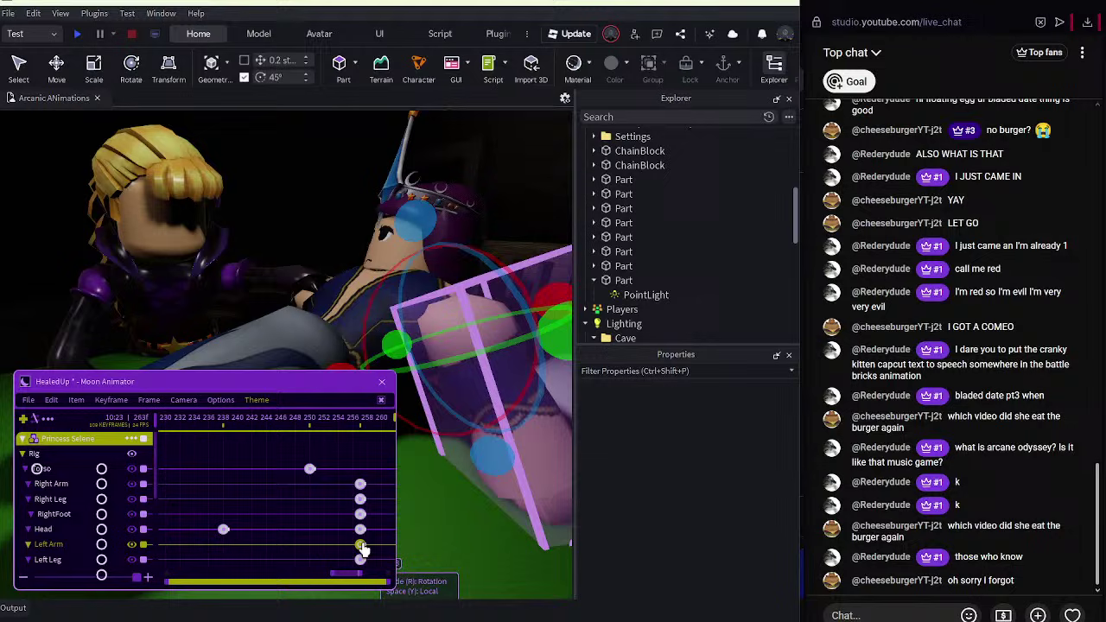
shift+click(360, 485)
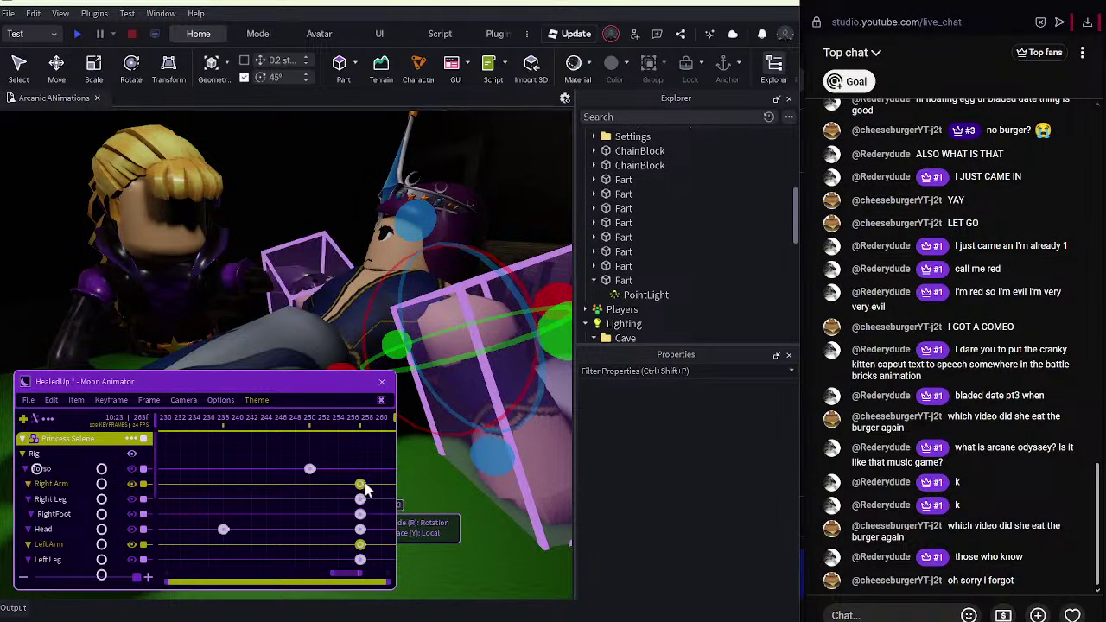
drag(360, 485, 339, 485)
click(353, 420)
key(Right)
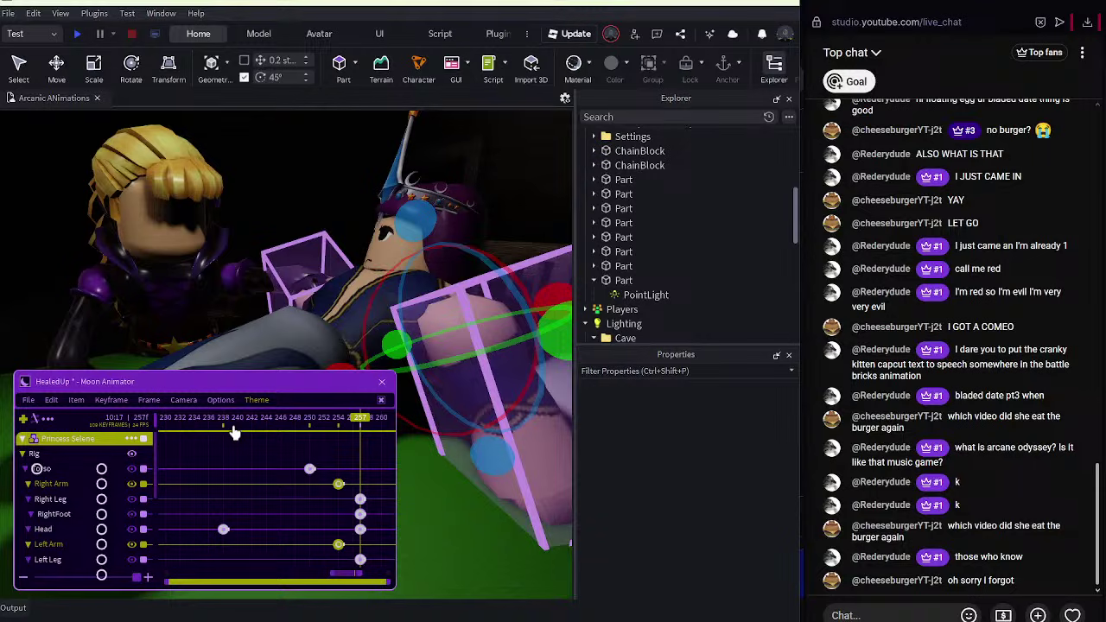
Replay Princess Selene's motion up to frame 257 to check the arm timing, and save the animation.
key(space)
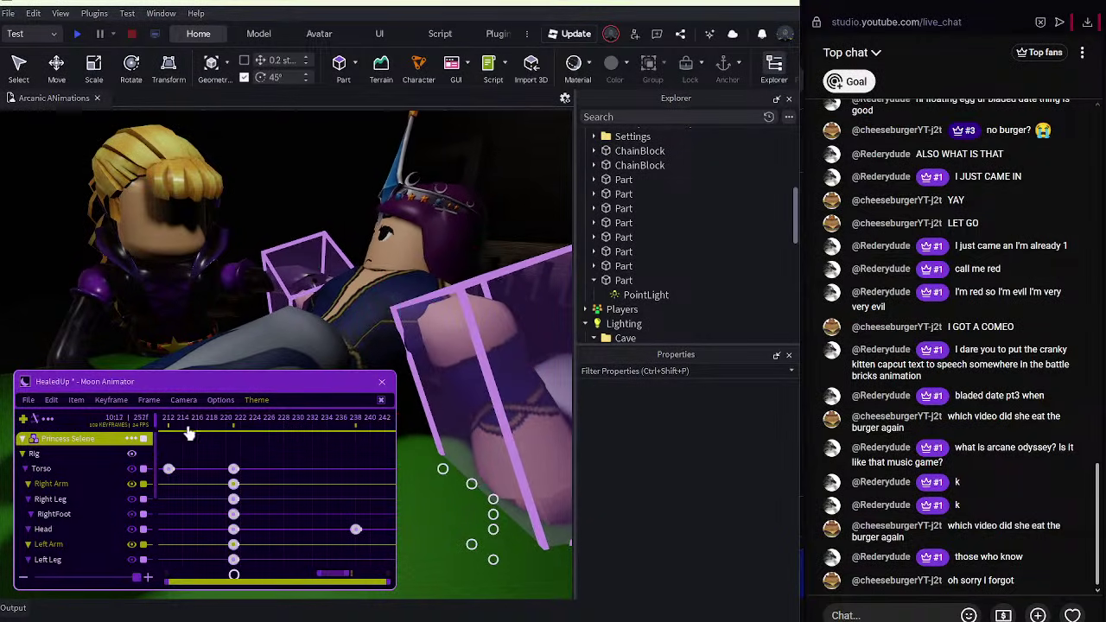
key(space)
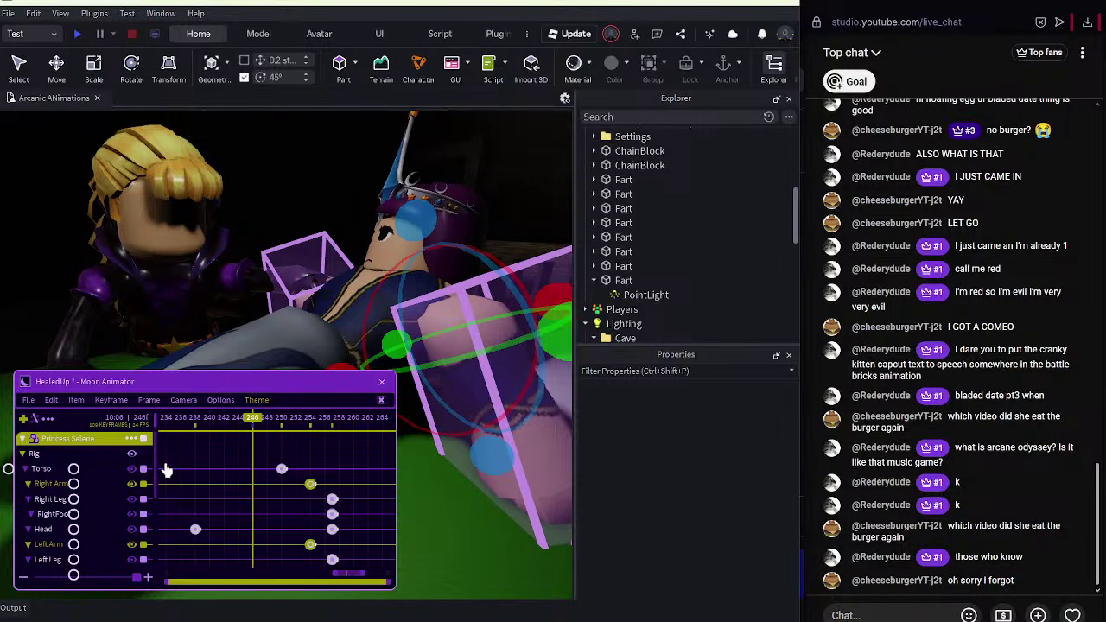
click(167, 422)
key(space)
click(257, 426)
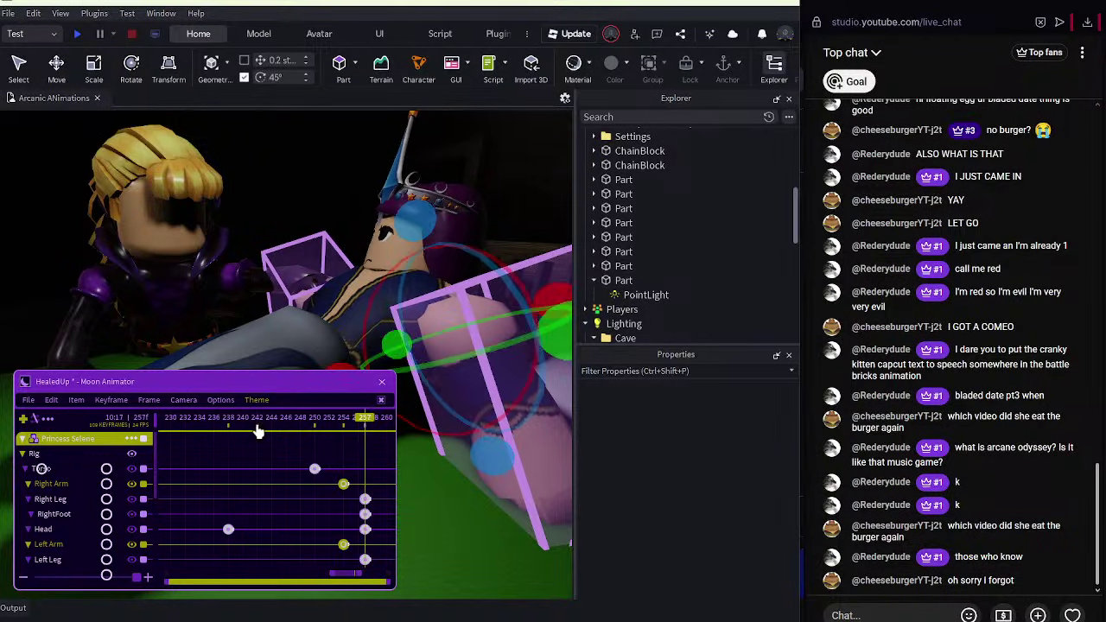
key(space)
key(space)
click(28, 399)
click(40, 420)
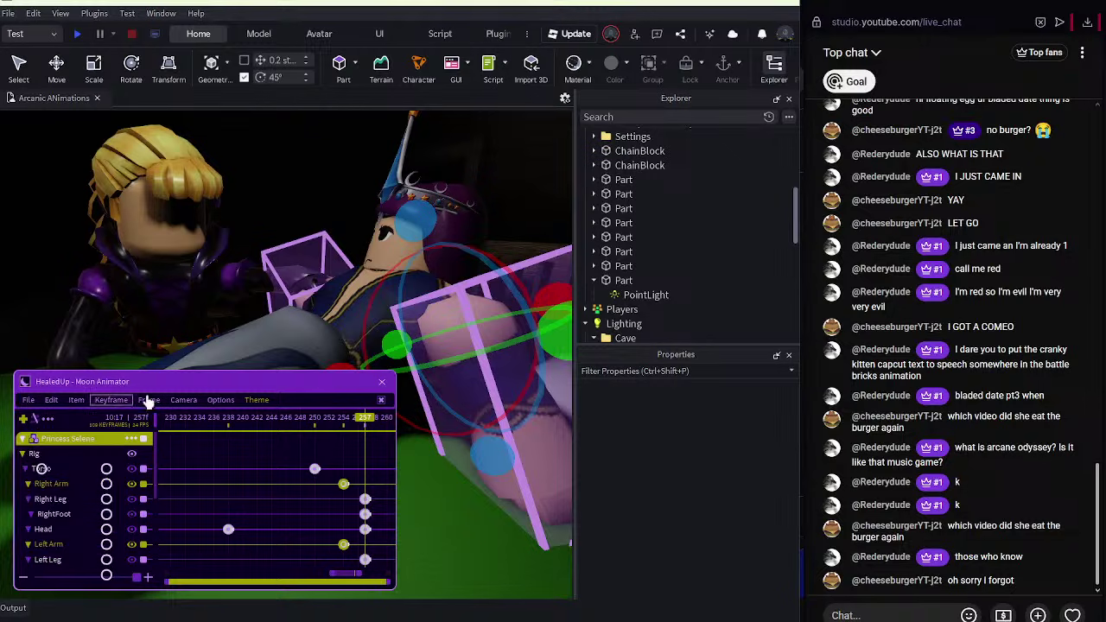
Rotate Court Mage Amelia's torso about 2 degrees on one axis and about 1 degree on another at frame 257.
click(227, 298)
drag(279, 300, 283, 292)
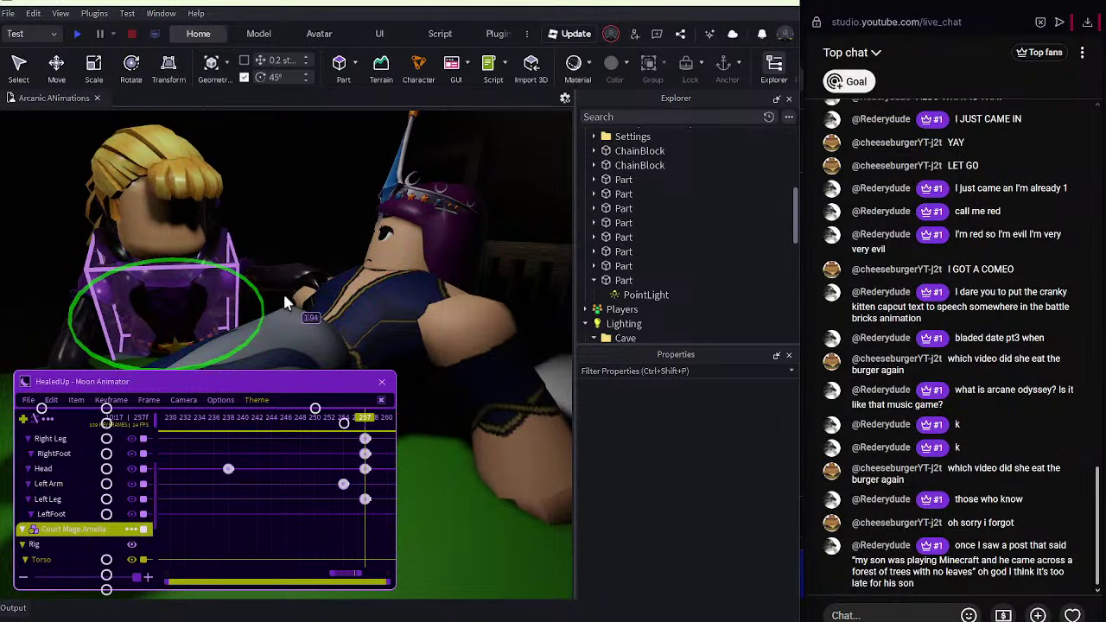
key(r)
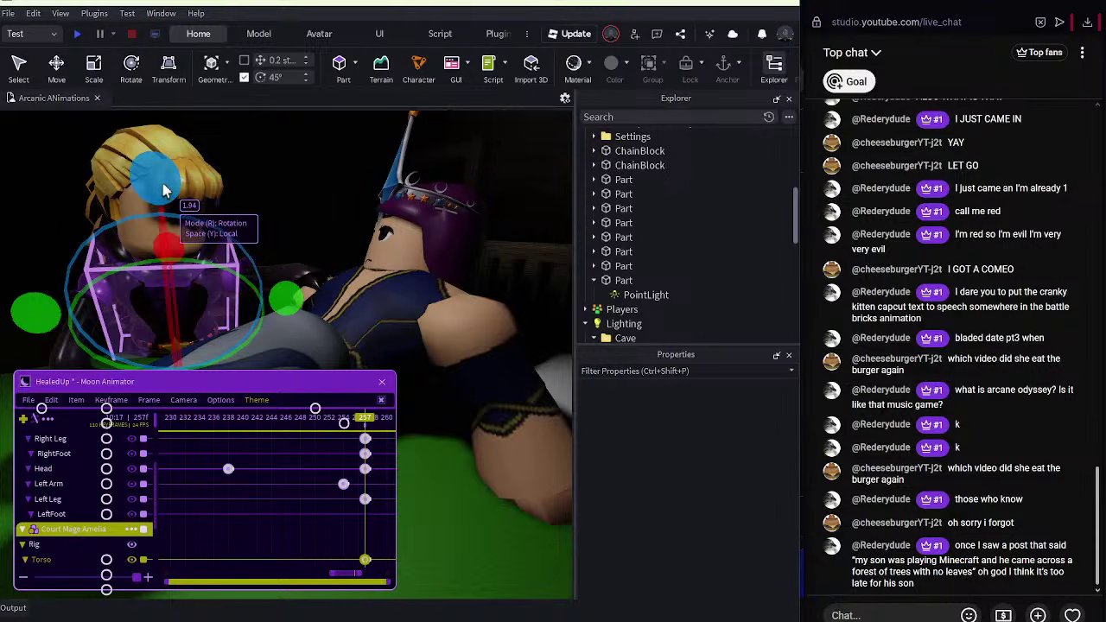
drag(164, 176, 166, 179)
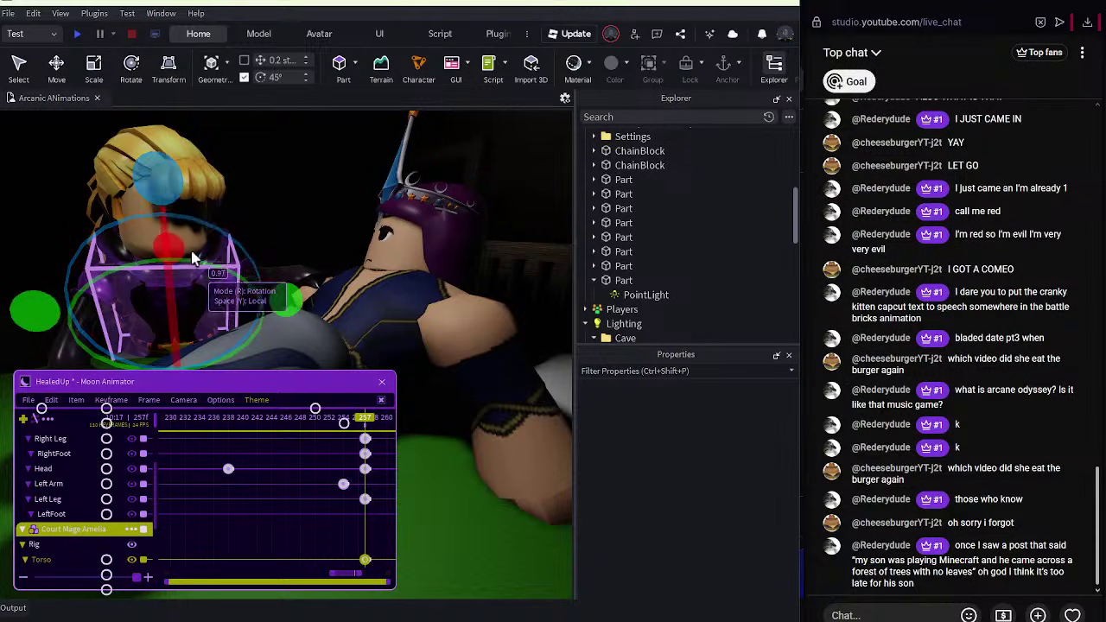
Rotate Court Mage Amelia's head and left arm slightly at frame 257, and replay the motion.
click(193, 252)
drag(256, 282, 255, 278)
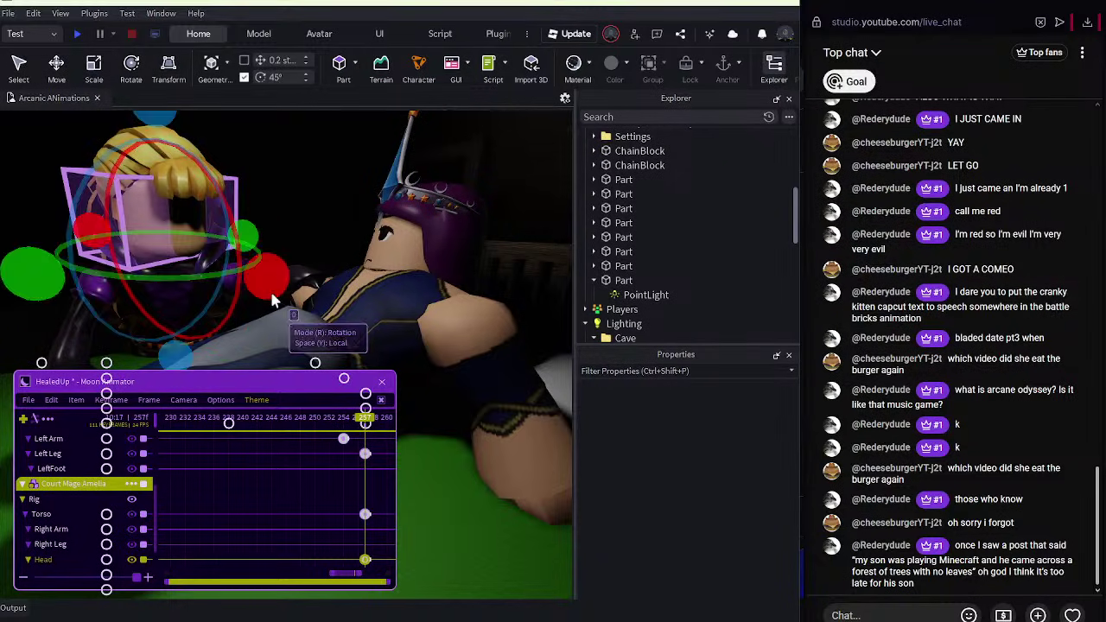
click(278, 293)
drag(326, 340, 329, 330)
scroll(327, 322, up, 3)
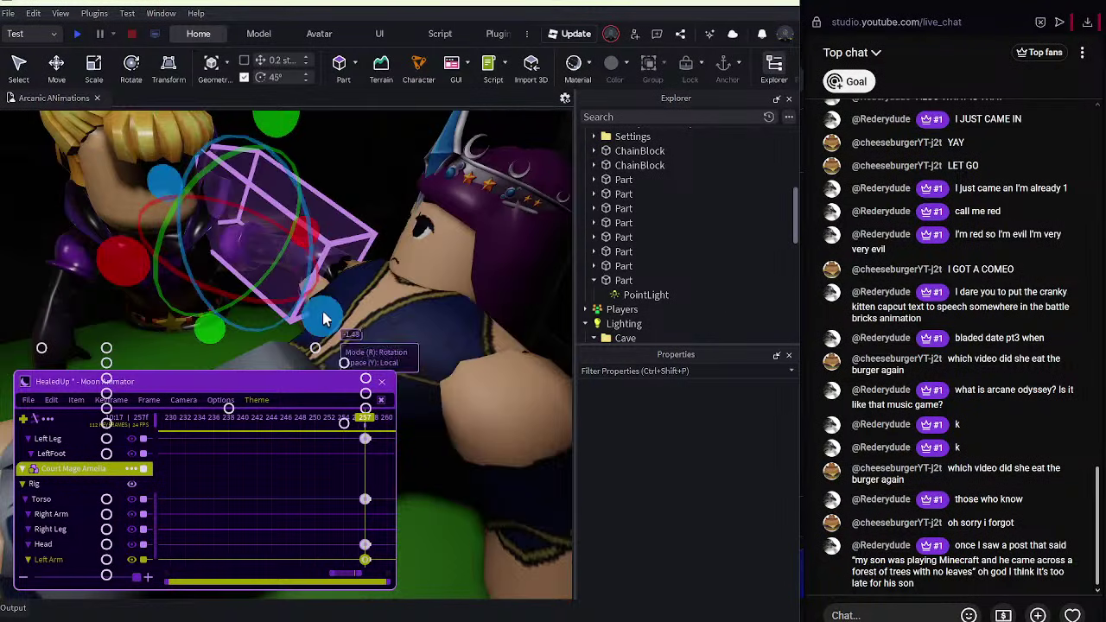
drag(309, 417, 145, 403)
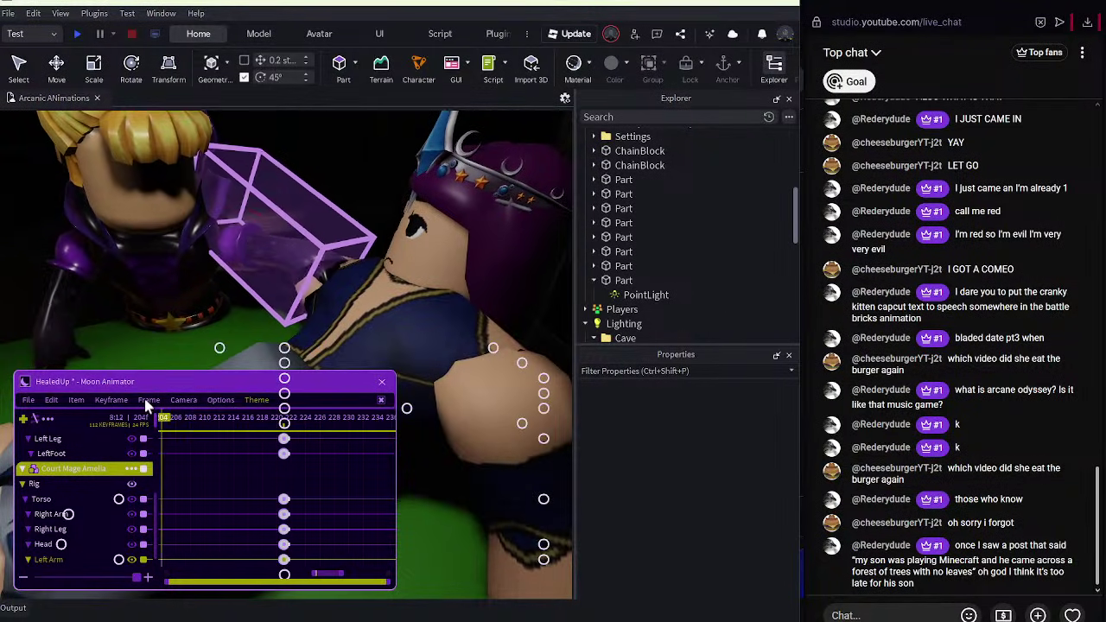
key(space)
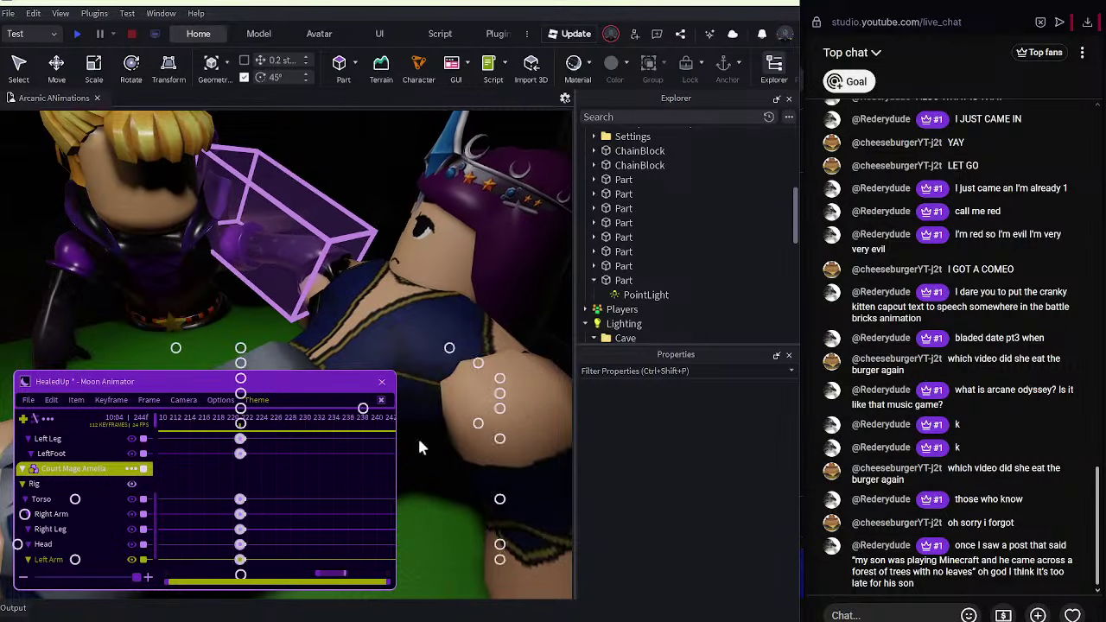
Keyframe Court Mage Amelia's remaining body parts at frame 257 so her whole rig is keyed there.
click(101, 491)
key(equal)
click(335, 518)
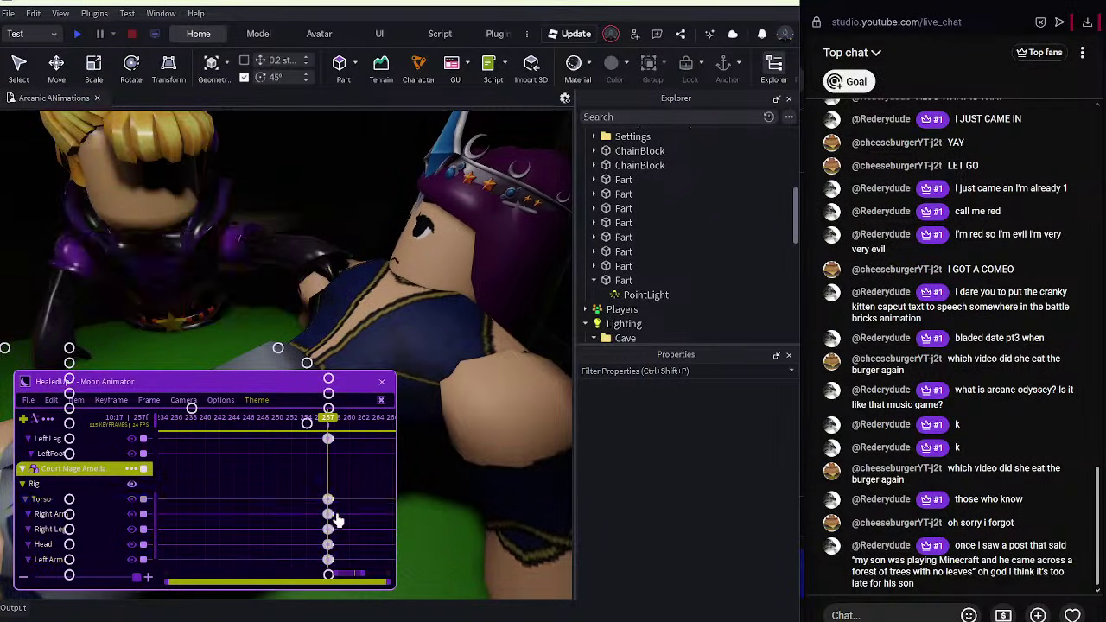
Move Court Mage Amelia's torso keyframe from frame 257 to frame 252 and replay the motion.
drag(329, 499, 295, 500)
drag(290, 420, 226, 421)
key(space)
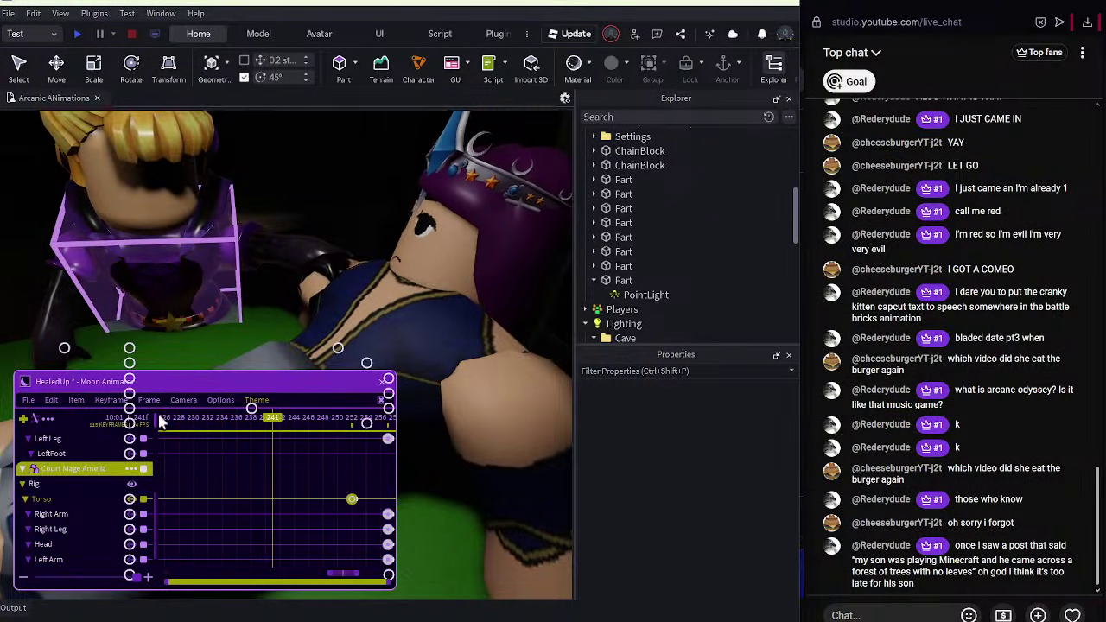
Save the animation and extend its timeline size in the animation settings.
click(71, 485)
scroll(71, 489, up, 3)
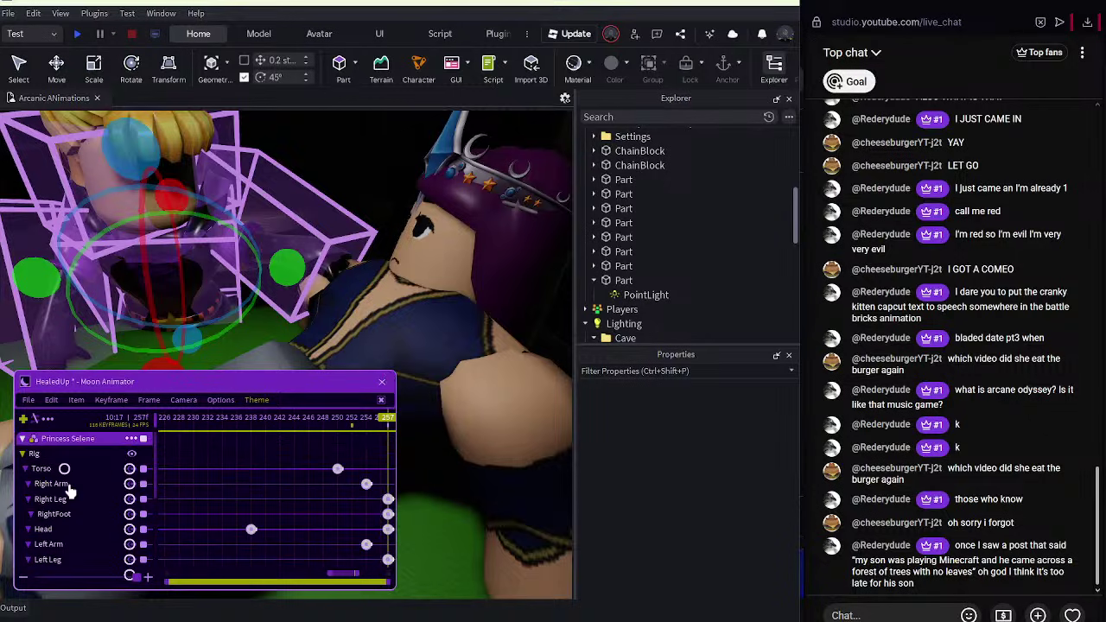
click(69, 468)
click(29, 401)
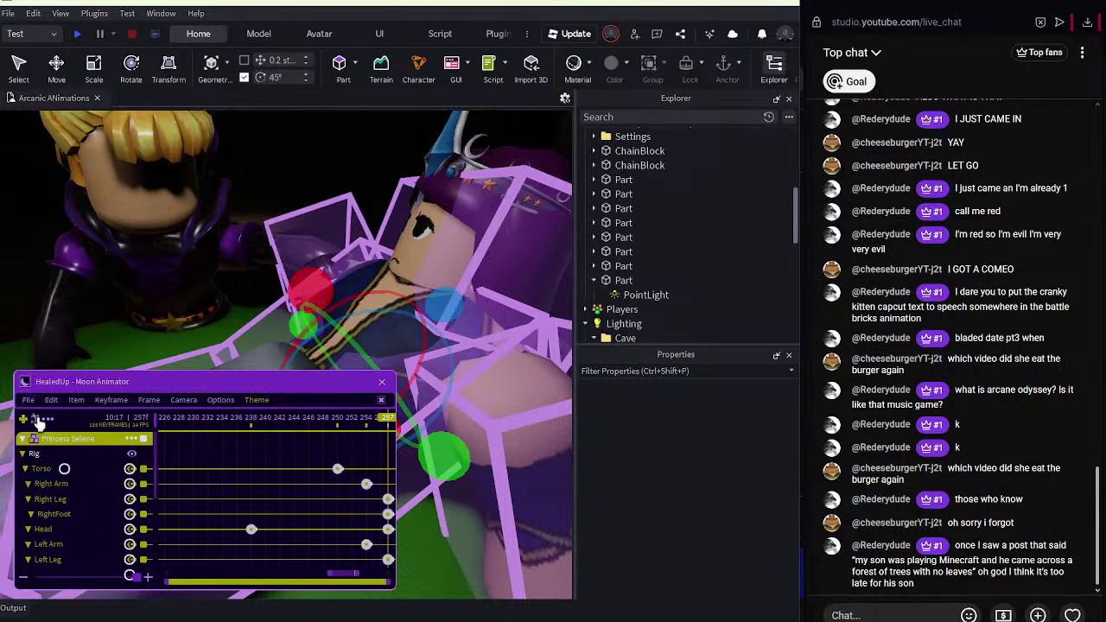
click(45, 472)
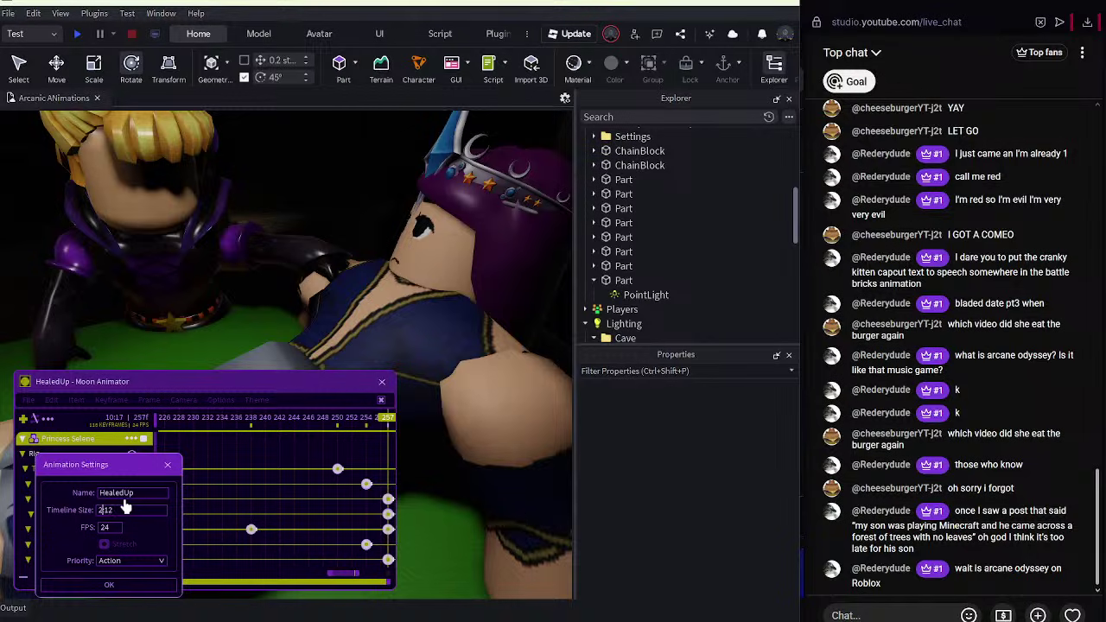
click(111, 578)
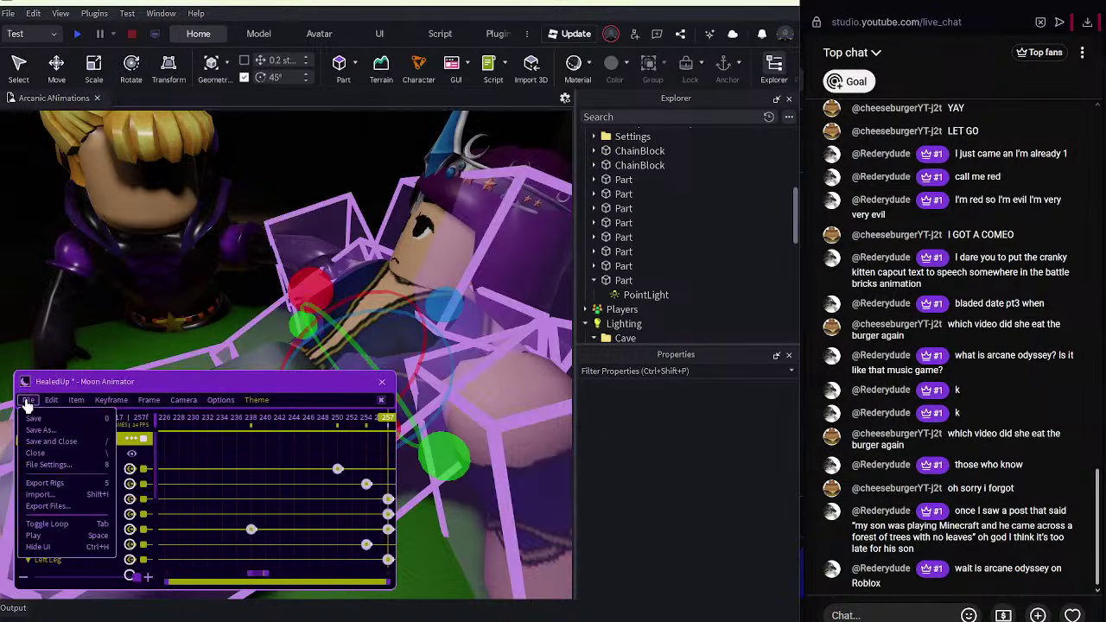
Replay both characters' motion from about frame 230 to check the timing of the keyframes up to frame 257.
click(52, 294)
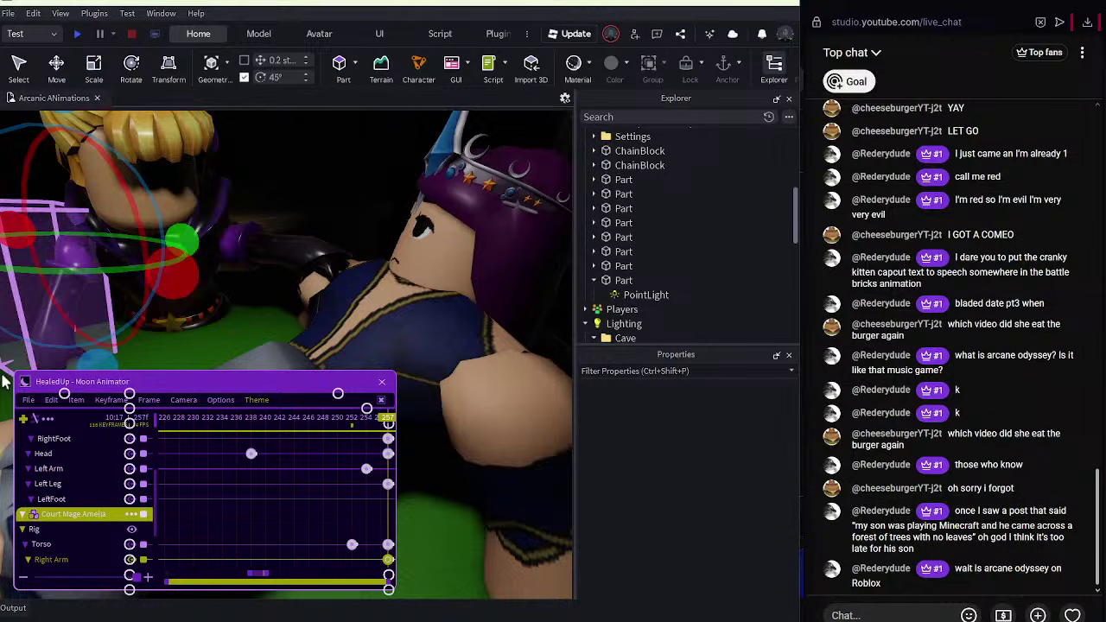
click(82, 313)
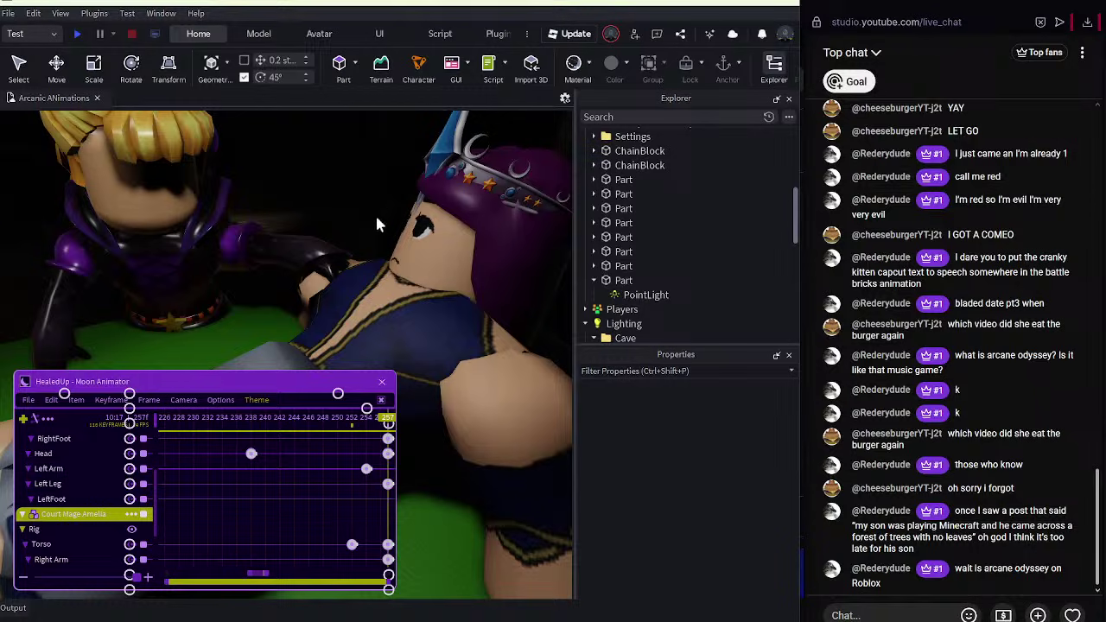
drag(350, 425, 152, 443)
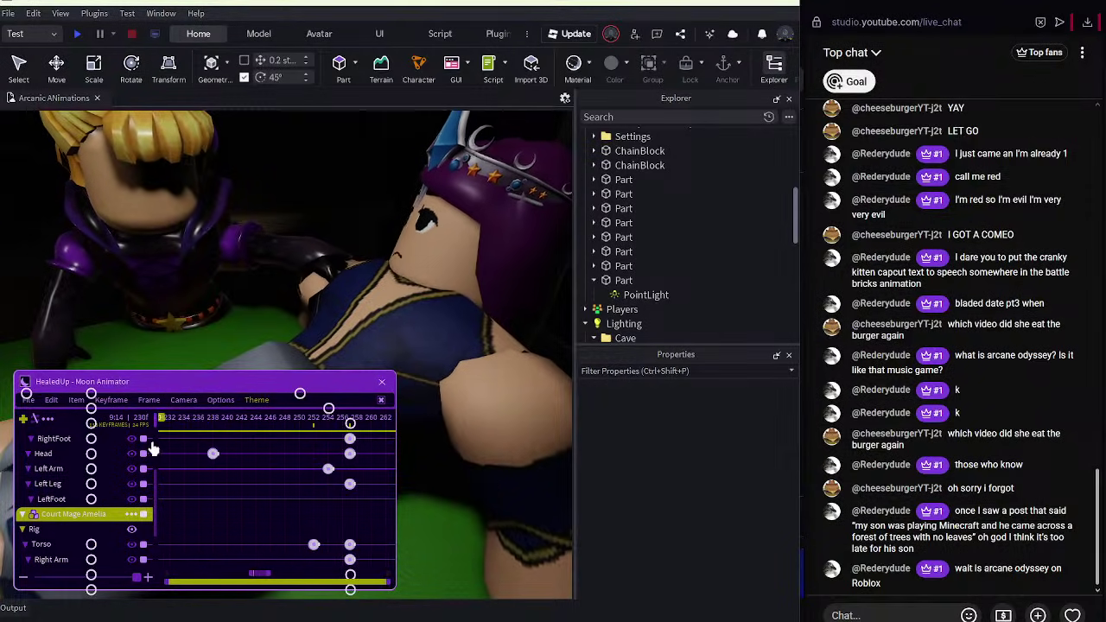
key(space)
click(263, 419)
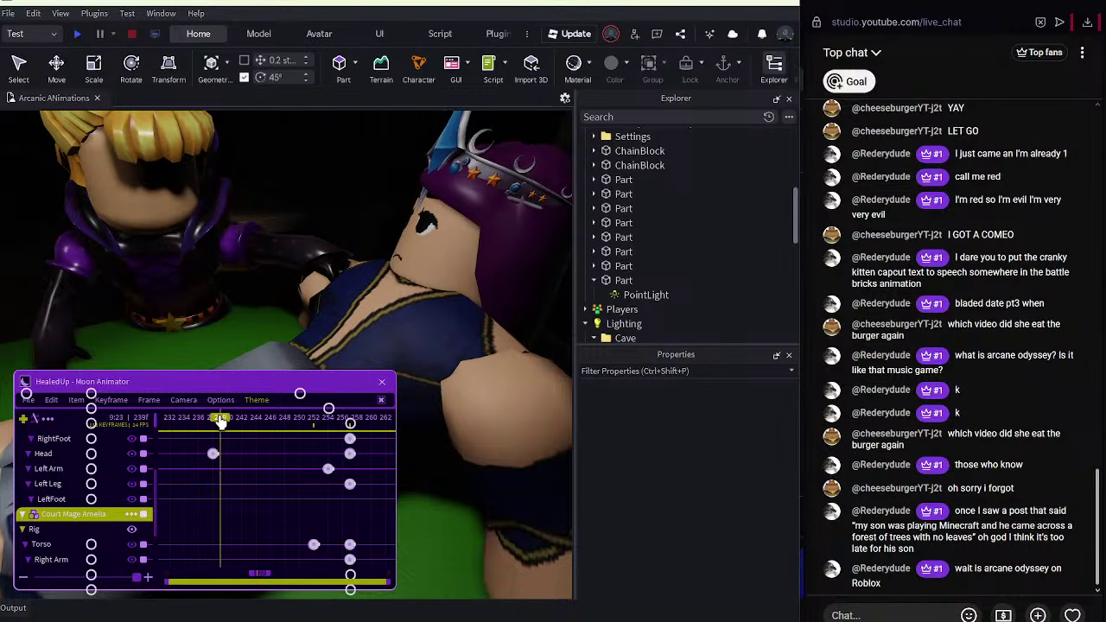
scroll(78, 471, down, 4)
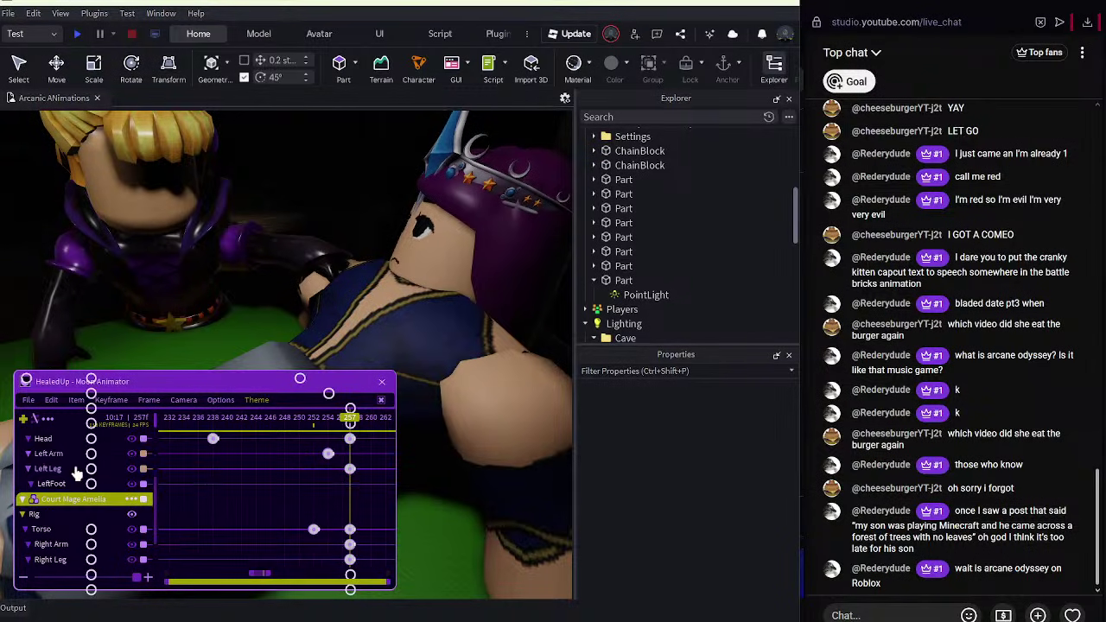
drag(275, 428, 144, 459)
key(space)
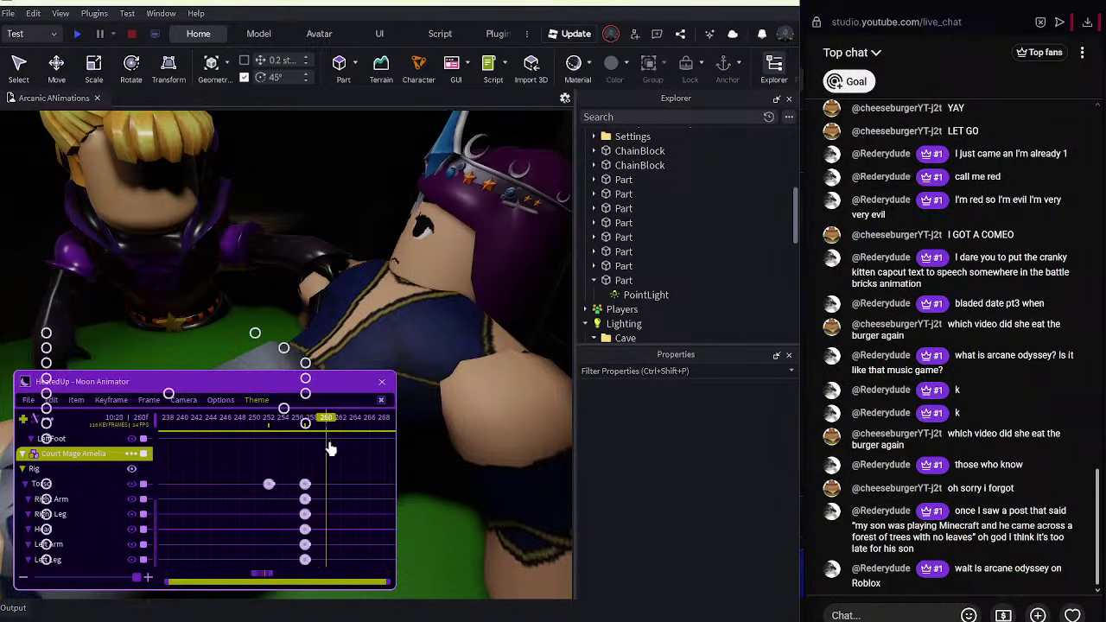
Add hold keyframes for all of Court Mage Amelia's and Princess Selene's body parts at frame 261.
click(91, 474)
click(82, 460)
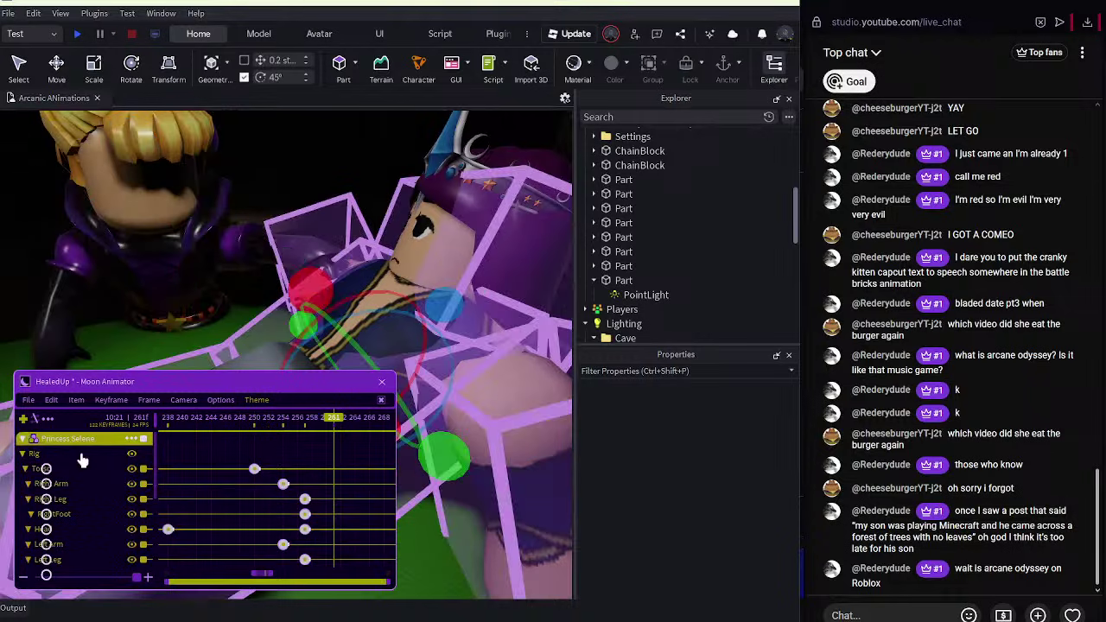
key(space)
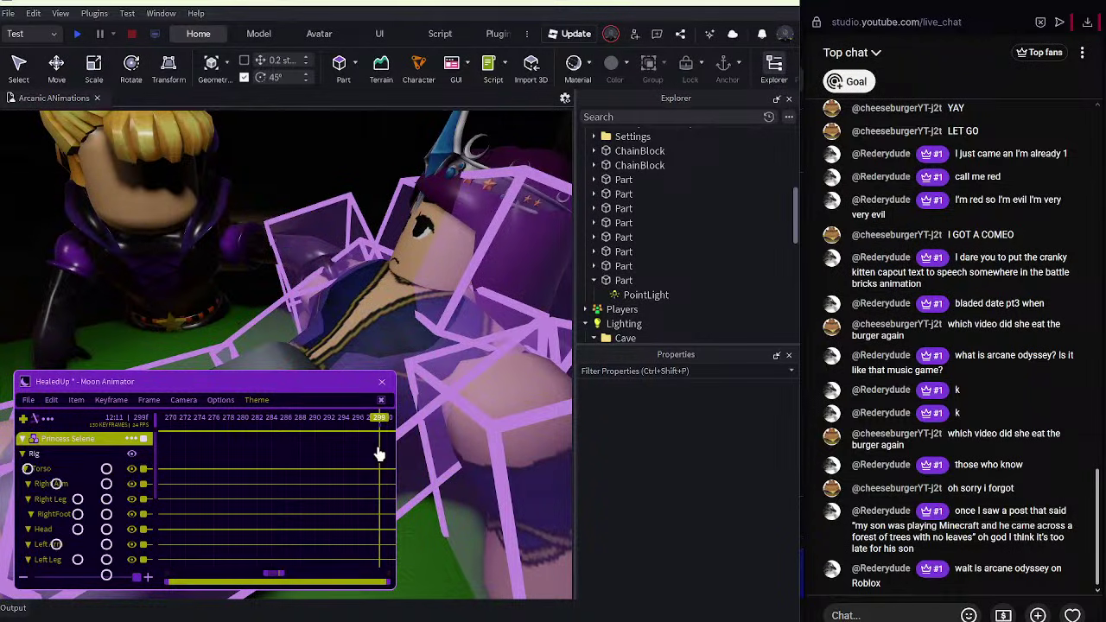
Pose Princess Selene's torso lying back at frame 296, rotating it about 31 degrees and shifting its position about 0.46.
key(space)
click(401, 356)
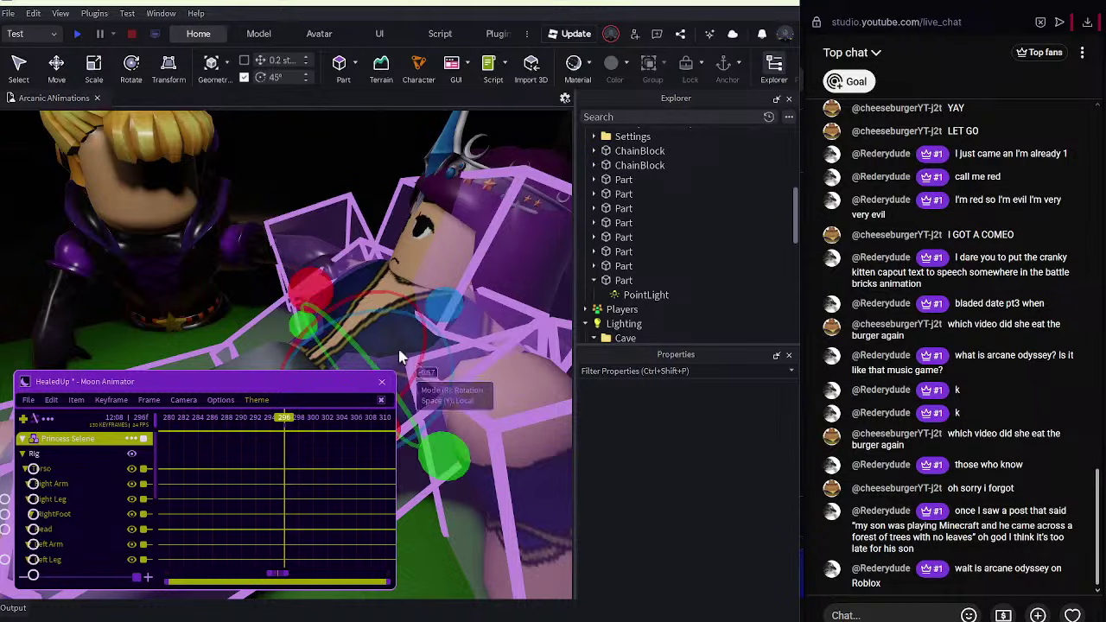
click(399, 350)
scroll(399, 349, down, 5)
scroll(401, 347, up, 8)
drag(418, 299, 371, 327)
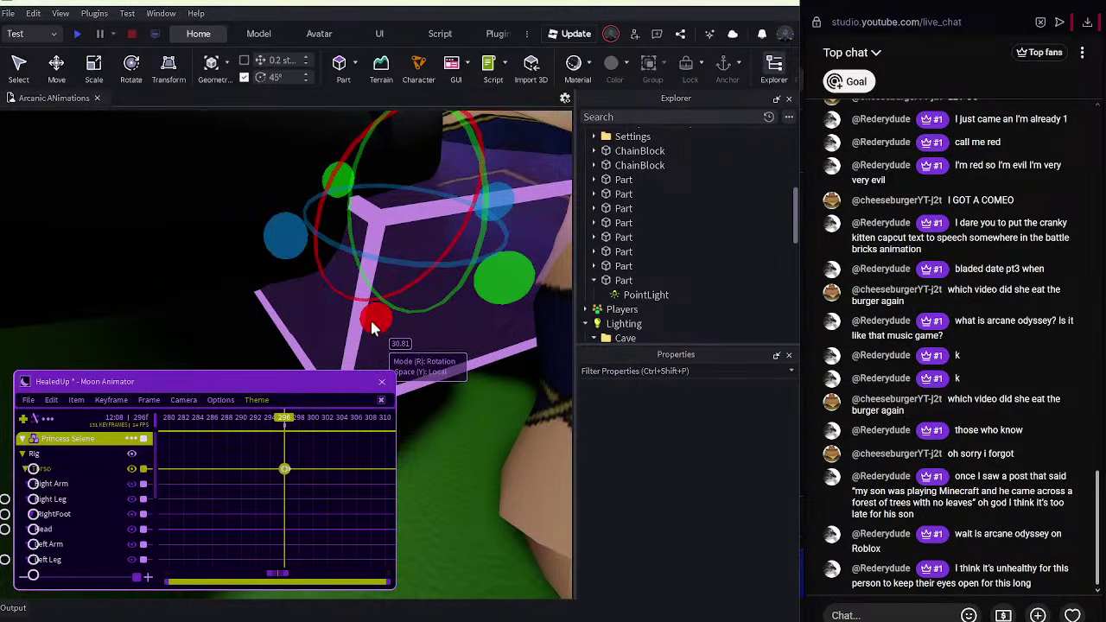
key(r)
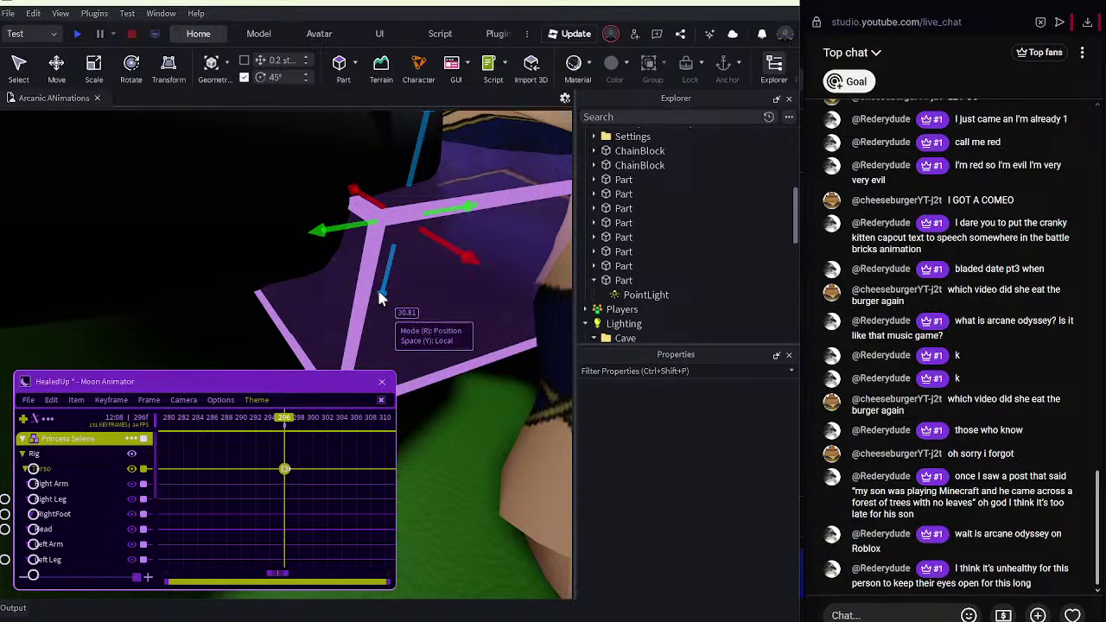
scroll(383, 303, down, 6)
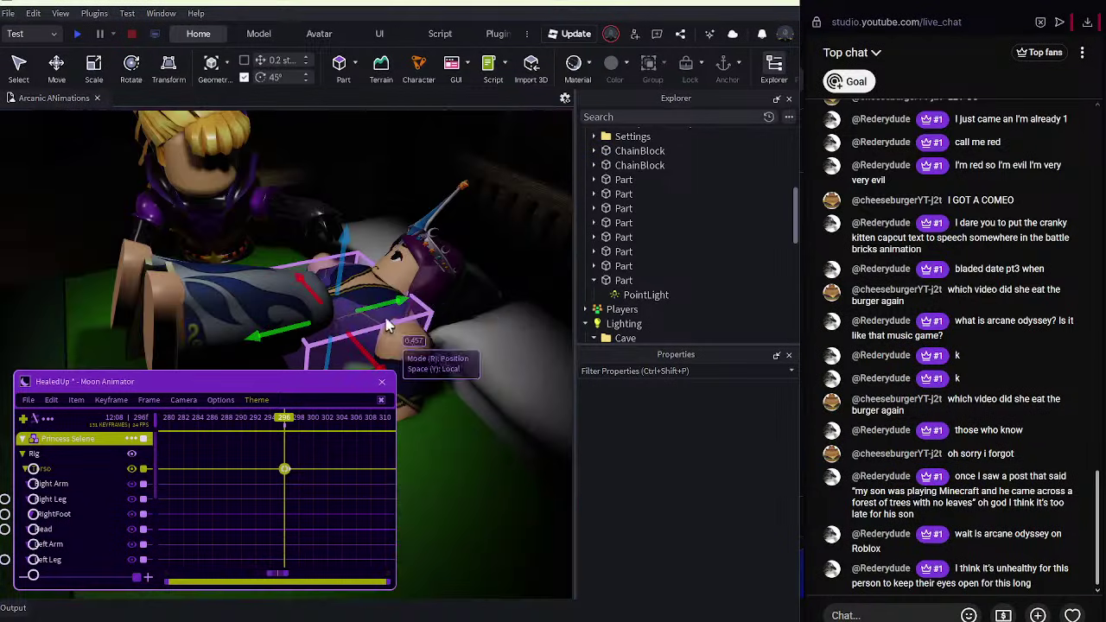
Rotate Princess Selene's head about 32 degrees on one axis and about 28 degrees on another at frame 296.
click(472, 224)
click(445, 270)
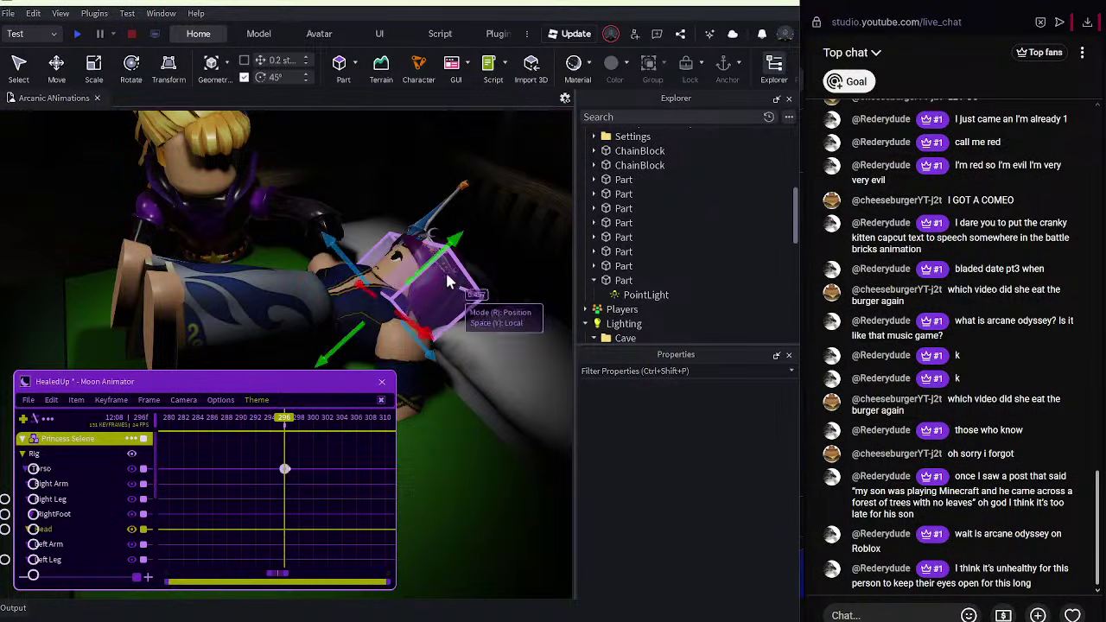
key(r)
drag(441, 383, 382, 397)
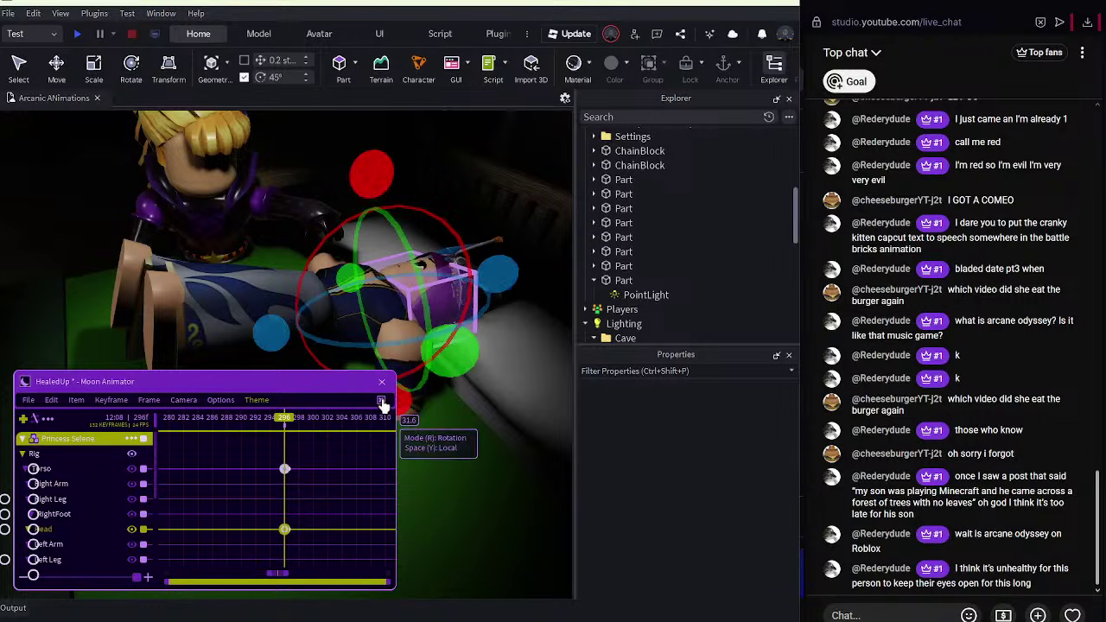
drag(452, 356, 436, 398)
Pose Princess Selene's left and right legs at frame 296 to match her reclined torso.
click(249, 314)
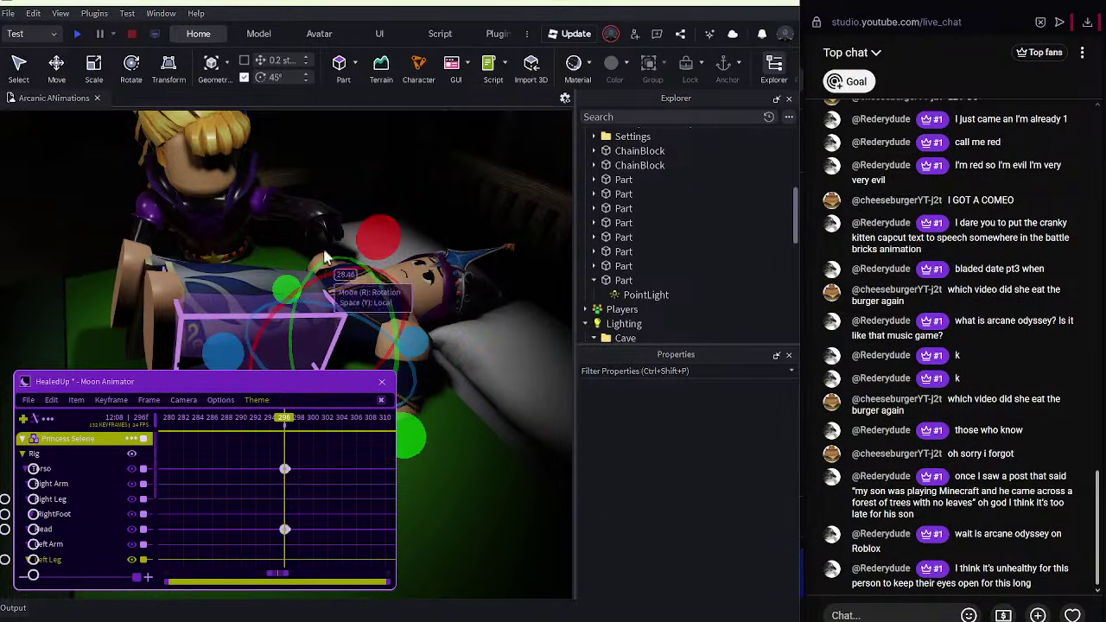
drag(320, 270, 350, 300)
key(r)
key(r)
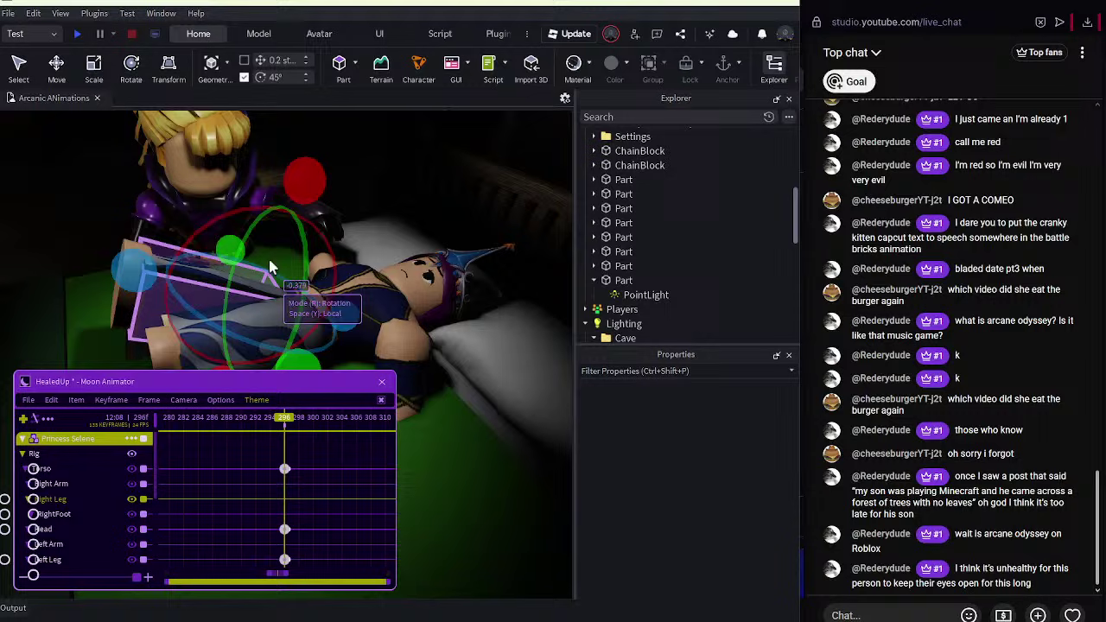
click(304, 191)
click(220, 288)
drag(219, 283, 255, 258)
key(r)
Lower Princess Selene's torso by about 0.14 at frame 296.
click(350, 272)
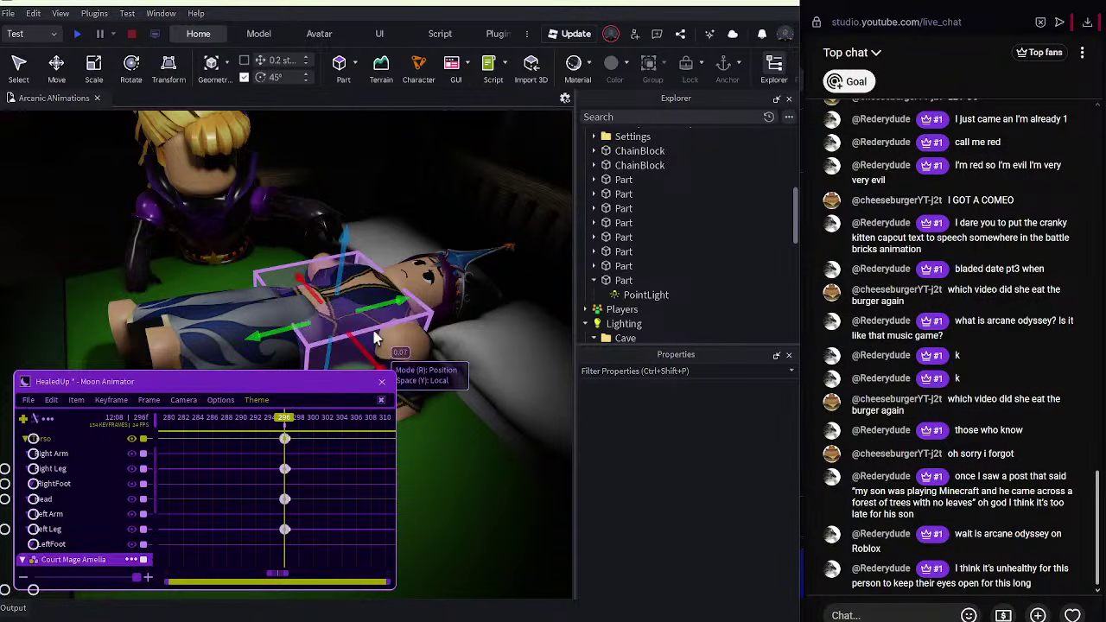
key(r)
key(r)
drag(344, 237, 351, 257)
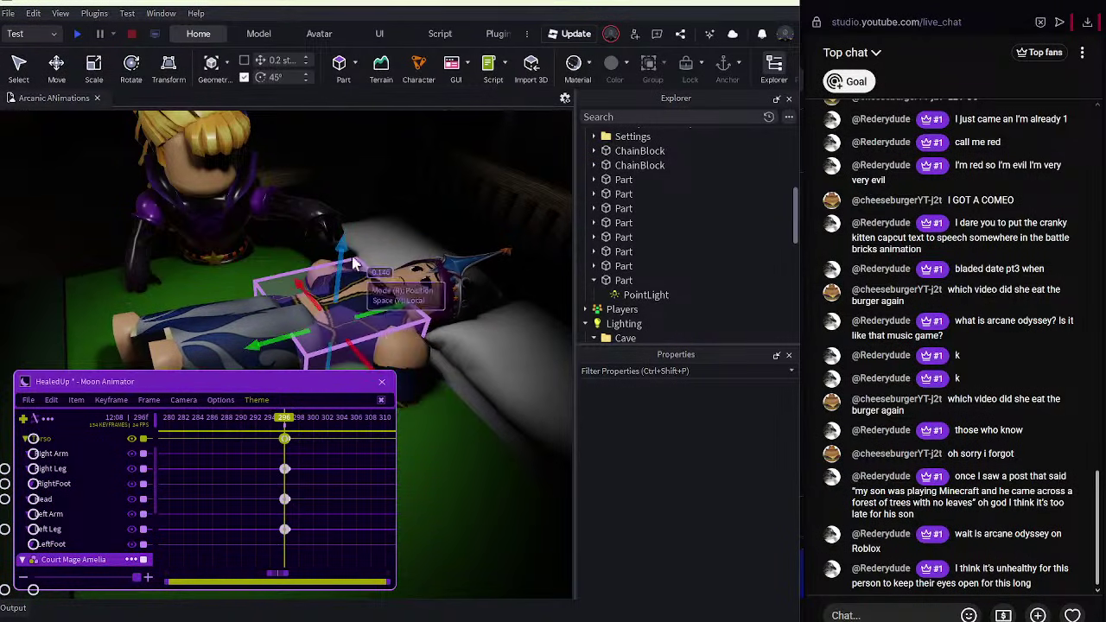
Rotate Princess Selene's left arm on several axes at frame 296 so it rests beside her body.
click(415, 343)
key(r)
drag(485, 363, 422, 431)
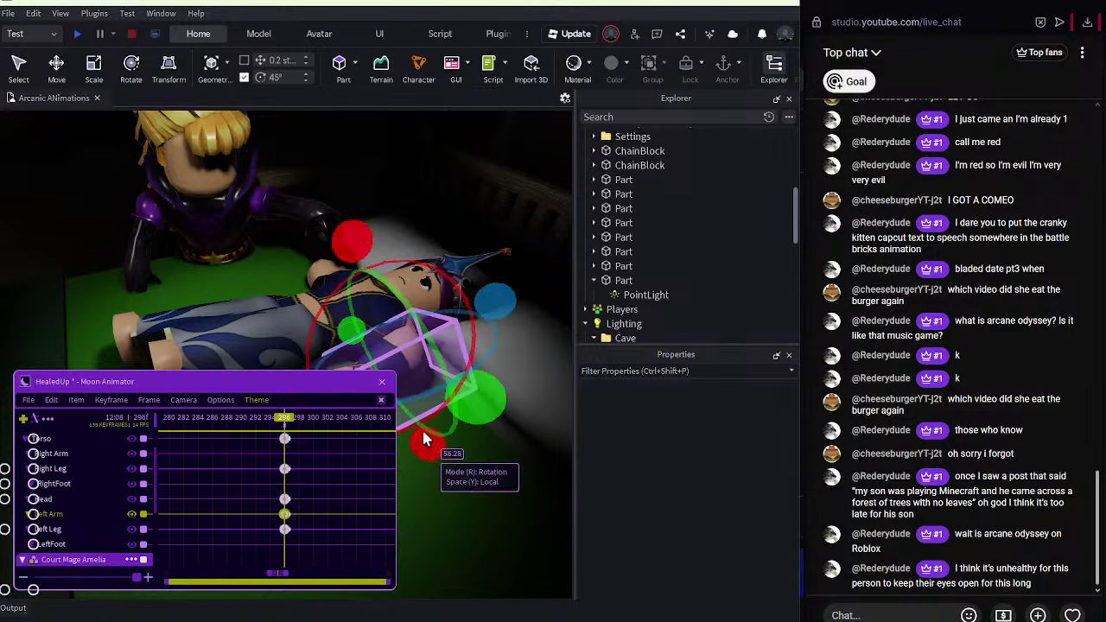
right_drag(422, 430, 435, 396)
right_drag(454, 319, 417, 258)
drag(416, 258, 426, 306)
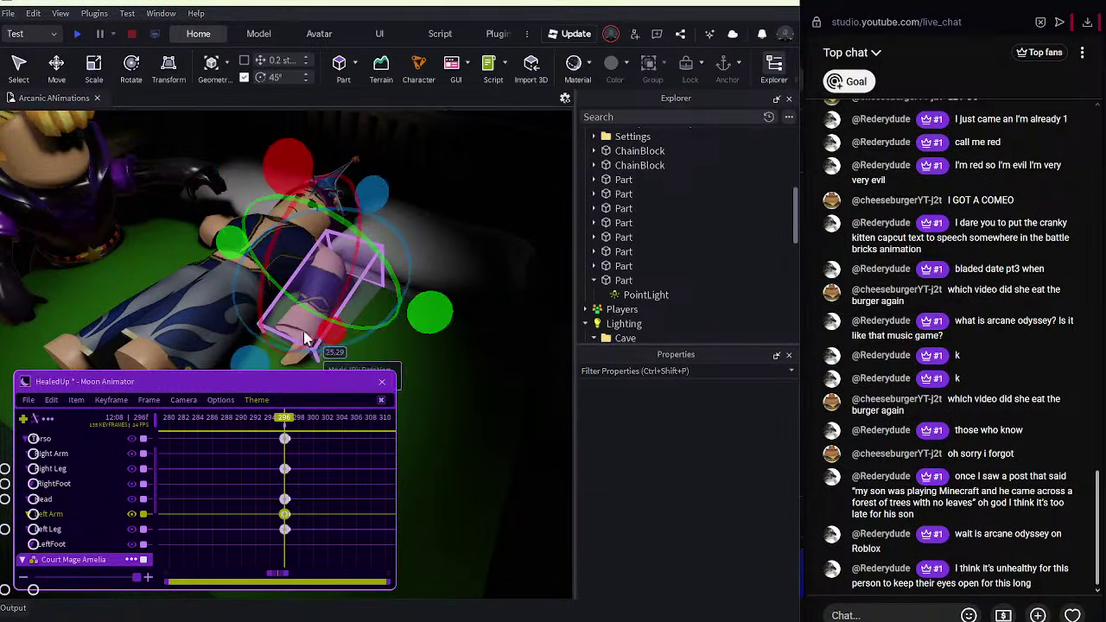
drag(307, 338, 292, 378)
drag(290, 168, 294, 179)
Rotate Princess Selene's right arm at frame 296 so it rests out beside her body.
click(247, 244)
right_drag(247, 244, 271, 218)
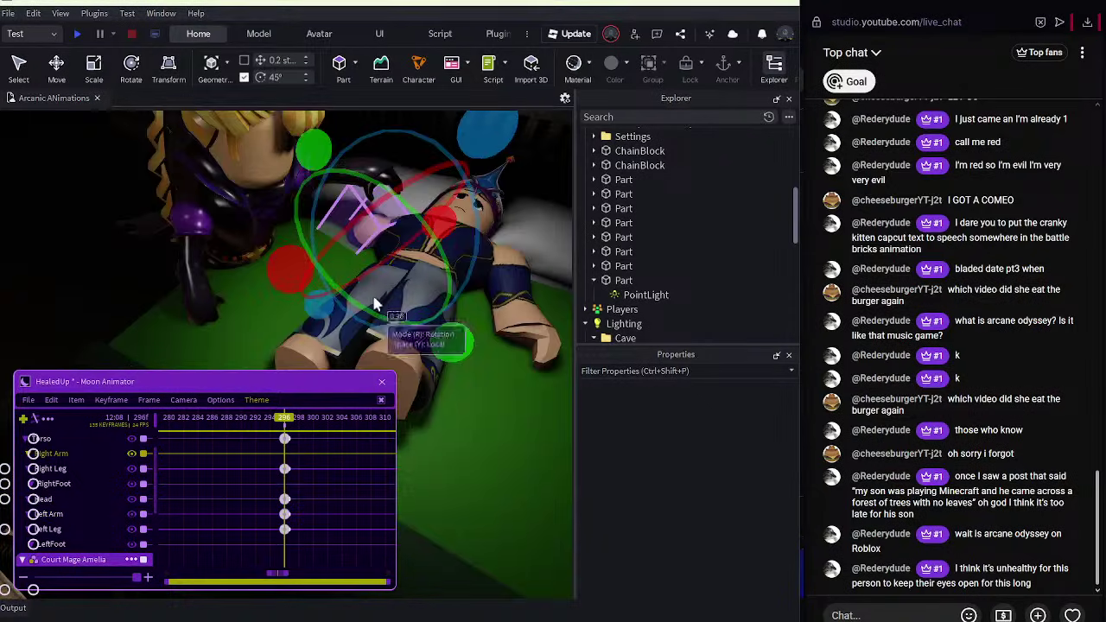
drag(269, 262, 285, 242)
drag(449, 333, 461, 343)
Rotate Court Mage Amelia's right arm at frame 296, and shift her torso by about 0.25 and tilt it slightly.
click(185, 217)
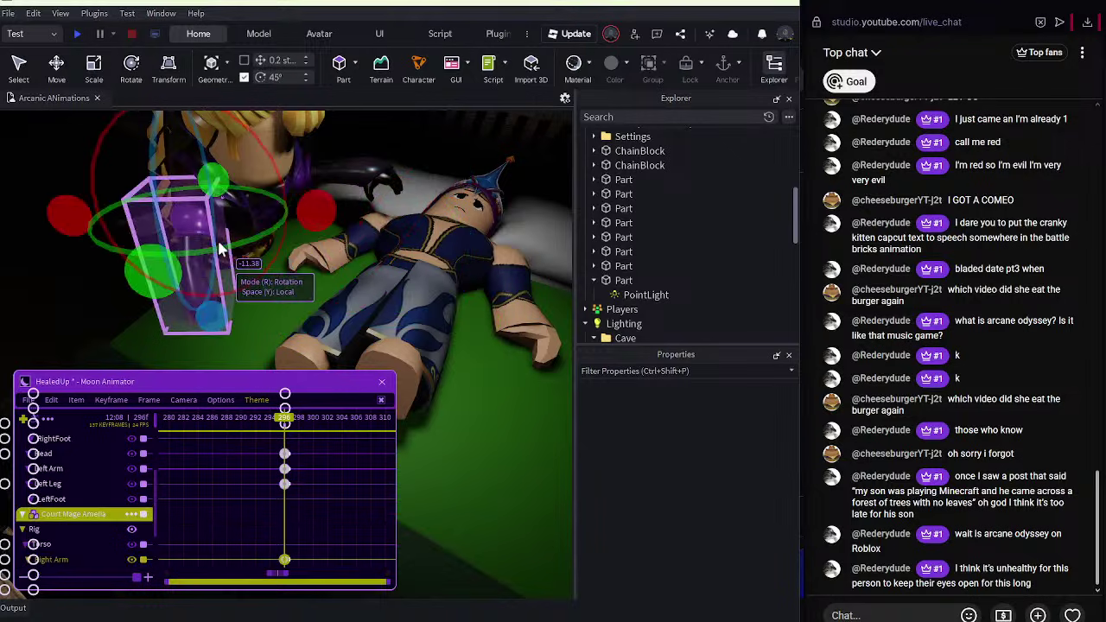
key(r)
drag(295, 273, 278, 264)
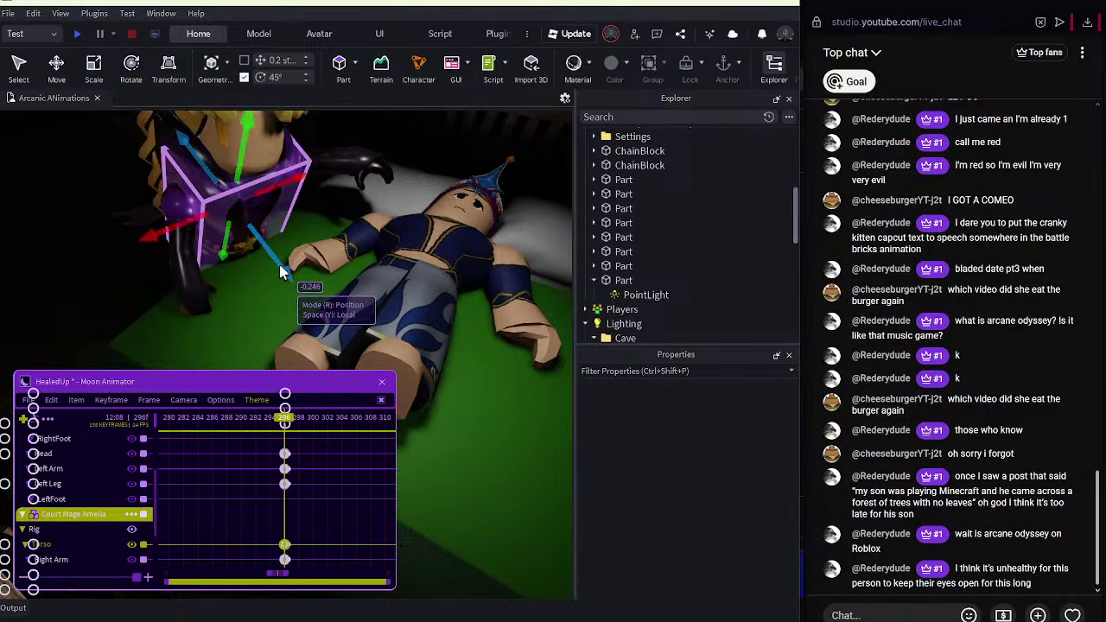
right_drag(278, 265, 280, 291)
key(r)
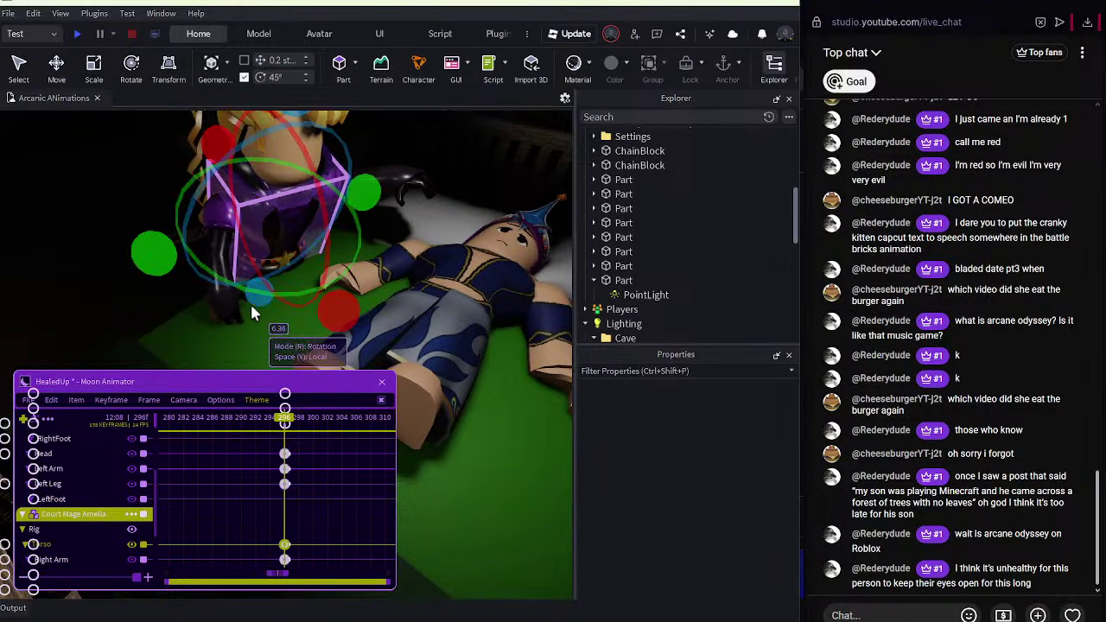
click(252, 299)
click(278, 300)
click(238, 296)
mouse_move(271, 294)
mouse_down()
mouse_move(249, 316)
mouse_move(259, 305)
mouse_up()
Rotate Court Mage Amelia's left arm downward by about 77 degrees at frame 296 so it props her up on the bed.
click(372, 178)
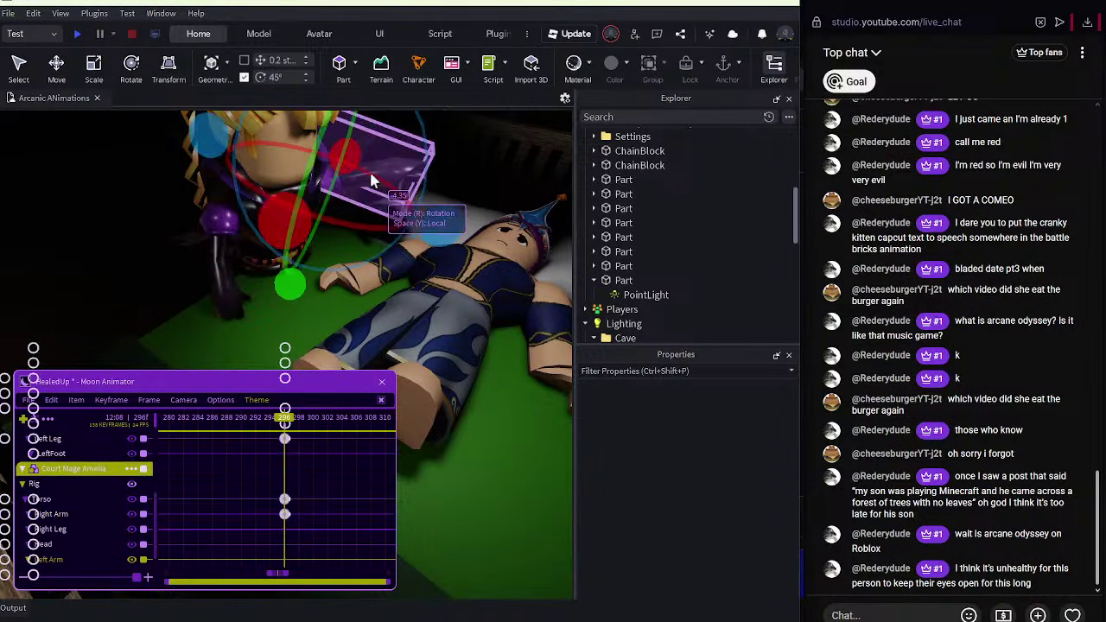
drag(436, 220, 317, 315)
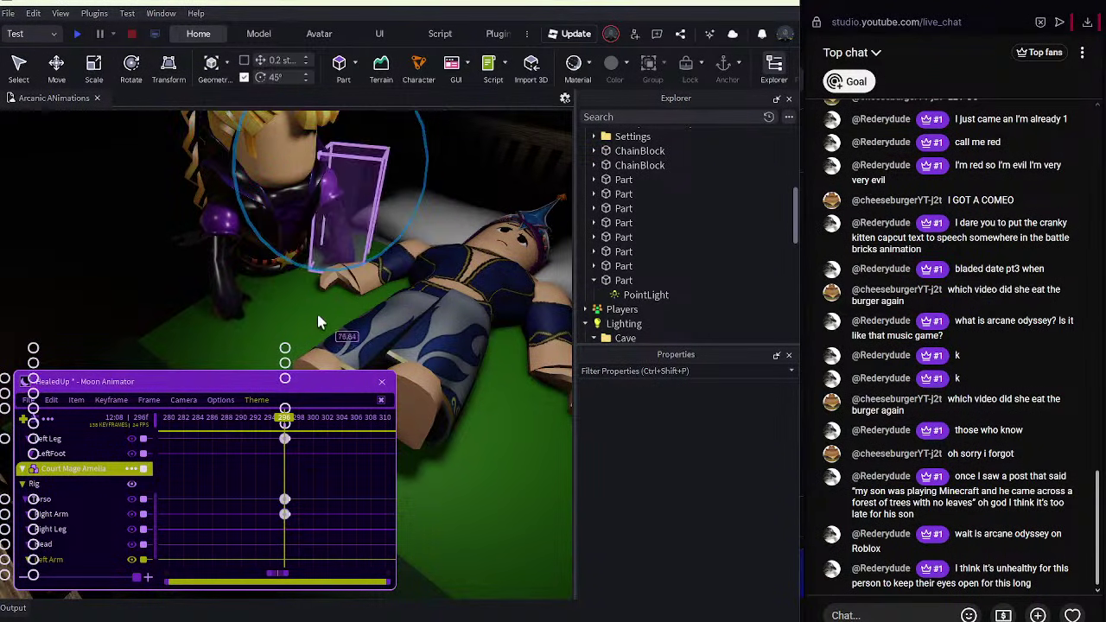
right_drag(317, 314, 304, 280)
drag(213, 251, 213, 282)
Tilt Court Mage Amelia's head at frame 296 and play back the movement leading into the pose.
click(252, 171)
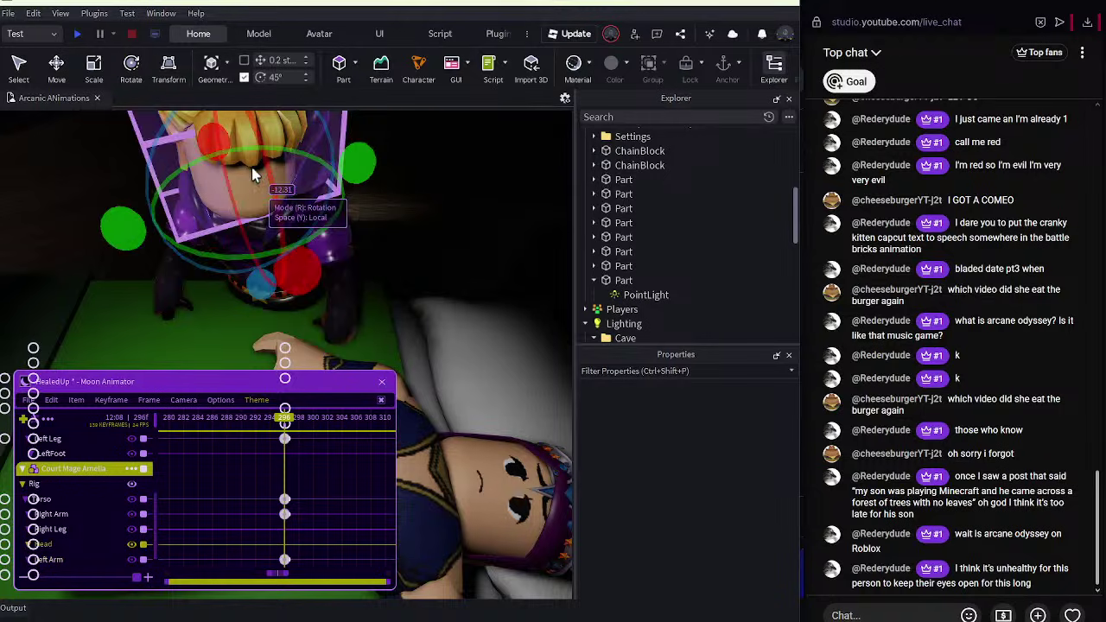
drag(285, 259, 289, 281)
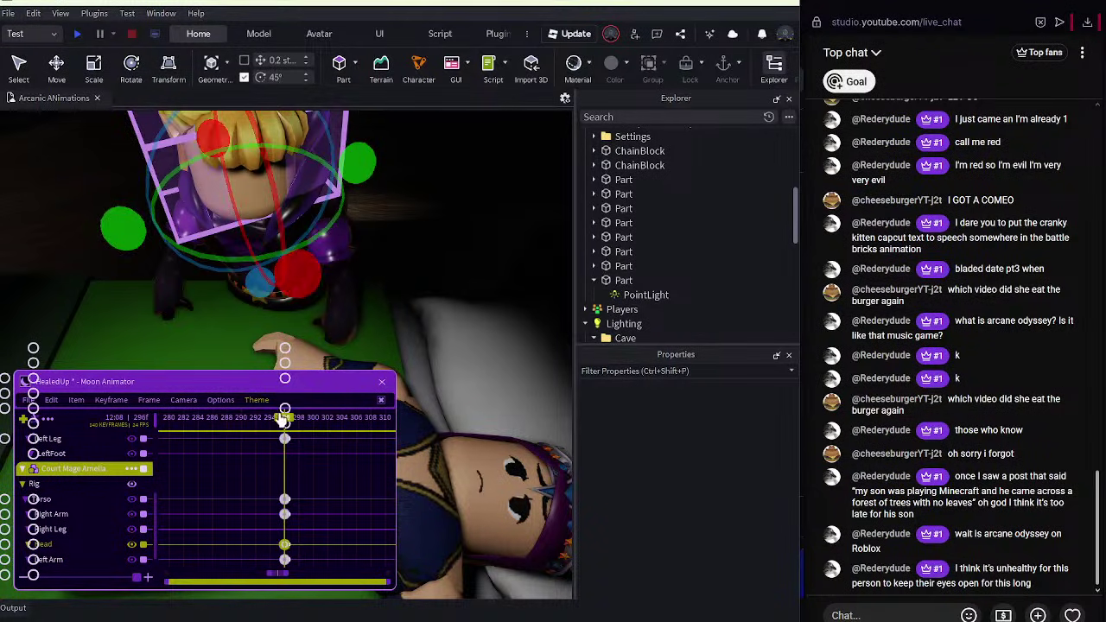
drag(275, 416, 141, 402)
key(space)
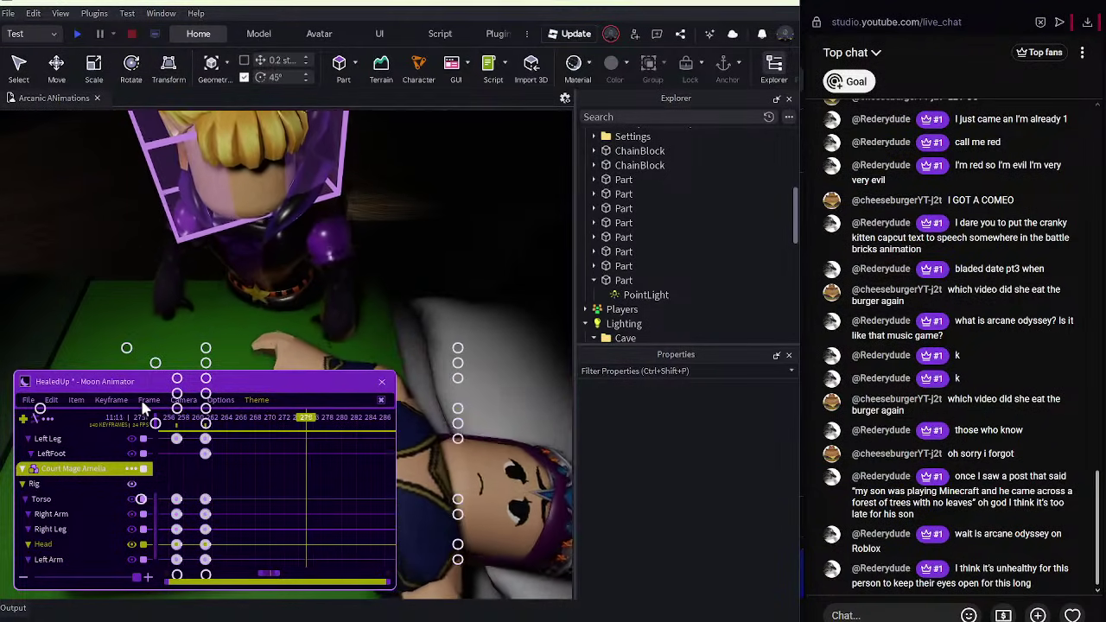
click(200, 439)
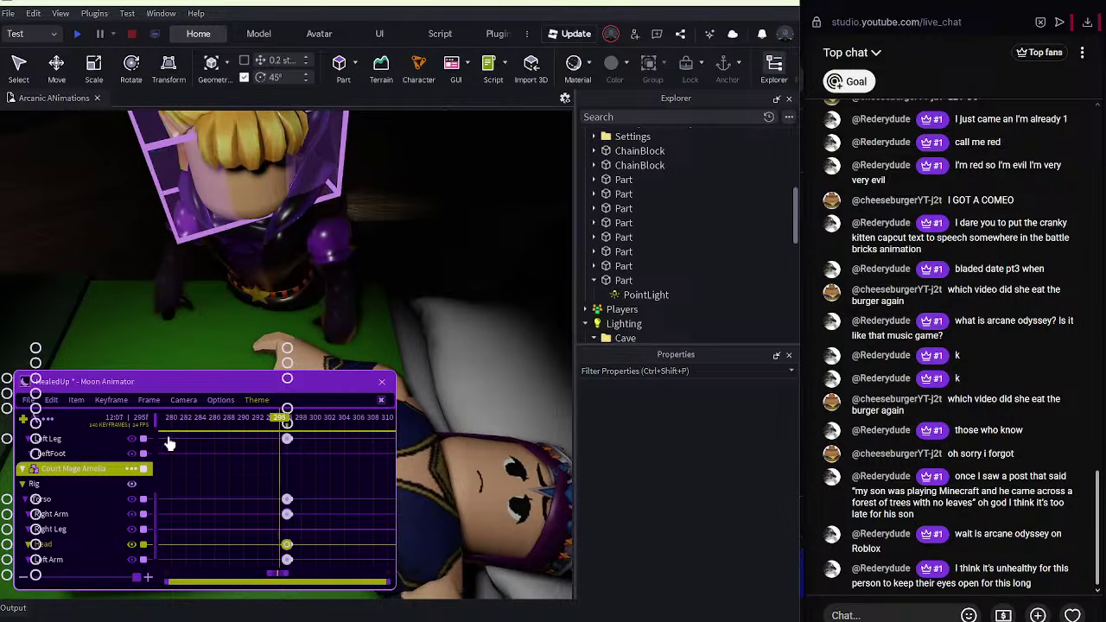
Rotate Princess Selene's head on several axes at frame 296 so it turns toward Court Mage Amelia, and play back the motion.
click(514, 531)
right_drag(513, 528, 526, 309)
drag(524, 301, 521, 298)
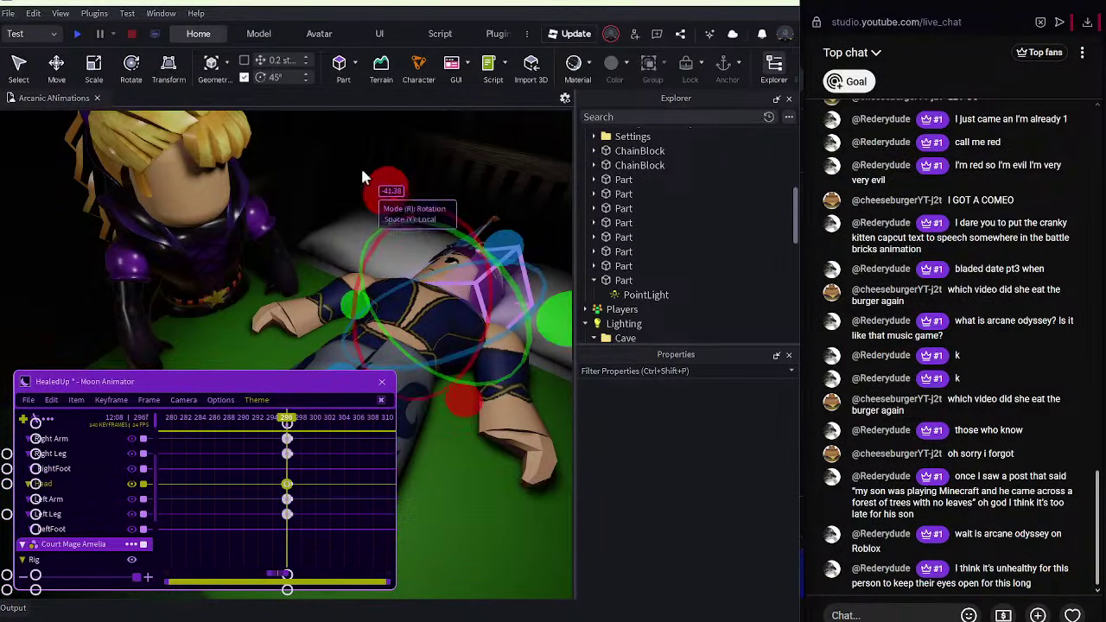
drag(370, 188, 378, 219)
drag(460, 400, 473, 387)
drag(548, 322, 533, 306)
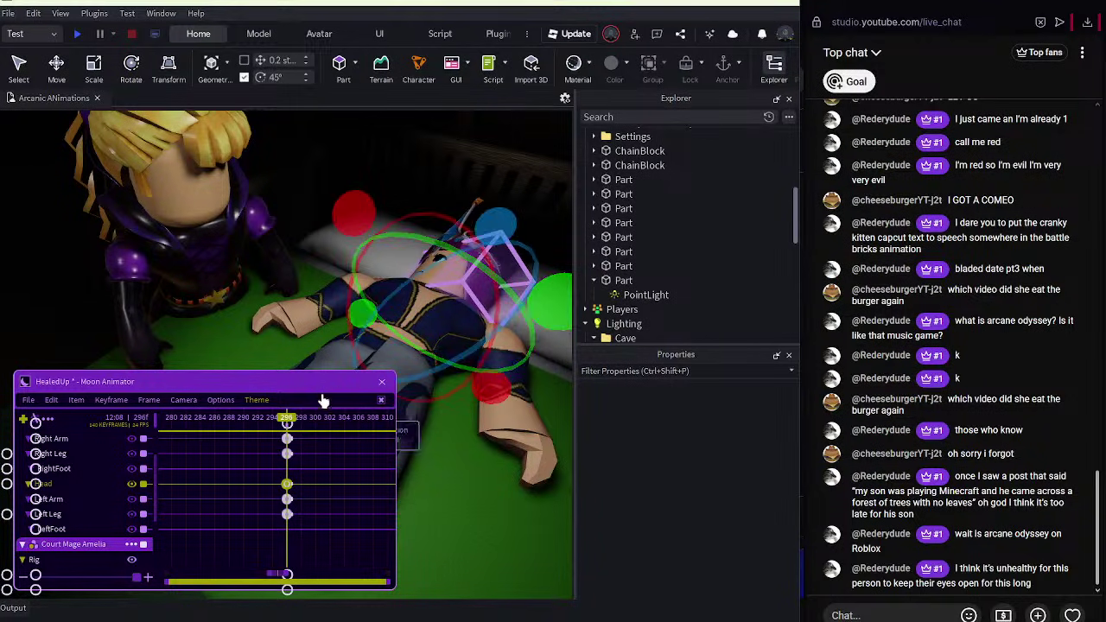
drag(287, 419, 138, 419)
key(space)
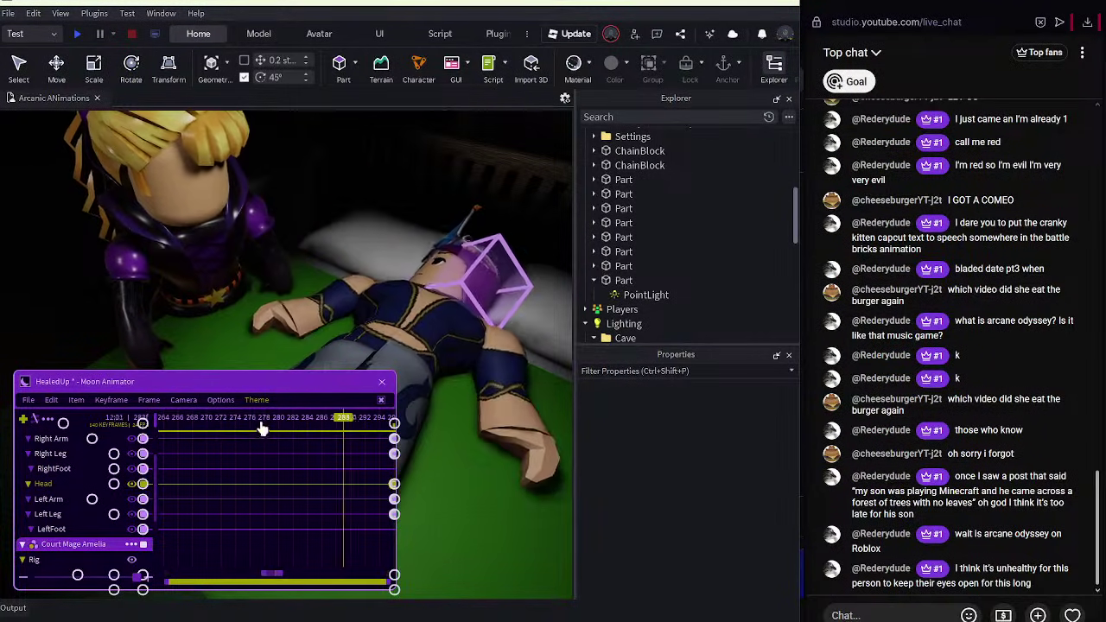
key(space)
Move Princess Selene's torso keyframe from frame 296 to frame 289.
scroll(82, 455, up, 3)
drag(393, 418, 388, 422)
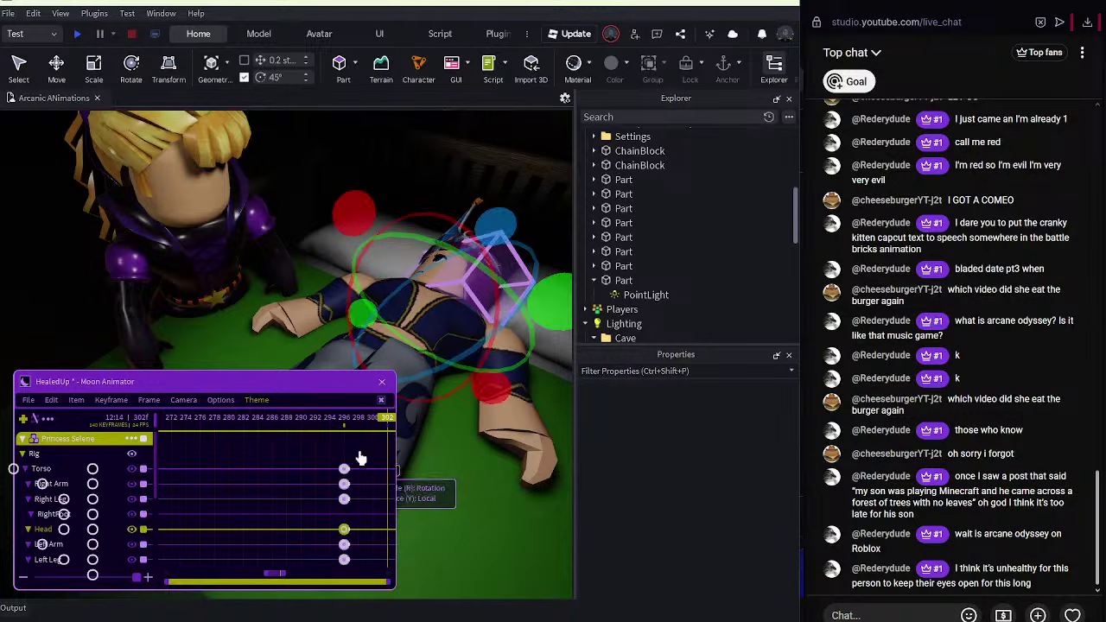
drag(346, 471, 294, 466)
scroll(343, 498, down, 1)
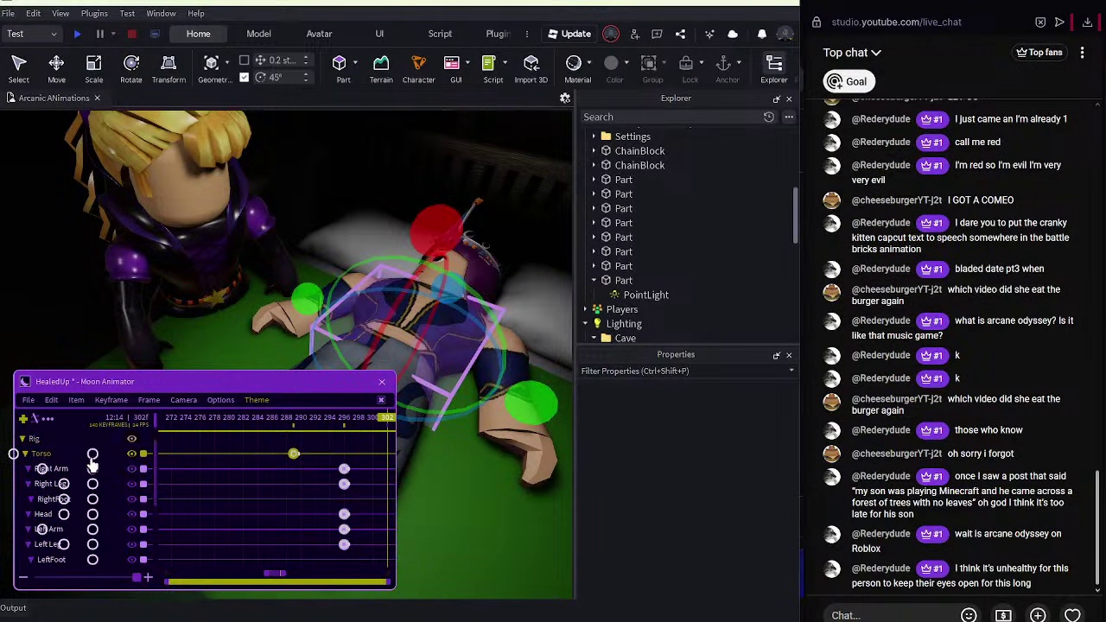
Move Princess Selene's left and right arm keyframes from frame 296 to frame 292 and play back the new timing.
click(344, 516)
click(344, 529)
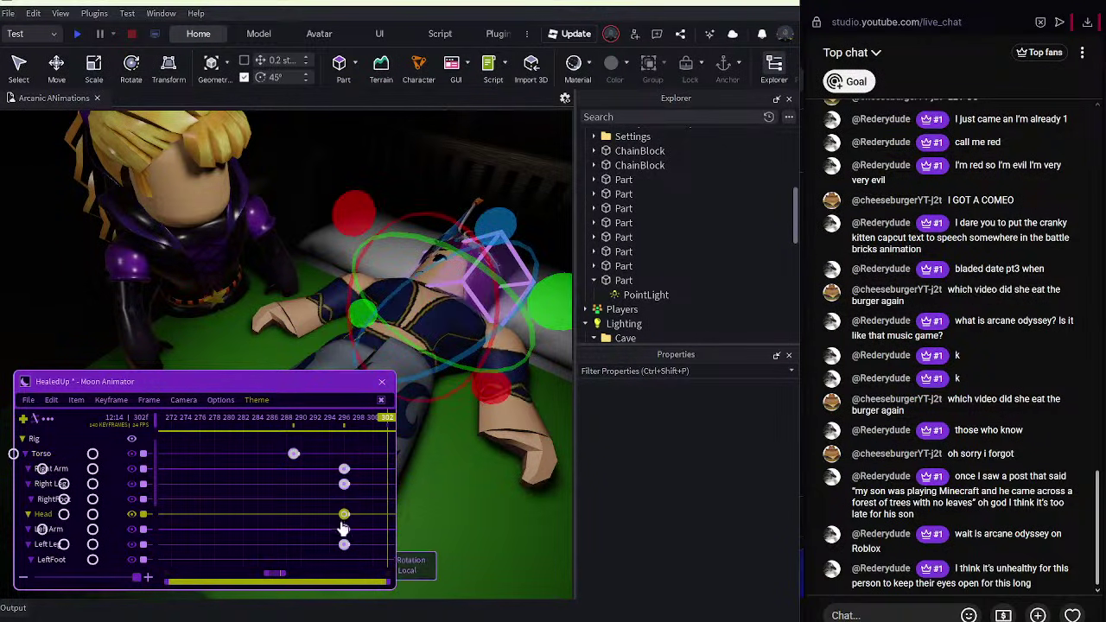
key(ctrl+l)
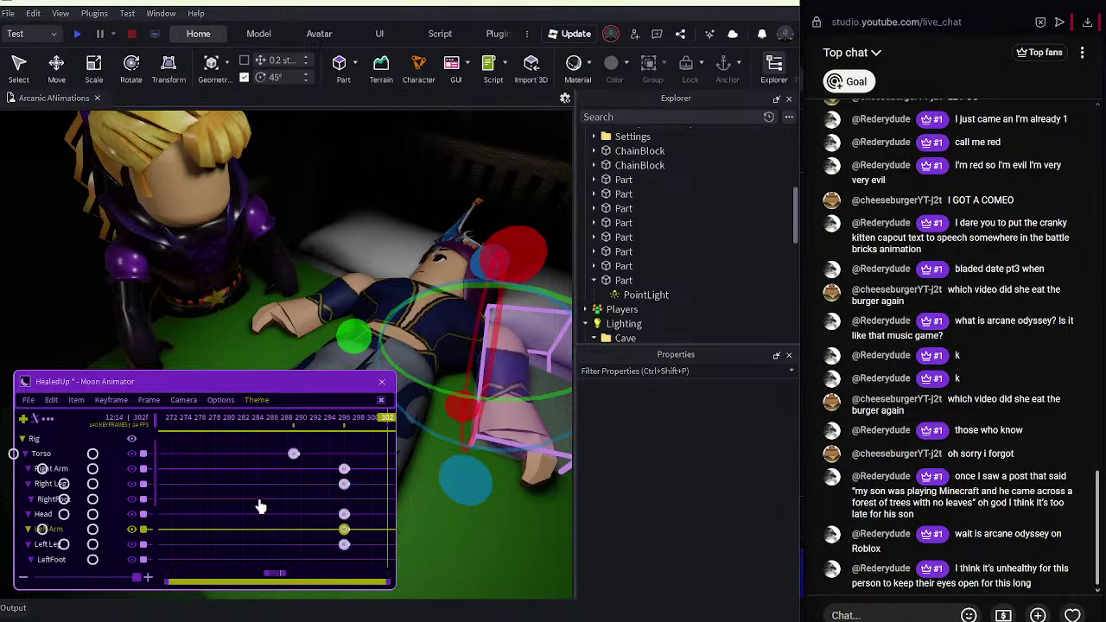
scroll(115, 475, down, 1)
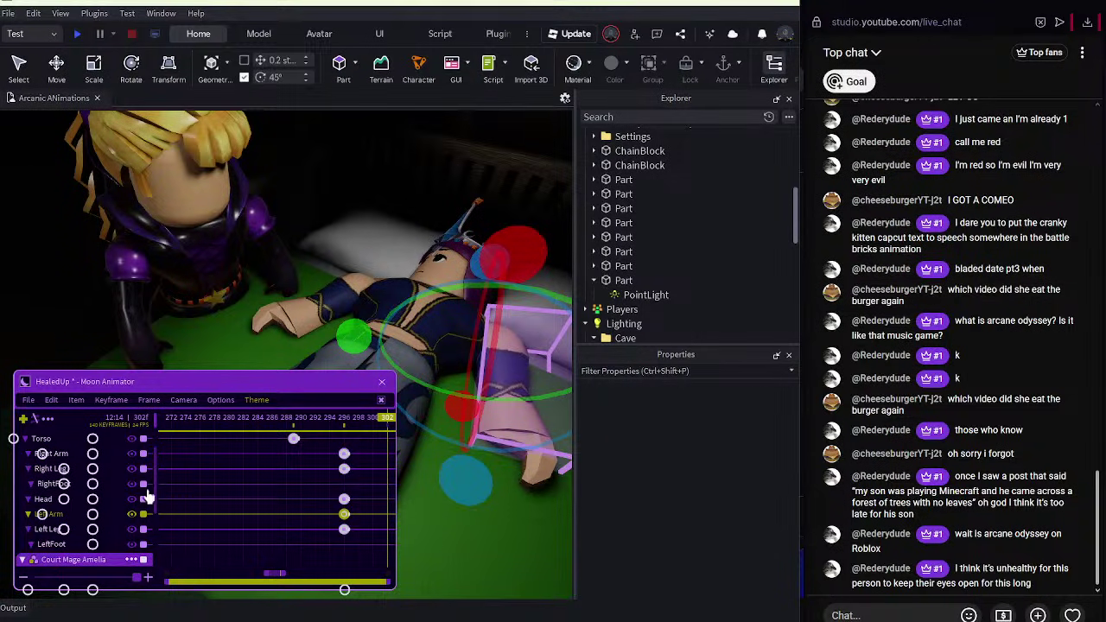
scroll(148, 494, up, 2)
click(344, 485)
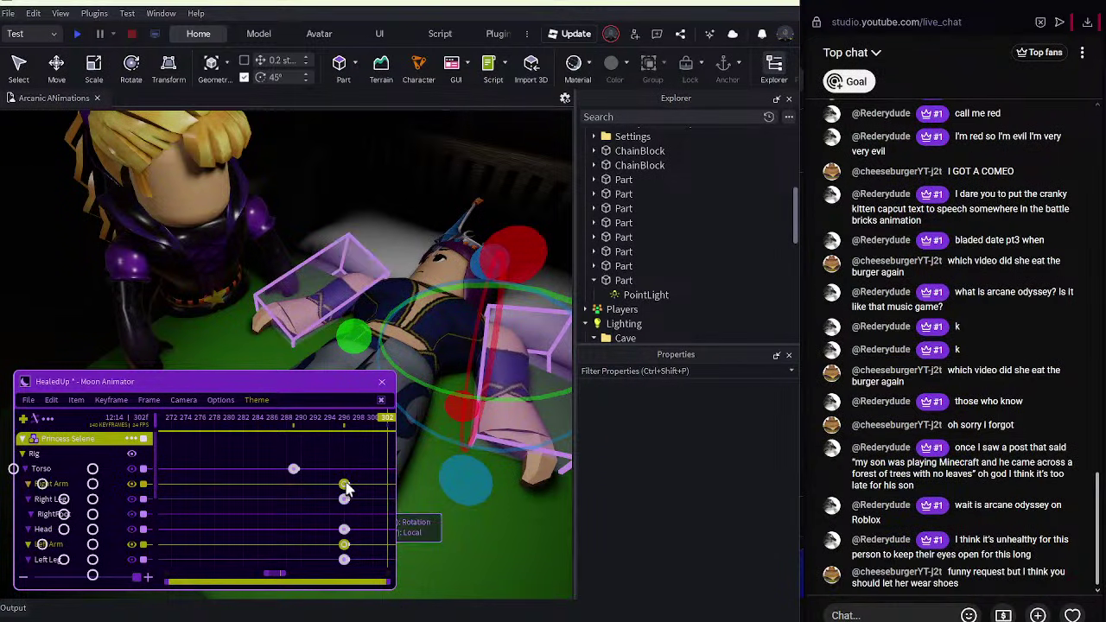
drag(344, 487, 317, 484)
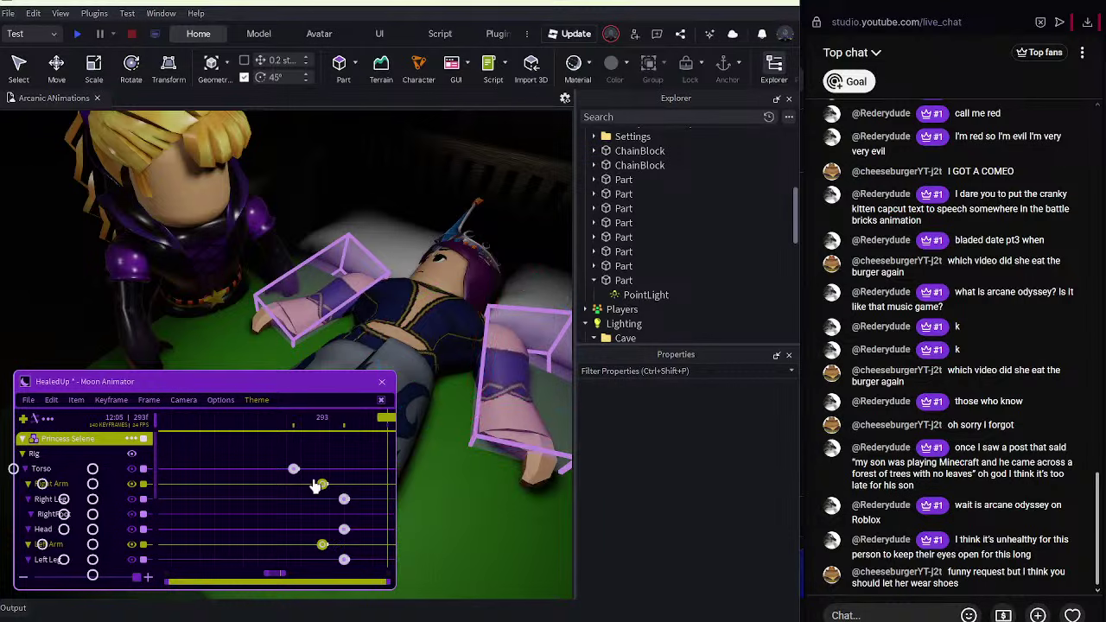
click(245, 419)
key(space)
click(360, 215)
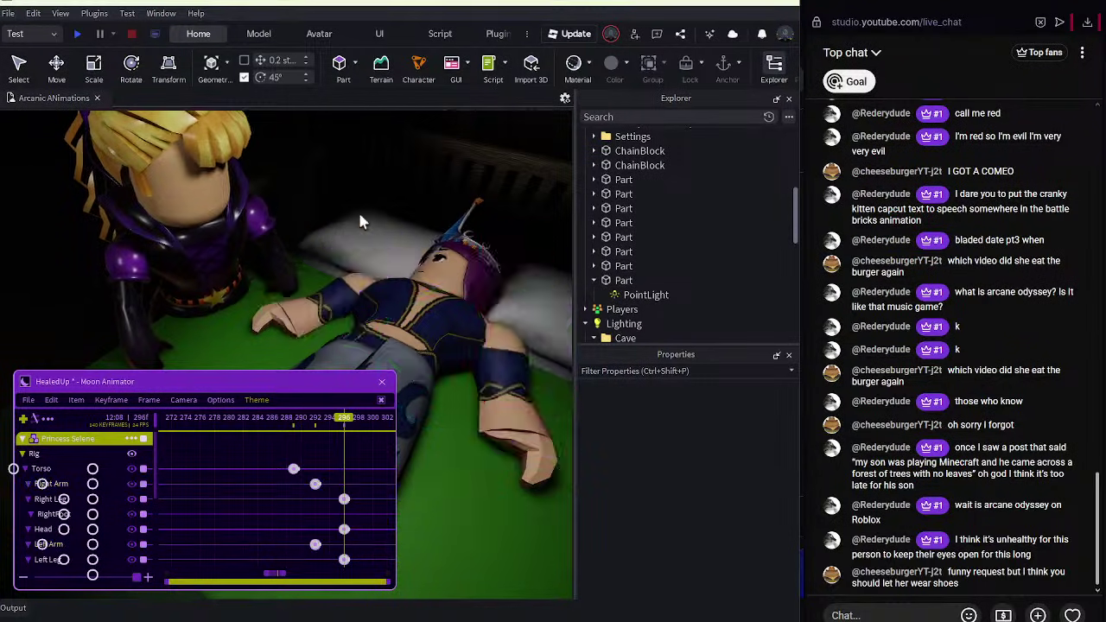
right_drag(360, 215, 359, 215)
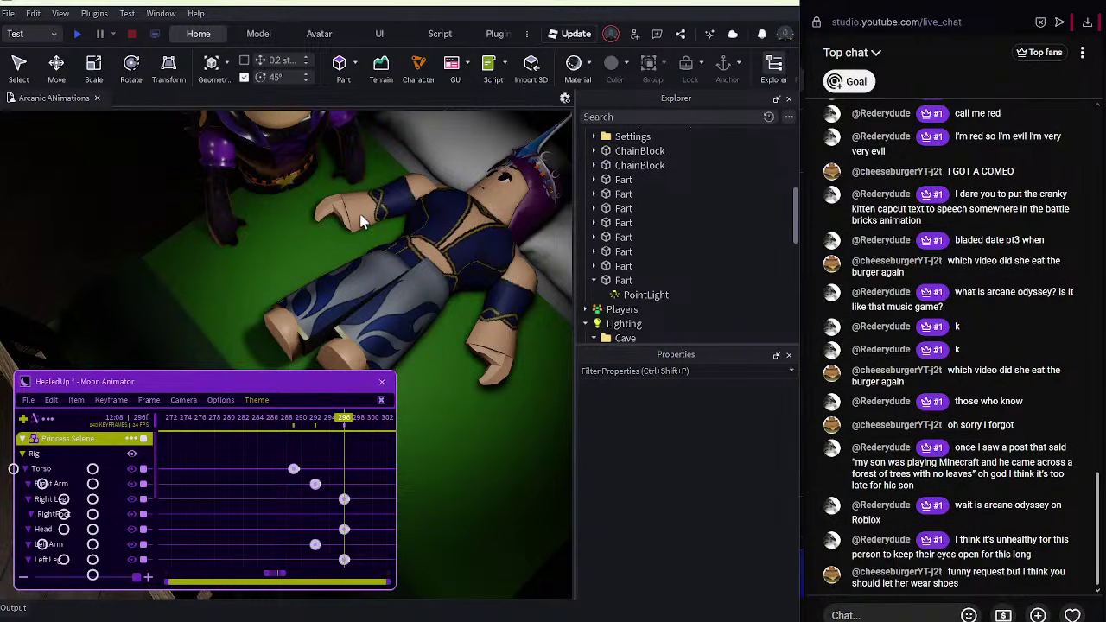
Save the HealedUp animation file.
click(360, 215)
right_click(360, 215)
click(28, 409)
click(29, 401)
click(31, 418)
click(97, 232)
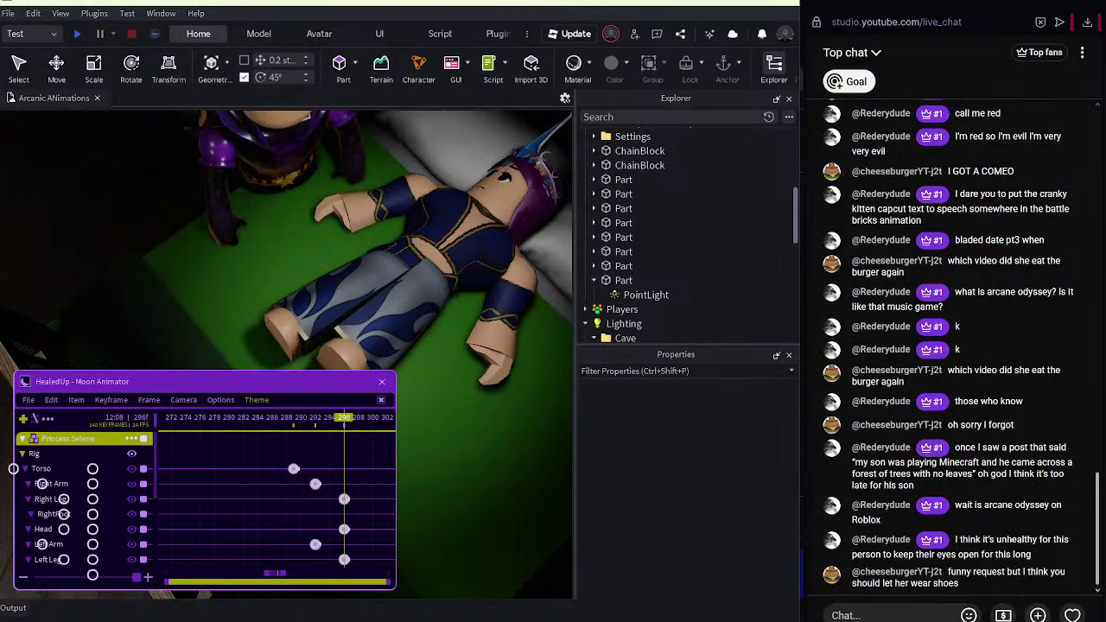
key(super)
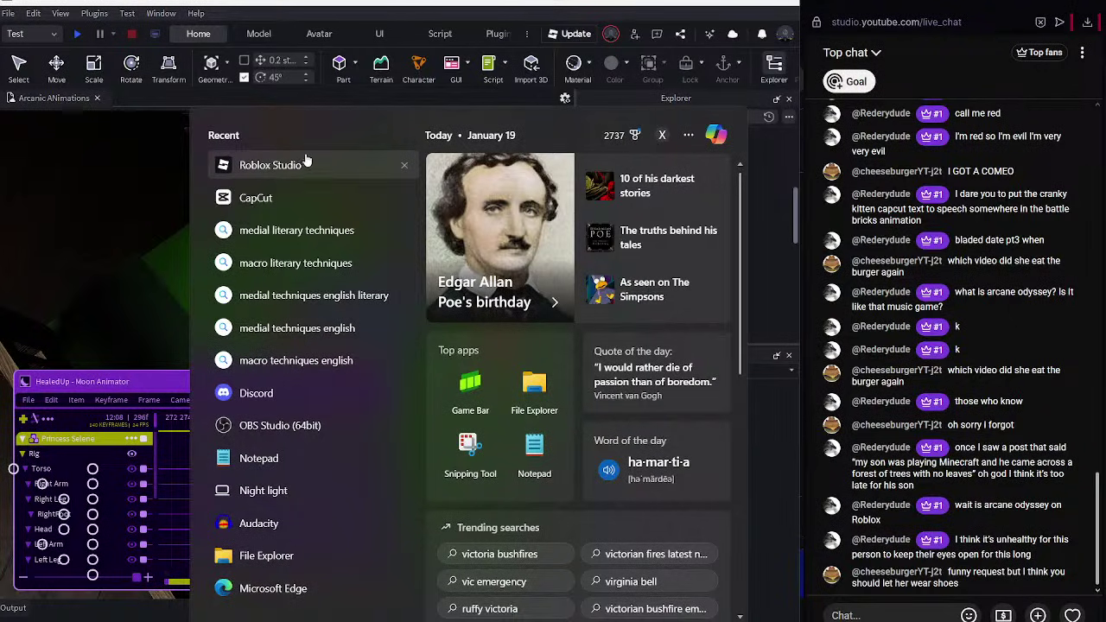
click(238, 556)
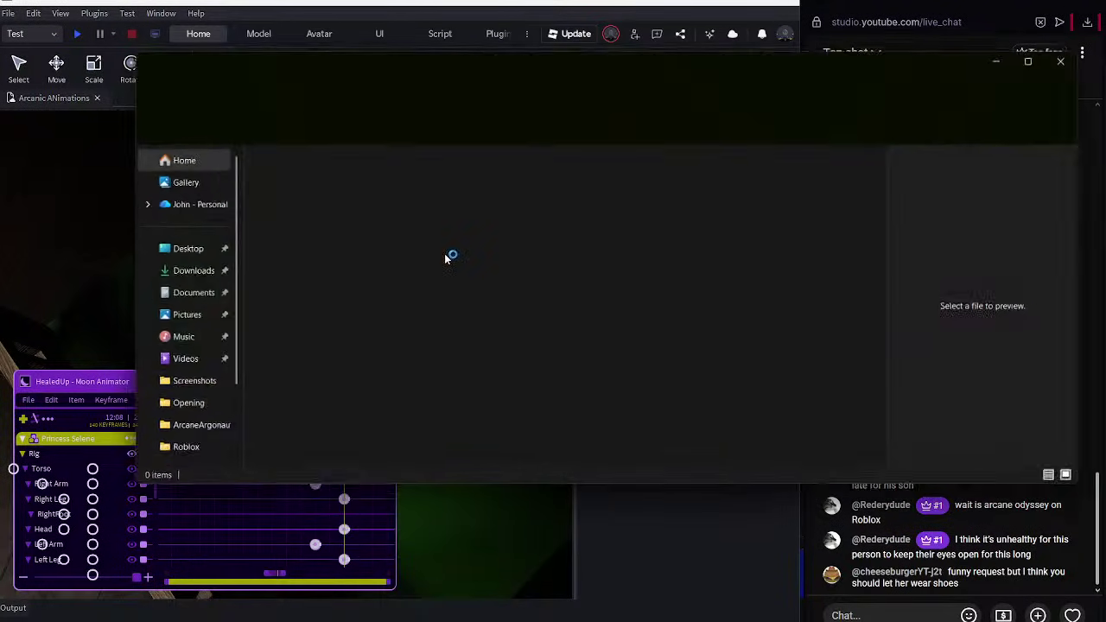
click(1016, 52)
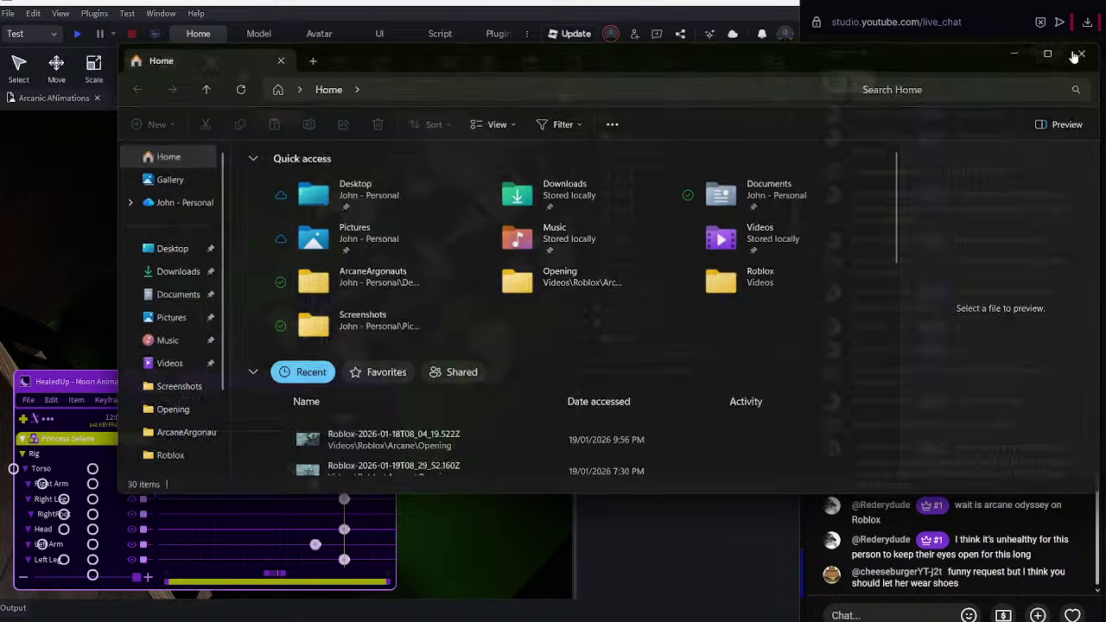
Rotate Princess Selene's right leg slightly at frame 296.
click(391, 281)
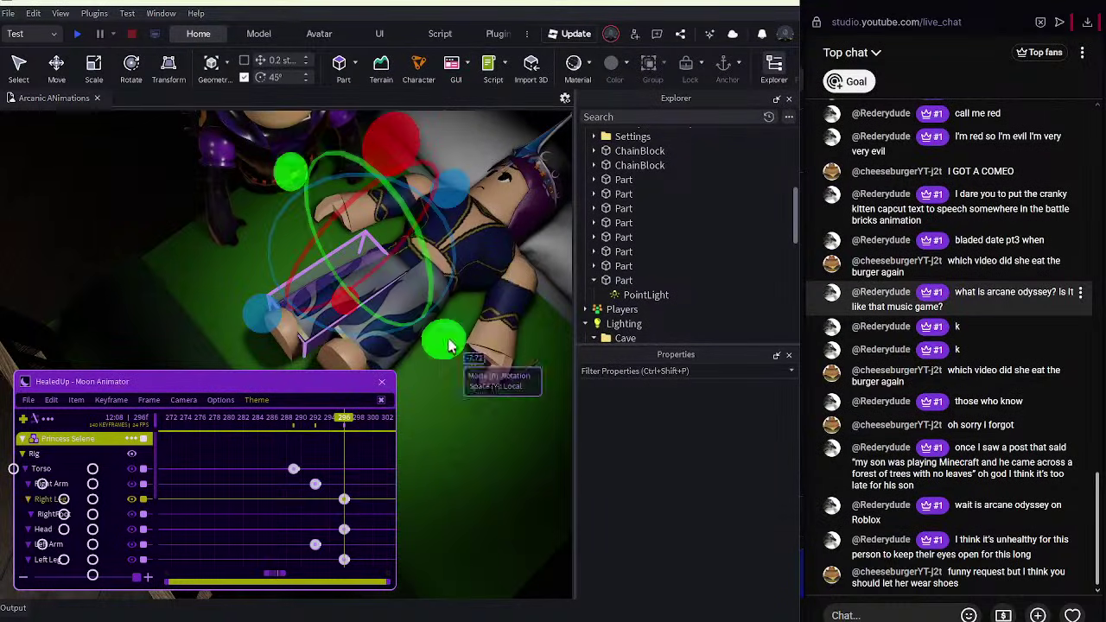
drag(276, 319, 270, 322)
click(414, 408)
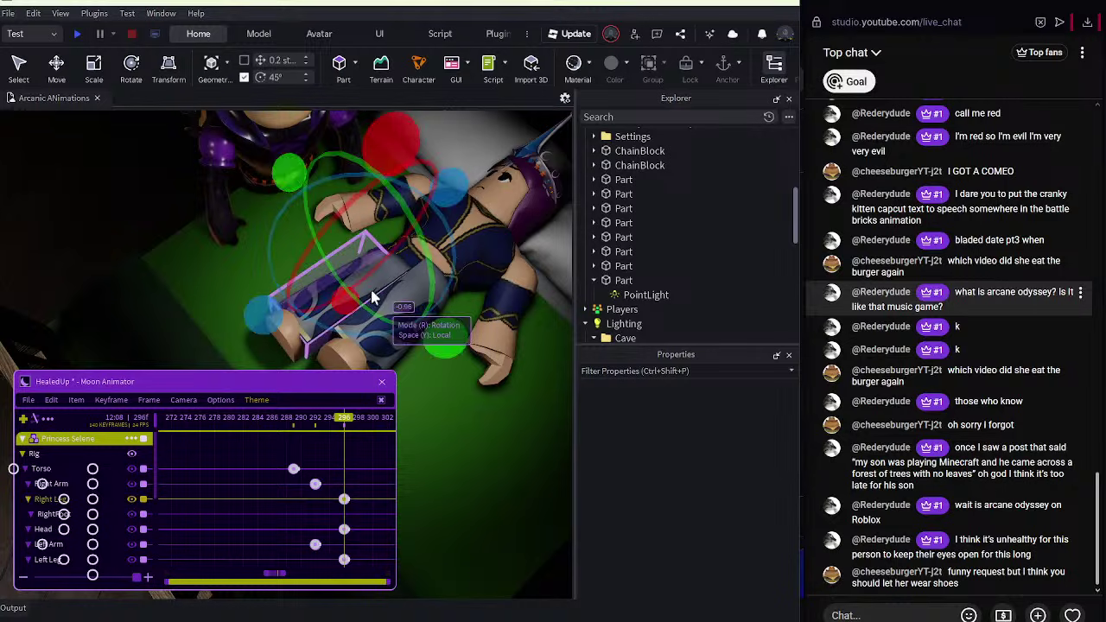
Reposition the animation timeline window slightly and save the HealedUp animation with the adjusted leg pose.
scroll(209, 301, up, 3)
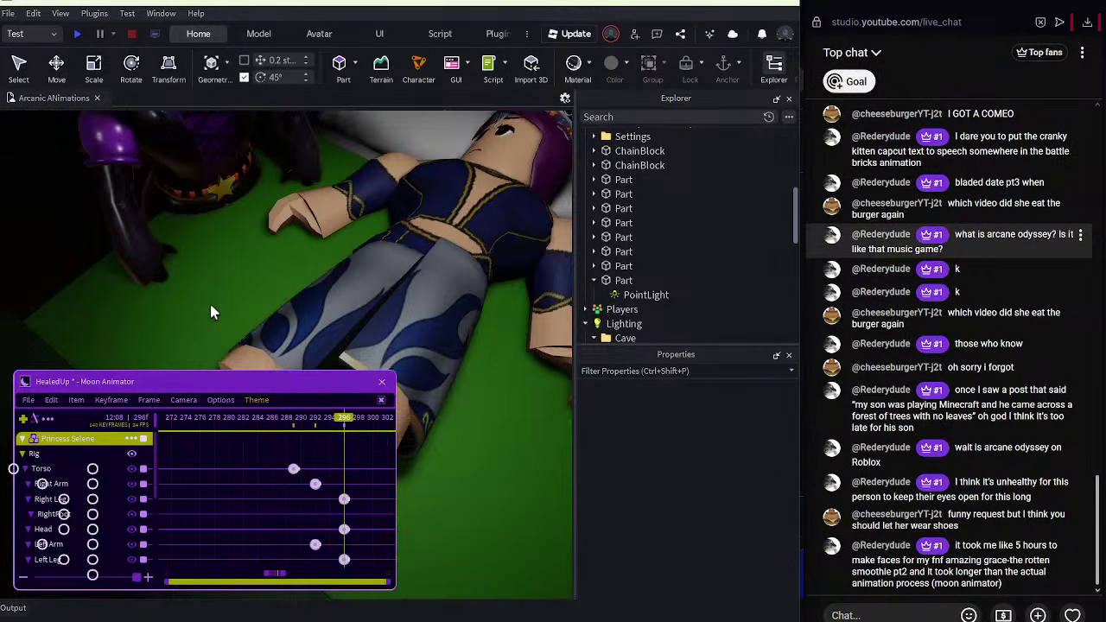
drag(188, 385, 198, 375)
scroll(200, 336, down, 2)
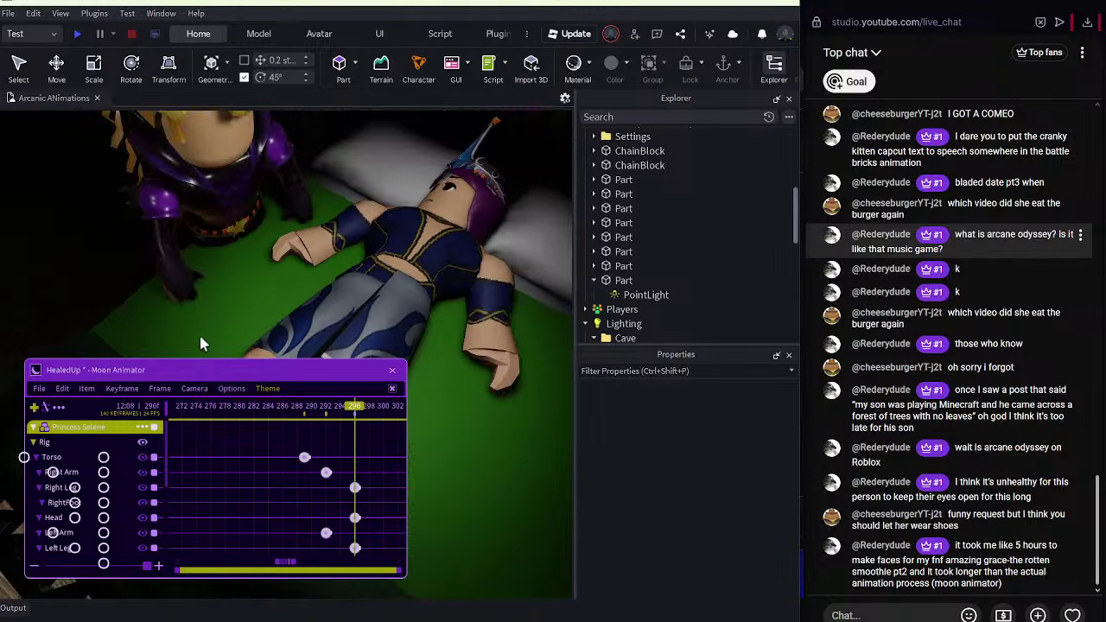
scroll(197, 315, up, 2)
scroll(197, 316, down, 1)
click(40, 390)
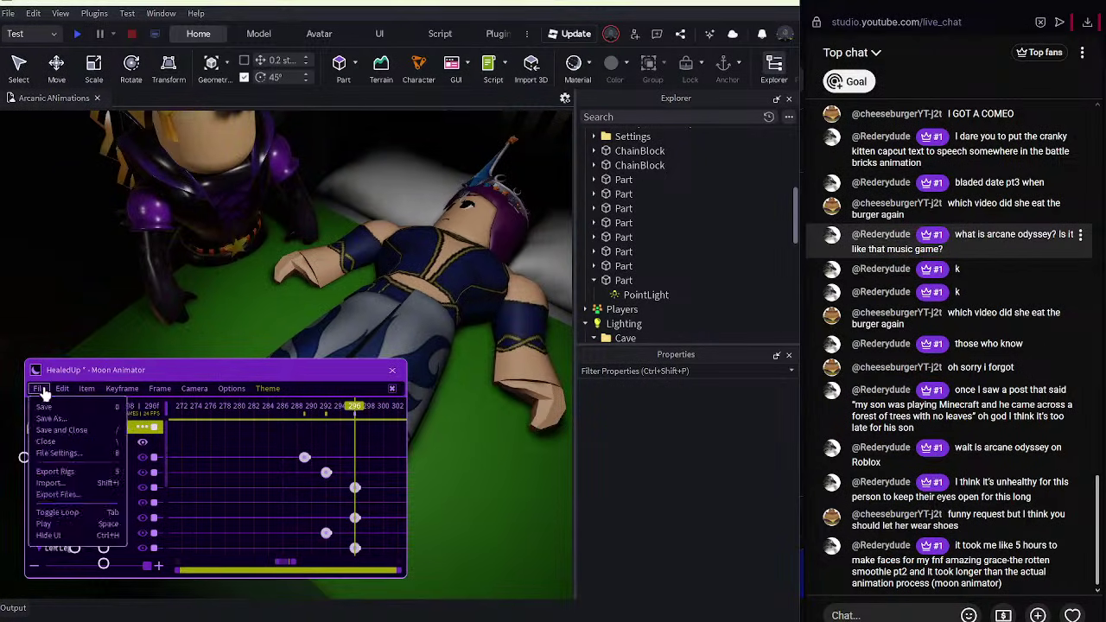
click(44, 407)
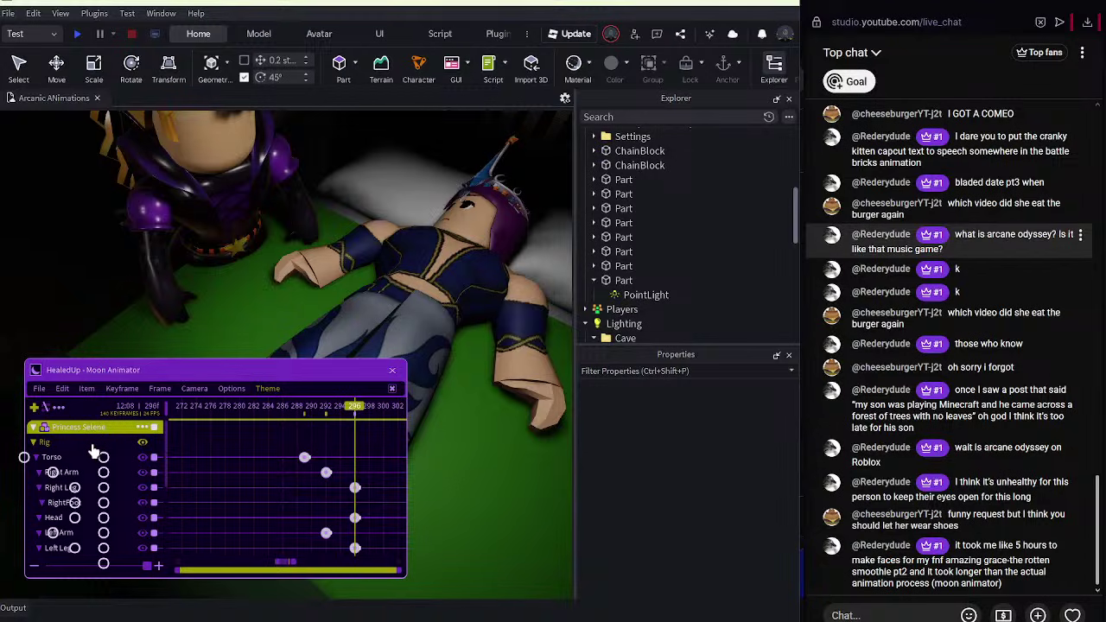
Select Princess Selene's whole rig and add keyframes for all of its parts at frame 296.
scroll(563, 461, down, 2)
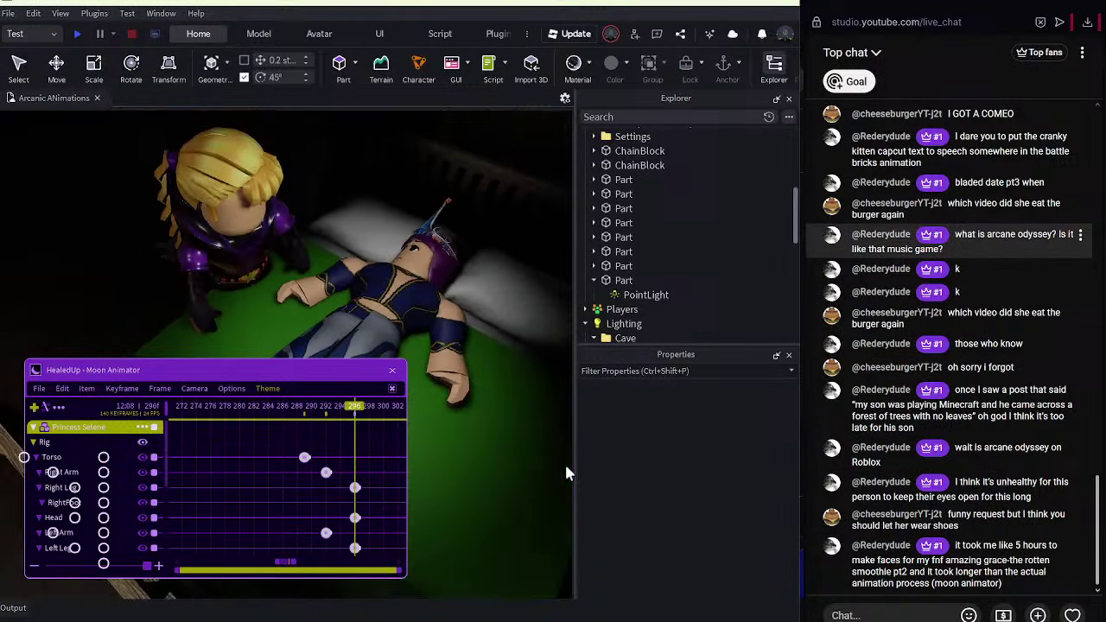
scroll(567, 471, up, 2)
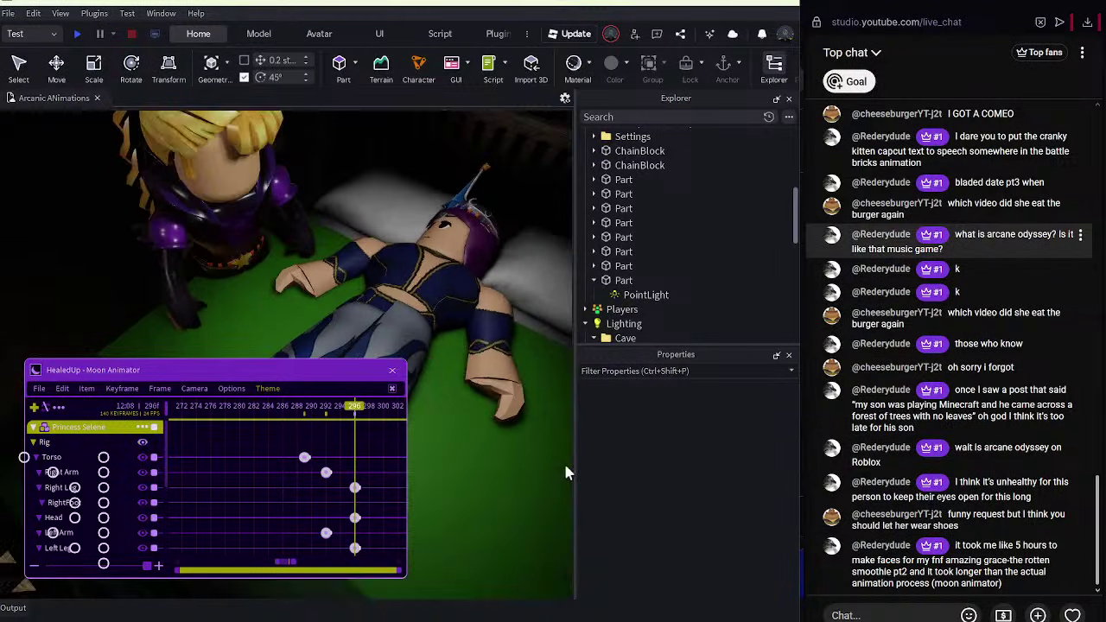
click(57, 443)
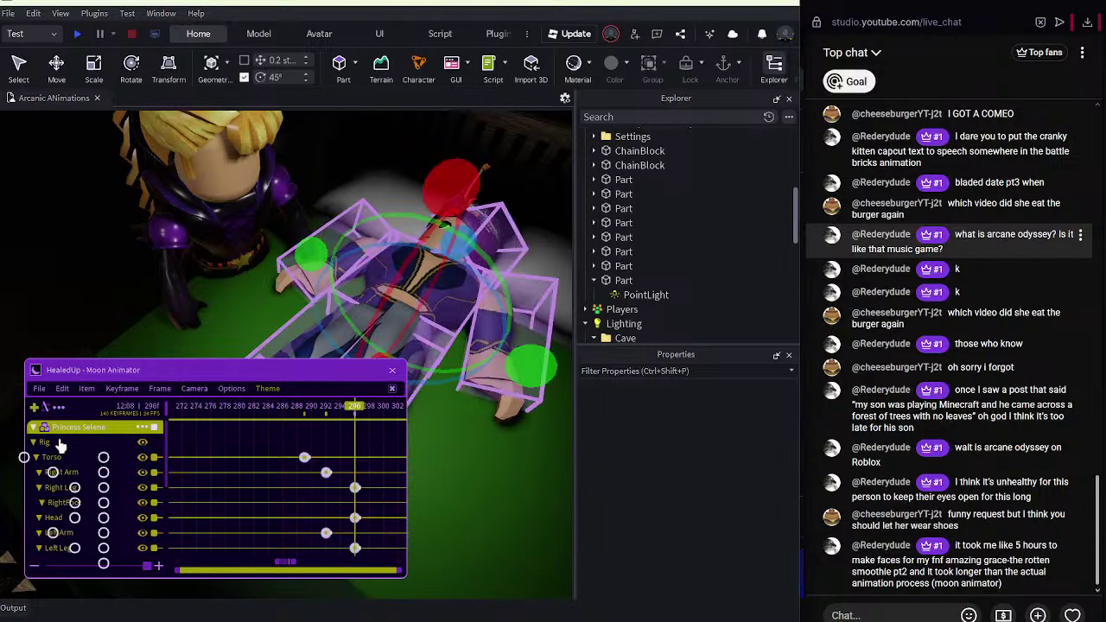
key(equal)
scroll(60, 444, down, 2)
scroll(59, 445, down, 2)
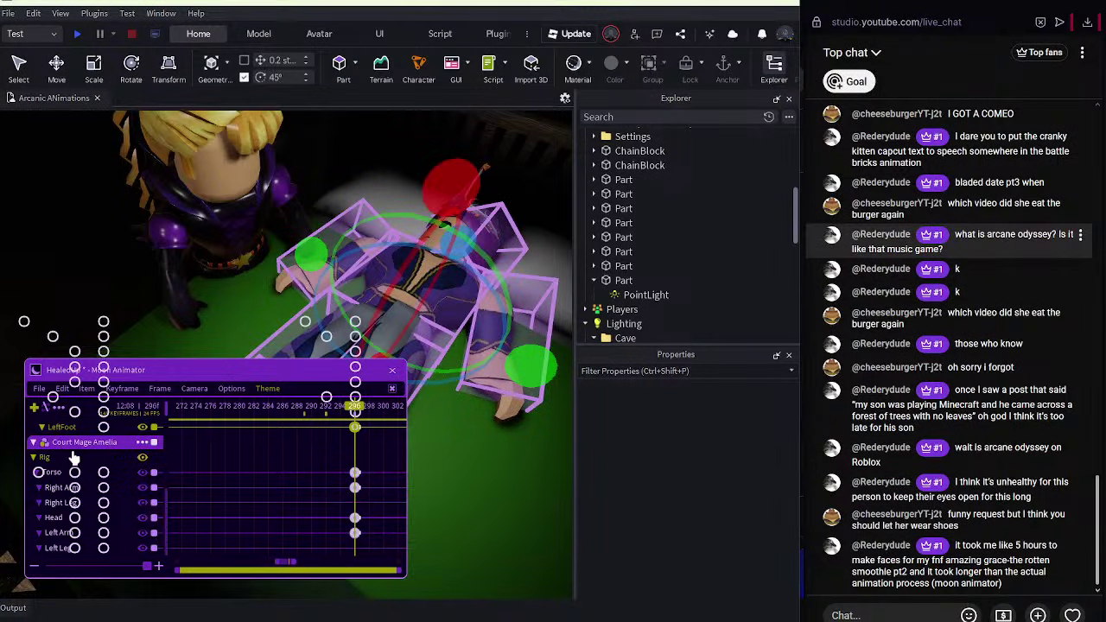
Rotate Court Mage Amelia's torso and head slightly at frame 296 and play back the motion from an earlier frame.
scroll(58, 444, up, 3)
click(233, 256)
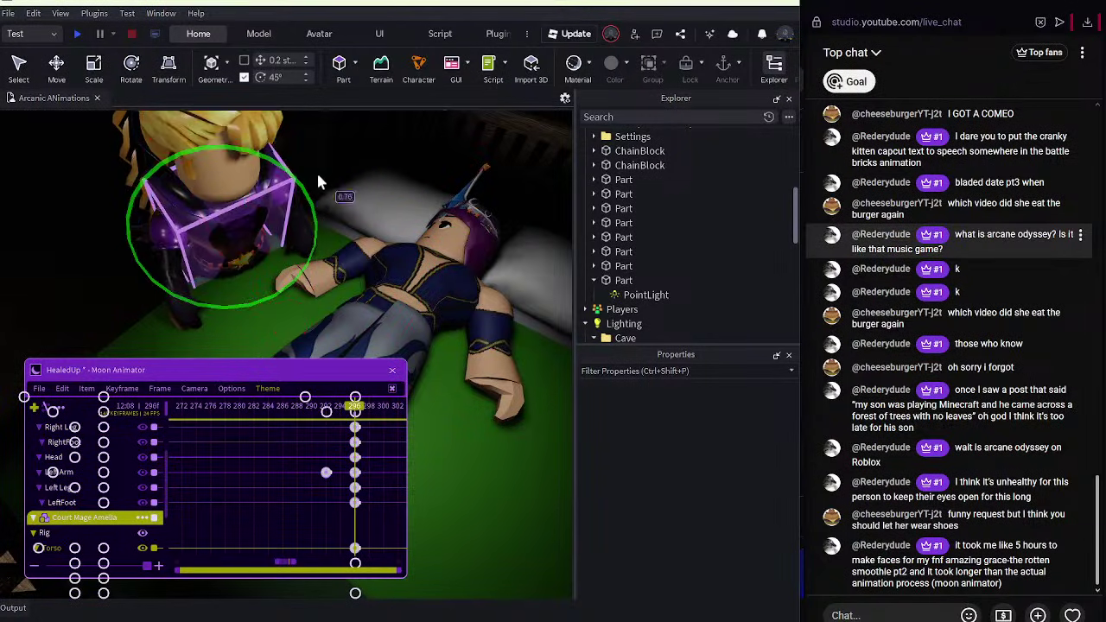
scroll(290, 145, up, 3)
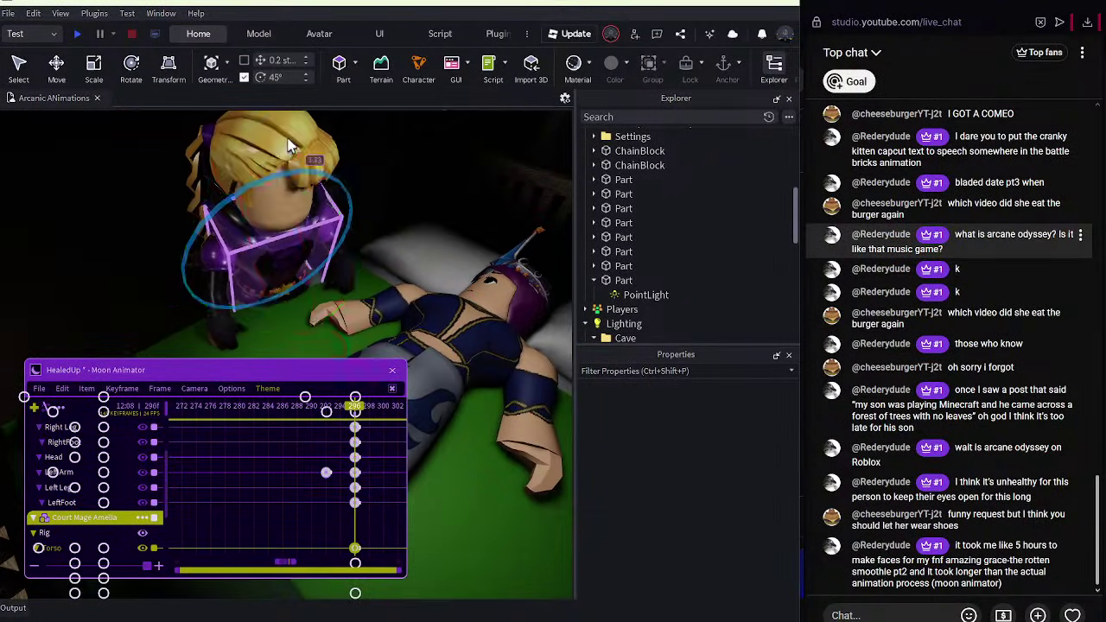
click(290, 145)
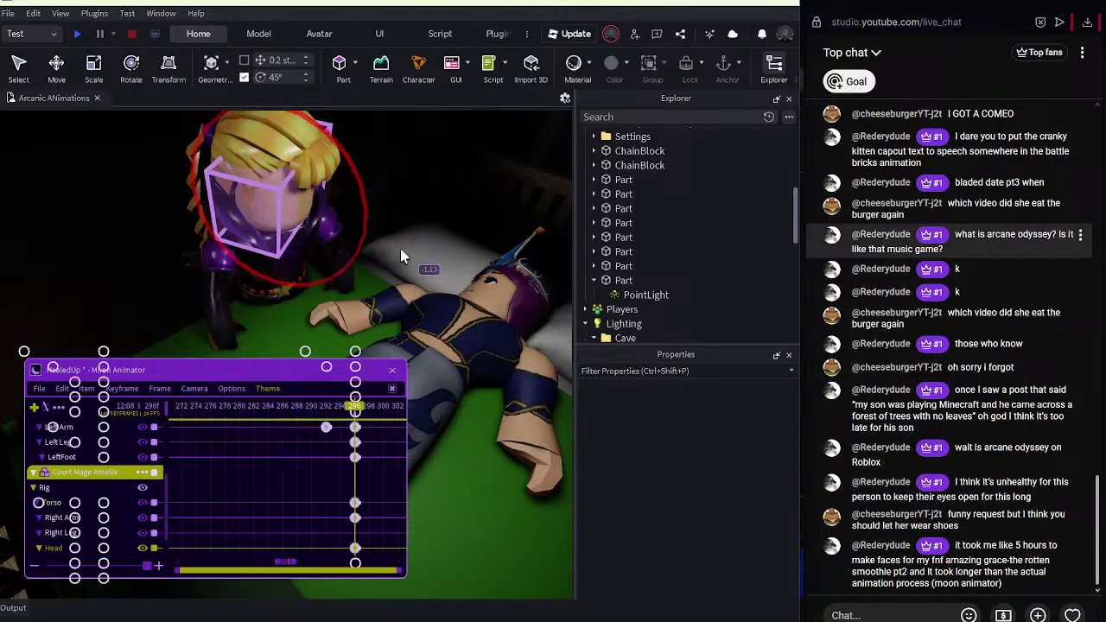
click(204, 406)
drag(179, 411, 167, 409)
key(space)
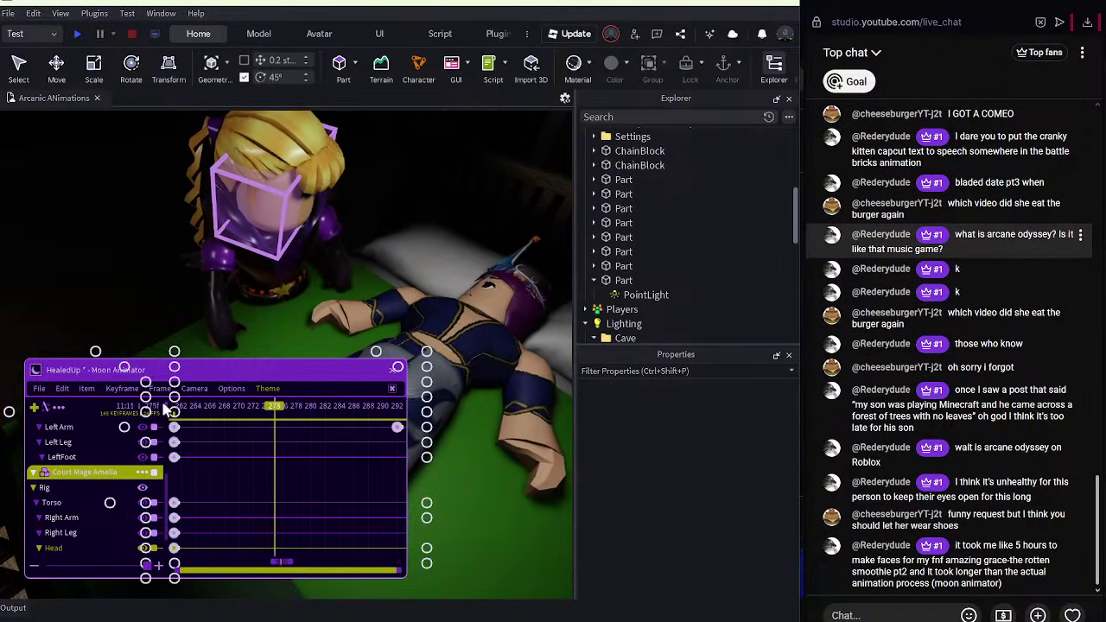
key(space)
Move Court Mage Amelia's torso, head and arm keyframes from frame 296 to frame 322 and play back the new timing.
key(space)
drag(284, 469, 403, 585)
key(space)
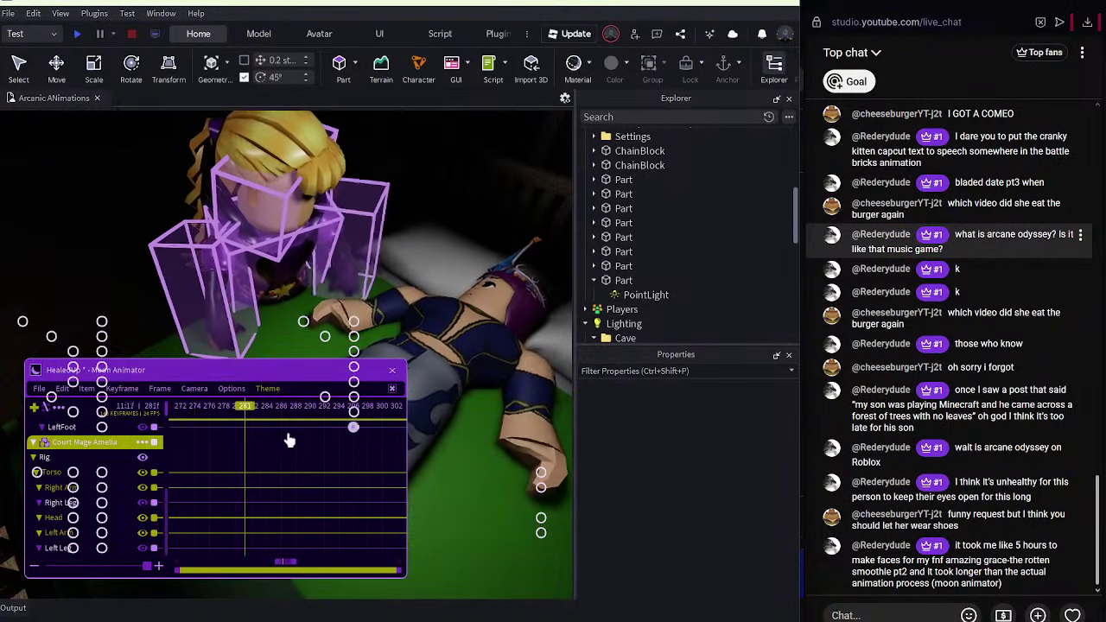
key(space)
Shift Princess Selene's last group of keyframes so its final pose falls on frame 304, and play back the result.
scroll(197, 451, up, 5)
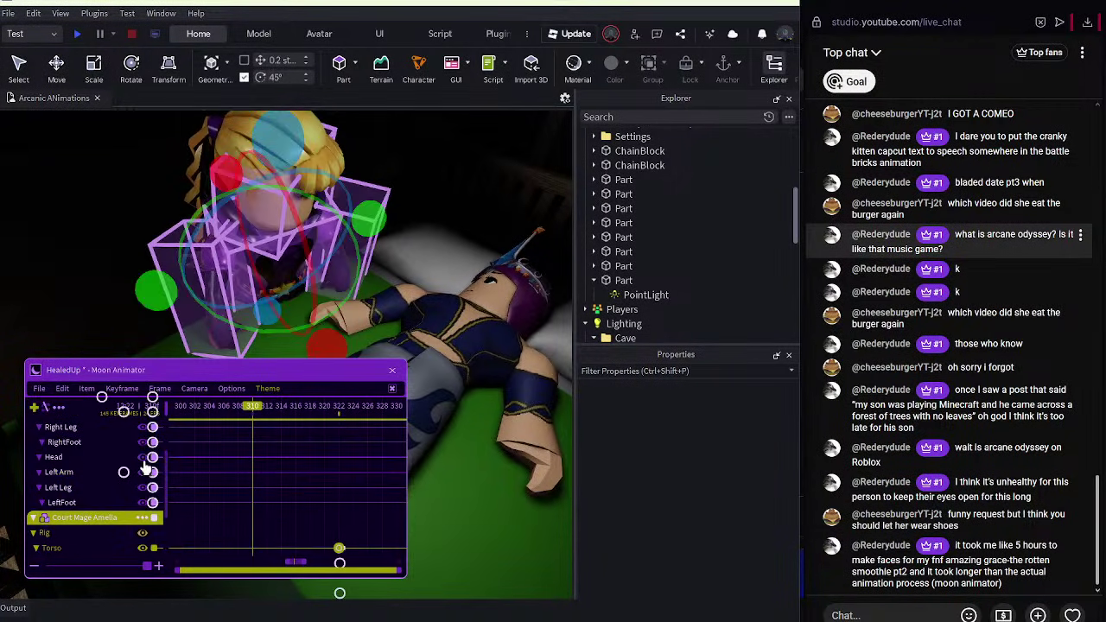
drag(231, 523, 297, 415)
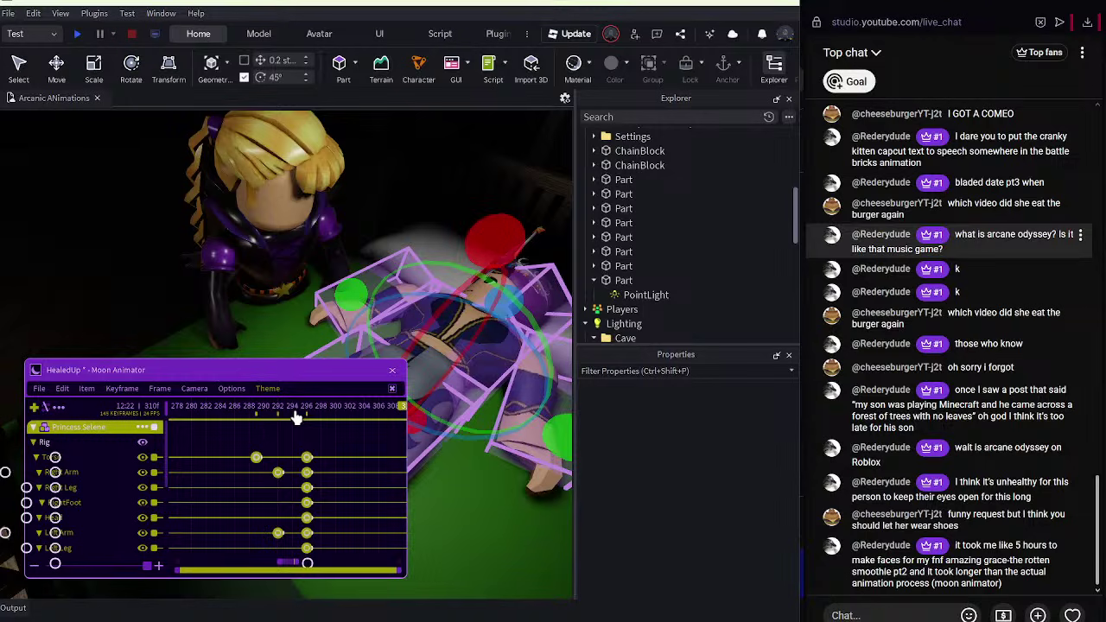
click(250, 406)
drag(307, 457, 364, 457)
key(space)
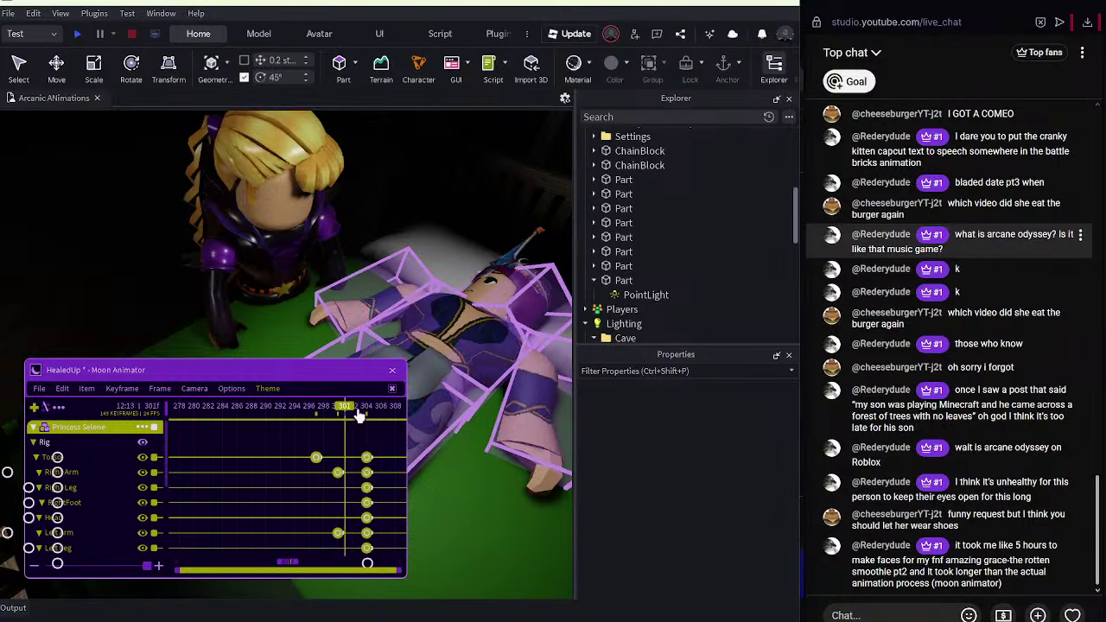
Rotate Court Mage Amelia's torso at frame 322 on several axes to refine her lean over the bed.
click(226, 322)
click(119, 337)
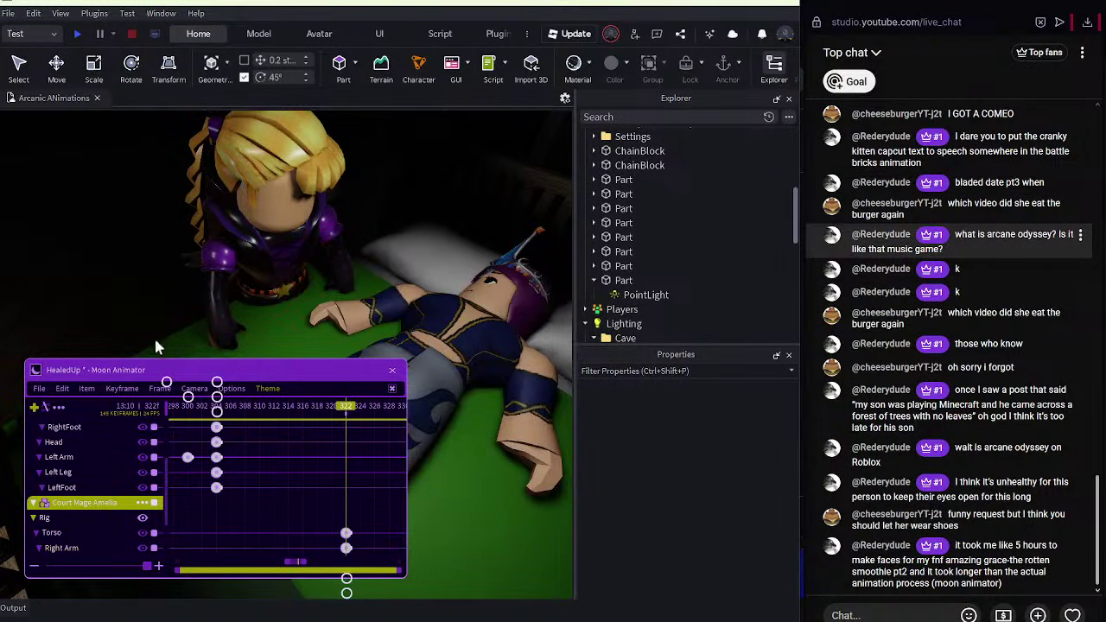
click(225, 301)
drag(334, 256, 296, 160)
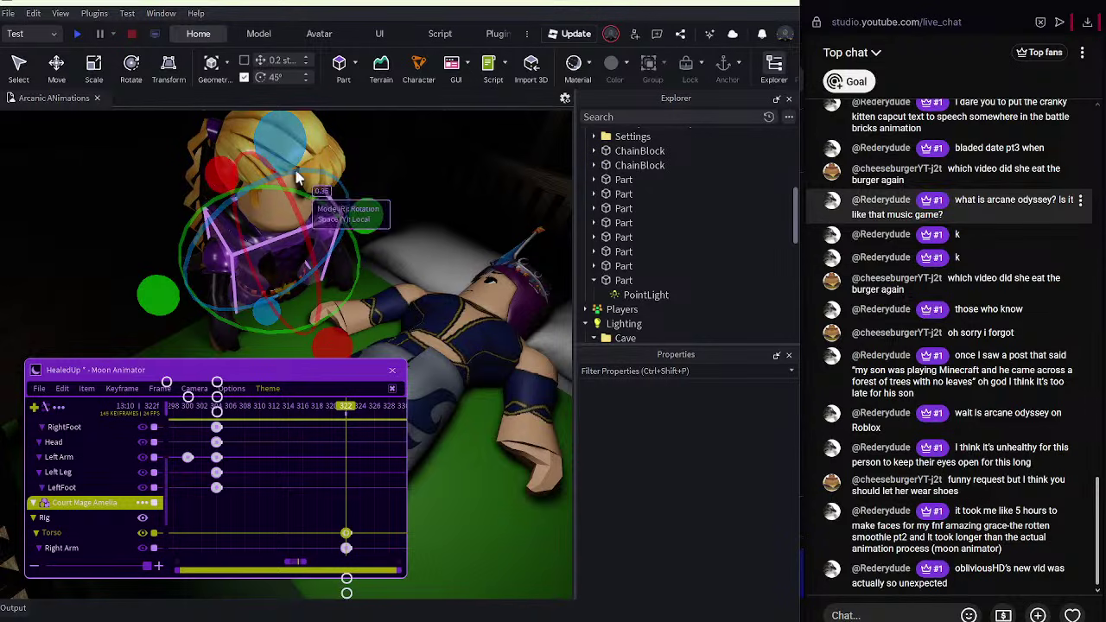
click(482, 166)
click(300, 216)
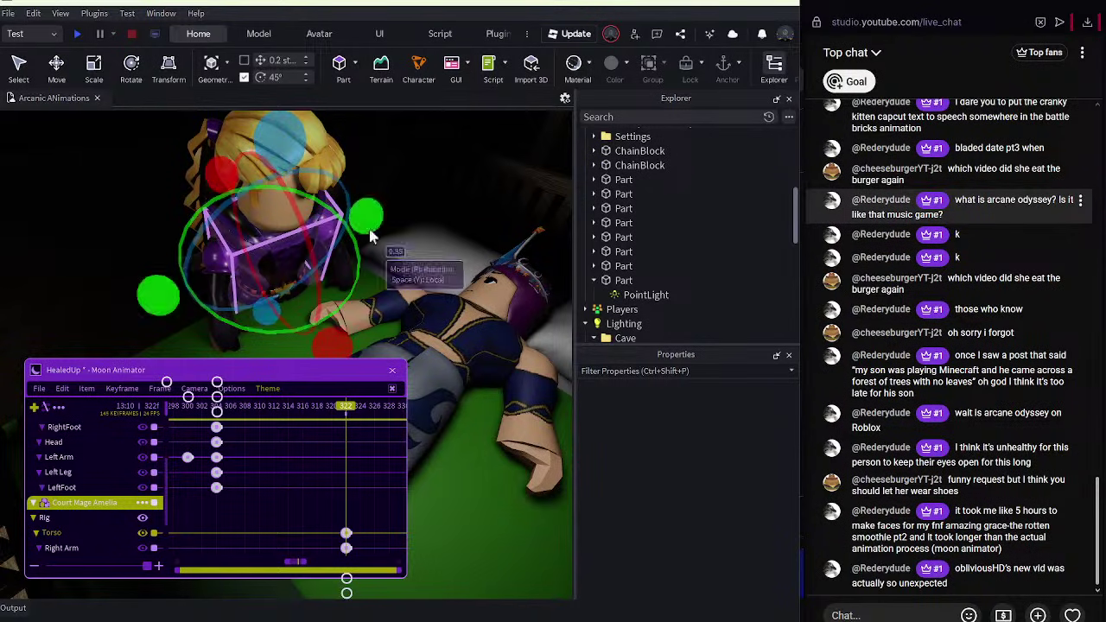
drag(322, 226, 335, 233)
right_drag(334, 226, 273, 227)
click(270, 221)
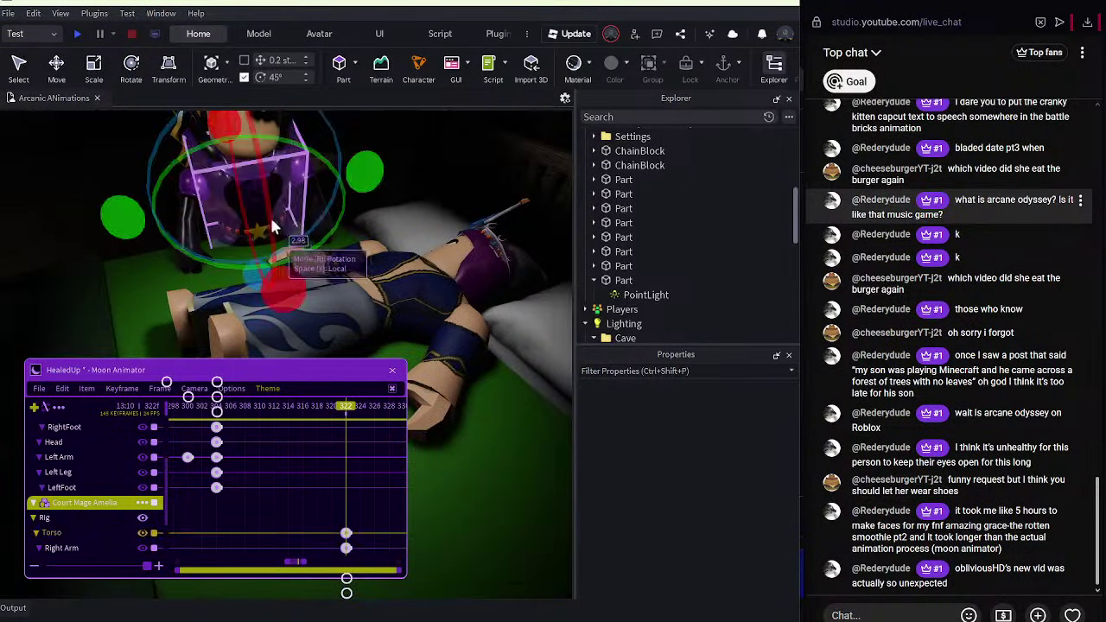
click(394, 184)
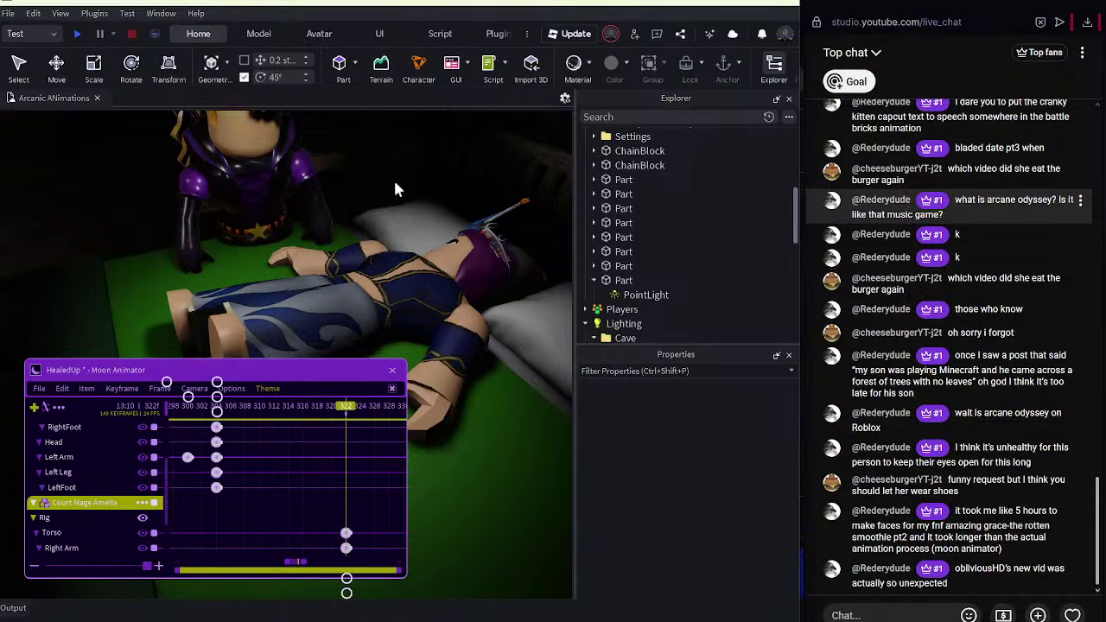
Rotate Court Mage Amelia's head slightly at frame 322 and check the pose from the front.
scroll(396, 184, down, 3)
right_drag(395, 184, 381, 193)
scroll(381, 194, up, 5)
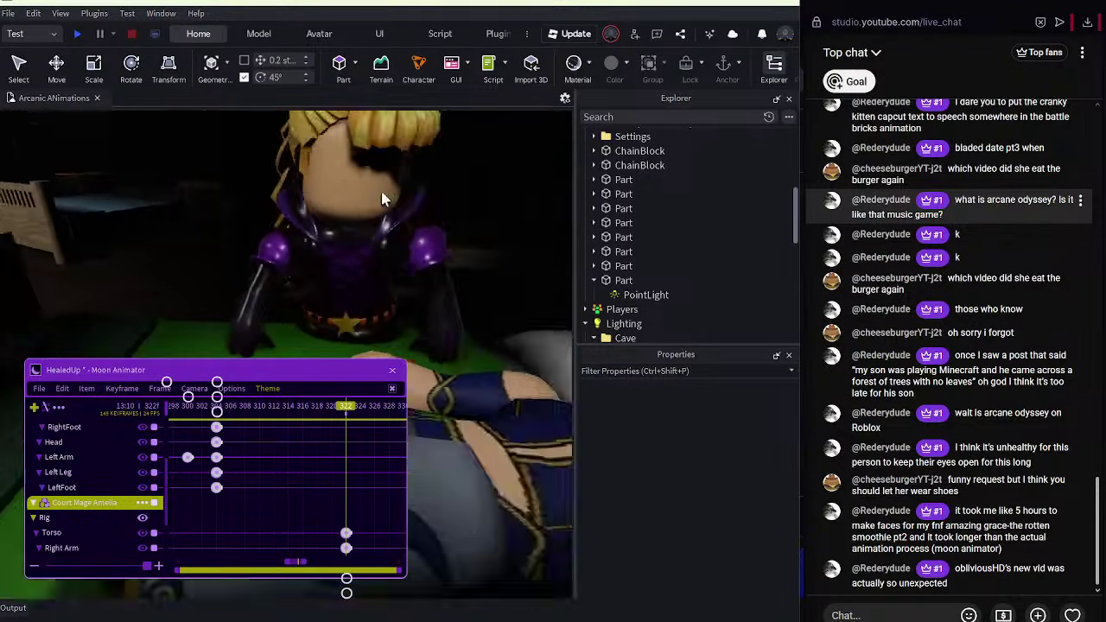
click(376, 213)
click(369, 174)
scroll(364, 204, down, 3)
drag(331, 338, 370, 313)
click(472, 308)
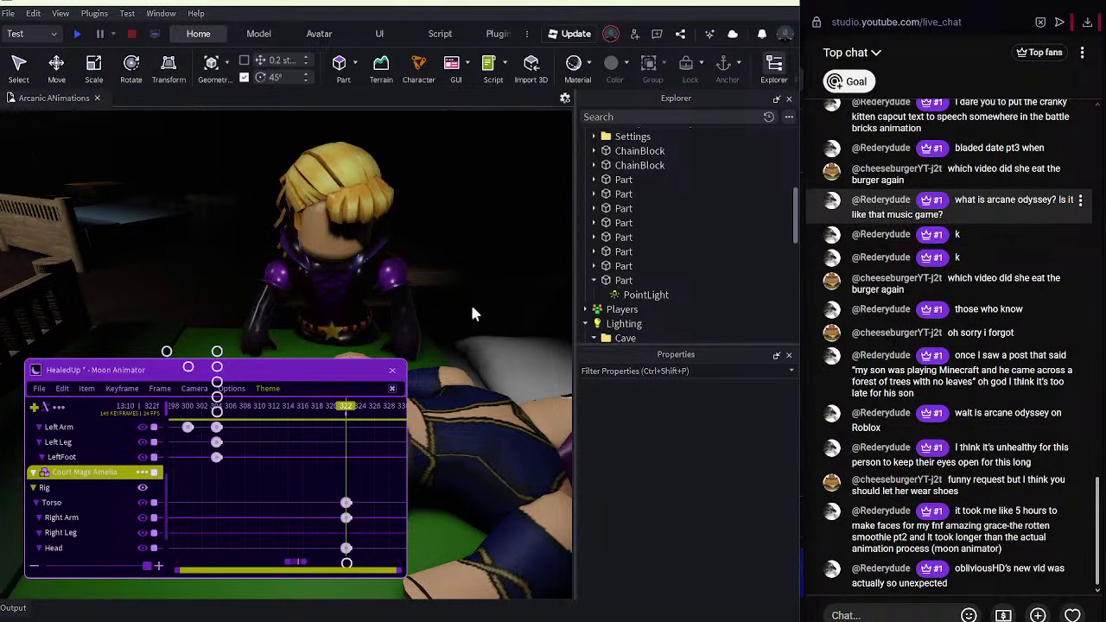
right_drag(472, 308, 473, 308)
scroll(472, 308, up, 2)
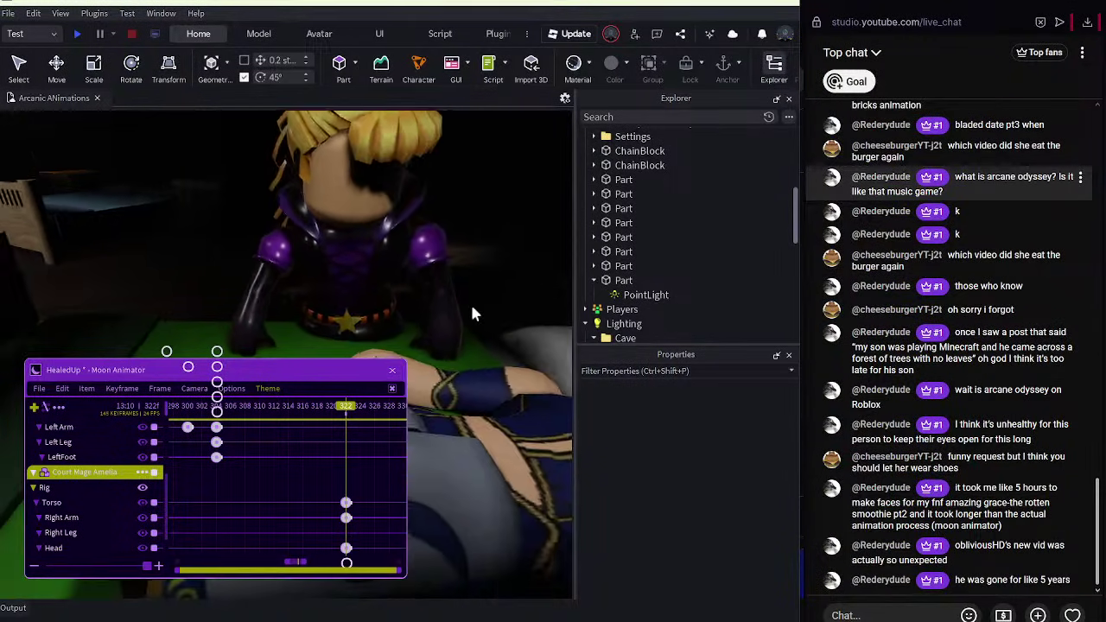
scroll(472, 307, down, 3)
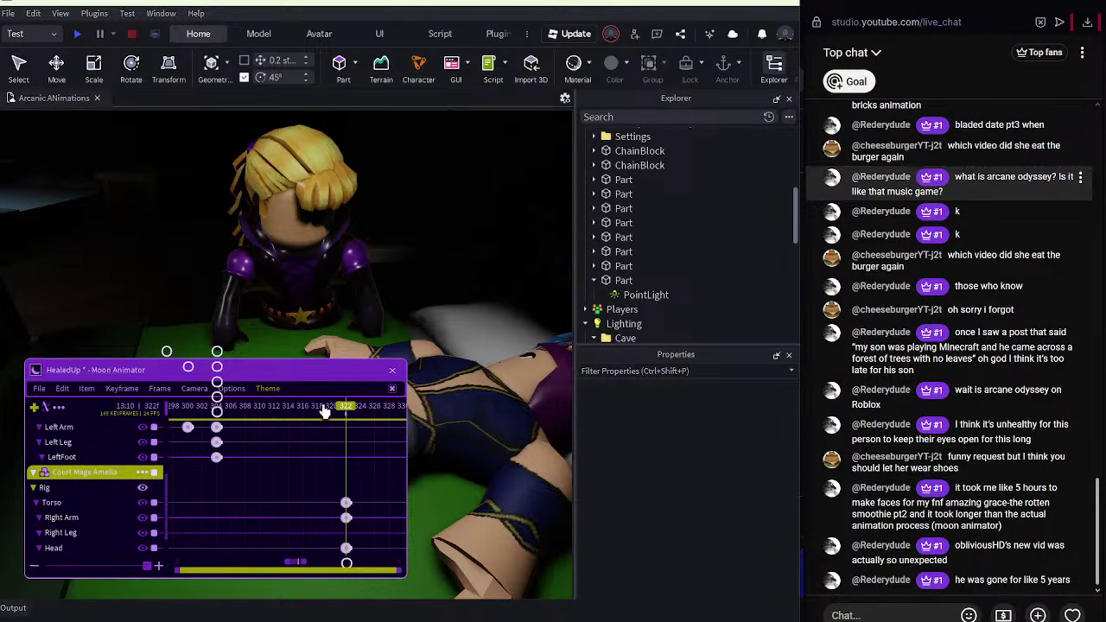
Select Princess Selene's whole rig and add keyframes for all of its parts at frame 322.
drag(346, 406, 391, 428)
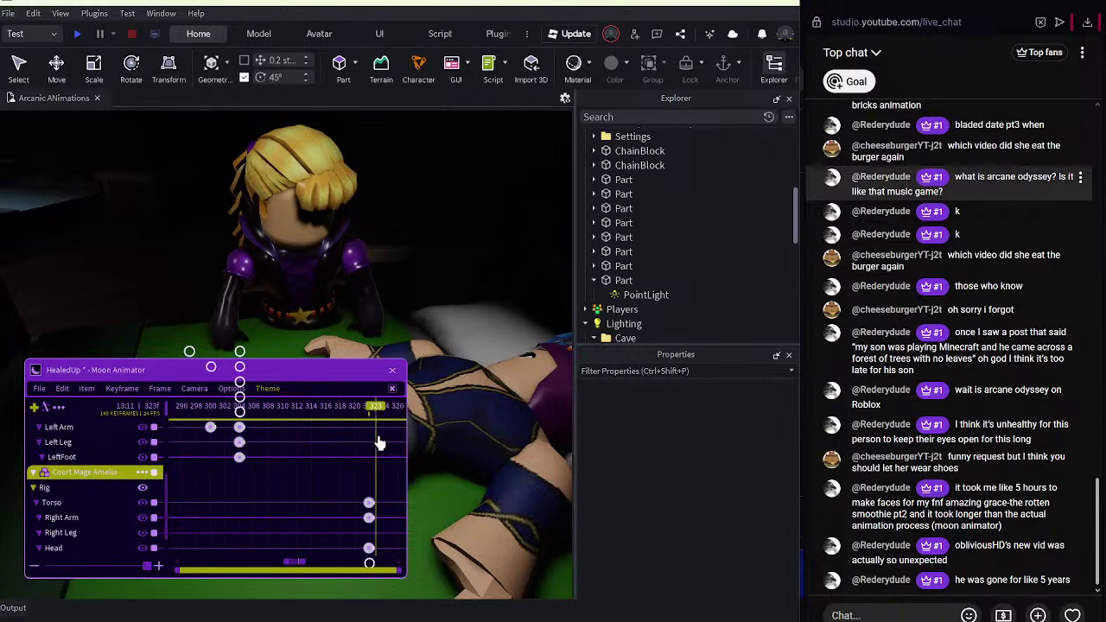
scroll(126, 476, up, 3)
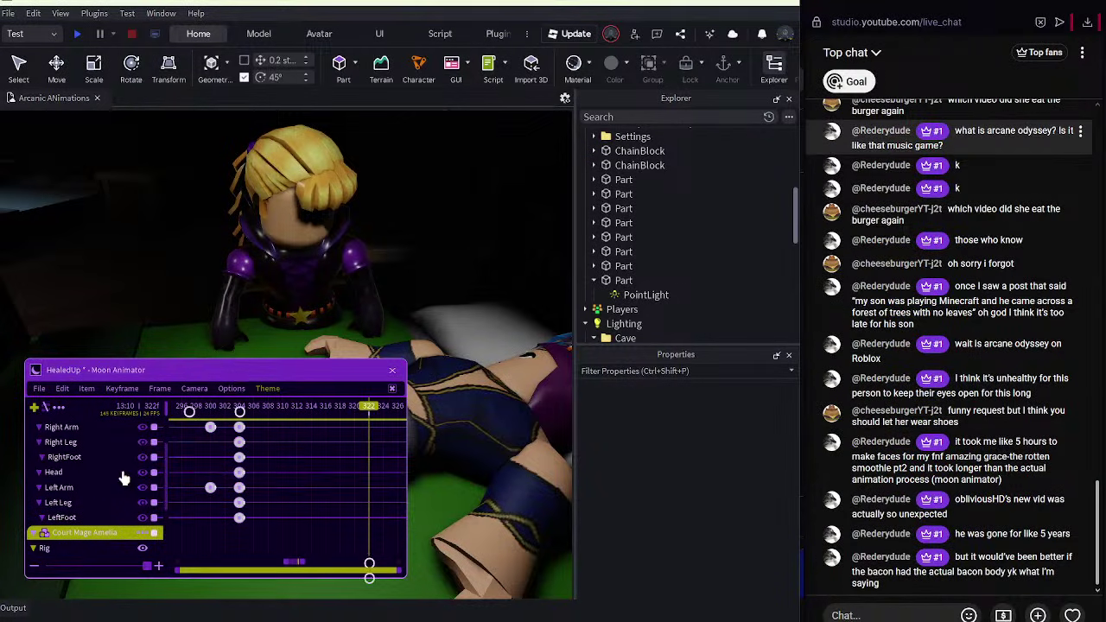
scroll(123, 476, down, 7)
scroll(123, 477, up, 5)
scroll(124, 475, up, 3)
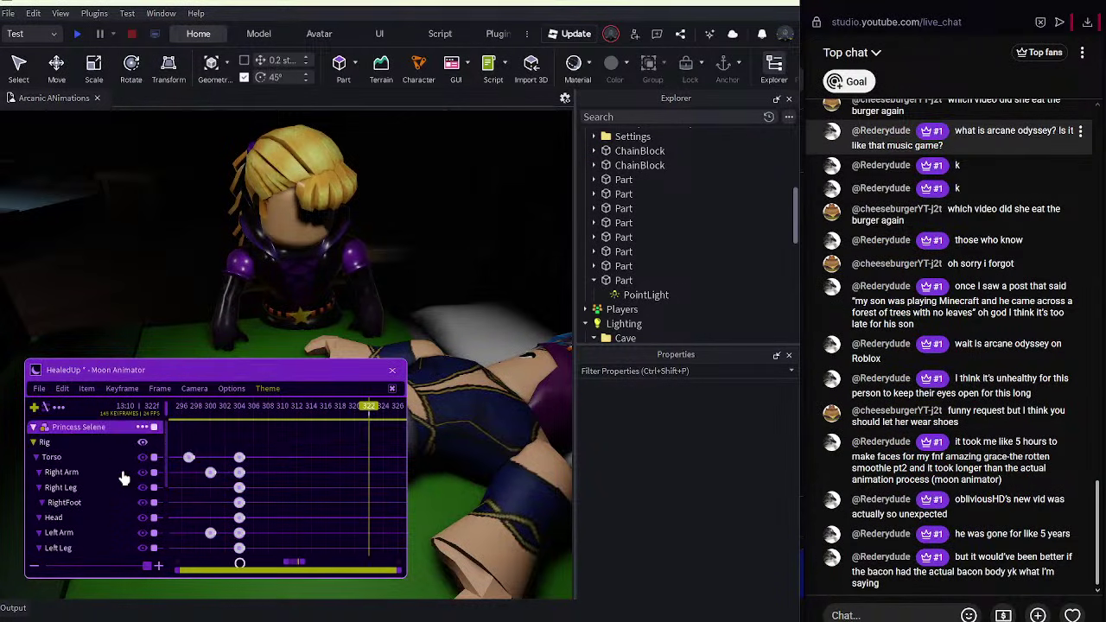
drag(178, 407, 190, 451)
key(space)
scroll(131, 458, down, 5)
scroll(128, 458, up, 5)
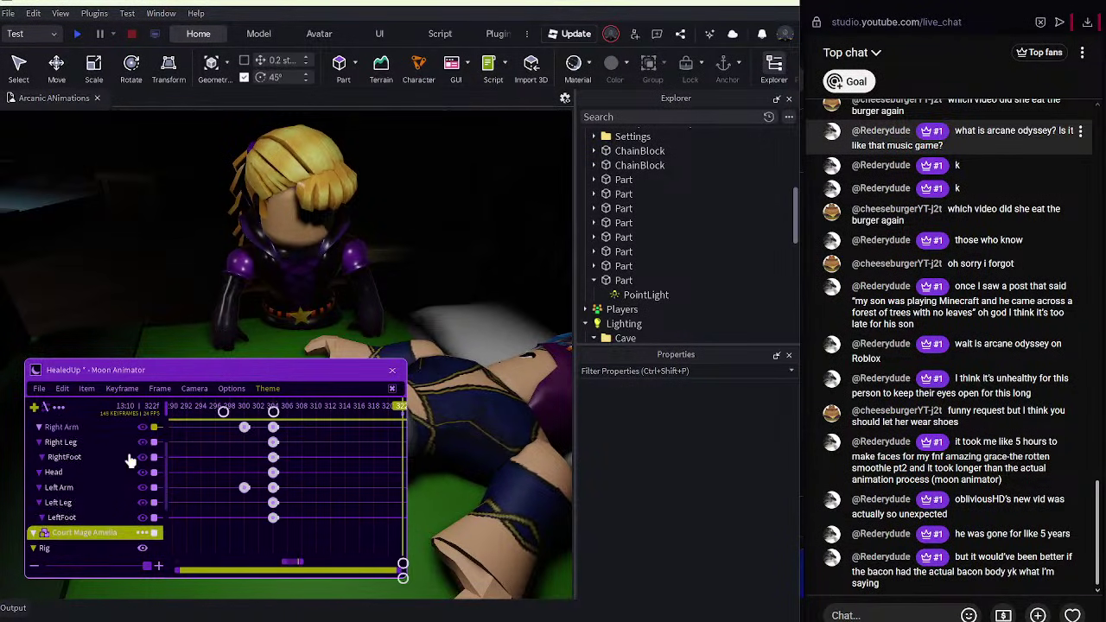
click(97, 428)
key(equal)
Rotate Princess Selene's left and right arms slightly at frame 322.
right_drag(467, 408, 481, 393)
click(419, 269)
drag(471, 291, 456, 283)
click(432, 346)
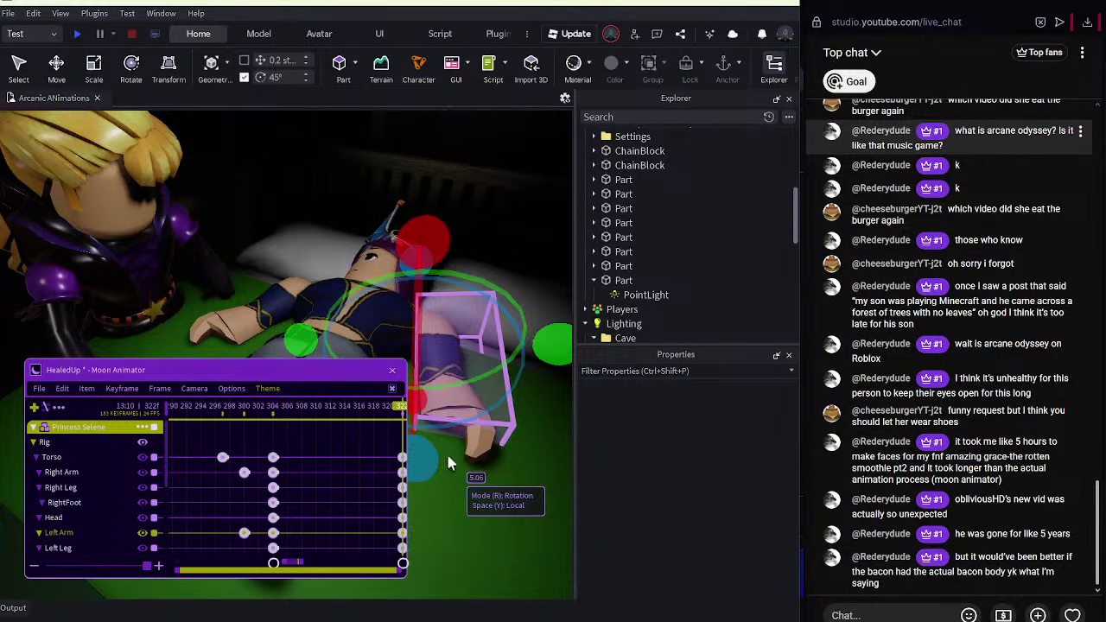
click(421, 455)
right_drag(422, 455, 458, 481)
click(457, 325)
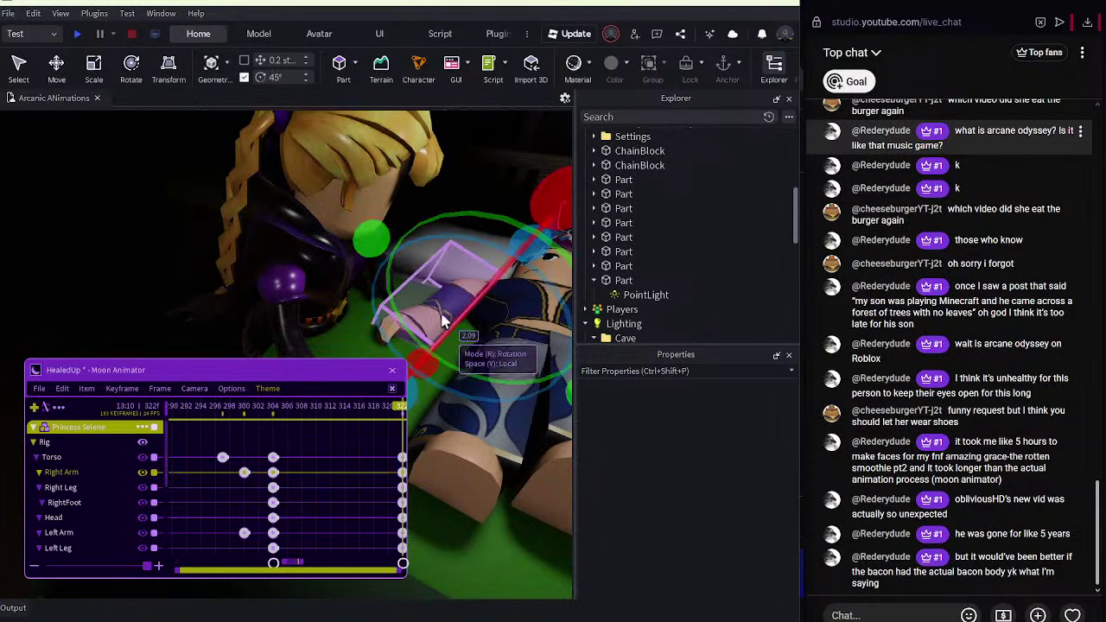
drag(440, 407, 431, 411)
click(451, 475)
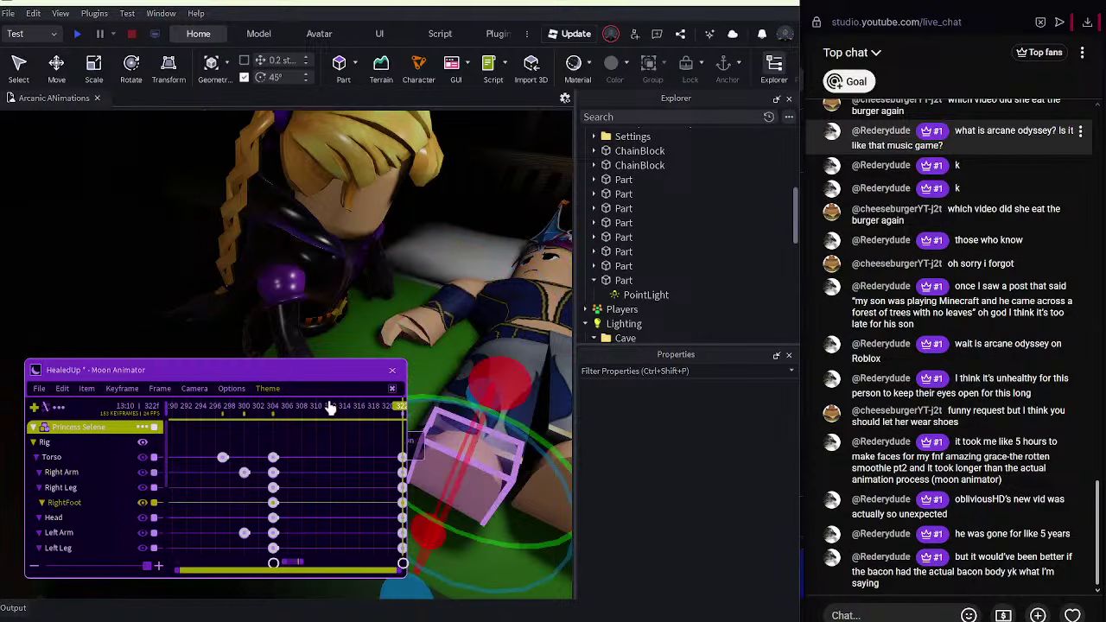
Preview the arm motion and rotate Princess Selene's left and right legs slightly at frame 322.
drag(317, 408, 223, 415)
key(space)
right_drag(417, 377, 425, 355)
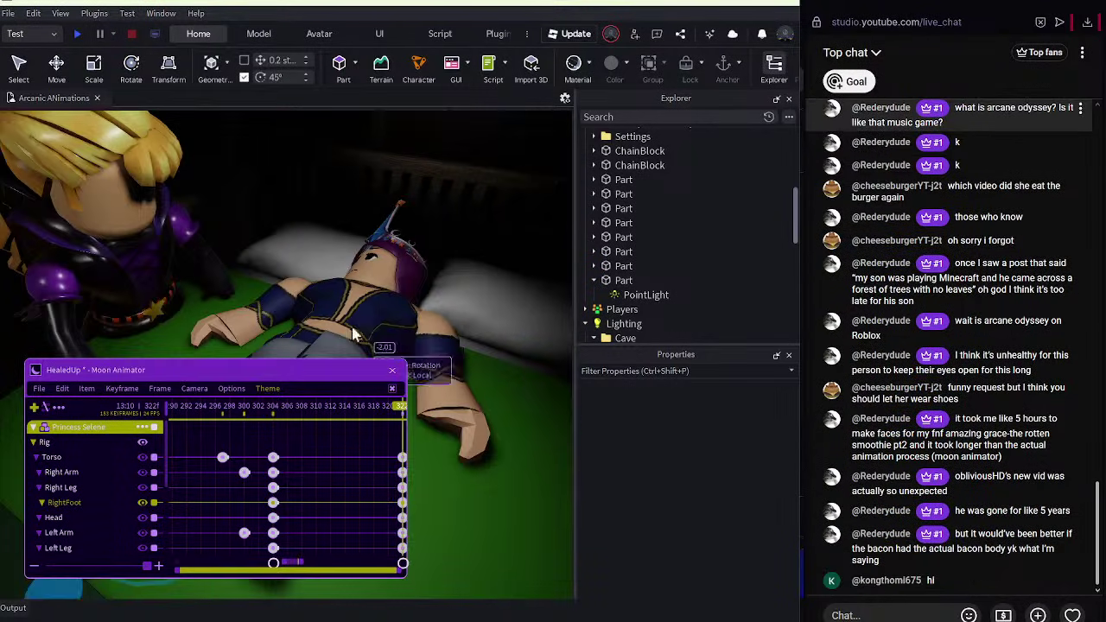
click(362, 302)
right_drag(381, 307, 532, 355)
drag(528, 344, 530, 331)
click(510, 348)
click(495, 407)
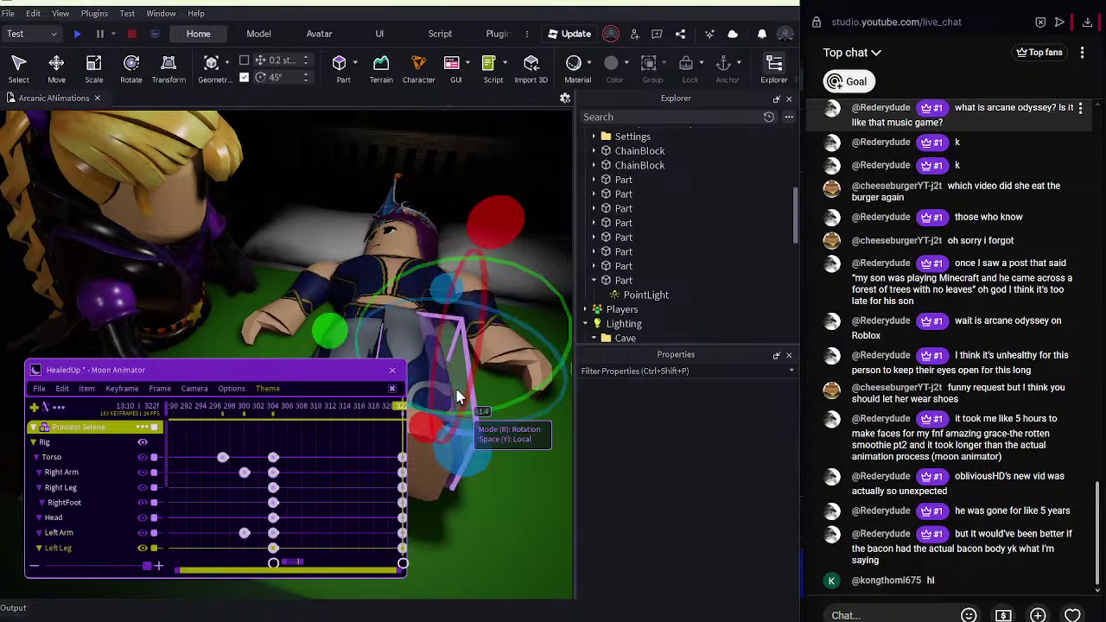
right_drag(511, 329, 403, 291)
click(398, 305)
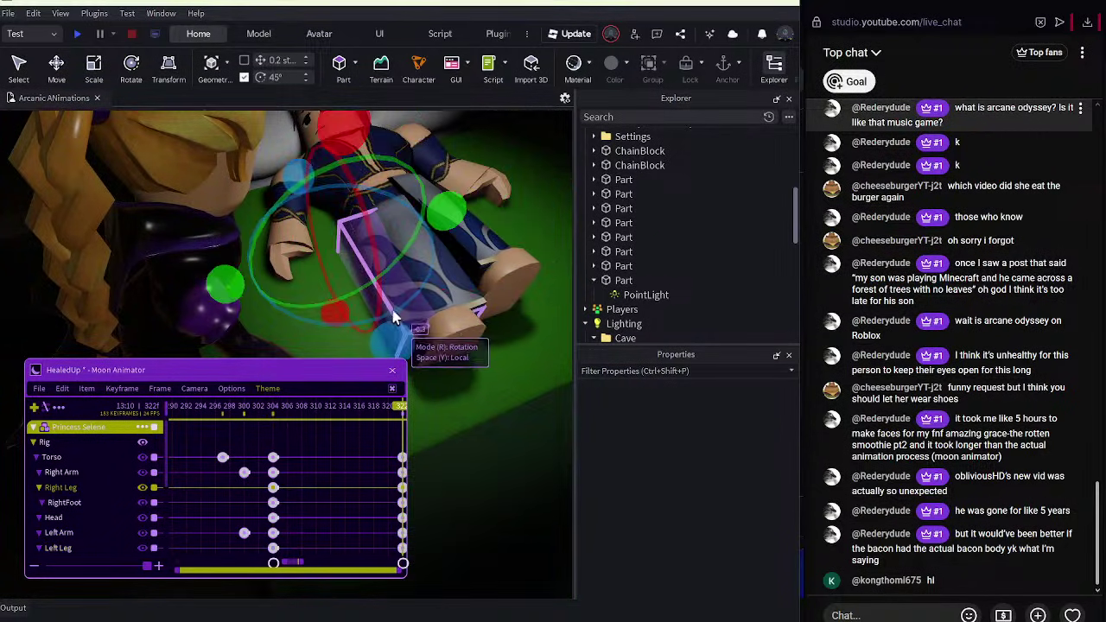
drag(396, 341, 403, 344)
key(alt+Tab)
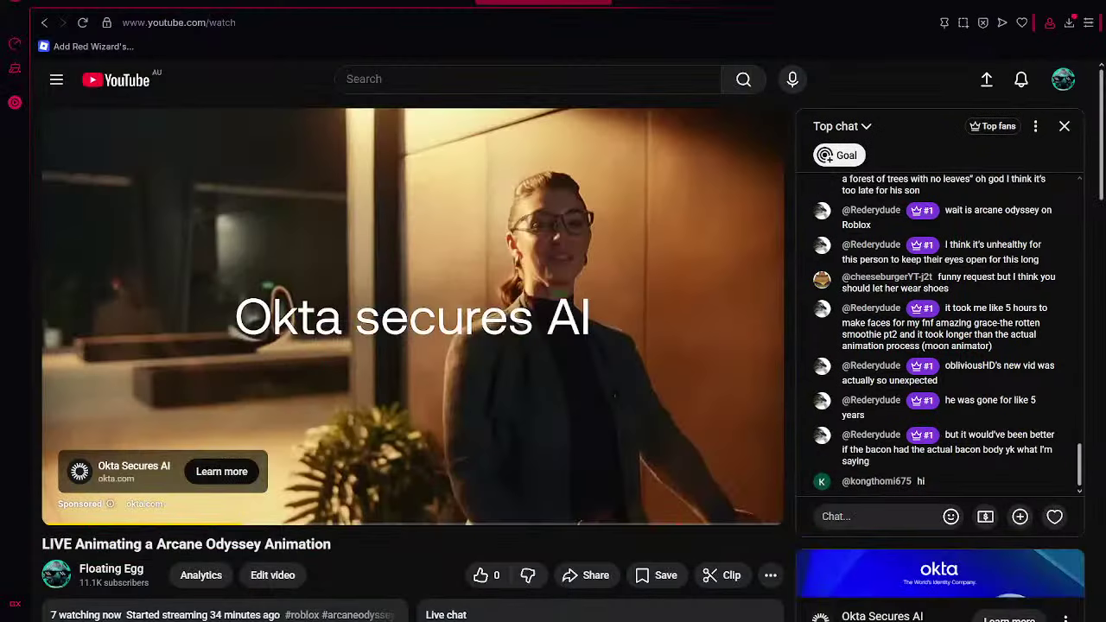
key(alt+Tab)
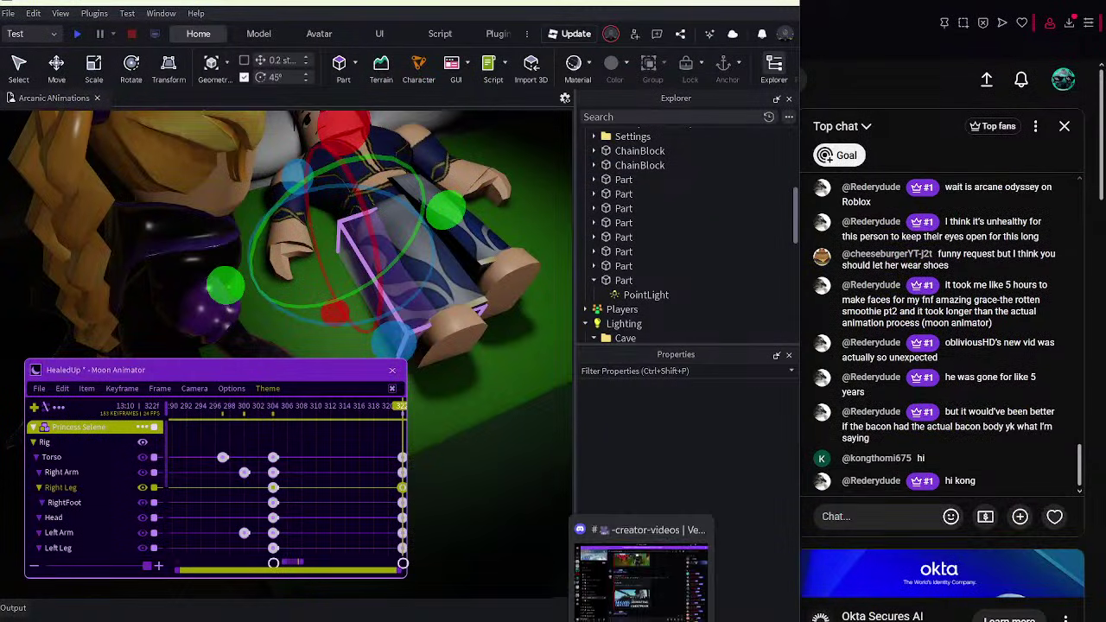
click(609, 592)
click(554, 406)
click(307, 118)
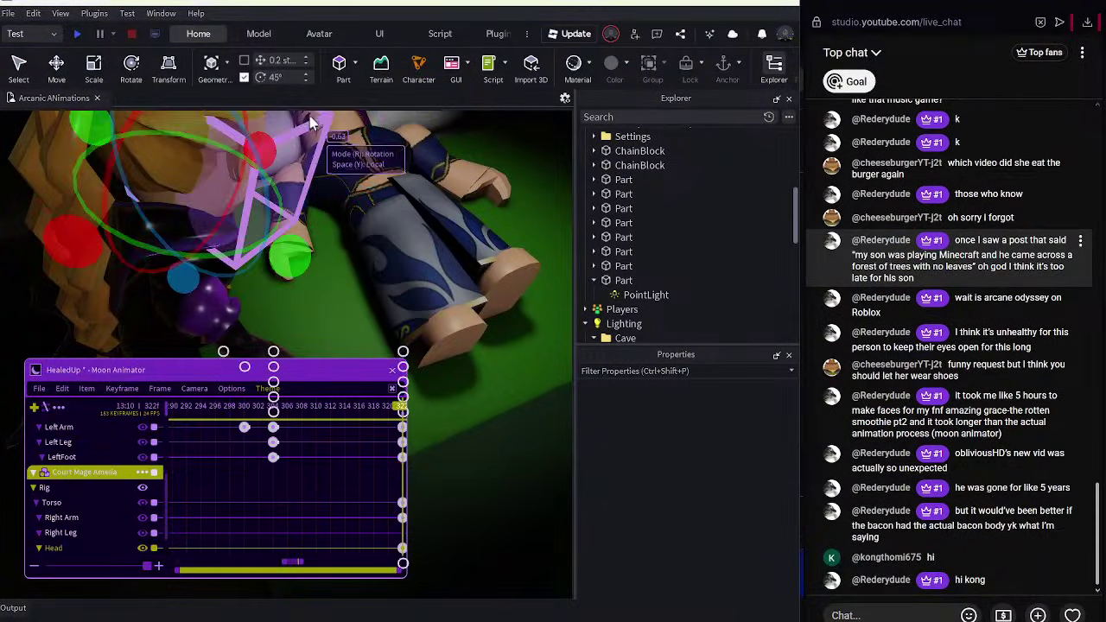
click(349, 187)
right_drag(350, 187, 343, 184)
Move all of Princess Selene's frame 322 keyframes to frame 342 and play back the slower motion.
drag(264, 404, 421, 414)
click(367, 533)
drag(366, 532, 208, 424)
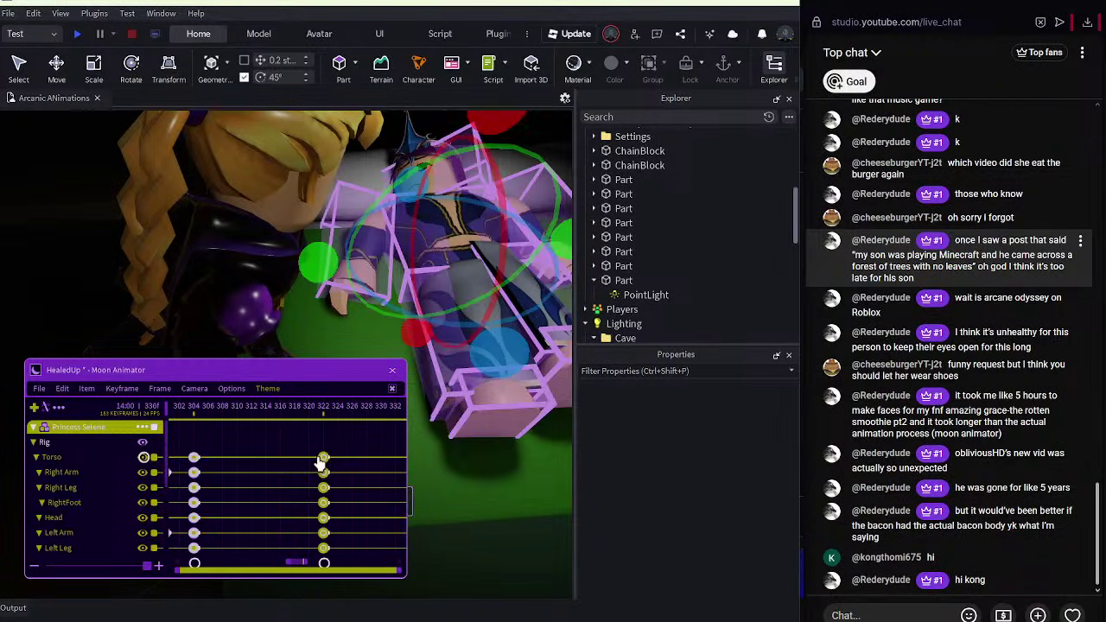
drag(322, 459, 376, 476)
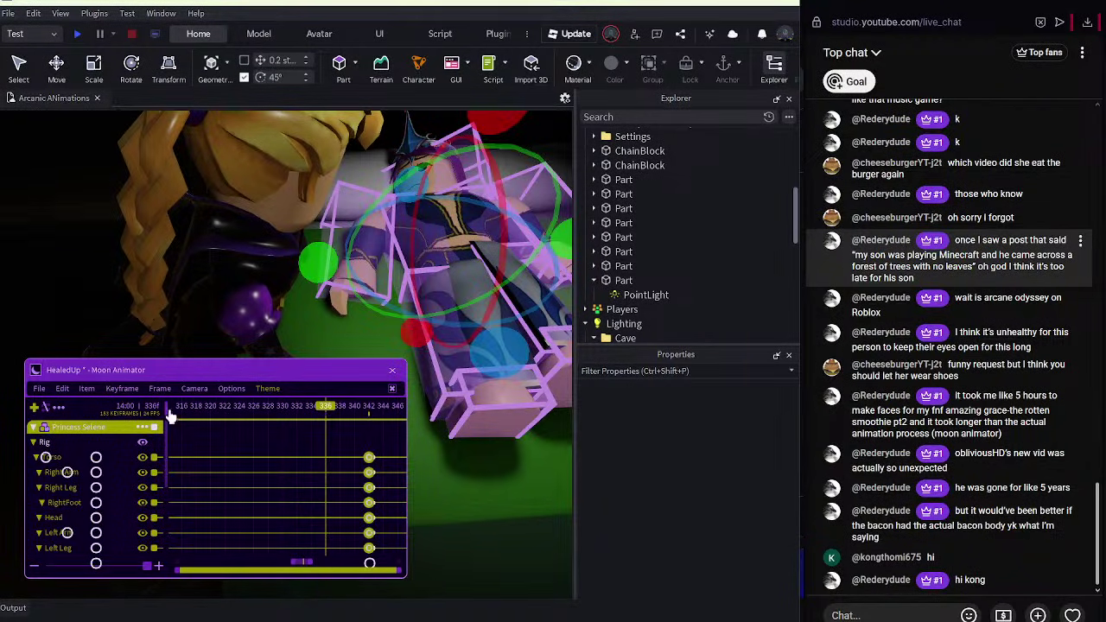
drag(169, 408, 160, 398)
key(space)
right_drag(339, 326, 340, 325)
click(340, 325)
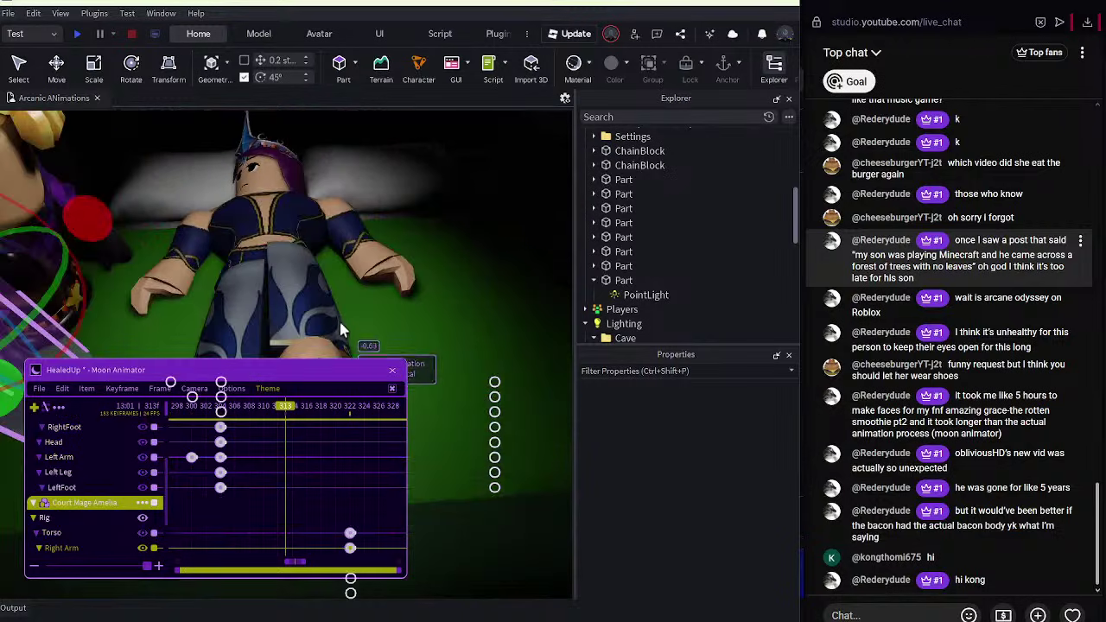
key(space)
scroll(428, 281, down, 3)
right_drag(428, 281, 429, 285)
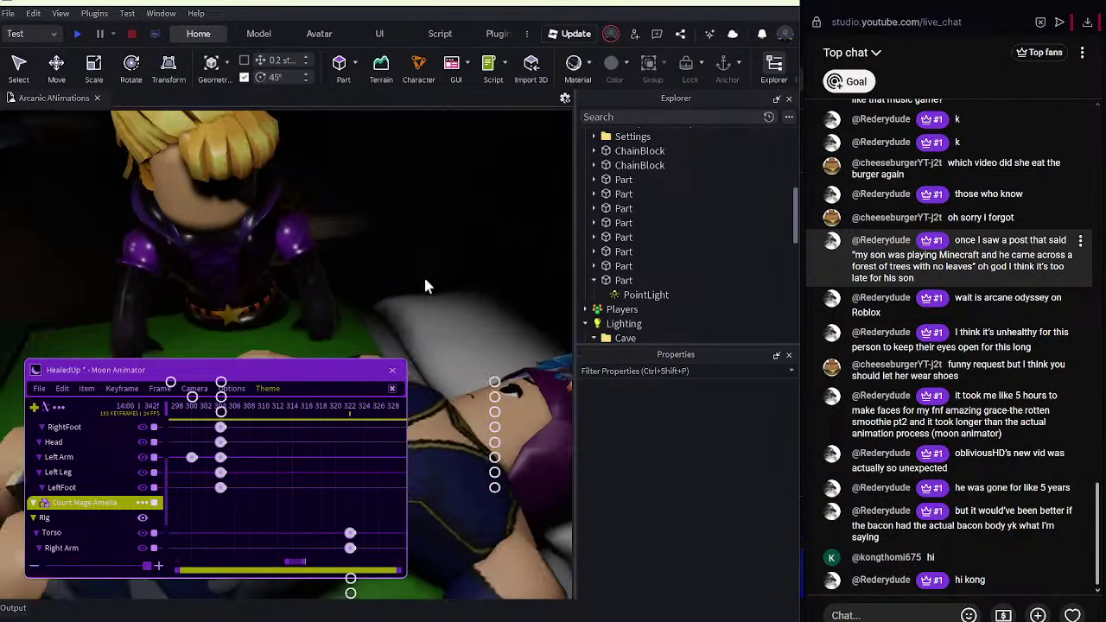
Rotate Court Mage Amelia's torso slightly at frame 342.
drag(361, 418, 330, 415)
click(215, 324)
scroll(214, 324, down, 3)
right_drag(215, 323, 213, 294)
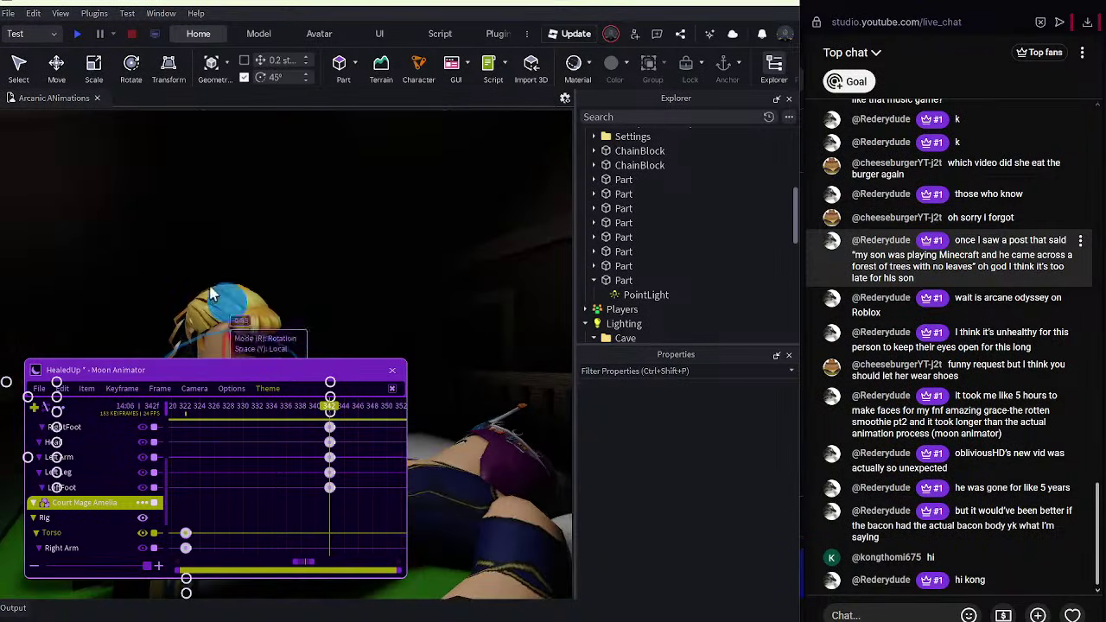
click(211, 293)
scroll(216, 298, up, 2)
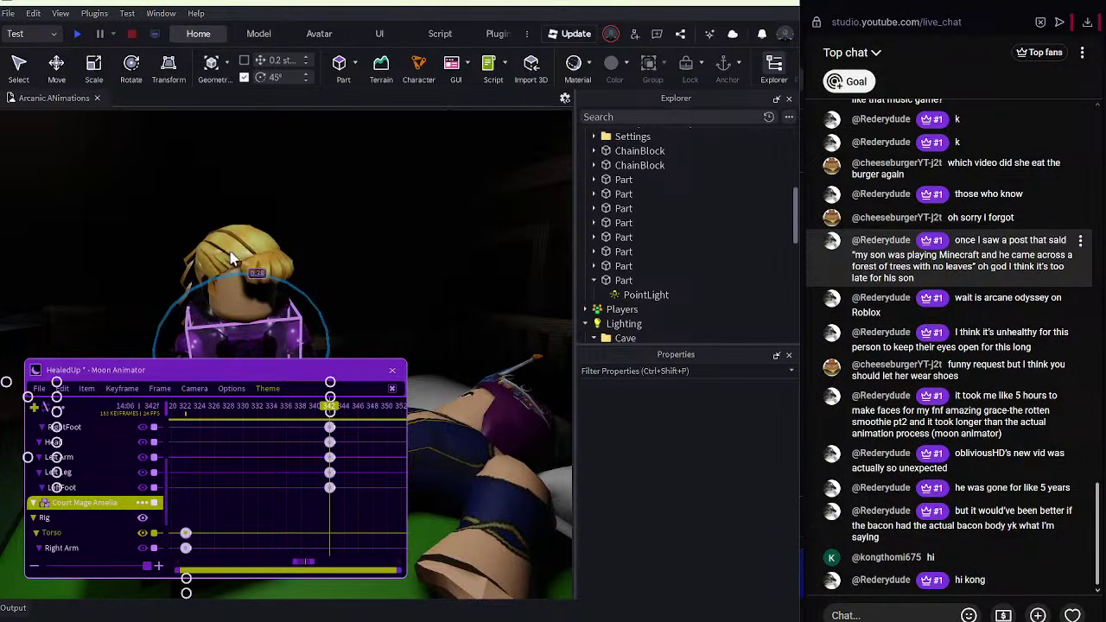
scroll(240, 318, up, 2)
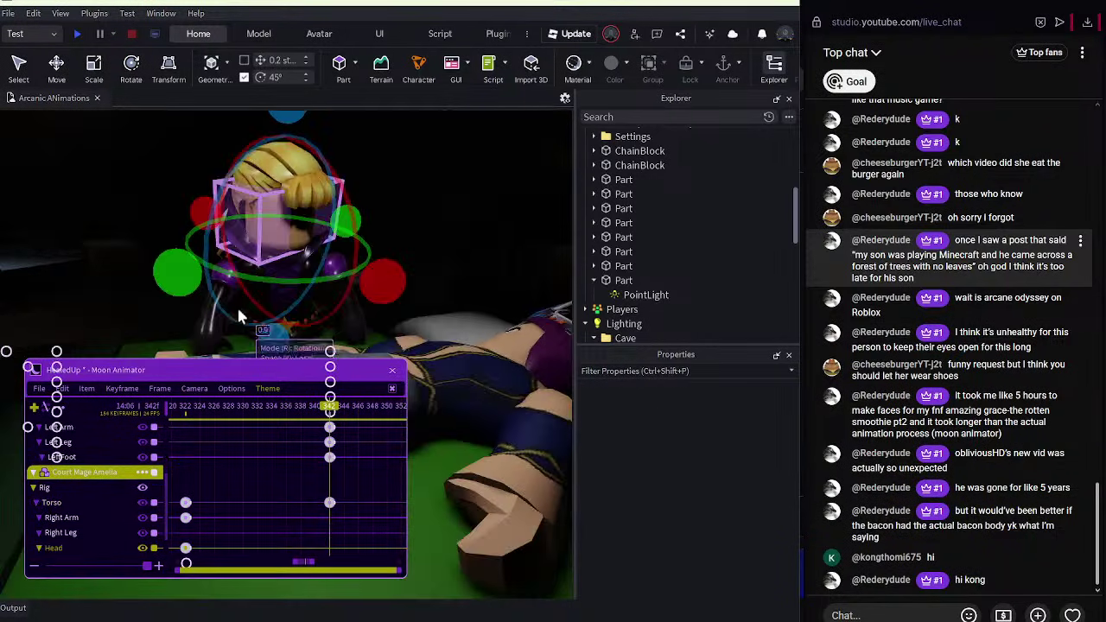
Rotate Court Mage Amelia's head at frame 342, add keyframes for her whole rig, and play back the motion.
drag(271, 334, 268, 336)
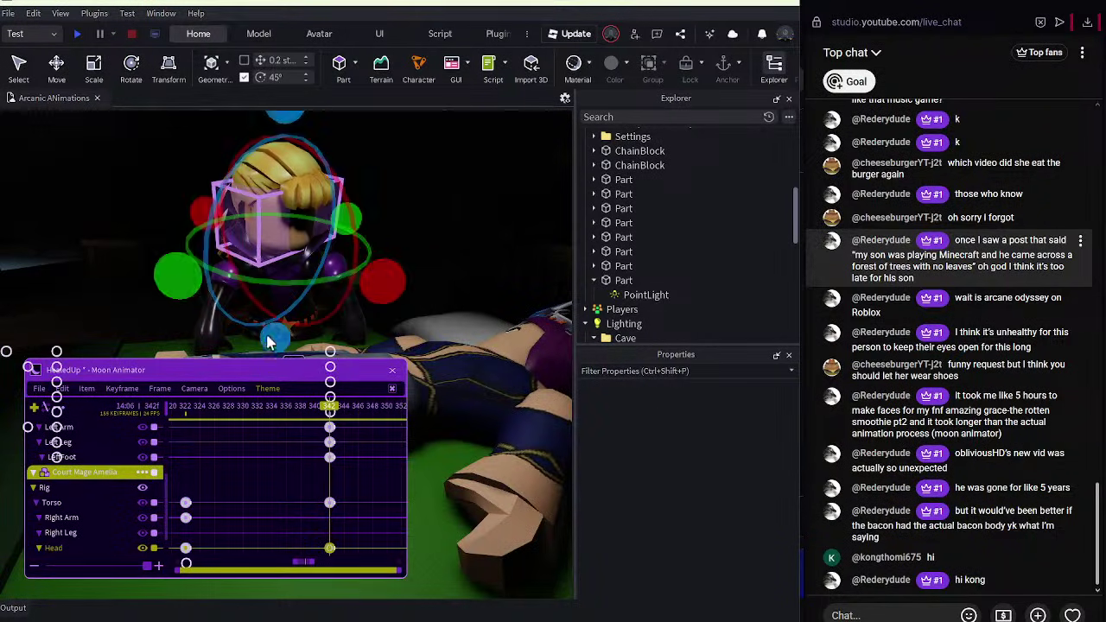
drag(346, 220, 350, 221)
click(124, 497)
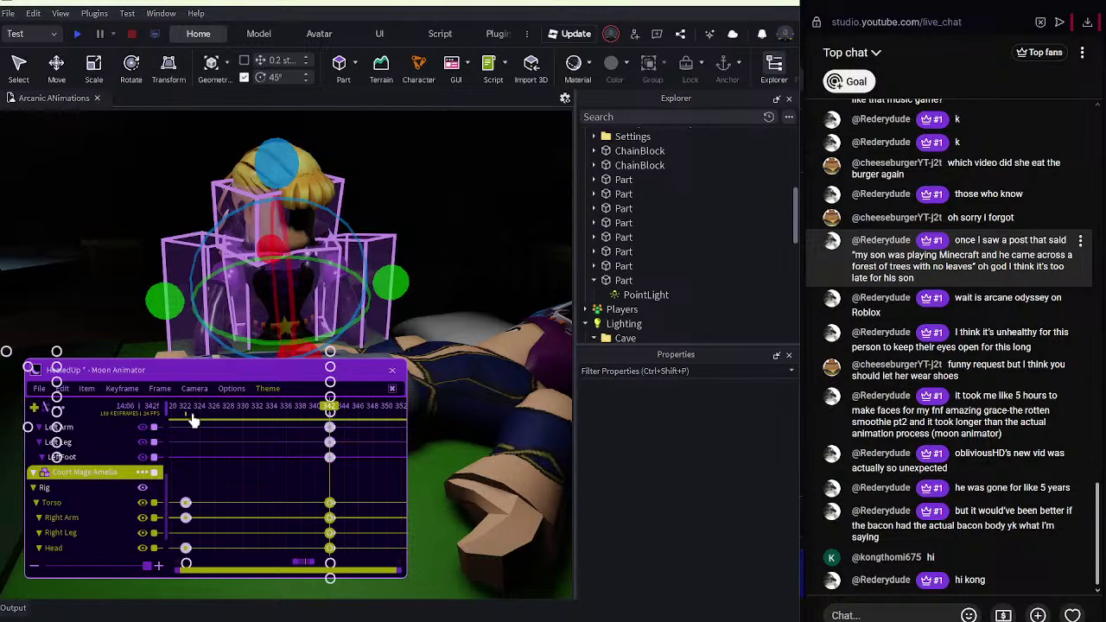
drag(194, 417, 130, 413)
key(space)
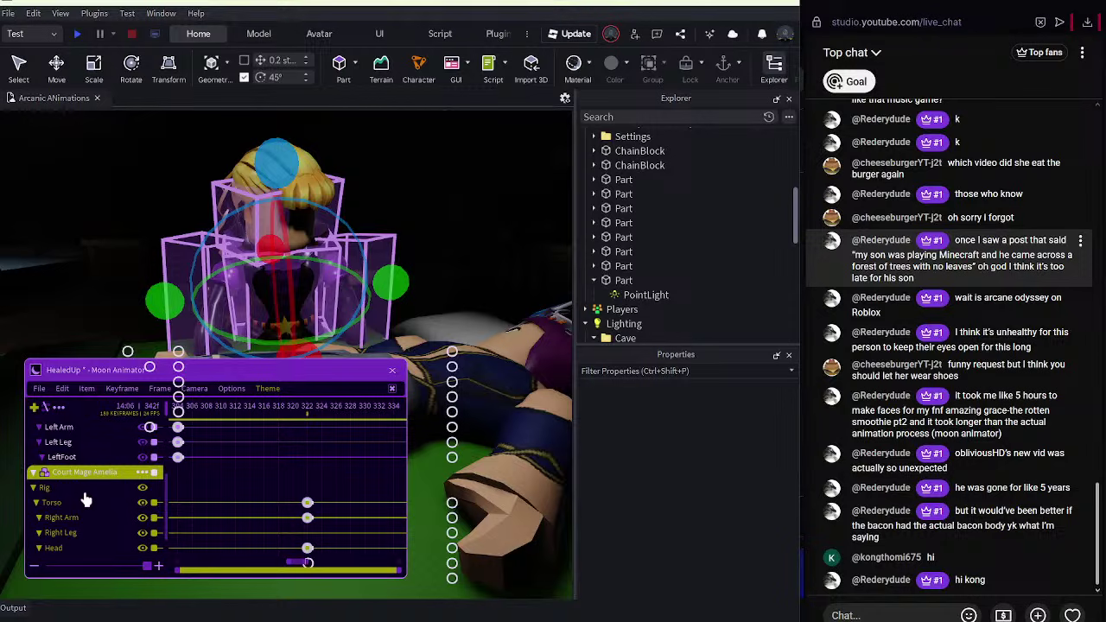
Move the frame 342 keyframes of Princess Selene and Court Mage Amelia to frame 356 and play back the animation.
scroll(85, 499, up, 2)
click(78, 427)
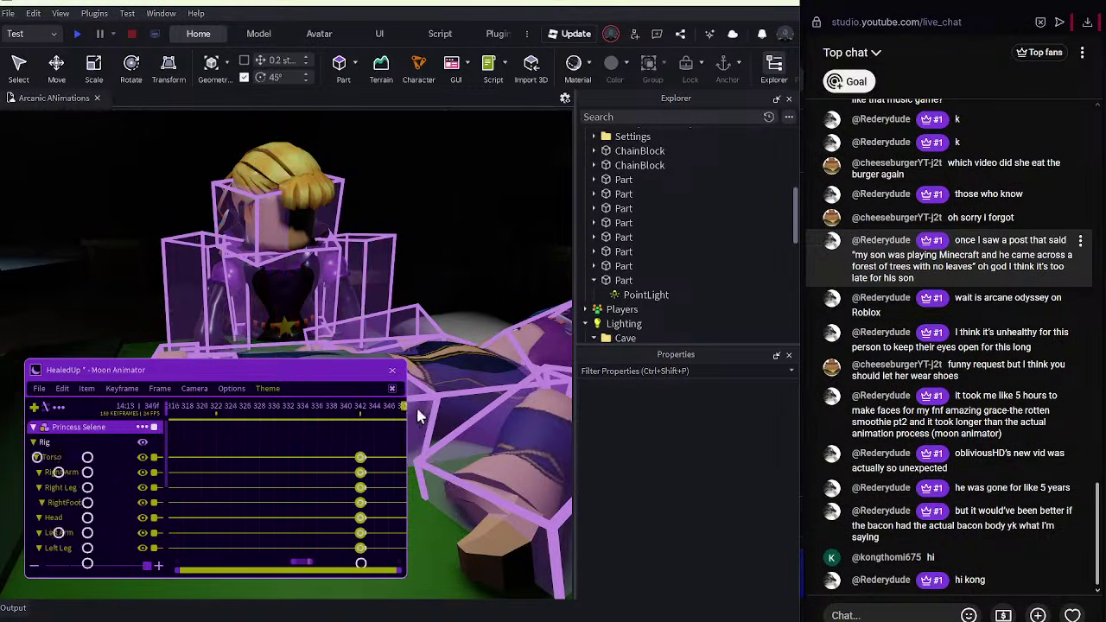
drag(418, 417, 418, 417)
drag(338, 456, 367, 463)
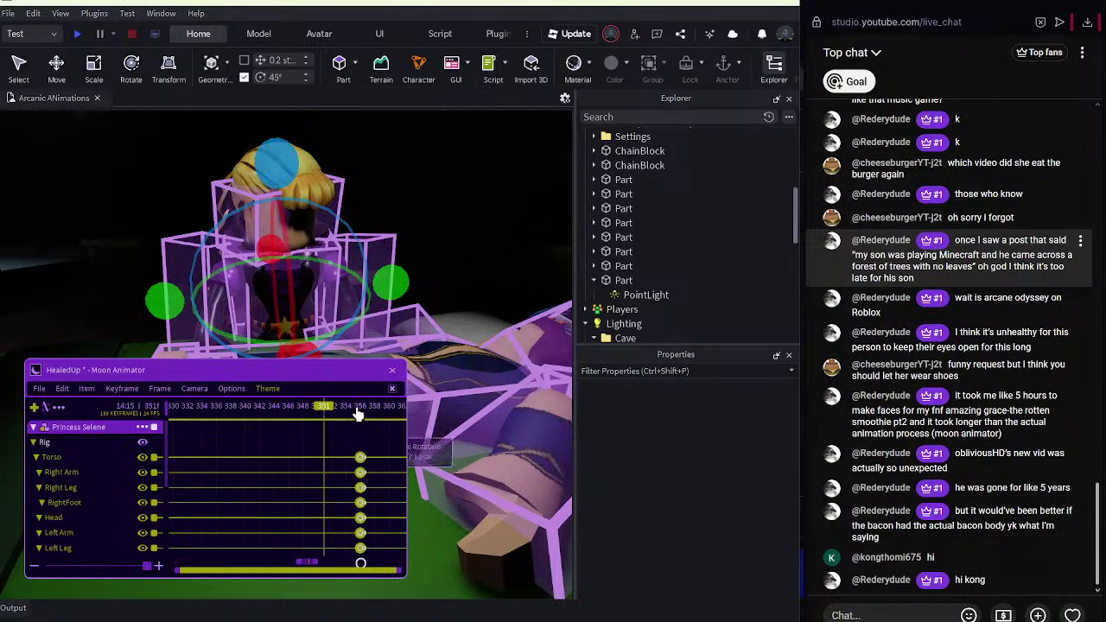
drag(357, 411, 211, 424)
key(space)
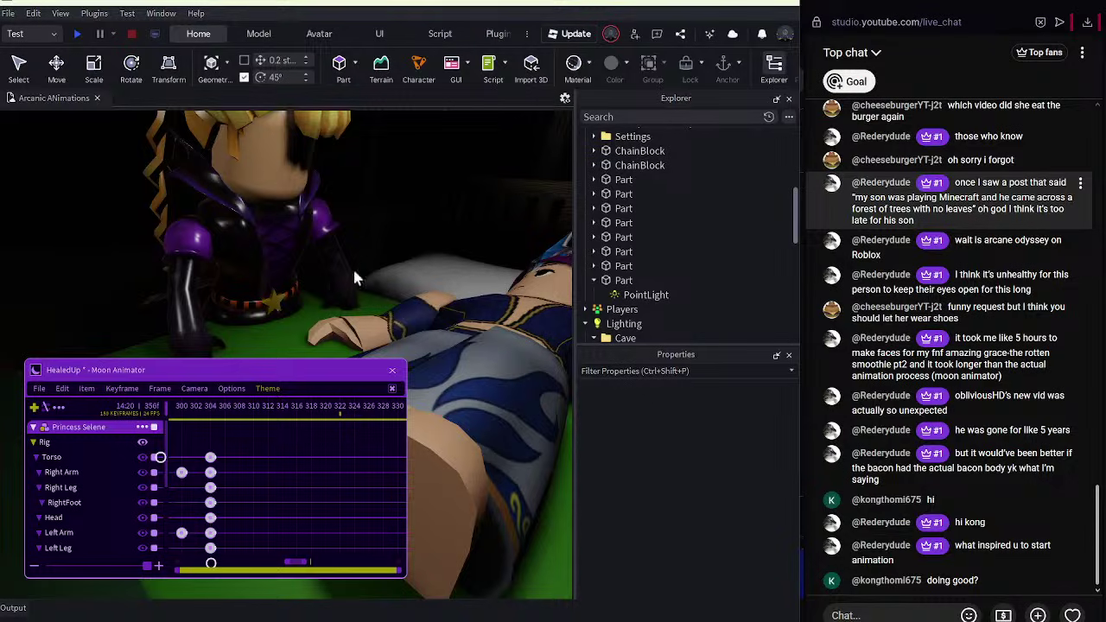
Scrub the animation to frame 316 and examine Court Mage Amelia's head up close.
drag(217, 405, 250, 531)
drag(212, 420, 318, 467)
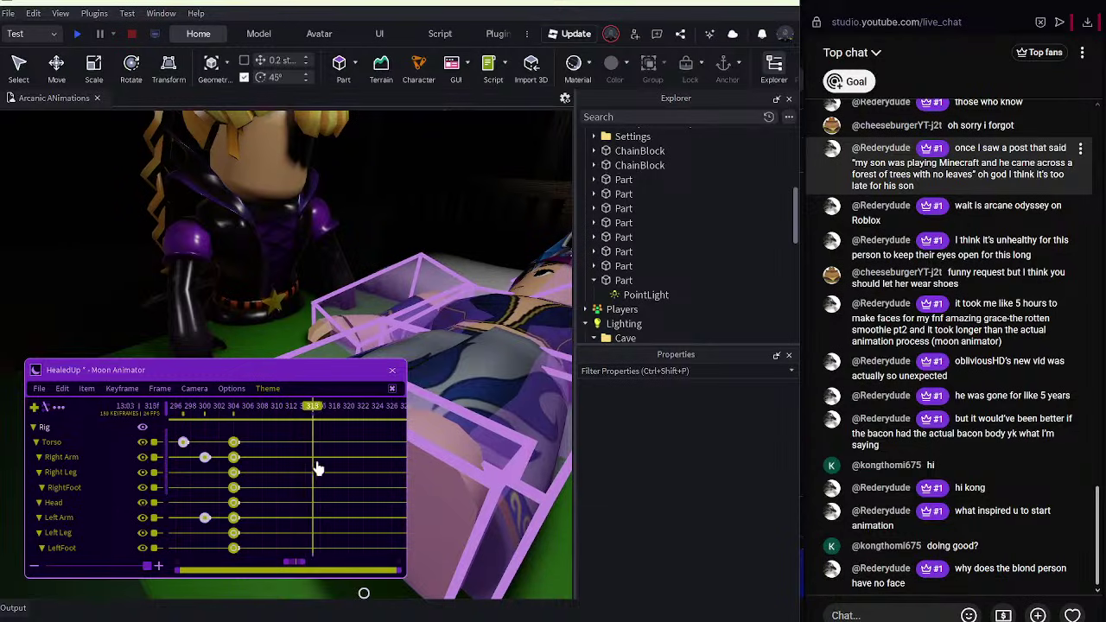
scroll(477, 439, down, 2)
click(534, 422)
right_drag(492, 461, 491, 464)
click(492, 461)
key(w)
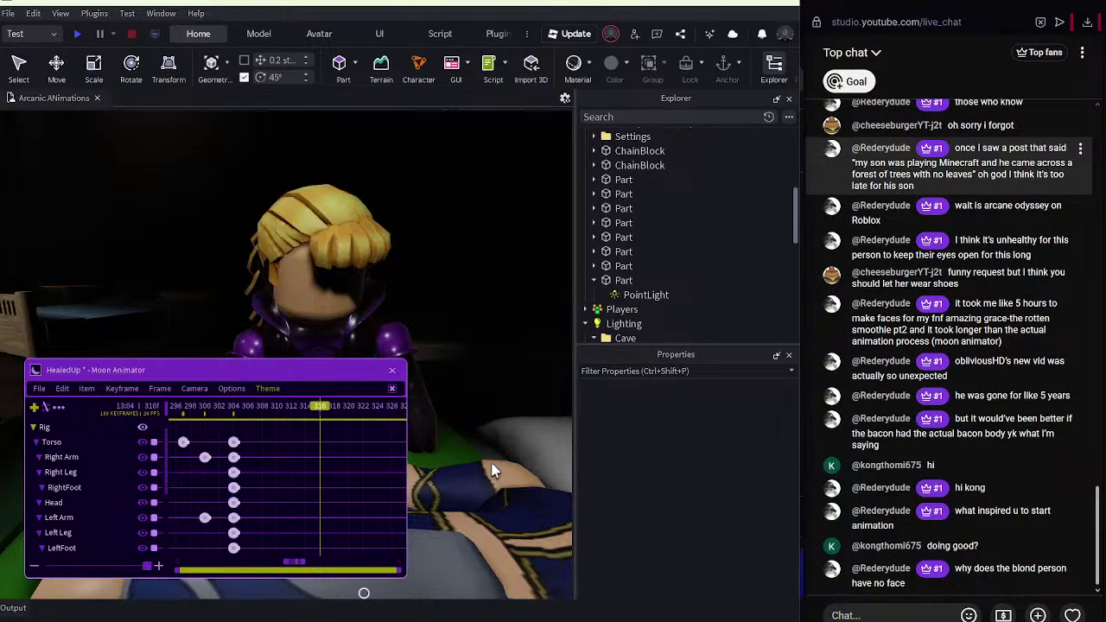
Save the HealedUp animation in Moon Animator.
scroll(492, 464, up, 1)
scroll(491, 464, down, 1)
scroll(492, 464, up, 1)
scroll(491, 465, down, 1)
click(39, 388)
click(55, 405)
click(8, 13)
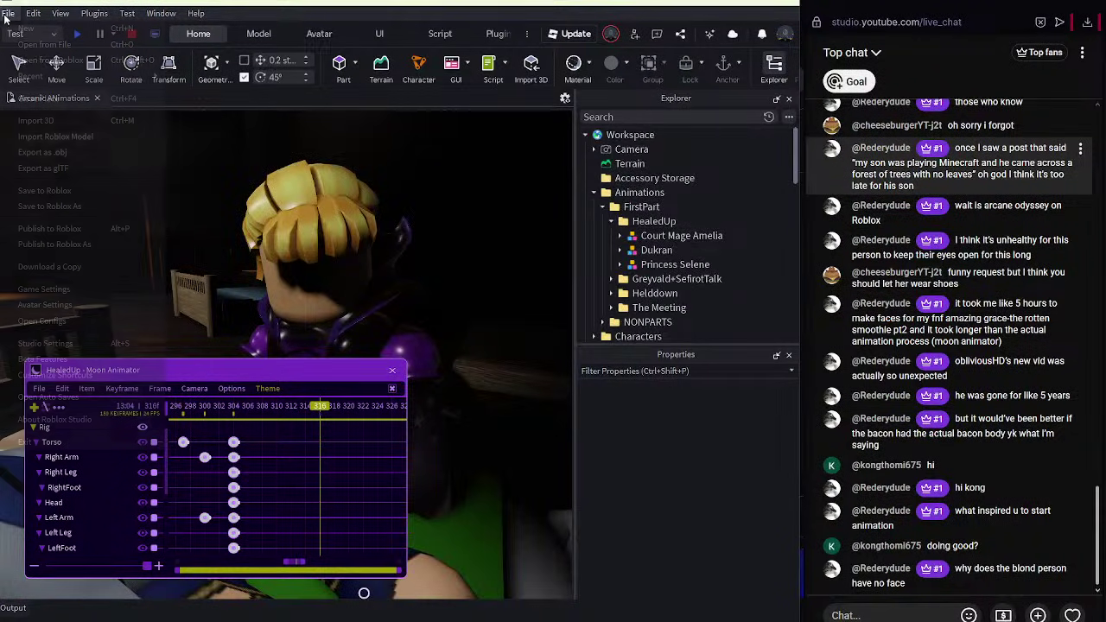
click(39, 44)
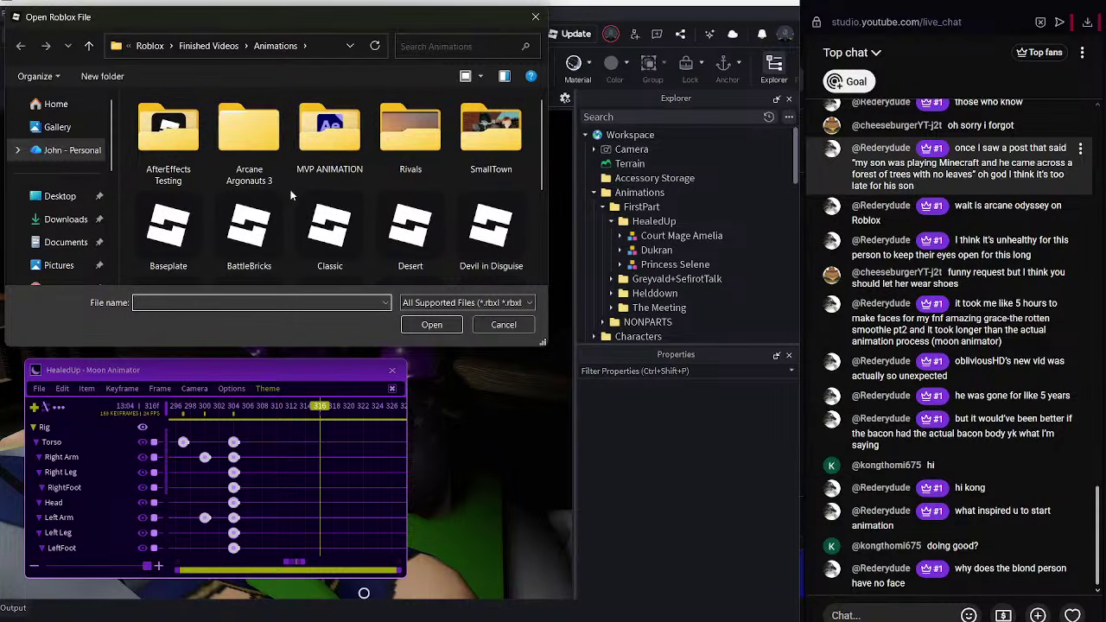
scroll(290, 195, down, 2)
scroll(396, 171, up, 1)
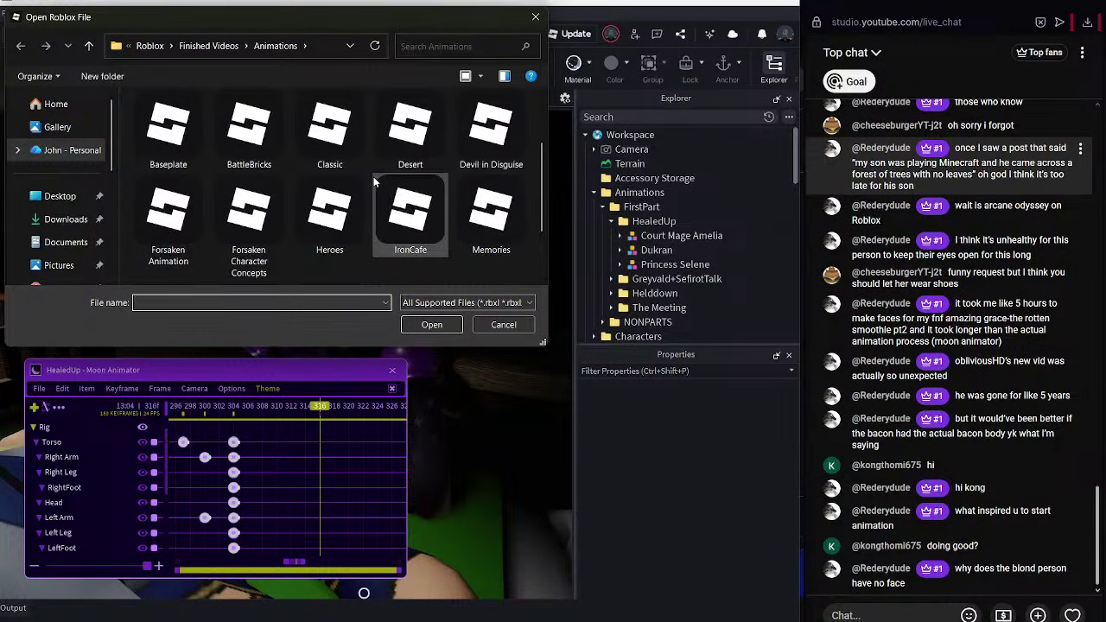
scroll(373, 176, up, 1)
click(504, 324)
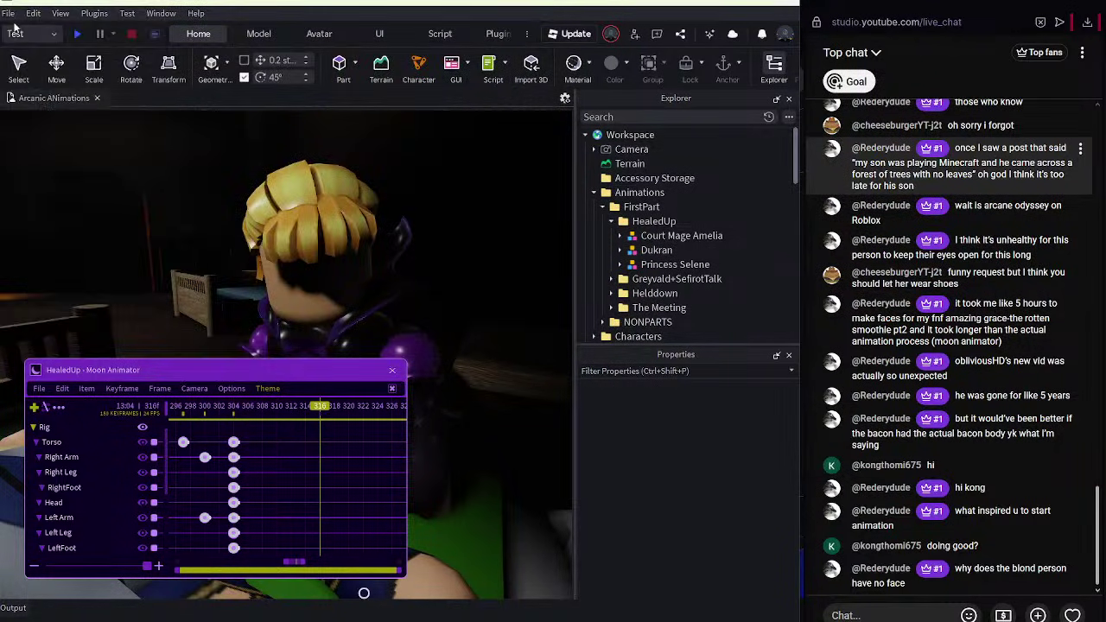
Open the recent place Nostaglia and switch to its window.
click(8, 13)
mouse_move(138, 76)
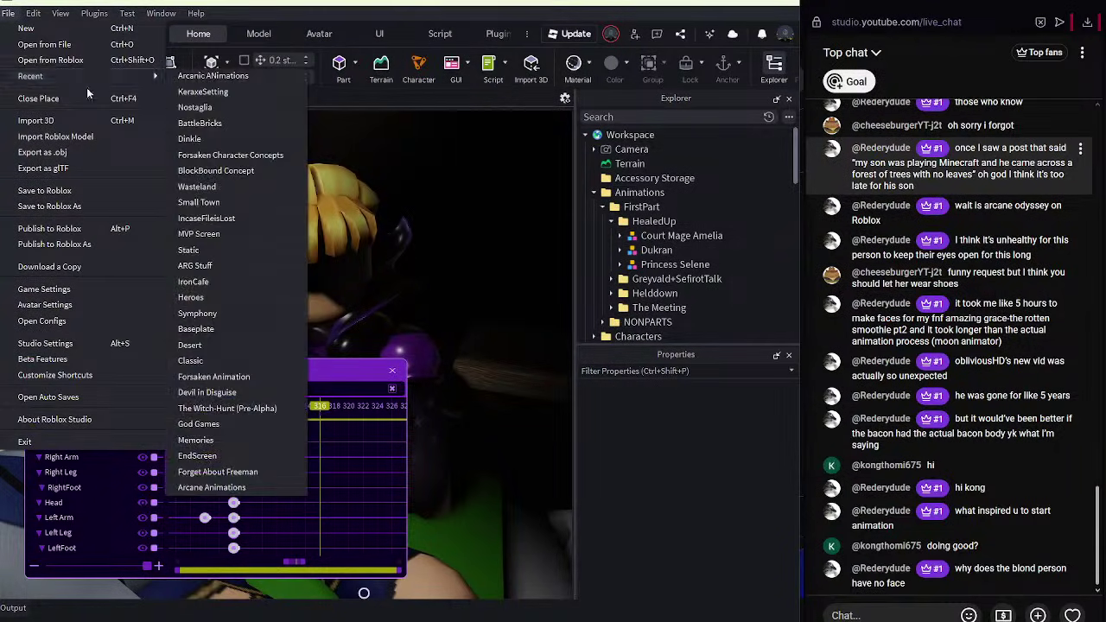
click(239, 111)
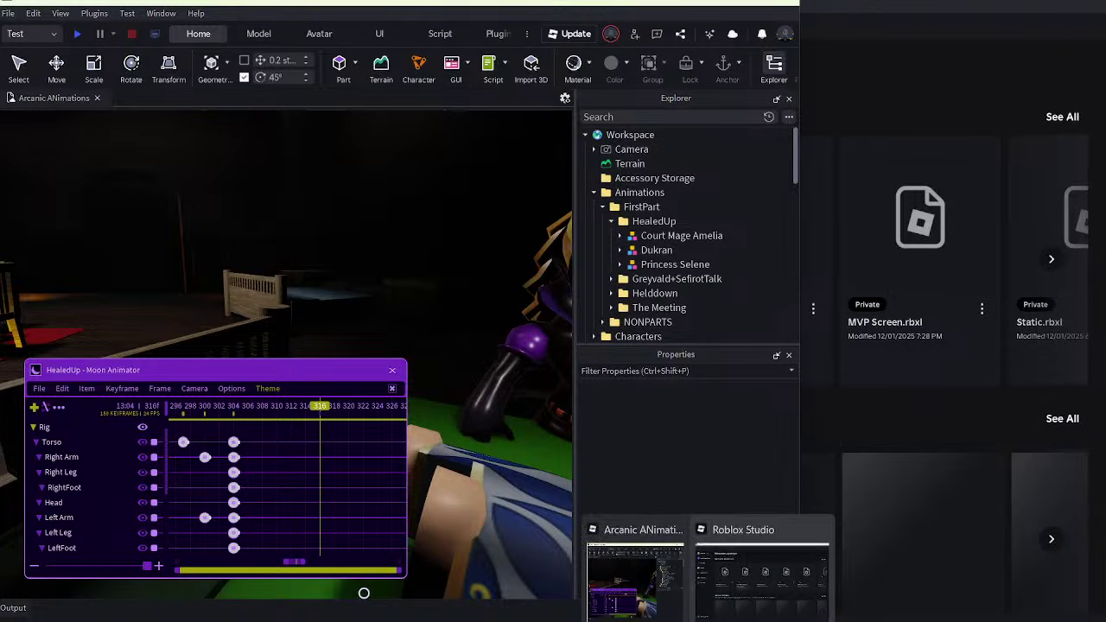
key(alt+Tab)
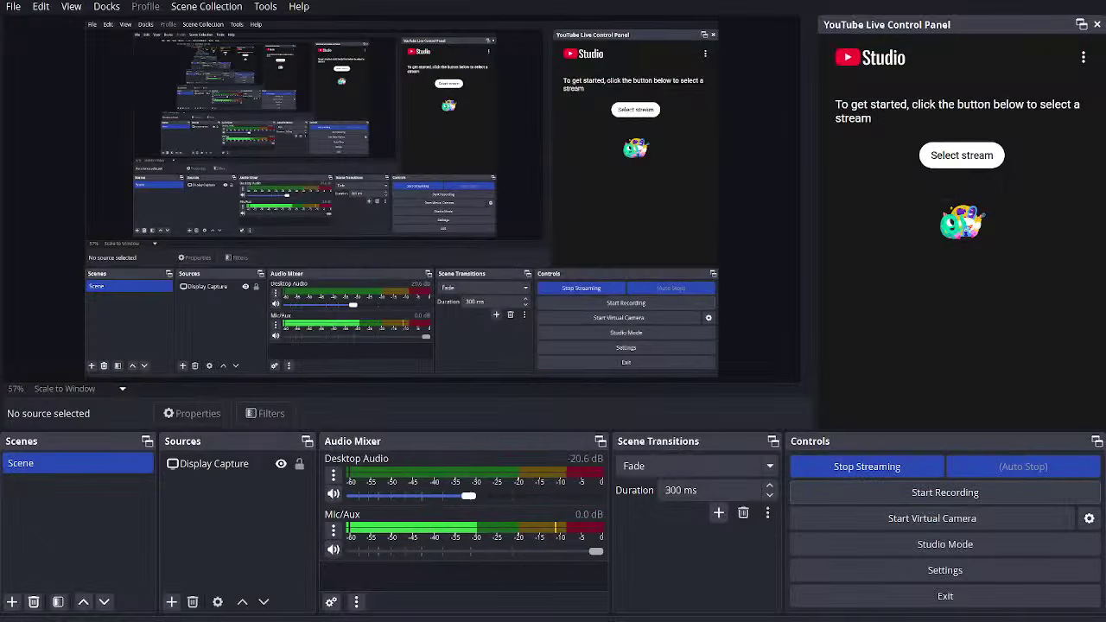
key(alt+Tab)
key(alt+Tab)
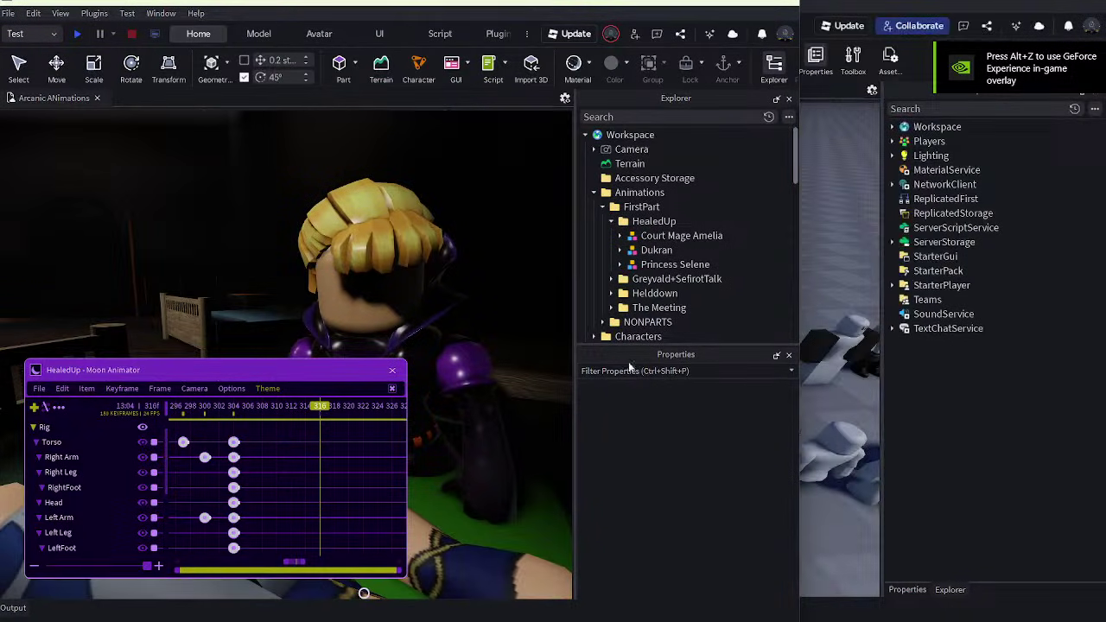
click(850, 363)
Look over the Starter Pack's Face heads and select the lower-row one with the worried expression.
click(594, 292)
key(w)
key(d)
key(w)
right_drag(590, 287, 593, 288)
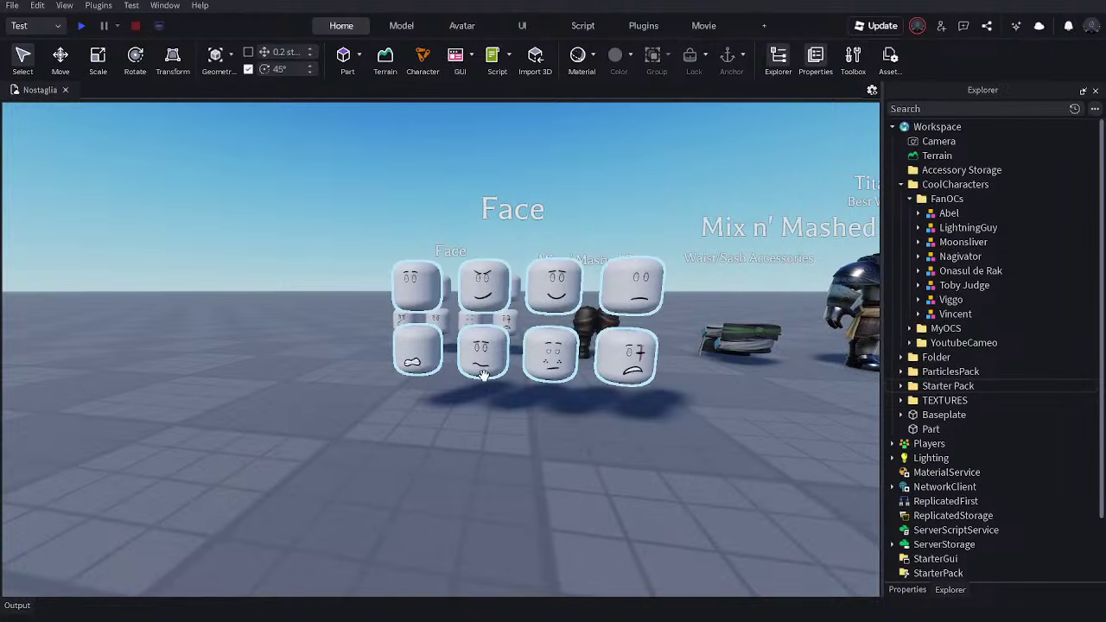
click(481, 372)
click(564, 450)
click(491, 379)
key(w)
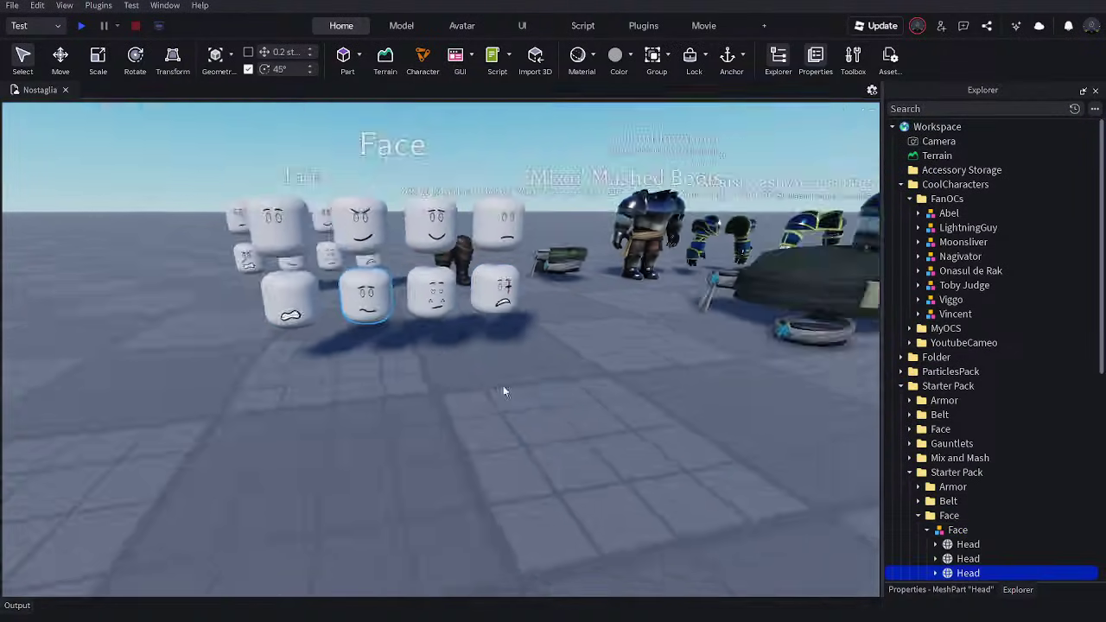
alt+click(340, 306)
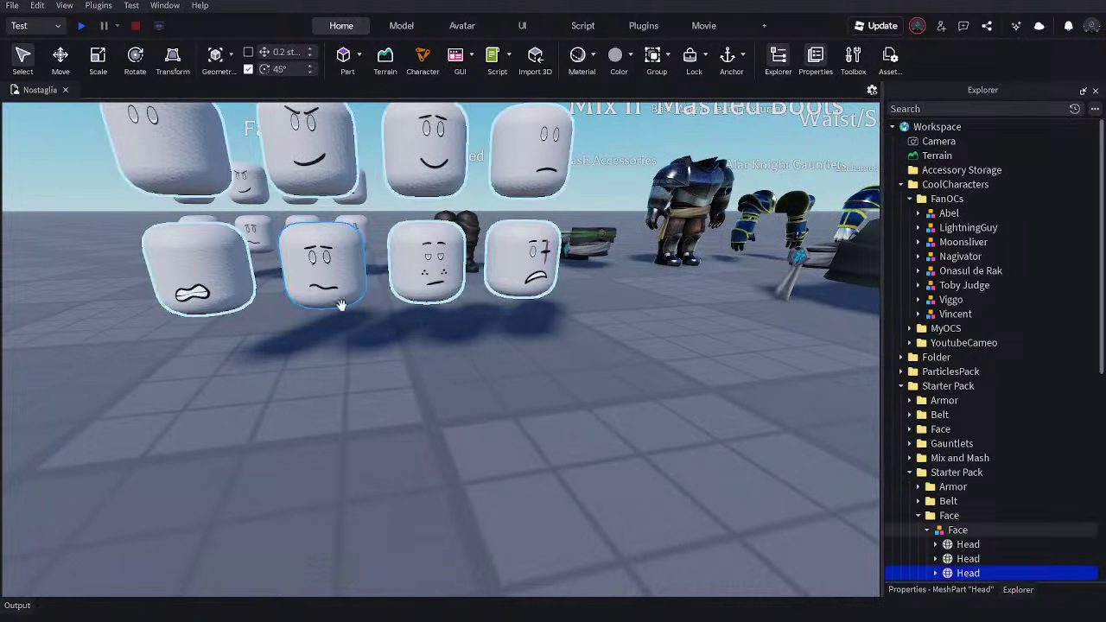
Copy the FakeHead part of the orange-haired character in the YoutubeCameo folder.
drag(533, 375, 493, 395)
right_drag(452, 401, 452, 402)
key(w)
key(s)
right_drag(579, 371, 576, 373)
key(w)
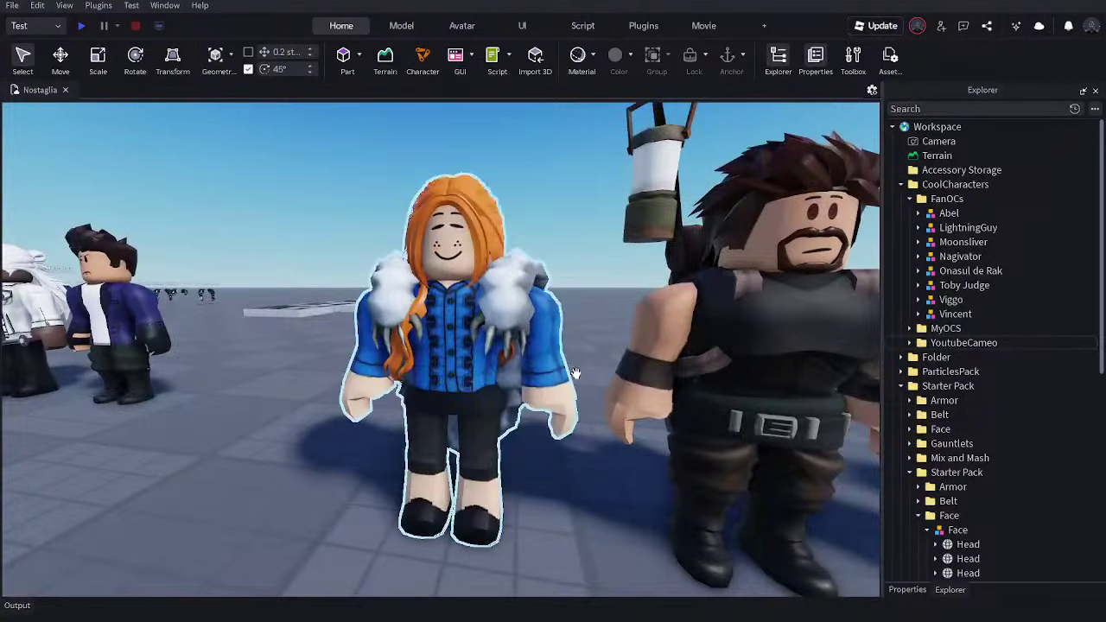
alt+click(459, 259)
click(928, 516)
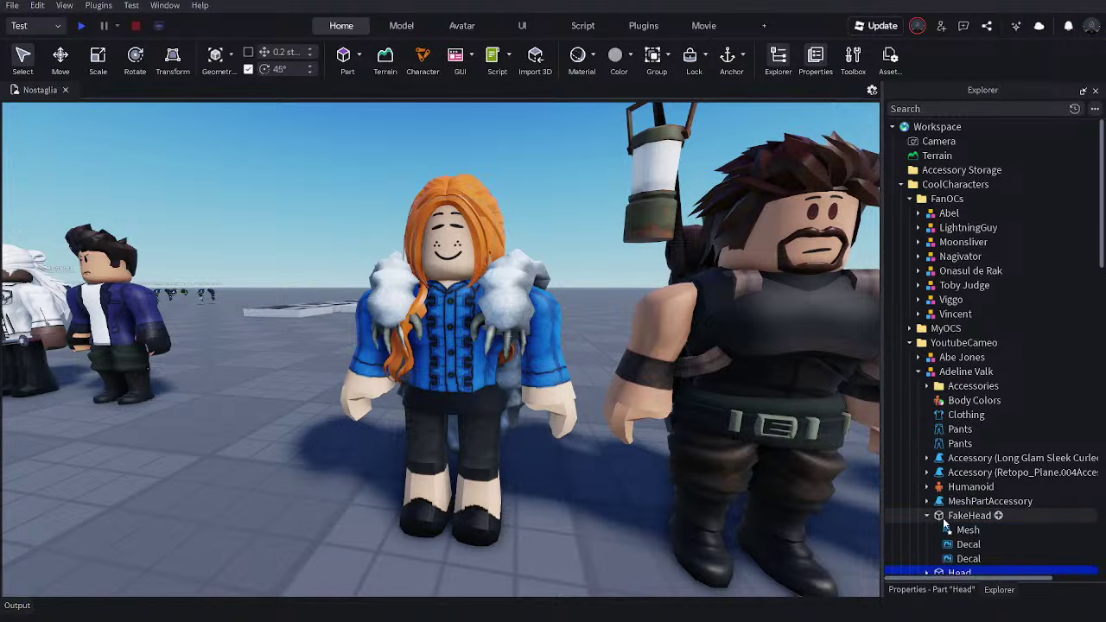
click(944, 520)
Paste the FakeHead onto the open baseplate away from the Face heads.
right_drag(542, 371, 549, 424)
key(w)
key(w)
click(558, 388)
key(ctrl+v)
click(600, 407)
key(w)
drag(499, 326, 520, 348)
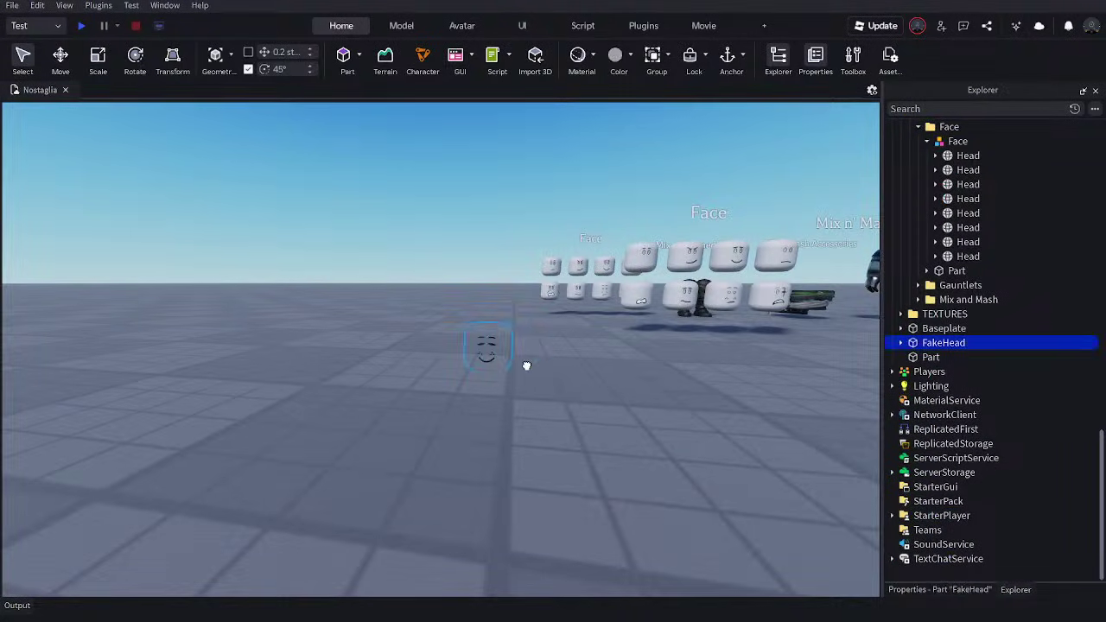
click(527, 365)
Copy the worried-looking Head from the Starter Pack's Face group.
right_drag(652, 417, 652, 418)
key(w)
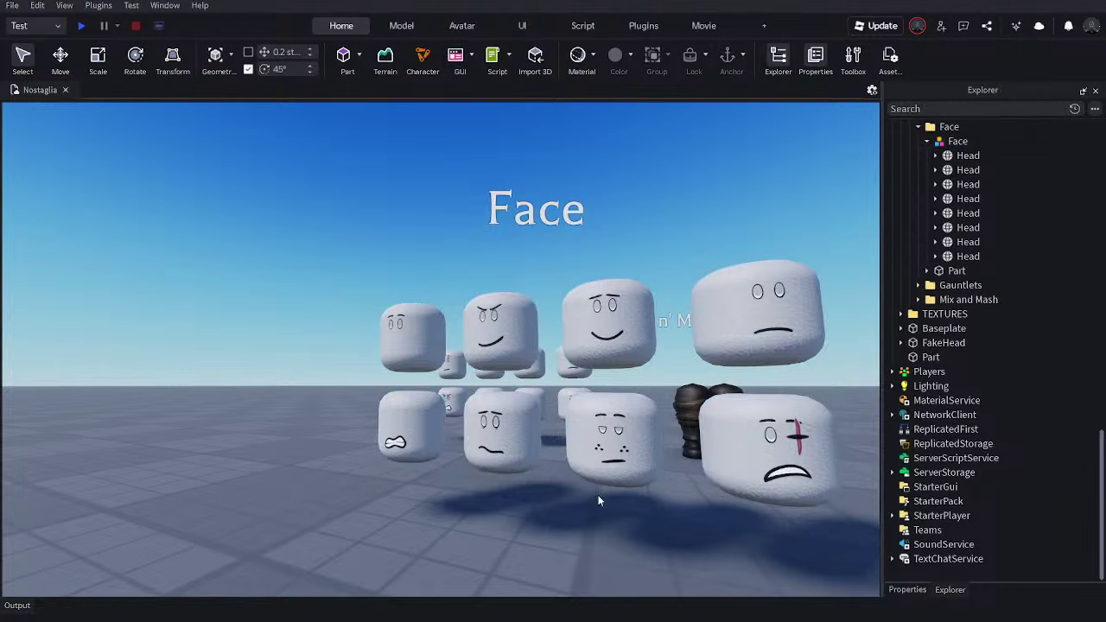
right_drag(598, 495, 598, 495)
key(s)
alt+click(476, 414)
right_drag(797, 367, 797, 366)
key(s)
click(937, 186)
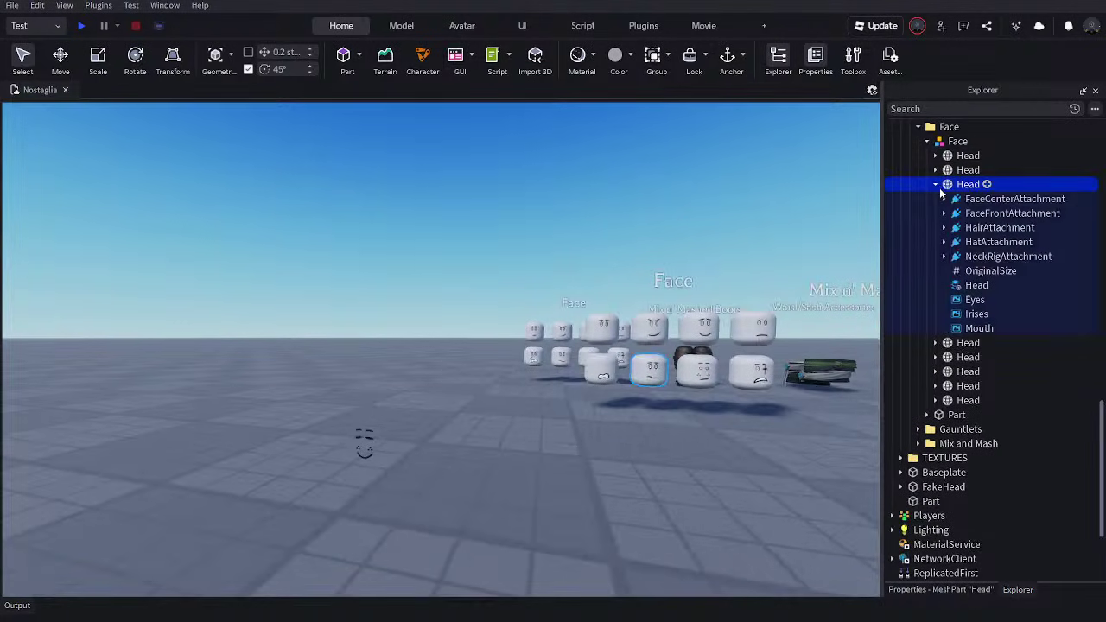
Paste the worried-looking Head beside the FakeHead and copy both of them together.
click(689, 414)
right_drag(686, 436, 686, 437)
key(ctrl+v)
click(639, 431)
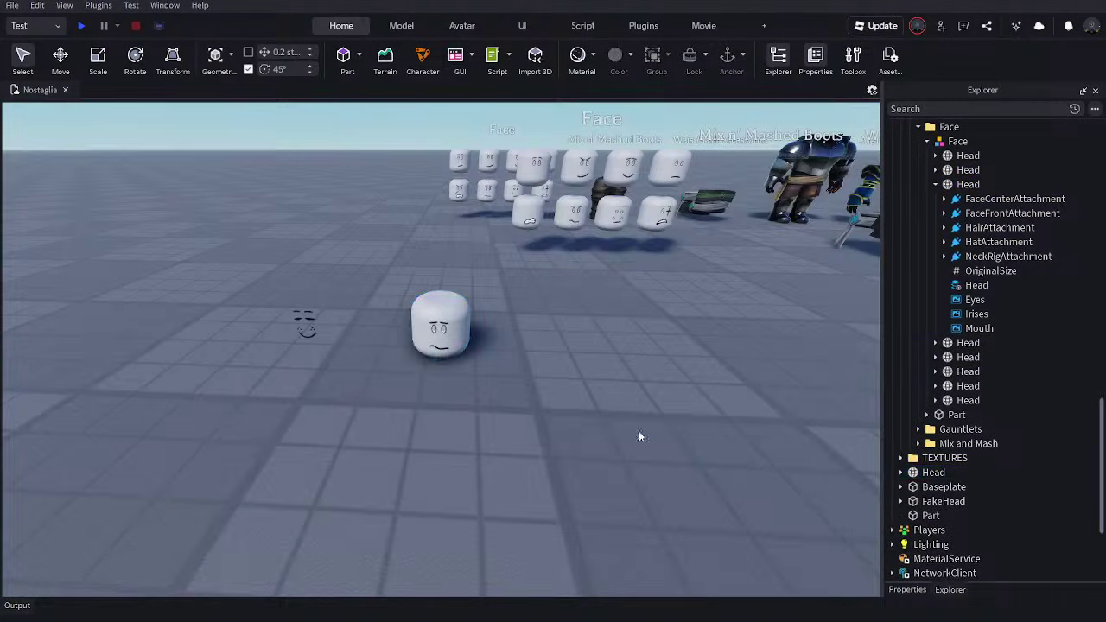
drag(520, 440, 248, 339)
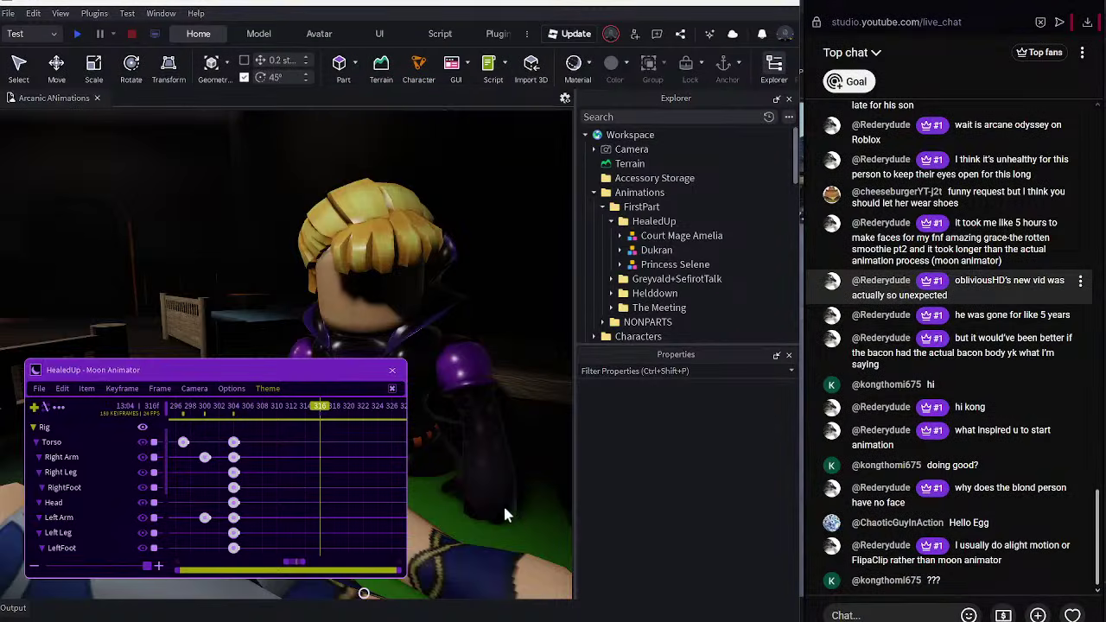
Switch back to the Arcanic ANimations place and paste the Head and FakeHead into the scene.
key(s)
right_drag(500, 503, 499, 503)
right_drag(551, 408, 552, 408)
right_click(552, 408)
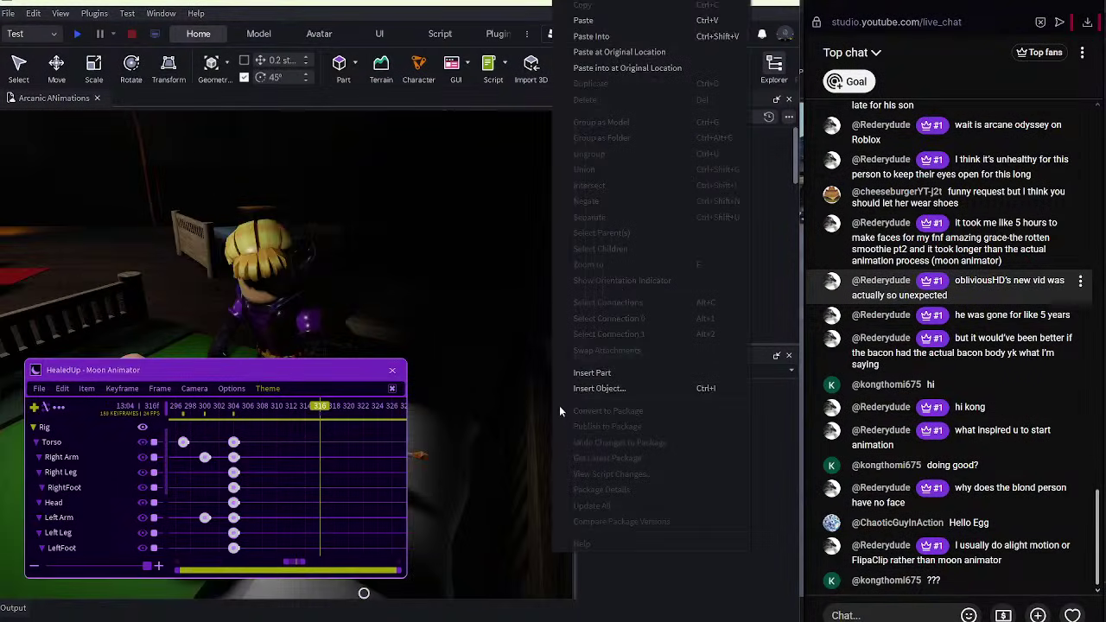
click(551, 392)
right_drag(511, 374, 466, 348)
key(ctrl+v)
Move the pasted heads onto the bed near Princess Selene's feet.
click(283, 226)
right_drag(284, 227, 283, 226)
click(431, 281)
right_drag(438, 333, 437, 333)
mouse_move(437, 333)
mouse_down()
mouse_move(449, 307)
mouse_move(461, 313)
mouse_move(452, 316)
mouse_up()
right_drag(452, 317, 452, 317)
drag(452, 316, 256, 262)
Examine the FakeHead with the Rotate tool active, deselect it, and close the Moon Animator window.
click(309, 312)
scroll(311, 318, down, 3)
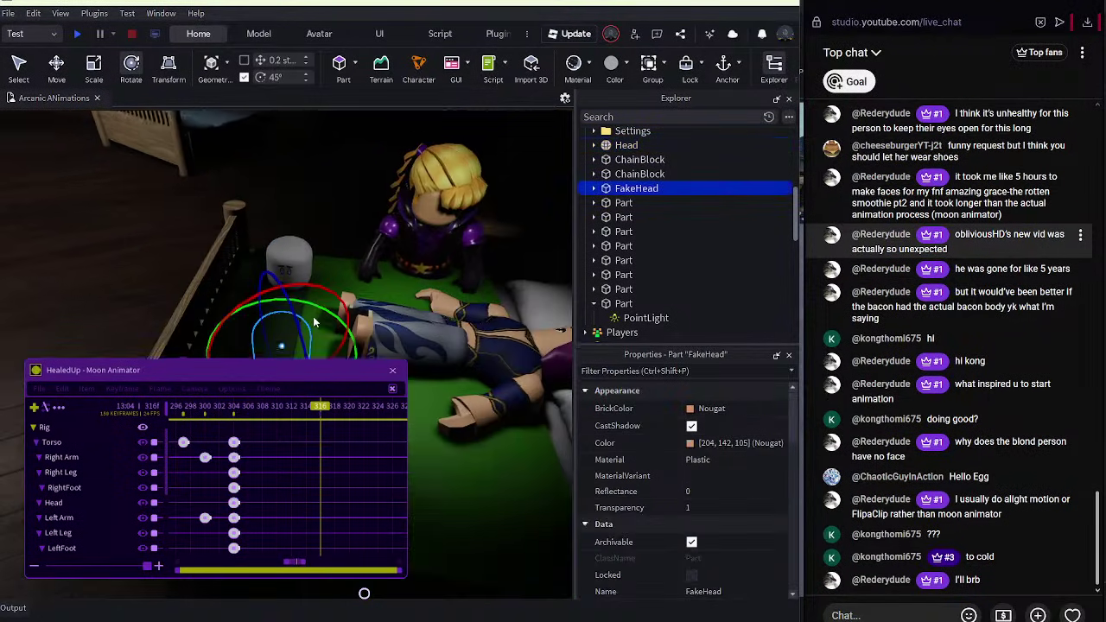
click(267, 186)
right_drag(279, 267, 290, 284)
click(289, 284)
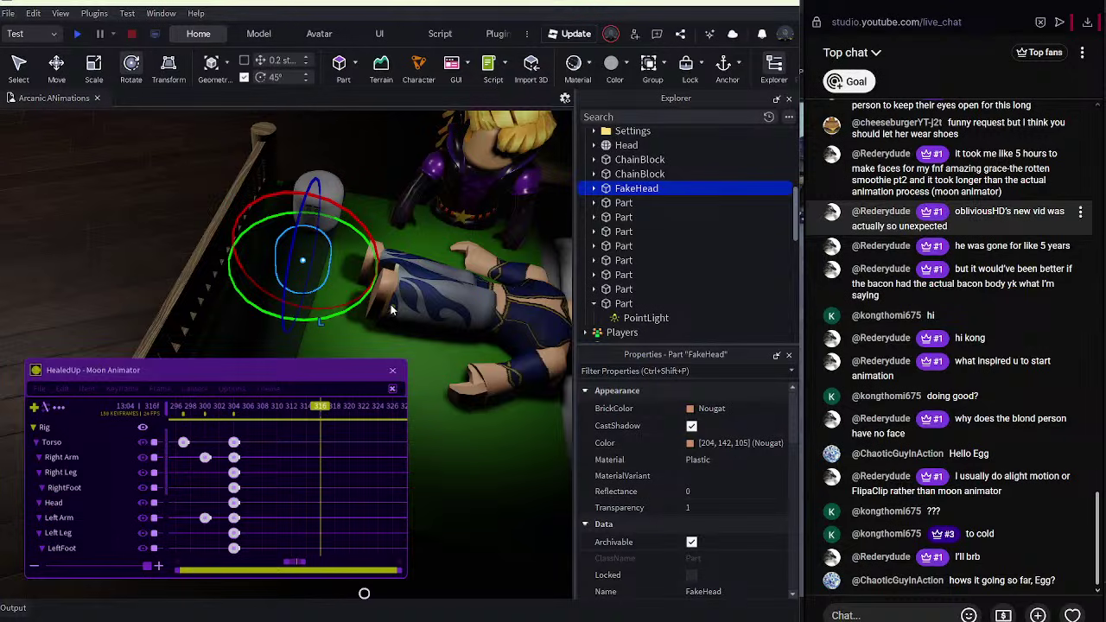
click(166, 326)
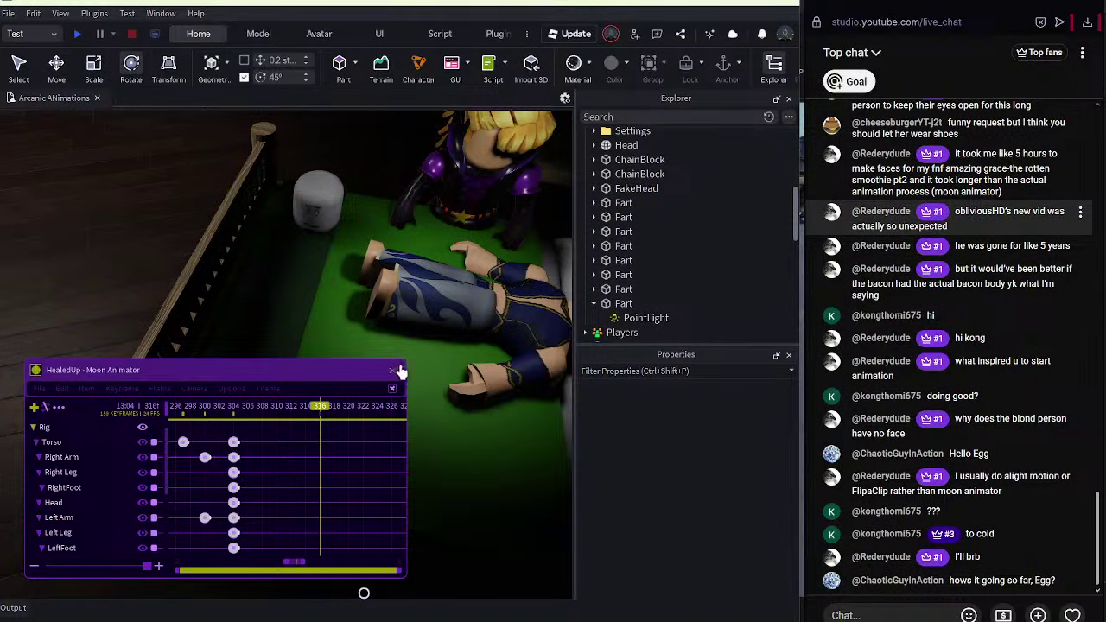
click(394, 371)
Inspect the Head and FakeHead on the bed from several sides and compare them with Court Mage Amelia's head.
scroll(342, 380, down, 3)
right_drag(343, 381, 338, 427)
scroll(338, 428, up, 3)
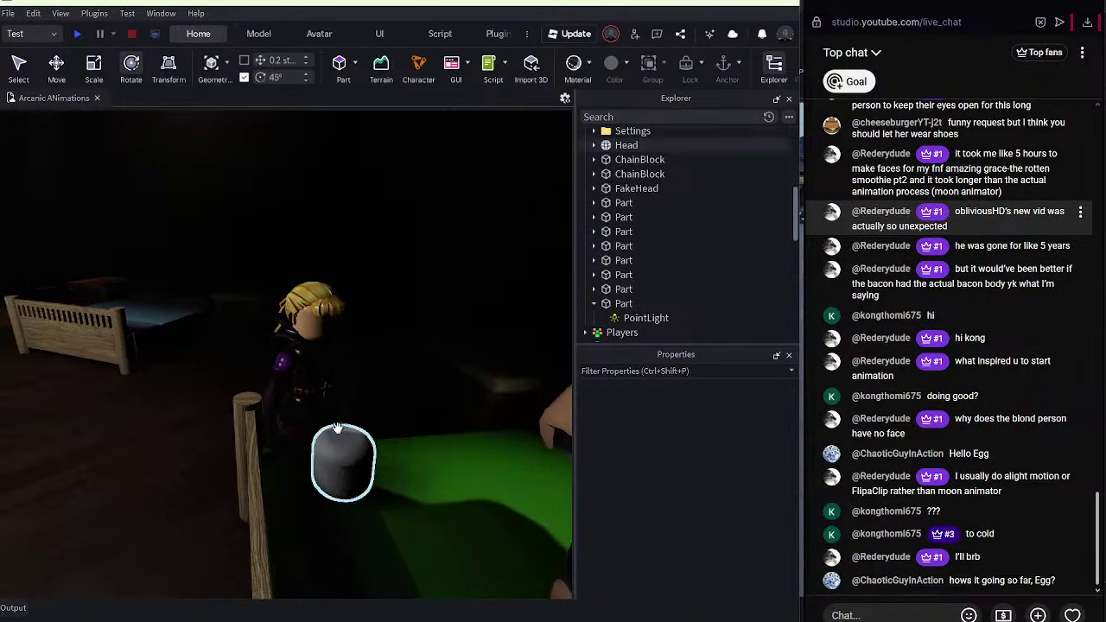
drag(338, 427, 371, 464)
right_drag(371, 464, 371, 464)
drag(371, 465, 369, 462)
right_drag(371, 464, 368, 463)
drag(368, 463, 365, 462)
right_drag(369, 462, 366, 462)
drag(366, 463, 280, 445)
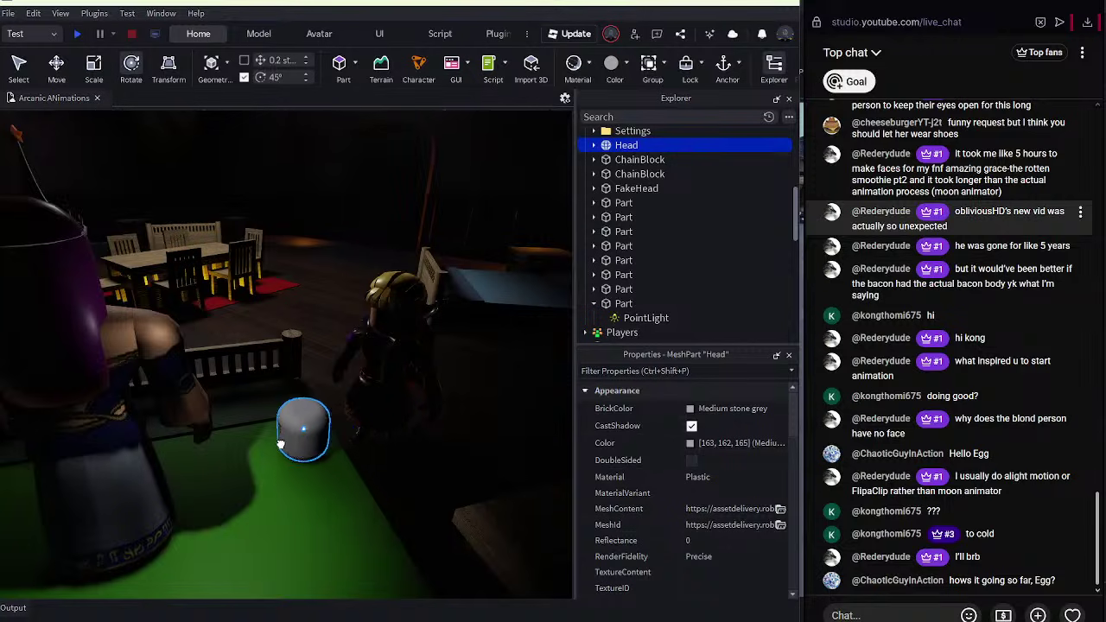
click(536, 472)
scroll(426, 322, up, 2)
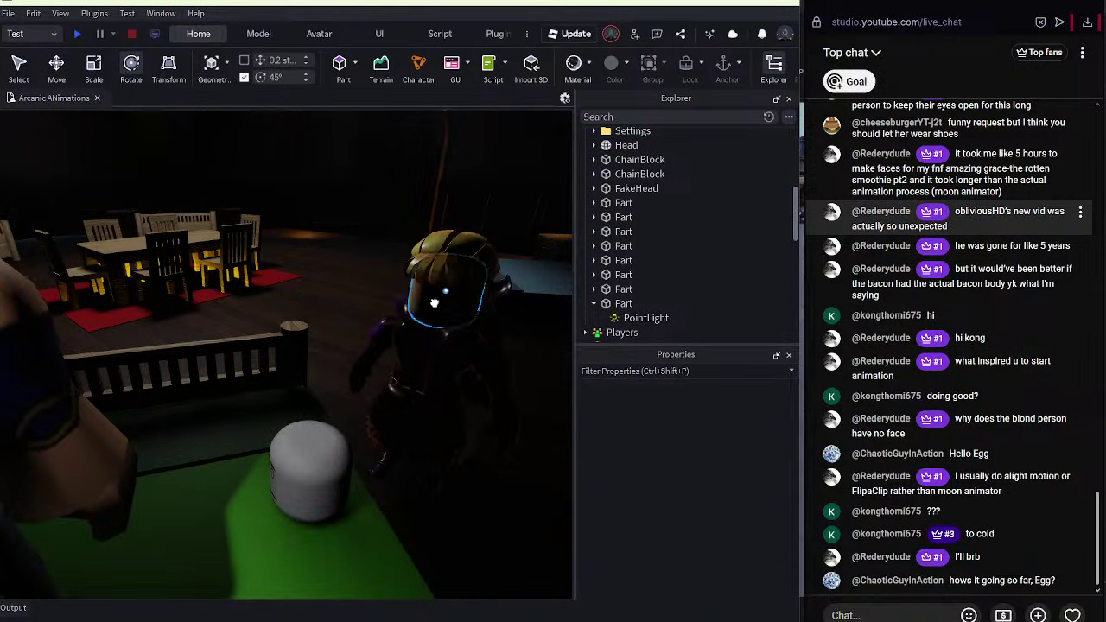
alt+click(434, 302)
scroll(435, 302, up, 4)
right_drag(402, 257, 321, 398)
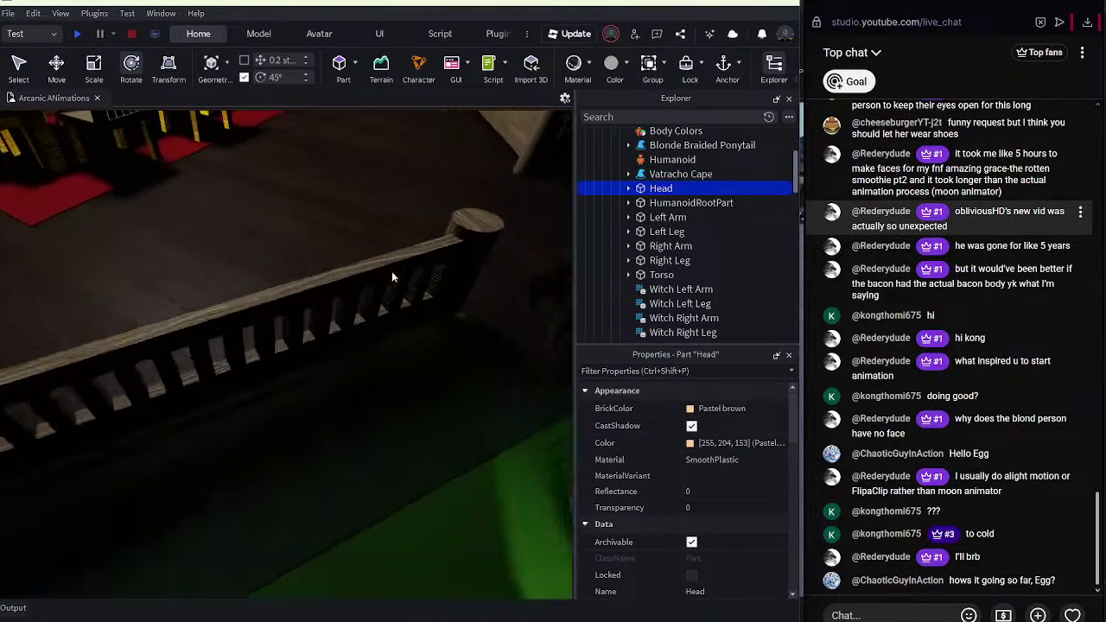
click(277, 419)
key(f)
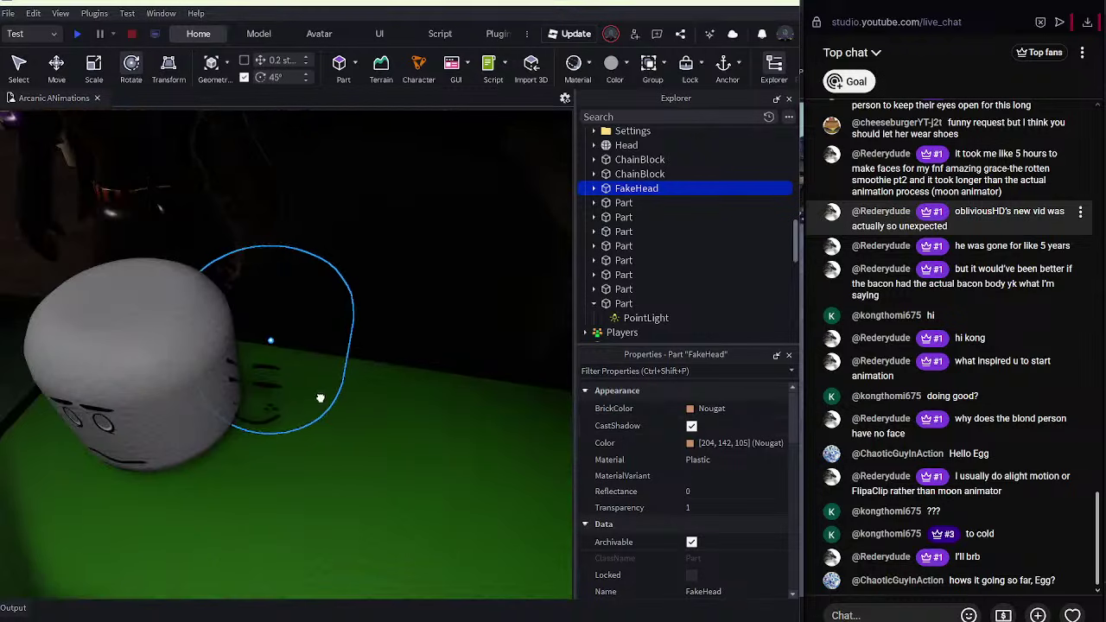
Duplicate Court Mage Amelia's Head and rename the copy FakeHead.
click(447, 306)
right_drag(447, 306, 580, 226)
scroll(499, 238, down, 3)
scroll(517, 260, down, 3)
alt+click(304, 319)
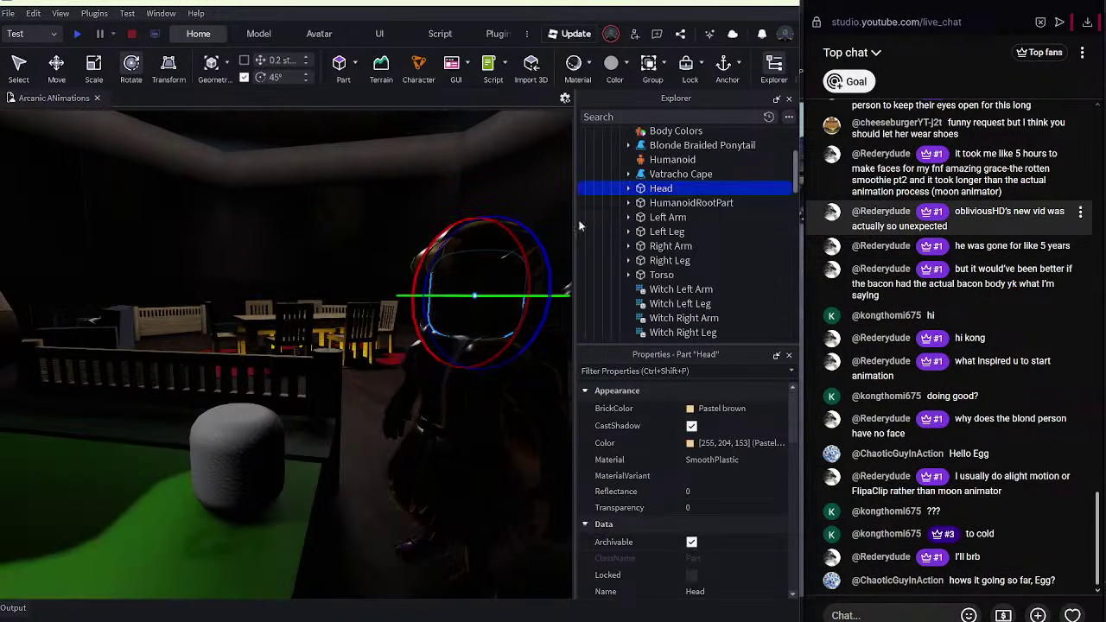
scroll(638, 200, up, 3)
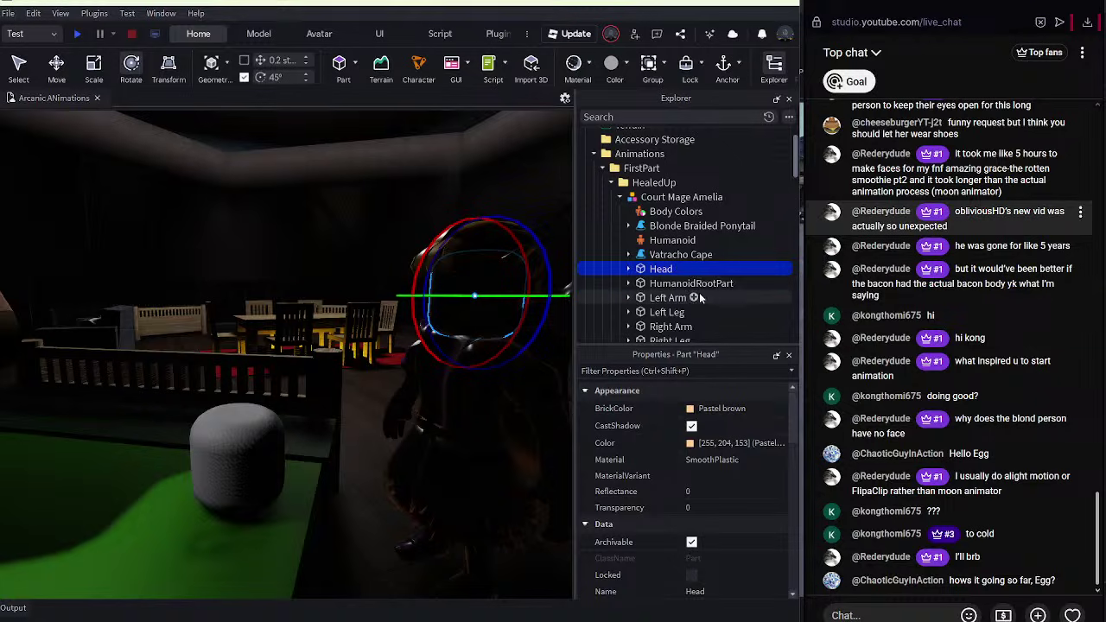
key(ctrl+d)
right_click(671, 281)
click(730, 383)
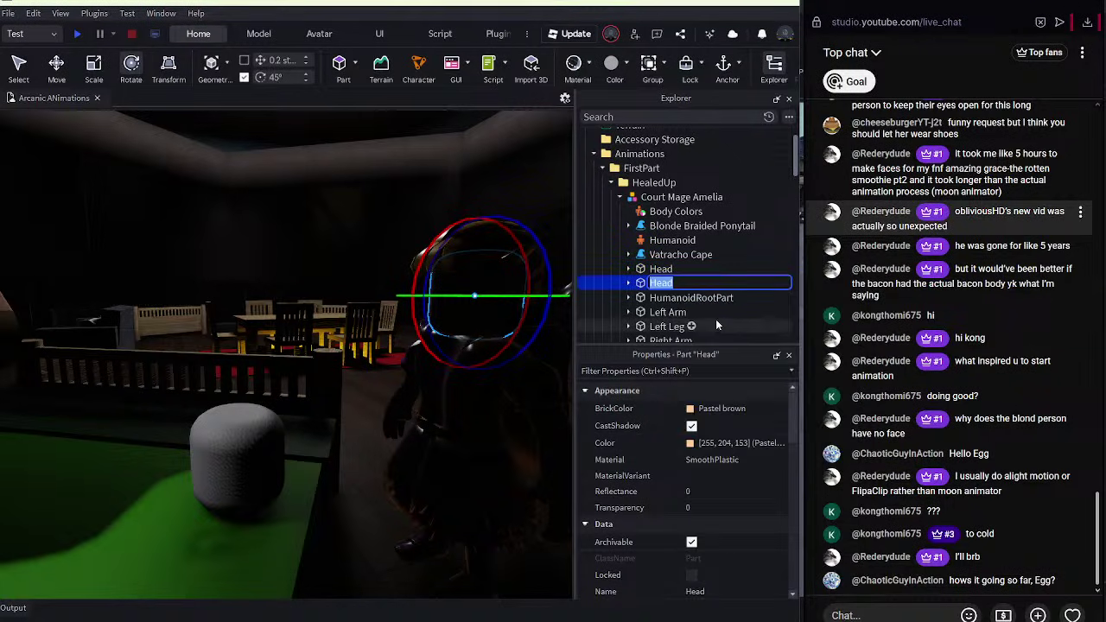
text(FakeHead)
key(Return)
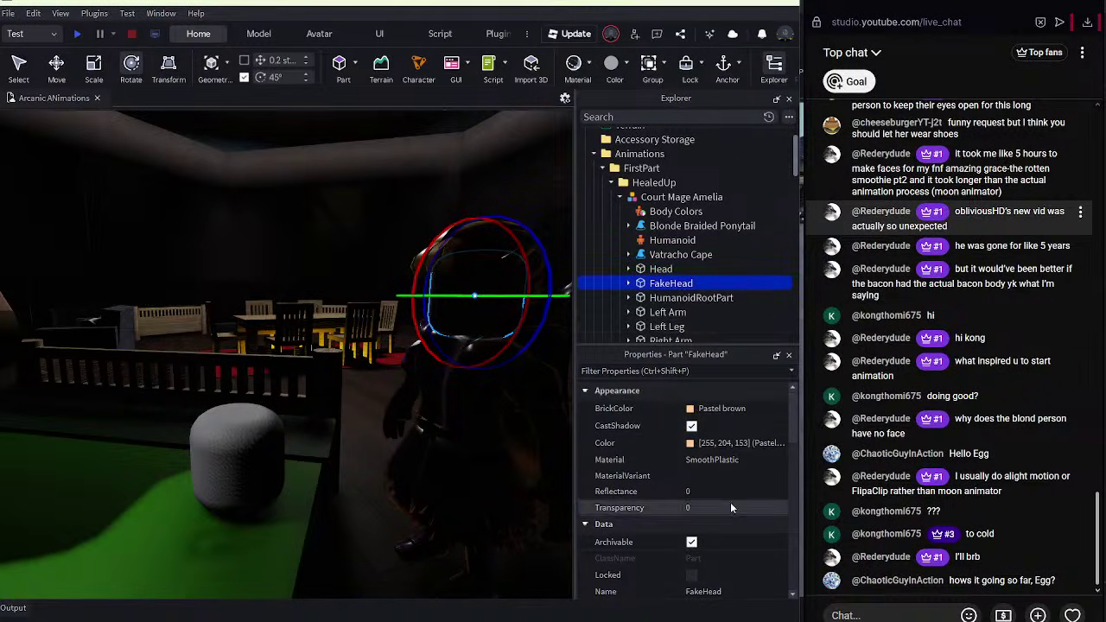
Set the Transparency of Court Mage Amelia's FakeHead to 1.
click(730, 508)
text(1)
key(Return)
Move a face Decal from the FakeHead on the bed into Court Mage Amelia's FakeHead.
right_drag(460, 342, 448, 379)
click(288, 450)
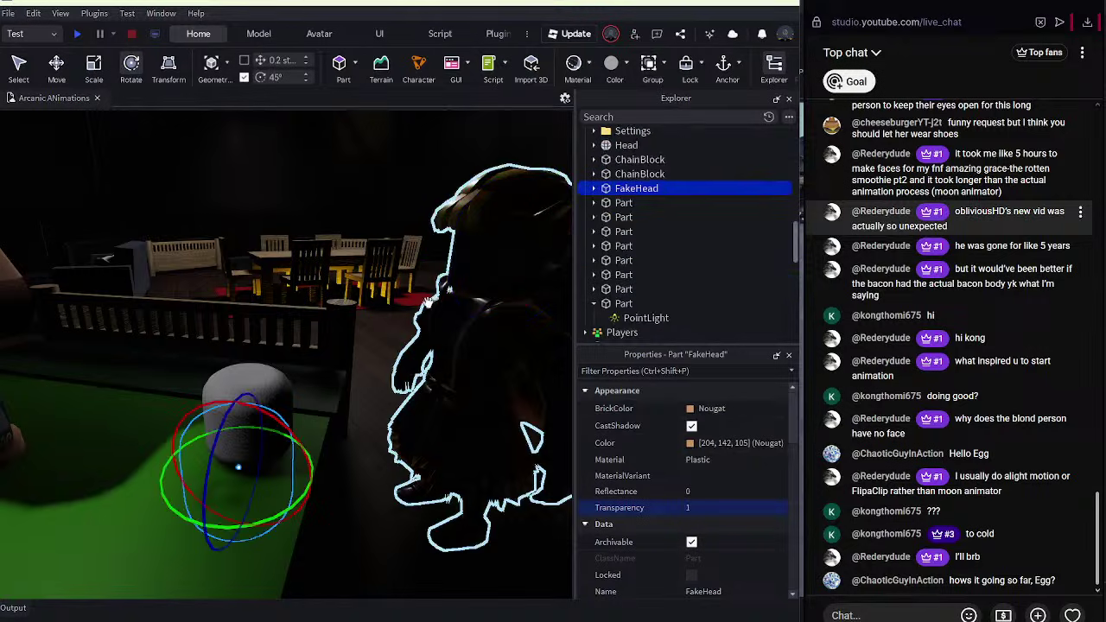
click(607, 235)
key(a)
right_drag(367, 341, 368, 341)
drag(636, 235, 679, 228)
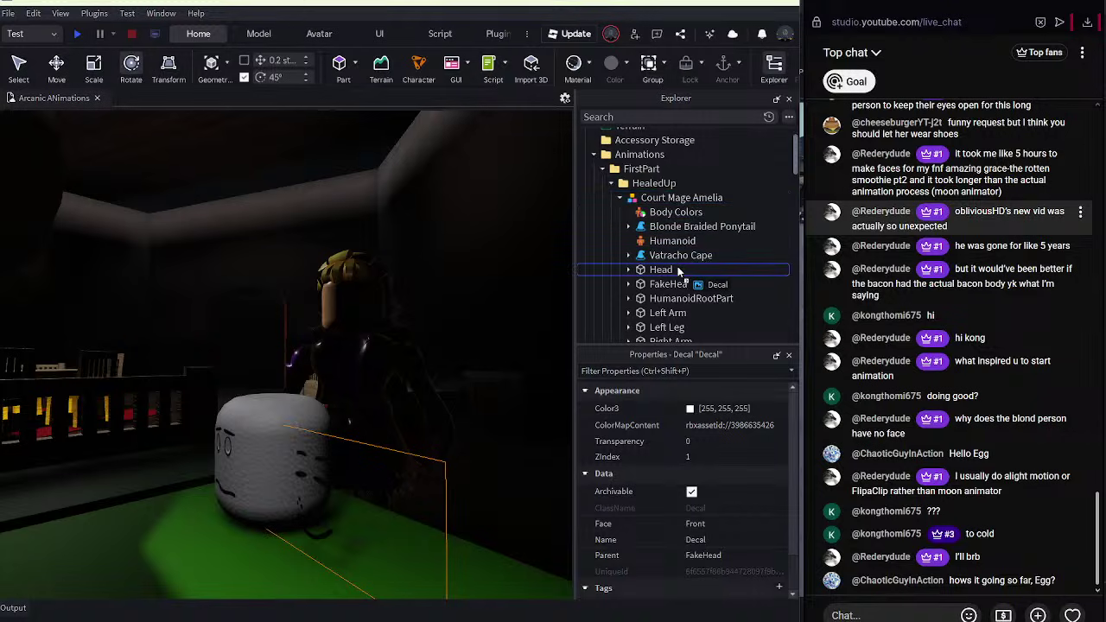
drag(679, 281, 679, 283)
Move the Eyes and Irises decals from the Head on the bed into Court Mage Amelia's FakeHead.
click(250, 421)
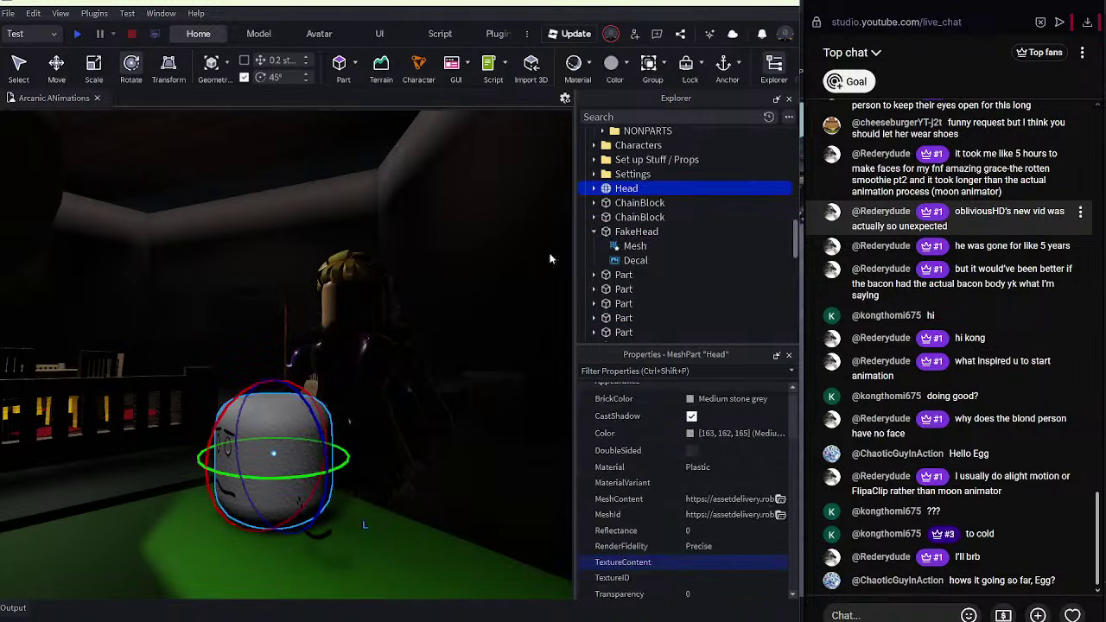
click(594, 189)
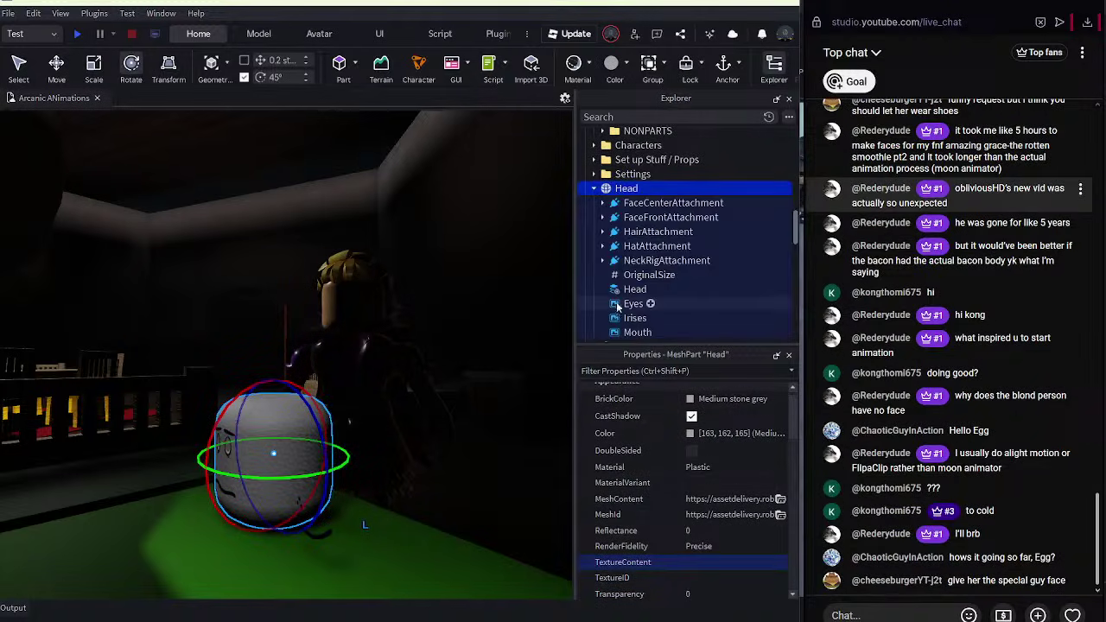
click(627, 317)
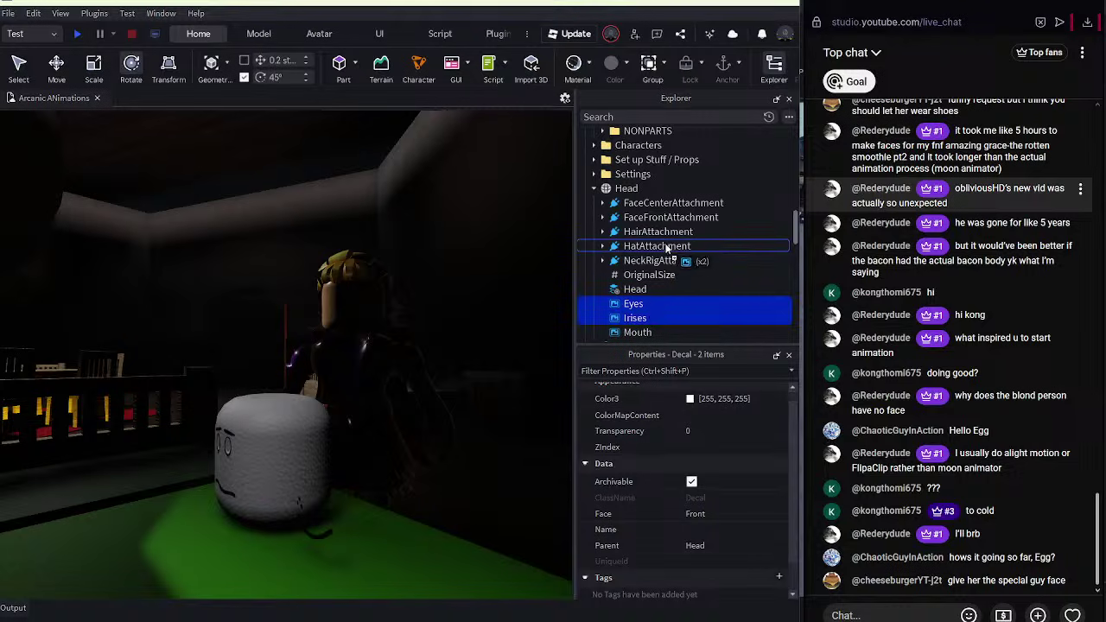
scroll(668, 248, up, 5)
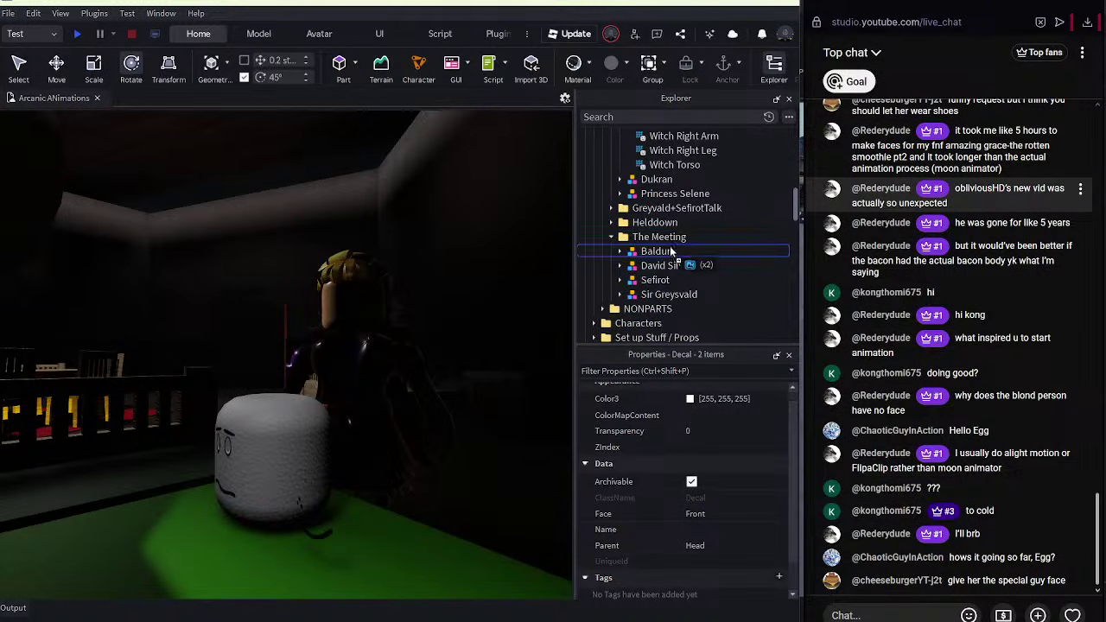
drag(671, 247, 650, 206)
scroll(681, 270, down, 4)
scroll(683, 276, up, 9)
scroll(684, 277, up, 3)
Delete the leftover Head and FakeHead from the bed and check Court Mage Amelia's face up close.
click(368, 472)
ctrl+click(232, 464)
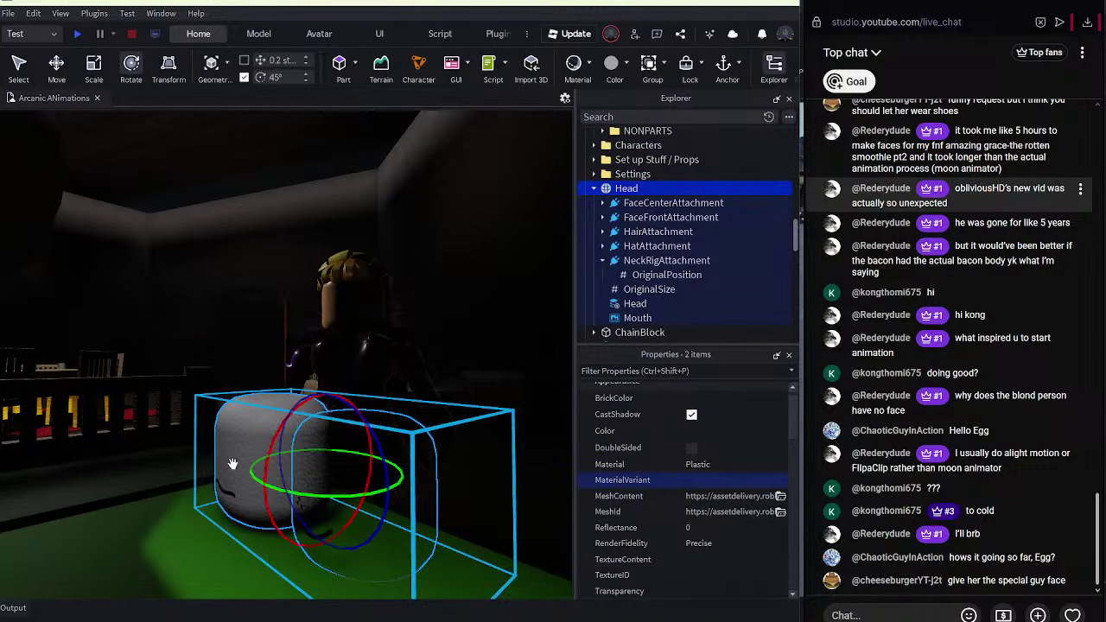
key(Delete)
scroll(348, 303, up, 8)
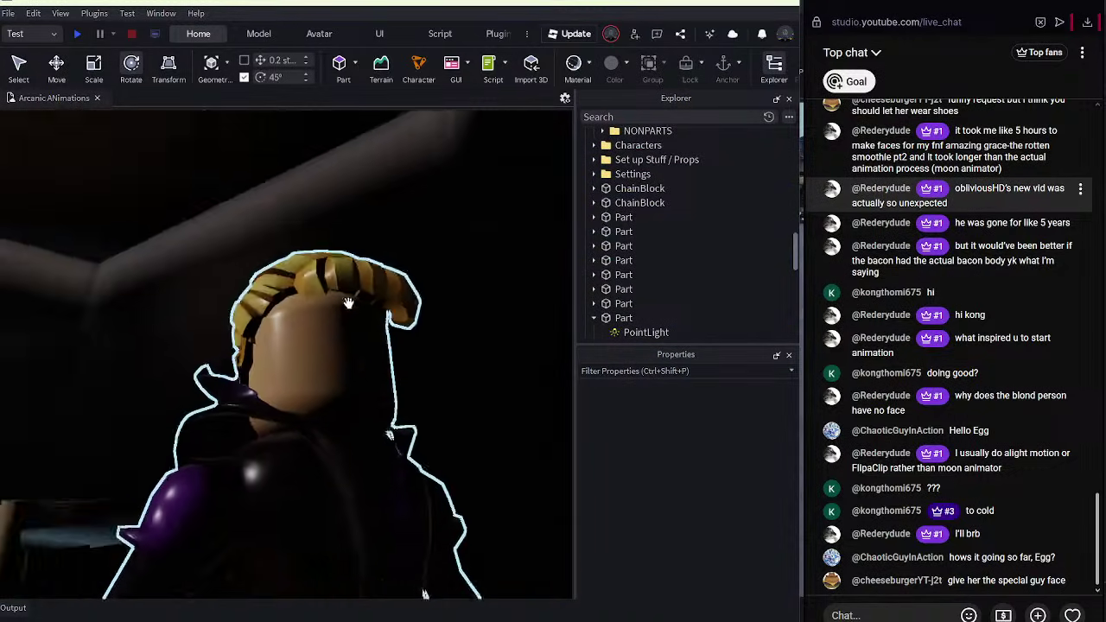
scroll(349, 302, up, 10)
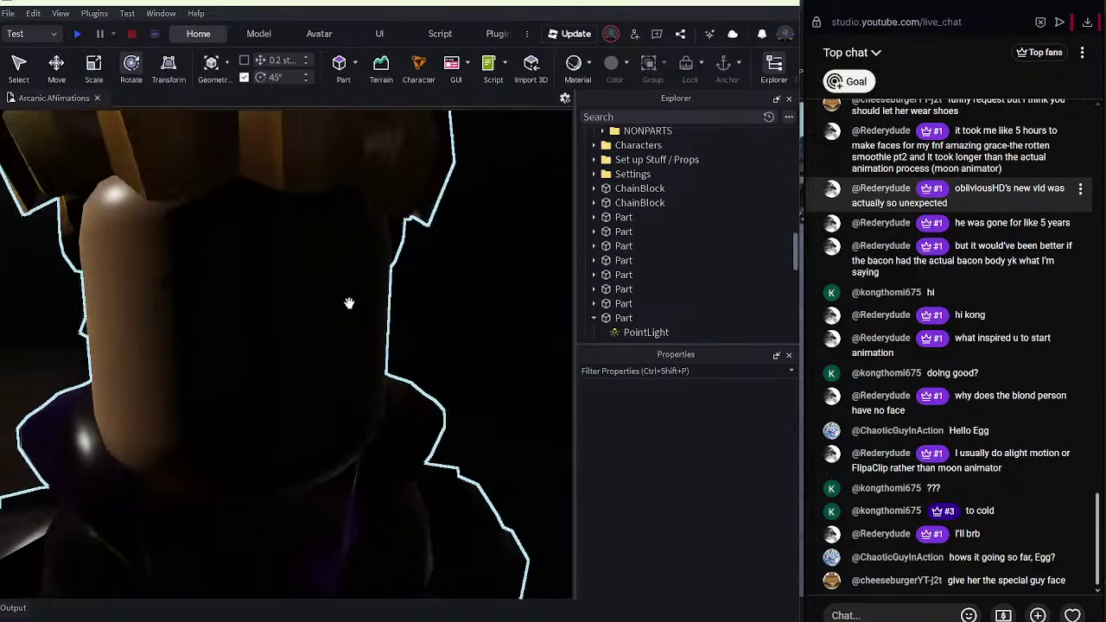
scroll(348, 303, down, 10)
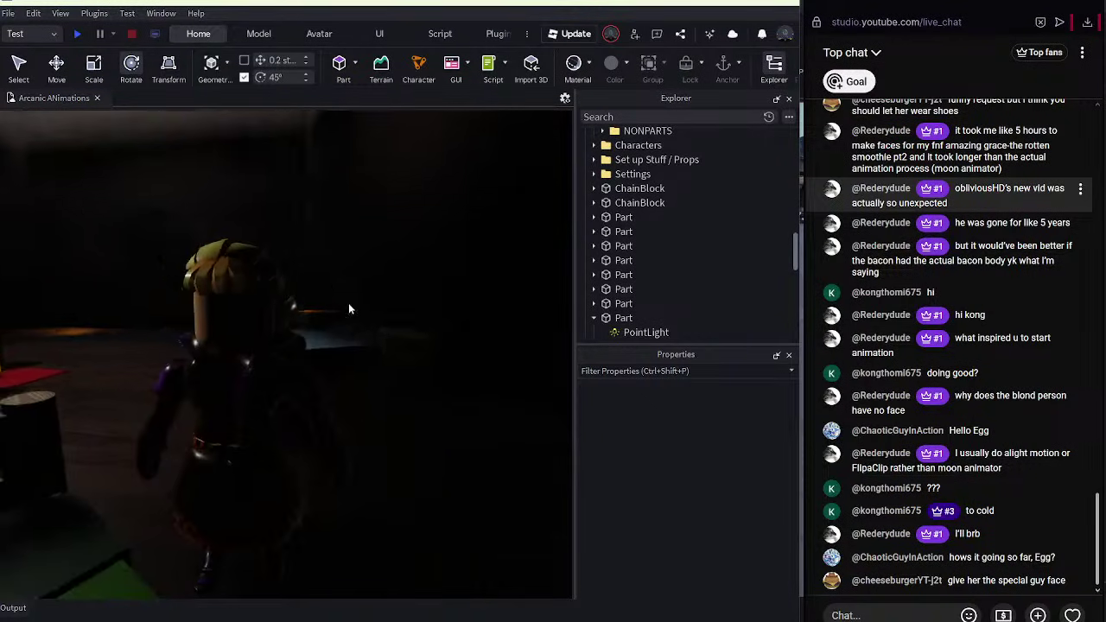
Open Moon Animator and load Court Mage Amelia's rig into a new untitled animation.
click(328, 340)
key(f)
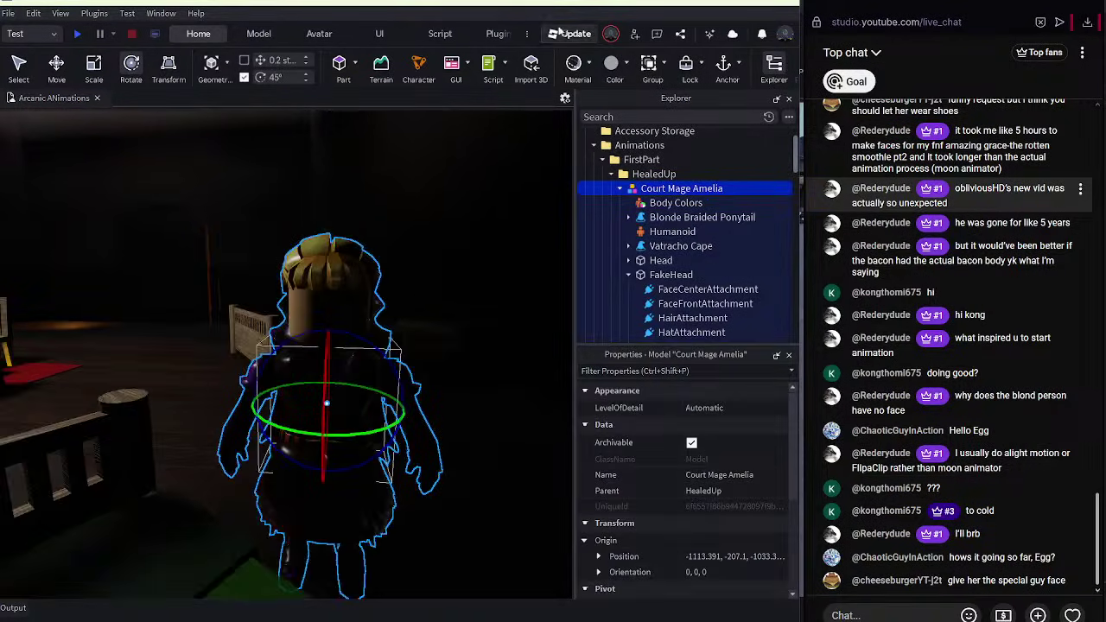
click(484, 34)
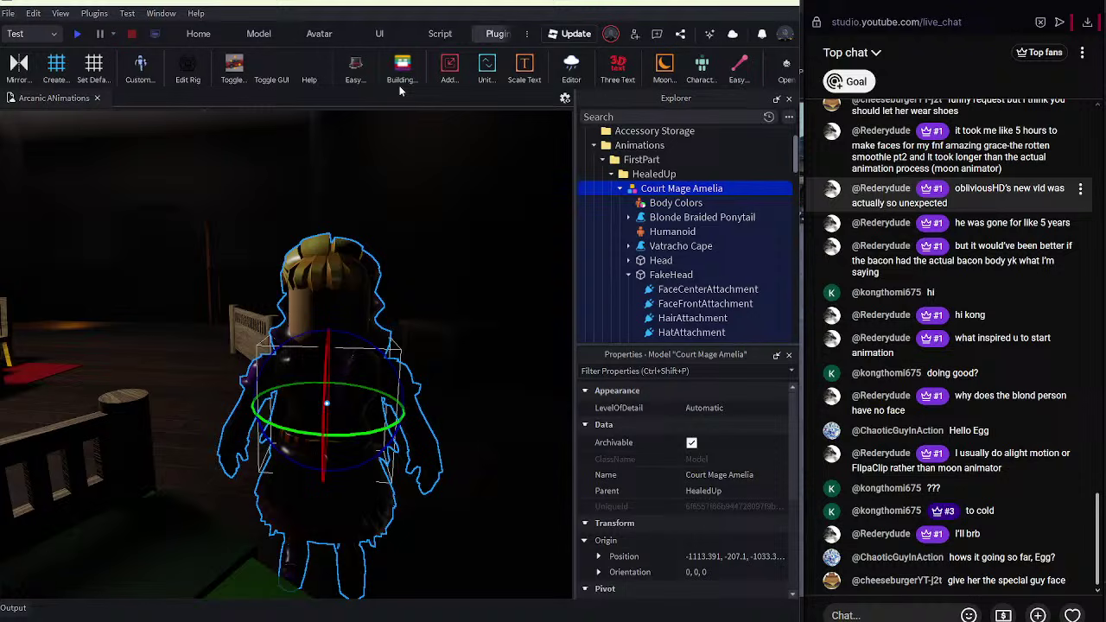
click(671, 65)
click(215, 560)
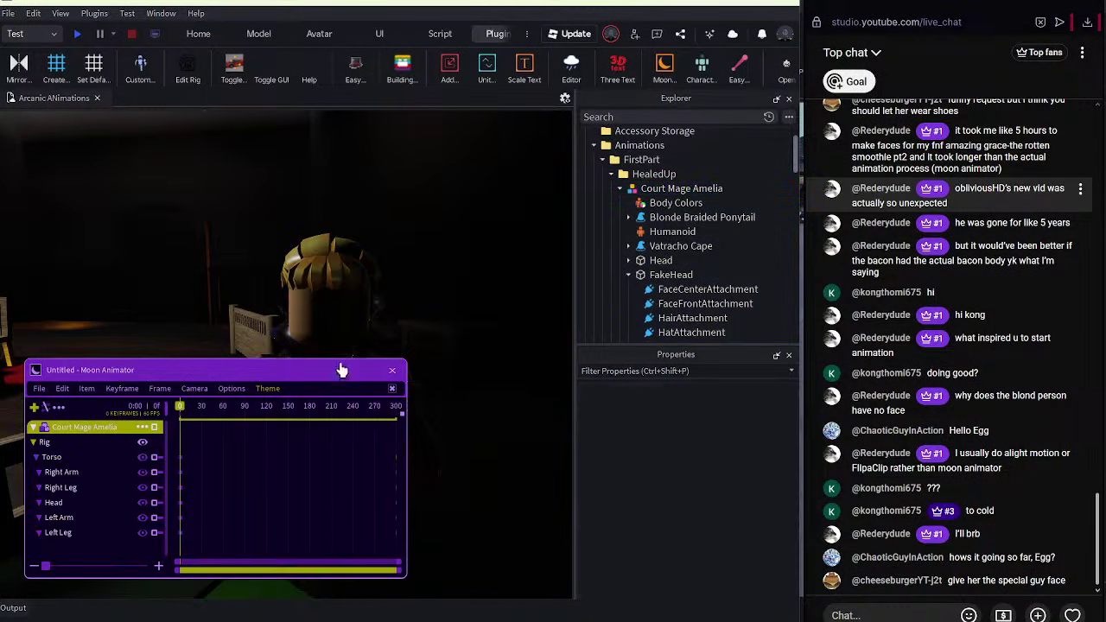
Try rotating Court Mage Amelia's Torso to view her head in the light, and close Moon Animator.
drag(321, 296, 270, 300)
right_drag(269, 300, 252, 309)
key(r)
drag(535, 379, 517, 451)
right_drag(466, 514, 458, 496)
scroll(461, 504, up, 3)
drag(424, 452, 438, 472)
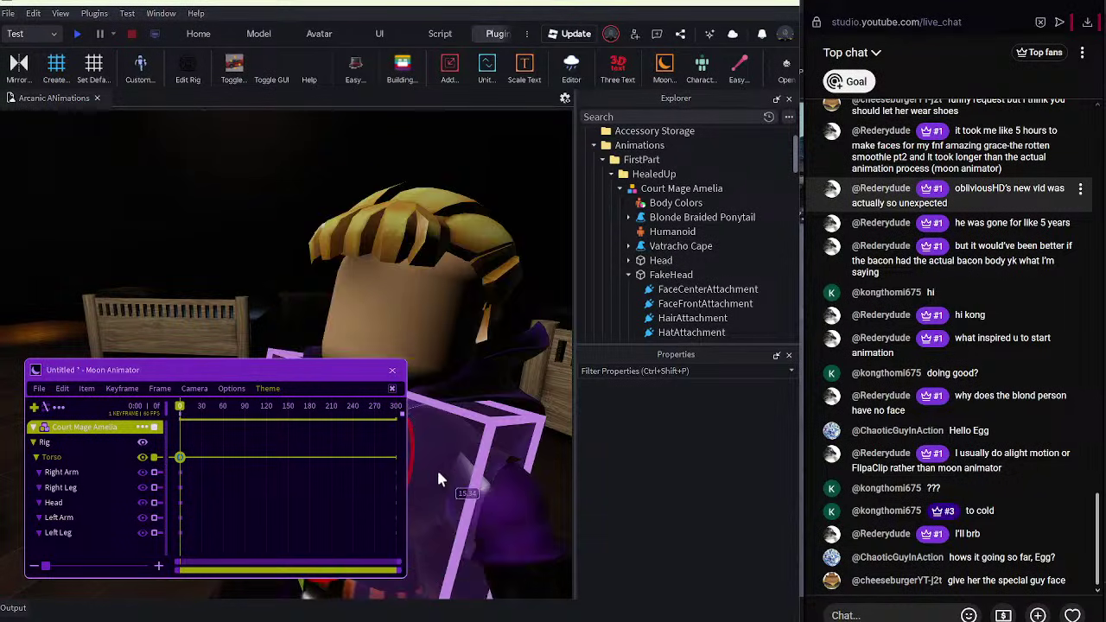
click(392, 370)
Open Easy Weld with Court Mage Amelia's Head as base part and FakeHead as target part.
click(500, 450)
key(w)
right_drag(500, 453, 499, 453)
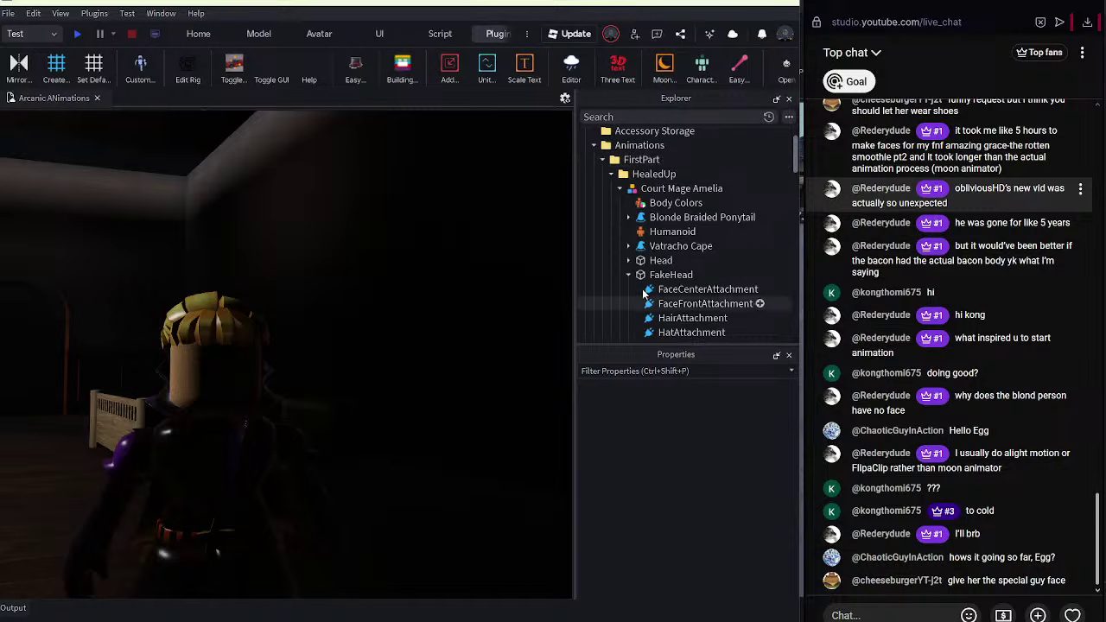
click(671, 275)
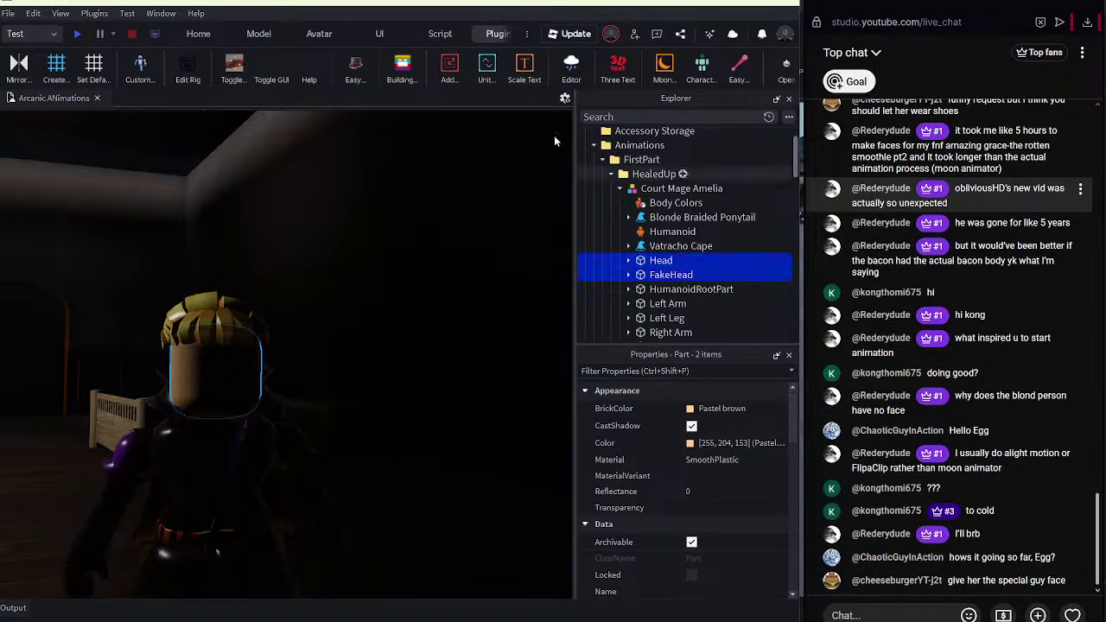
click(739, 69)
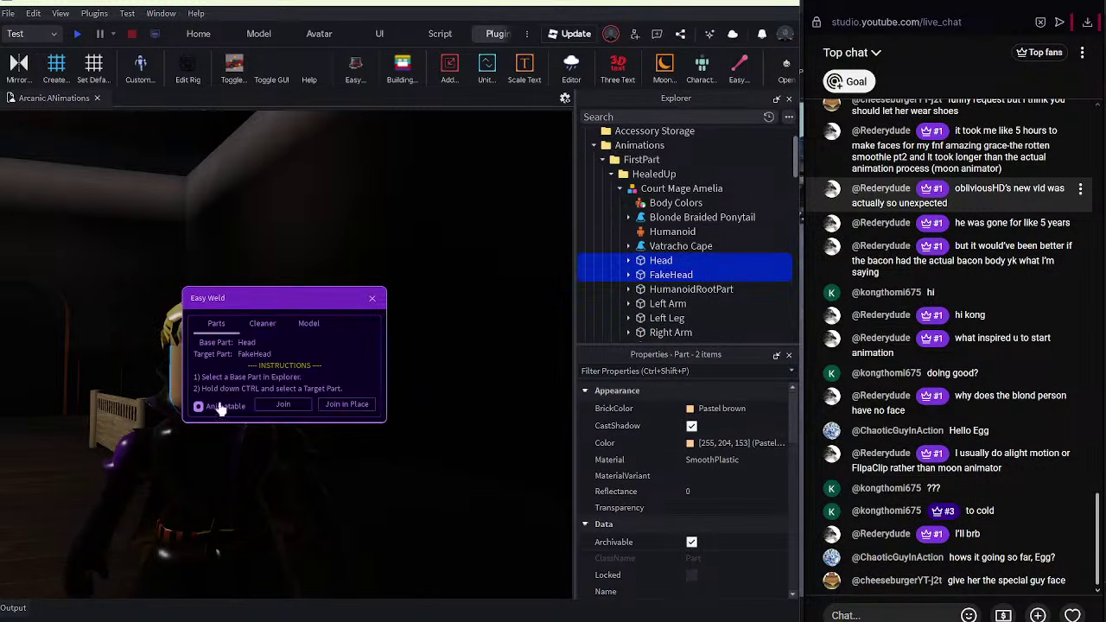
Weld the FakeHead part to the Head in place and close the Easy Weld window.
click(351, 405)
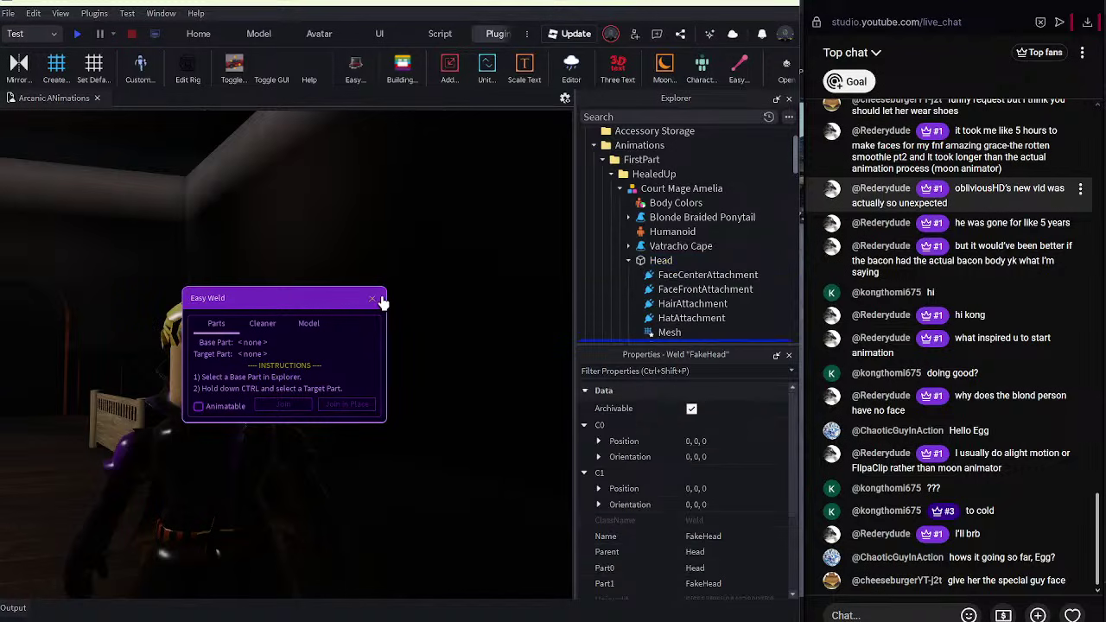
click(372, 298)
click(648, 260)
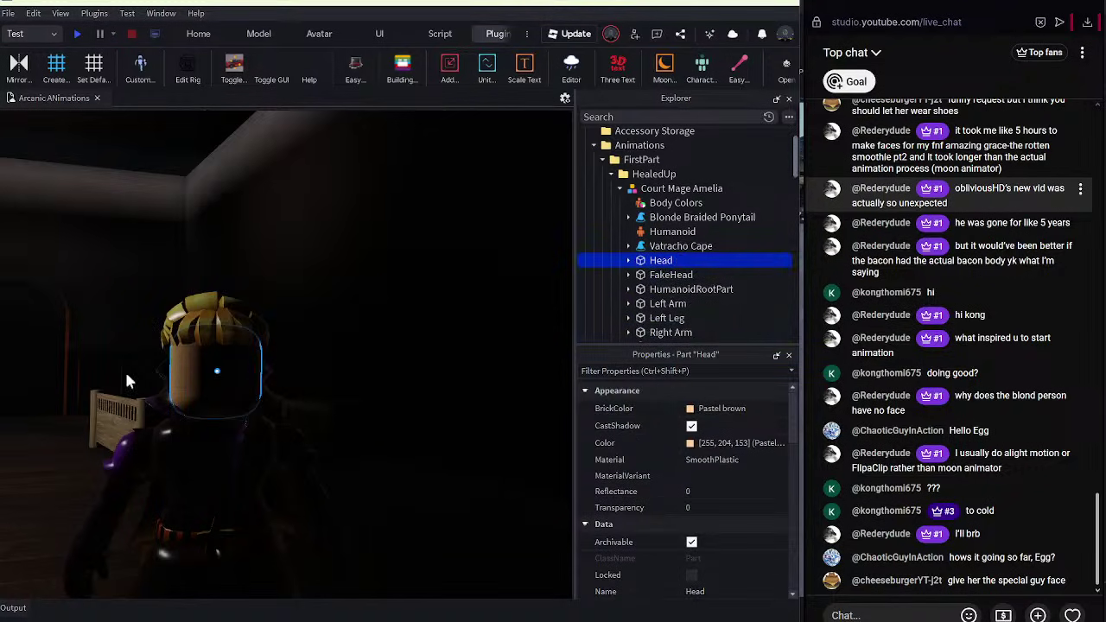
Set the Color3 of the Irises decal inside FakeHead to green [14, 255, 42].
right_drag(385, 129, 638, 32)
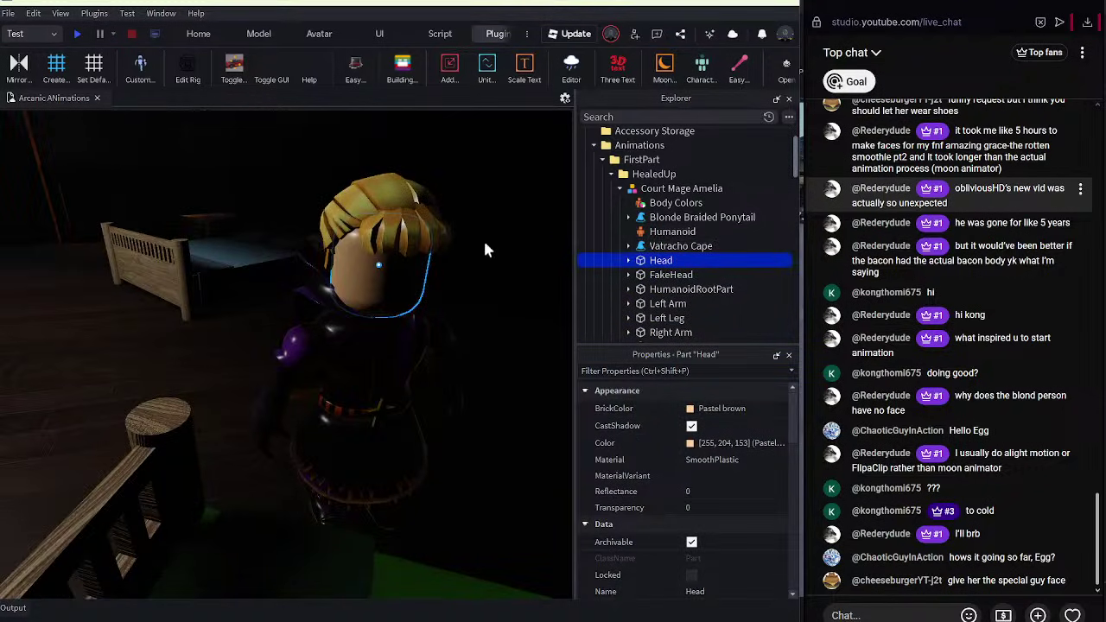
right_drag(485, 242, 527, 185)
right_drag(663, 356, 566, 223)
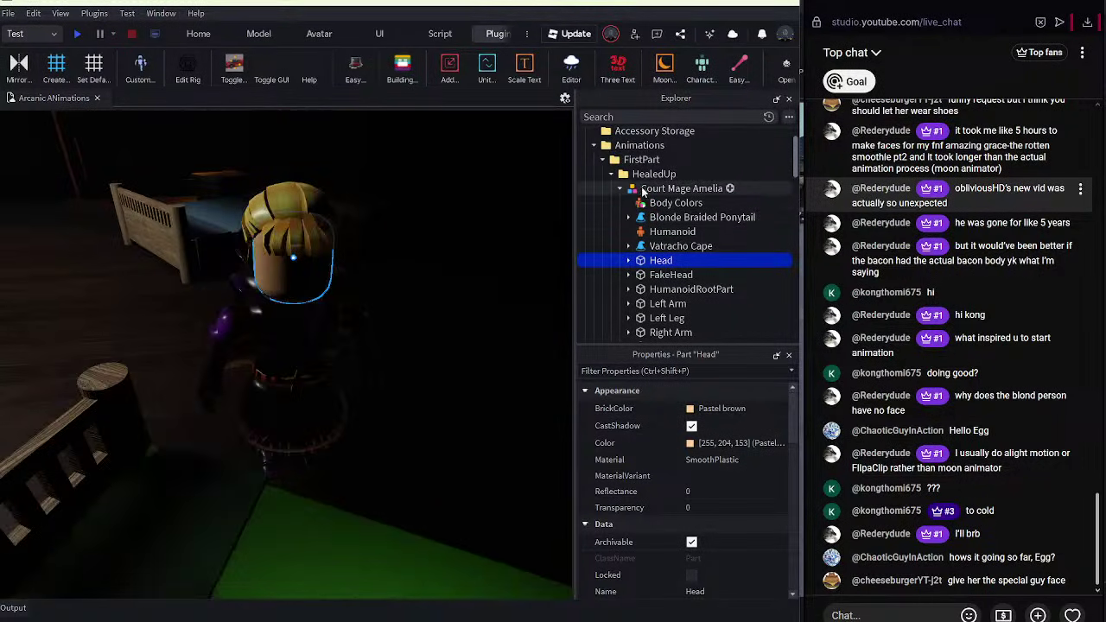
scroll(663, 298, down, 2)
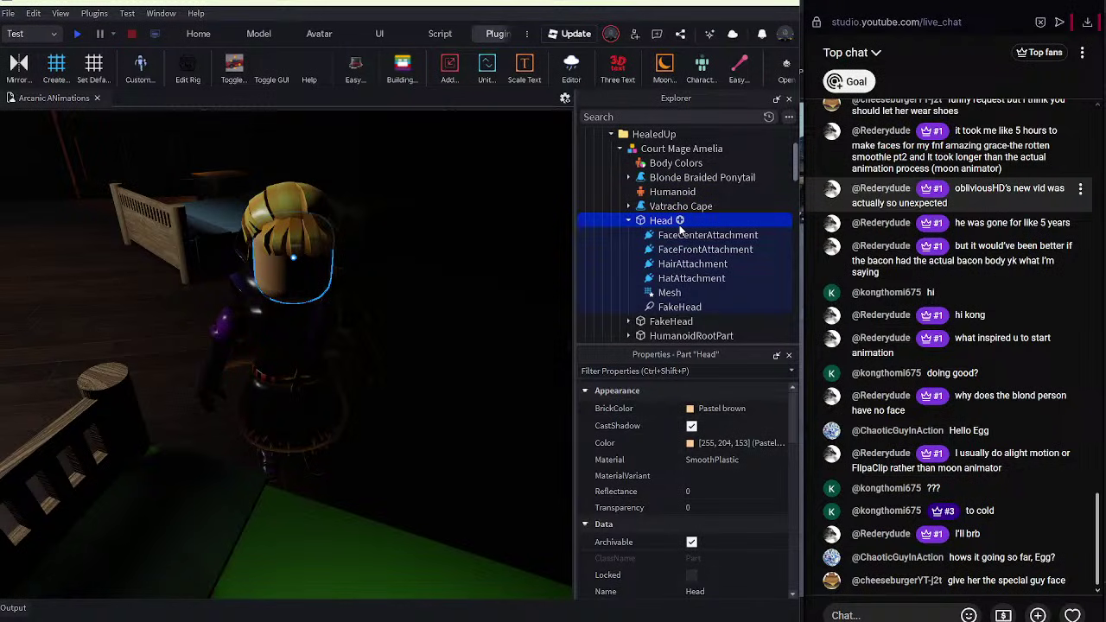
click(628, 221)
click(627, 237)
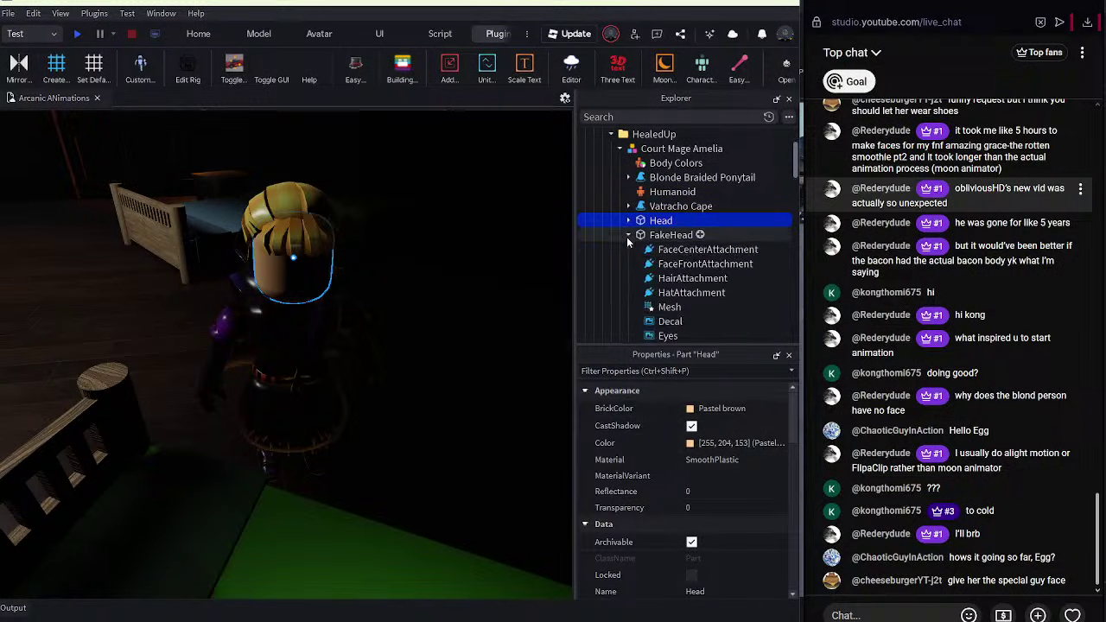
scroll(619, 260, down, 4)
click(628, 284)
click(628, 284)
click(668, 270)
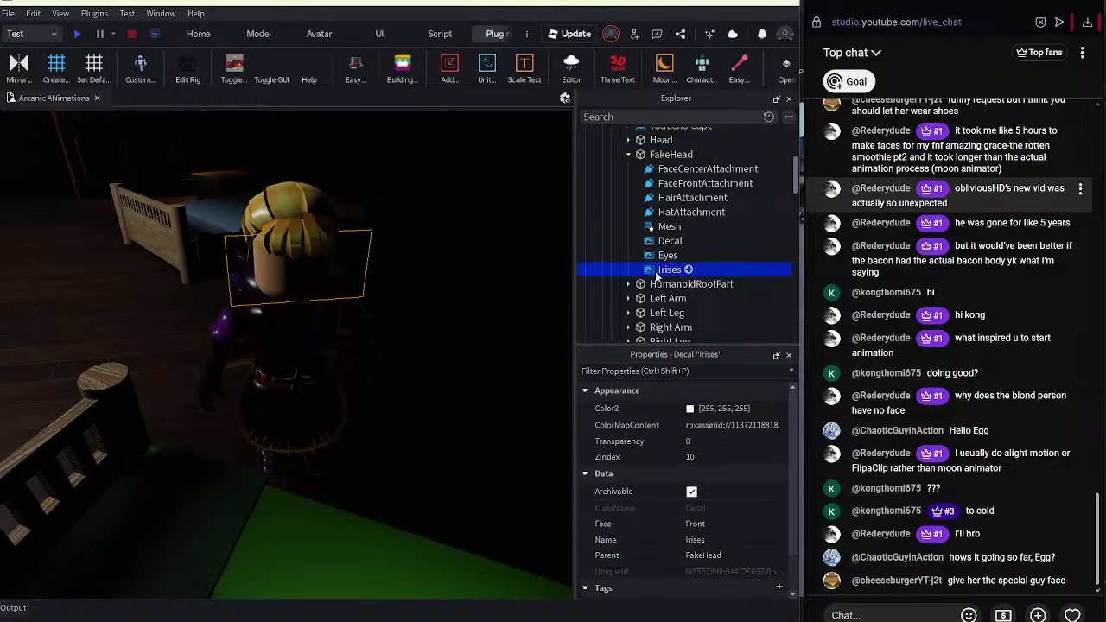
click(693, 410)
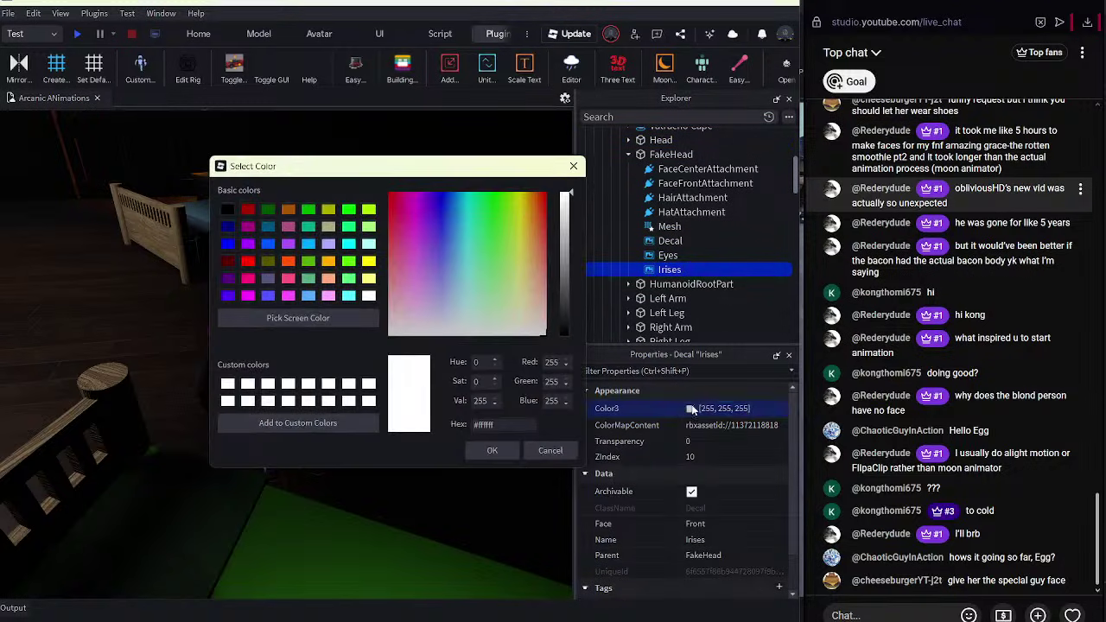
click(490, 201)
click(501, 456)
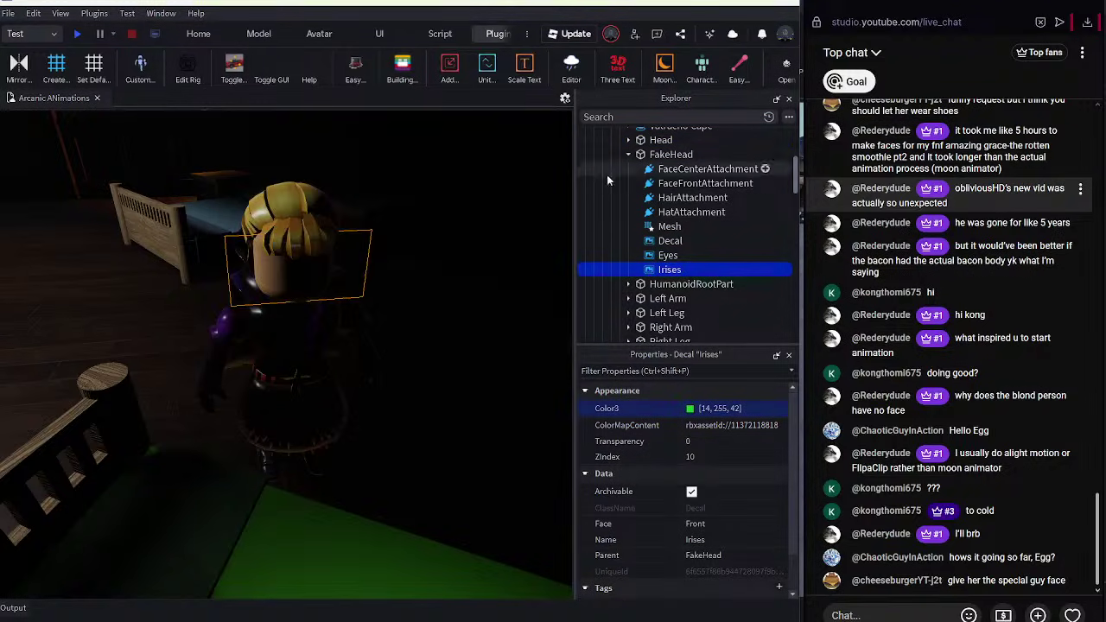
Create a new Moon 2 file for the Court Mage Amelia model in Moon Animator.
scroll(608, 178, up, 4)
click(642, 230)
click(664, 69)
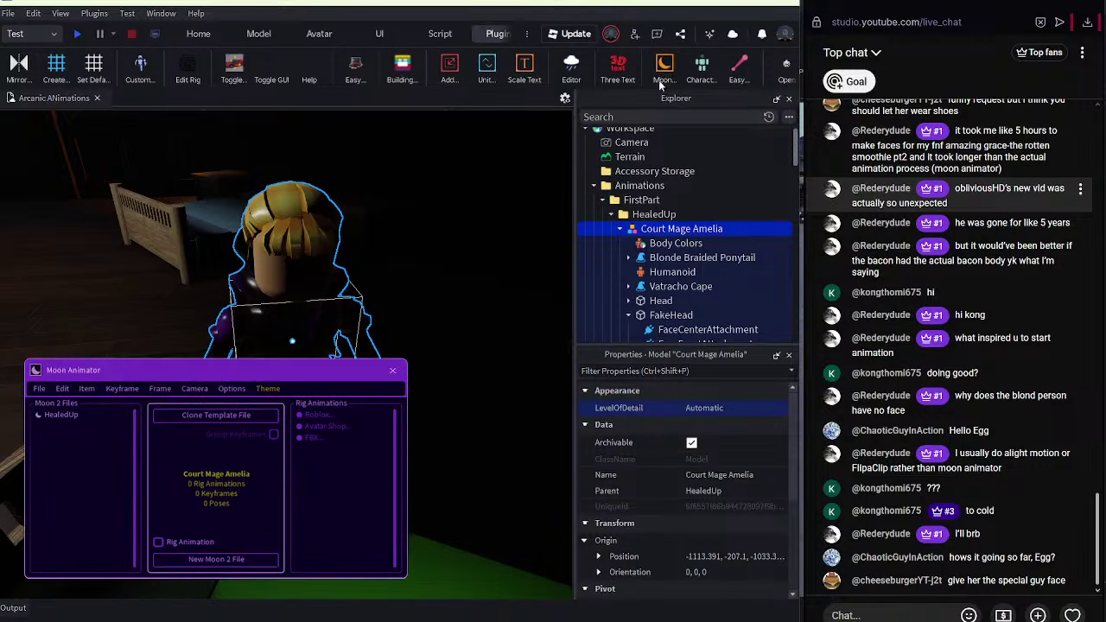
click(235, 558)
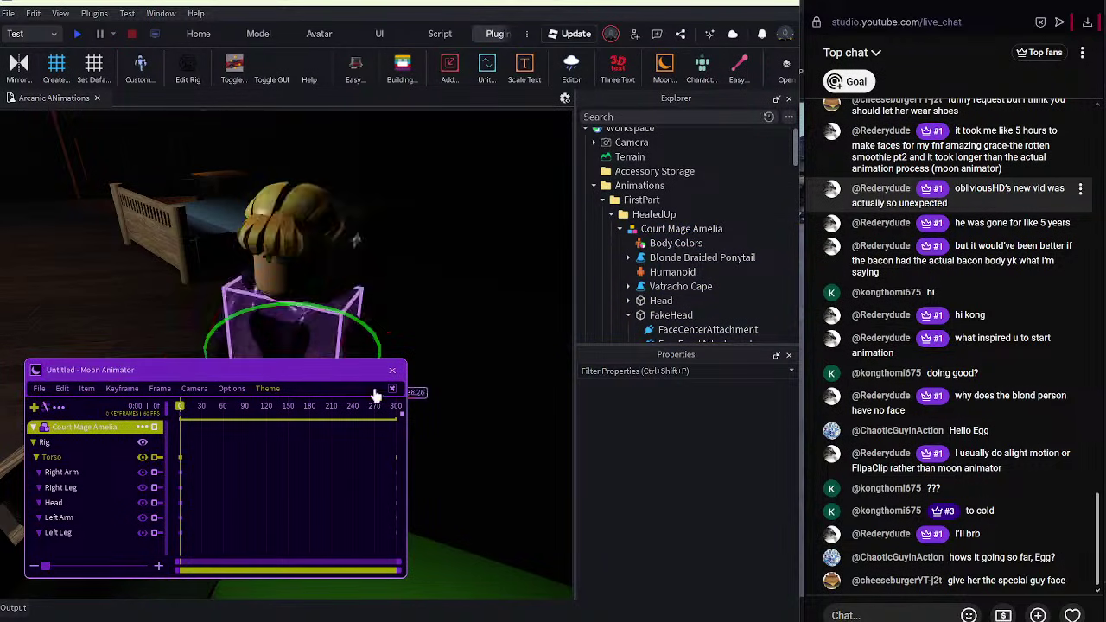
Move Court Mage Amelia's torso about 1.97 to check her face in the light, and close Moon Animator.
click(327, 339)
right_drag(327, 339, 285, 332)
right_drag(350, 292, 277, 317)
drag(231, 324, 176, 348)
click(303, 268)
right_drag(302, 268, 302, 256)
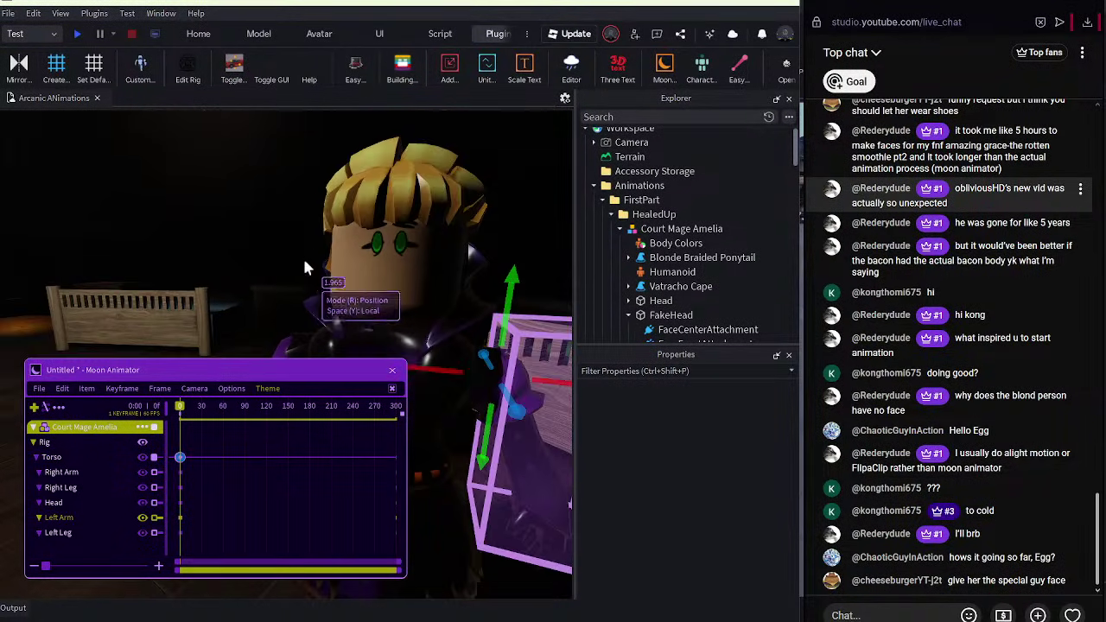
click(393, 371)
click(511, 465)
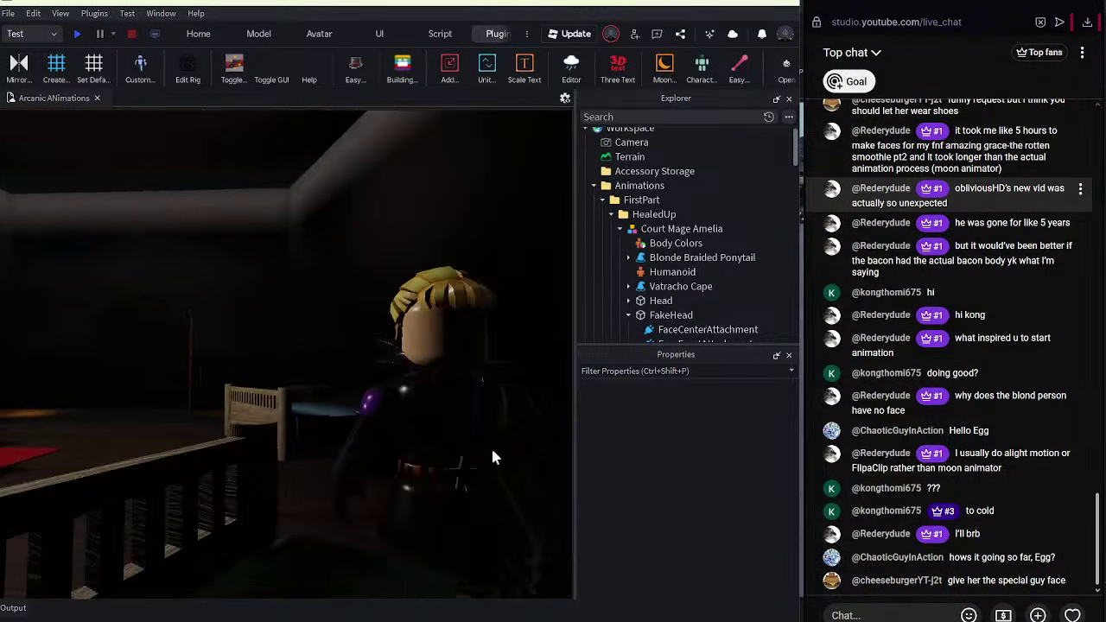
Delete the decal named Decal from FakeHead, keeping the Eyes and Irises decals.
scroll(633, 277, down, 2)
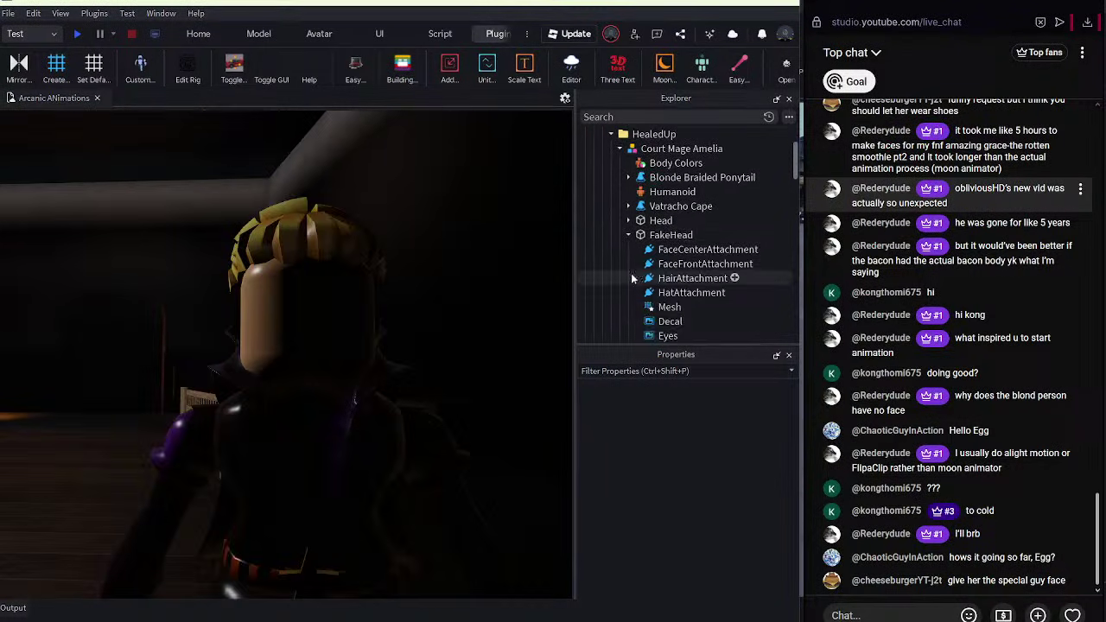
scroll(655, 290, down, 2)
click(674, 257)
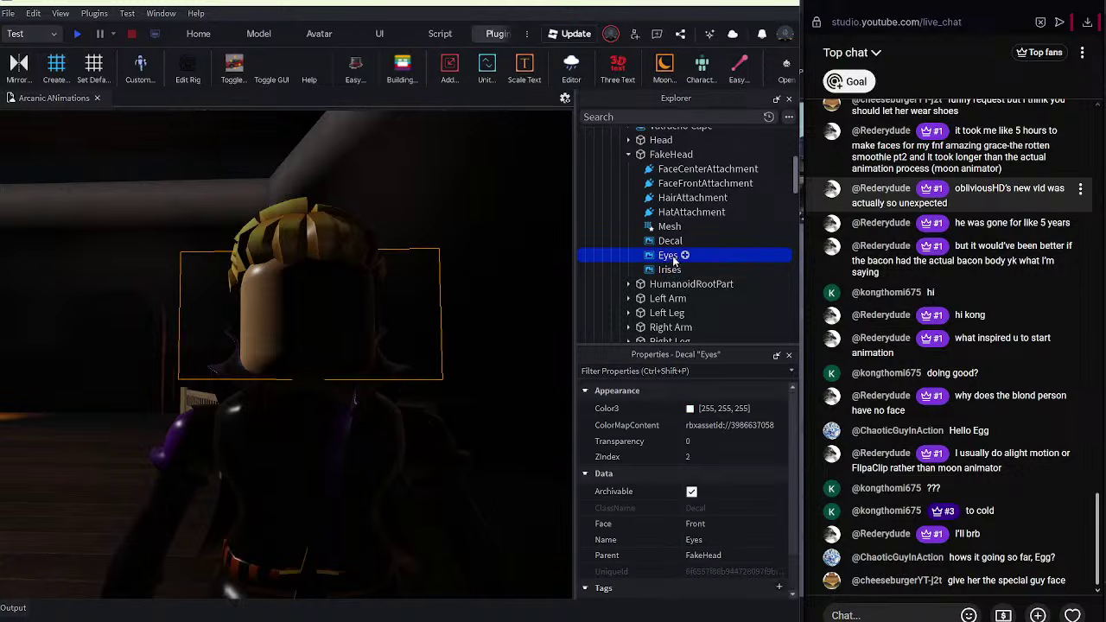
key(Delete)
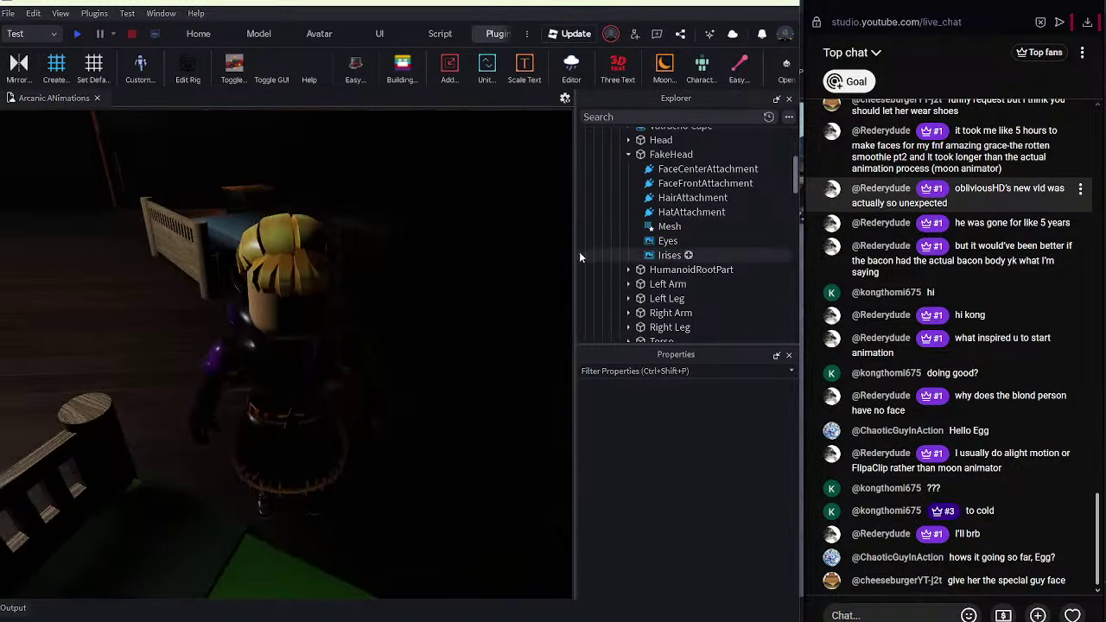
Move the TESTING color correction effect from its folder directly into Lighting to brighten the scene.
click(671, 154)
key(s)
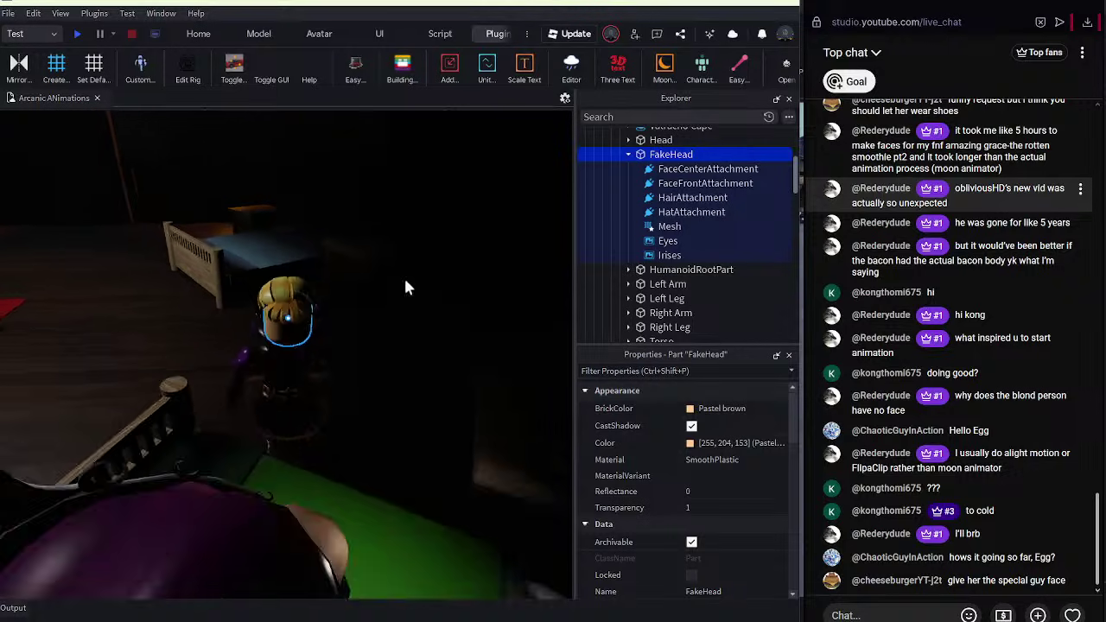
key(a)
scroll(662, 321, down, 10)
scroll(606, 216, down, 10)
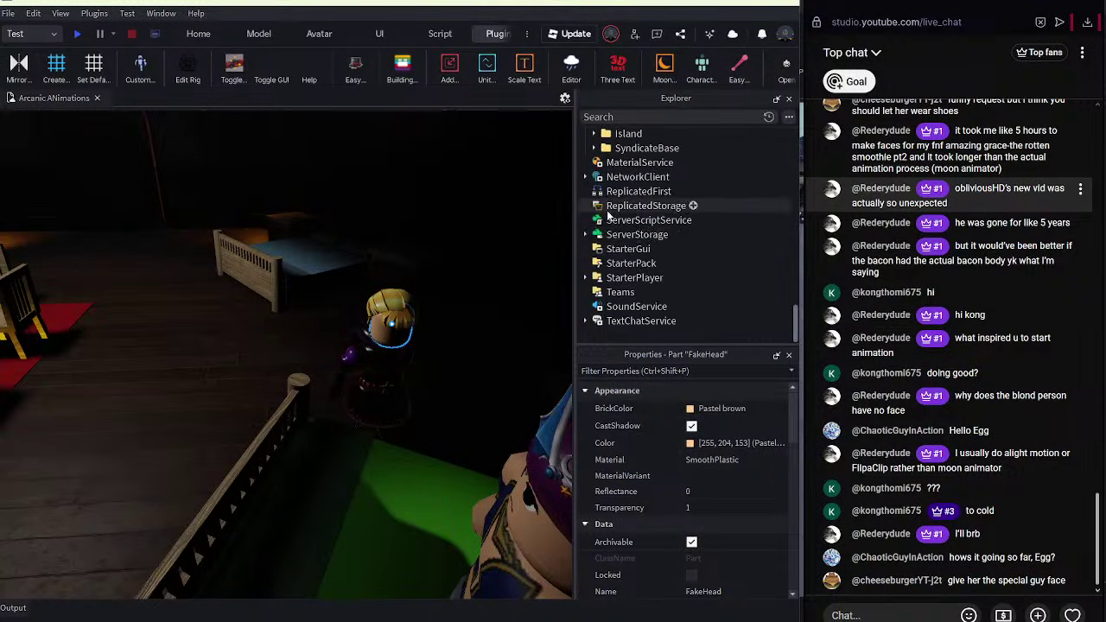
scroll(649, 204, up, 2)
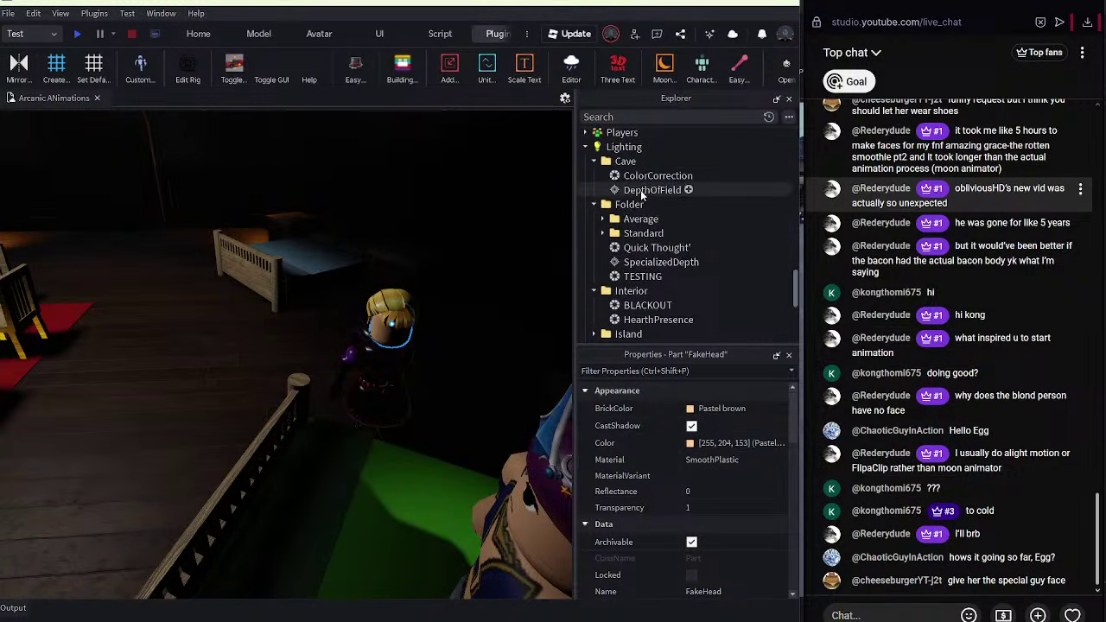
scroll(653, 216, down, 2)
scroll(666, 186, up, 2)
drag(662, 197, 633, 150)
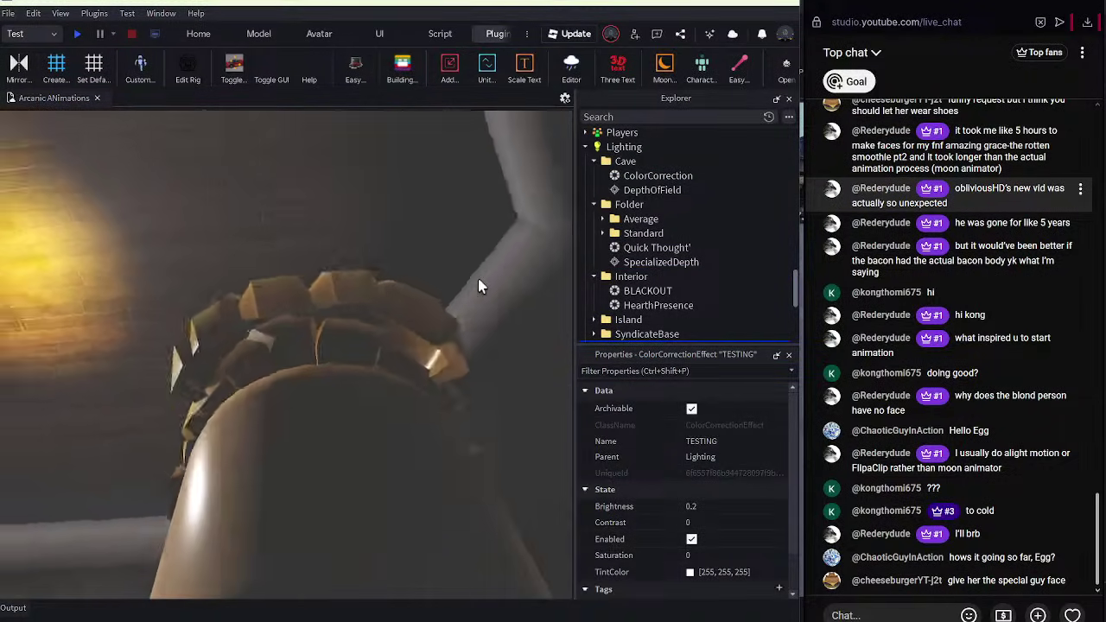
Move the TESTING color correction effect into the Interior folder under Lighting.
scroll(616, 251, down, 2)
scroll(614, 249, up, 5)
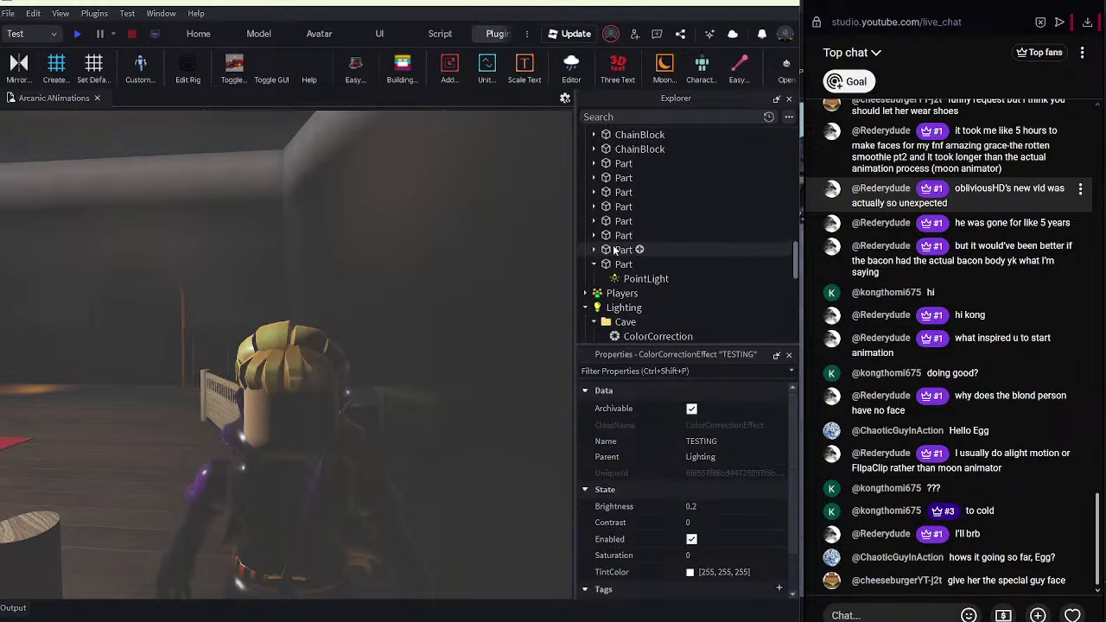
scroll(616, 251, up, 3)
scroll(616, 253, down, 5)
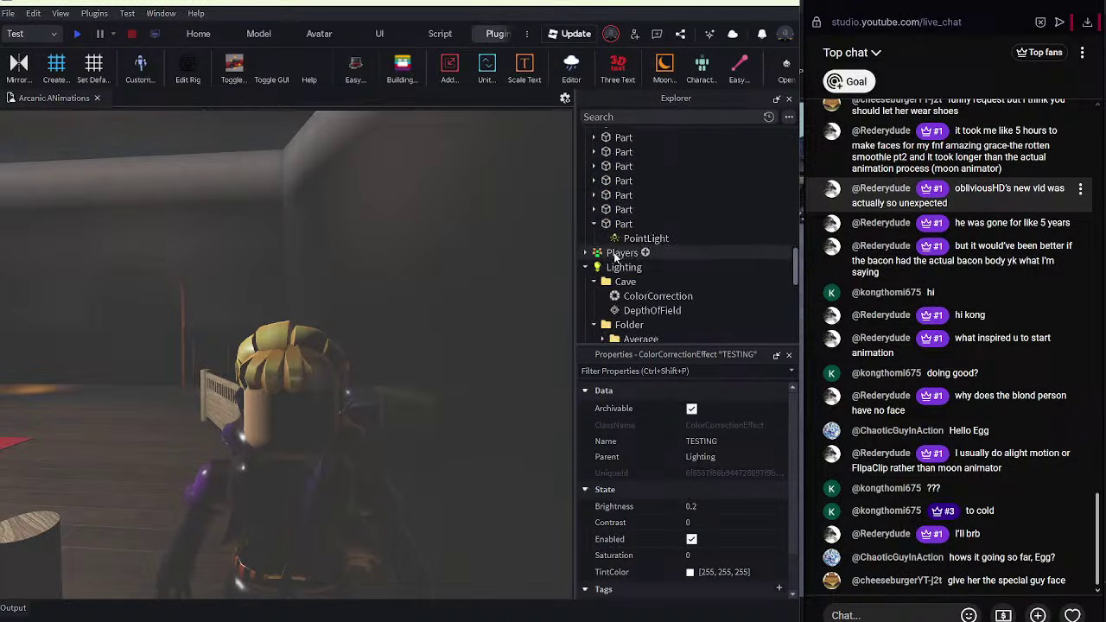
scroll(615, 255, down, 5)
drag(645, 161, 642, 157)
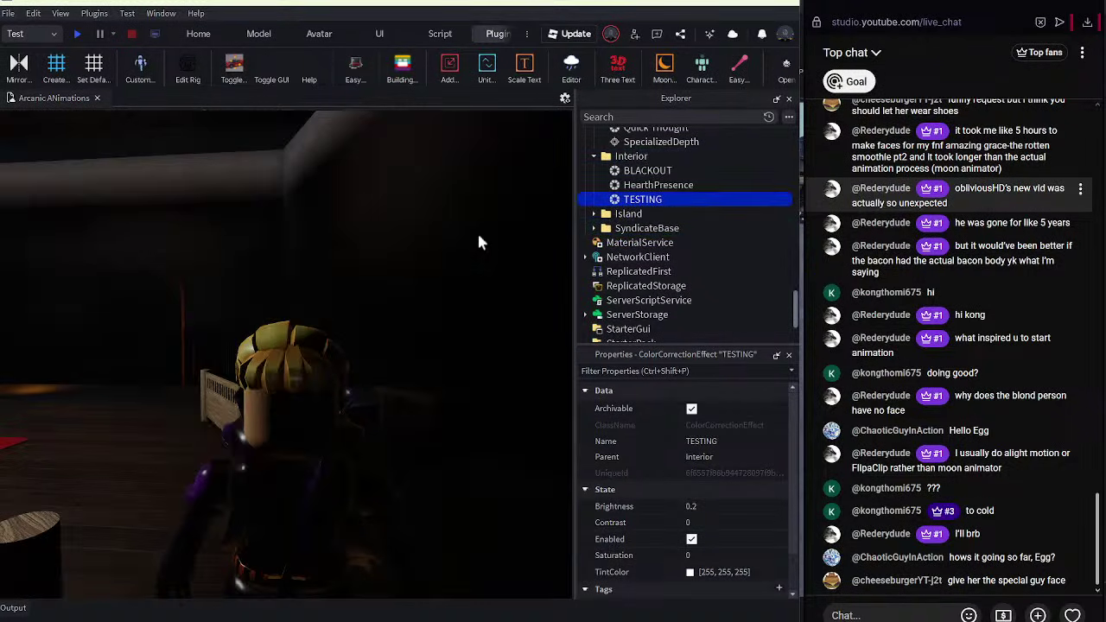
Start another new Moon 2 file in Moon Animator for the Court Mage Amelia model.
scroll(605, 217, up, 5)
scroll(597, 221, down, 5)
scroll(594, 223, up, 2)
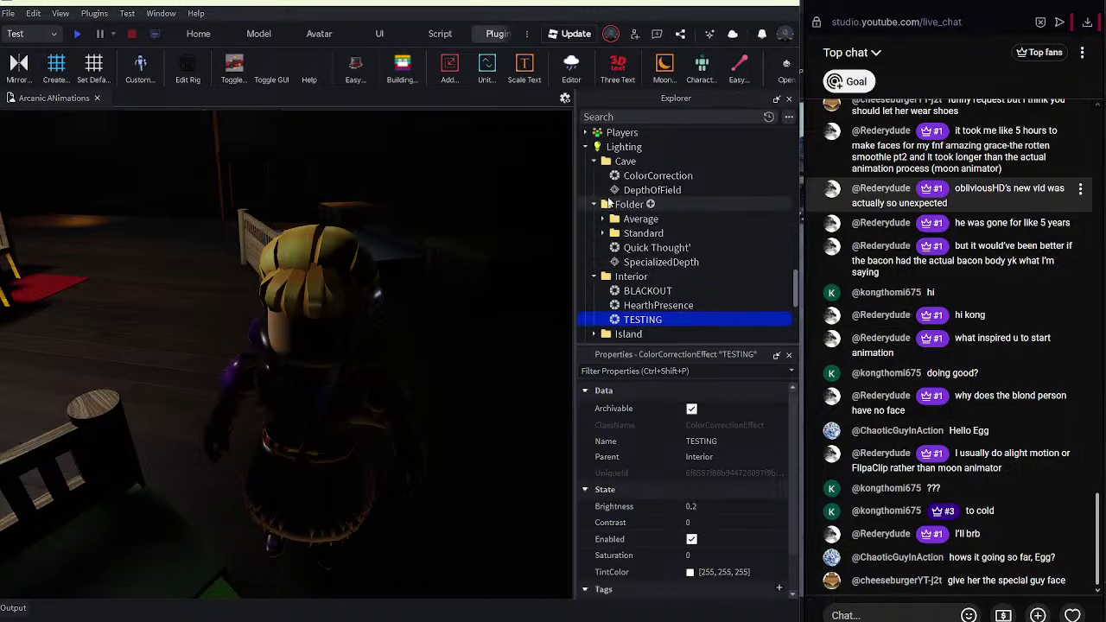
scroll(587, 138, up, 10)
scroll(612, 177, up, 10)
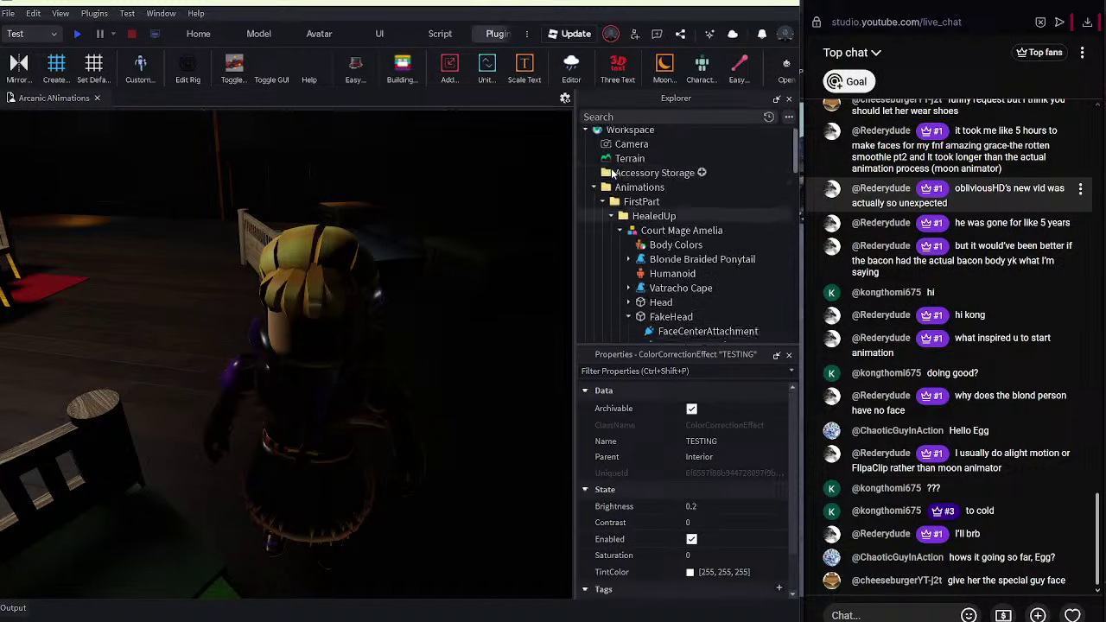
scroll(615, 184, down, 3)
click(651, 157)
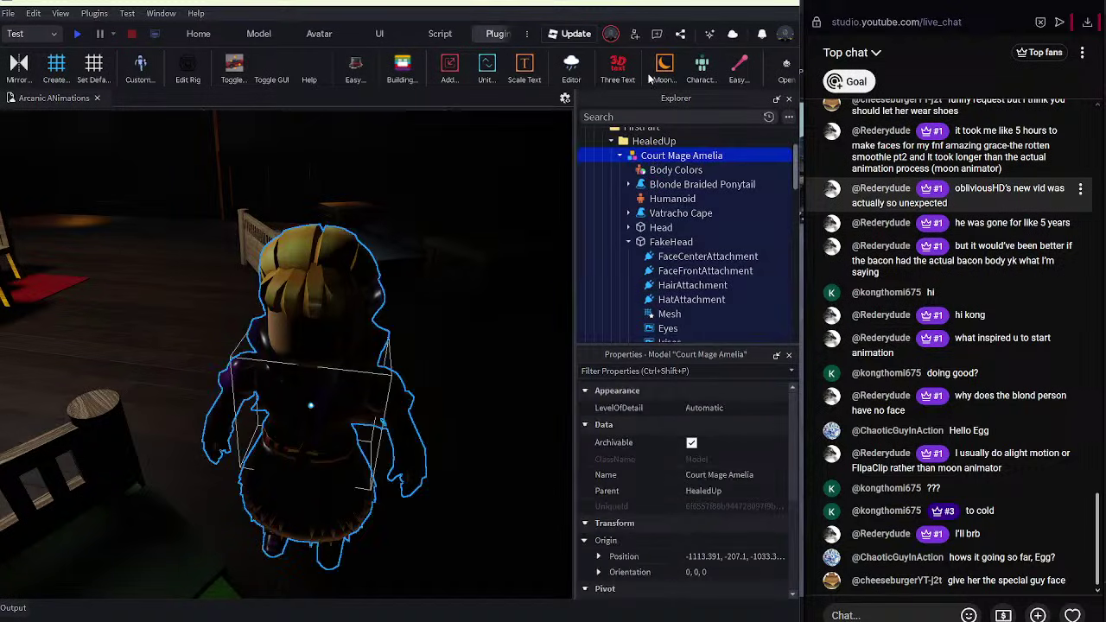
click(664, 69)
click(233, 560)
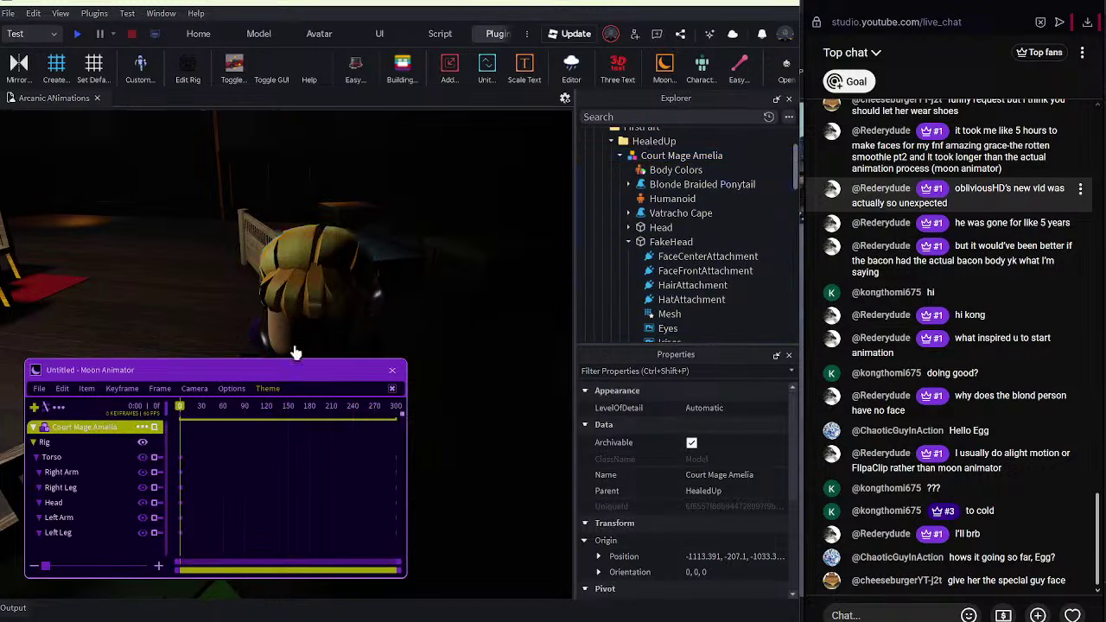
Move Court Mage Amelia's torso about -8.07 along its local axis and rotate it about -76 degrees.
drag(357, 313, 106, 215)
right_drag(105, 215, 107, 213)
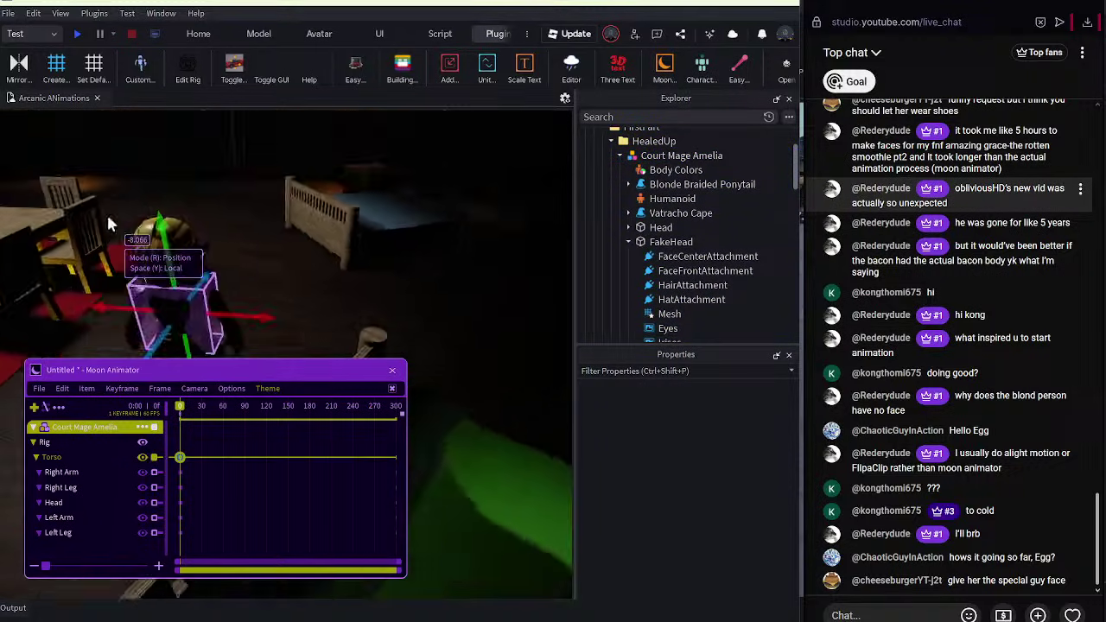
scroll(105, 215, up, 5)
key(r)
drag(474, 363, 461, 442)
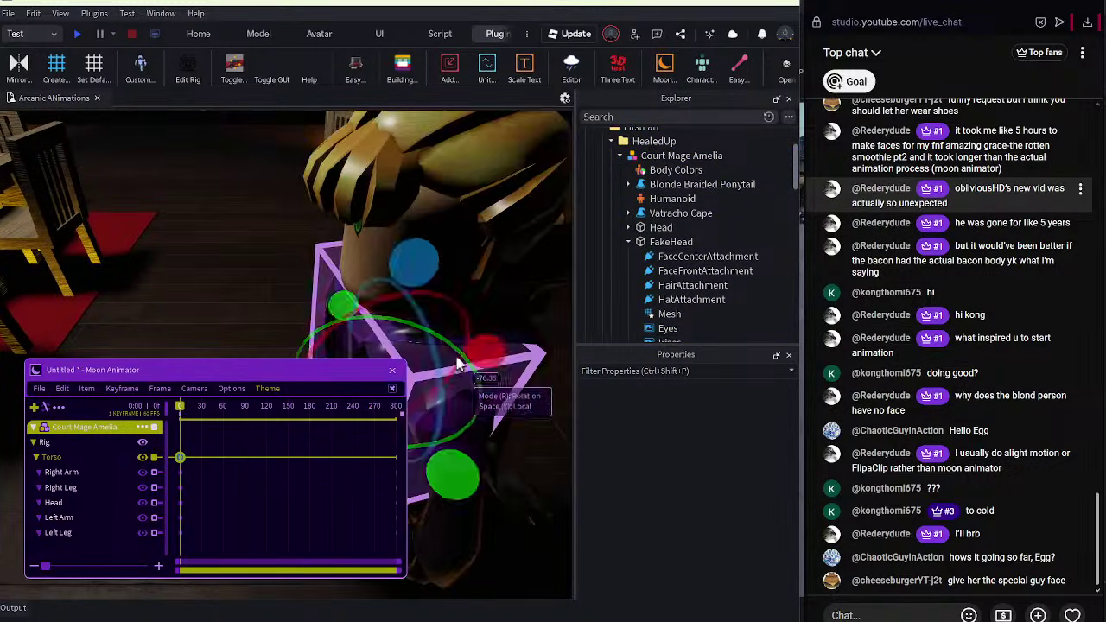
right_drag(456, 356, 458, 362)
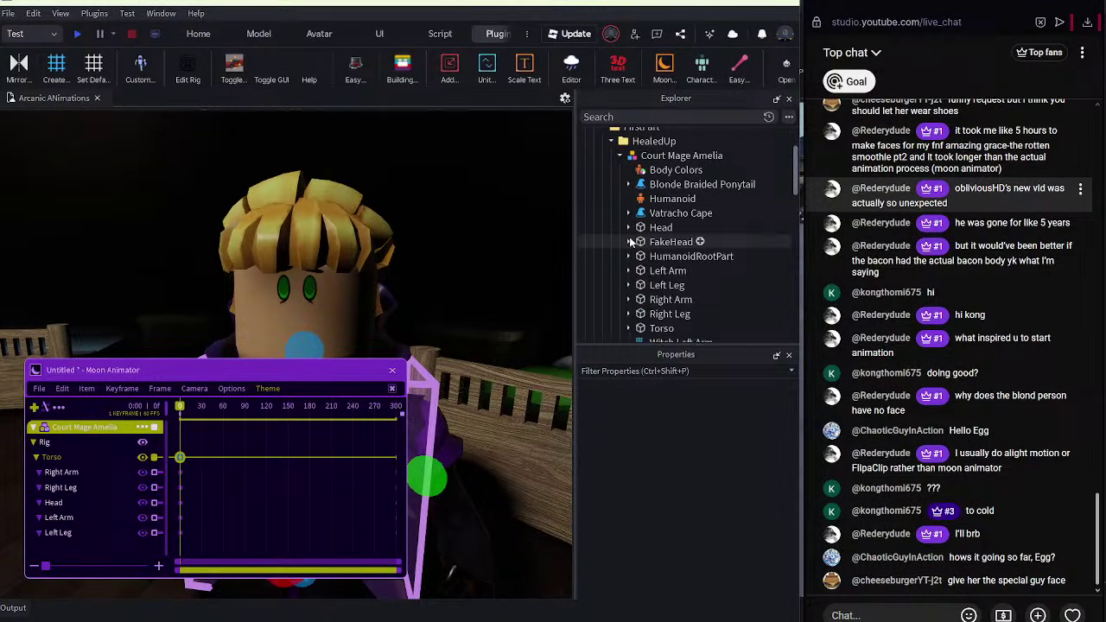
Switch to the Nostaglia place, delete the eyes decal from its FakeHead, and select the remaining mouth decal.
scroll(631, 242, down, 10)
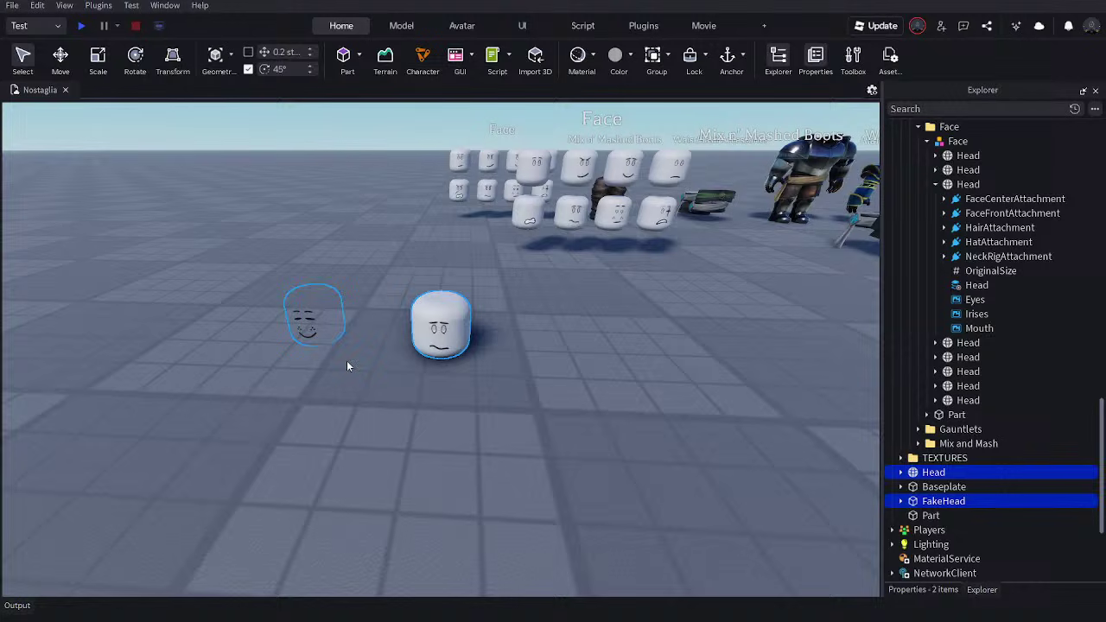
click(441, 327)
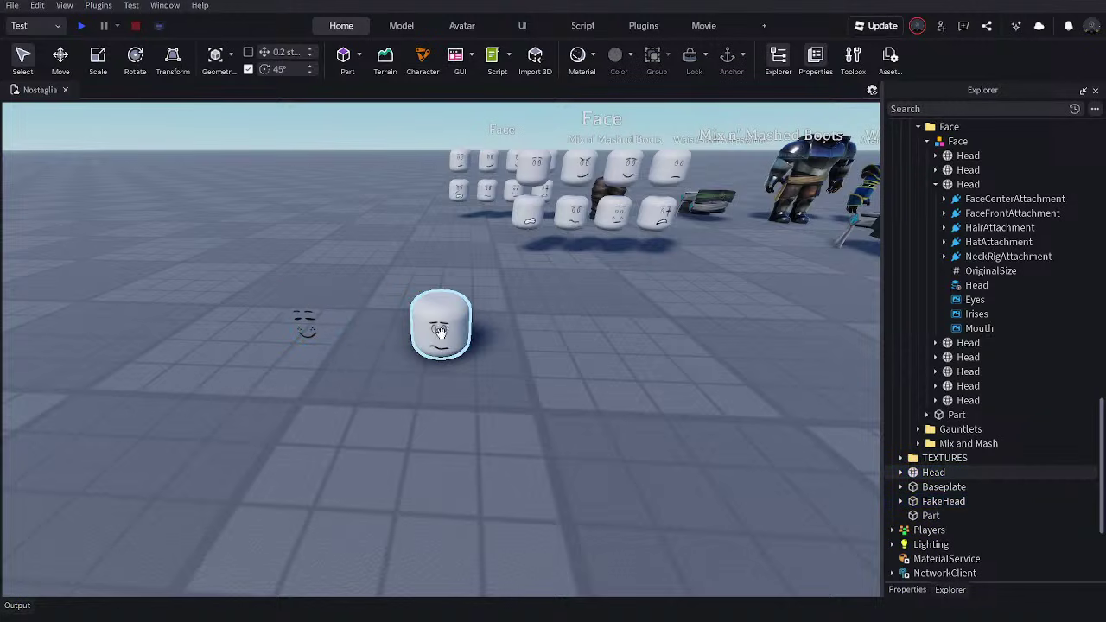
click(321, 319)
scroll(909, 505, down, 3)
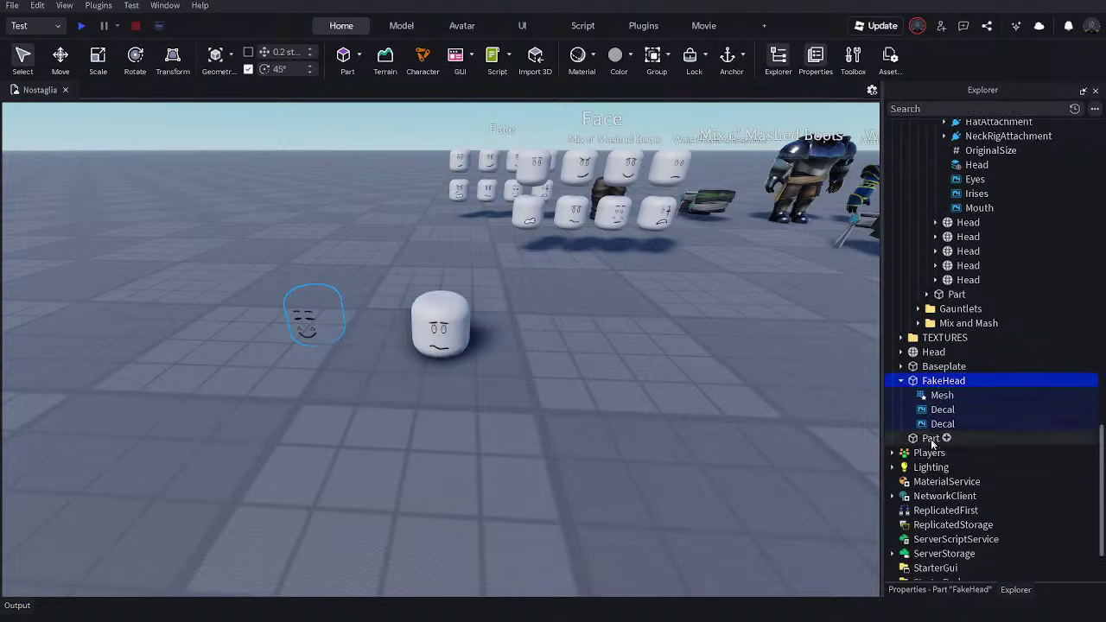
key(Delete)
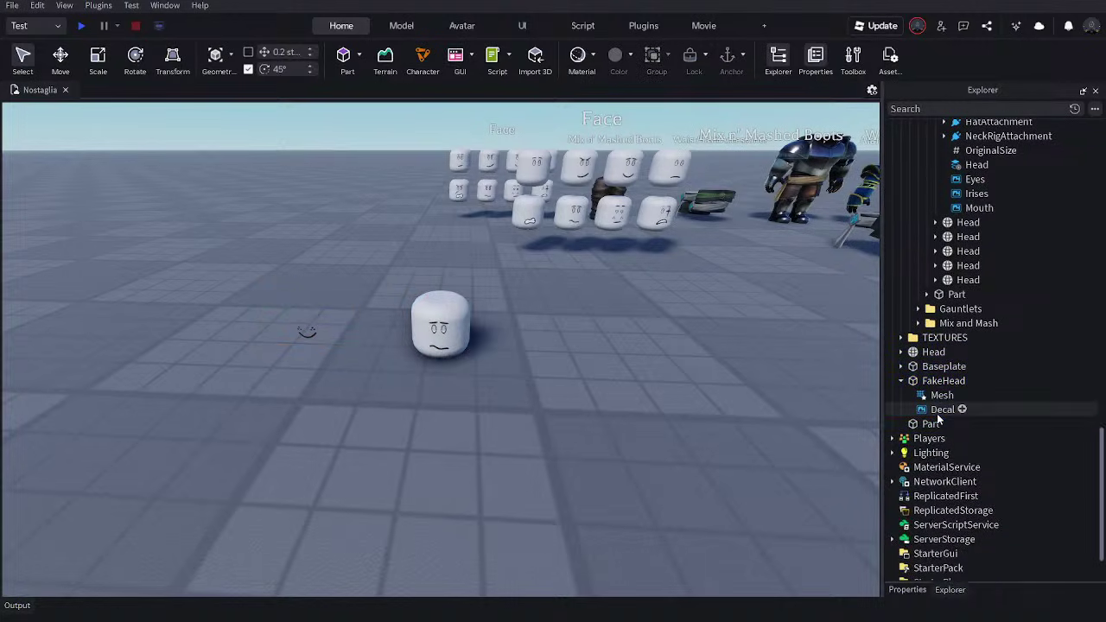
click(940, 410)
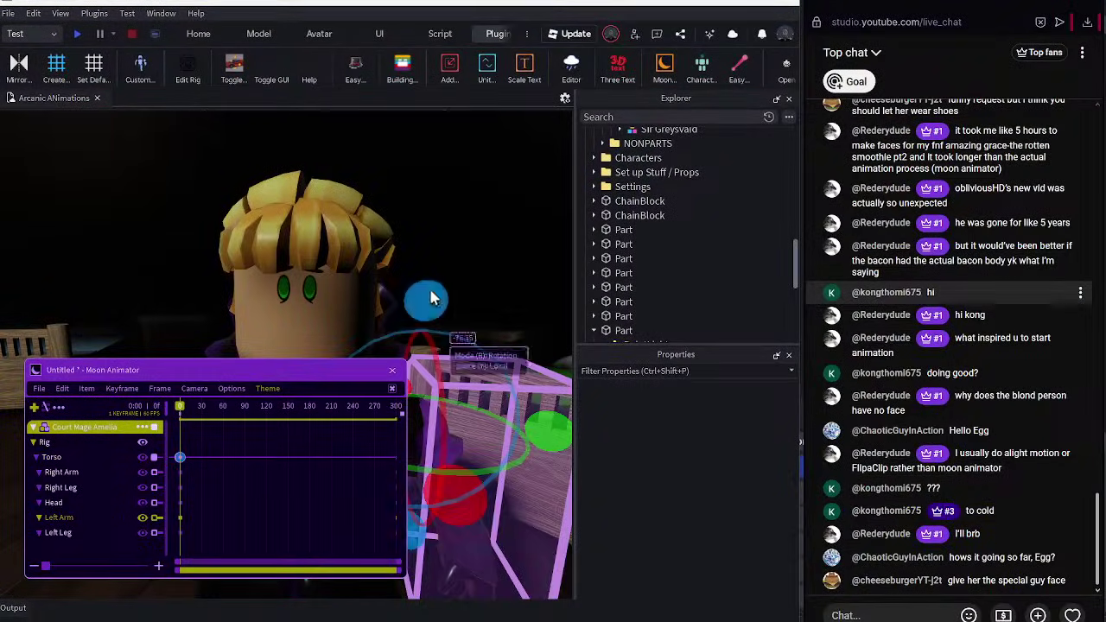
Paste the copied mouth decal into Court Mage Amelia's FakeHead and check the face up close.
click(449, 241)
scroll(449, 241, down, 4)
right_drag(449, 242, 452, 243)
key(ctrl+v)
scroll(694, 202, up, 7)
drag(605, 203, 678, 243)
scroll(703, 204, up, 4)
scroll(690, 249, down, 2)
click(485, 402)
right_drag(485, 402, 487, 397)
key(w)
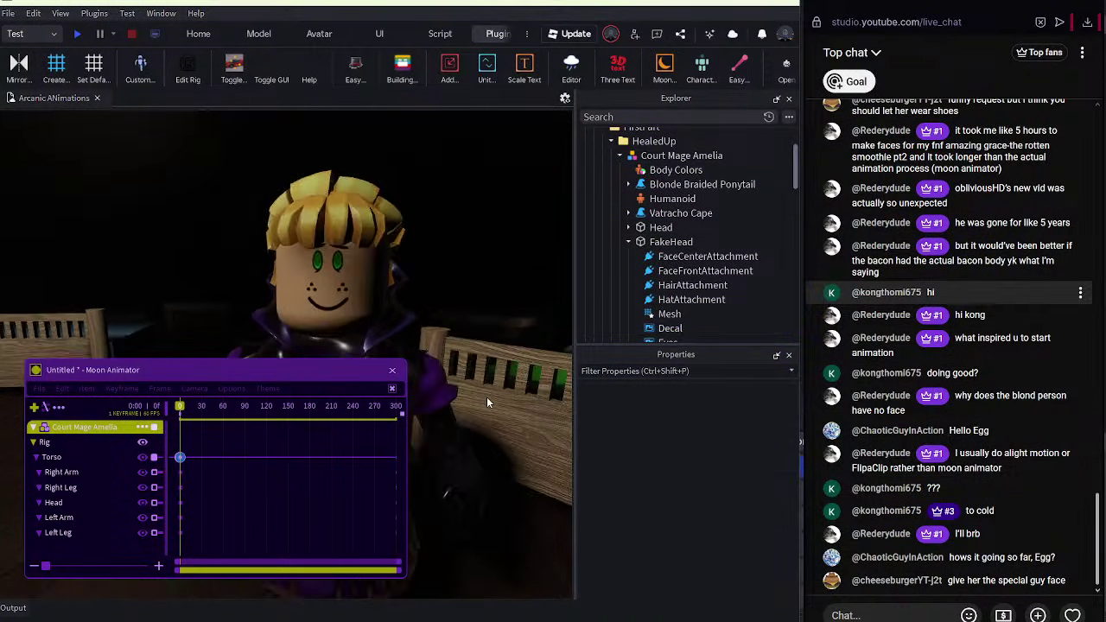
click(292, 383)
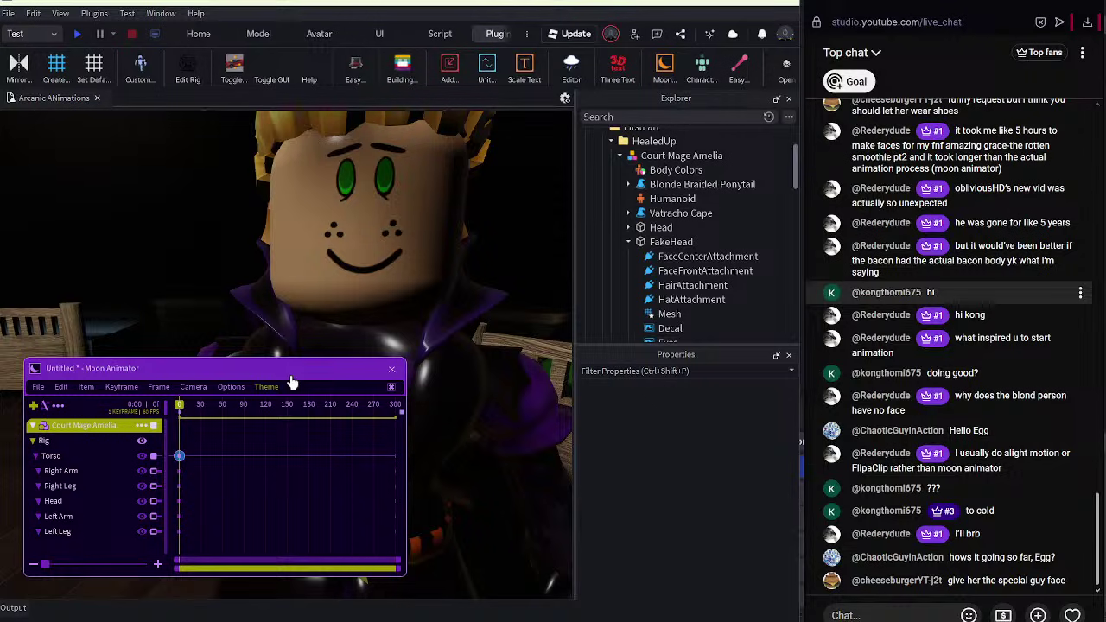
key(s)
key(a)
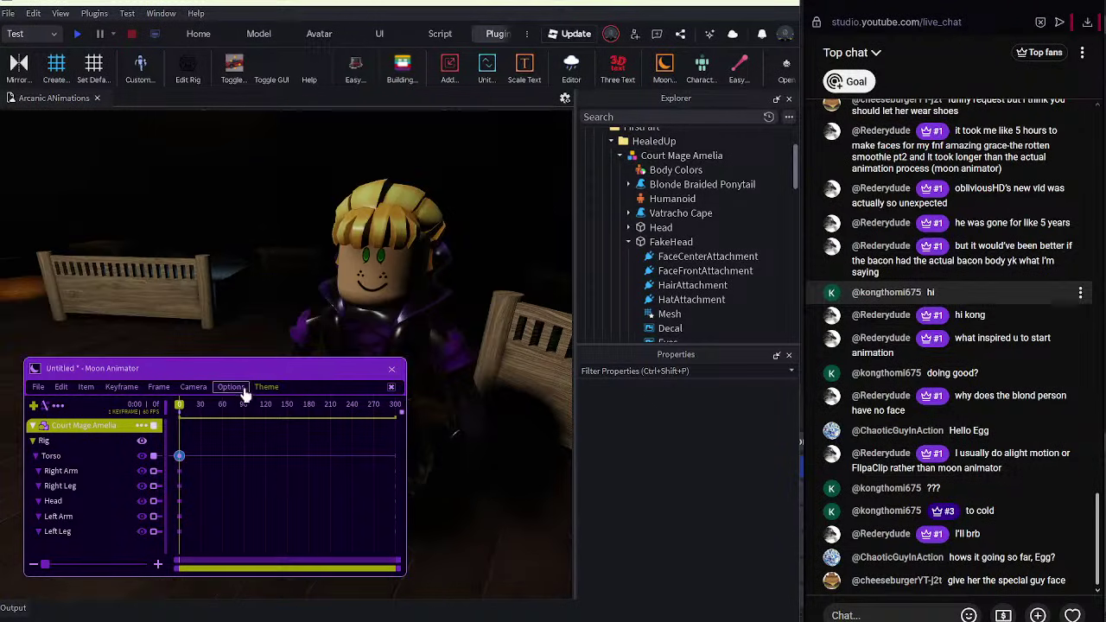
Close the untitled Moon 2 file and open the HealedUp file in Moon Animator.
click(391, 369)
click(518, 464)
key(w)
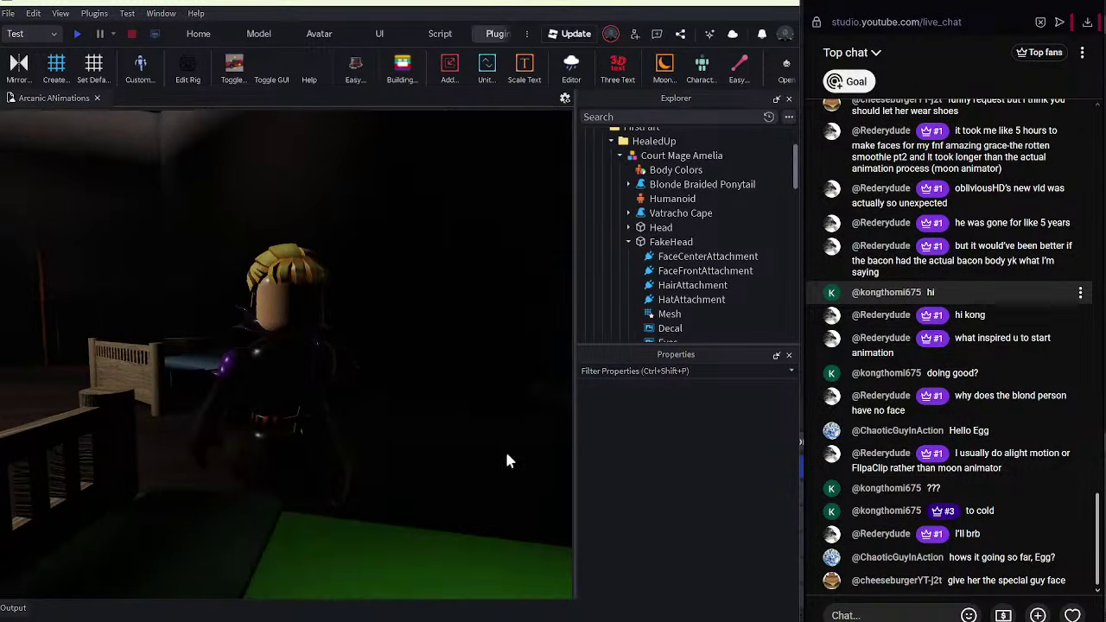
click(664, 65)
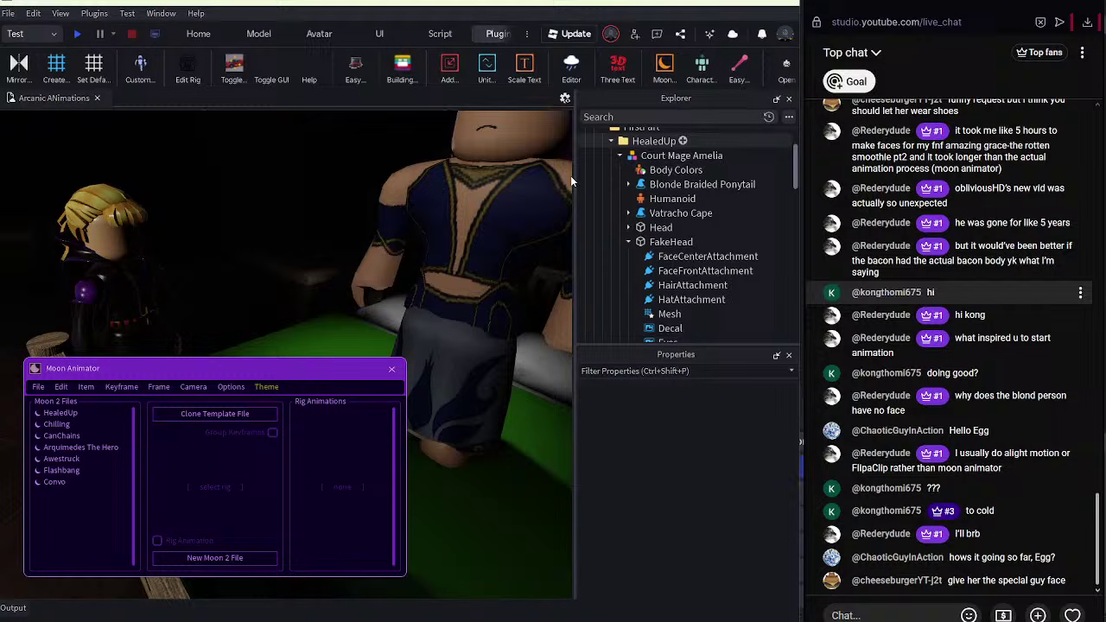
double_click(96, 424)
Play back the HealedUp animation and examine its closing section up to frame 356.
key(space)
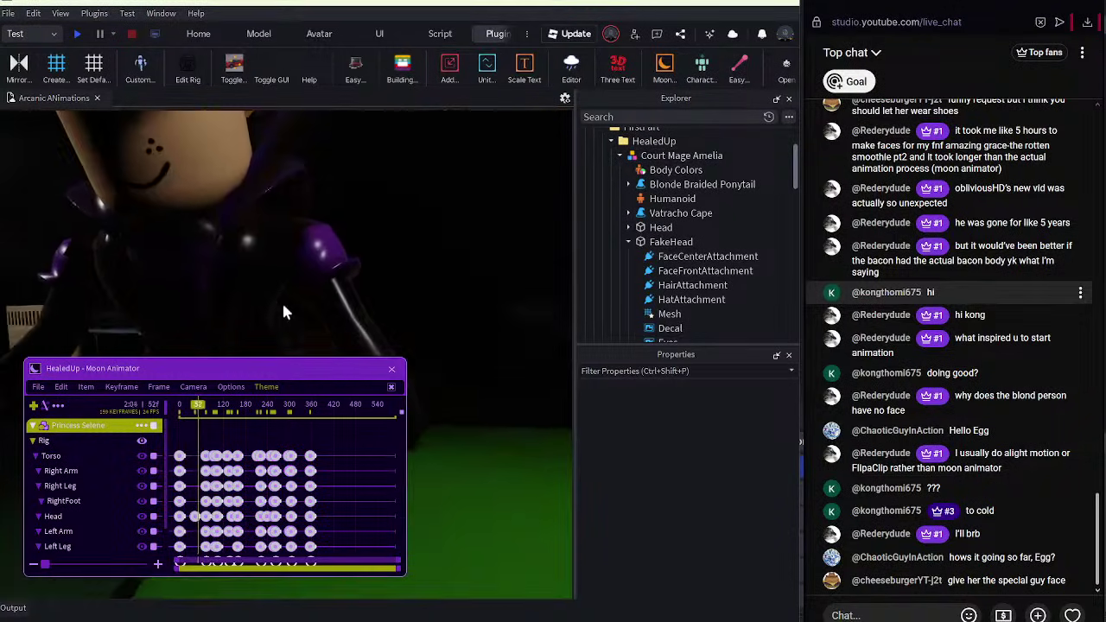
click(294, 406)
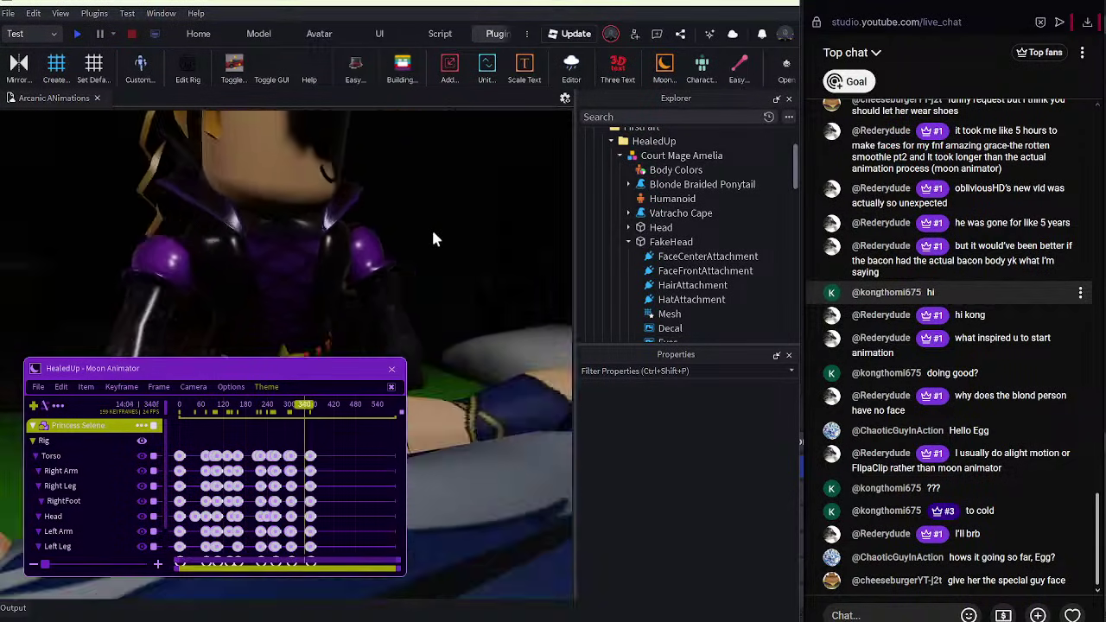
scroll(281, 445, up, 5)
scroll(285, 443, up, 4)
drag(328, 415, 136, 461)
click(228, 411)
key(space)
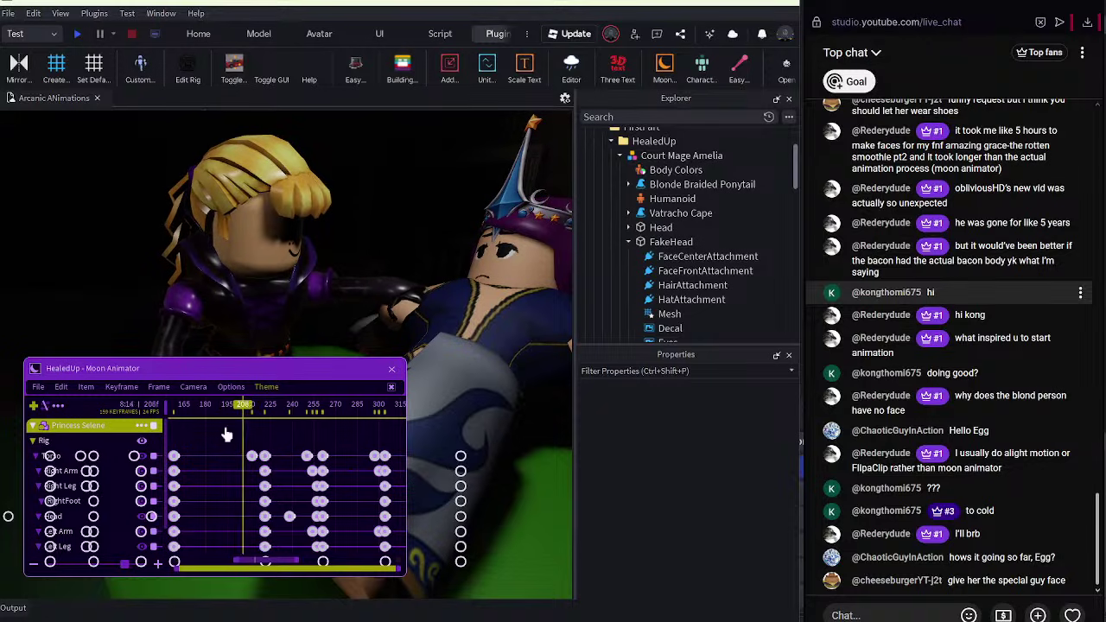
scroll(276, 478, up, 1)
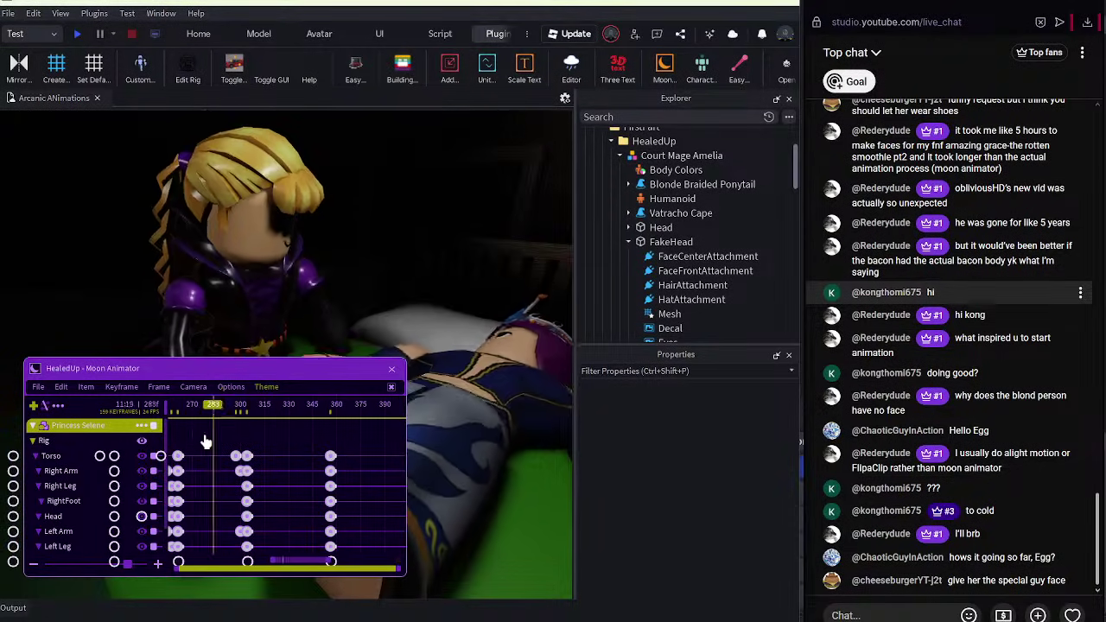
click(322, 418)
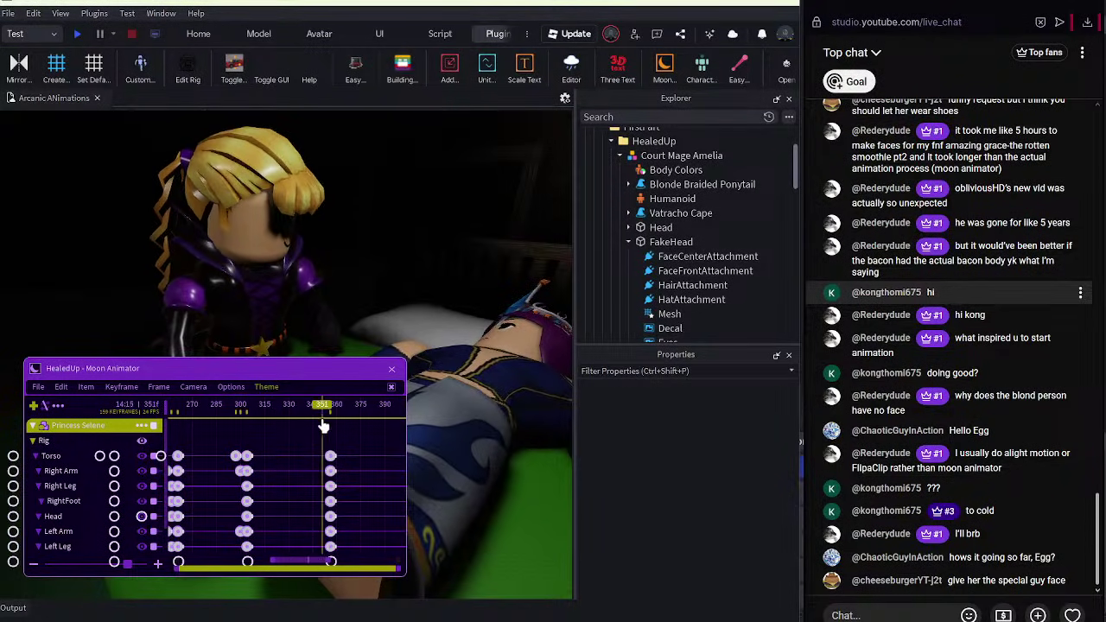
click(311, 410)
key(space)
scroll(128, 489, down, 1)
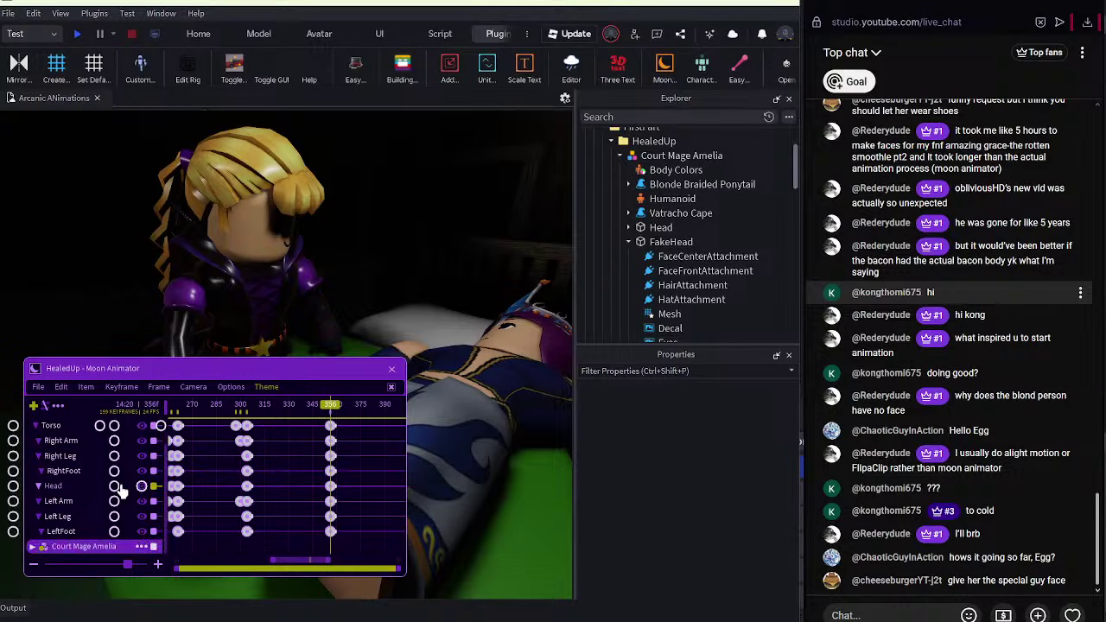
Expand Court Mage Amelia's item in the timeline to show her body part tracks.
click(38, 550)
click(35, 548)
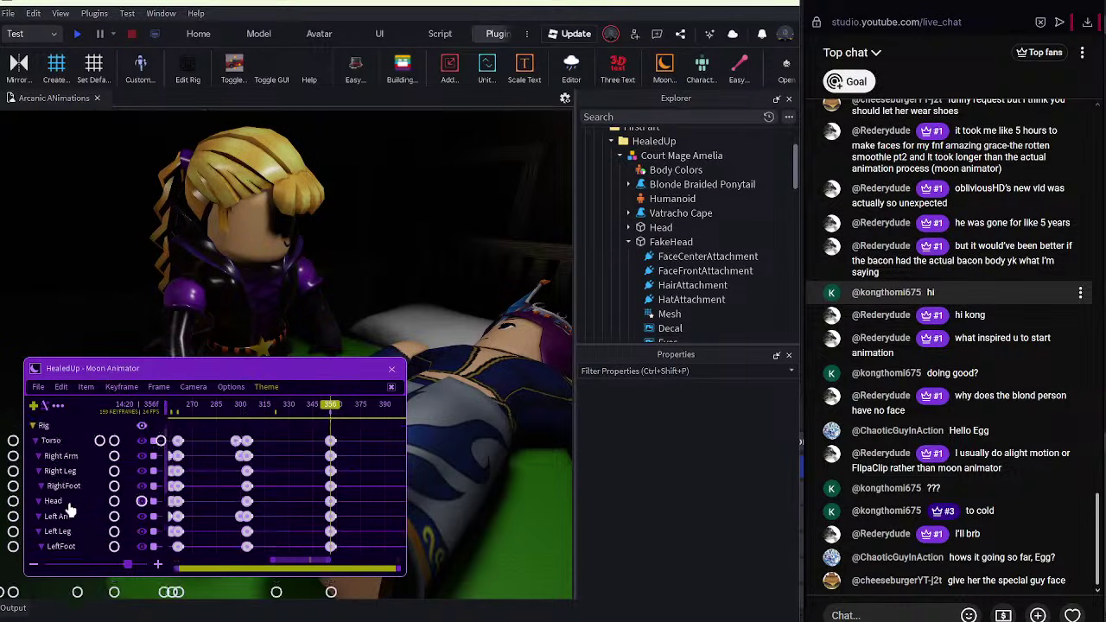
scroll(69, 513, down, 2)
key(alt+Tab)
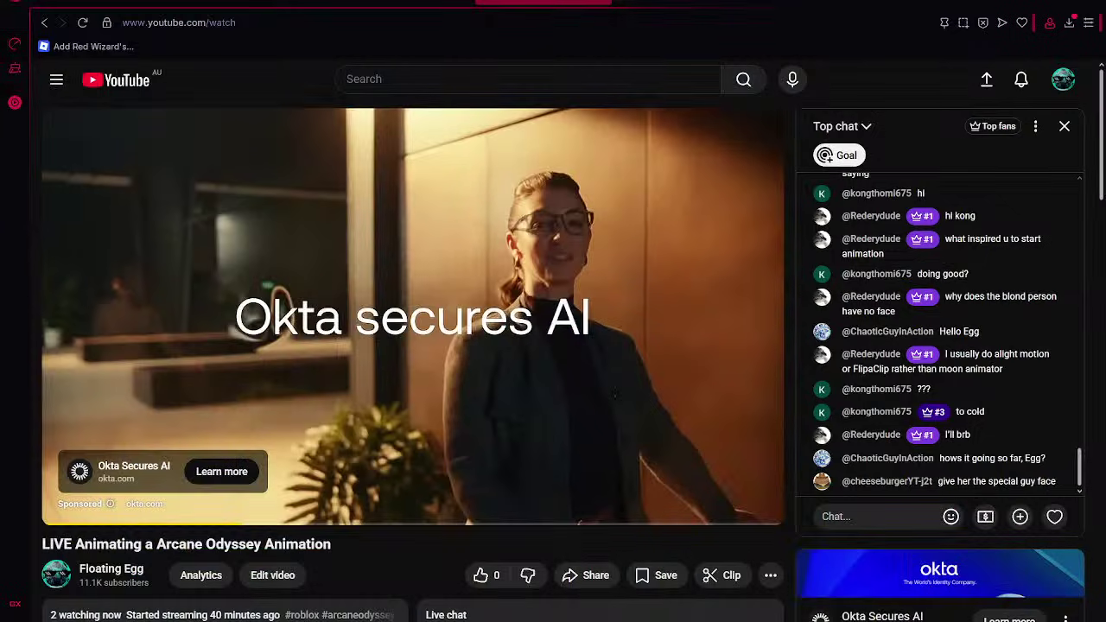
mouse_move(709, 621)
click(638, 581)
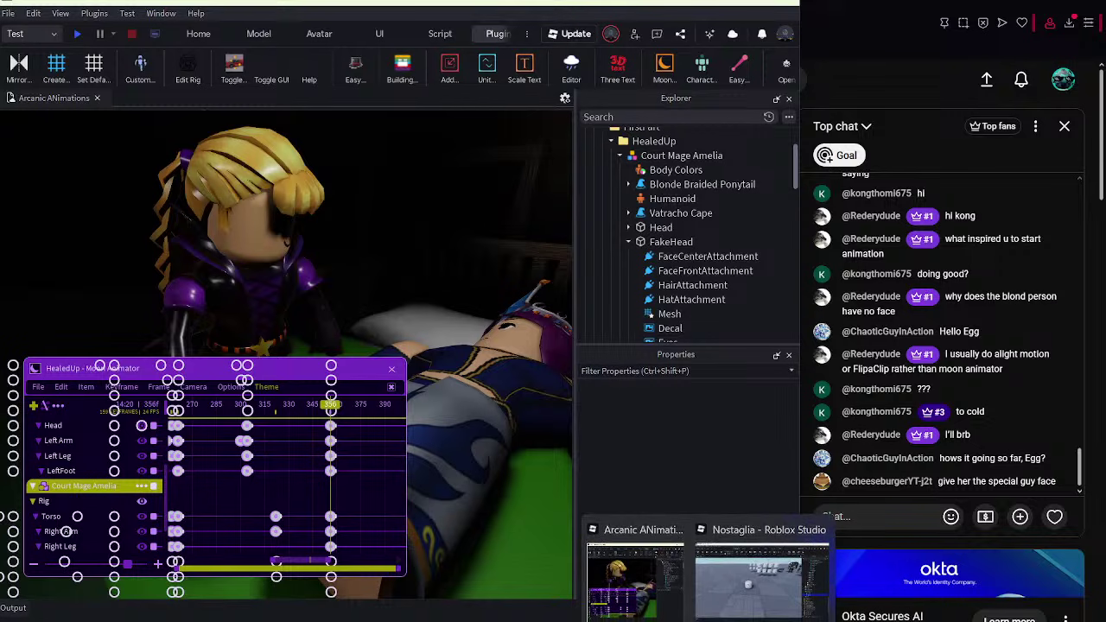
click(735, 621)
Rotate Court Mage Amelia's torso slightly at frame 356.
drag(304, 404, 329, 415)
click(287, 308)
right_drag(287, 308, 344, 211)
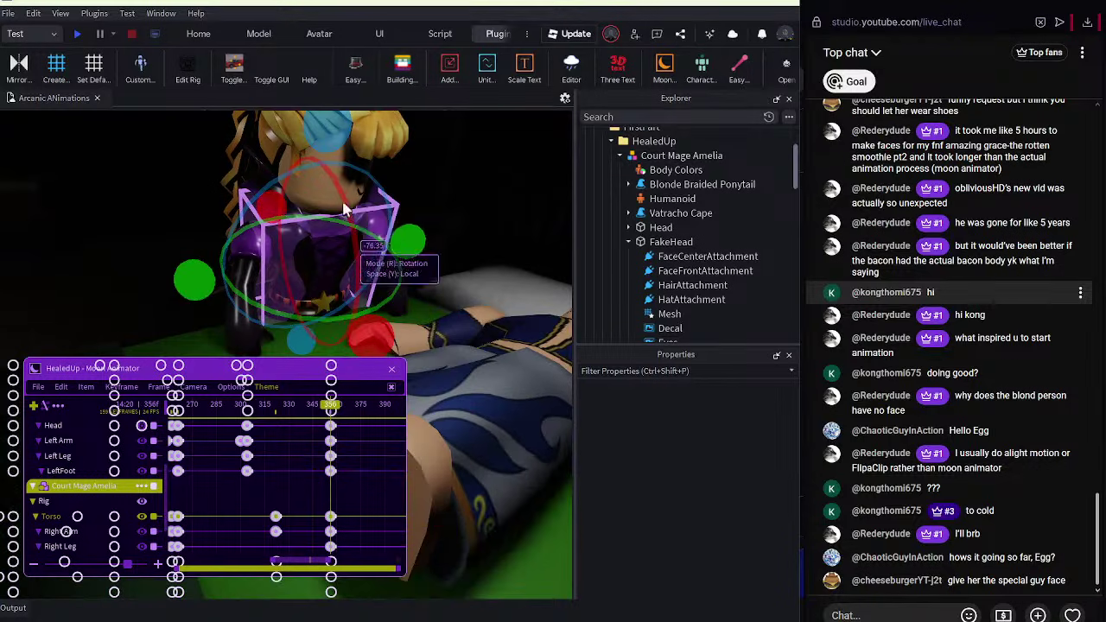
mouse_move(337, 138)
mouse_down()
mouse_move(298, 146)
mouse_move(339, 137)
mouse_up()
Replay the ending around frames 317 to 356 to examine Court Mage Amelia's torso motion.
click(279, 411)
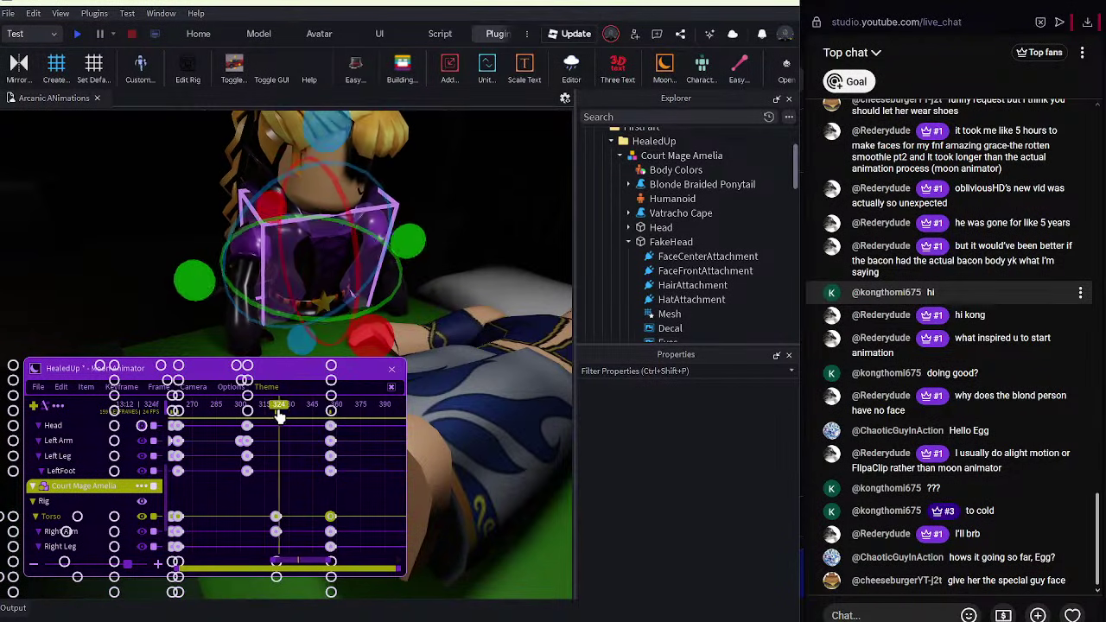
key(space)
drag(277, 410, 250, 410)
scroll(312, 456, up, 5)
scroll(312, 450, up, 2)
key(space)
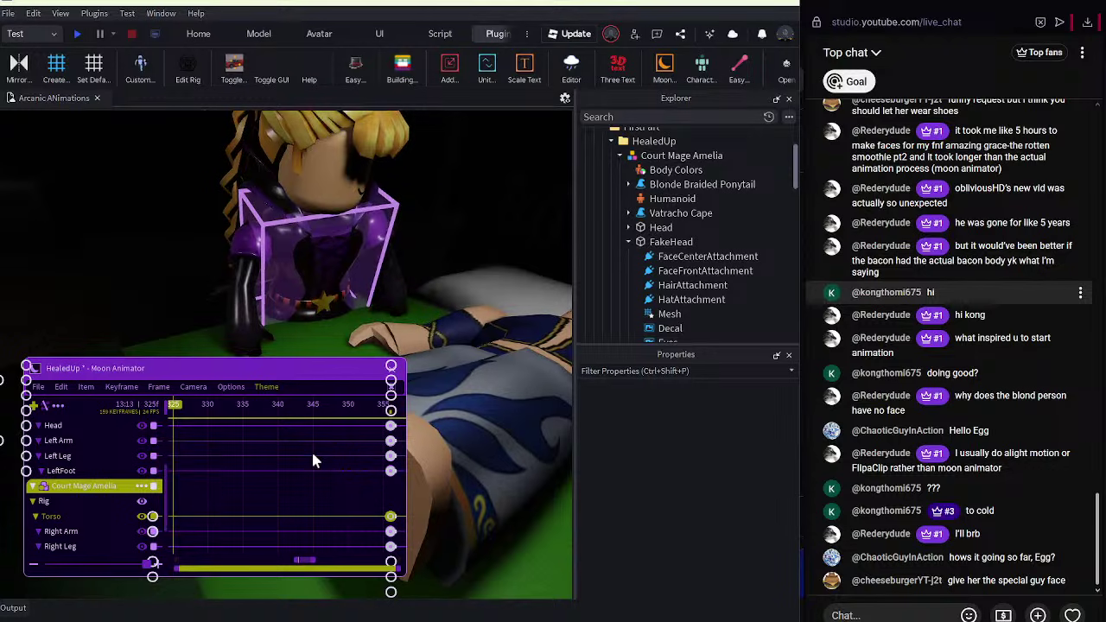
drag(321, 414, 156, 413)
key(space)
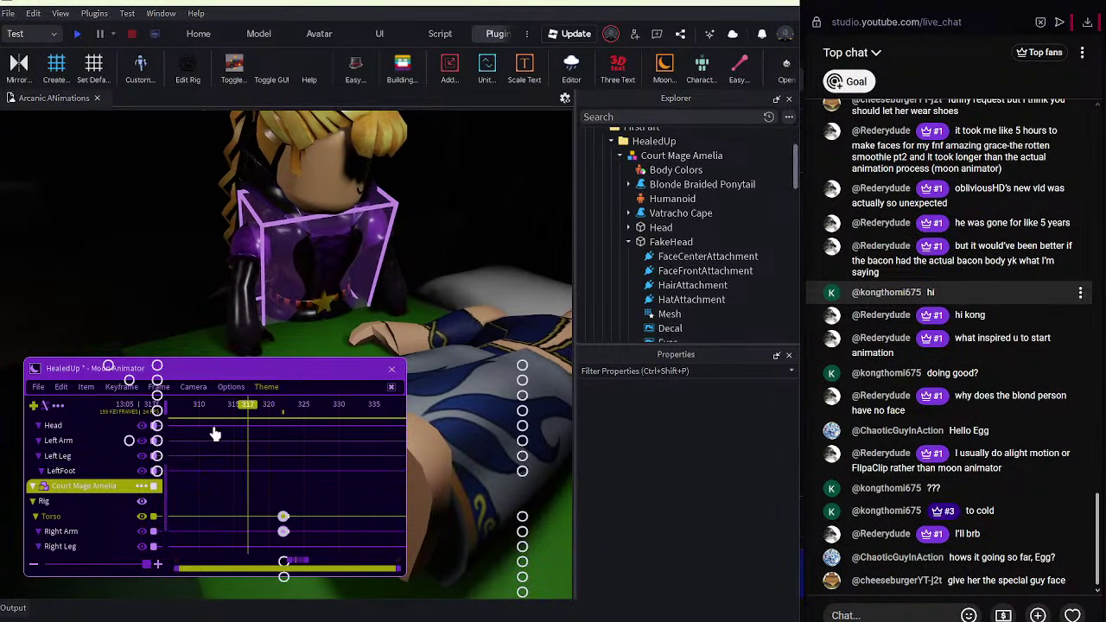
right_drag(397, 230, 398, 230)
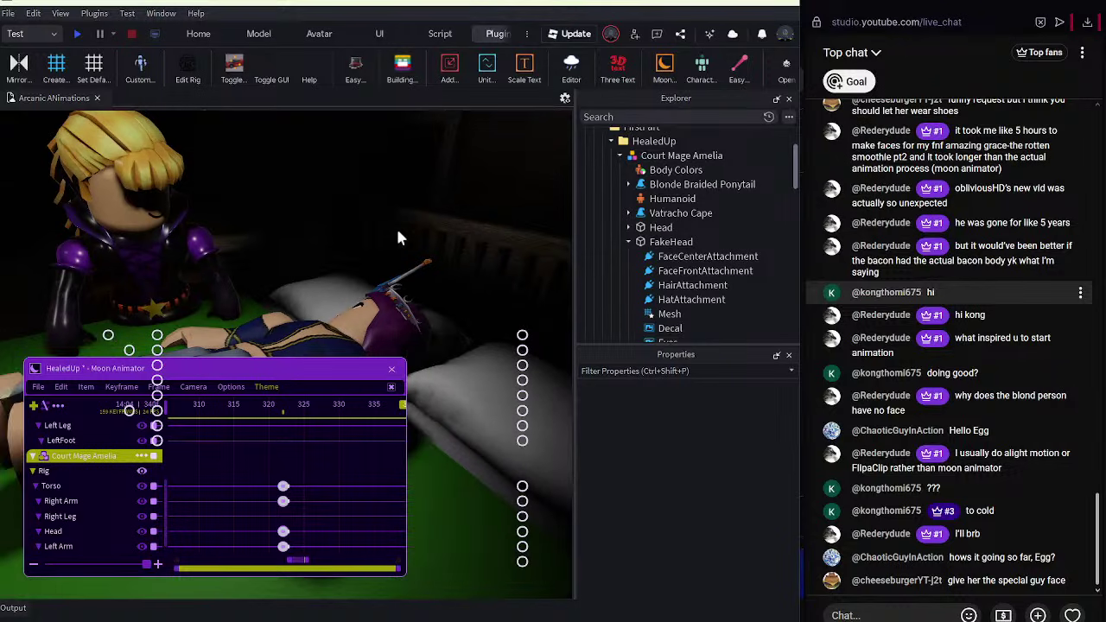
drag(380, 409, 182, 444)
key(space)
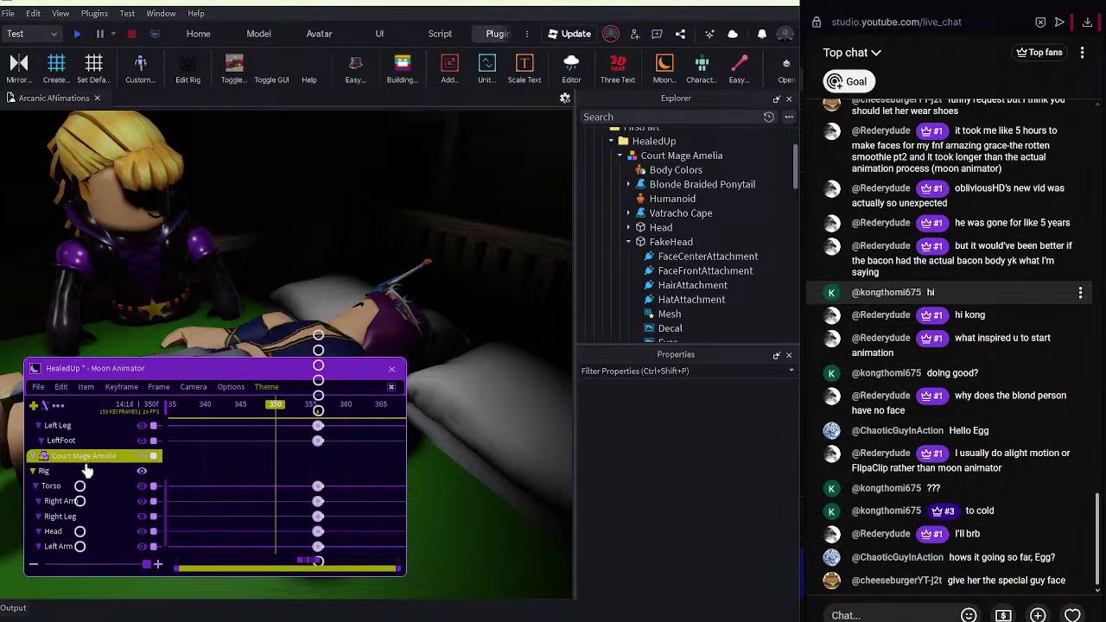
Save the HealedUp animation file with the new torso pose.
scroll(62, 462, up, 5)
click(40, 389)
click(33, 404)
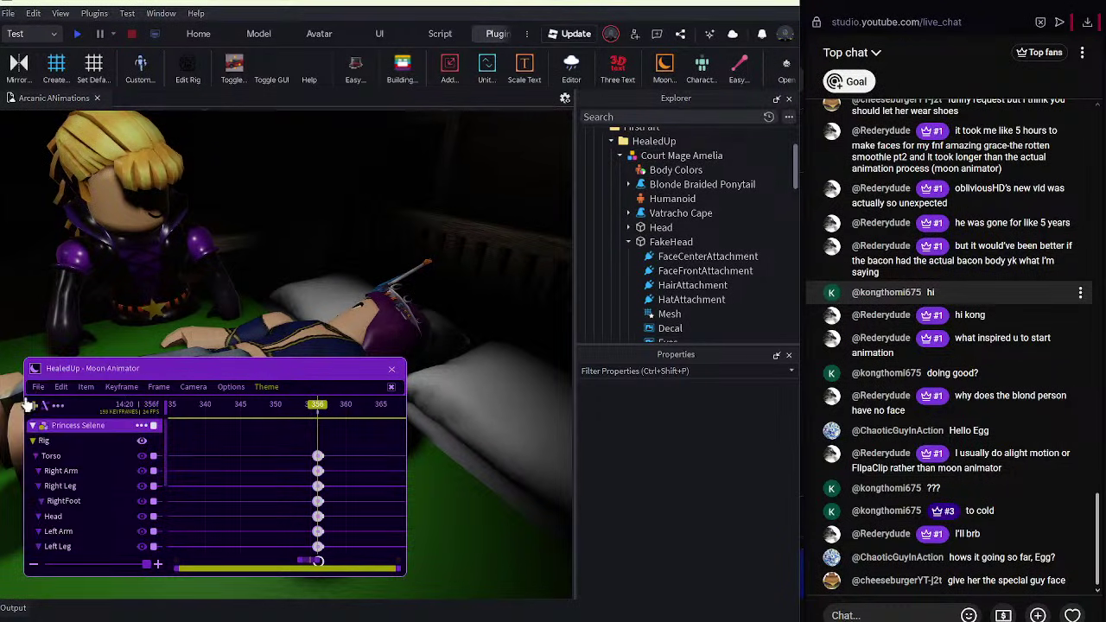
Examine Court Mage Amelia's pose at frame 356 from several distances and angles.
click(249, 230)
click(315, 204)
scroll(315, 204, down, 3)
right_drag(315, 204, 316, 204)
scroll(315, 204, up, 3)
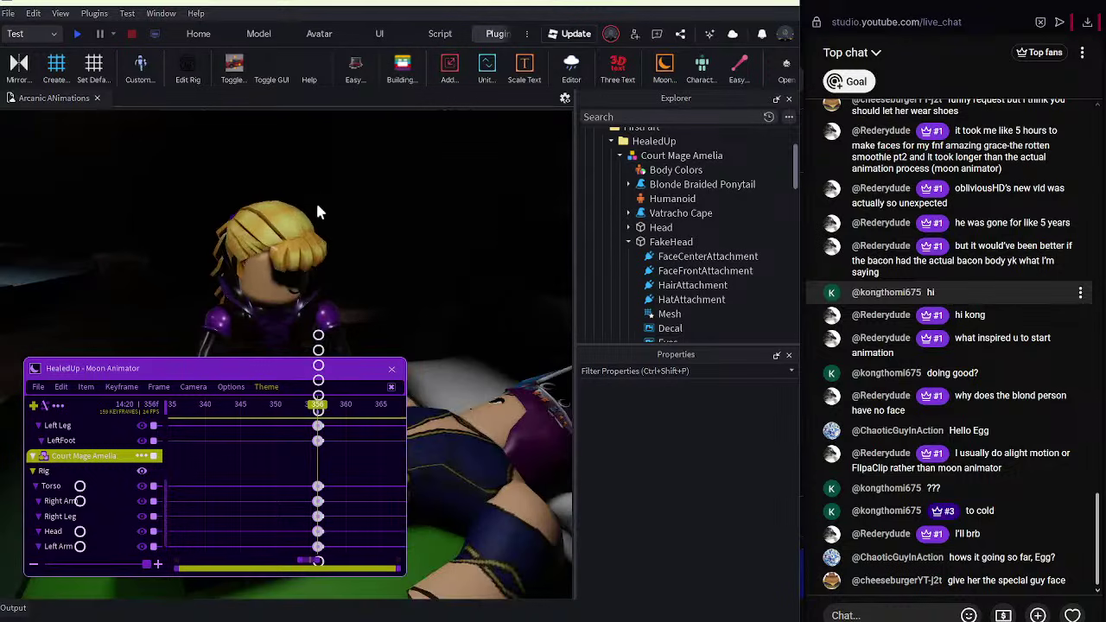
scroll(432, 197, up, 2)
scroll(434, 196, down, 2)
scroll(434, 202, up, 2)
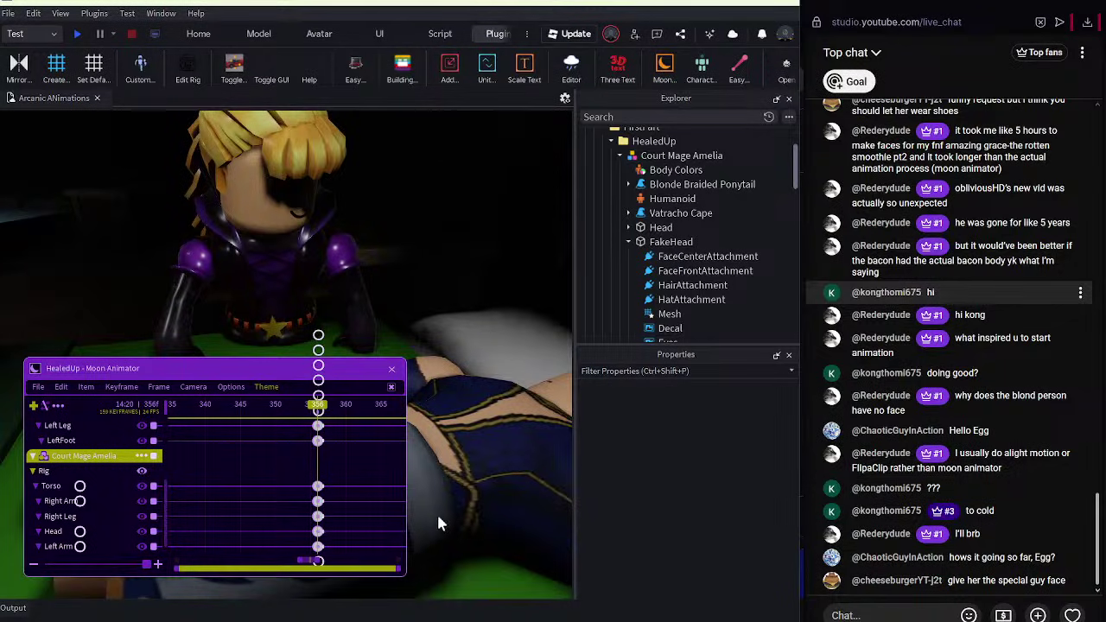
scroll(438, 523, down, 2)
key(alt+Tab)
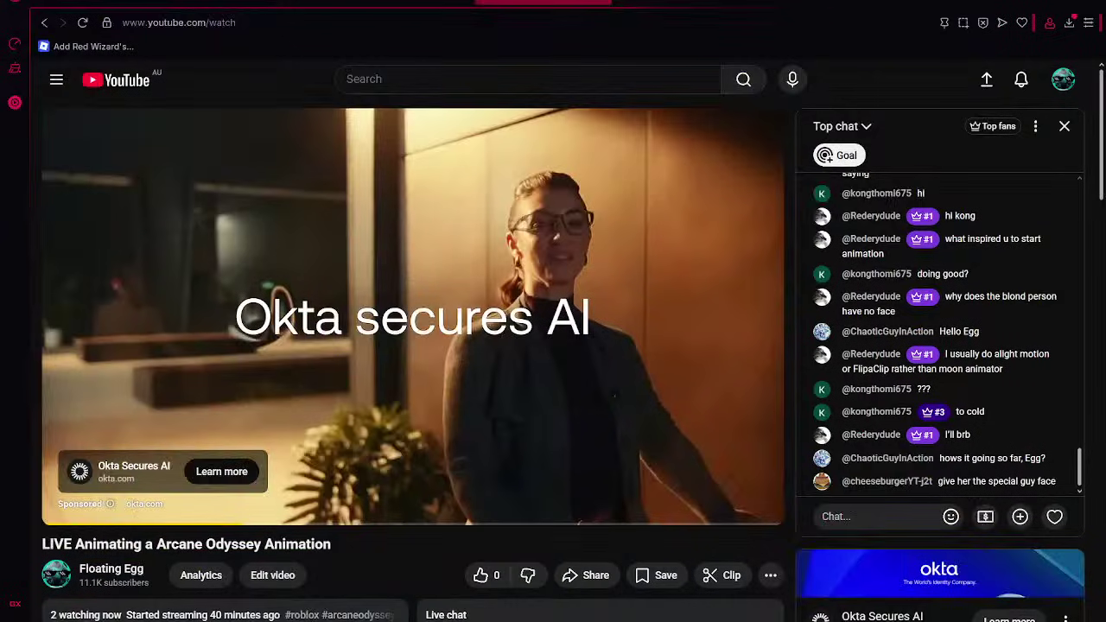
click(639, 610)
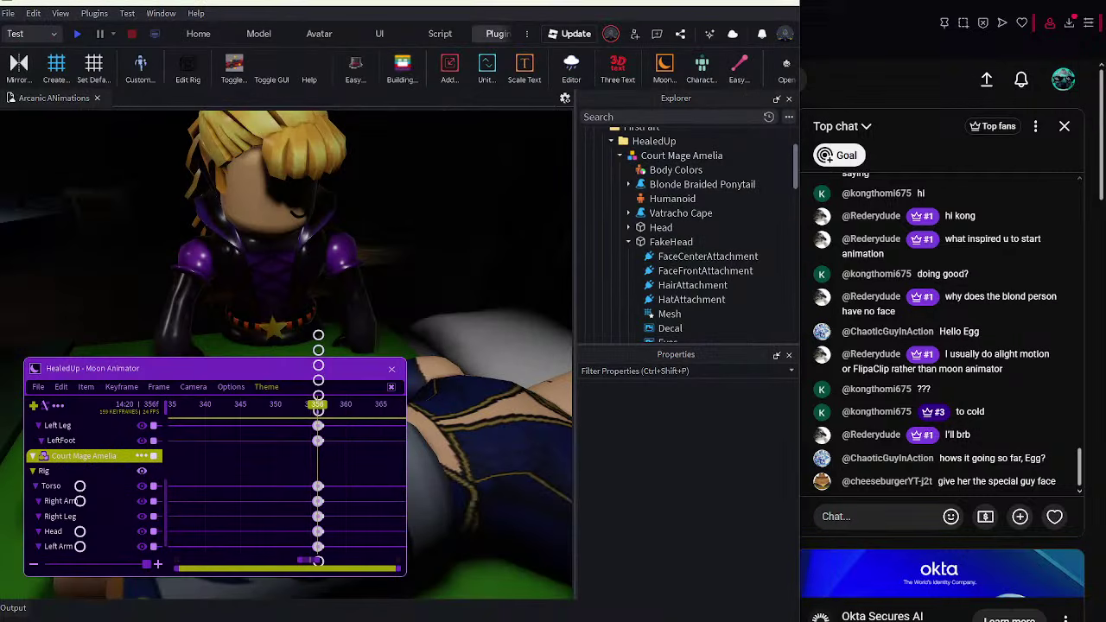
click(564, 600)
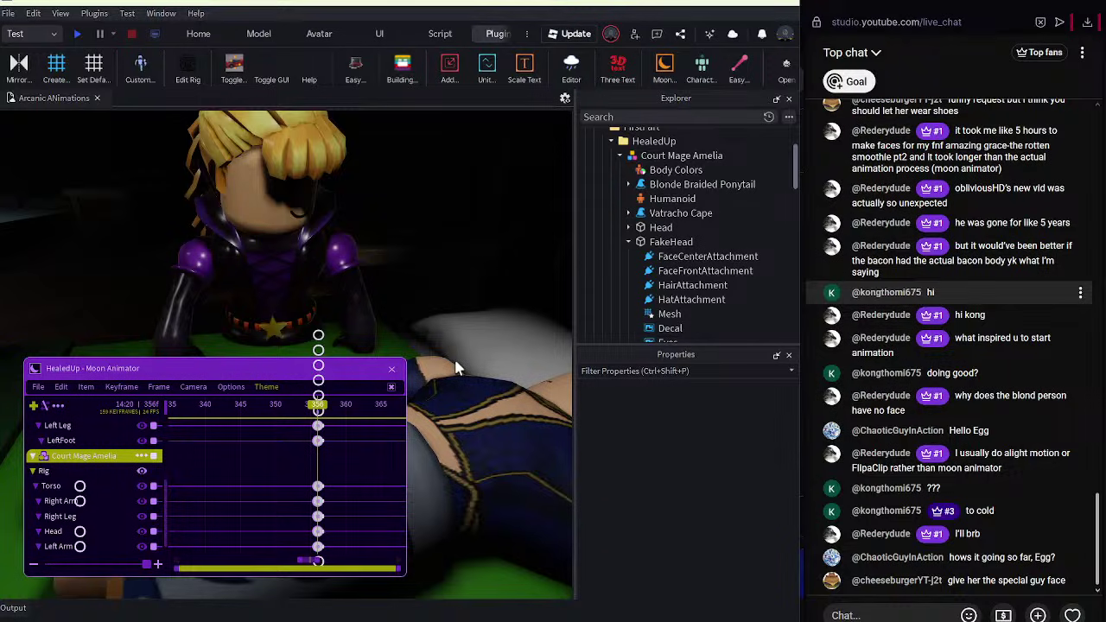
Replay the last frames up to frame 356 and save the HealedUp file.
drag(353, 424, 313, 422)
scroll(259, 434, down, 1)
key(space)
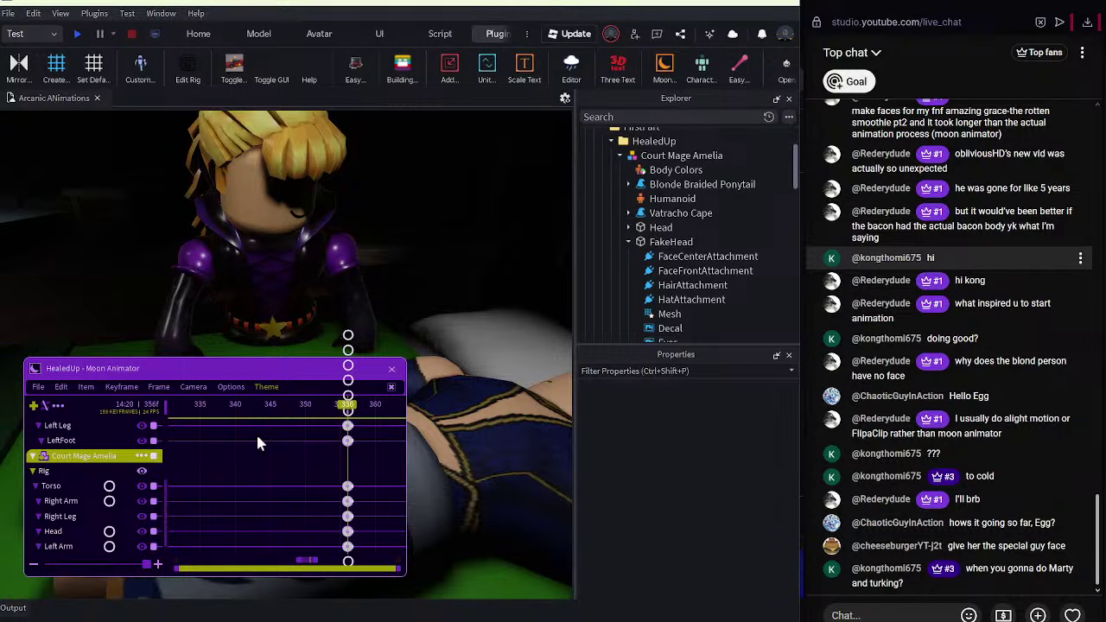
click(38, 390)
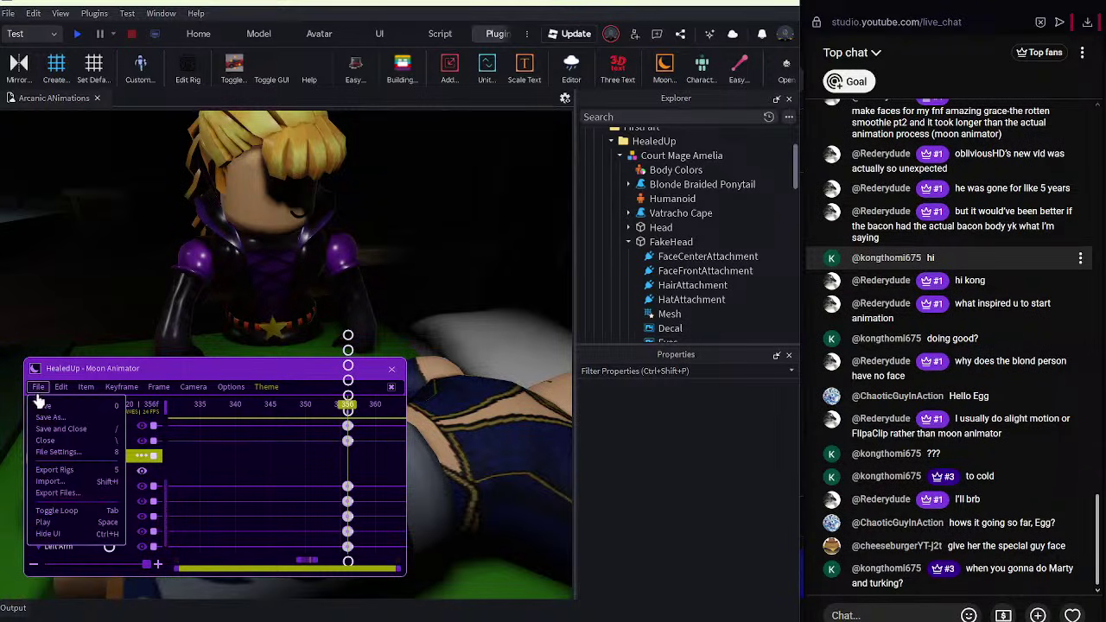
click(41, 404)
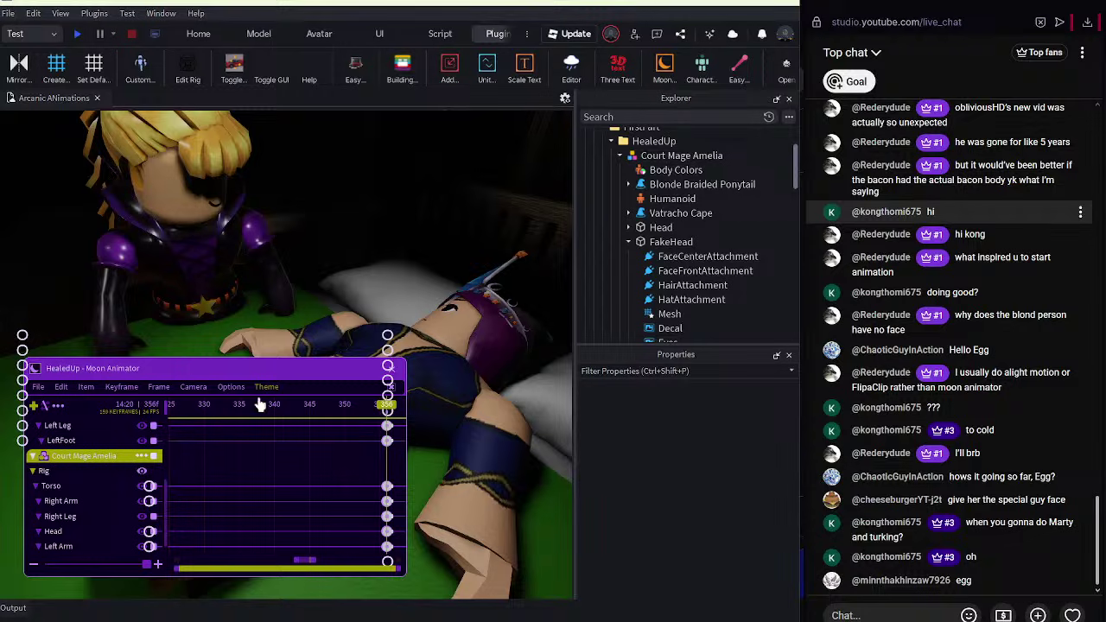
Delete Court Mage Amelia's torso keyframe at frame 322 and replay the closing section.
key(space)
key(space)
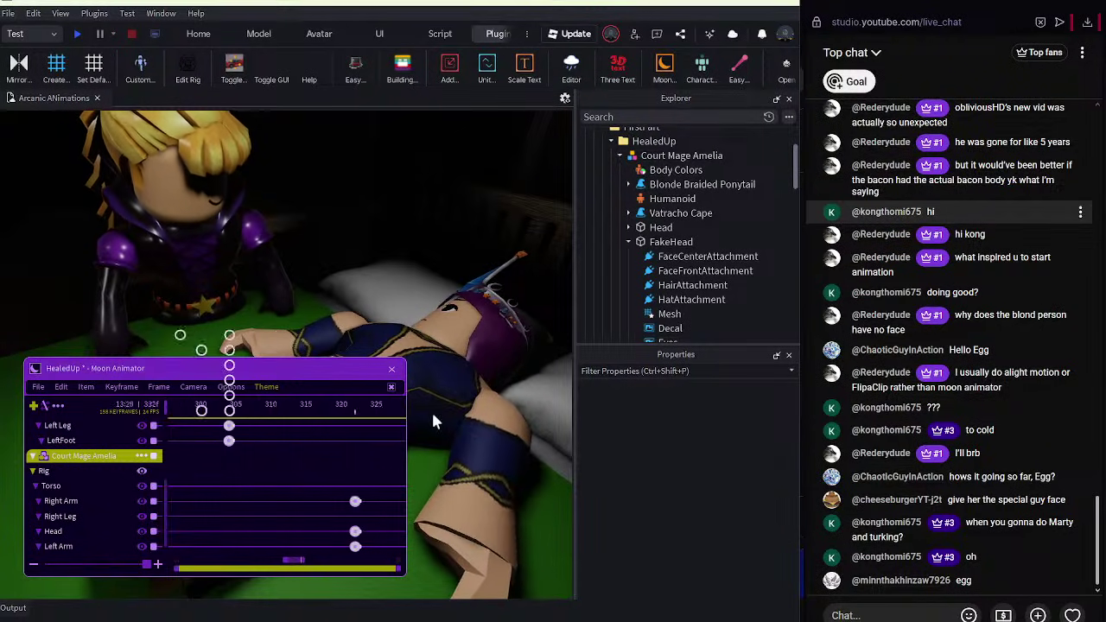
Select Princess Selene's rig and Court Mage Amelia's rig in turn, and save the HealedUp file.
scroll(128, 461, up, 3)
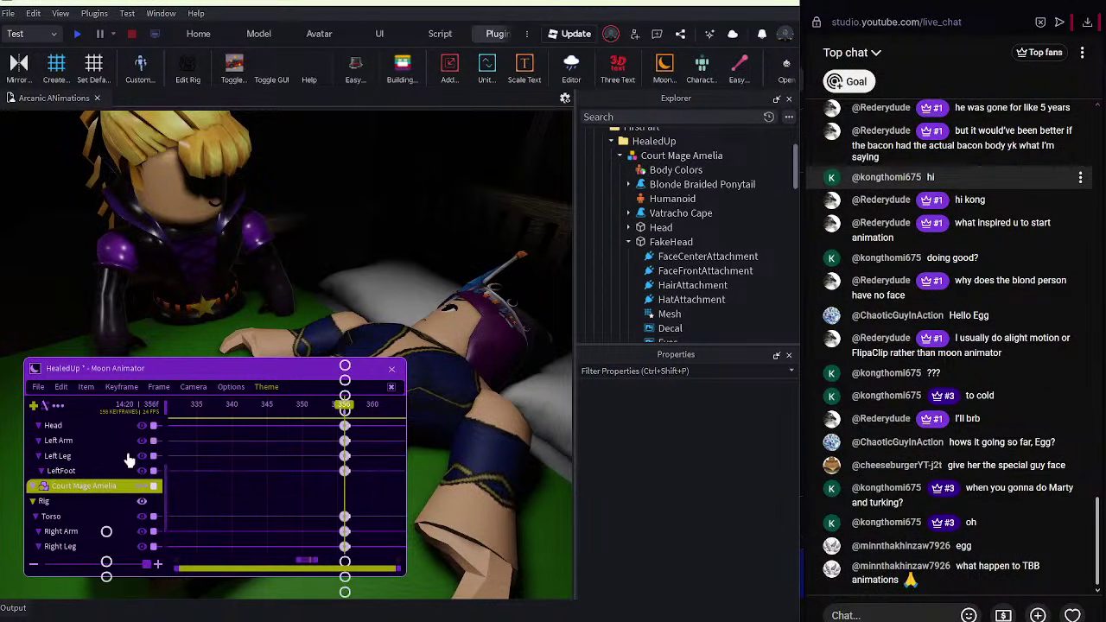
scroll(127, 458, up, 2)
click(116, 446)
scroll(103, 446, down, 7)
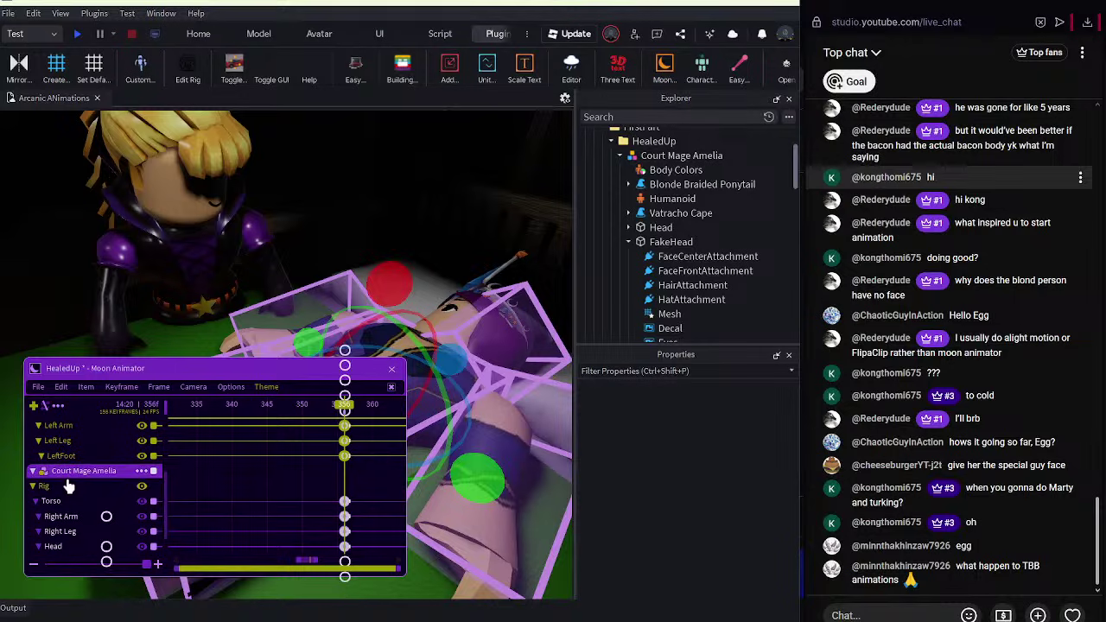
click(66, 484)
click(38, 386)
click(78, 408)
Play the ending from before frame 356 once more, and move the playhead to frame 380.
drag(234, 413, 151, 415)
click(451, 229)
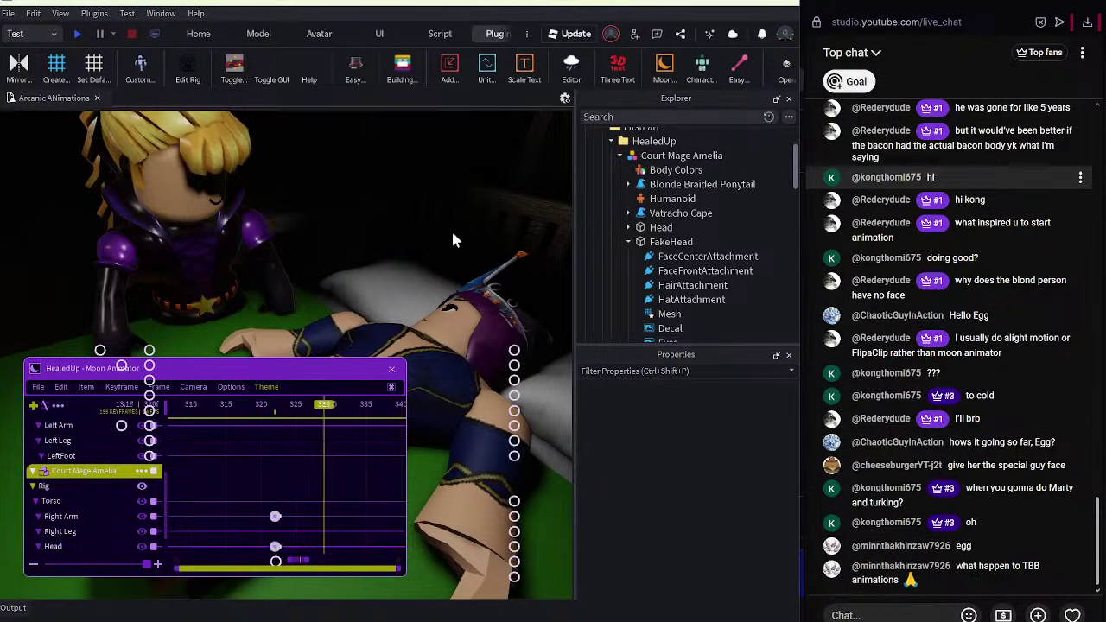
click(38, 386)
click(42, 522)
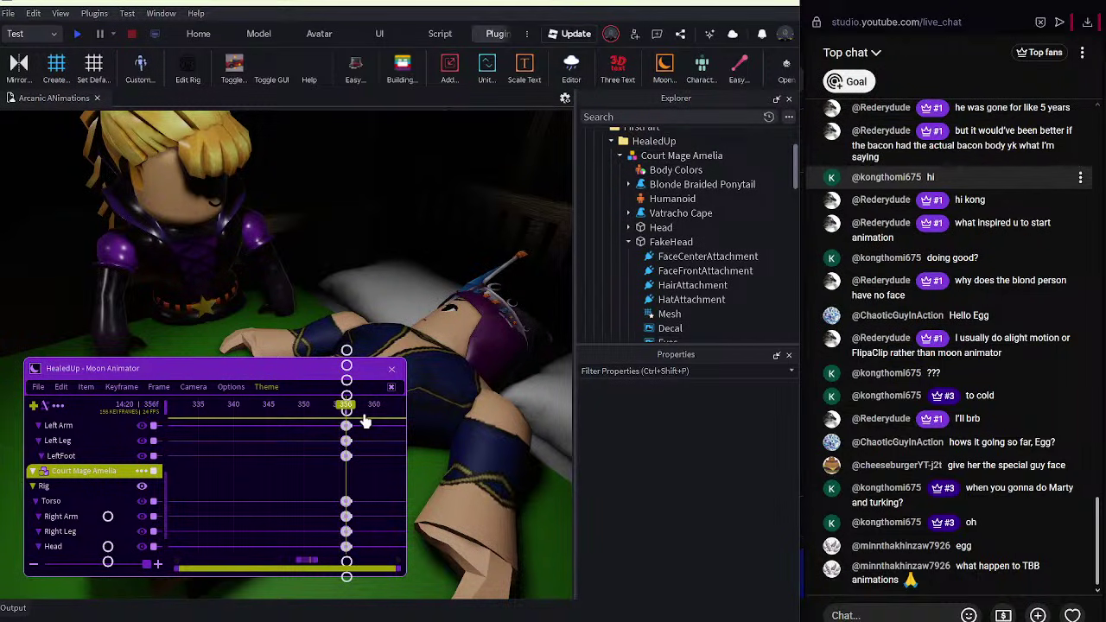
drag(346, 408, 308, 427)
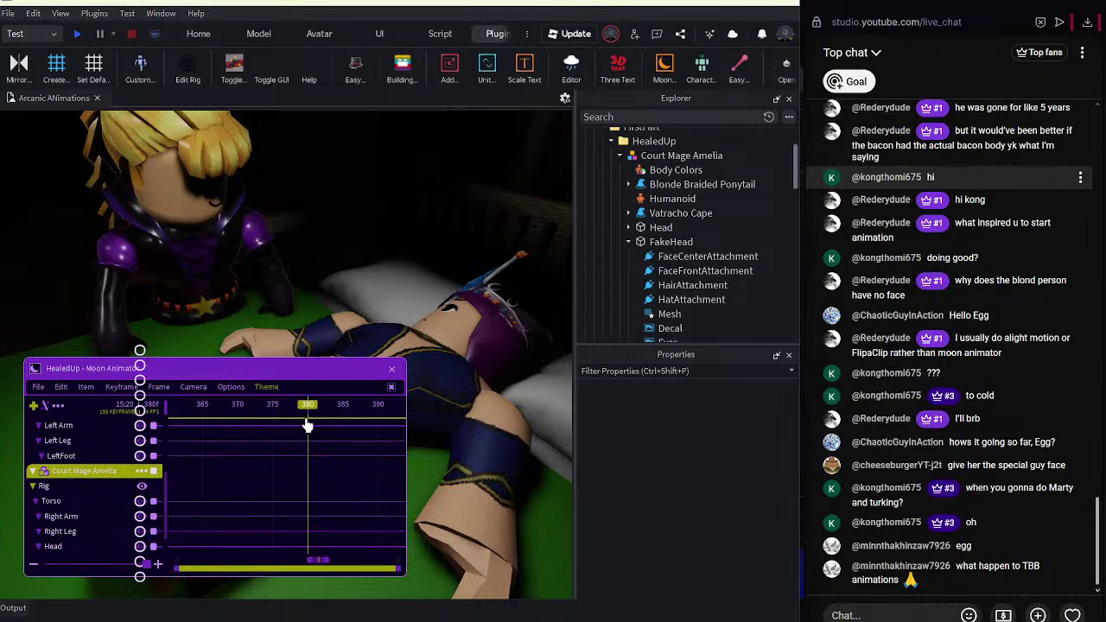
Save the HealedUp file.
click(38, 387)
click(48, 406)
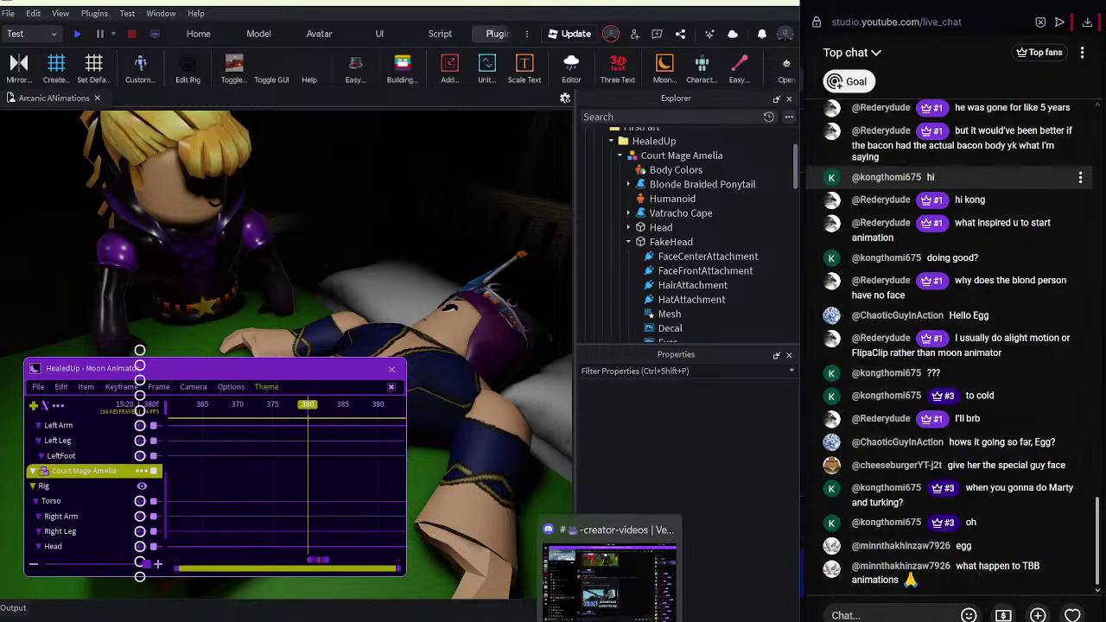
Look at Discord's creator-videos channel and the livestream's YouTube page, and return to the animation in Roblox Studio.
click(602, 593)
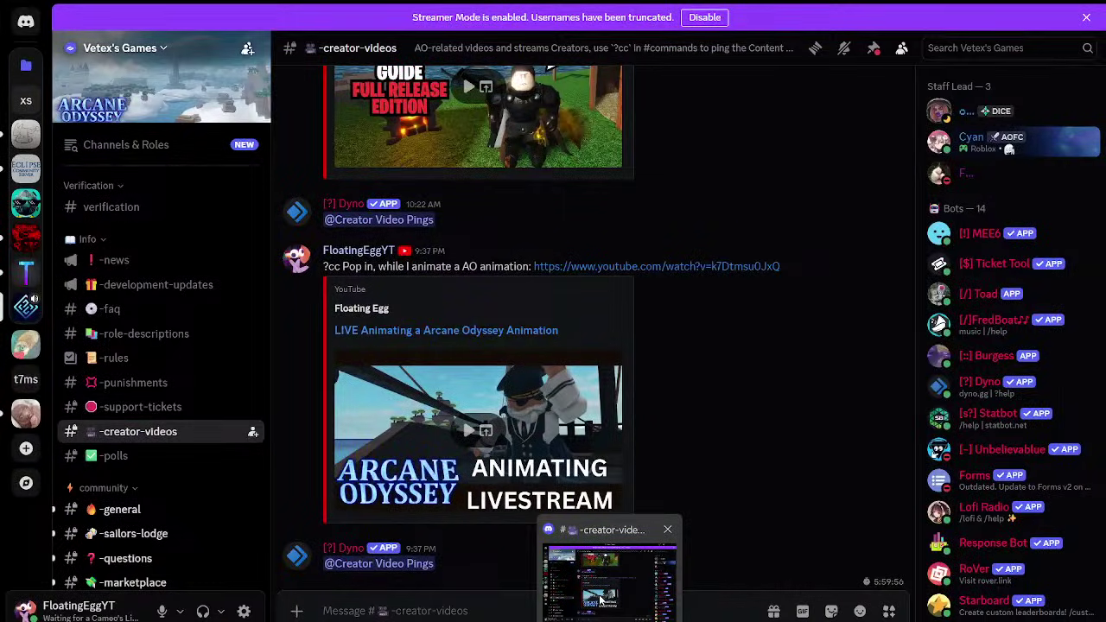
key(alt+Tab)
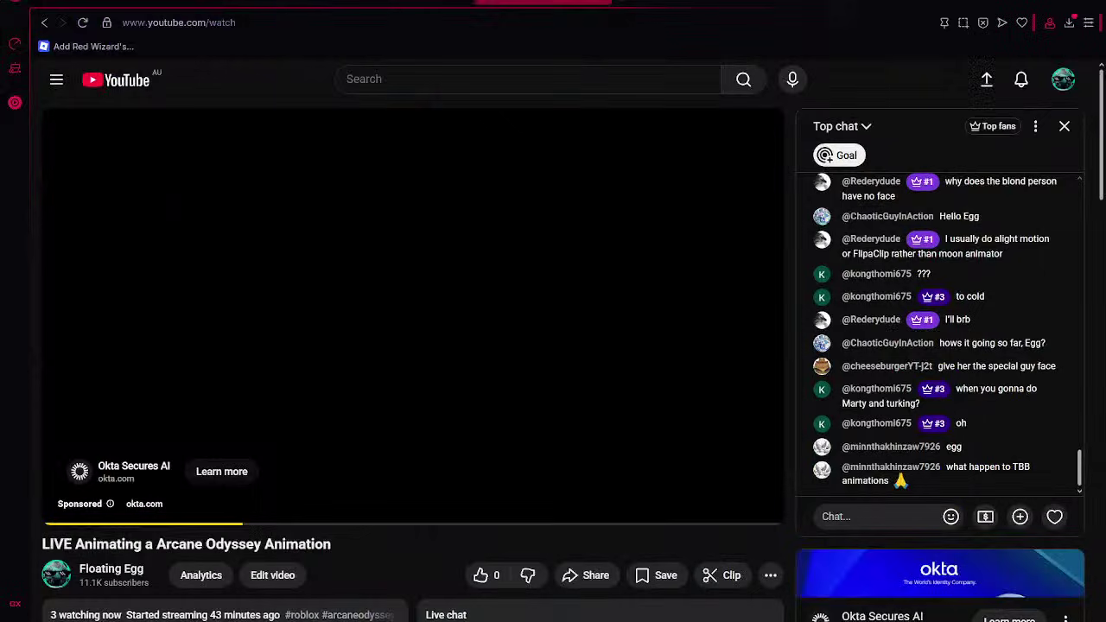
mouse_move(657, 615)
click(637, 585)
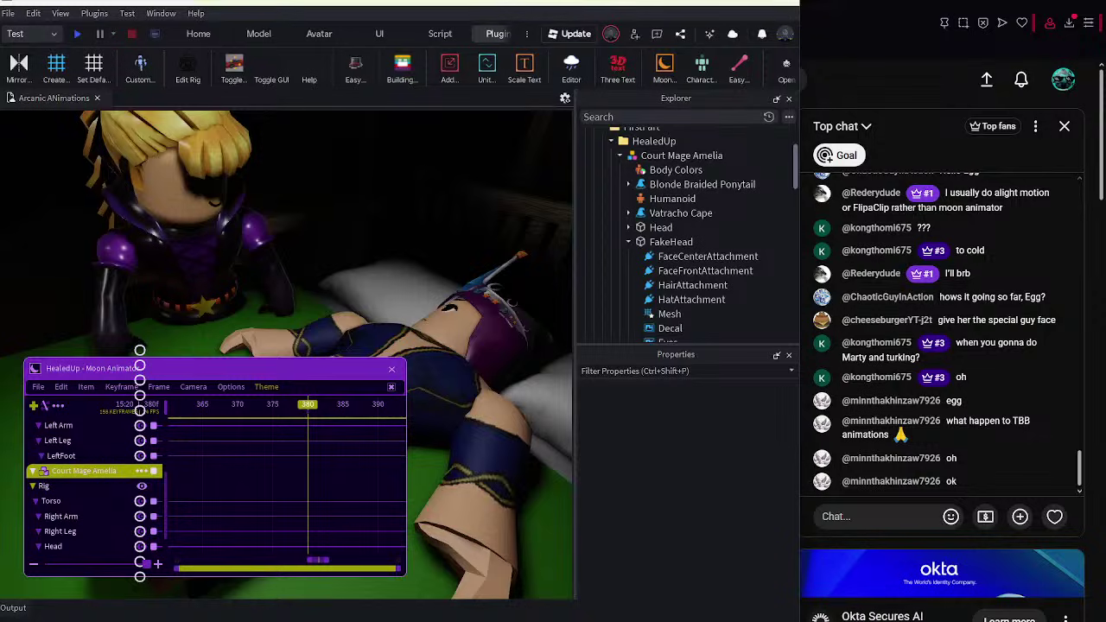
key(alt+Tab)
Replay the ending from before frame 356 and place the playhead at frame 390.
drag(281, 407, 180, 460)
key(space)
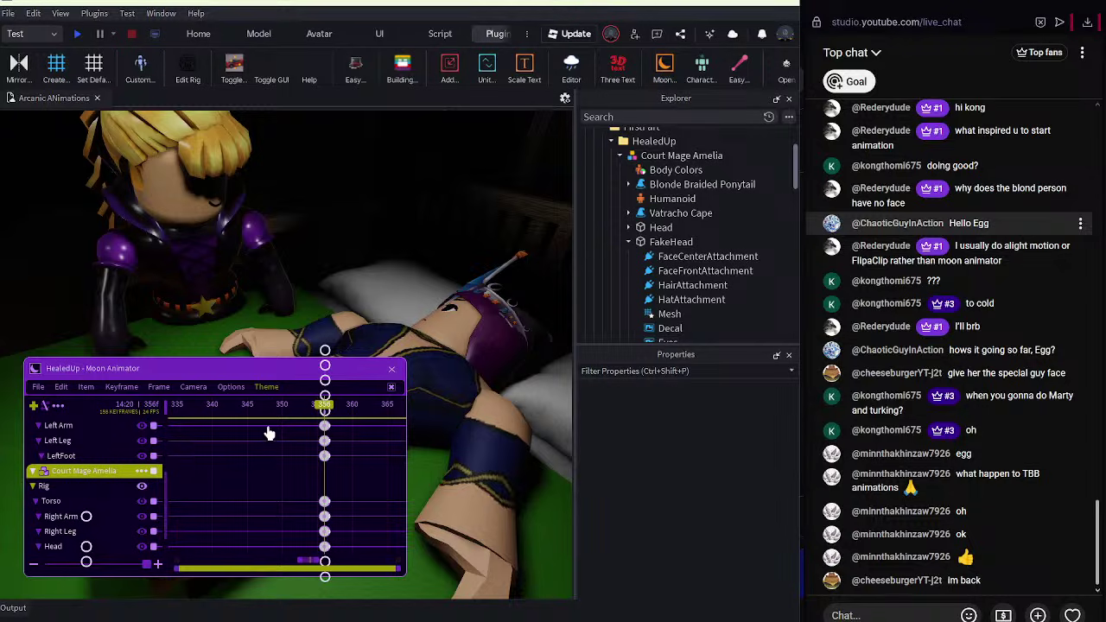
drag(216, 405, 153, 403)
key(space)
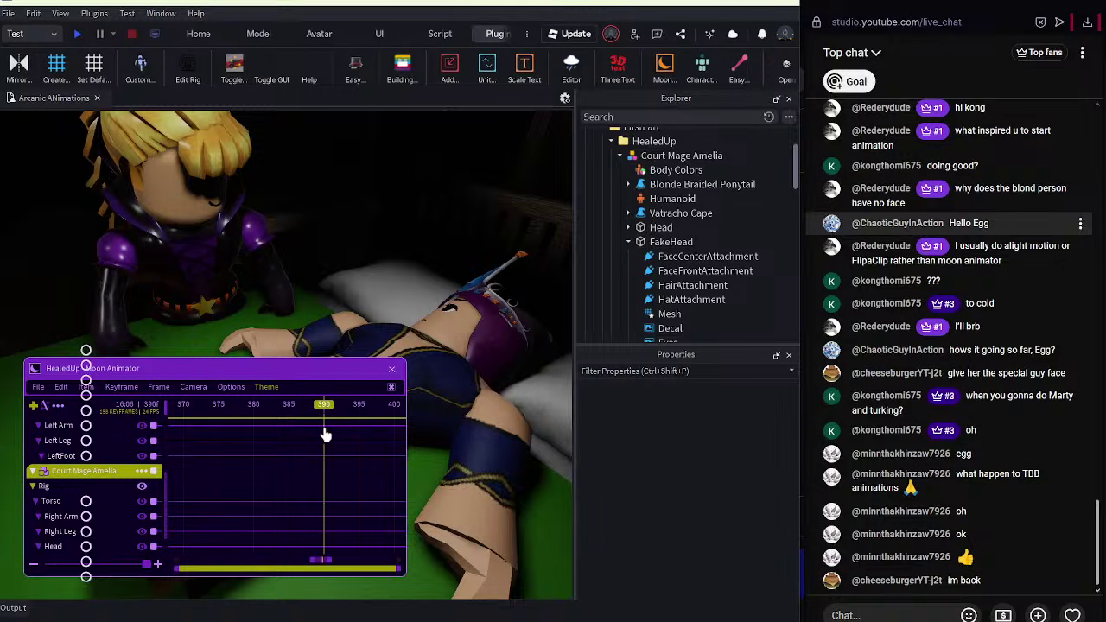
Rotate Court Mage Amelia's torso slightly and turn her head at frame 390.
click(207, 244)
drag(294, 249, 296, 247)
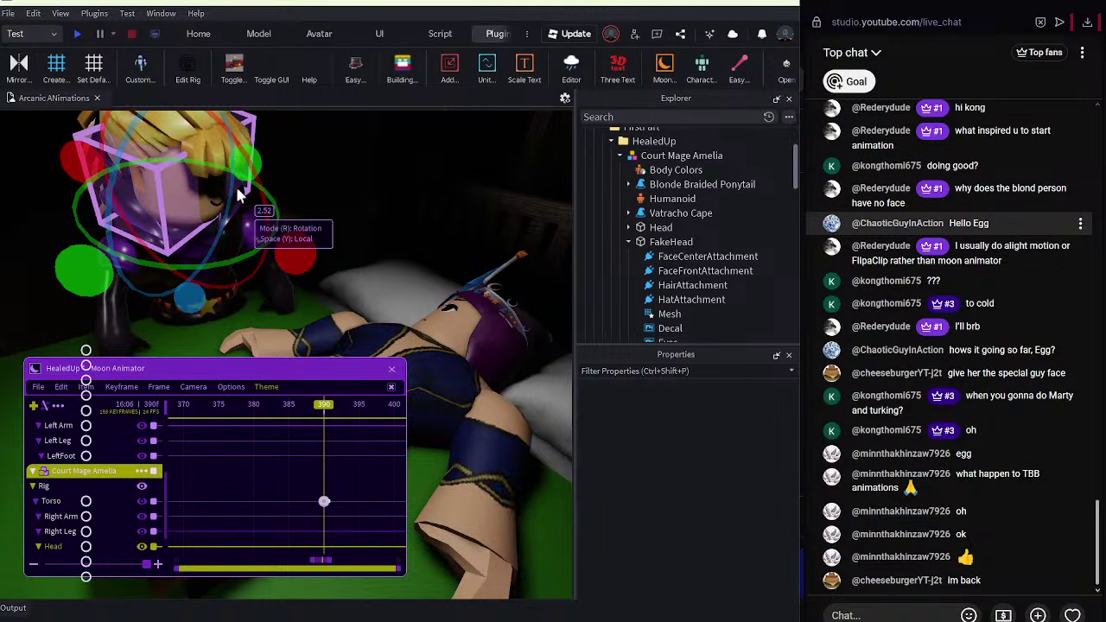
click(247, 198)
drag(259, 199, 266, 184)
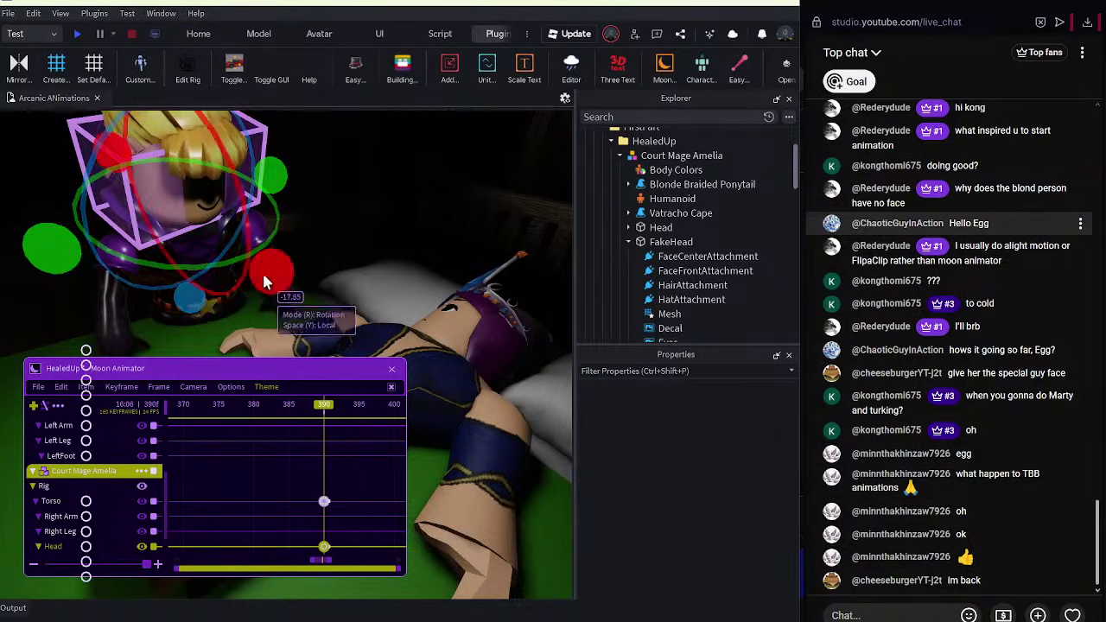
Rotate Princess Selene's torso slightly on the bed at frame 390.
click(389, 336)
right_drag(389, 337, 394, 331)
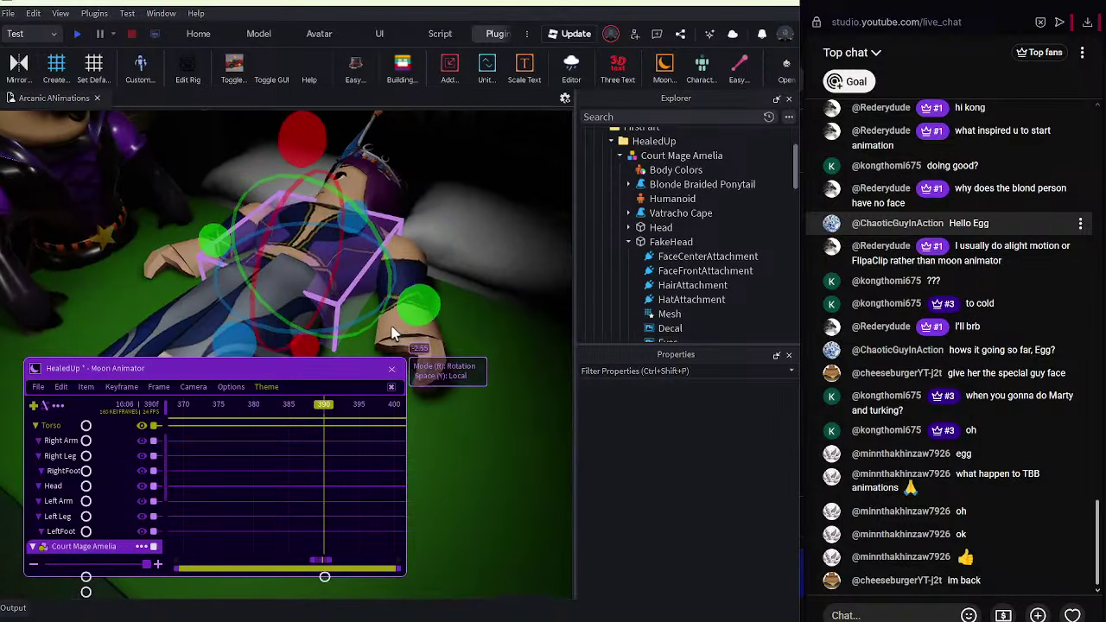
drag(415, 305, 410, 299)
click(455, 242)
right_drag(454, 242, 358, 278)
click(425, 215)
key(w)
scroll(424, 213, down, 3)
click(376, 224)
mouse_move(319, 357)
mouse_down()
mouse_move(313, 233)
mouse_move(291, 336)
mouse_move(320, 353)
mouse_up()
click(398, 239)
right_drag(399, 239, 390, 308)
Delete Court Mage Amelia's head keyframe at frame 390 and replay the closing section.
click(325, 547)
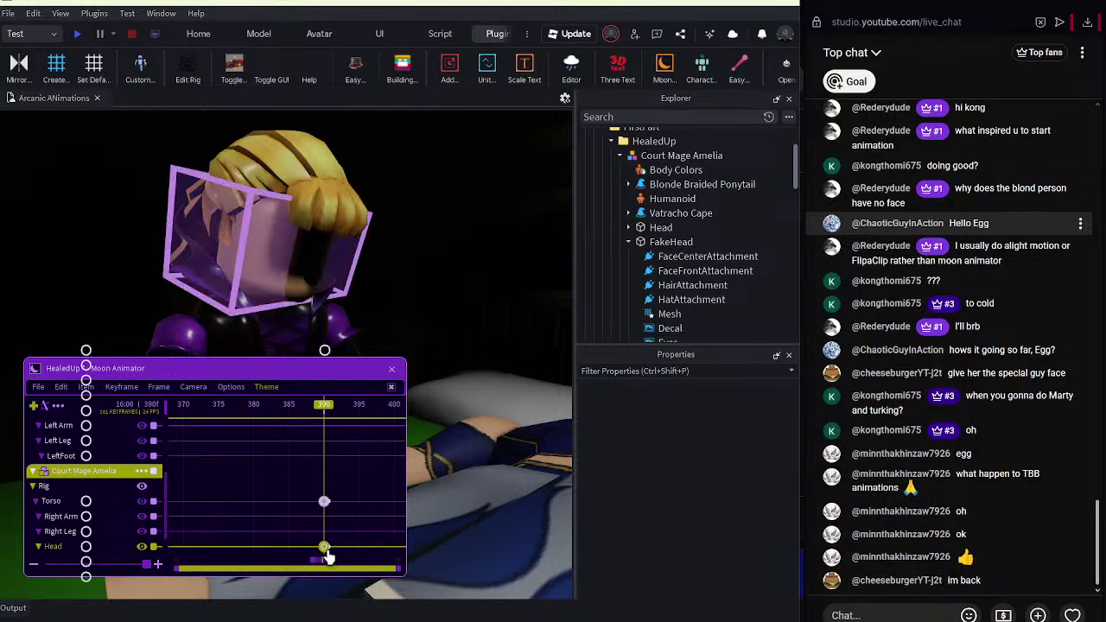
key(Delete)
drag(325, 405, 128, 401)
key(space)
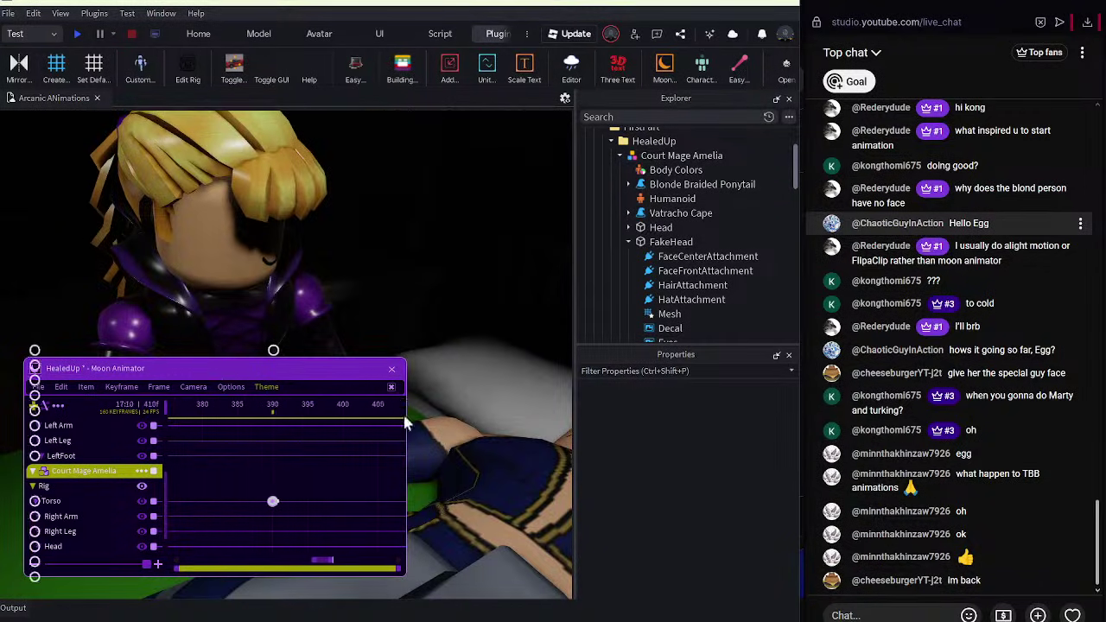
Rotate Court Mage Amelia's head downward at frame 390 and play the motion back.
click(206, 200)
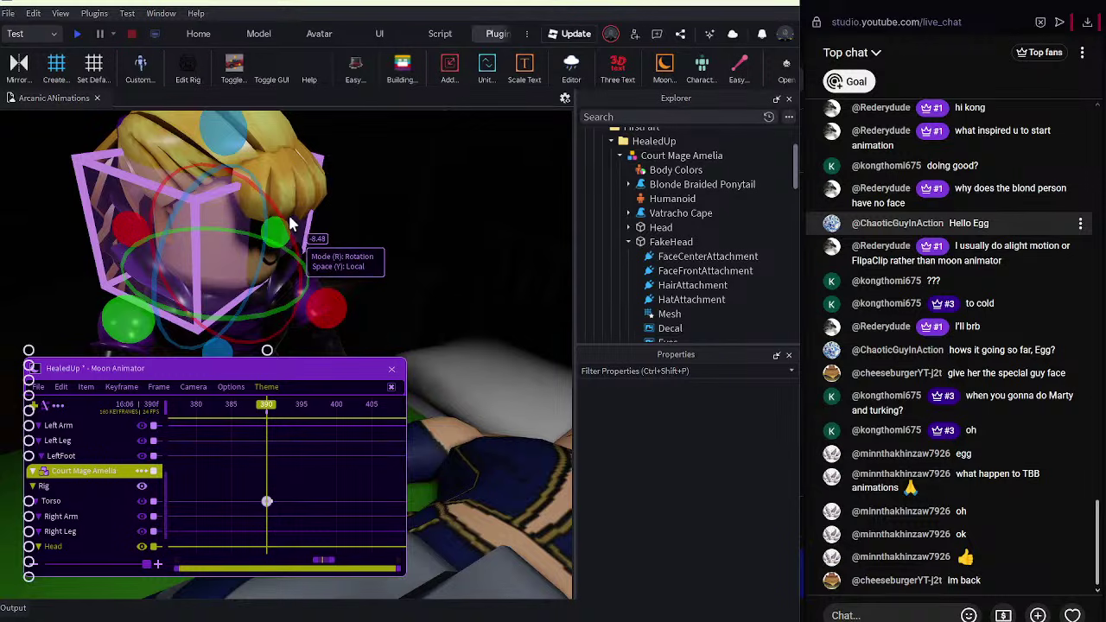
drag(303, 226, 325, 332)
drag(267, 406, 416, 418)
key(space)
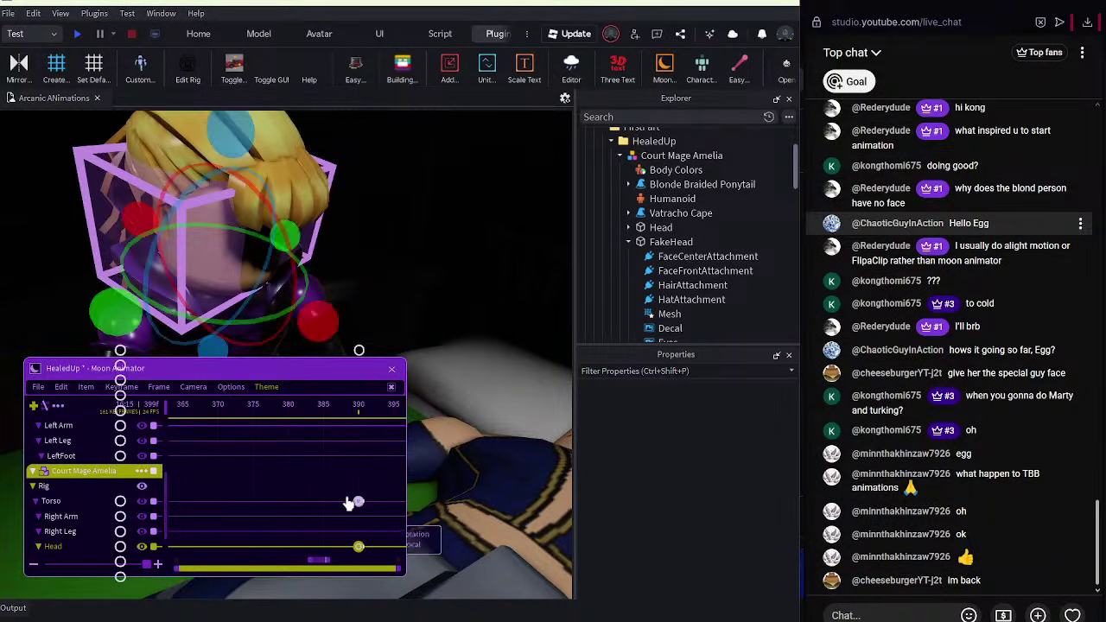
Shift Court Mage Amelia's torso keyframe to frame 392 and her head keyframe to frame 399.
drag(356, 502, 308, 497)
drag(292, 408, 395, 416)
drag(332, 495, 425, 564)
drag(280, 477, 344, 484)
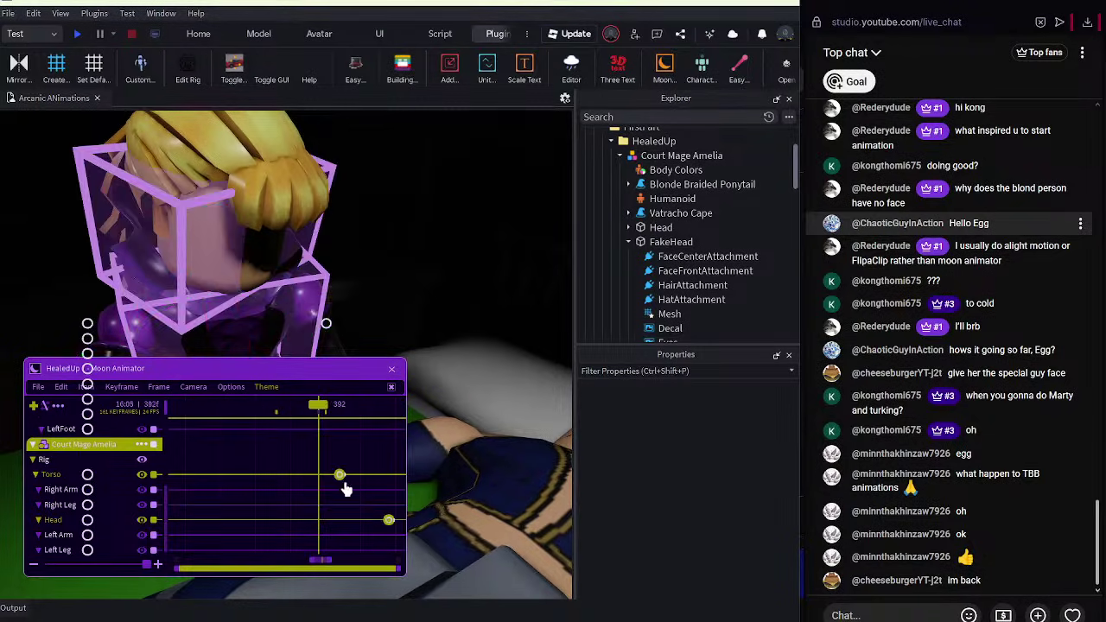
drag(333, 410, 423, 313)
Rotate Court Mage Amelia's left and right arms slightly at frame 399 and replay the section.
click(525, 244)
scroll(526, 244, down, 4)
scroll(510, 256, up, 4)
click(464, 292)
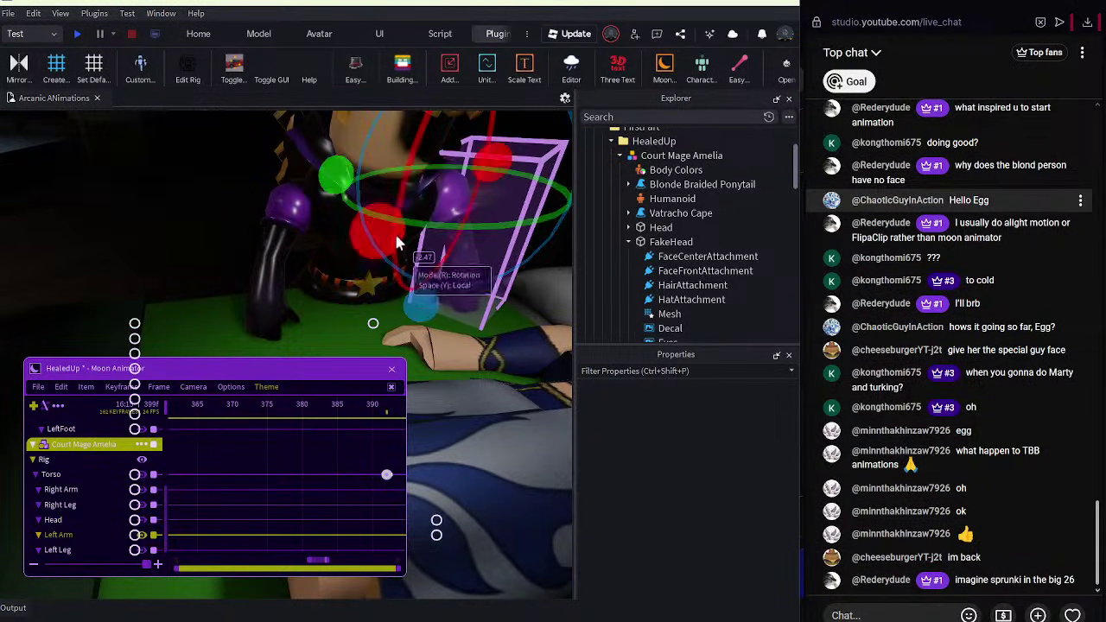
click(335, 249)
click(315, 250)
drag(413, 213, 443, 259)
click(389, 279)
click(258, 287)
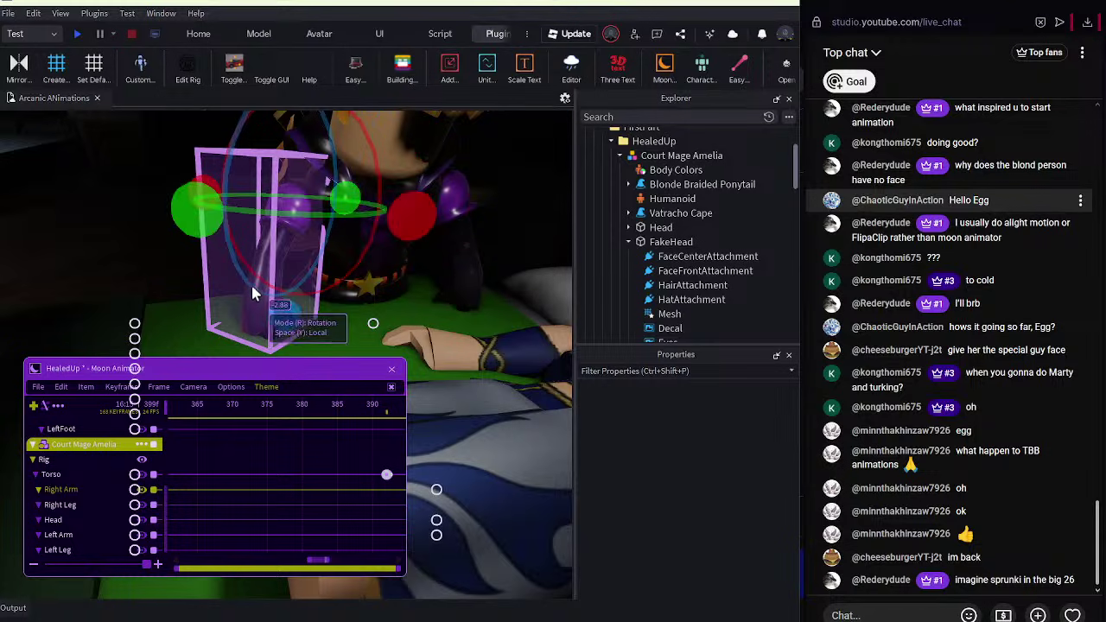
drag(281, 320, 280, 319)
drag(267, 404, 164, 389)
key(space)
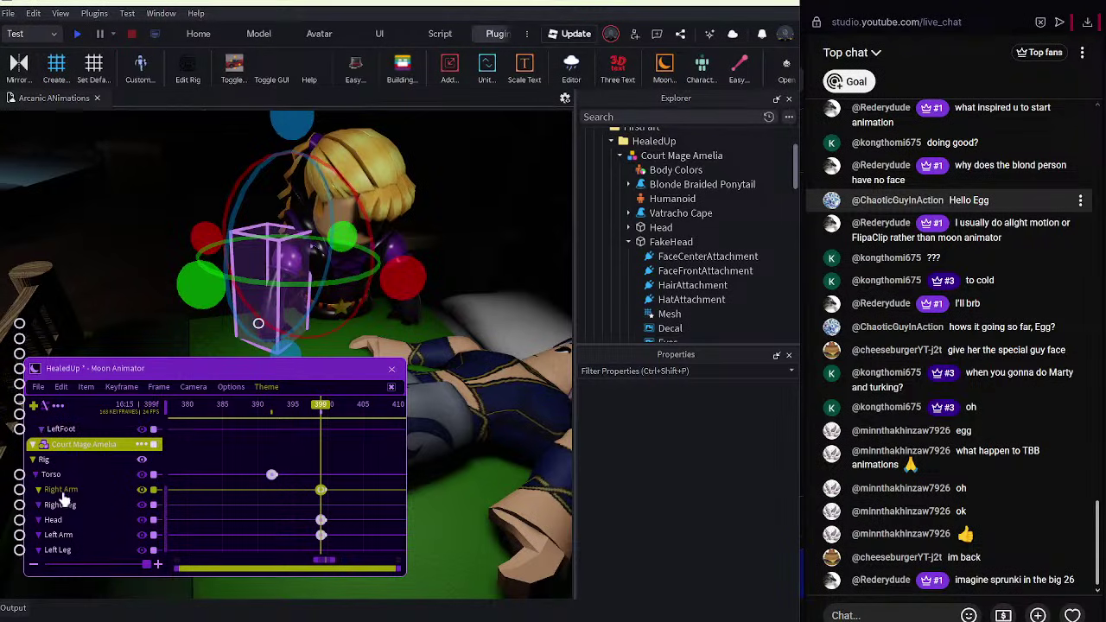
Add keyframes at frame 399 to every part of Princess Selene's rig.
scroll(81, 482, up, 2)
scroll(79, 476, down, 2)
scroll(86, 457, up, 2)
scroll(86, 454, up, 4)
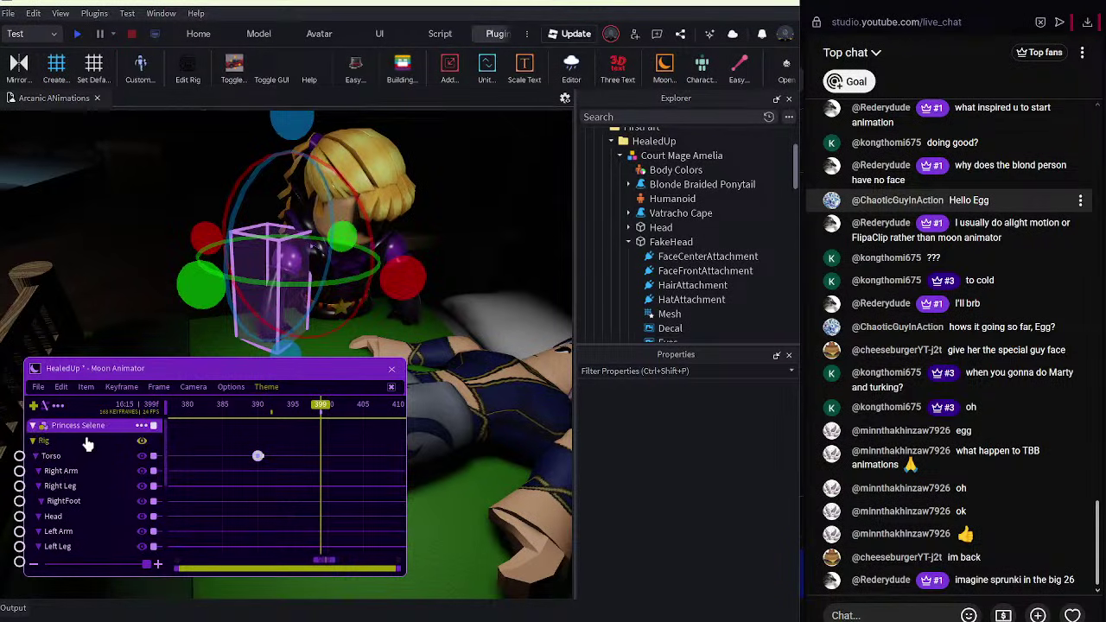
click(86, 441)
key(5)
scroll(414, 324, down, 2)
scroll(415, 321, up, 4)
Try to rotate Court Mage Amelia's torso at frame 399.
click(415, 320)
right_drag(415, 320, 193, 297)
click(206, 195)
drag(196, 306, 254, 286)
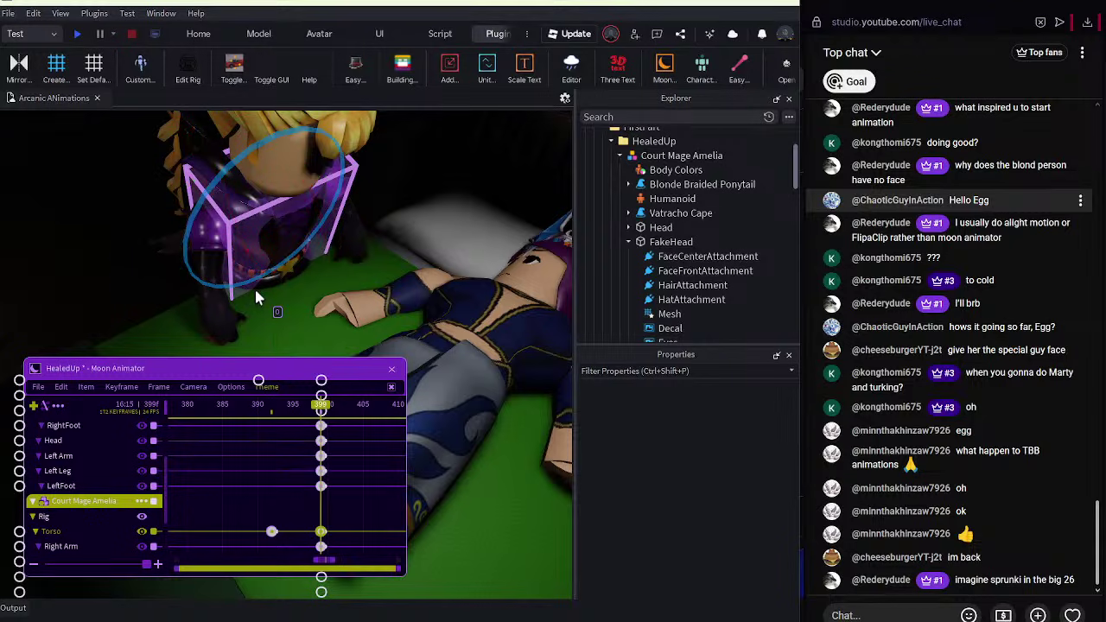
drag(297, 429, 325, 424)
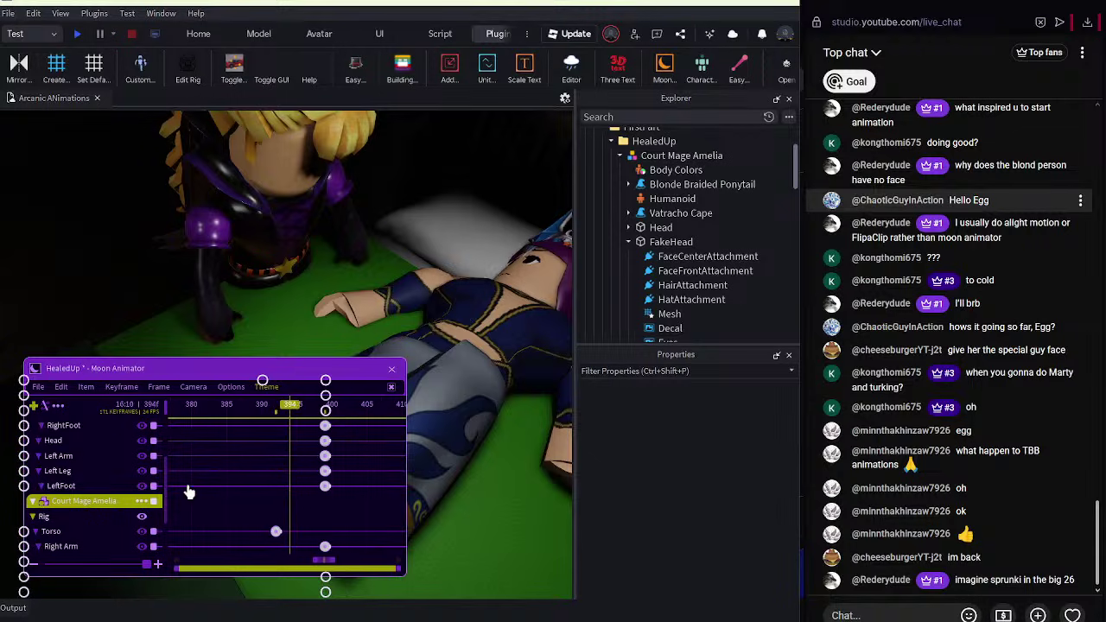
Add keyframes at frame 399 to every part of Court Mage Amelia's rig.
double_click(99, 519)
key(equal)
scroll(98, 519, up, 2)
Save the HealedUp file with the new frame 399 keyframes and clear the rig selection.
click(43, 426)
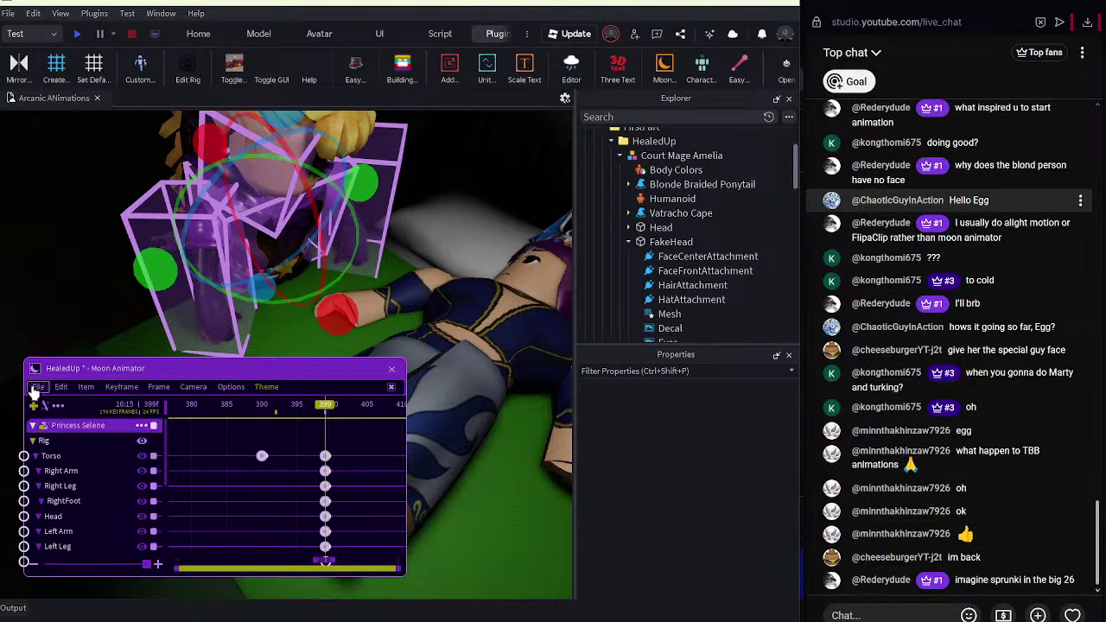
scroll(47, 436, up, 1)
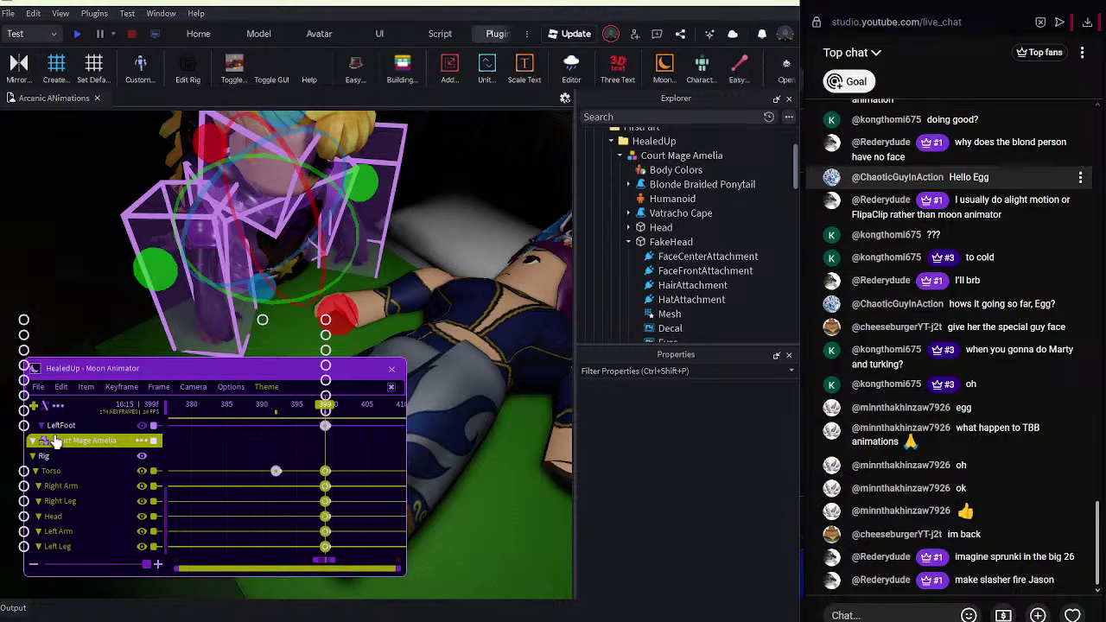
scroll(55, 442, up, 3)
click(38, 386)
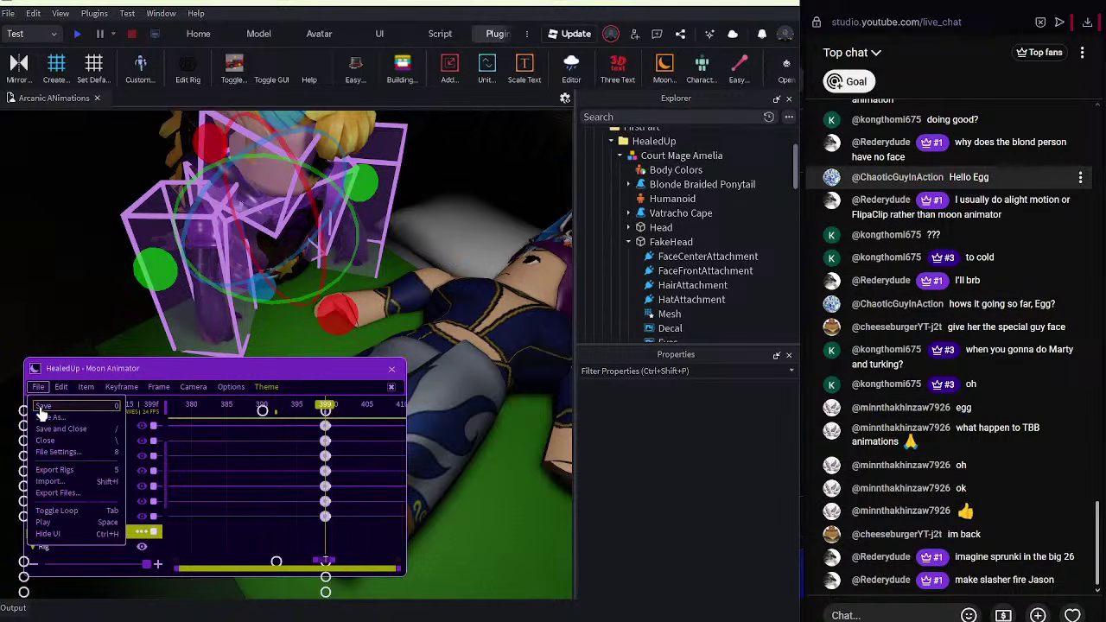
click(514, 150)
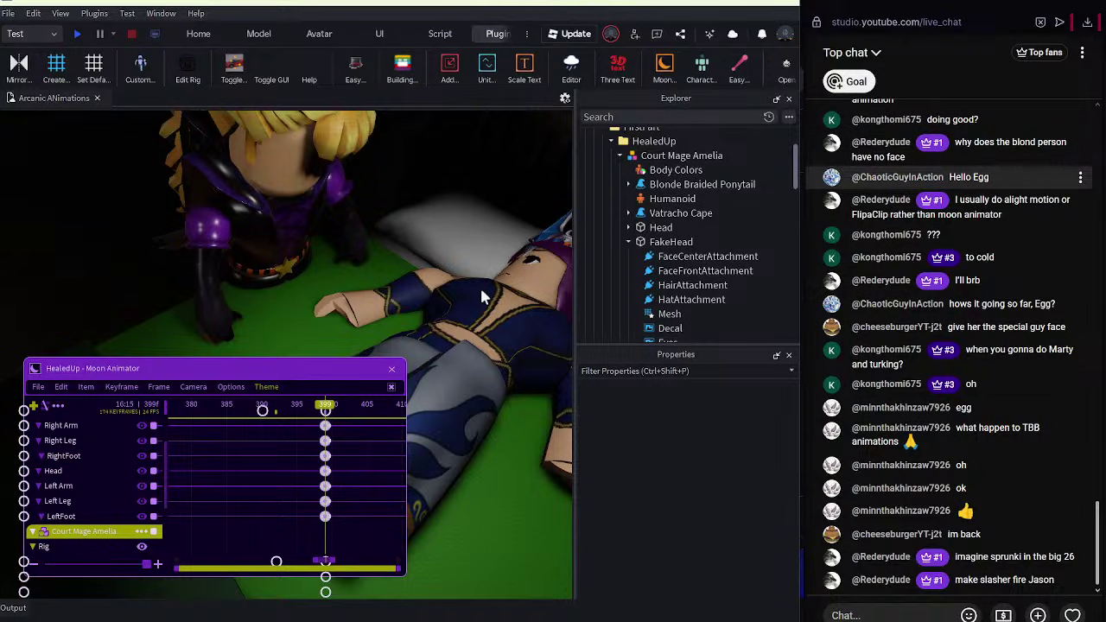
Examine the poses of Court Mage Amelia and Princess Selene at frame 399 from several angles.
click(439, 277)
click(433, 161)
right_drag(432, 162, 433, 162)
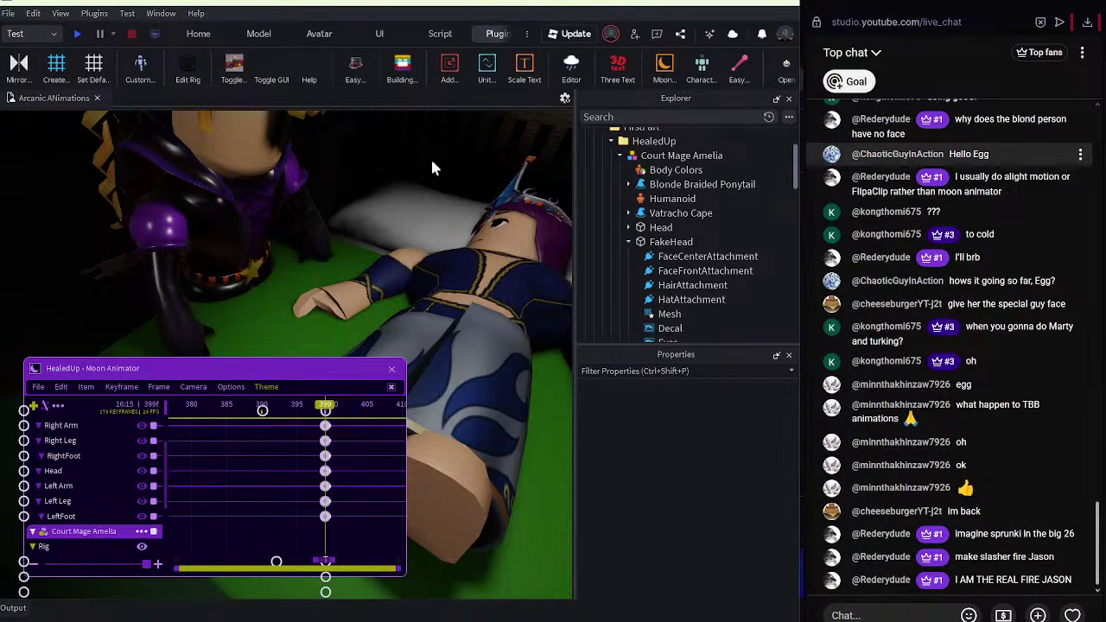
right_click(431, 157)
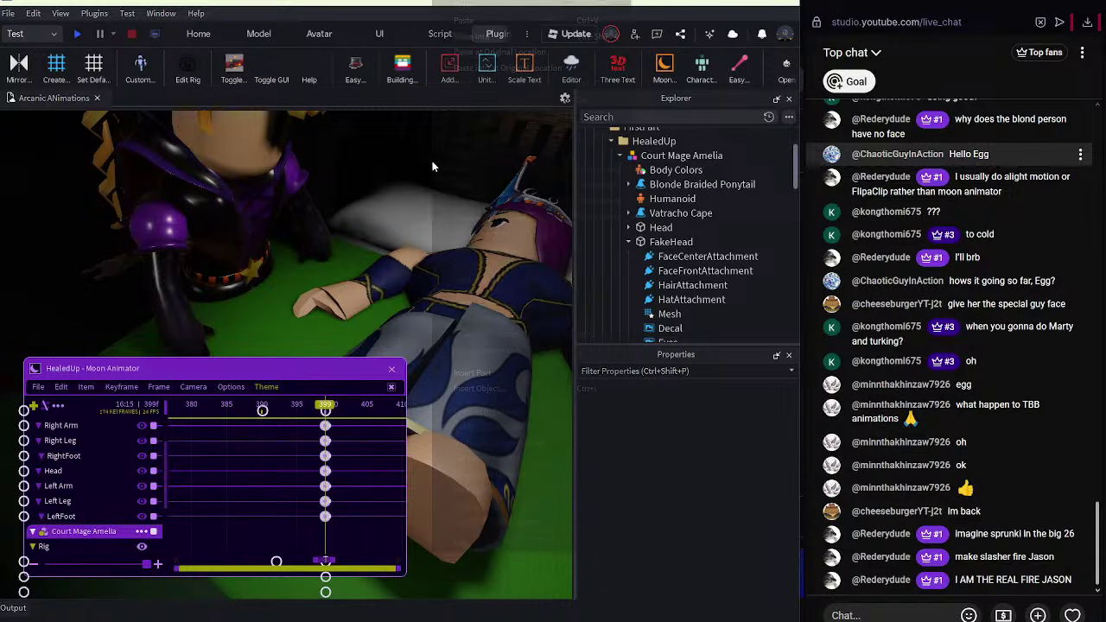
click(353, 233)
click(396, 246)
click(494, 414)
right_drag(517, 423, 513, 412)
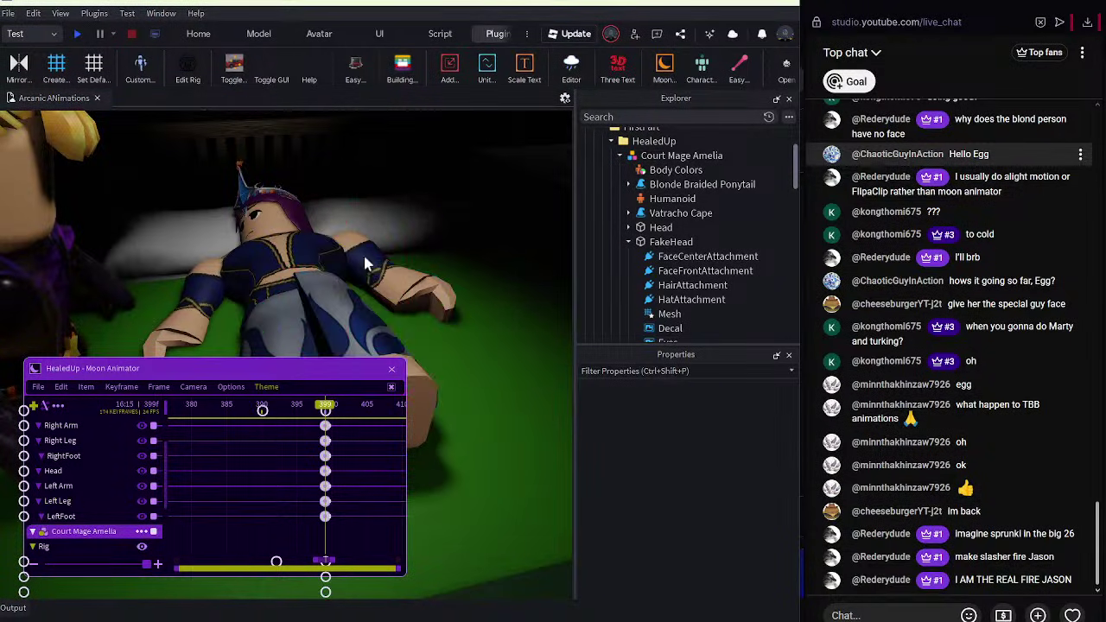
mouse_move(375, 172)
mouse_down()
mouse_move(367, 190)
mouse_move(366, 178)
mouse_up()
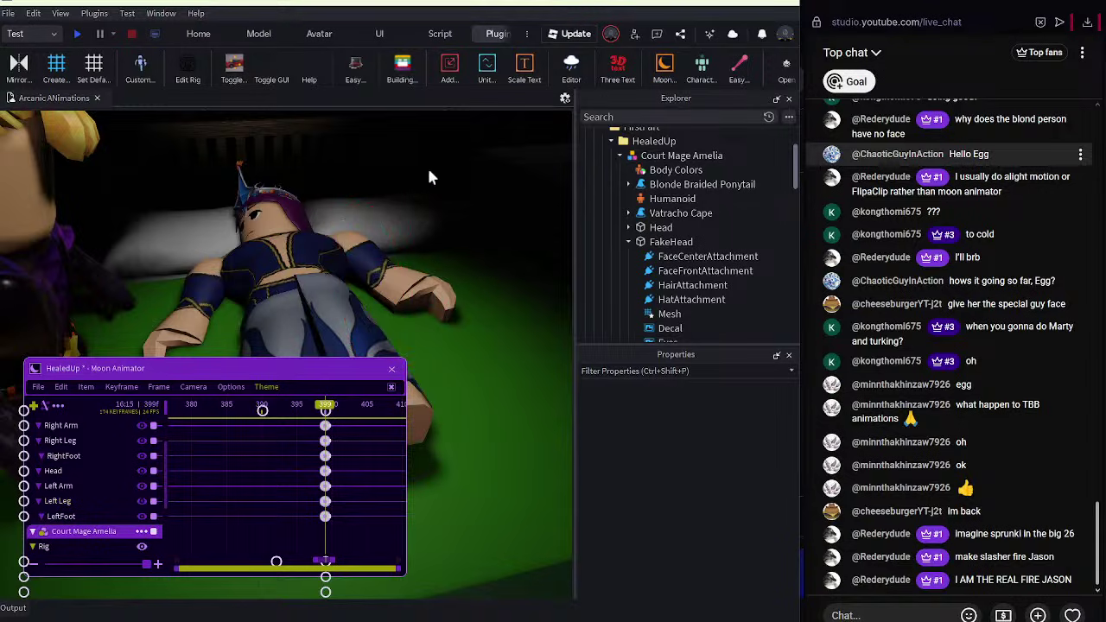
right_drag(427, 165, 427, 159)
Move all of Princess Selene's and Court Mage Amelia's frame 399 keyframes to frame 403 and replay the section.
drag(325, 405, 253, 454)
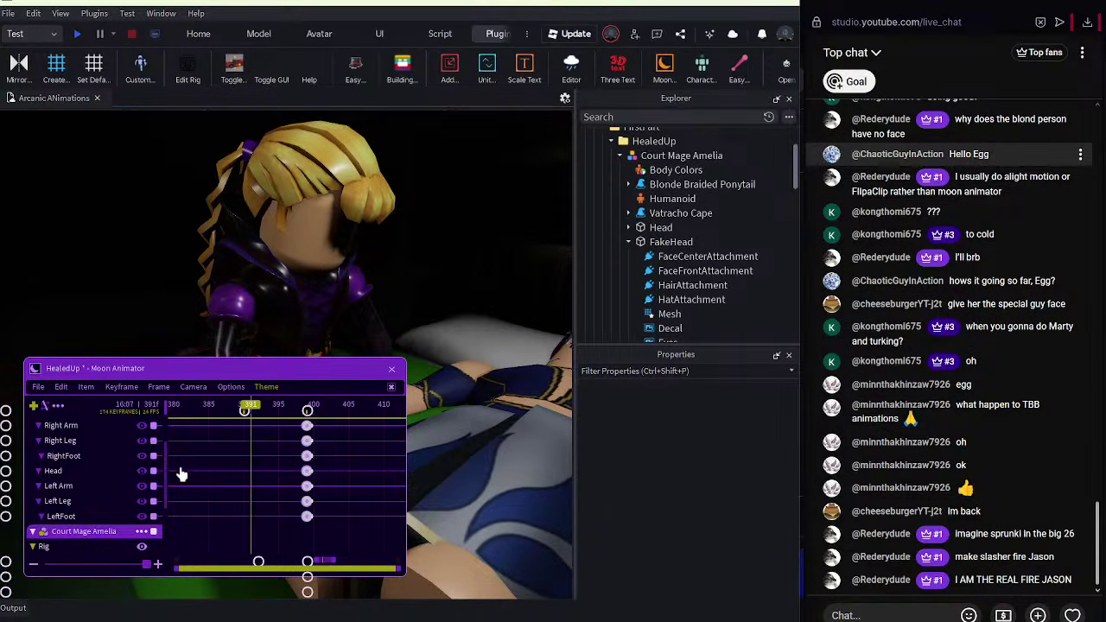
key(space)
scroll(67, 484, down, 3)
scroll(70, 486, up, 5)
click(68, 444)
scroll(69, 445, down, 4)
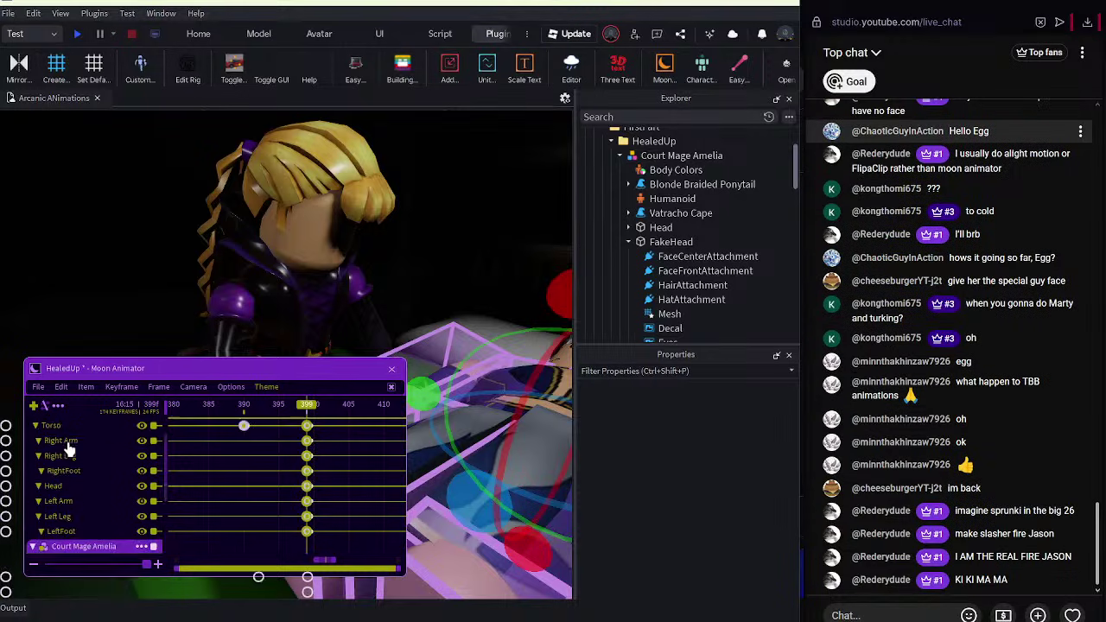
ctrl+click(100, 472)
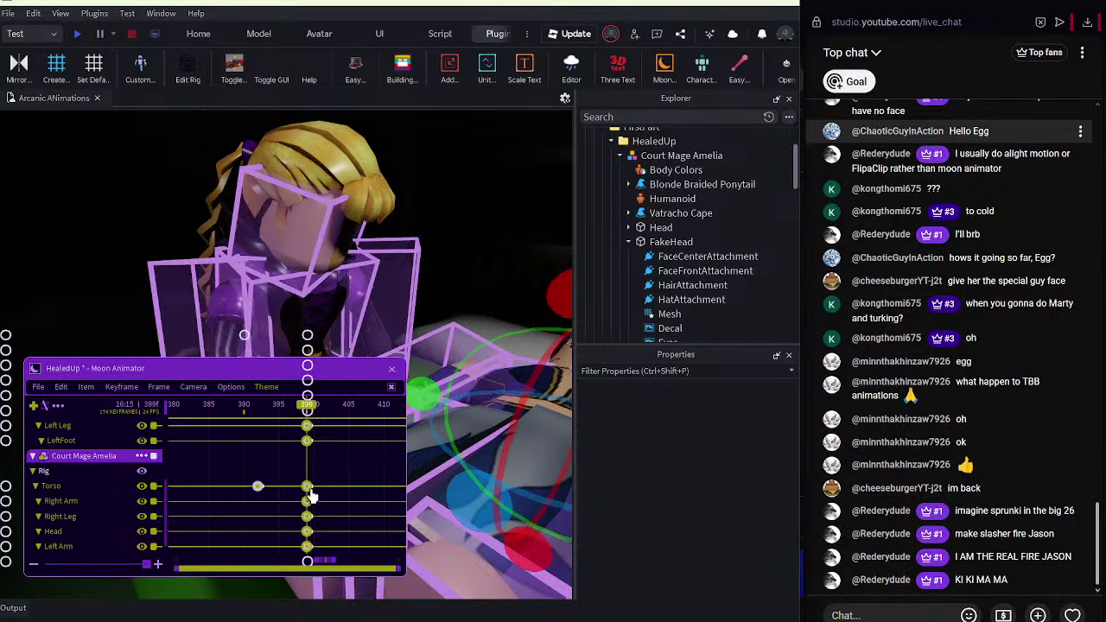
drag(309, 499, 338, 502)
drag(351, 404, 356, 404)
drag(206, 393, 163, 387)
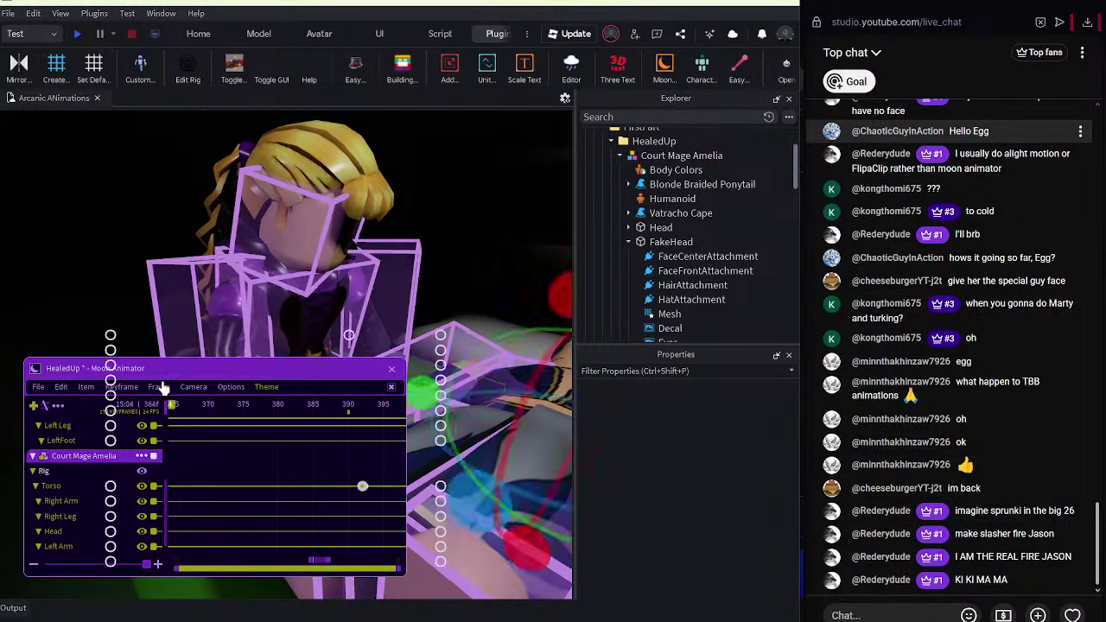
key(space)
click(505, 202)
Rotate Court Mage Amelia's head slightly at frame 380 and replay the closing section.
click(278, 409)
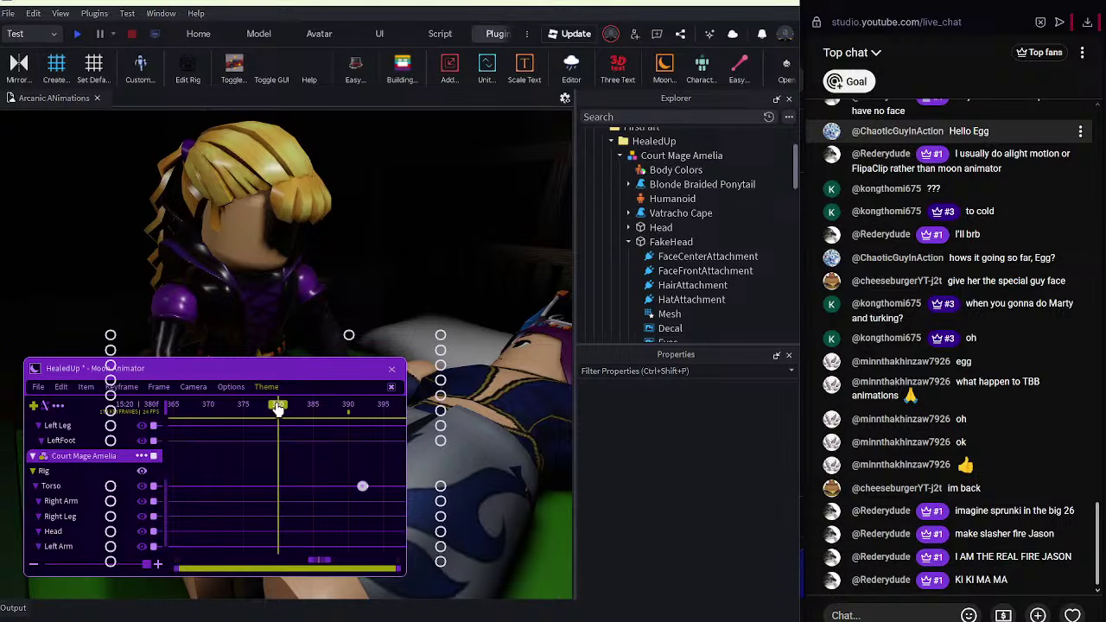
click(298, 246)
click(298, 240)
click(289, 233)
drag(297, 236, 304, 246)
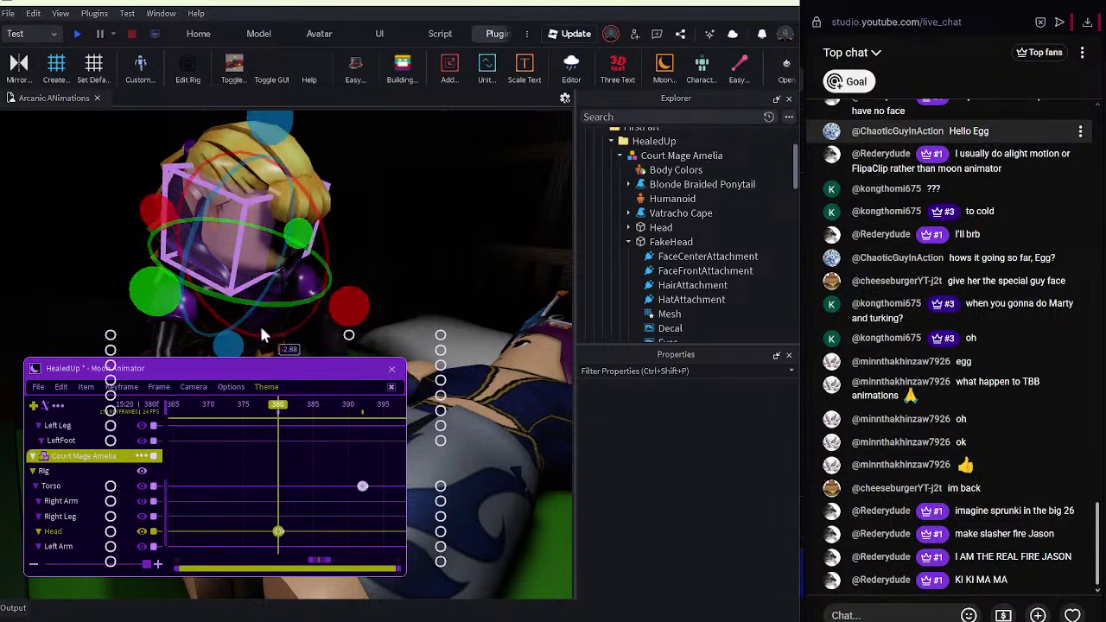
drag(294, 409, 159, 412)
key(space)
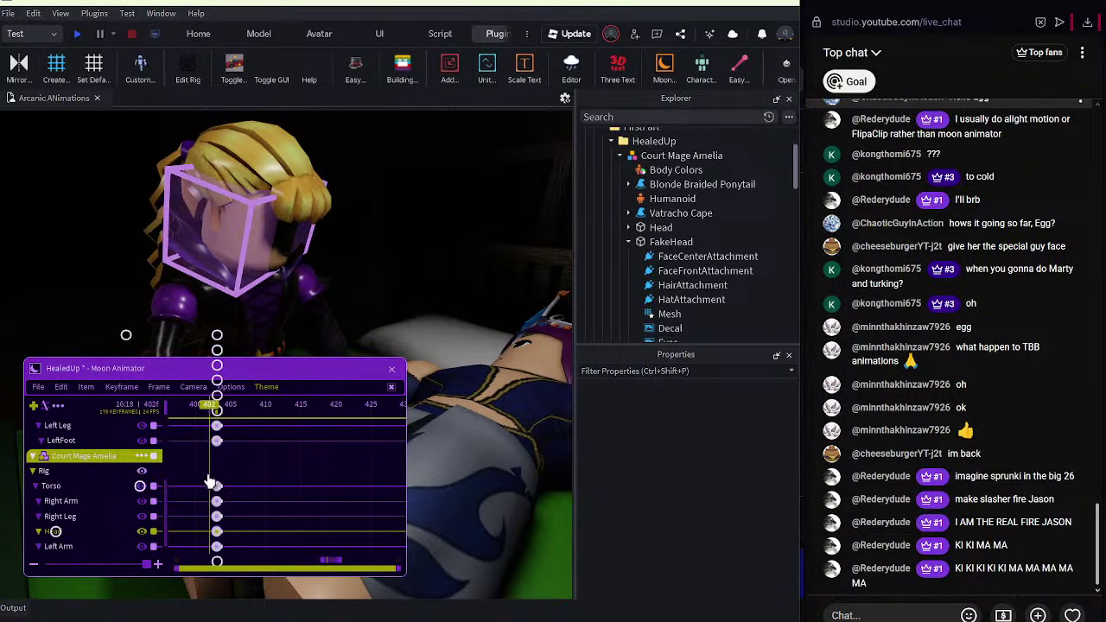
Move Court Mage Amelia's head keyframe from frame 403 to frame 409 and replay the closing section.
drag(218, 531, 260, 533)
drag(288, 412, 102, 417)
key(space)
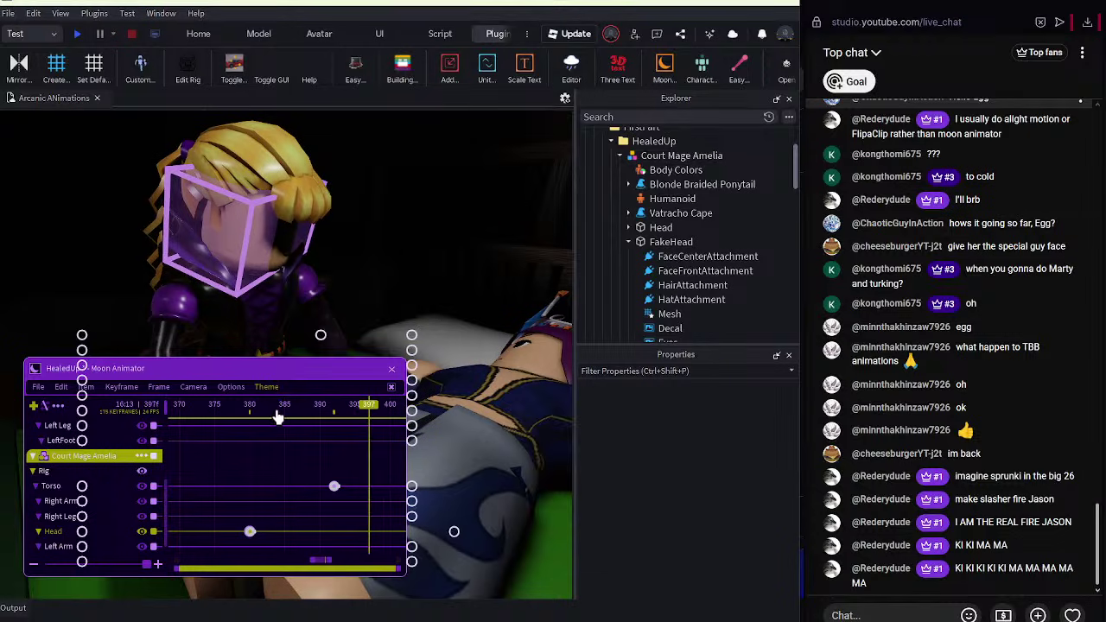
Move Princess Selene's head keyframe from frame 403 to frame 409 and replay the closing section.
scroll(105, 478, up, 3)
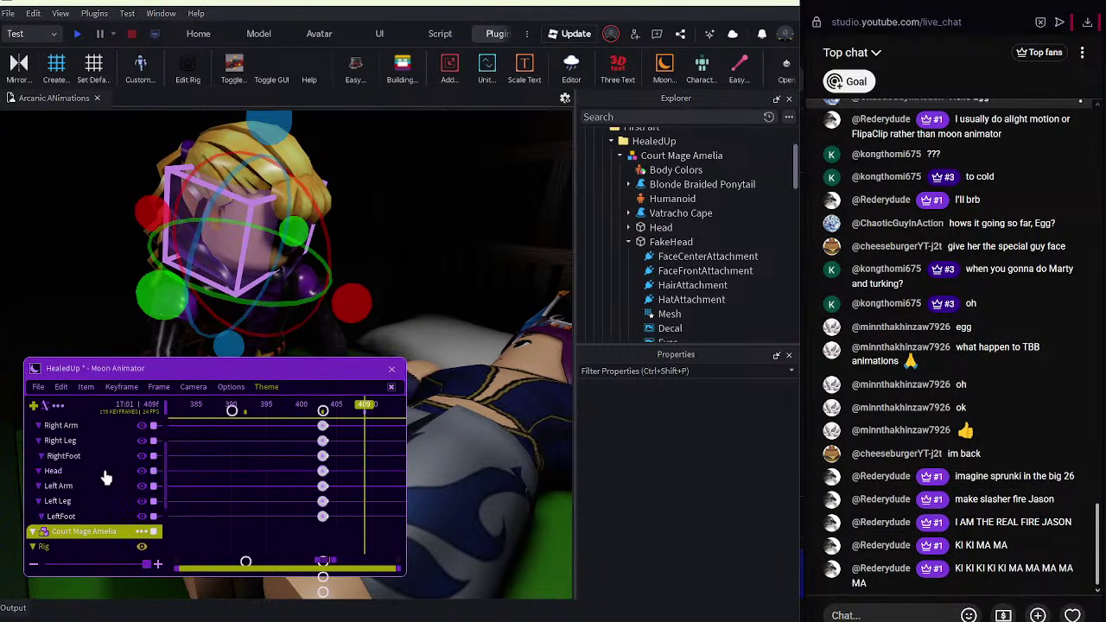
scroll(391, 475, down, 1)
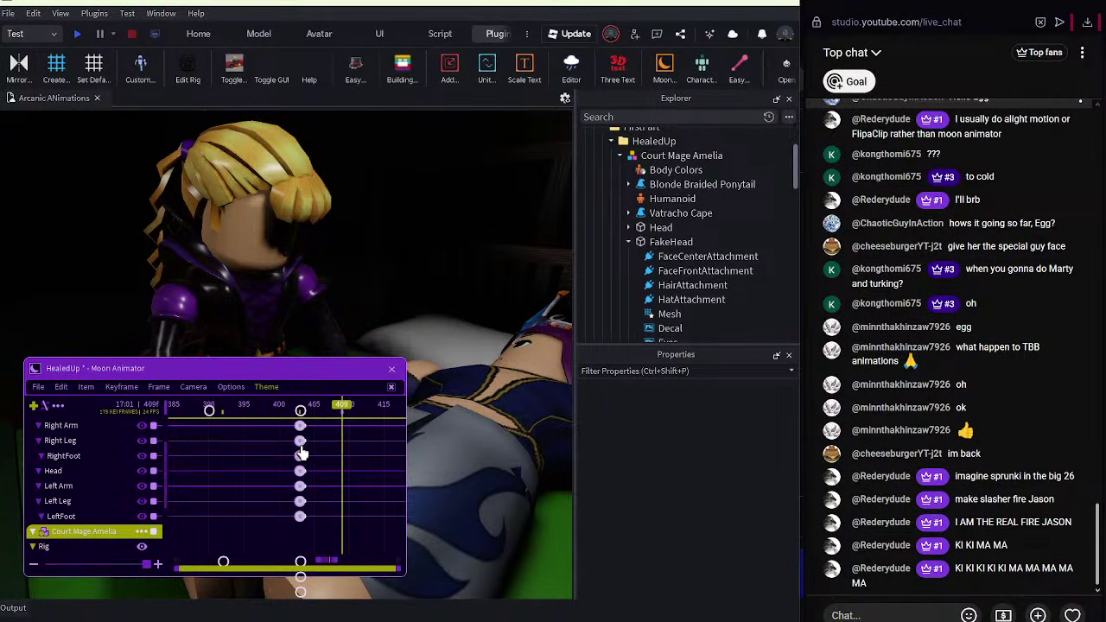
drag(301, 475, 349, 488)
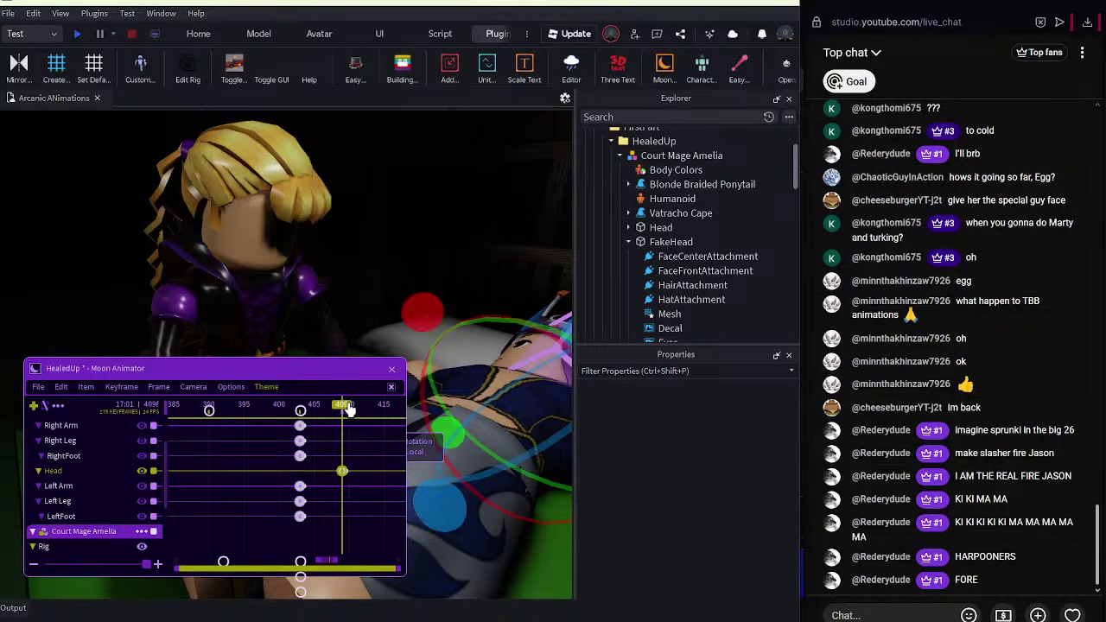
drag(349, 407, 167, 417)
key(space)
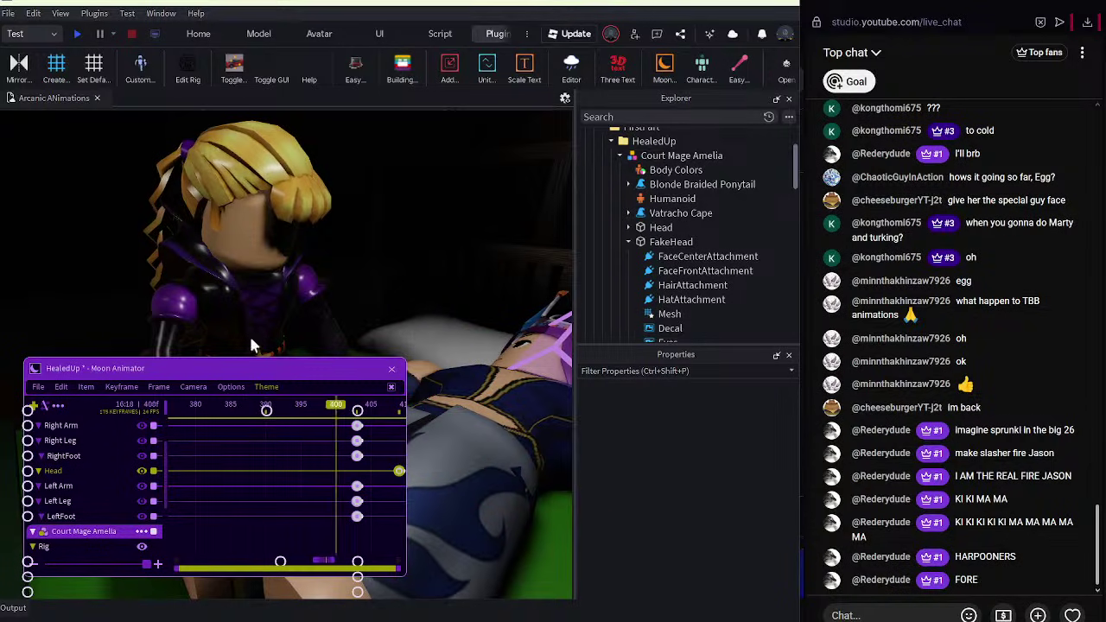
Add keyframes at frame 409 to the remaining body parts of Princess Selene and Court Mage Amelia and save the HealedUp file.
scroll(118, 459, down, 2)
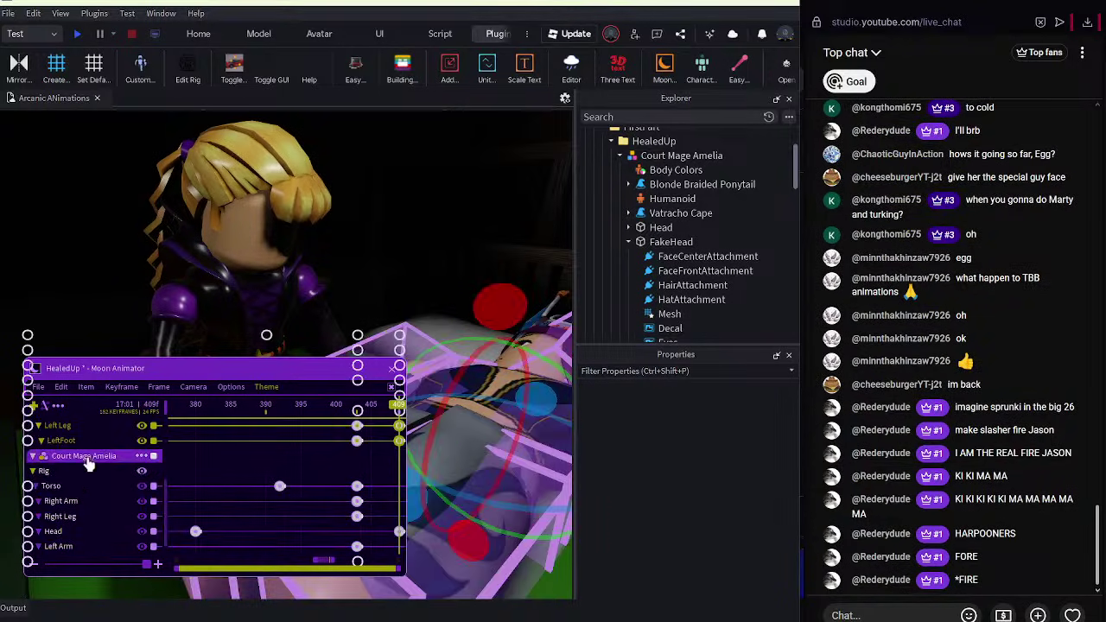
scroll(74, 480, up, 2)
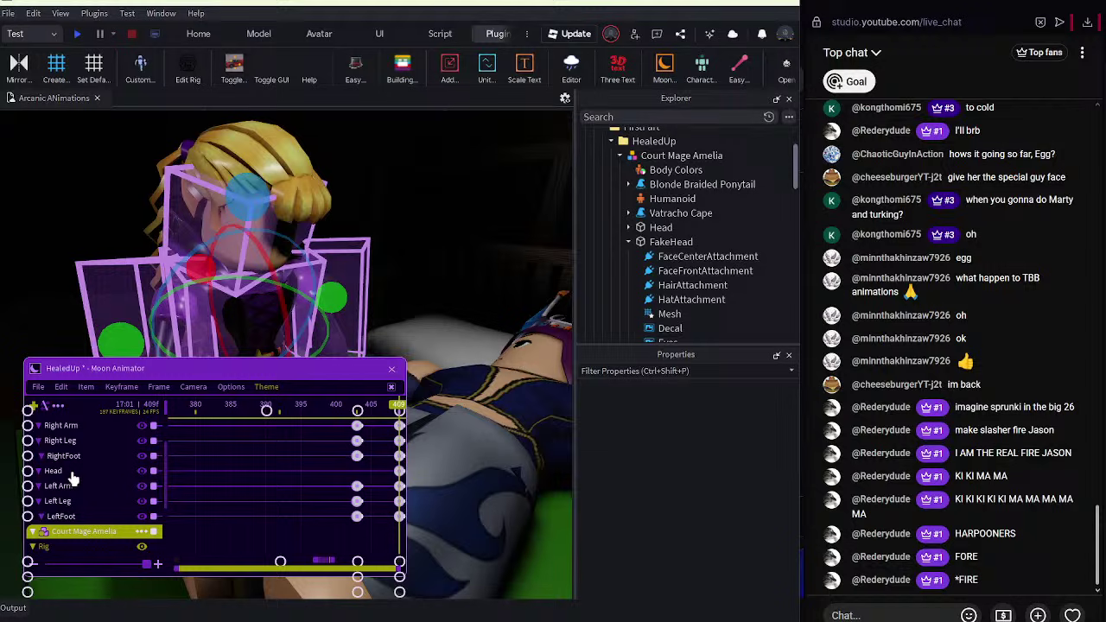
click(44, 388)
click(45, 413)
click(69, 290)
Select the full rigs of Court Mage Amelia and Princess Selene in turn at frame 409 and save the HealedUp file again.
right_drag(441, 297, 476, 257)
scroll(476, 257, up, 2)
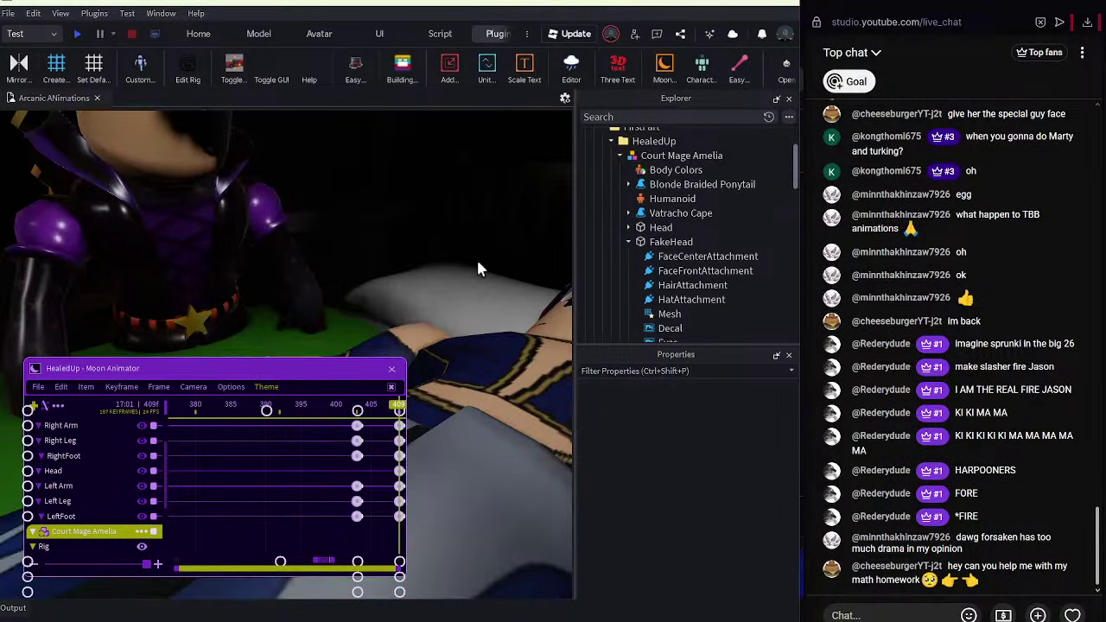
scroll(478, 268, down, 2)
drag(359, 421, 300, 434)
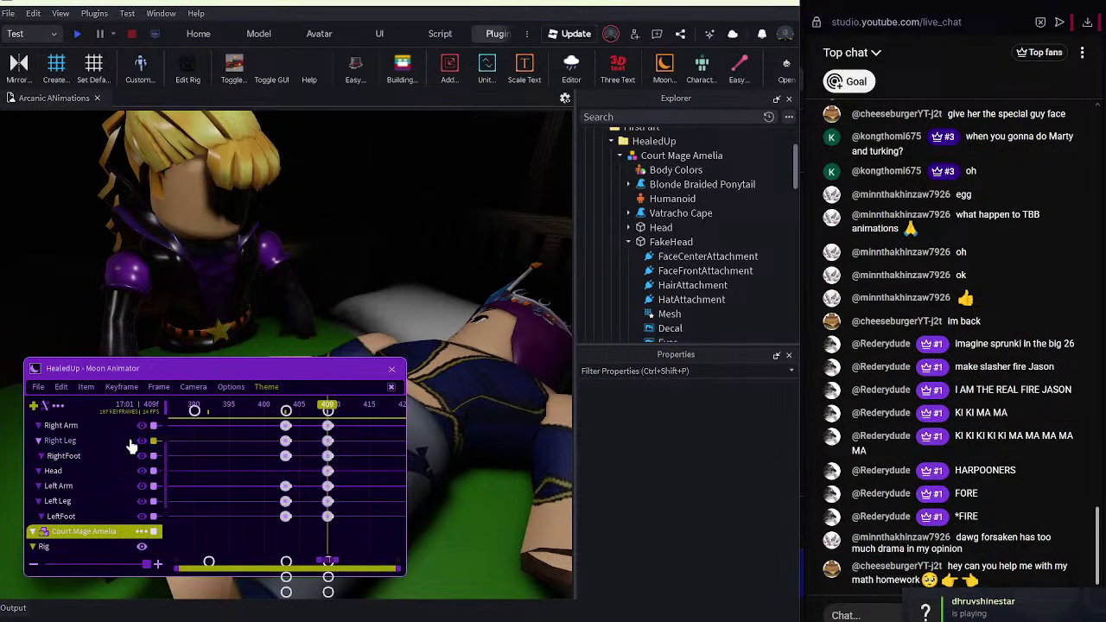
scroll(130, 446, down, 2)
click(98, 487)
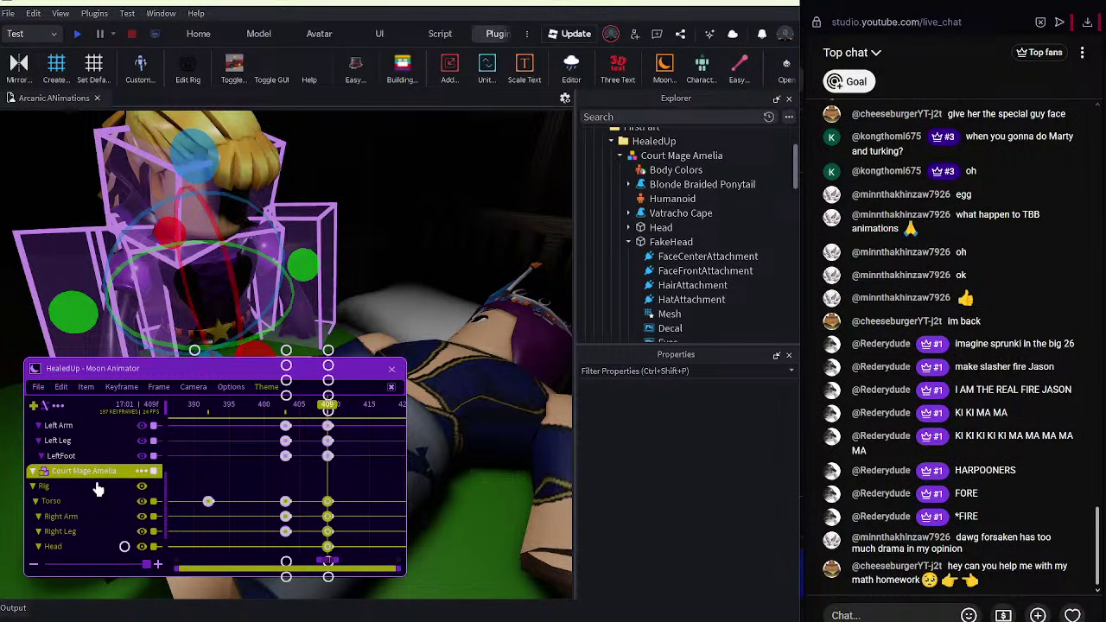
scroll(97, 488, down, 2)
click(95, 426)
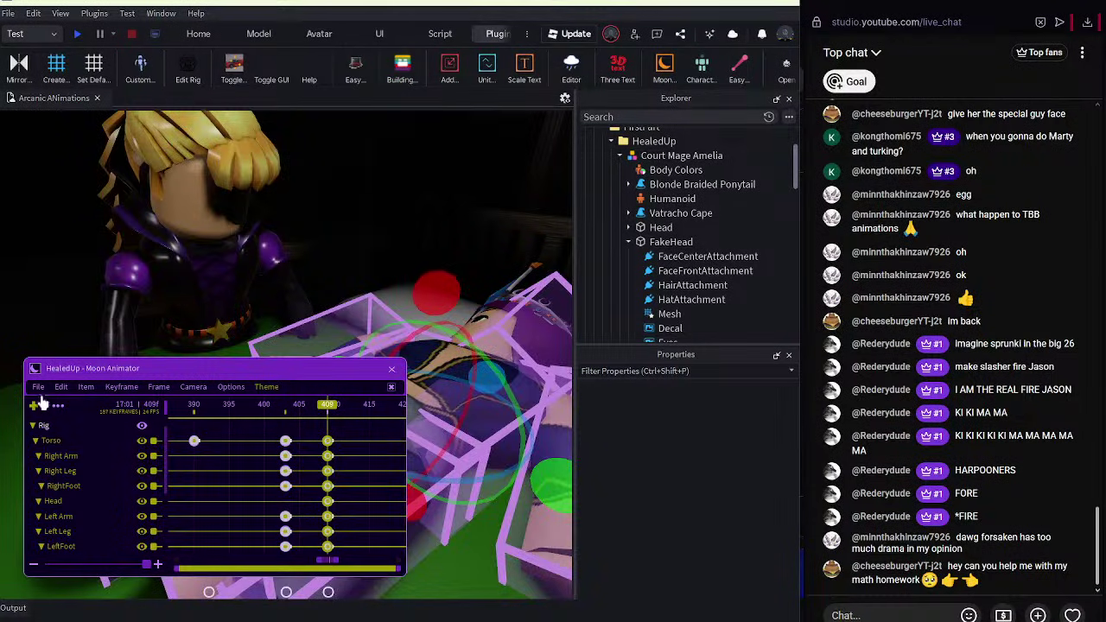
click(36, 393)
click(43, 409)
scroll(72, 454, down, 8)
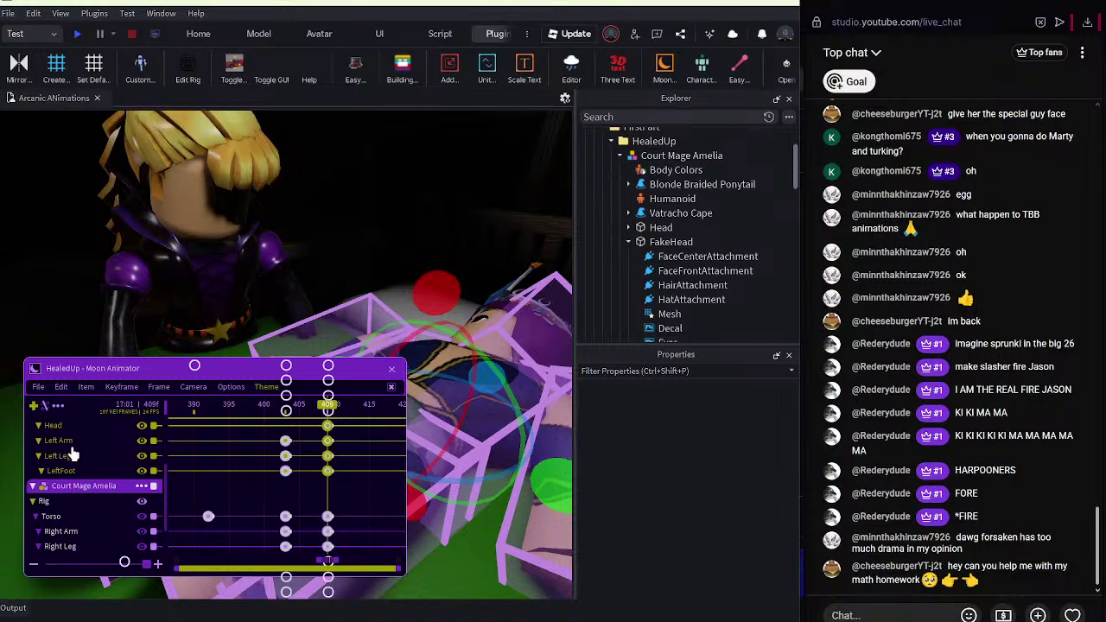
click(76, 455)
click(42, 389)
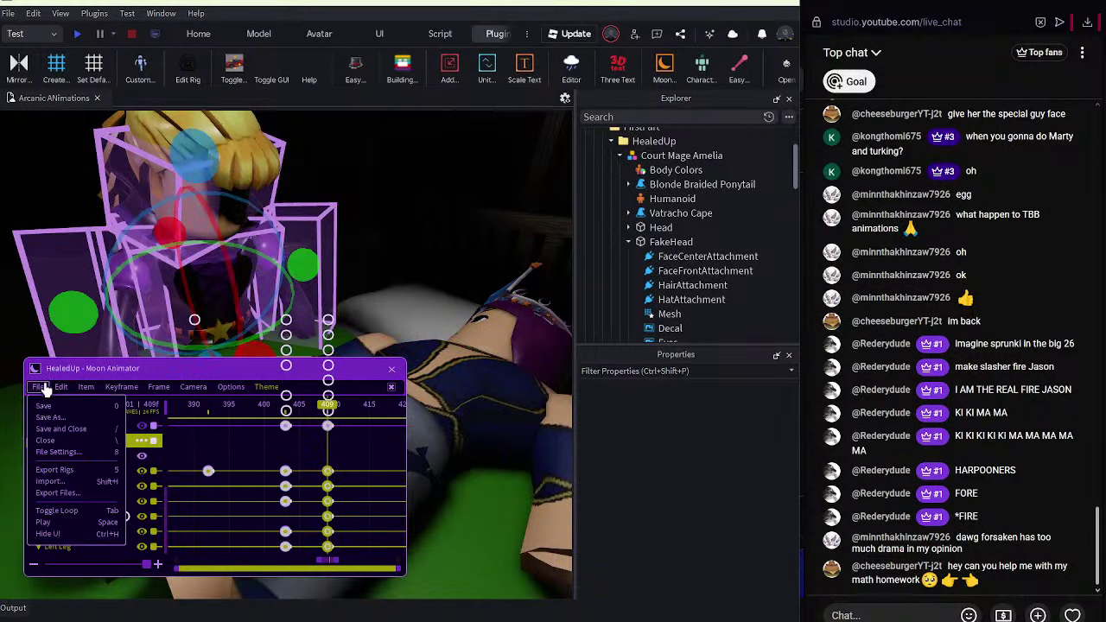
click(47, 407)
Replay the longer stretch of the animation leading up to the frame 409 keyframes.
drag(320, 404, 121, 450)
key(space)
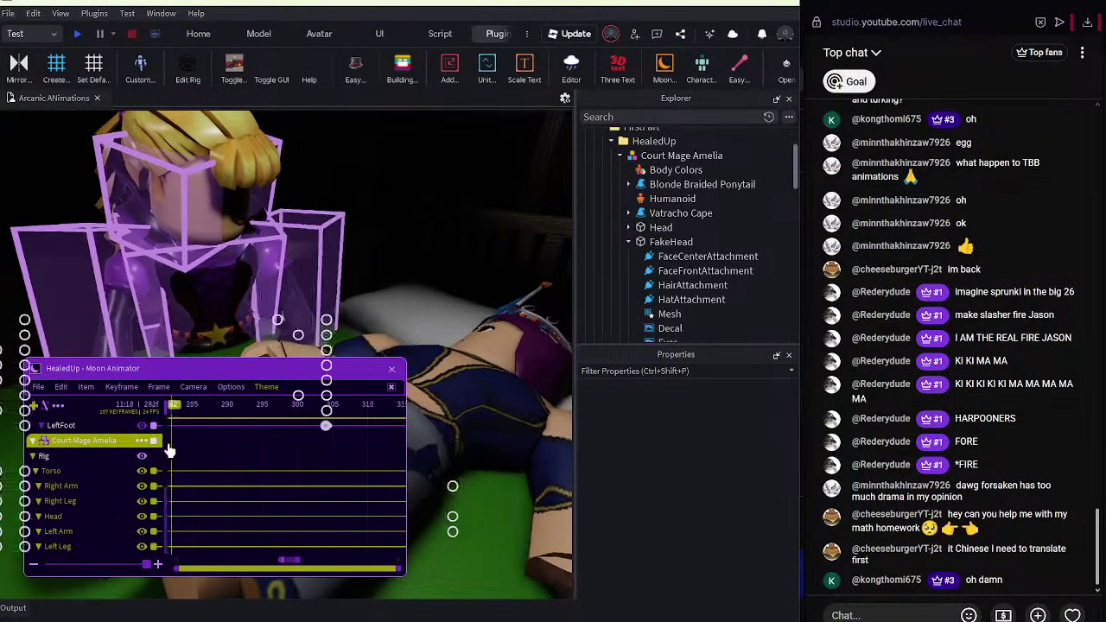
drag(171, 451, 189, 485)
key(space)
scroll(103, 506, up, 2)
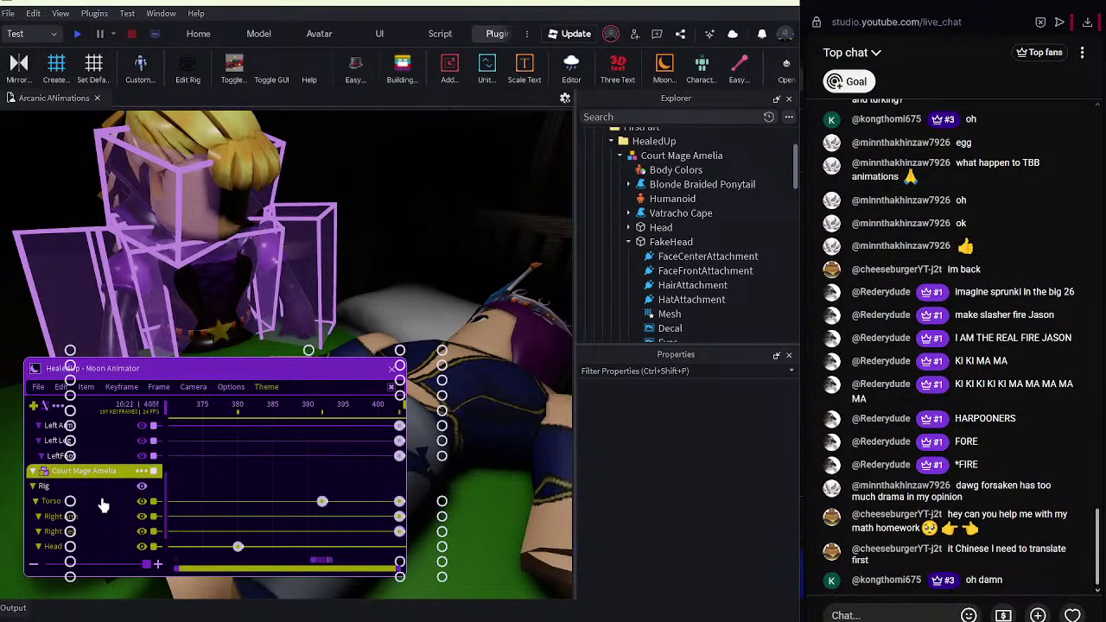
scroll(101, 524, up, 4)
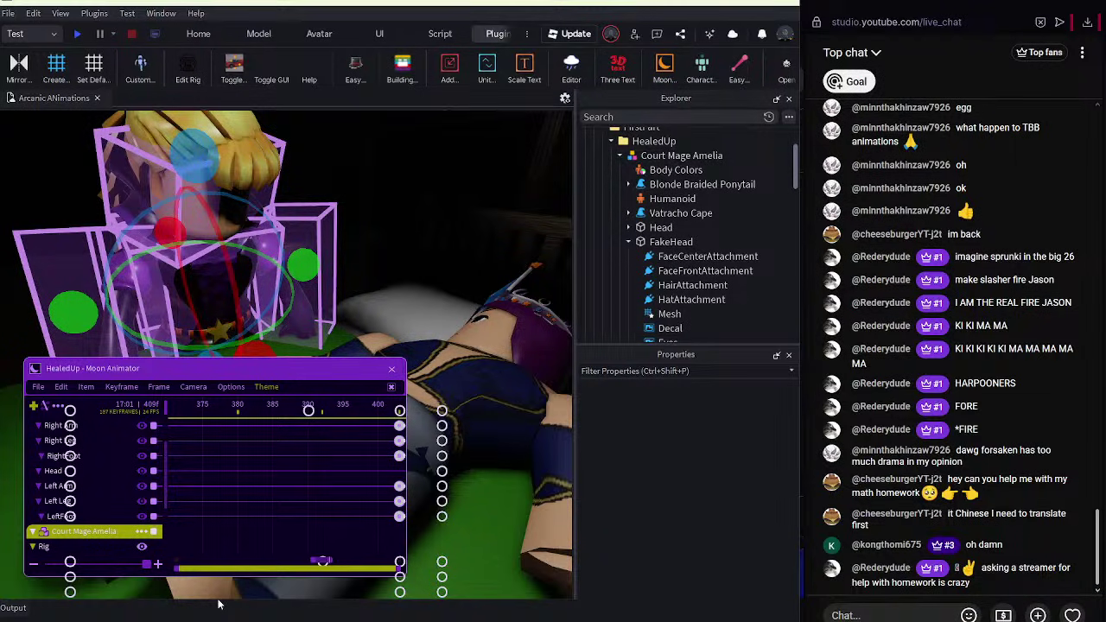
Replay the closing section around frame 409 several times to check the head movements.
drag(320, 412, 274, 456)
key(space)
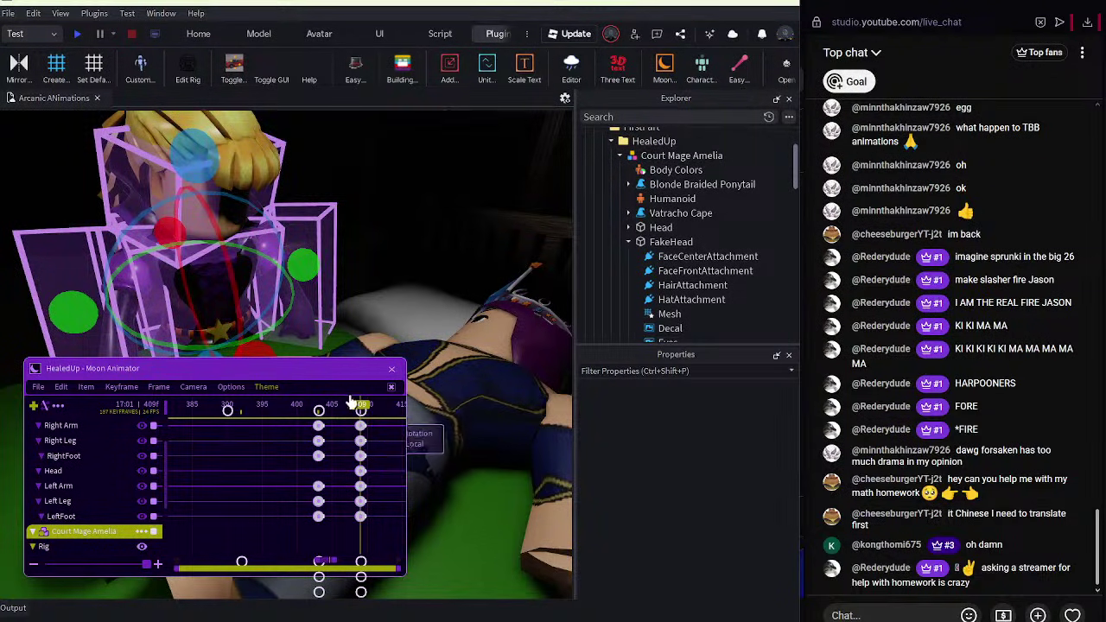
key(space)
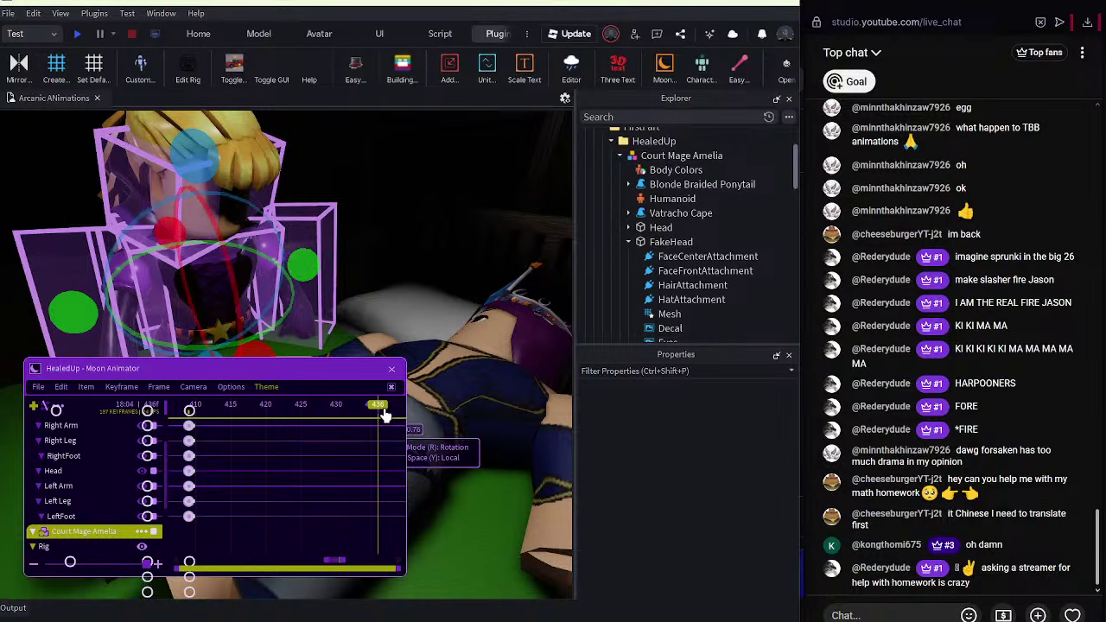
key(space)
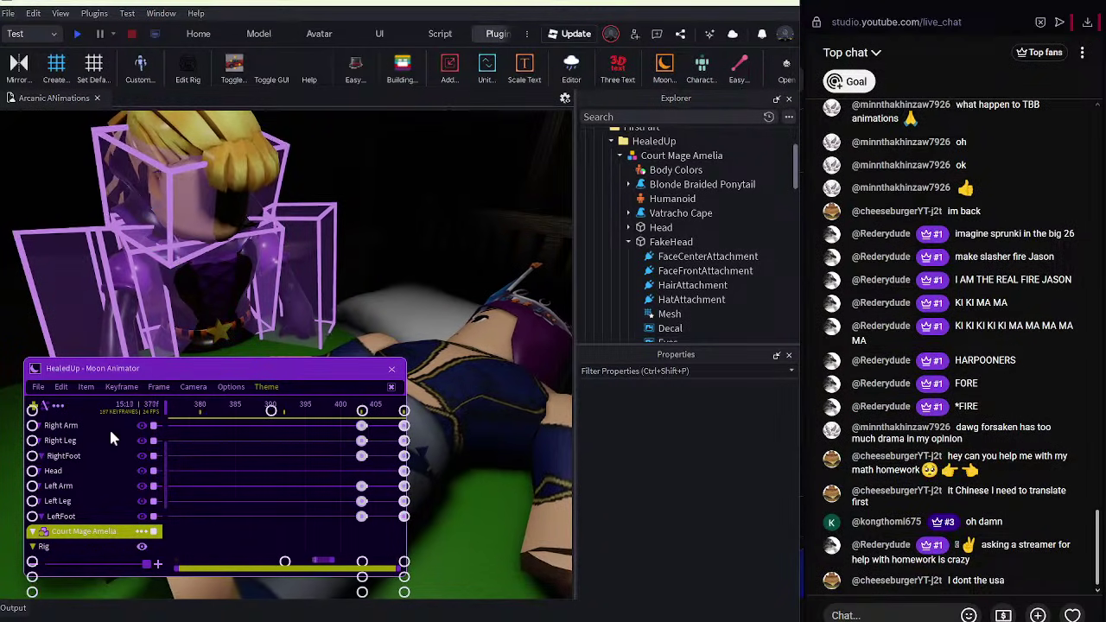
key(space)
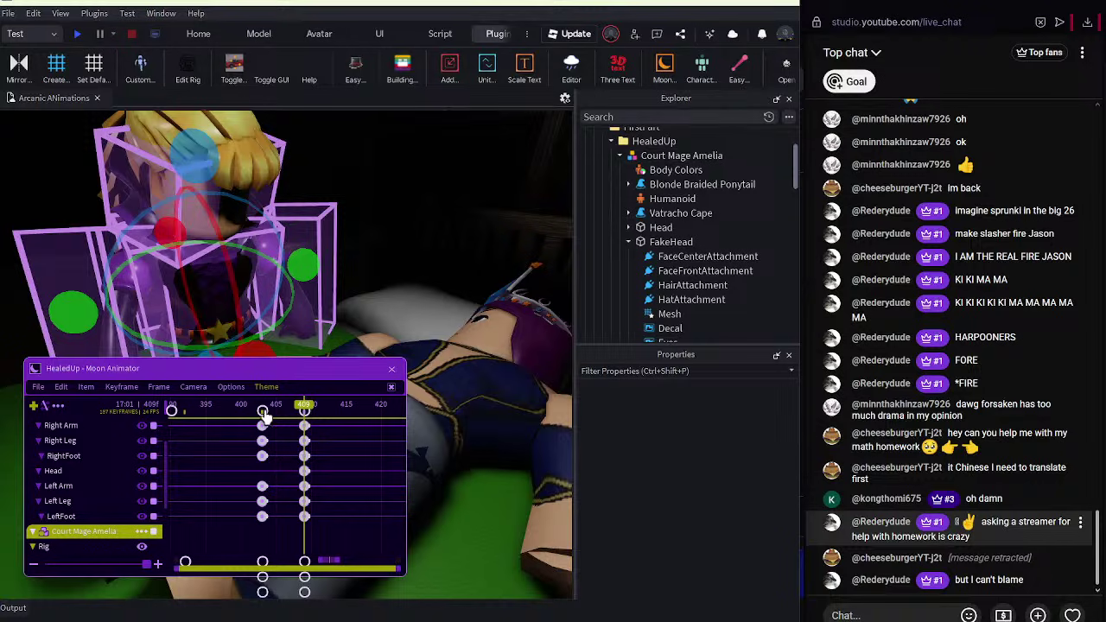
drag(264, 413, 170, 415)
key(space)
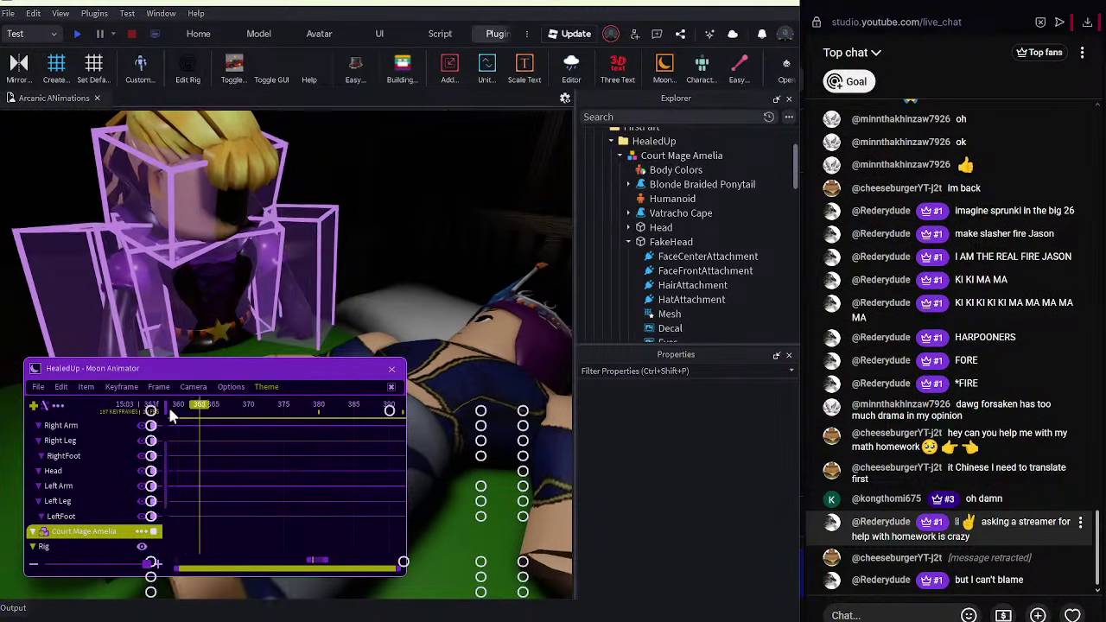
Rotate and raise Princess Selene's torso at frame 427, and move that torso keyframe to frame 424.
drag(297, 415, 341, 427)
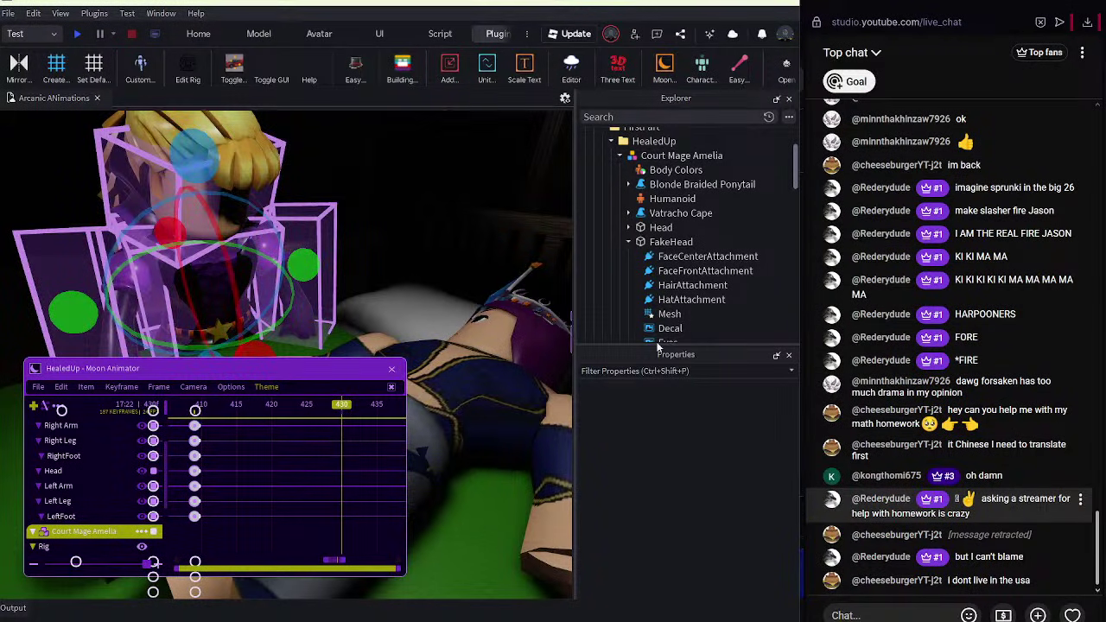
click(427, 361)
scroll(441, 355, down, 3)
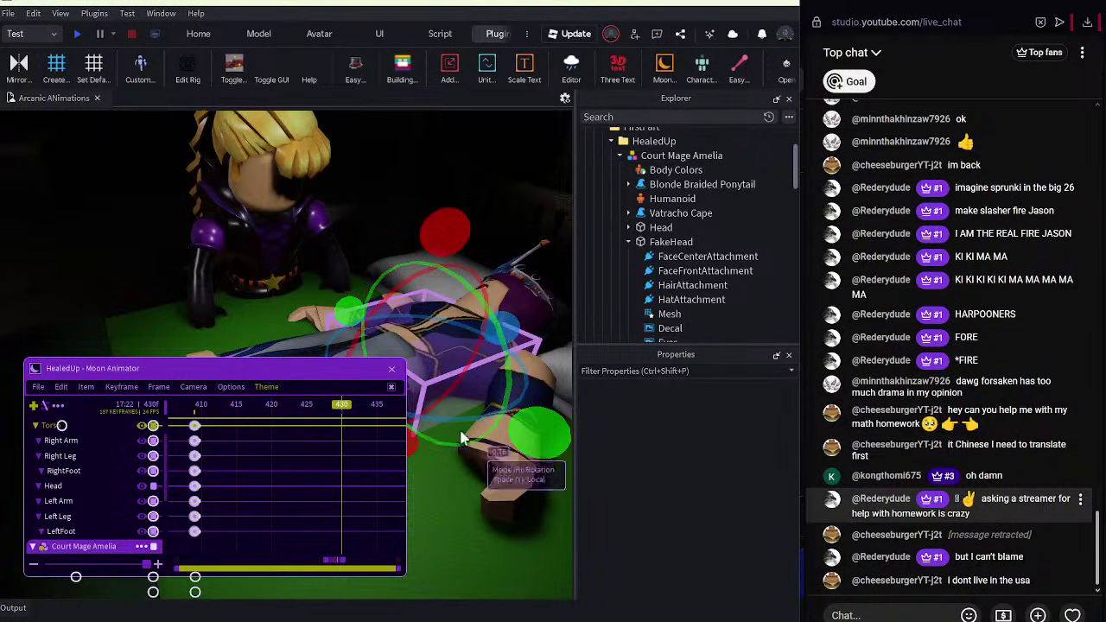
drag(342, 411, 320, 408)
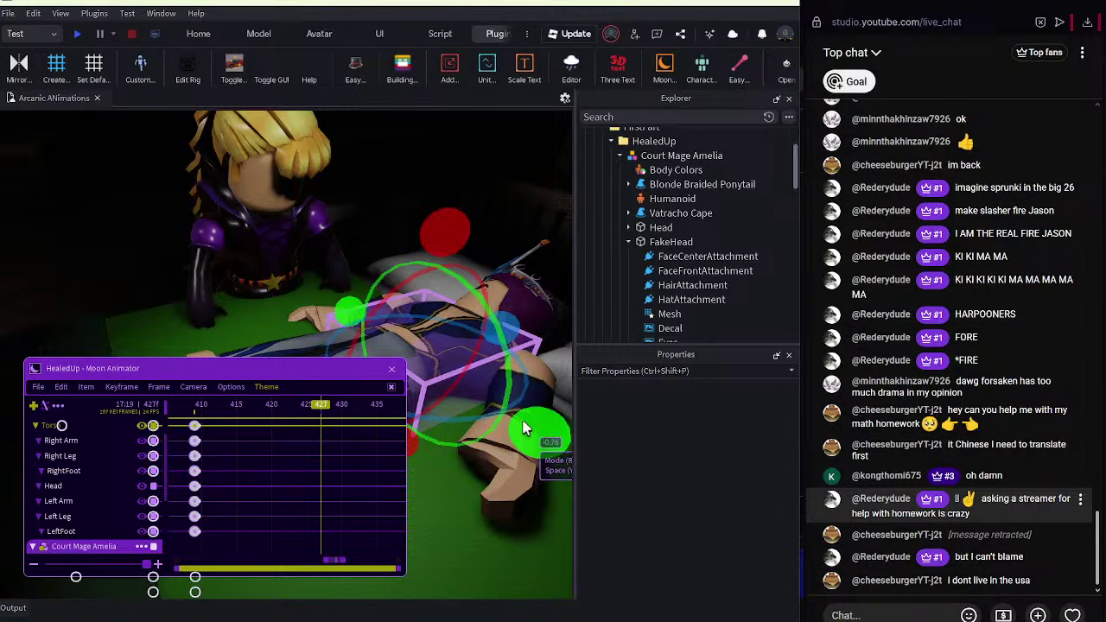
drag(522, 420, 525, 420)
right_drag(525, 420, 497, 437)
drag(528, 212, 507, 195)
key(r)
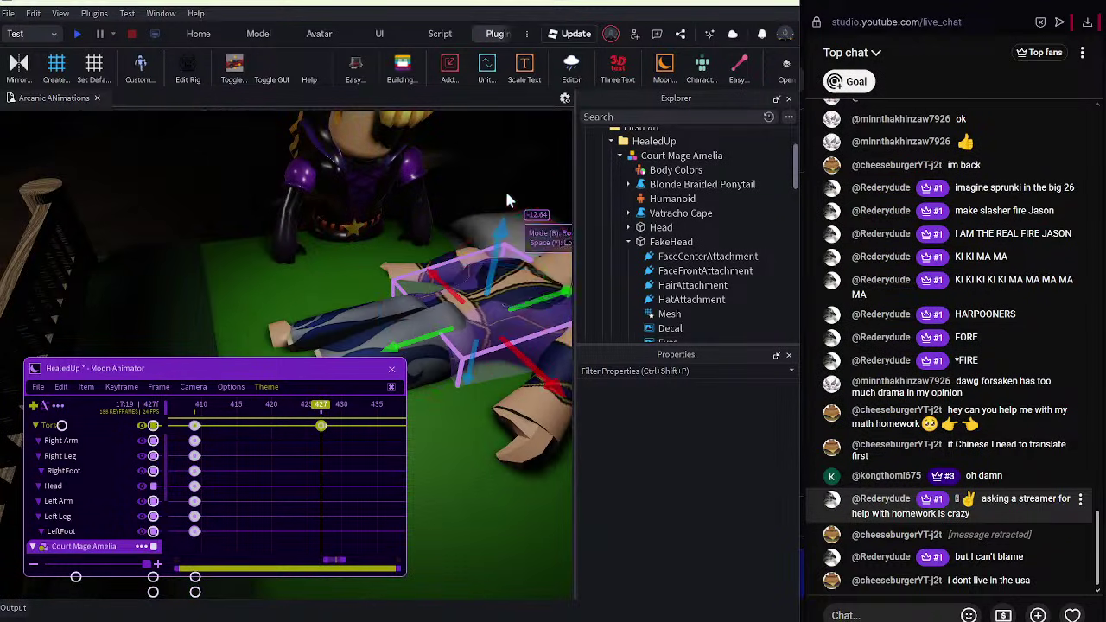
drag(491, 275, 487, 253)
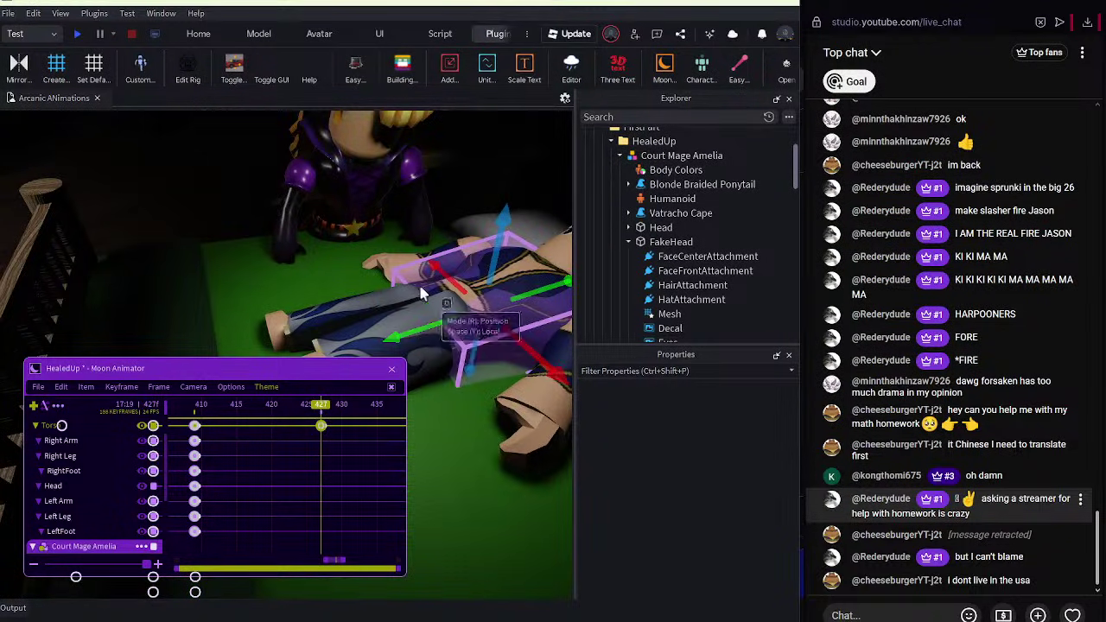
drag(325, 414, 301, 428)
Rotate Princess Selene's head at frame 431 to follow the rising torso.
key(d)
click(459, 261)
key(r)
drag(345, 210, 332, 219)
Rotate Princess Selene's left arm at frame 431 so it supports the raised torso.
key(a)
right_drag(332, 219, 306, 183)
click(419, 322)
key(d)
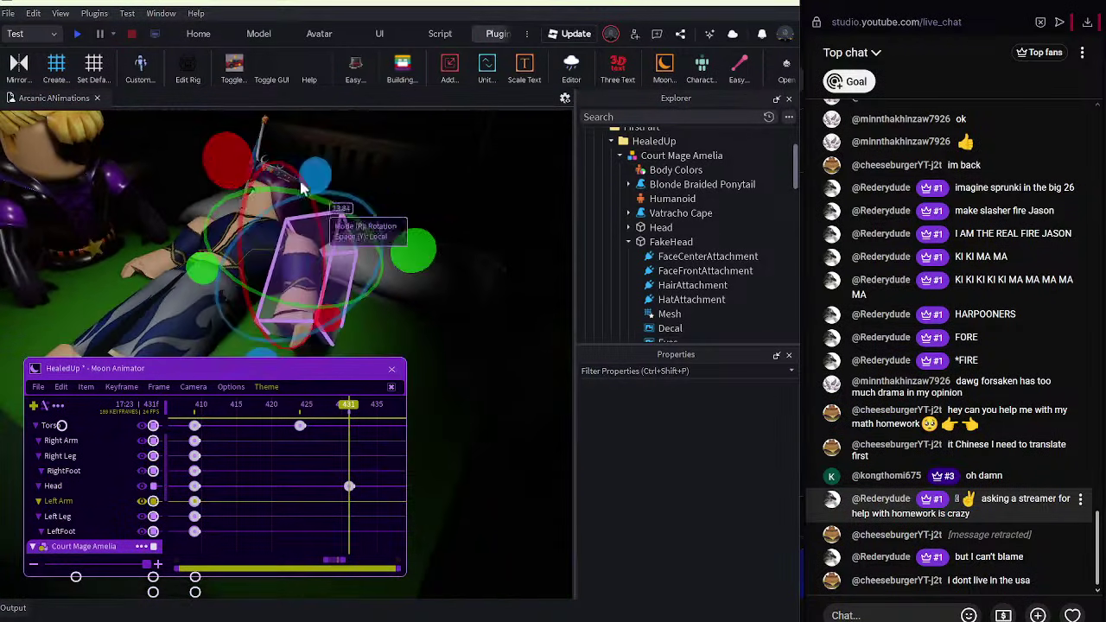
drag(227, 178, 222, 215)
Rotate Princess Selene's right arm at frame 431 to match the raised torso.
click(207, 232)
right_drag(197, 233, 204, 225)
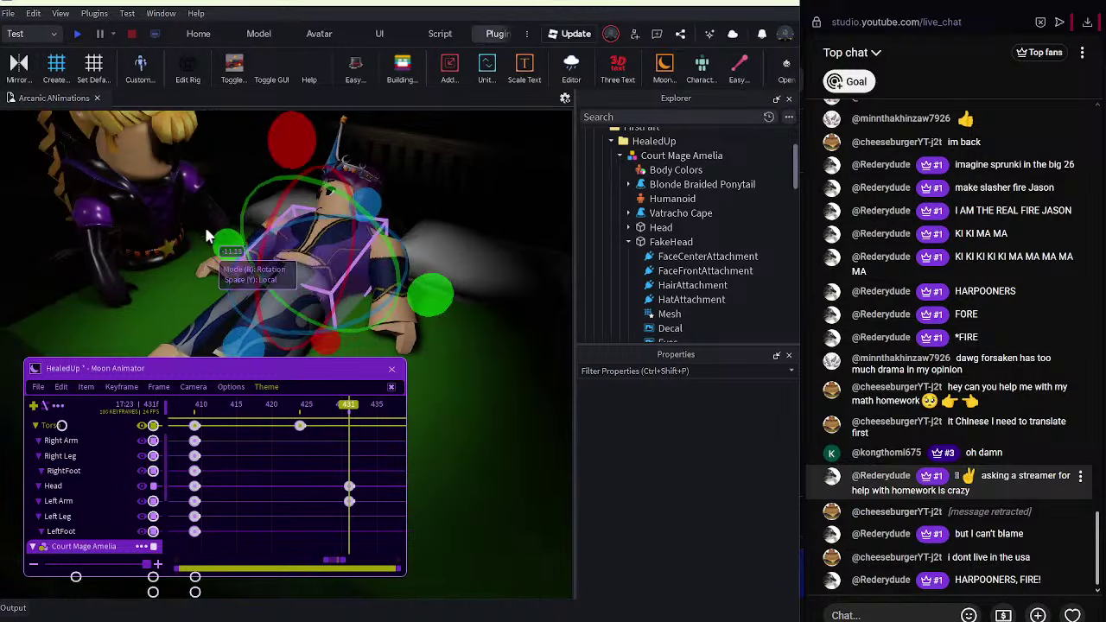
click(254, 236)
right_drag(267, 278, 269, 277)
key(a)
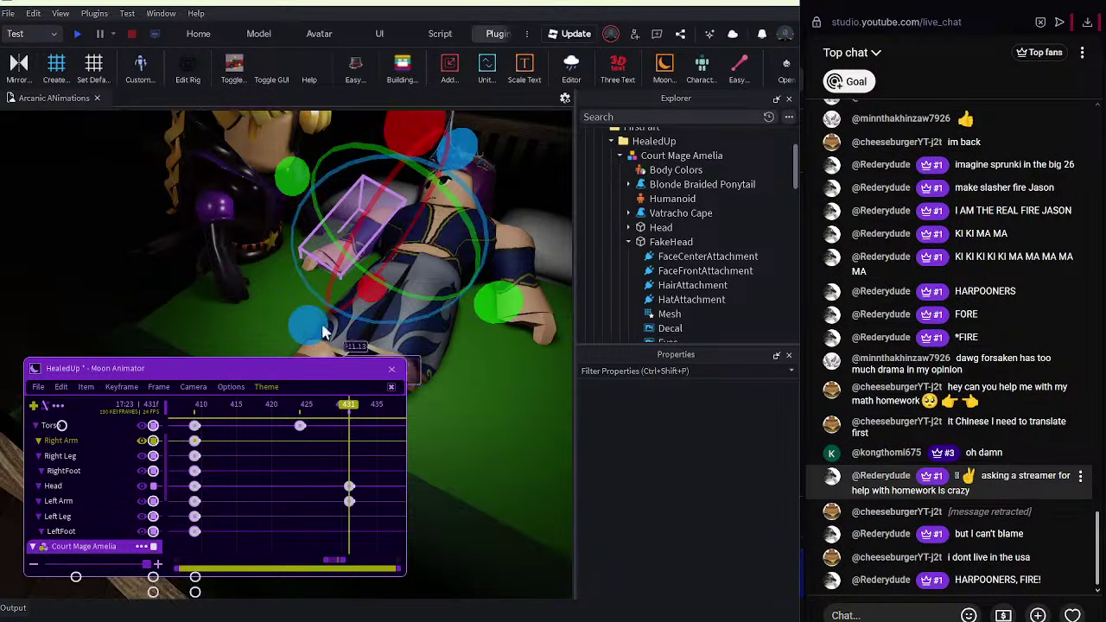
drag(318, 329, 322, 337)
drag(485, 281, 449, 377)
Adjust Princess Selene's left leg at frame 431, shifting its position slightly.
click(508, 303)
click(354, 323)
right_drag(348, 313, 328, 285)
click(312, 277)
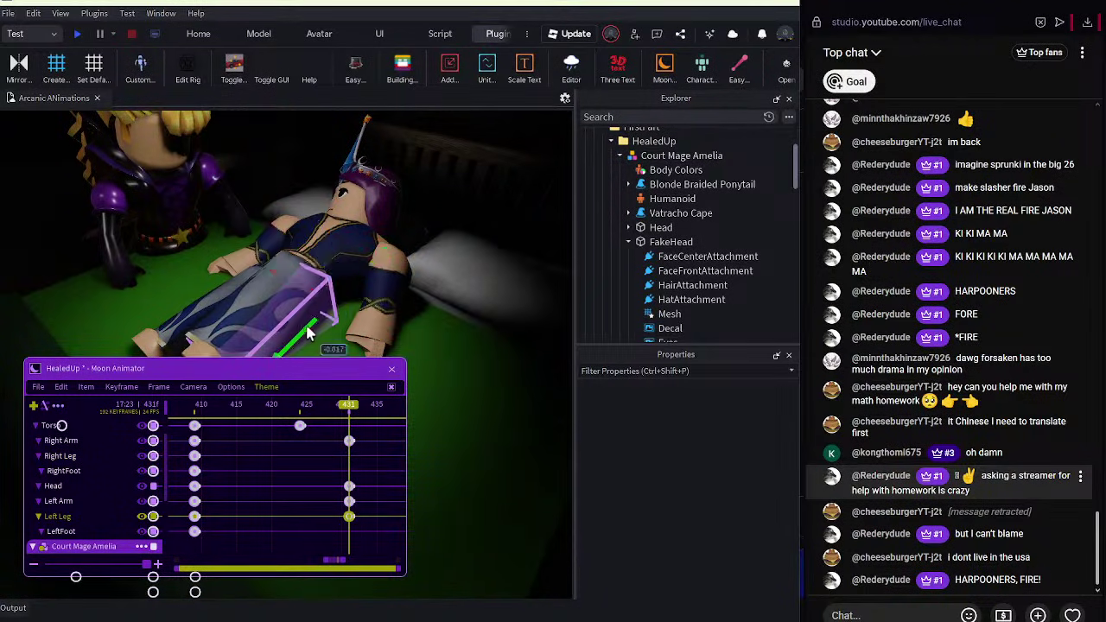
Rotate Princess Selene's head further at frame 431 and replay her sitting-up motion from about frame 403.
click(380, 186)
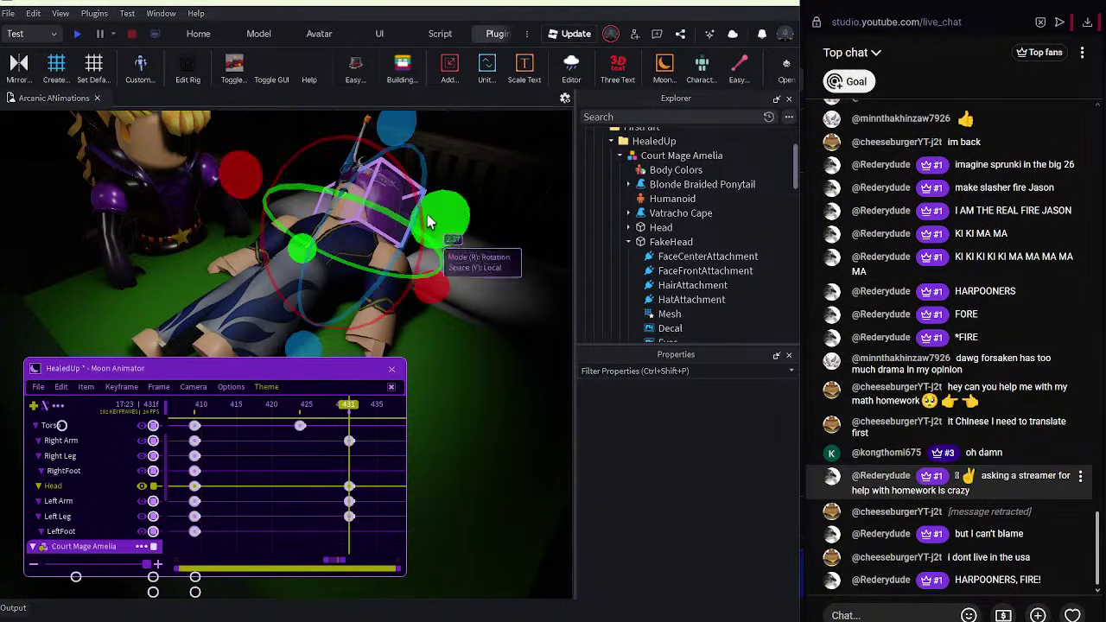
drag(429, 223, 420, 239)
click(236, 404)
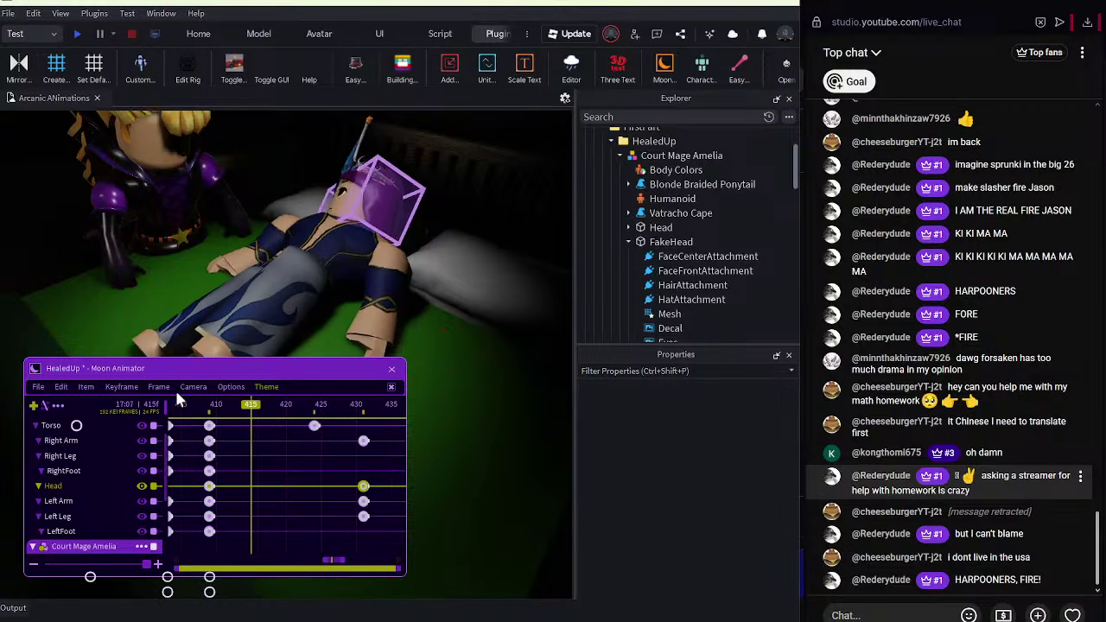
click(208, 405)
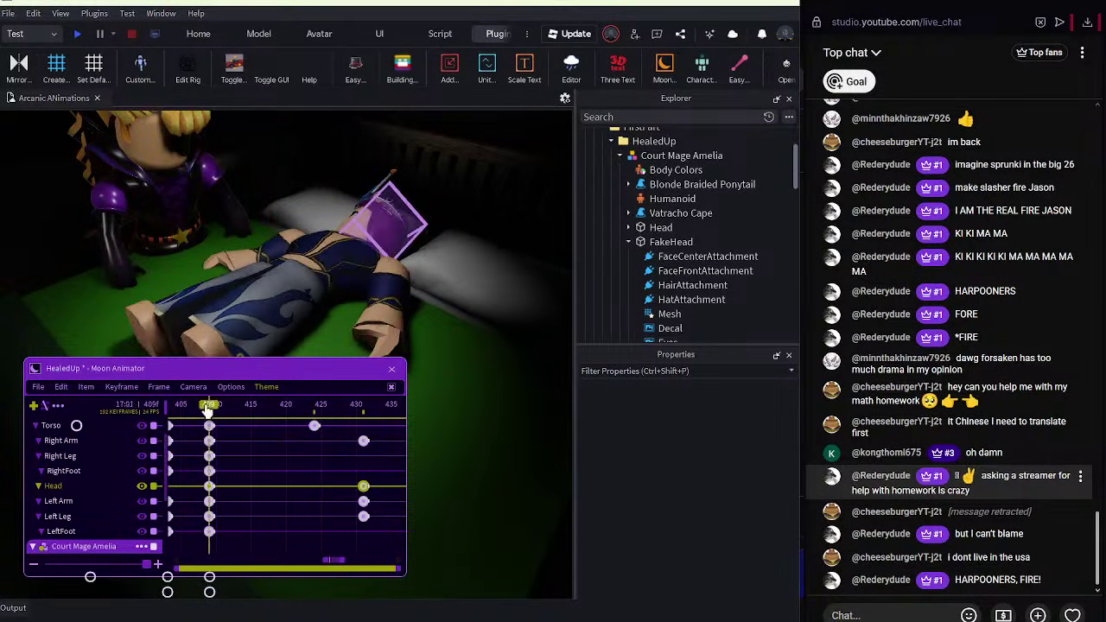
drag(208, 410, 158, 396)
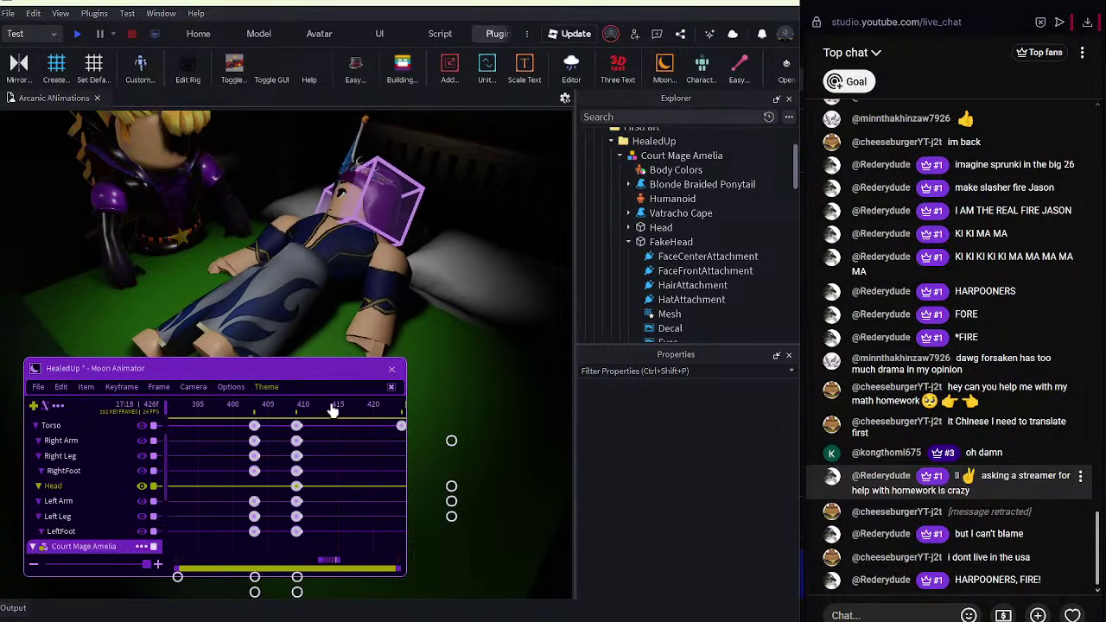
drag(334, 406, 173, 411)
key(space)
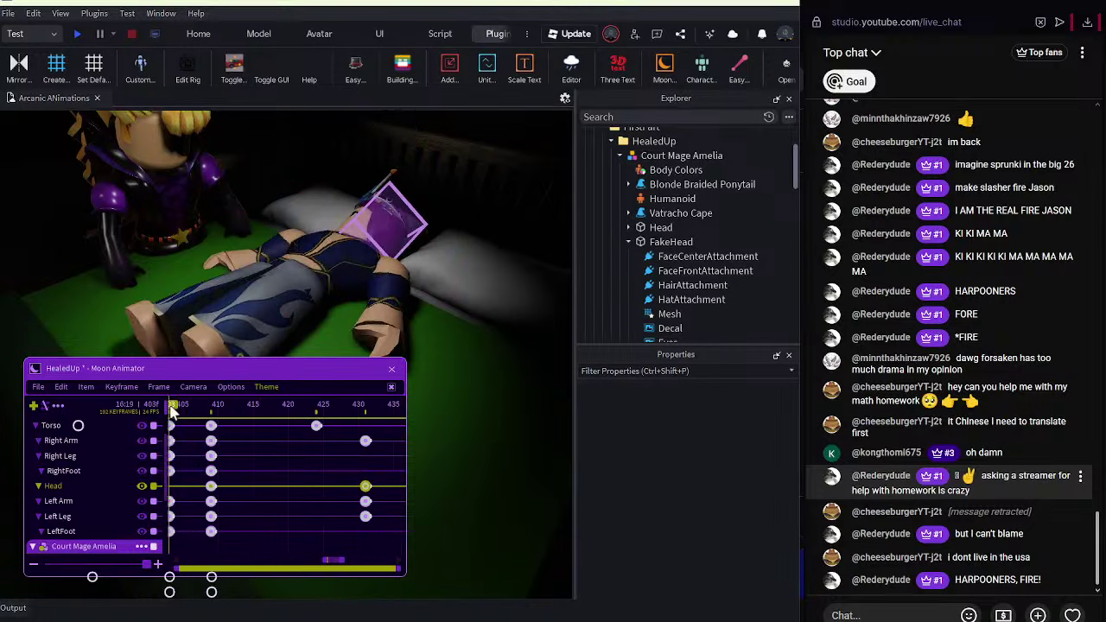
Shift and rotate Court Mage Amelia's torso slightly at frame 423.
key(space)
key(space)
click(163, 190)
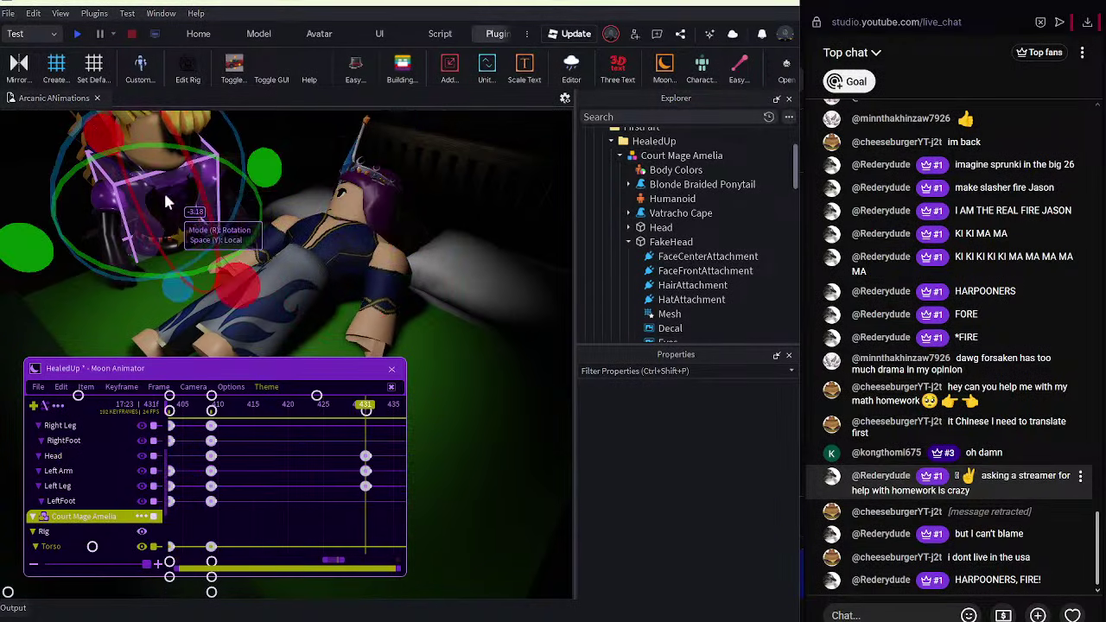
key(r)
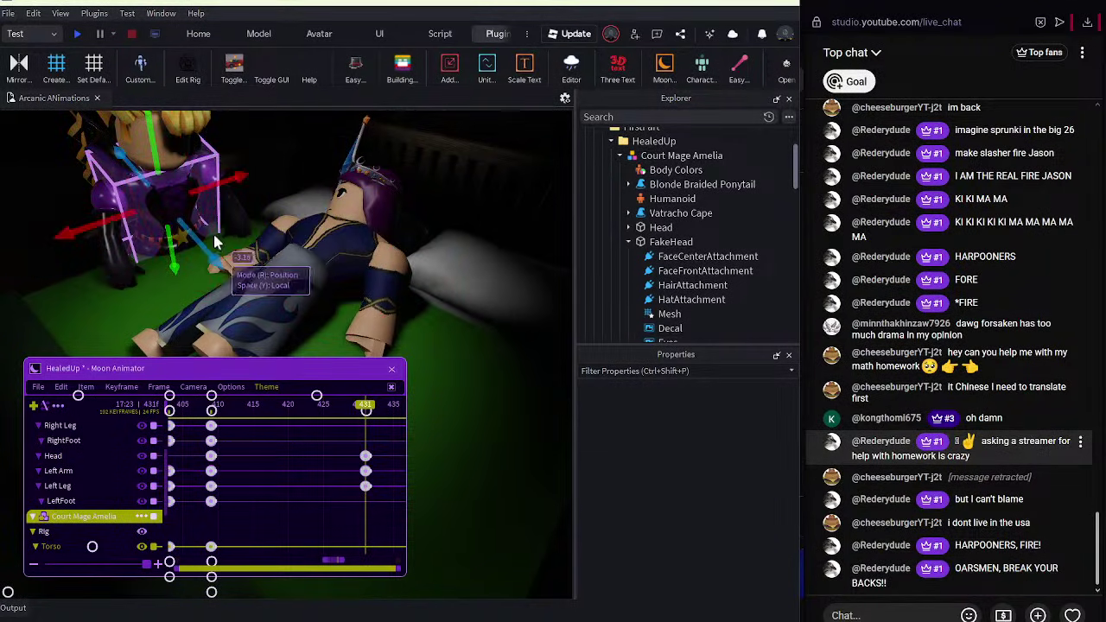
click(309, 403)
drag(212, 252, 206, 245)
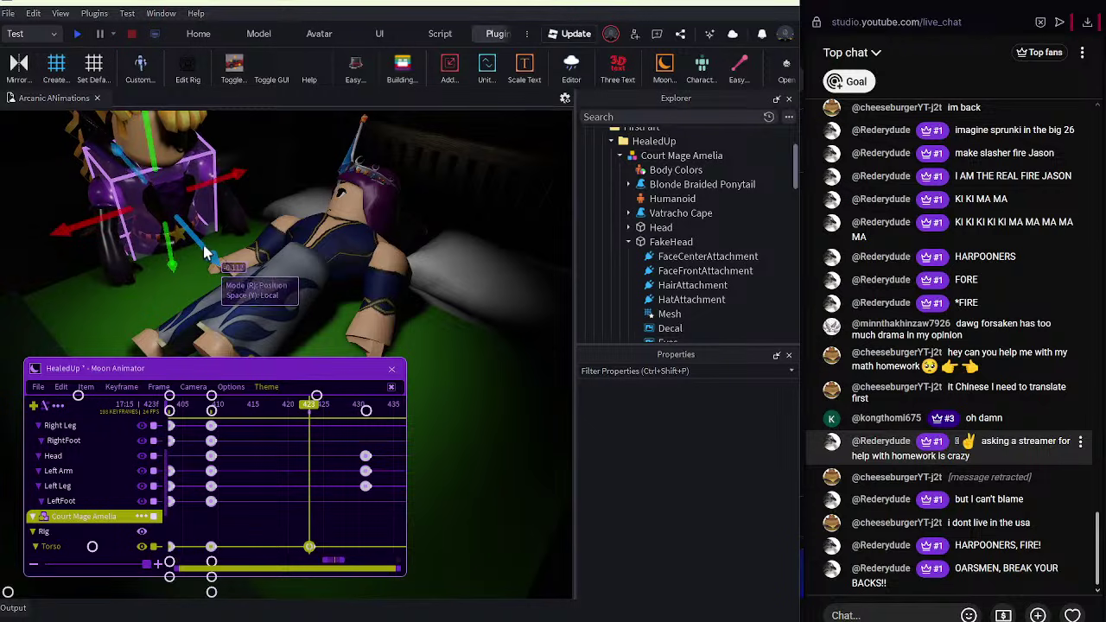
key(r)
drag(263, 169, 255, 179)
Rotate Court Mage Amelia's arms and head at frame 423 and refine her torso pose to match.
click(92, 264)
click(92, 269)
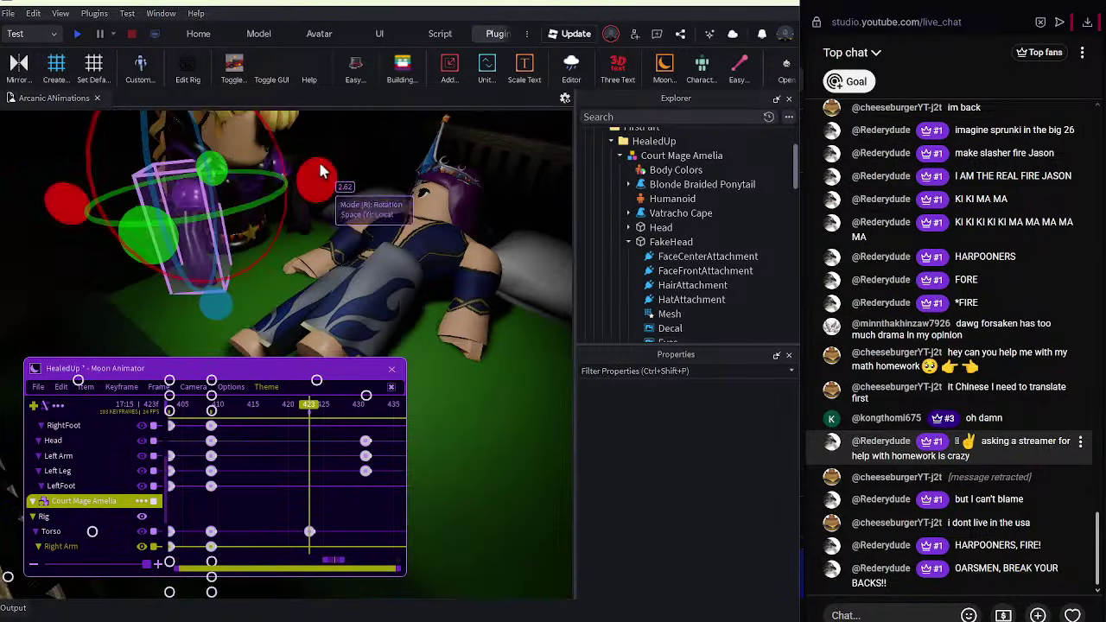
right_drag(297, 213, 299, 212)
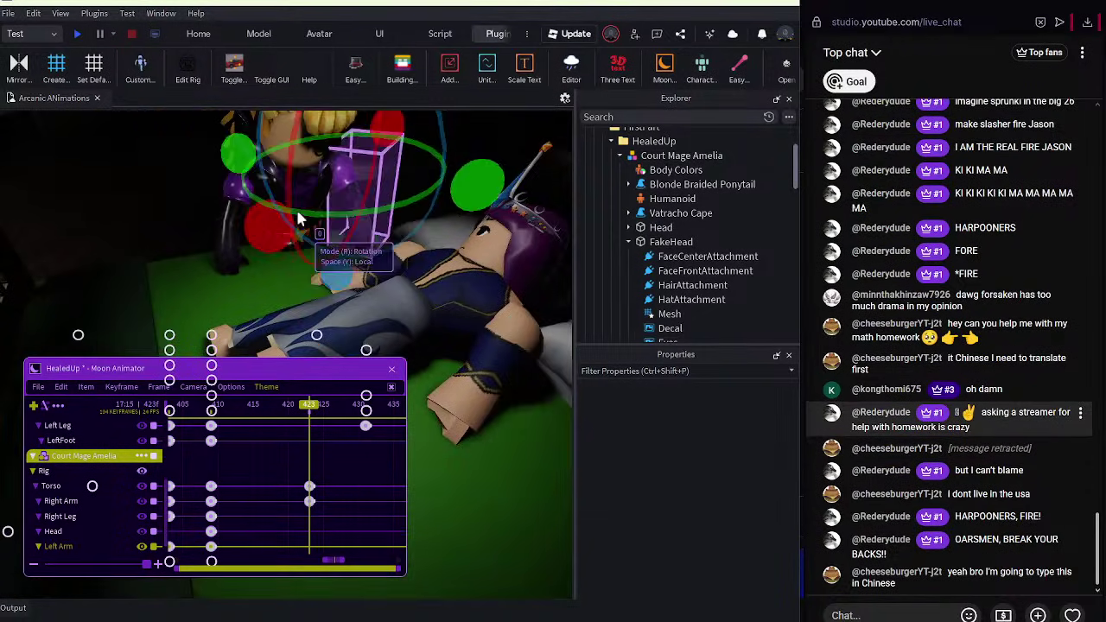
drag(270, 221, 275, 216)
click(329, 120)
drag(391, 206, 391, 216)
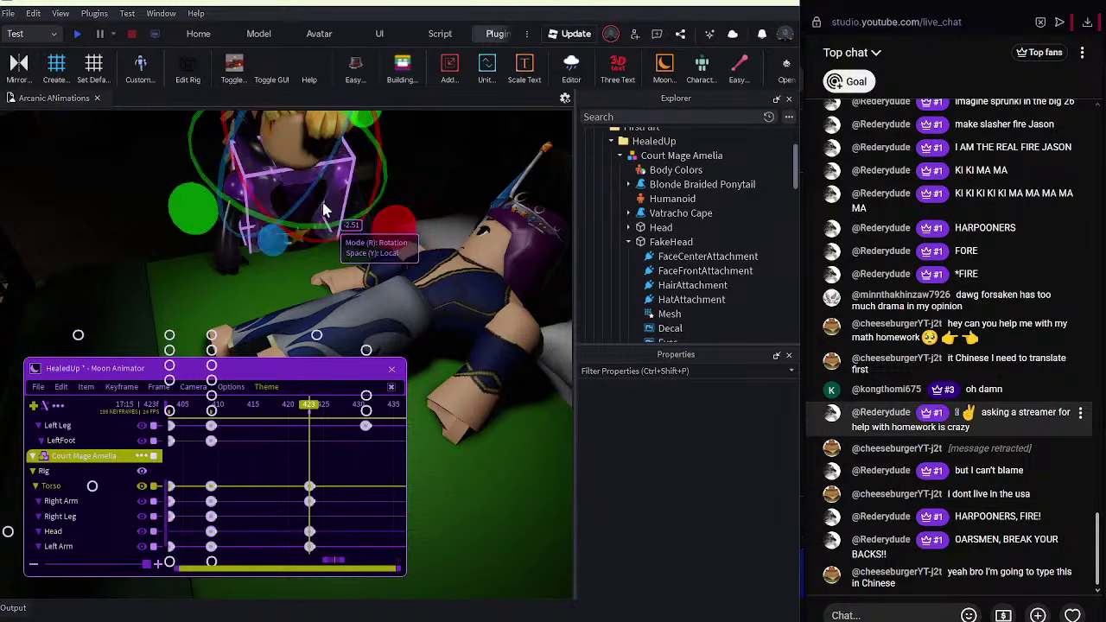
click(289, 194)
drag(307, 247, 313, 255)
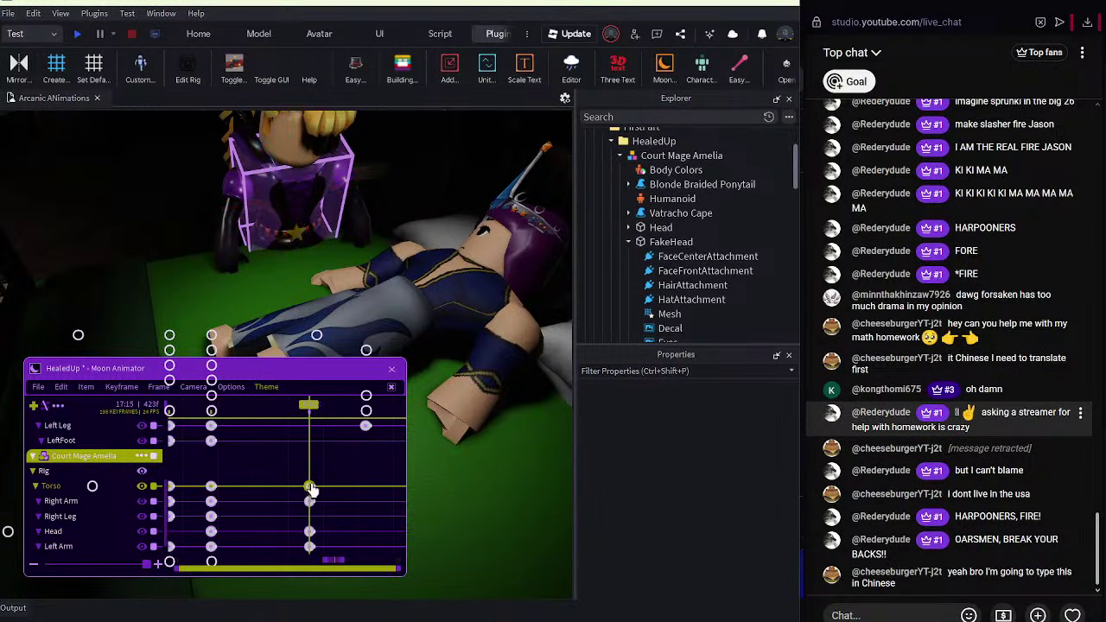
Retime Court Mage Amelia's new pose, with the torso keyframe at frame 422 and the arm and head keyframes at frame 426, and replay it.
click(209, 419)
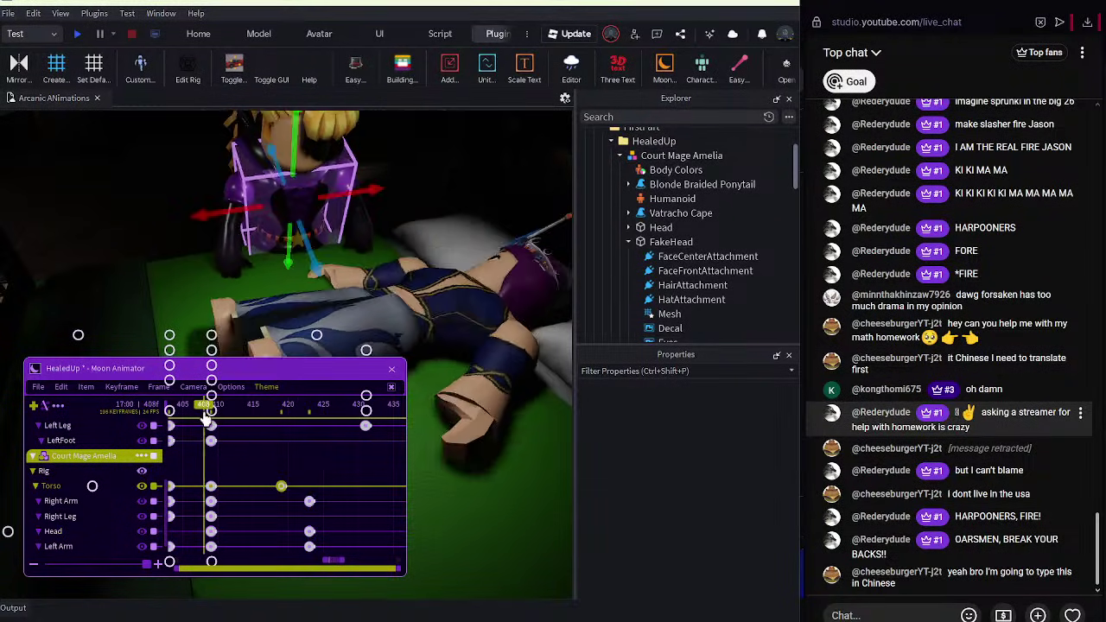
key(space)
key(space)
drag(282, 461, 306, 481)
click(209, 417)
key(space)
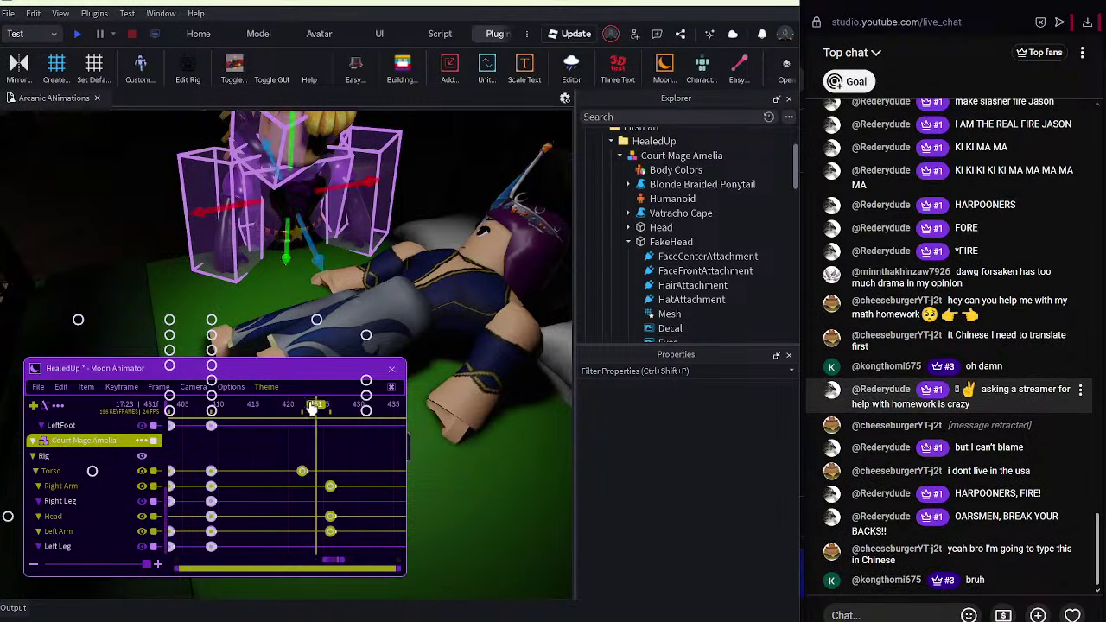
Rotate Princess Selene's torso and head slightly at frame 445 to continue her settled pose.
drag(220, 404, 338, 418)
click(466, 246)
click(459, 265)
right_drag(458, 264, 456, 321)
key(r)
drag(487, 317, 490, 321)
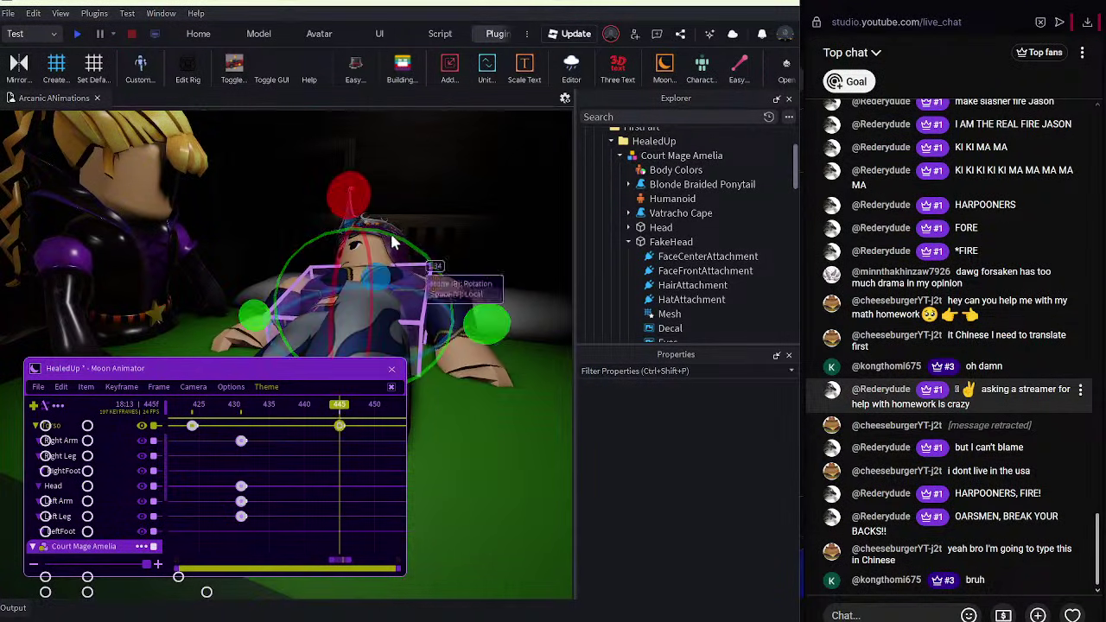
click(394, 238)
drag(481, 242, 478, 234)
Move Princess Selene's last torso keyframe to frame 448 and her last head keyframe to frame 451, and replay the motion.
drag(298, 415, 360, 447)
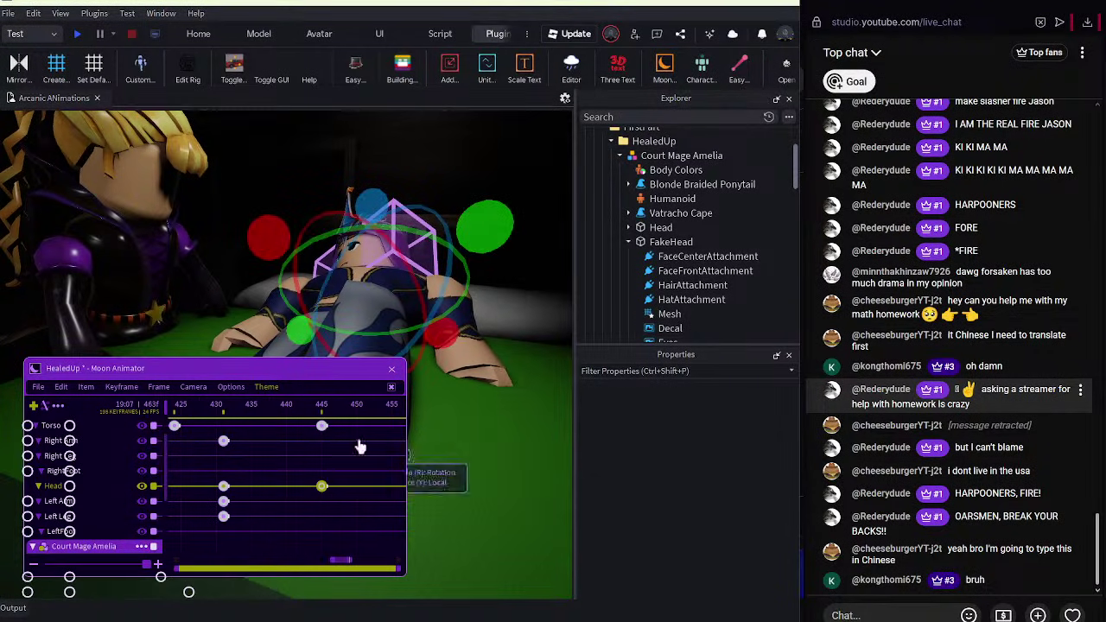
drag(321, 490, 289, 389)
drag(342, 458, 365, 458)
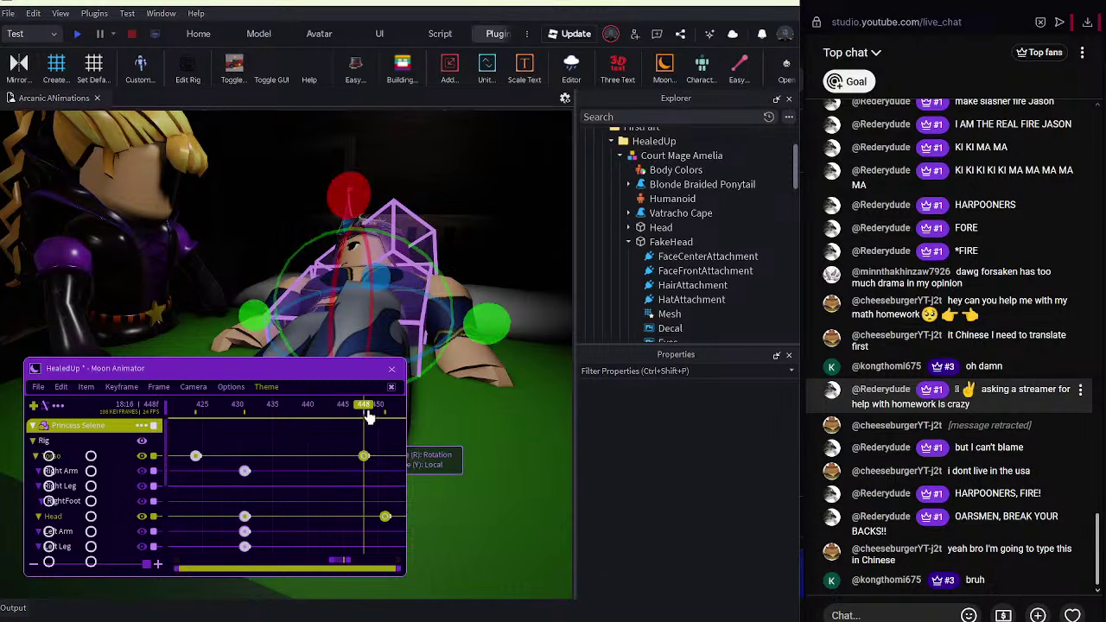
drag(369, 413, 161, 387)
key(space)
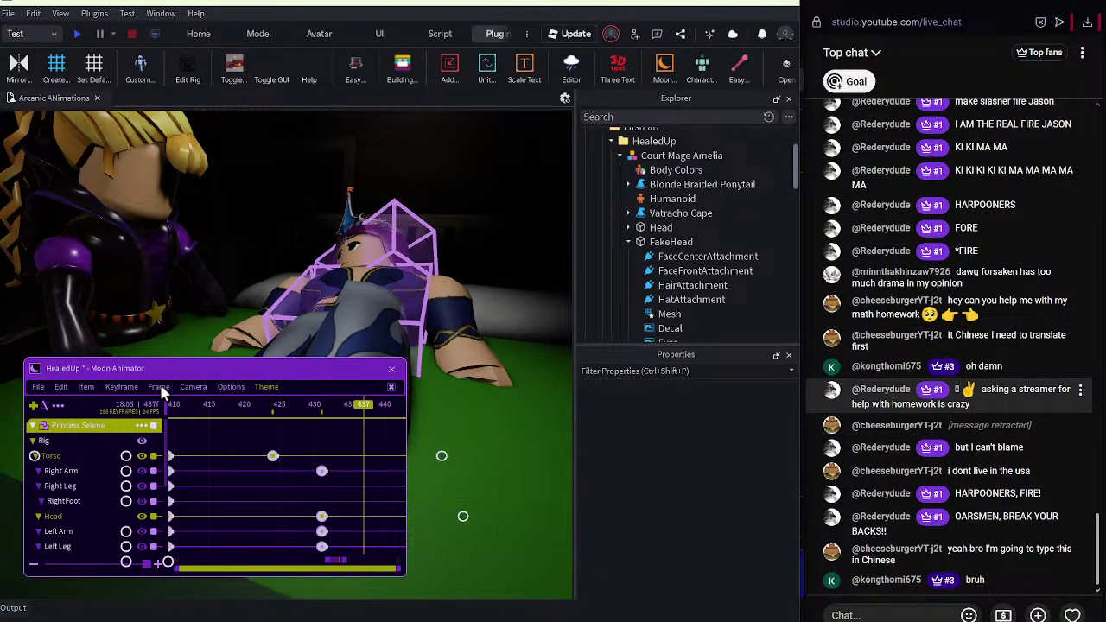
key(space)
Review Princess Selene's sitting-up motion through frame 451 from another view, replaying it from several starting frames.
key(w)
right_drag(304, 228, 281, 238)
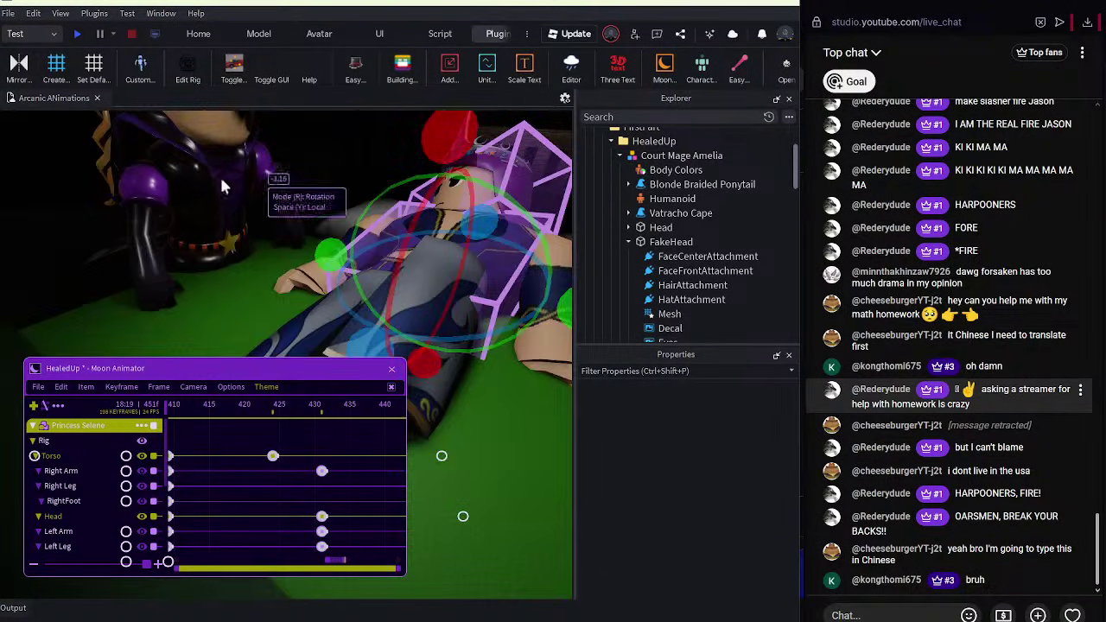
right_drag(487, 294, 513, 337)
click(553, 426)
scroll(533, 369, up, 3)
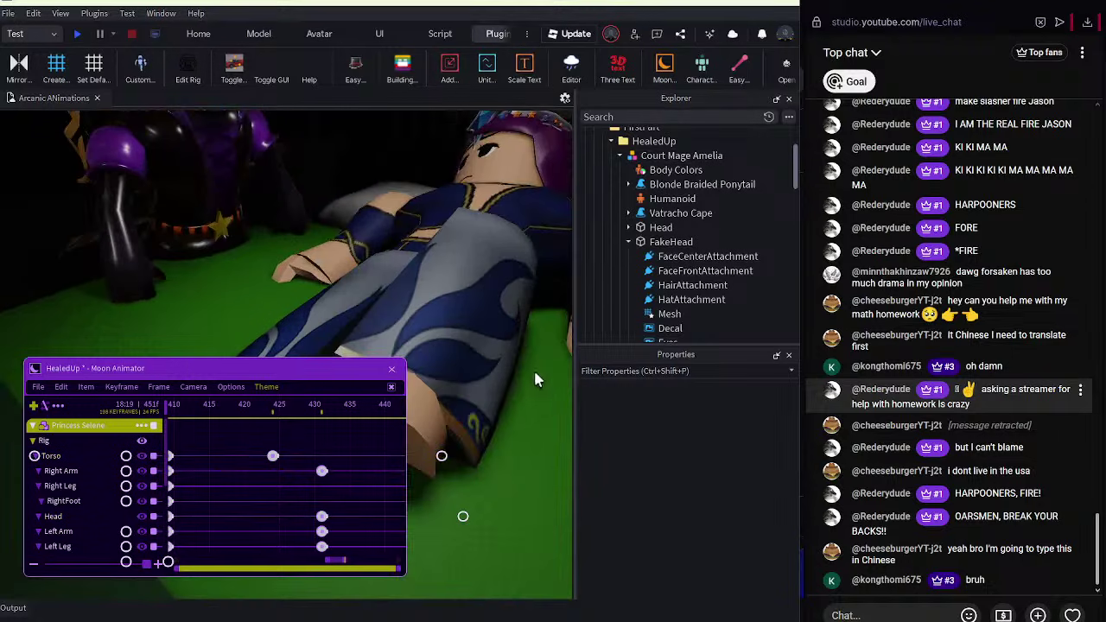
scroll(496, 226, down, 3)
drag(336, 404, 81, 422)
key(space)
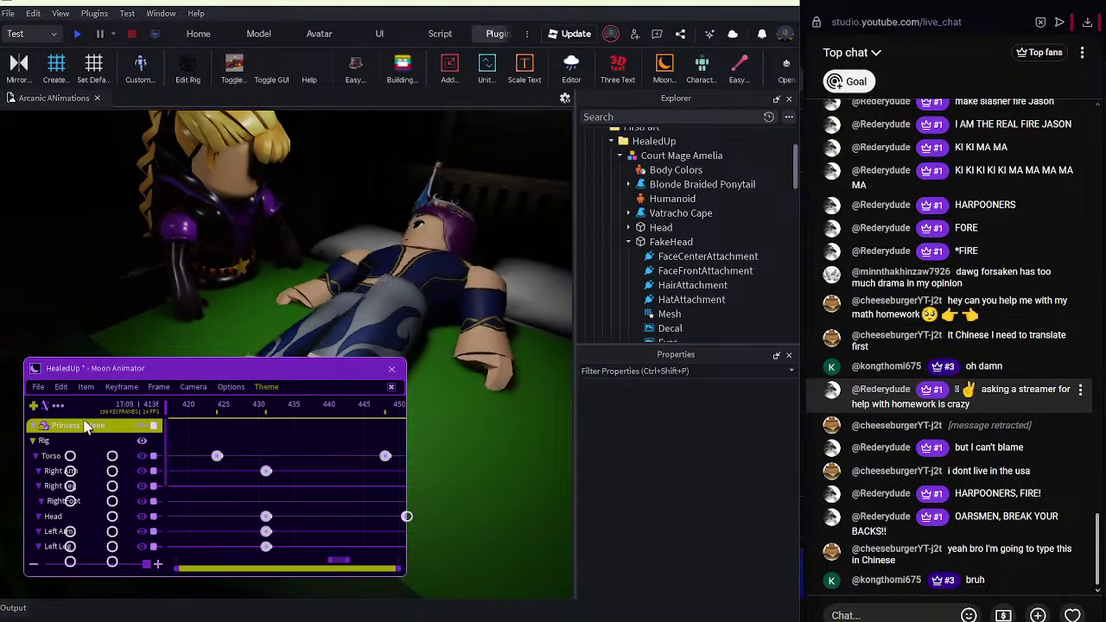
drag(315, 421, 173, 411)
key(space)
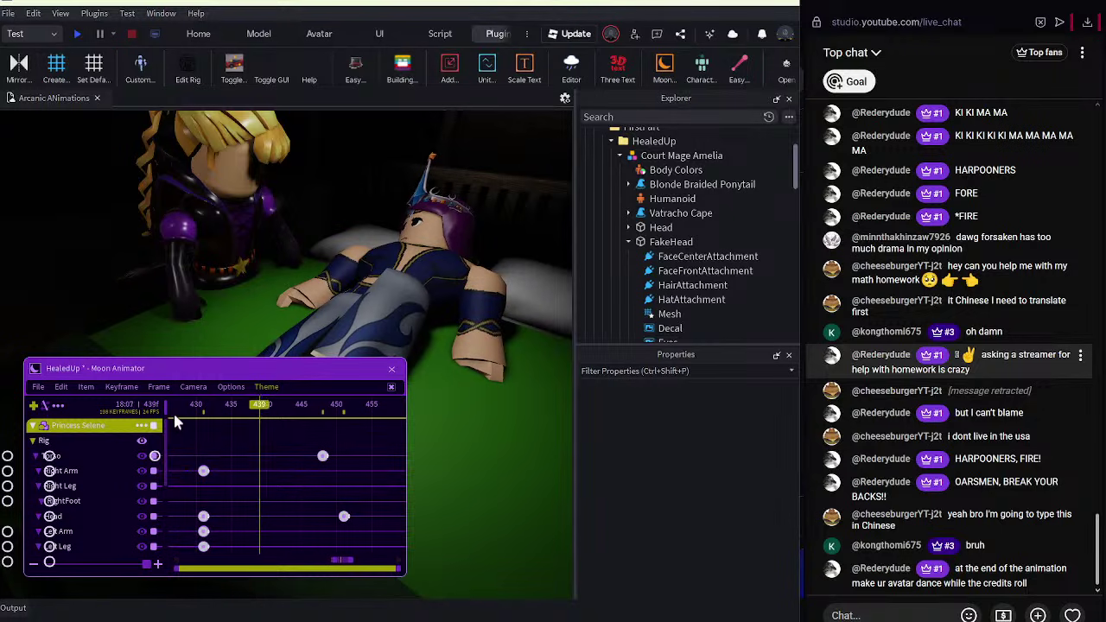
drag(298, 410, 128, 410)
key(space)
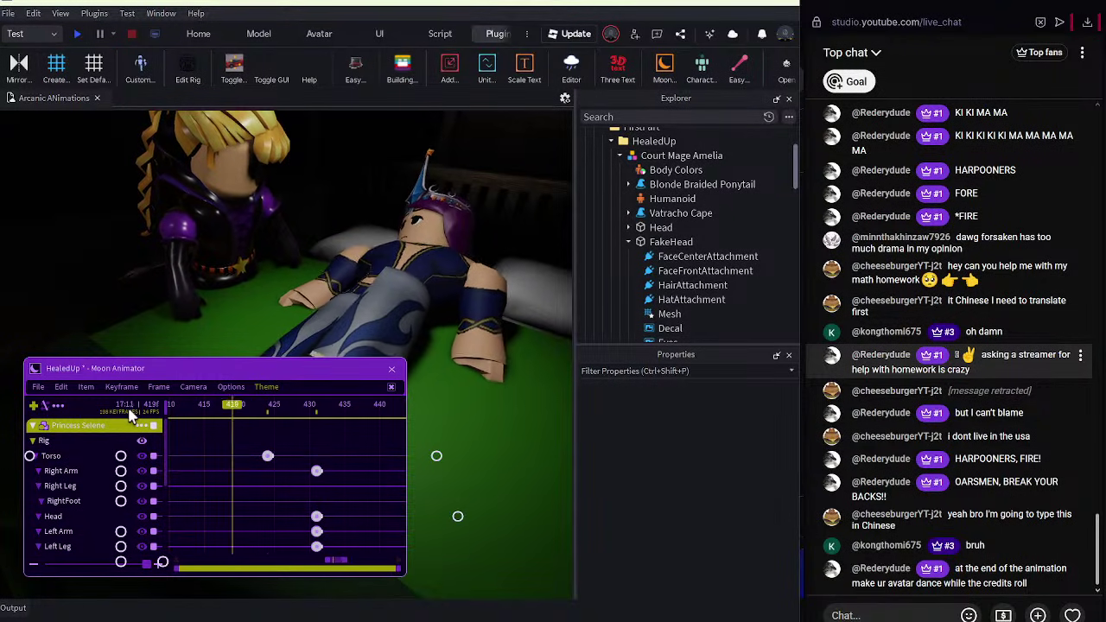
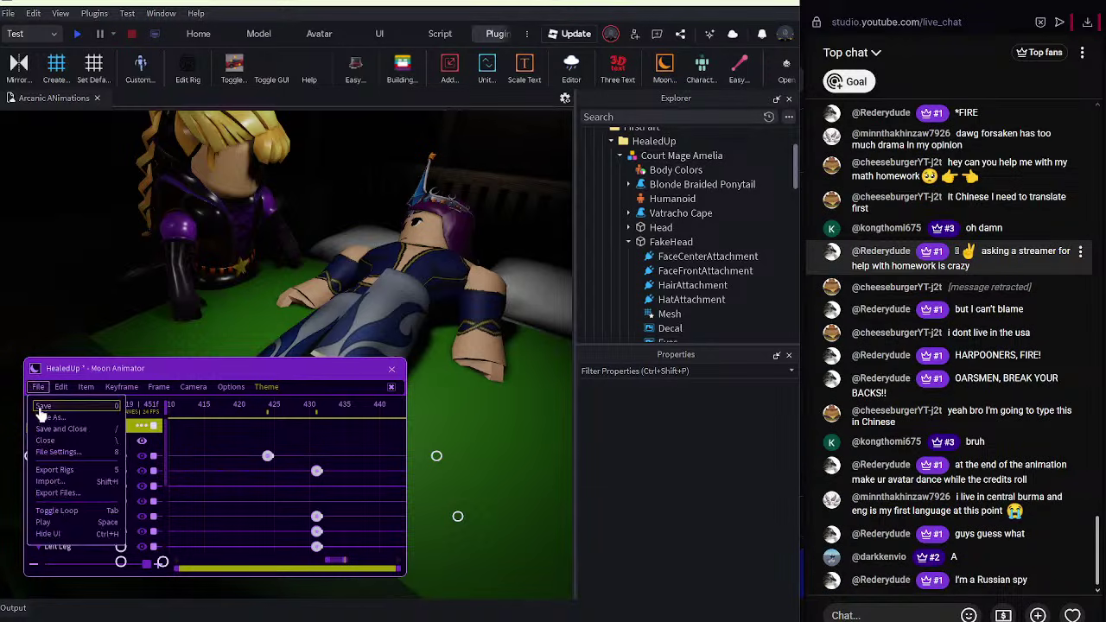
drag(223, 406, 215, 437)
key(space)
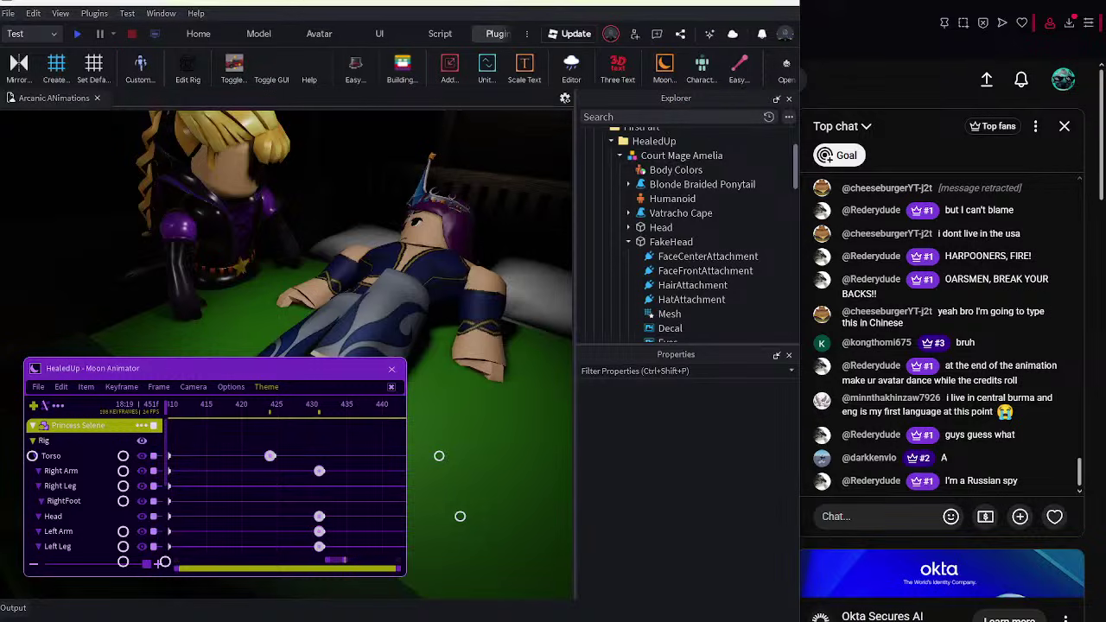
Move Princess Selene's last torso keyframe to frame 445 and her last head keyframe to frame 448, replaying to check the timing.
key(alt+Tab)
click(269, 418)
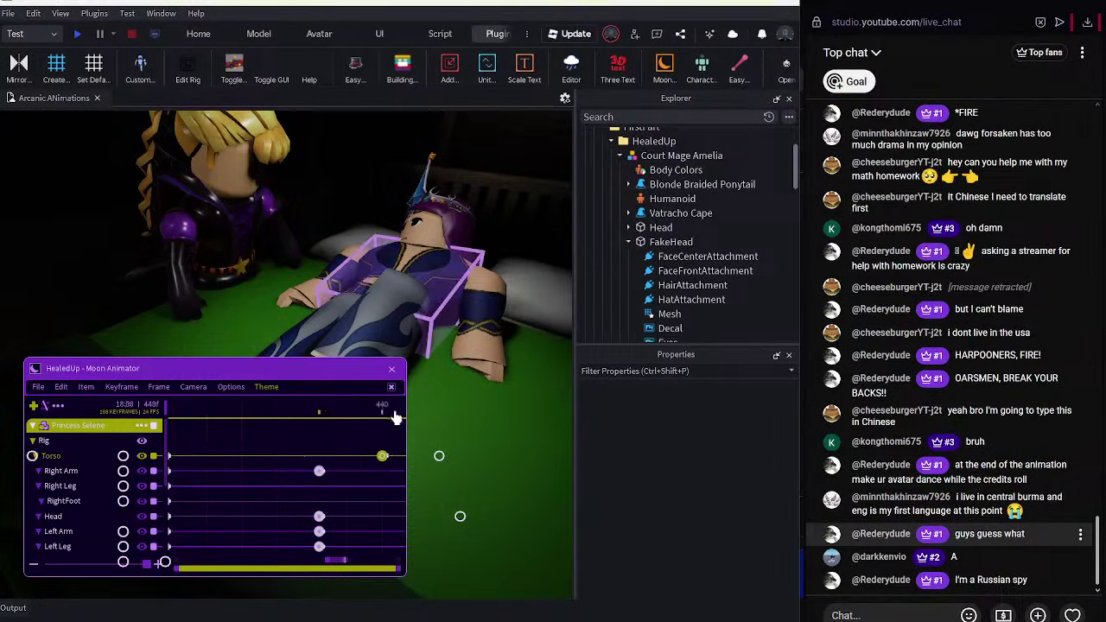
drag(260, 418, 119, 419)
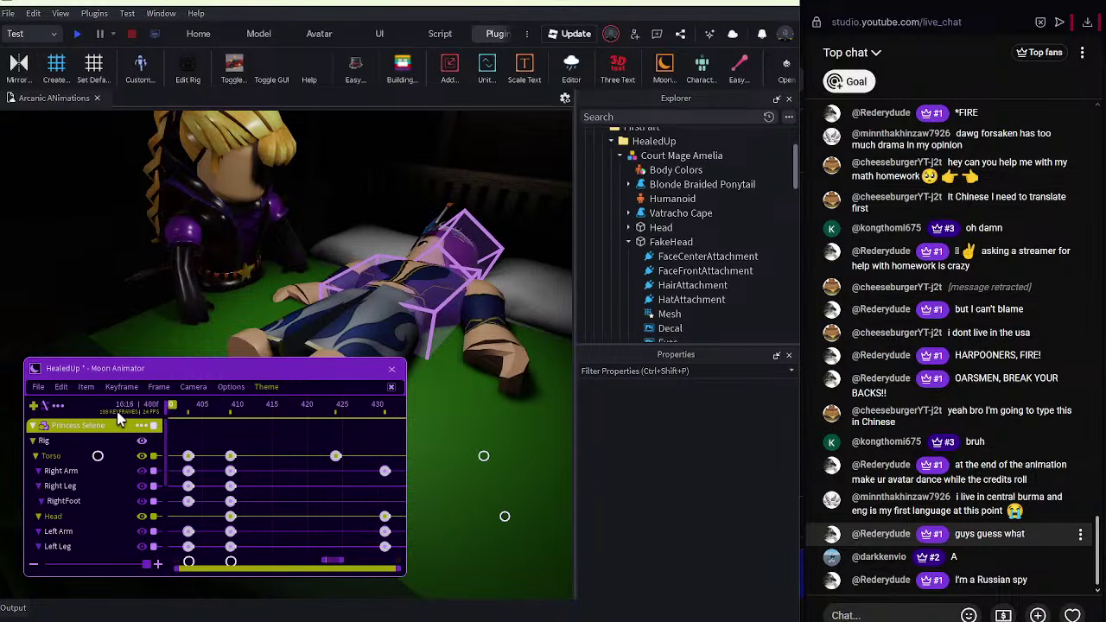
key(space)
key(space)
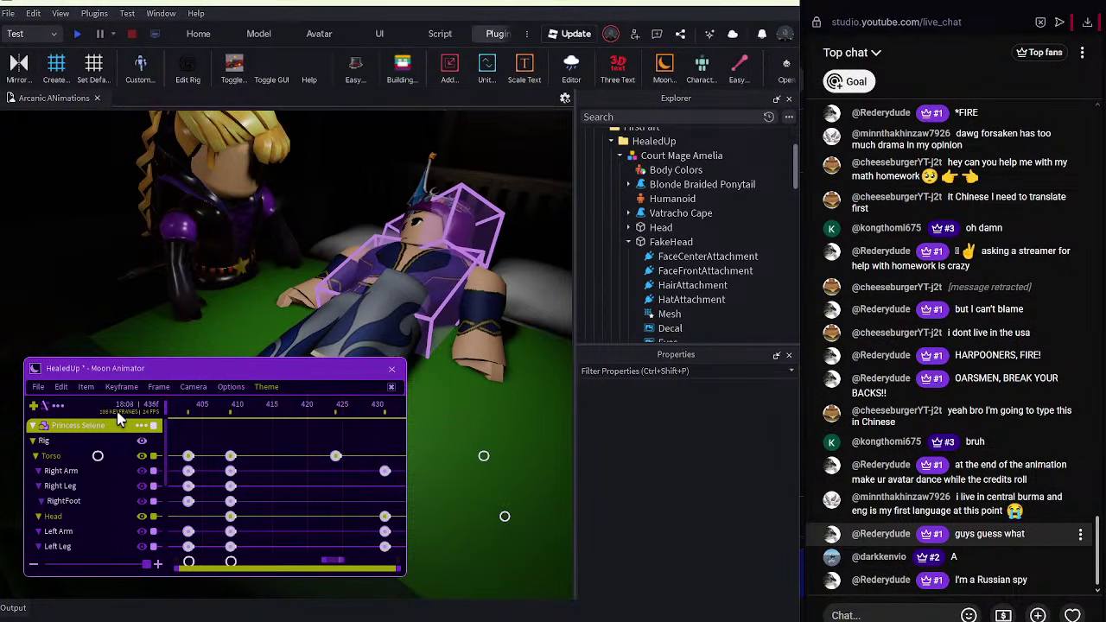
click(203, 403)
key(space)
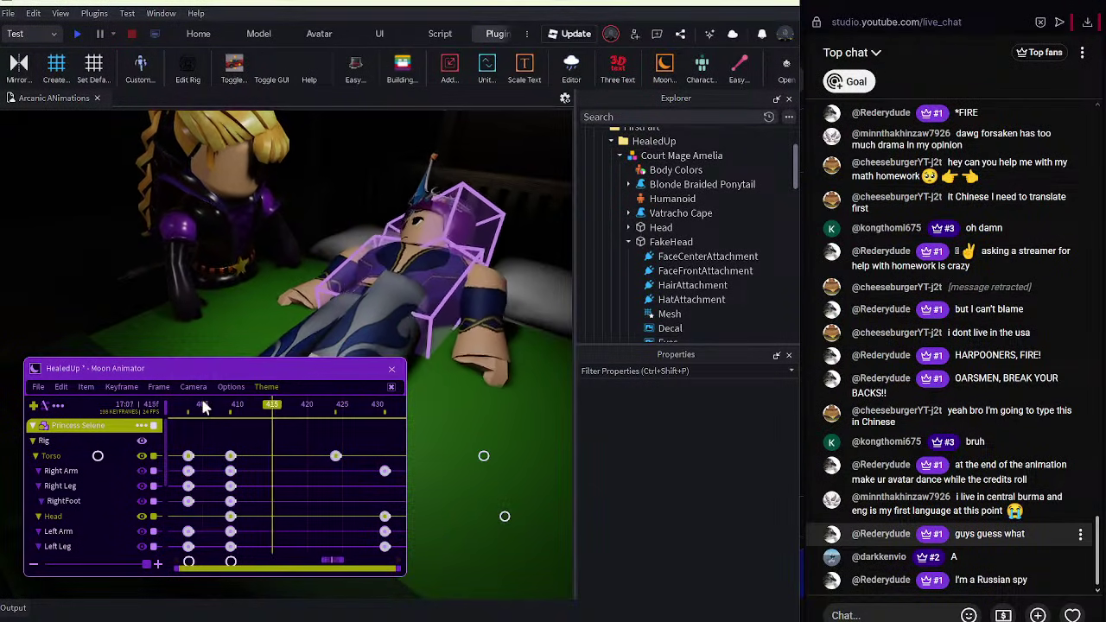
middle_drag(352, 424, 283, 421)
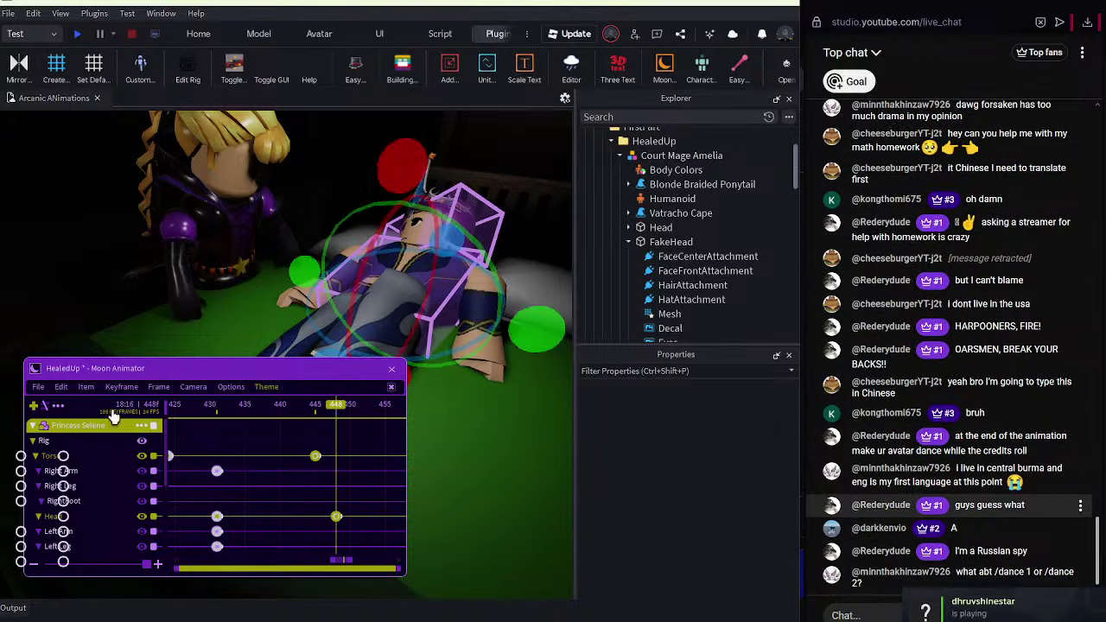
click(216, 409)
key(space)
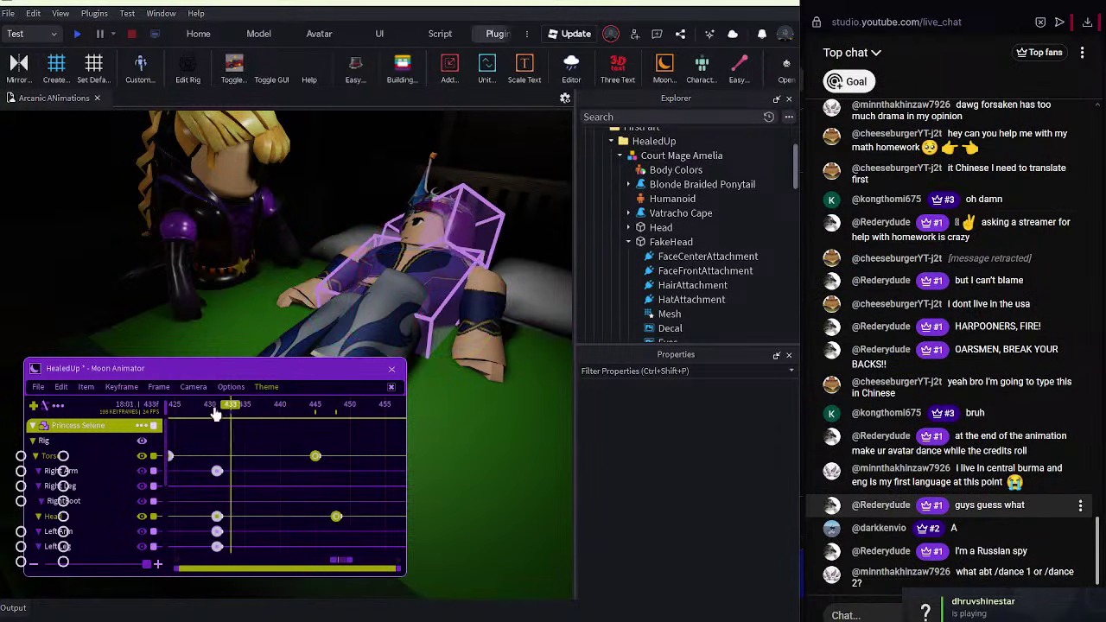
click(214, 410)
key(space)
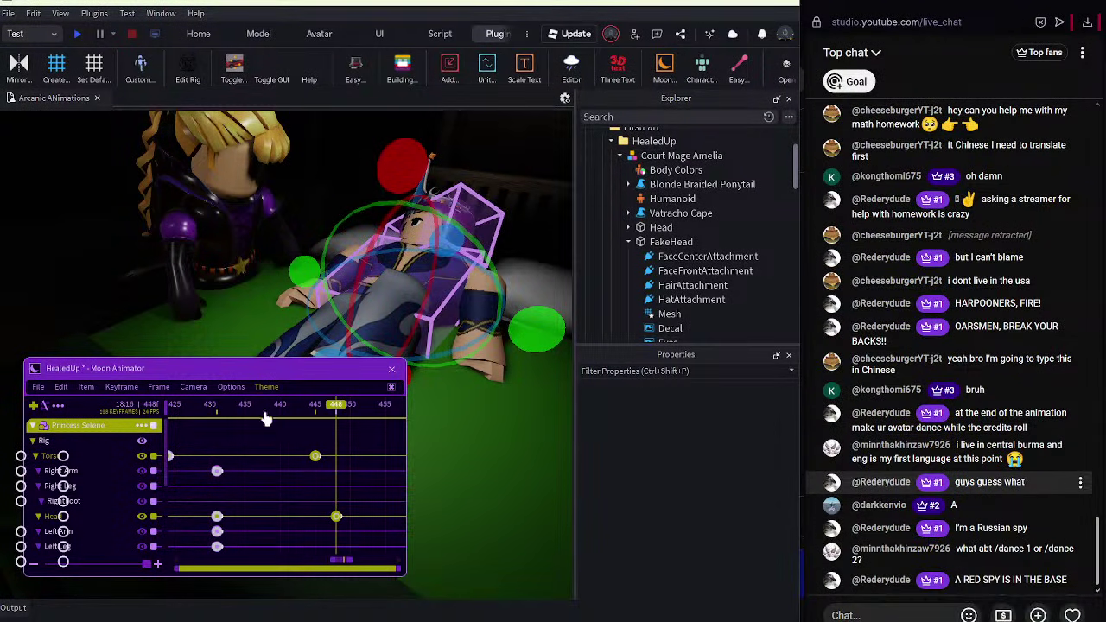
Add hold keyframes for all of Princess Selene's body parts at frame 448 and save the animation.
drag(263, 413, 161, 412)
key(space)
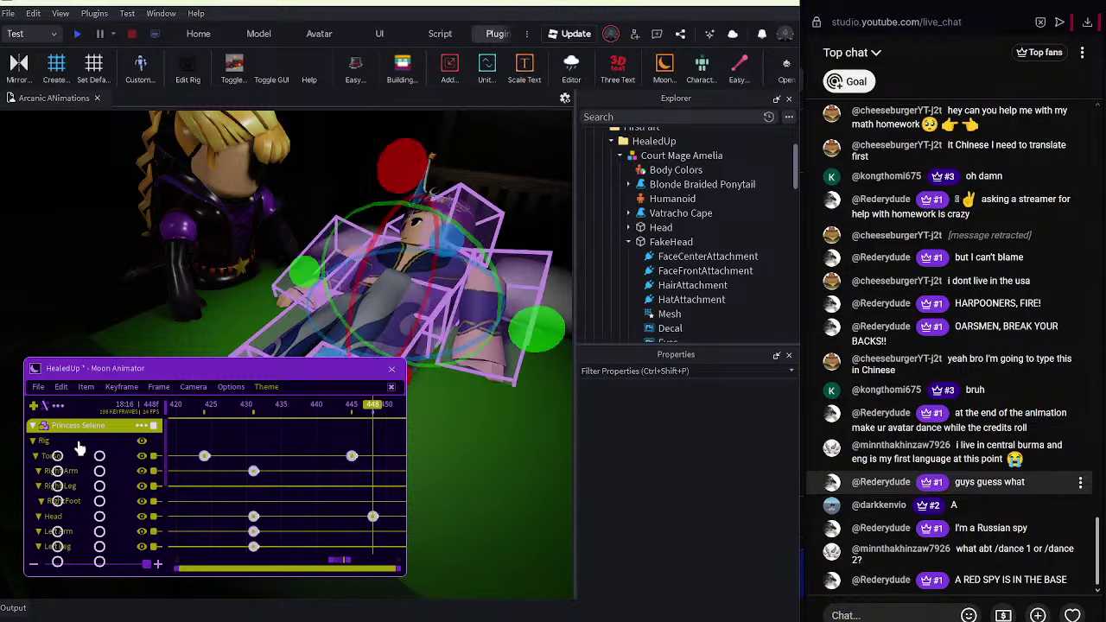
click(38, 388)
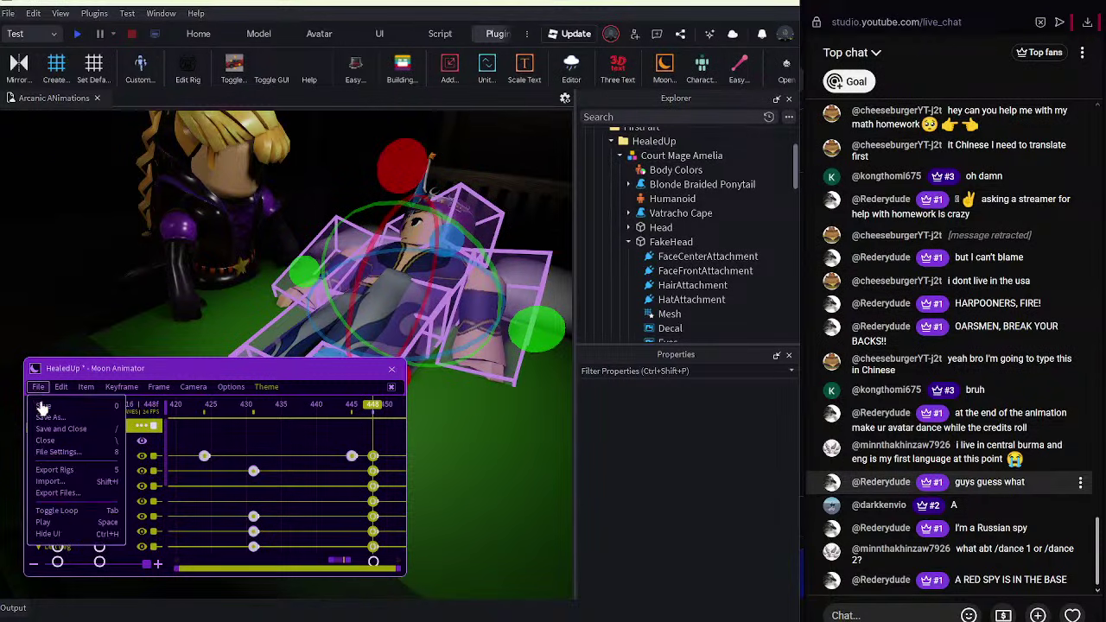
click(45, 401)
Replay the scene from about frame 391 through frame 448 to check both characters' motion.
drag(230, 412, 134, 409)
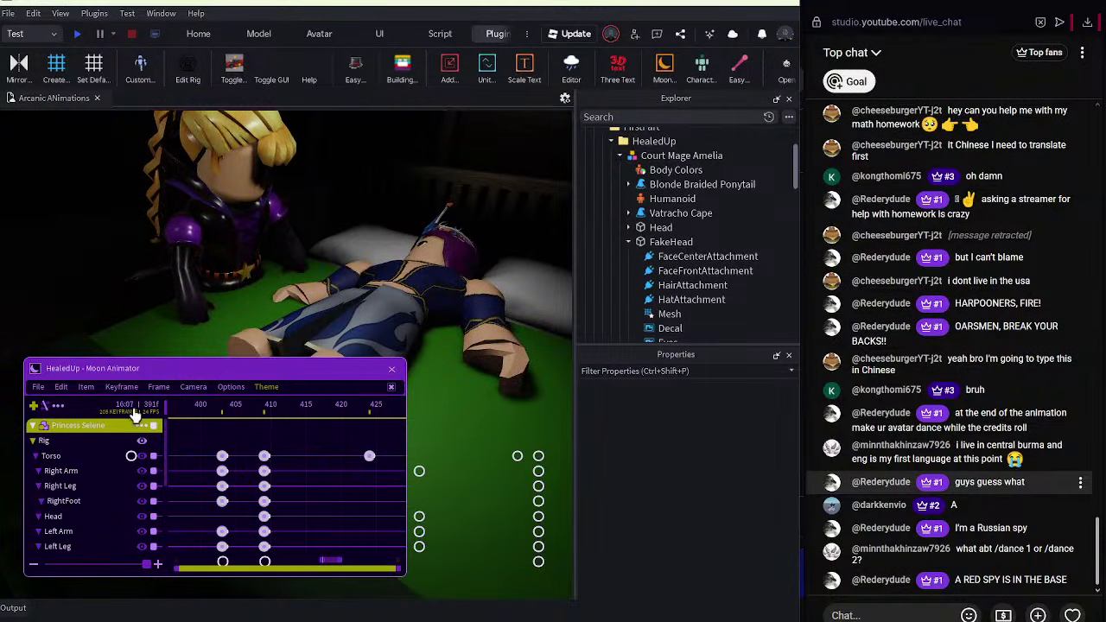
key(space)
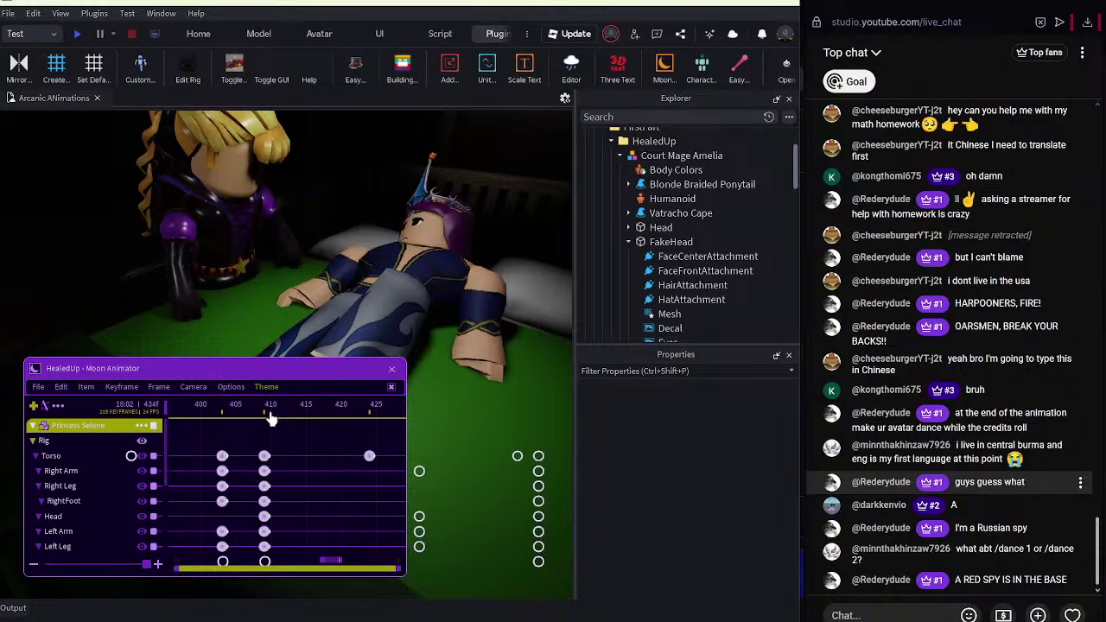
key(space)
drag(321, 414, 162, 433)
key(space)
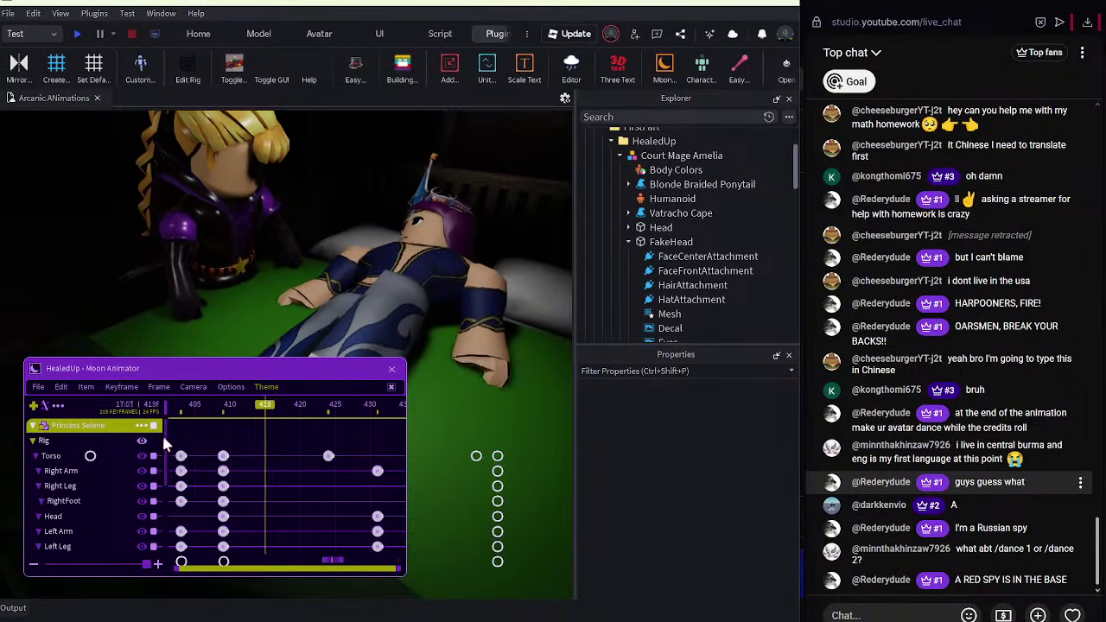
key(space)
drag(265, 418, 294, 413)
key(space)
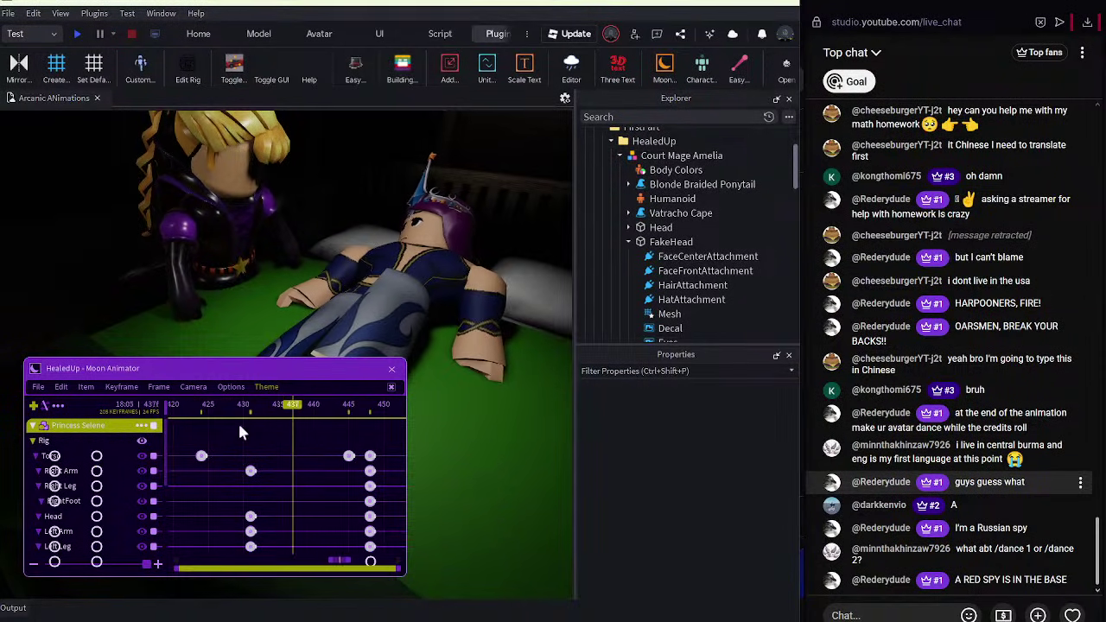
Save the HealedUp animation and go to Court Mage Amelia's tracks.
click(38, 388)
click(46, 402)
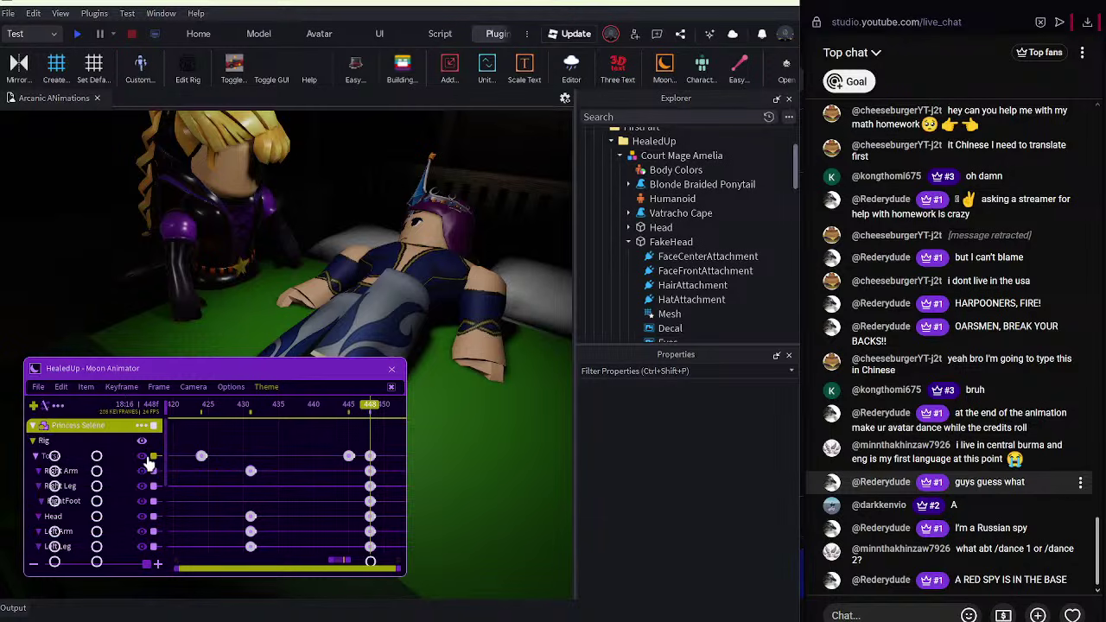
scroll(101, 501, down, 7)
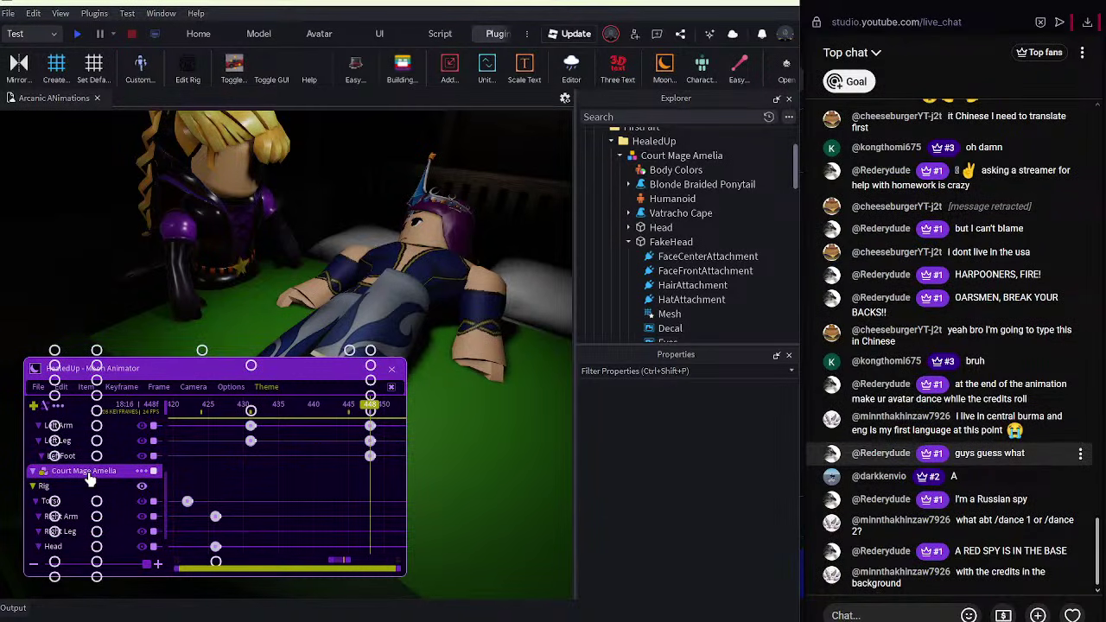
Add hold keyframes at frame 448 for all body parts of Court Mage Amelia and Princess Selene, and save the animation.
click(85, 486)
key(equal)
scroll(84, 487, up, 7)
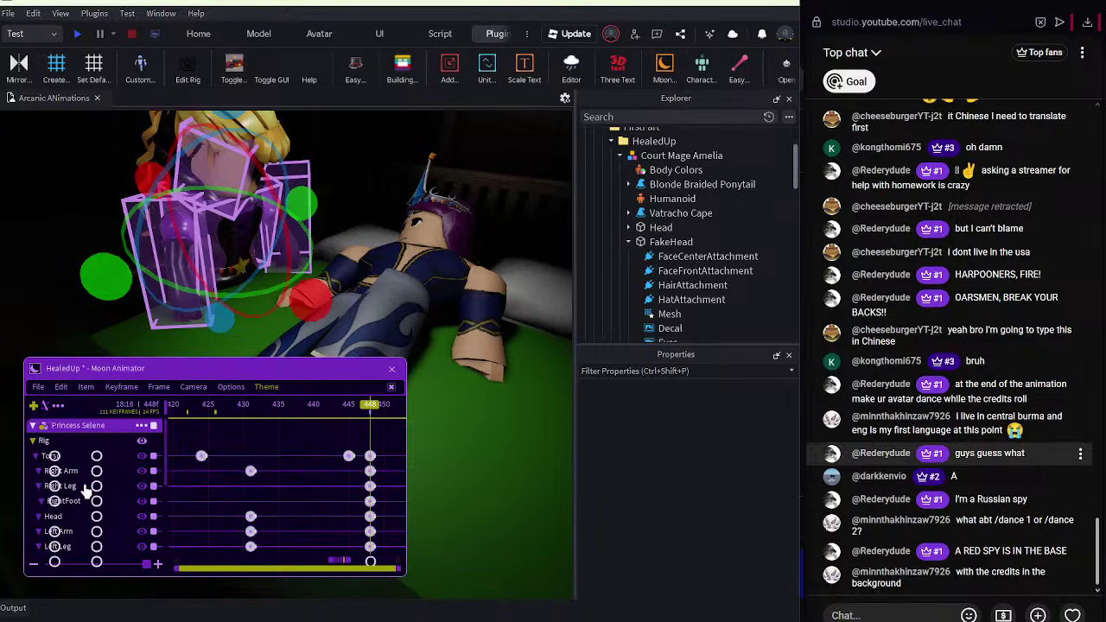
click(95, 454)
click(94, 444)
key(equal)
click(34, 388)
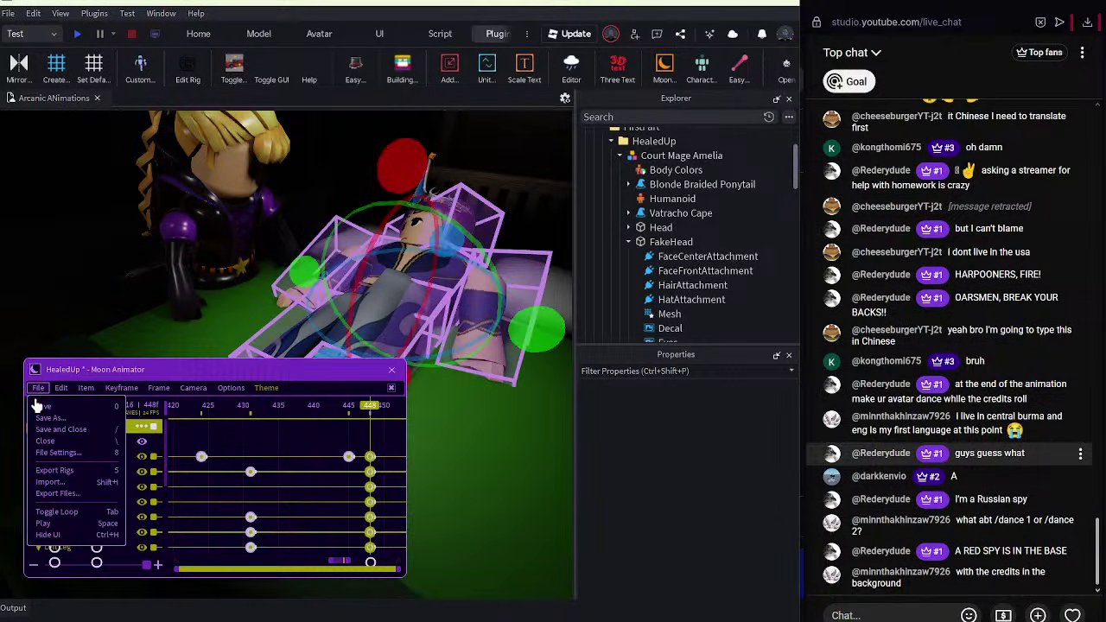
click(44, 408)
Key Court Mage Amelia's whole body once more at frame 448 and save the animation again.
scroll(155, 473, down, 5)
click(106, 518)
key(equal)
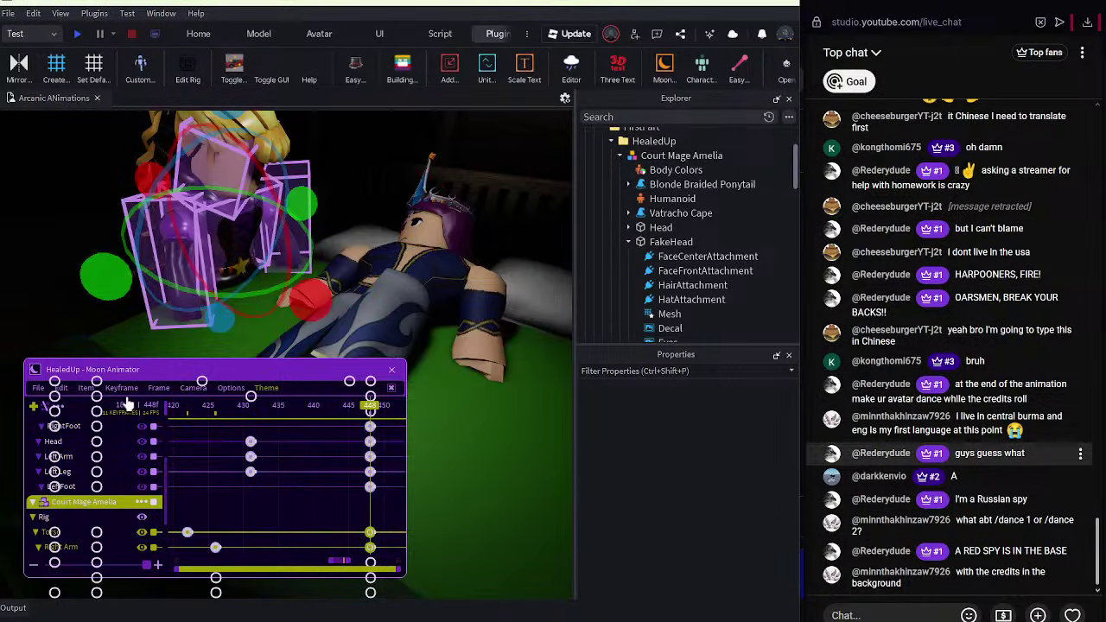
click(44, 387)
click(45, 406)
Replay the scene several times from about frame 400 through frame 448 to judge both characters' timing.
click(140, 297)
drag(370, 409, 161, 423)
key(space)
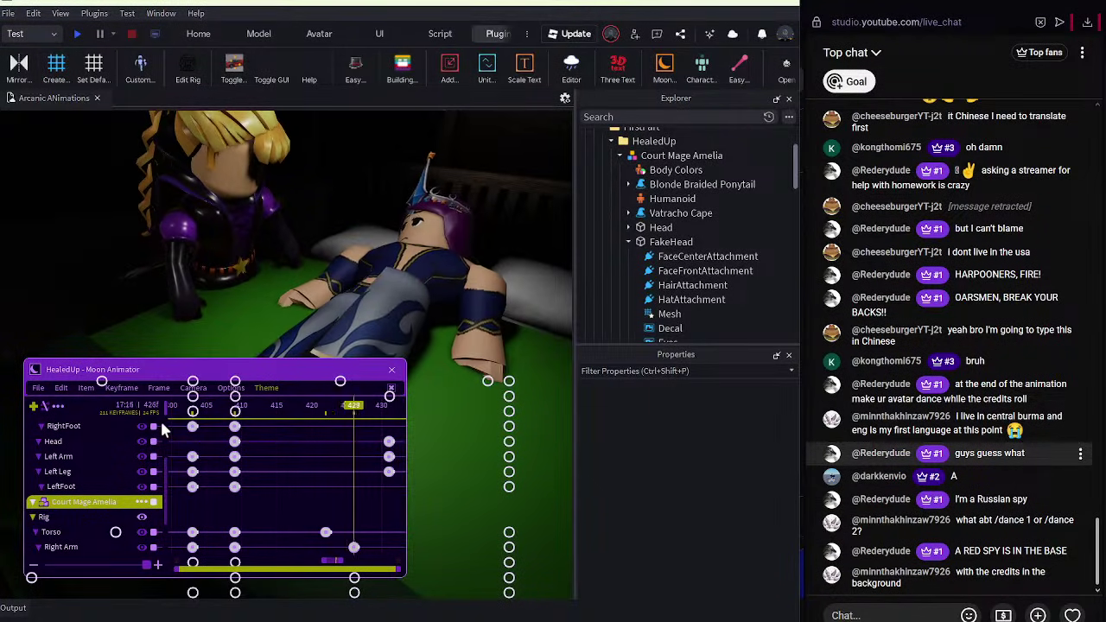
drag(361, 416, 165, 435)
key(space)
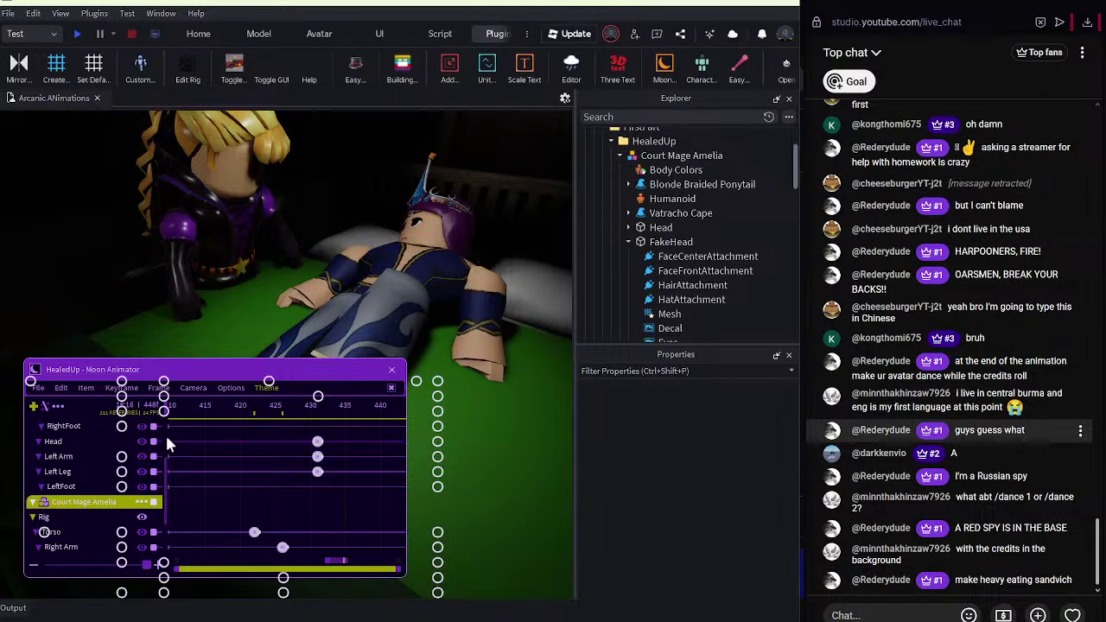
scroll(183, 420, up, 2)
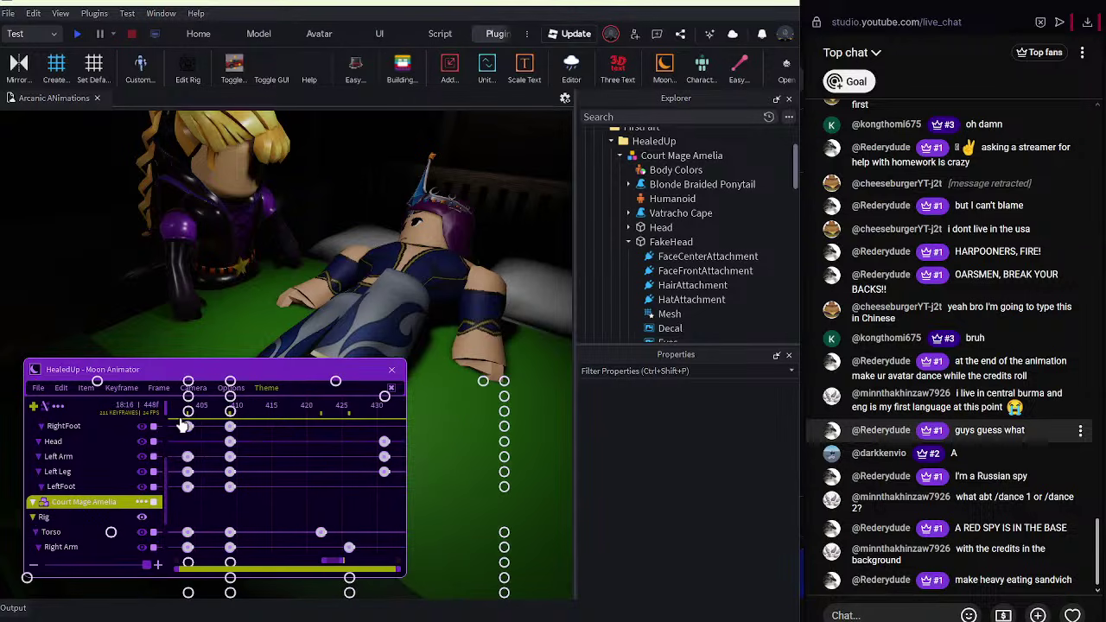
click(207, 414)
drag(207, 418, 159, 448)
key(space)
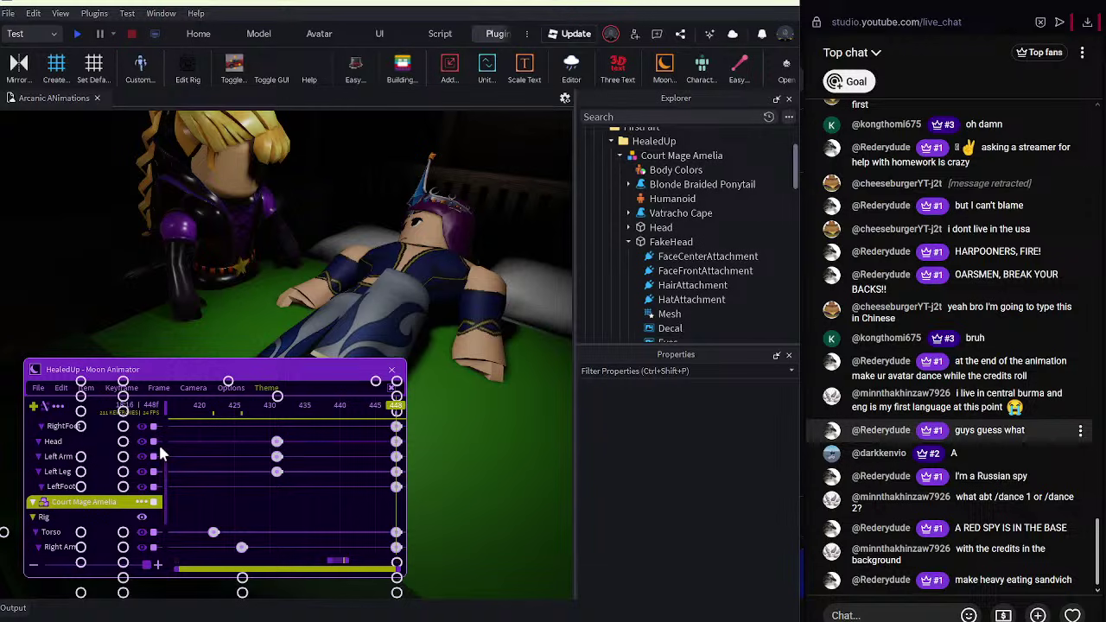
drag(185, 414, 153, 411)
key(space)
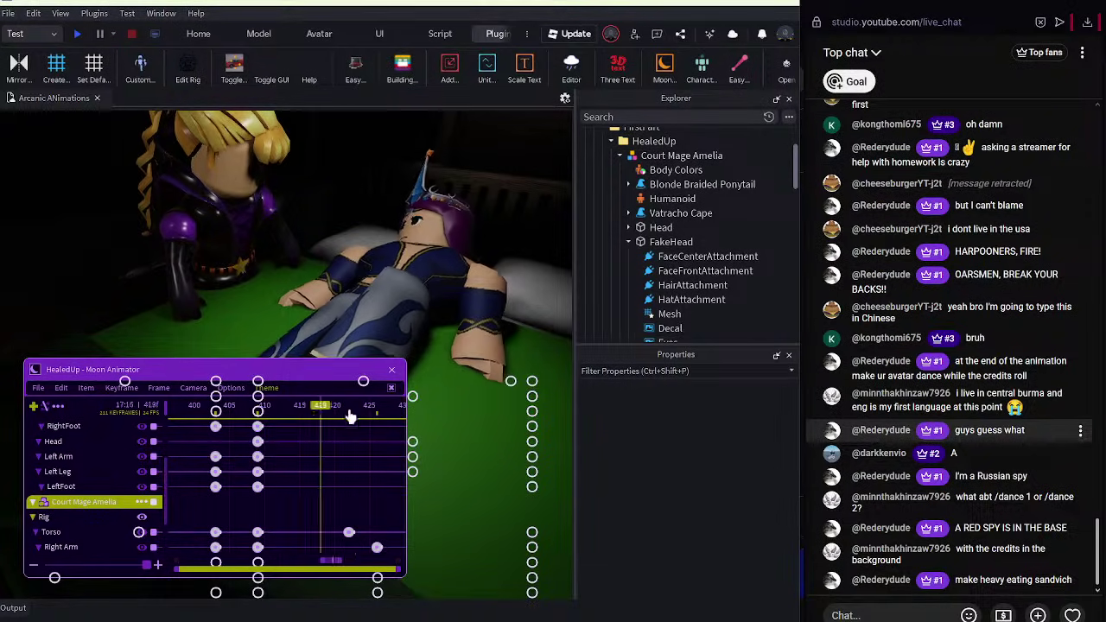
drag(186, 411, 155, 407)
key(space)
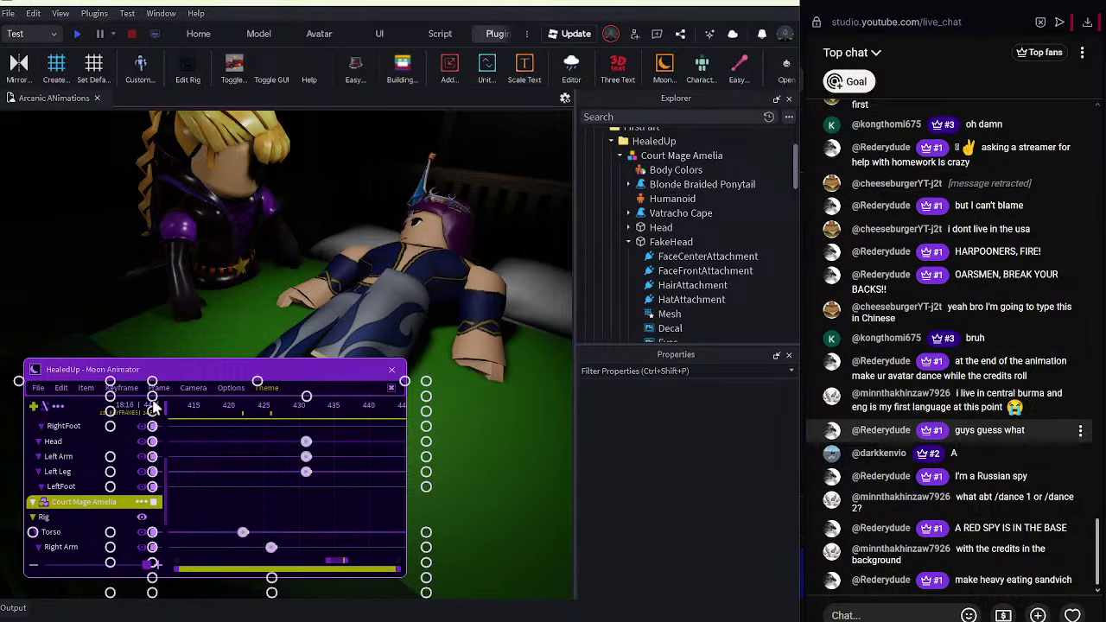
mouse_move(510, 621)
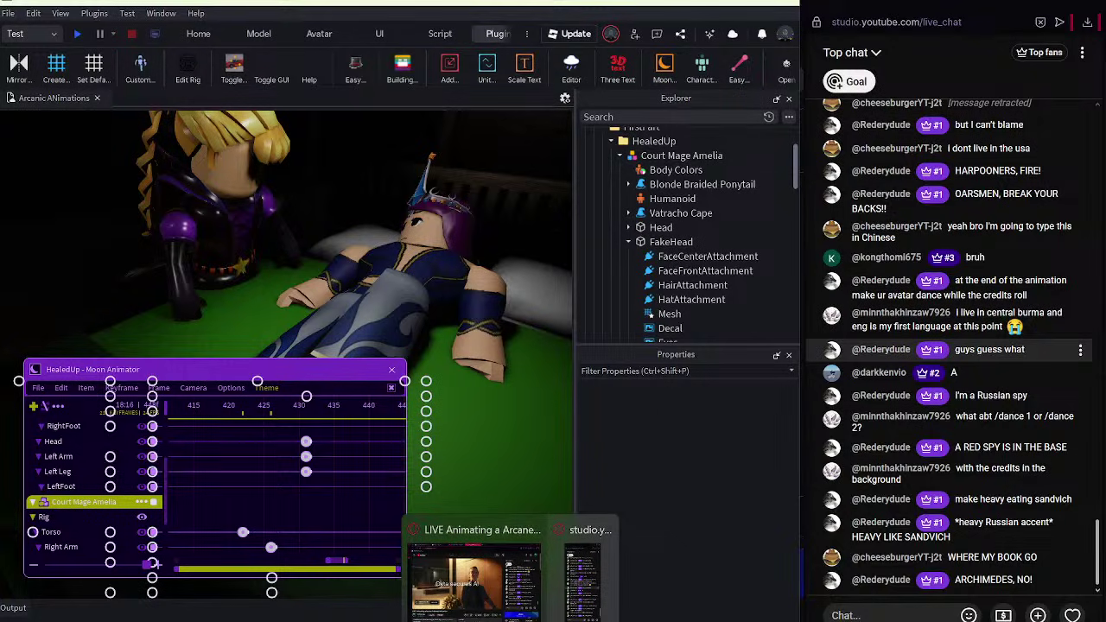
key(space)
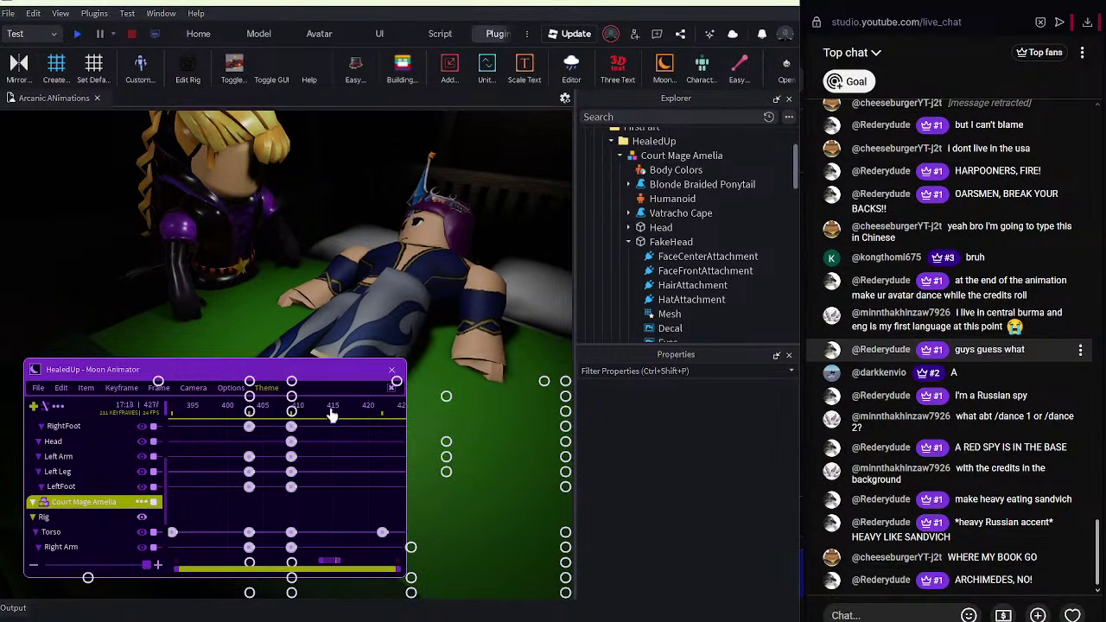
Save the animation and replay the scene through frame 448 with the characters deselected.
click(34, 389)
click(34, 403)
scroll(66, 514, up, 3)
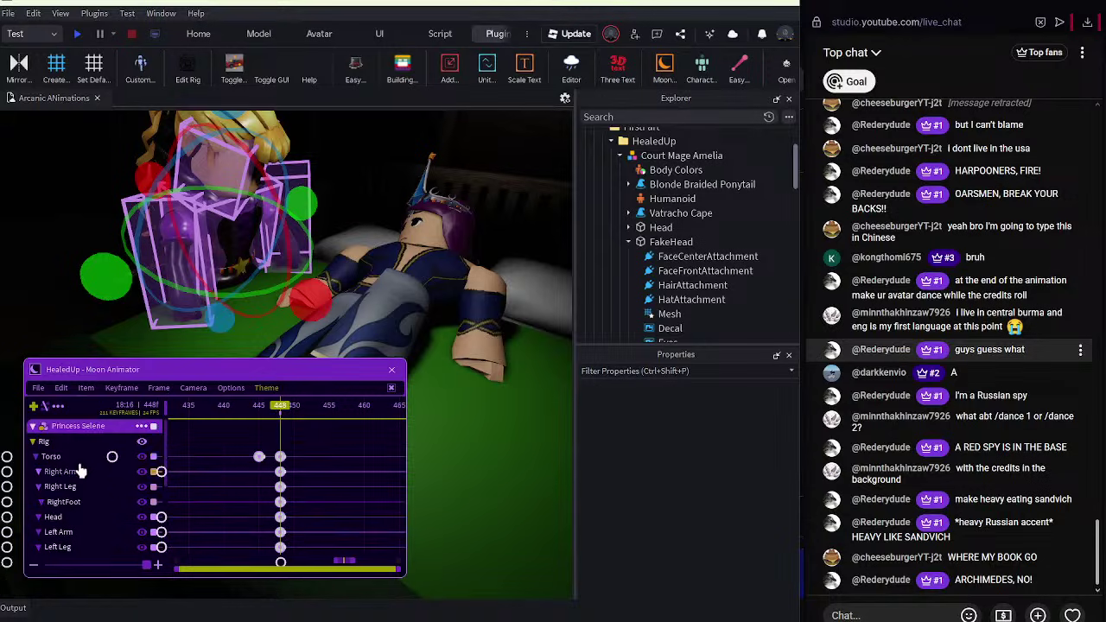
drag(218, 406, 157, 378)
key(space)
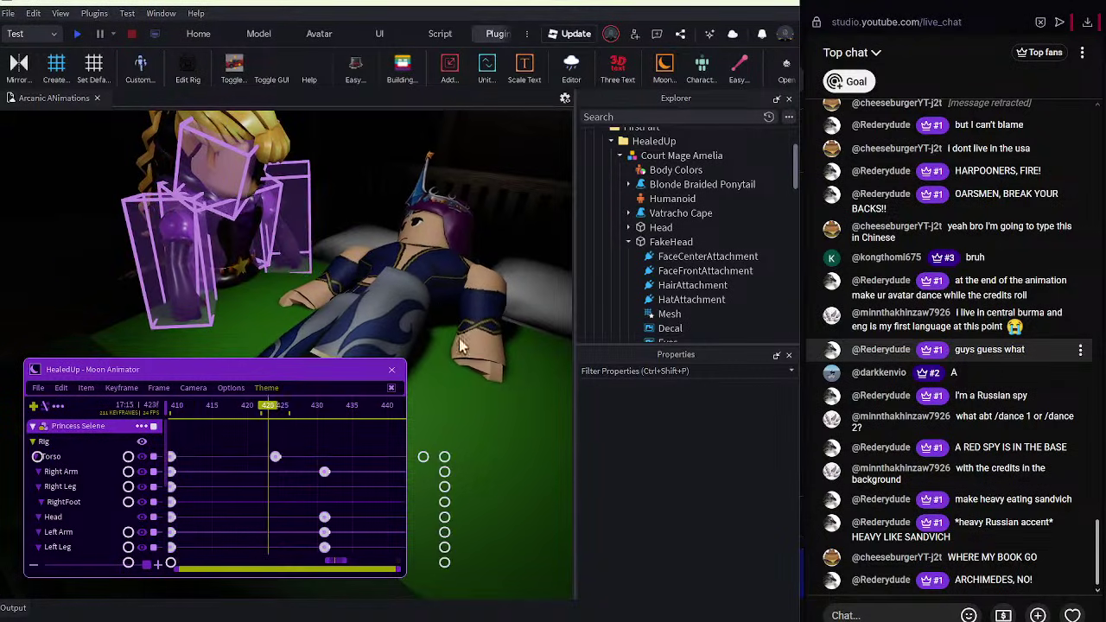
click(459, 339)
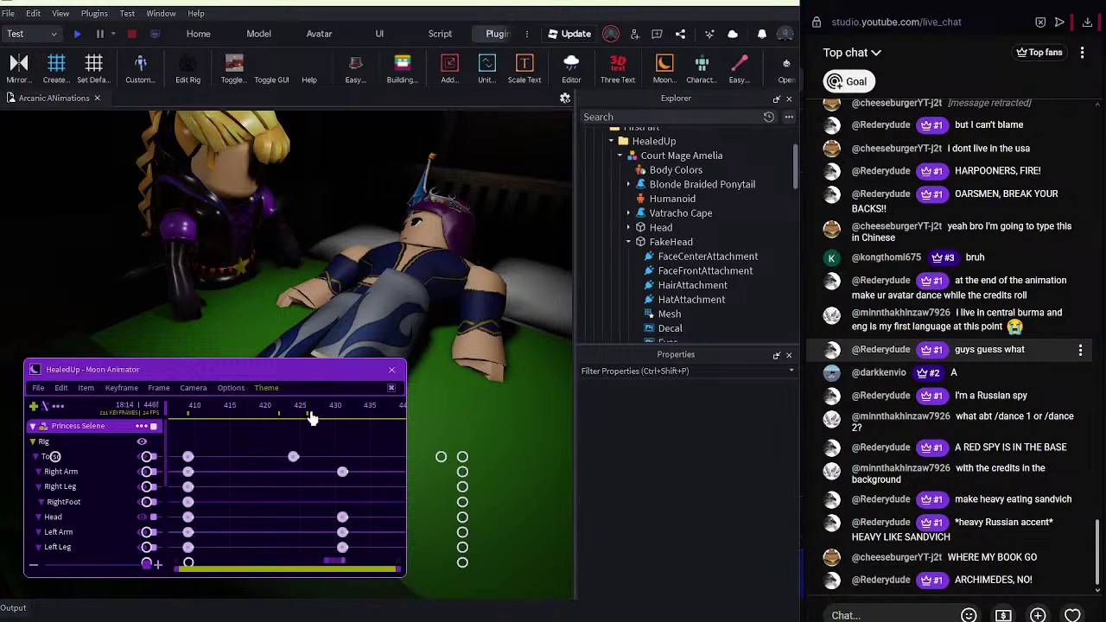
Move Court Mage Amelia's last right arm and left arm keyframes from frame 448 to frame 443, replaying to check the motion.
click(227, 408)
scroll(112, 475, down, 5)
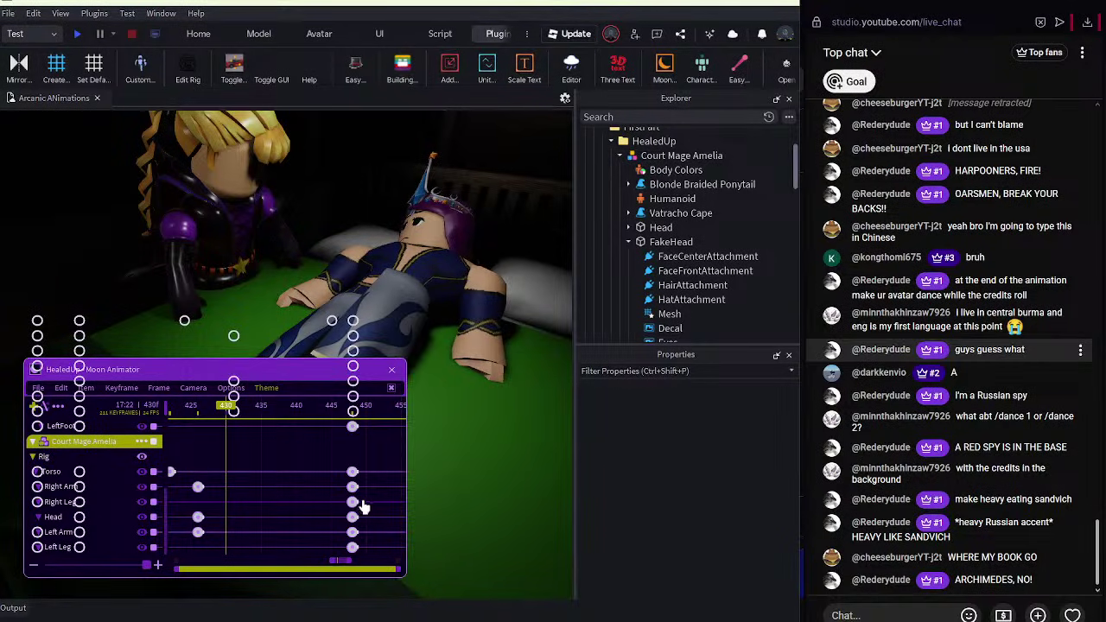
click(352, 489)
ctrl+click(353, 534)
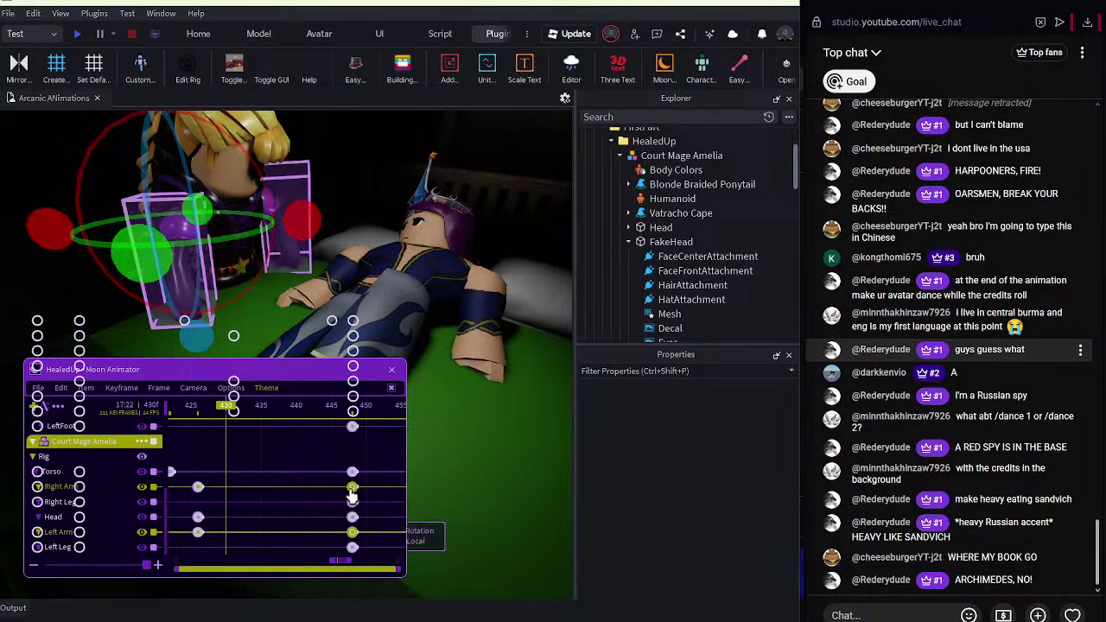
drag(351, 490, 315, 488)
drag(320, 410, 175, 411)
key(space)
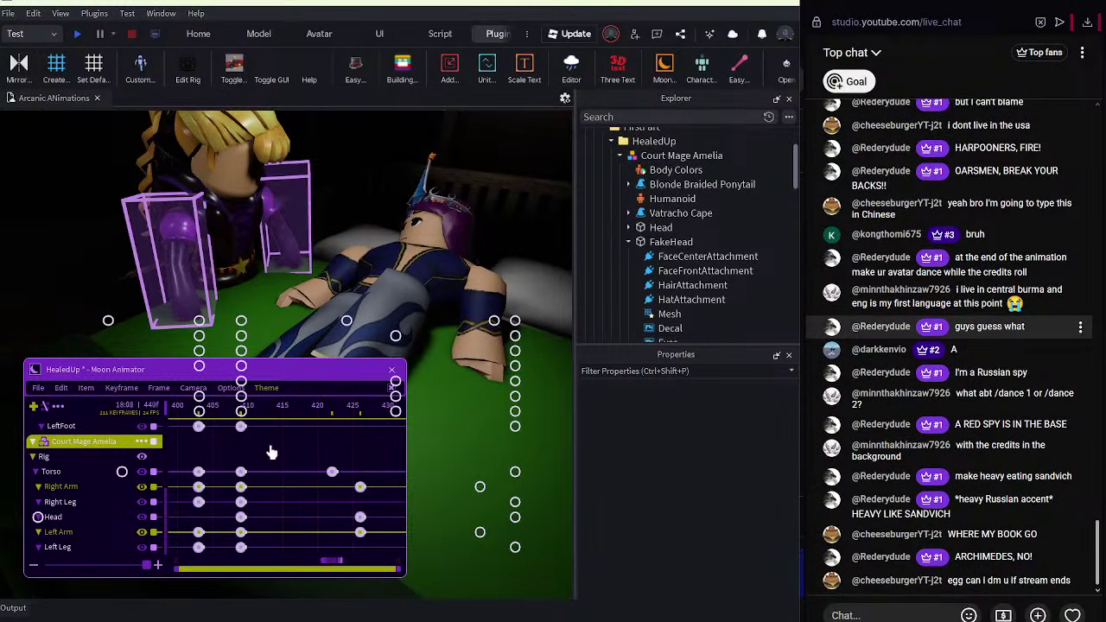
key(space)
drag(376, 407, 411, 420)
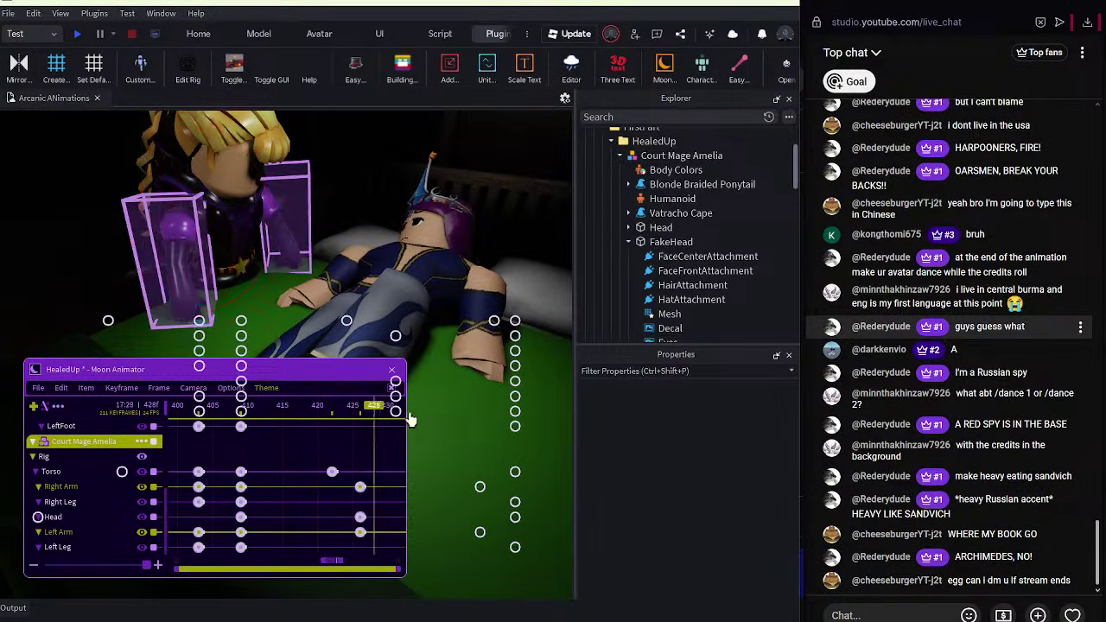
key(space)
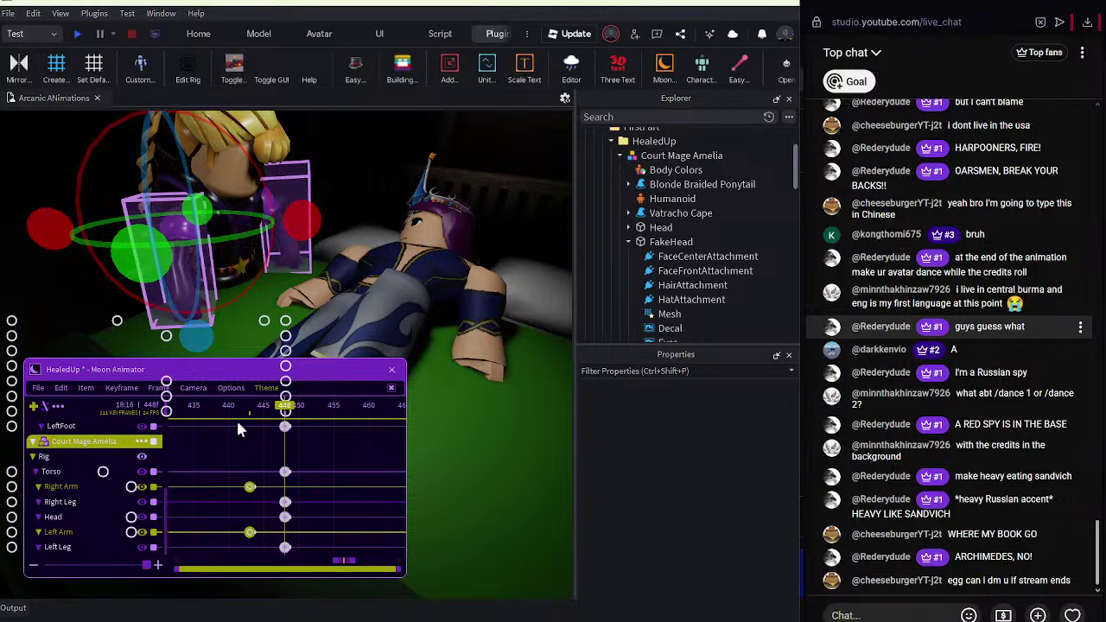
Save the animation and add hold keyframes for Court Mage Amelia's arms at frame 448, saving again.
click(38, 389)
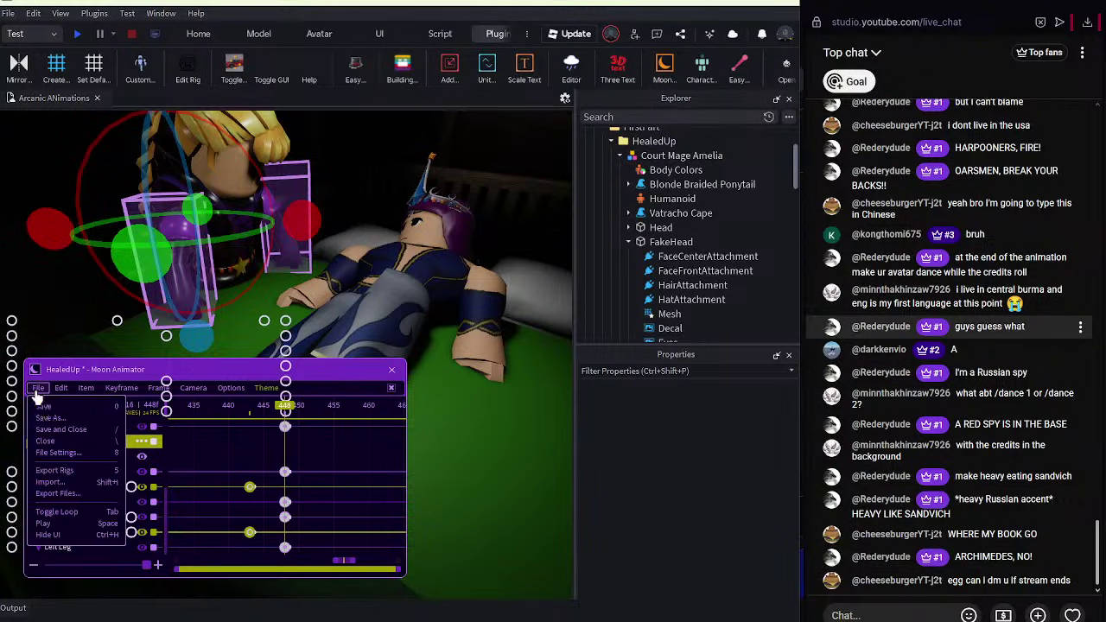
click(47, 406)
click(73, 458)
scroll(74, 458, up, 9)
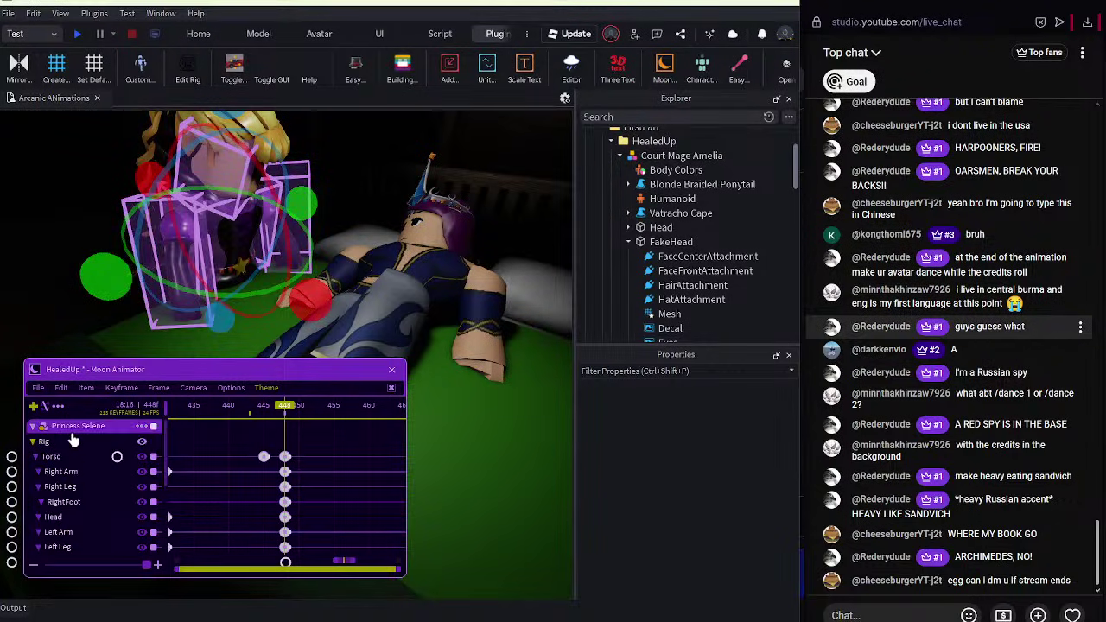
click(73, 441)
click(69, 285)
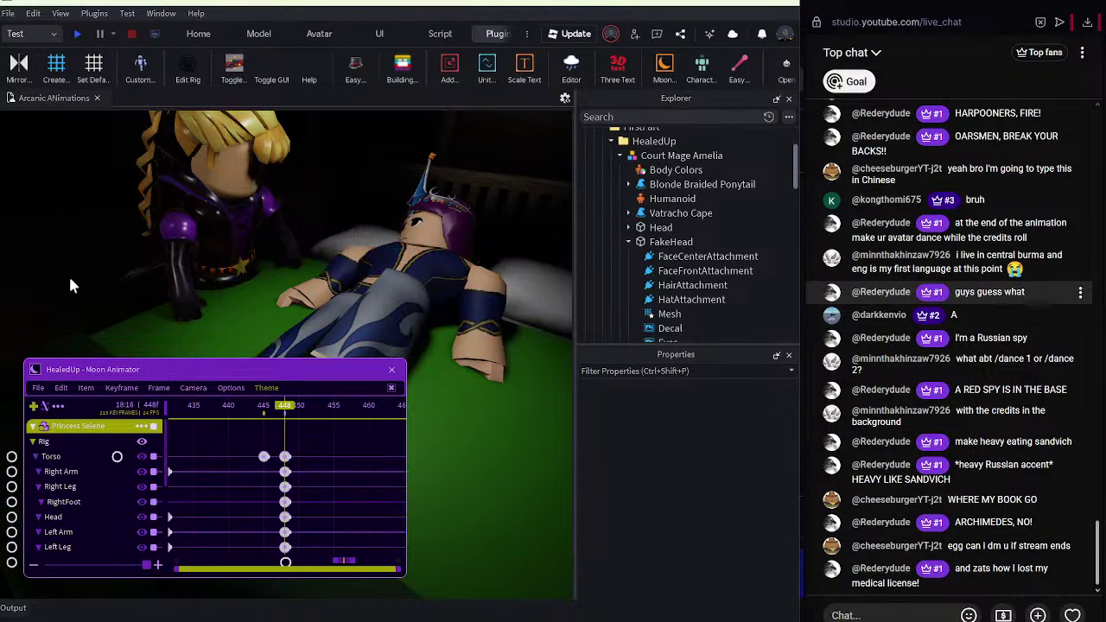
Replay the end of the scene up to frame 448 from a wider view of both characters.
key(w)
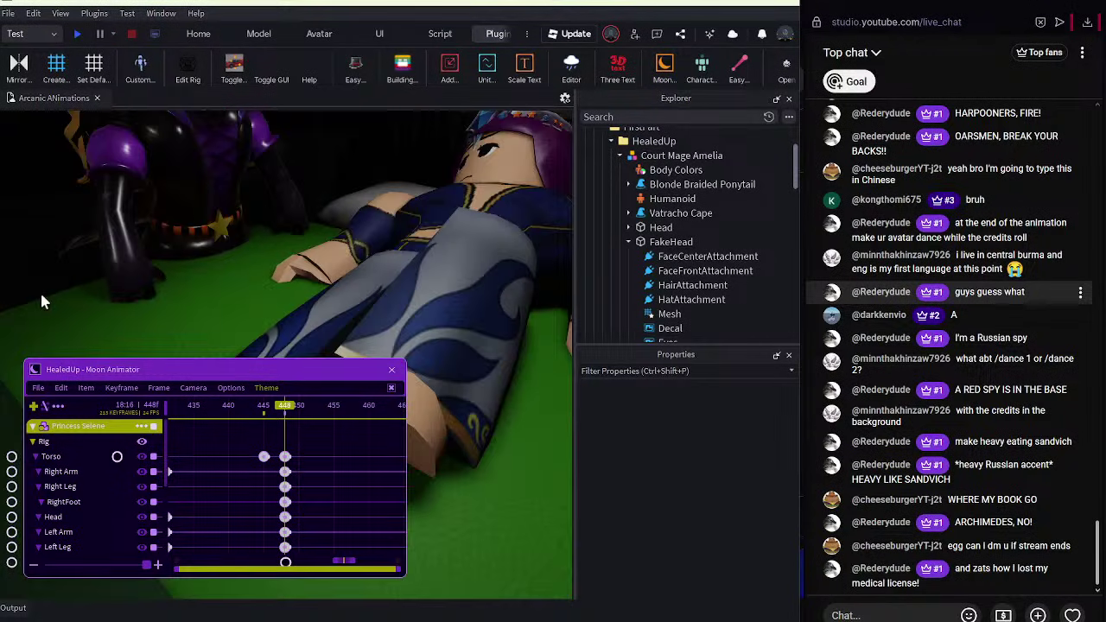
scroll(40, 290, down, 5)
scroll(65, 281, up, 4)
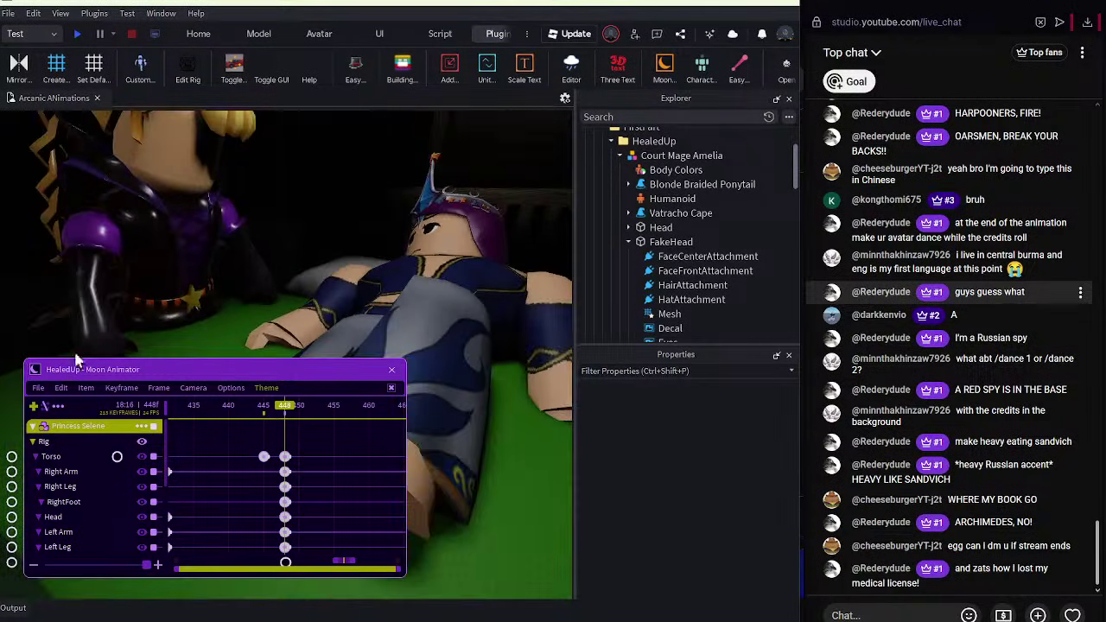
scroll(103, 379, down, 3)
drag(204, 405, 131, 403)
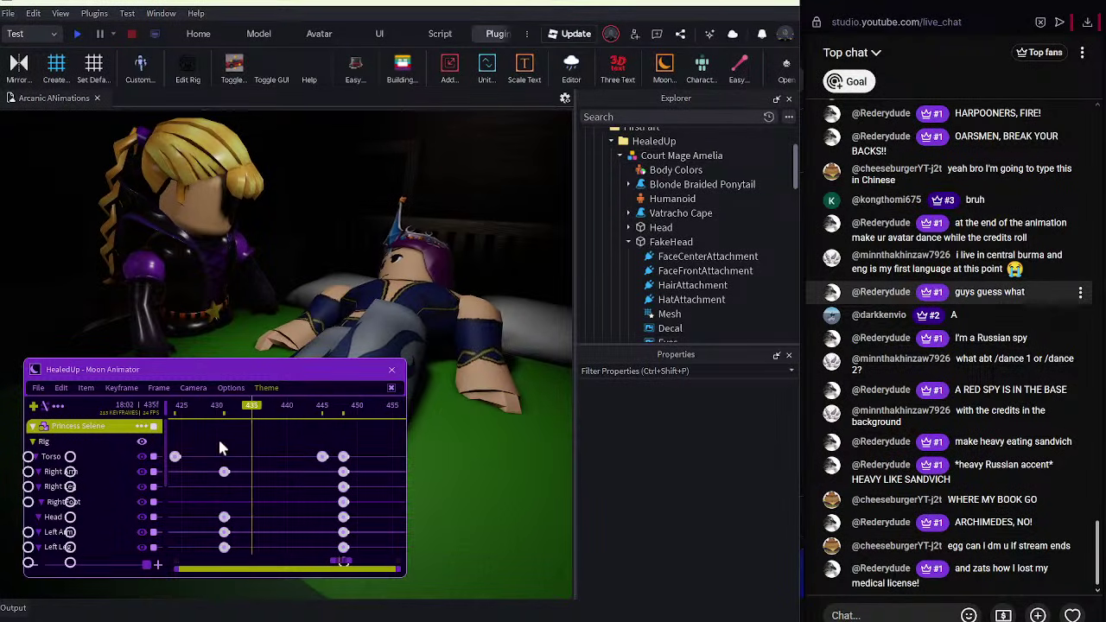
scroll(124, 452, down, 3)
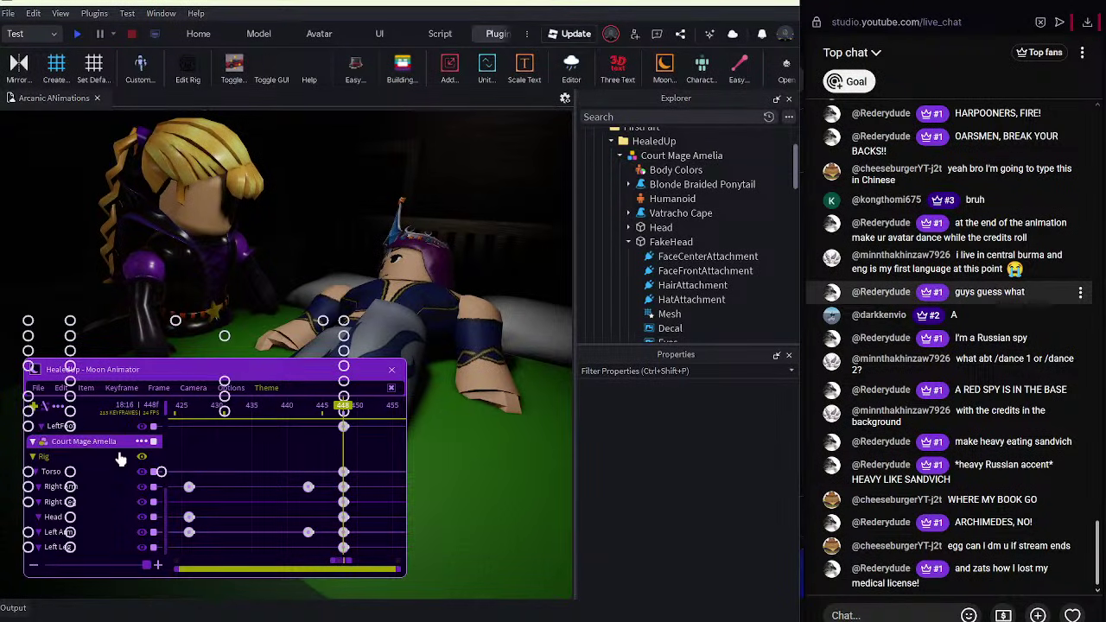
Rotate Court Mage Amelia's torso slightly at frame 476 to create its next pose.
click(107, 441)
click(34, 389)
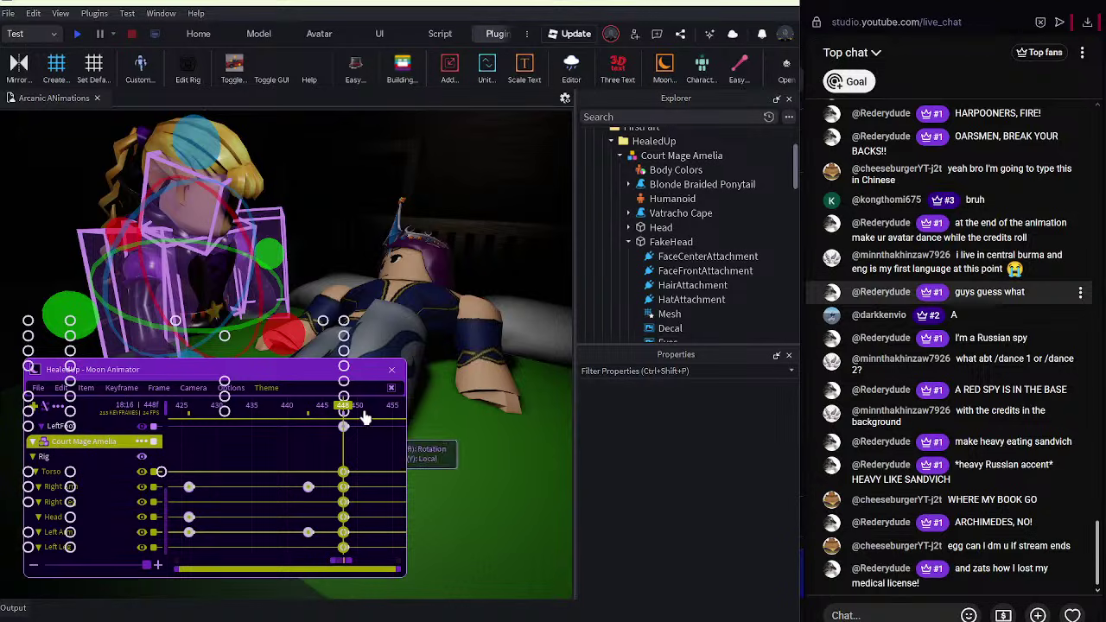
key(space)
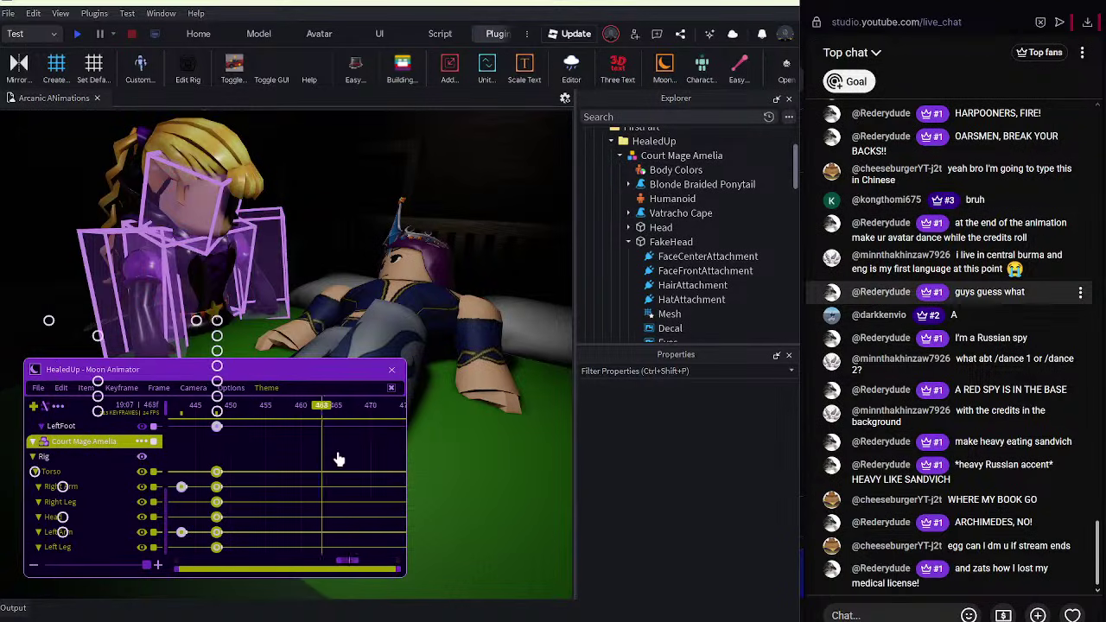
drag(336, 450, 328, 420)
click(343, 229)
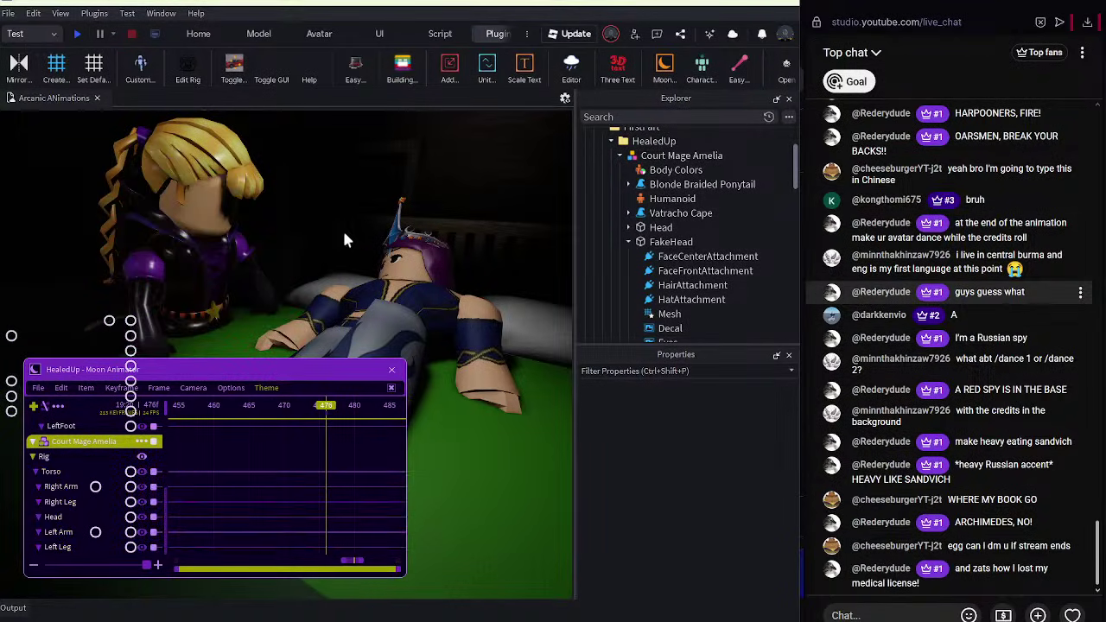
click(234, 295)
right_drag(234, 295, 235, 296)
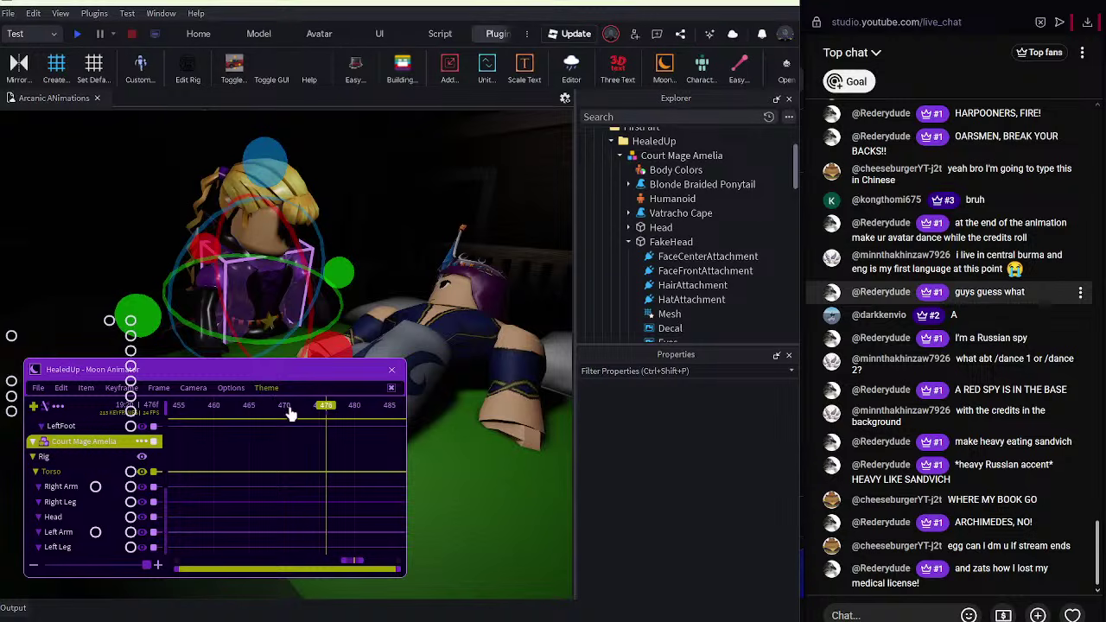
drag(266, 179, 271, 184)
scroll(325, 290, up, 2)
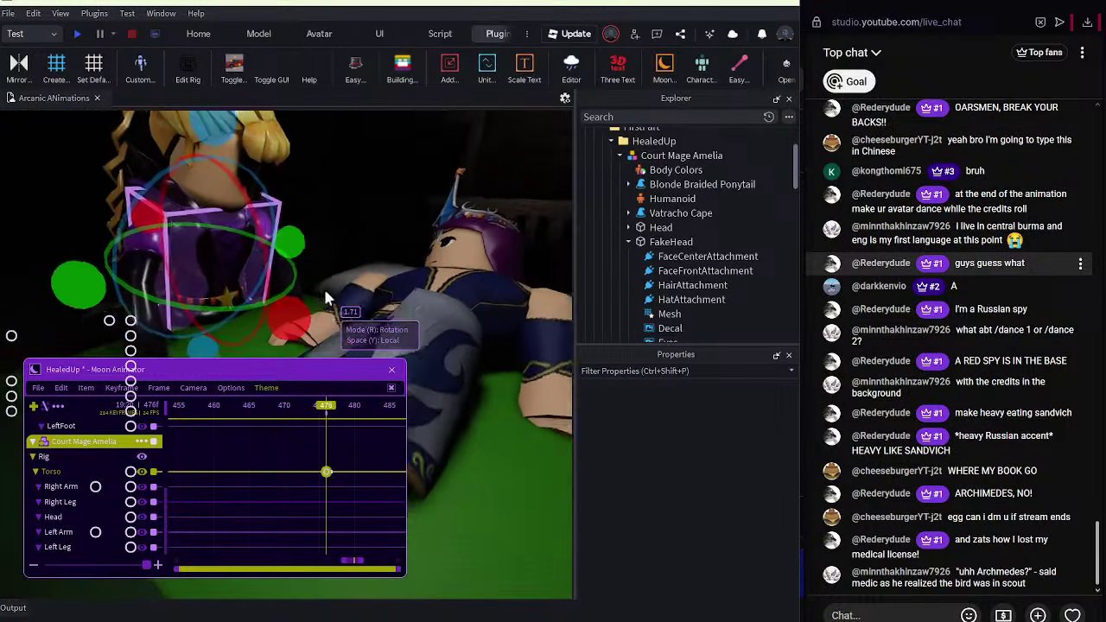
Rotate Court Mage Amelia's left arm and right arm at frame 476 to fit her new torso pose.
right_drag(326, 291, 326, 291)
drag(277, 306, 252, 319)
click(263, 265)
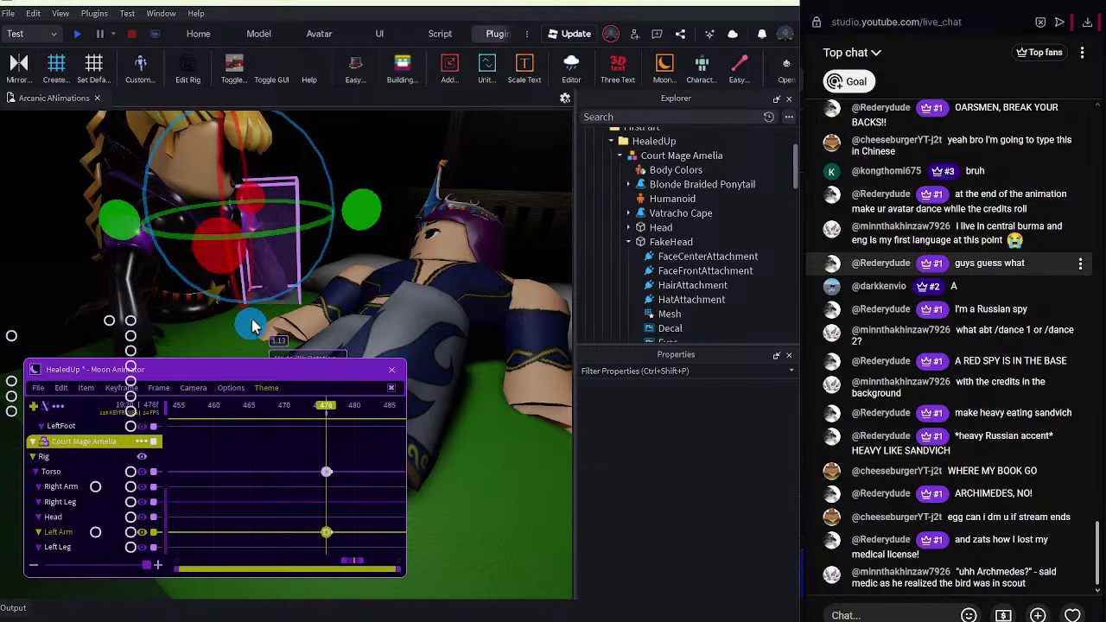
click(109, 263)
right_drag(226, 246, 232, 266)
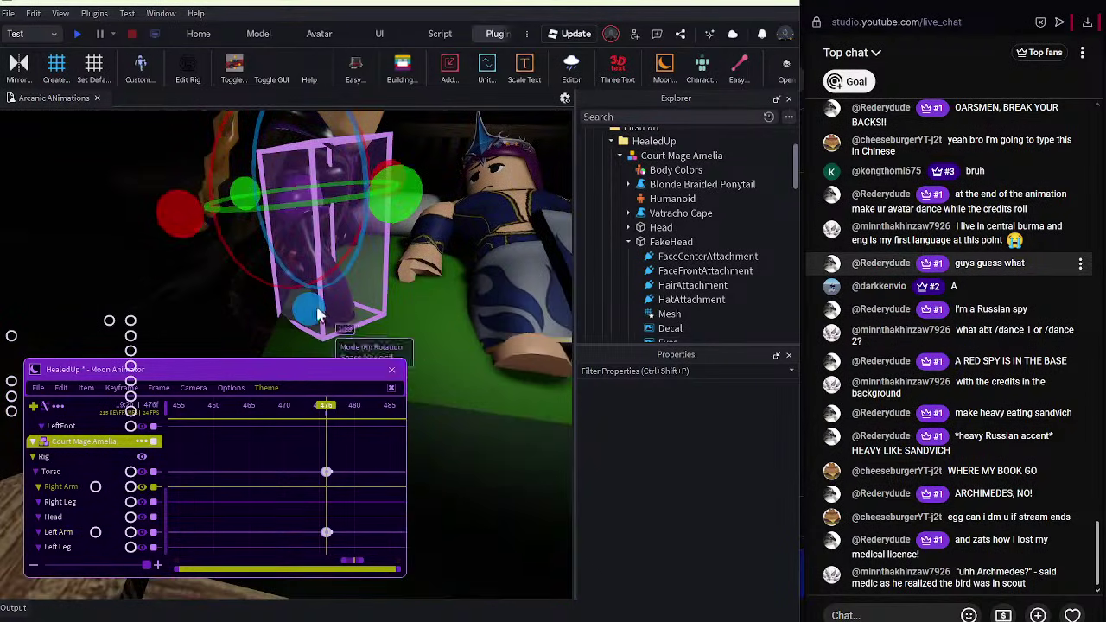
drag(318, 309, 306, 311)
click(367, 349)
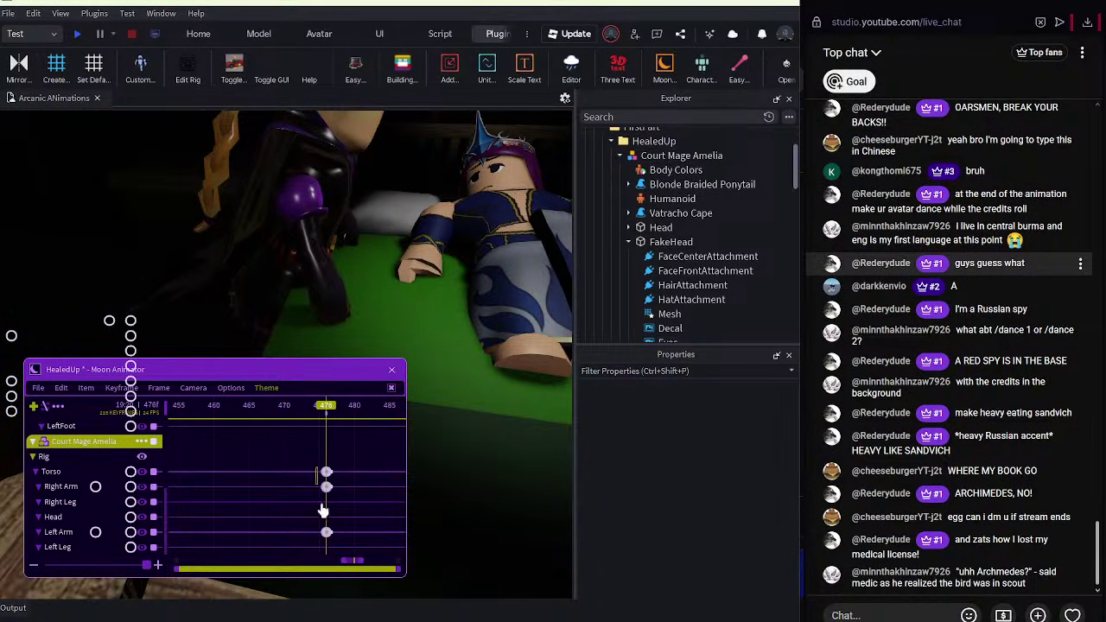
Move Court Mage Amelia's two arm keyframes from frame 476 to frame 482 and replay the new motion.
drag(354, 547, 308, 480)
drag(327, 488, 370, 485)
drag(380, 404, 139, 382)
key(space)
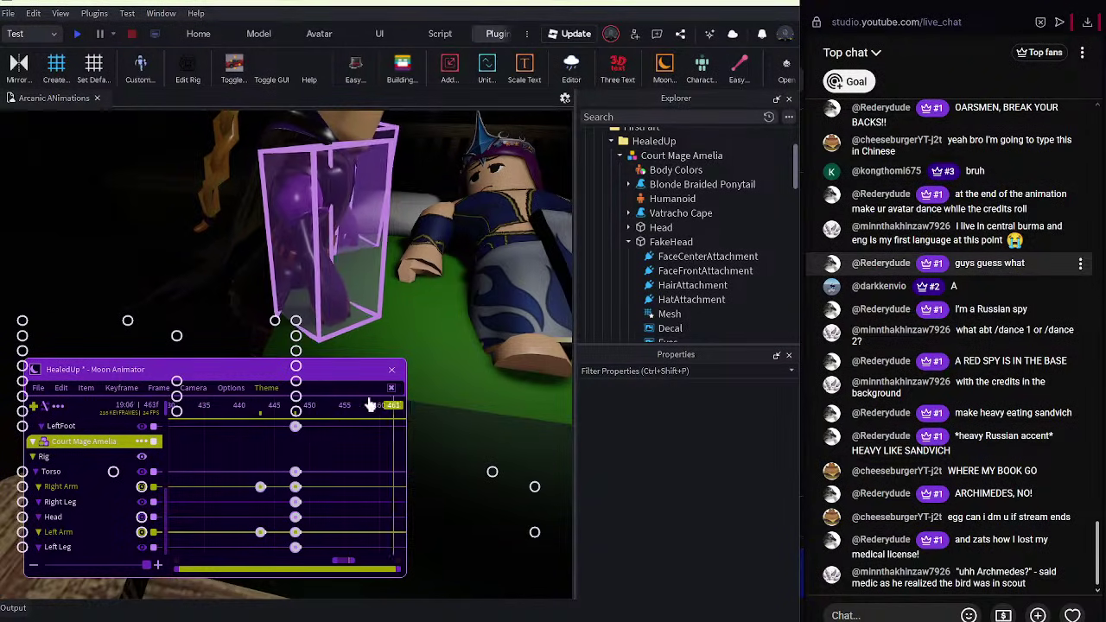
Rotate Princess Selene's torso and left leg at frame 482 to begin her next pose.
click(493, 451)
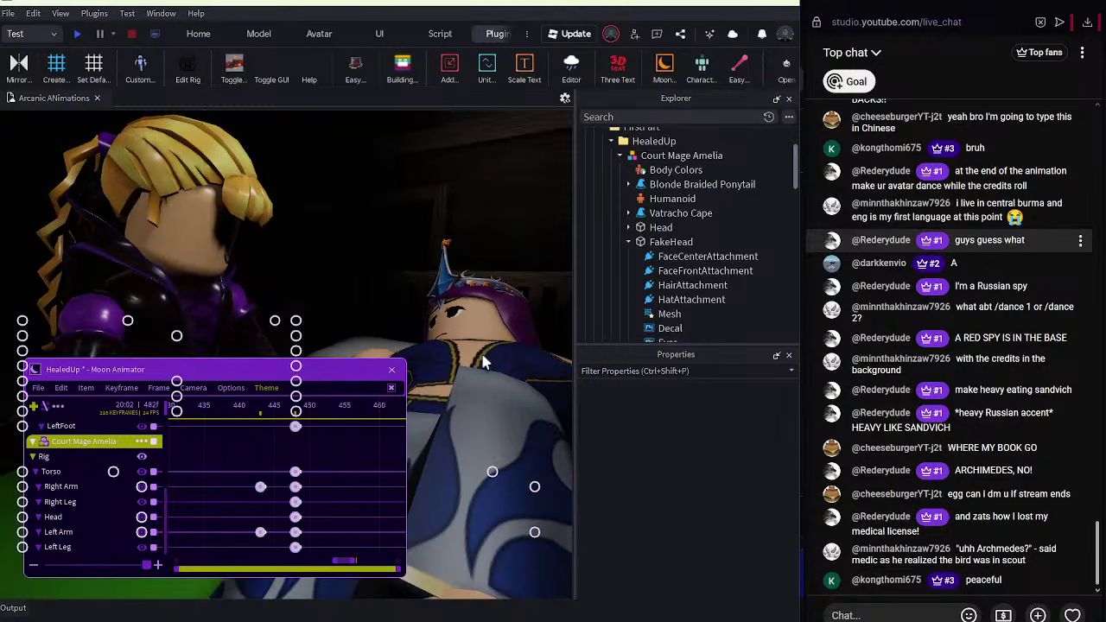
click(496, 374)
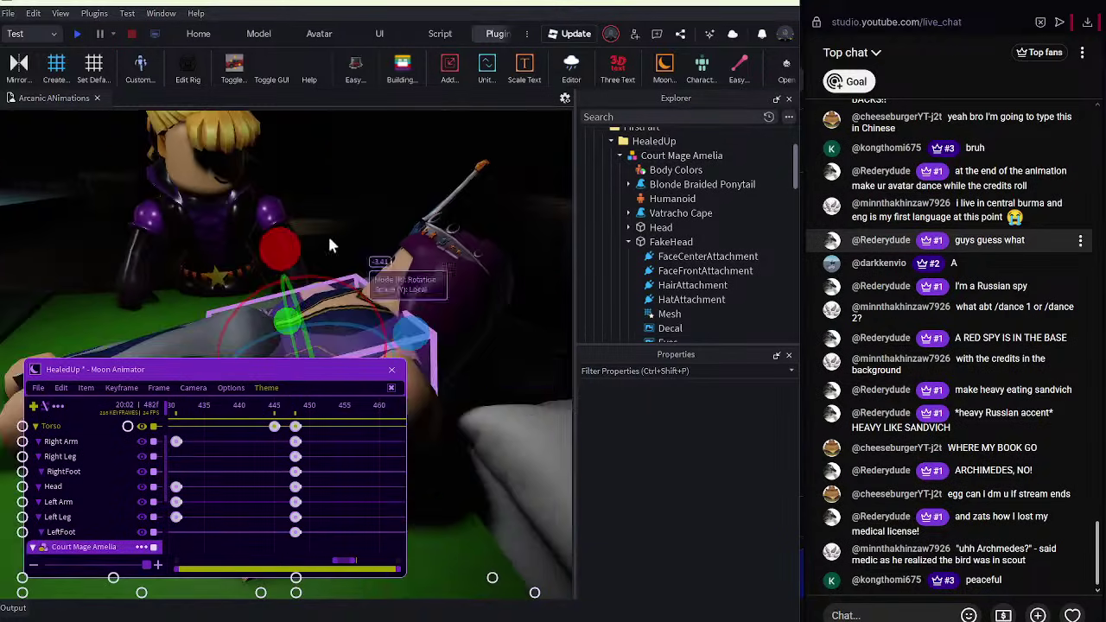
drag(498, 226, 493, 223)
click(480, 321)
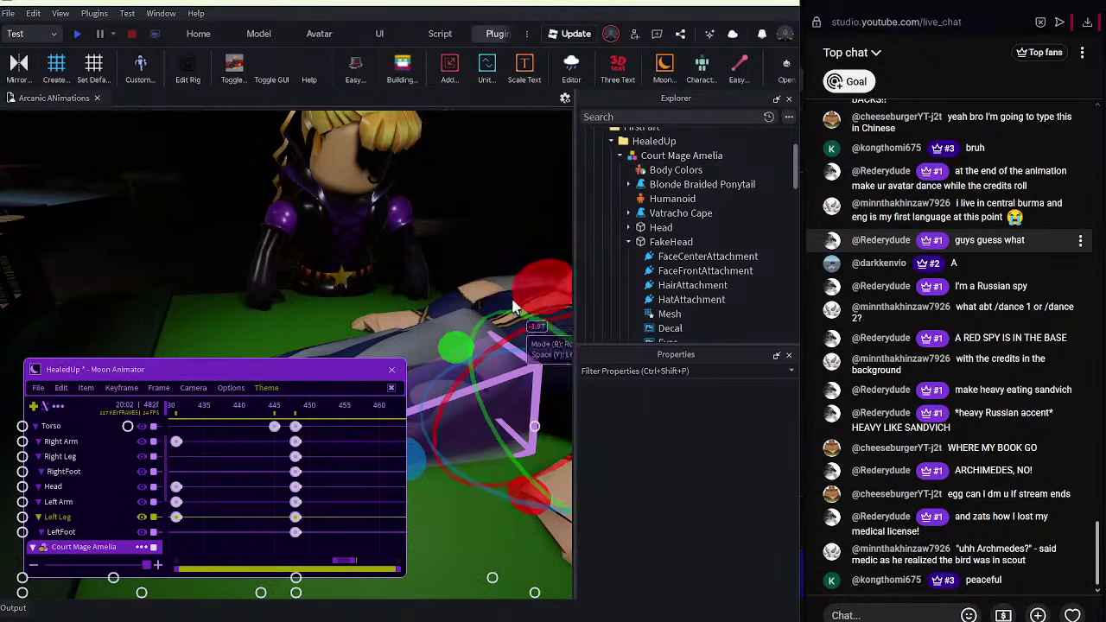
drag(526, 296, 553, 280)
right_drag(553, 280, 556, 283)
Rotate Princess Selene's right arm and left arm at frame 482 and scrub through the new motion.
click(441, 254)
drag(447, 190, 466, 212)
scroll(466, 212, down, 2)
click(468, 344)
drag(444, 262, 409, 333)
click(270, 406)
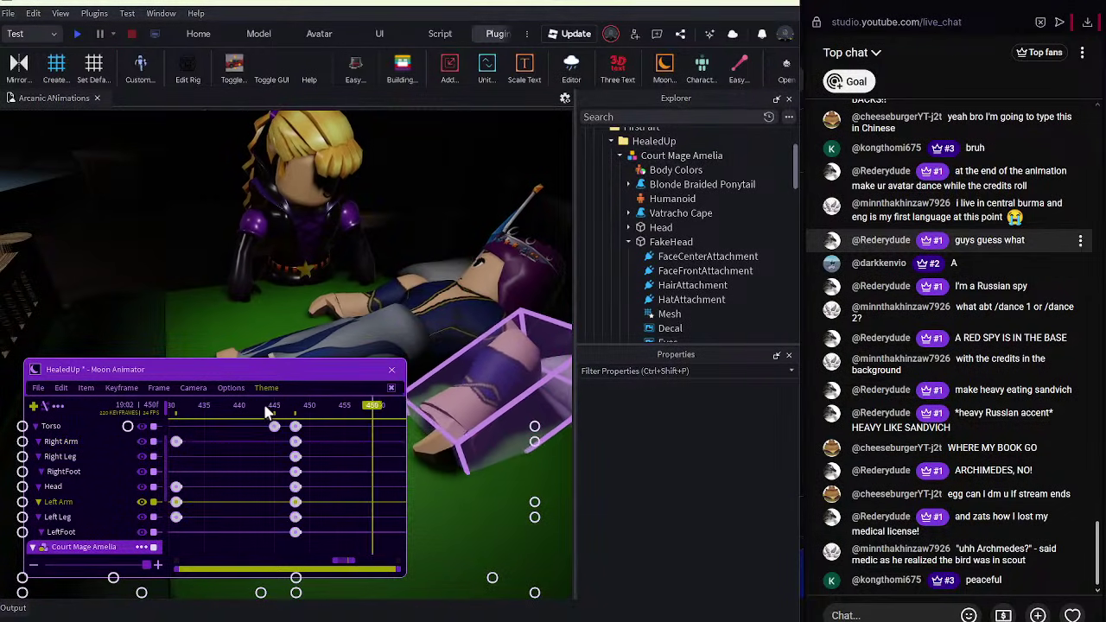
drag(272, 407, 351, 406)
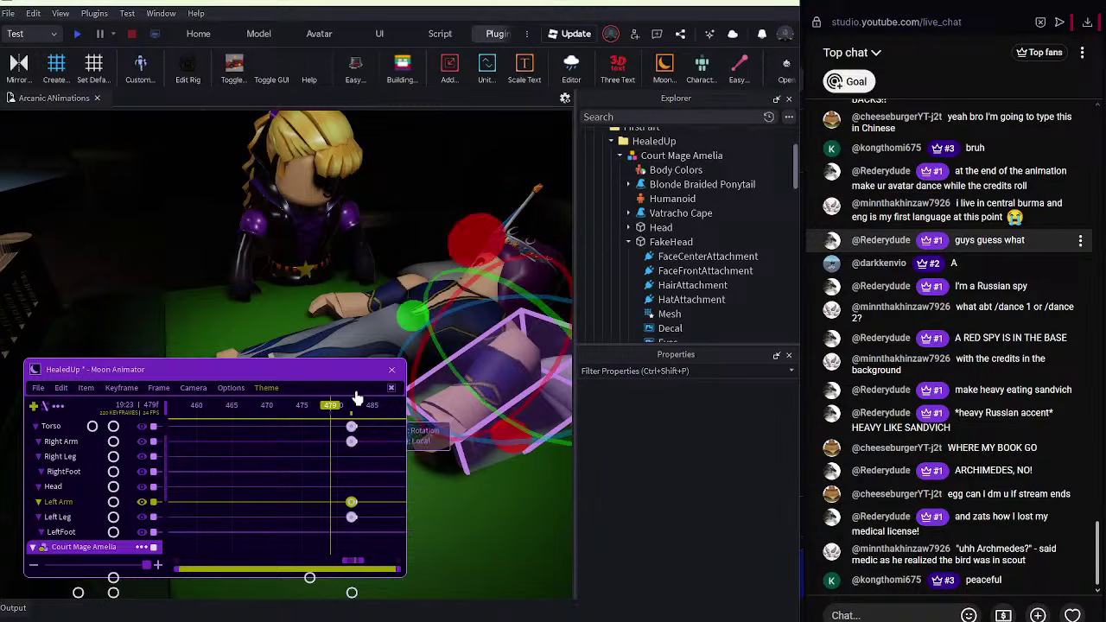
Shift Princess Selene's torso slightly at frame 482 and rotate her left arm to fit.
click(473, 328)
key(r)
drag(422, 287, 422, 275)
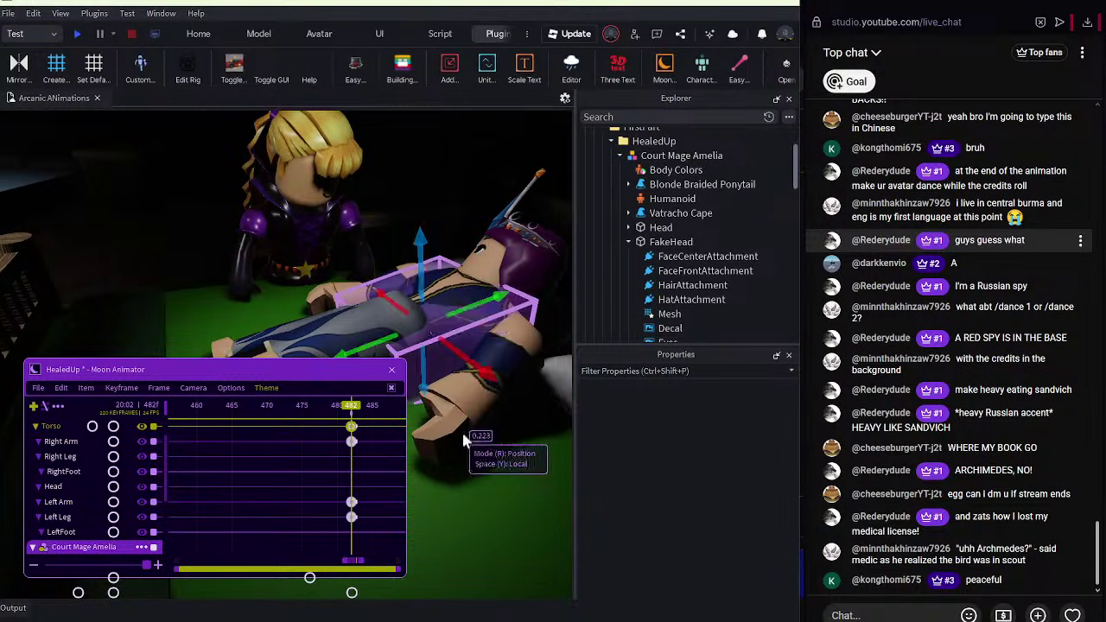
click(462, 429)
key(r)
drag(468, 238, 459, 277)
Rotate Princess Selene's right arm at frame 482 to fit her shifted torso.
click(332, 259)
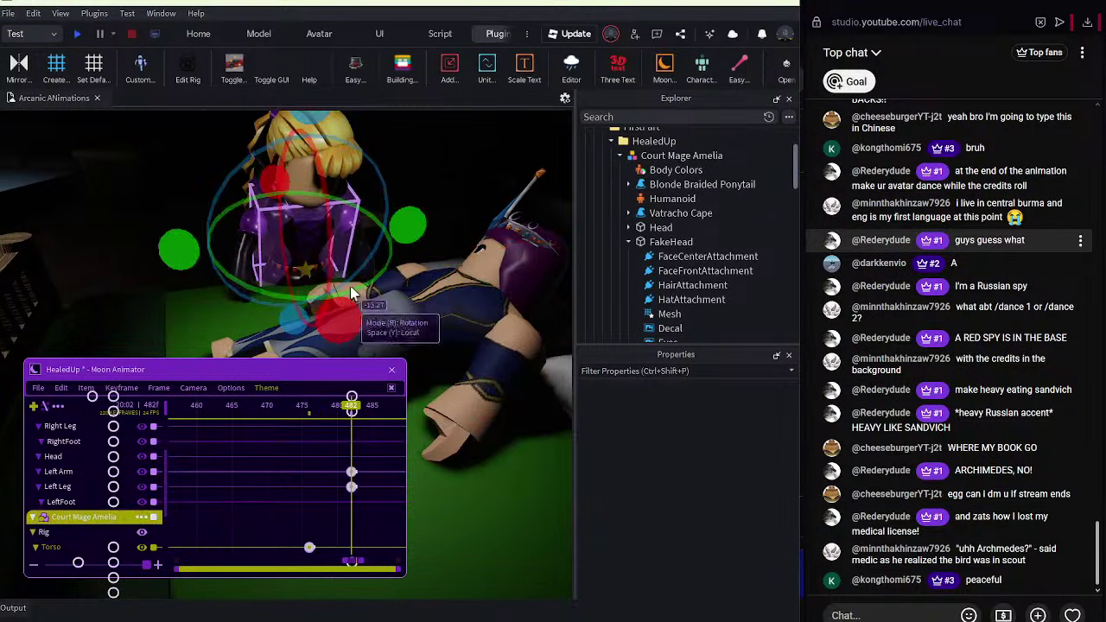
click(387, 298)
click(335, 279)
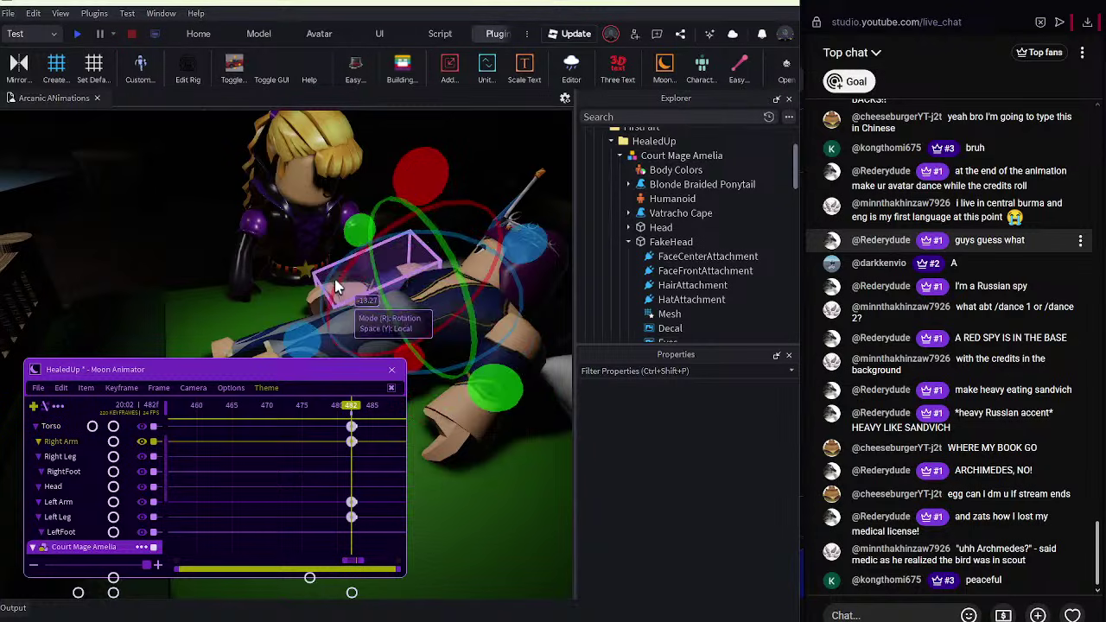
drag(363, 243, 394, 195)
mouse_move(394, 194)
right_down()
mouse_move(389, 285)
mouse_move(382, 207)
right_up()
Rotate Princess Selene's left leg and right leg at frame 482, and nudge the right leg's position.
click(382, 207)
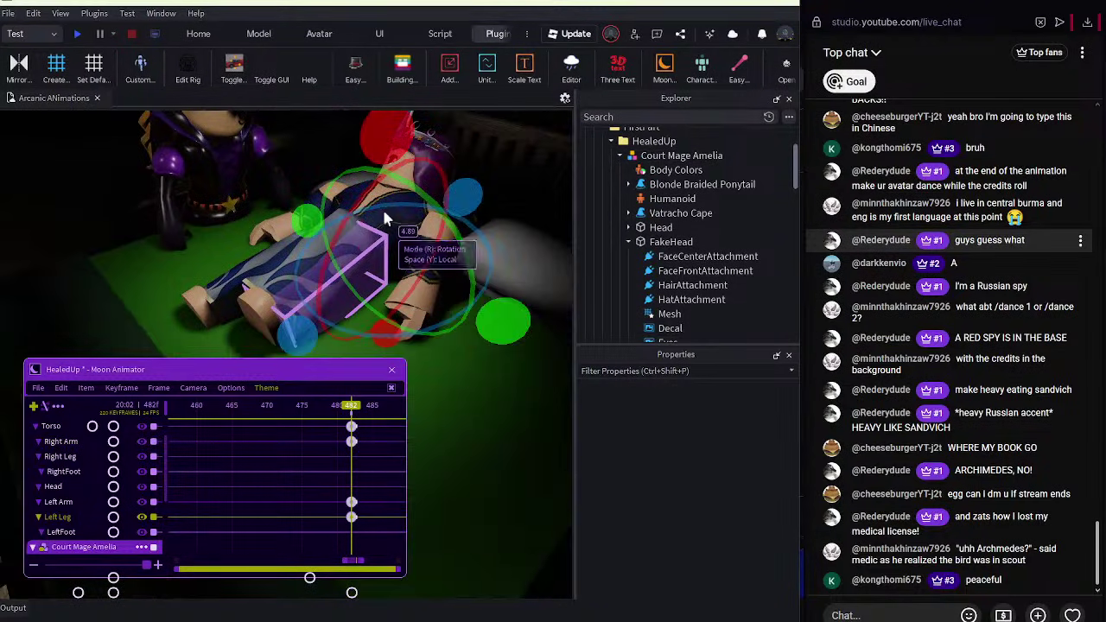
drag(384, 333, 378, 332)
click(251, 275)
drag(308, 318, 296, 317)
key(r)
drag(277, 187, 278, 193)
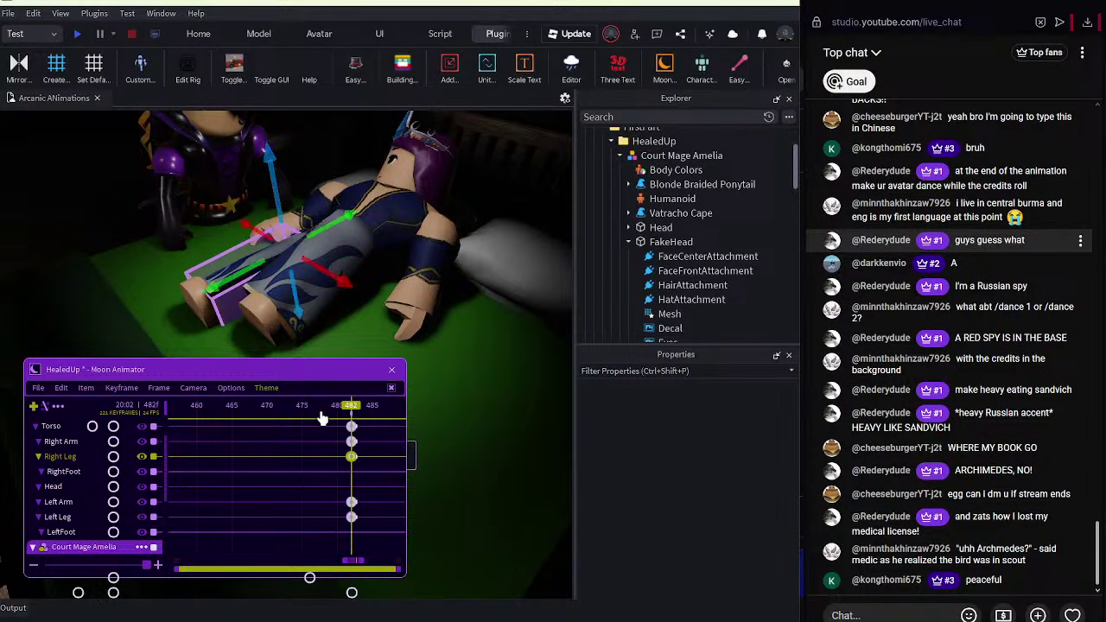
Replay Princess Selene's new motion up to frame 474 and rotate her left arm there.
drag(322, 414, 155, 417)
key(space)
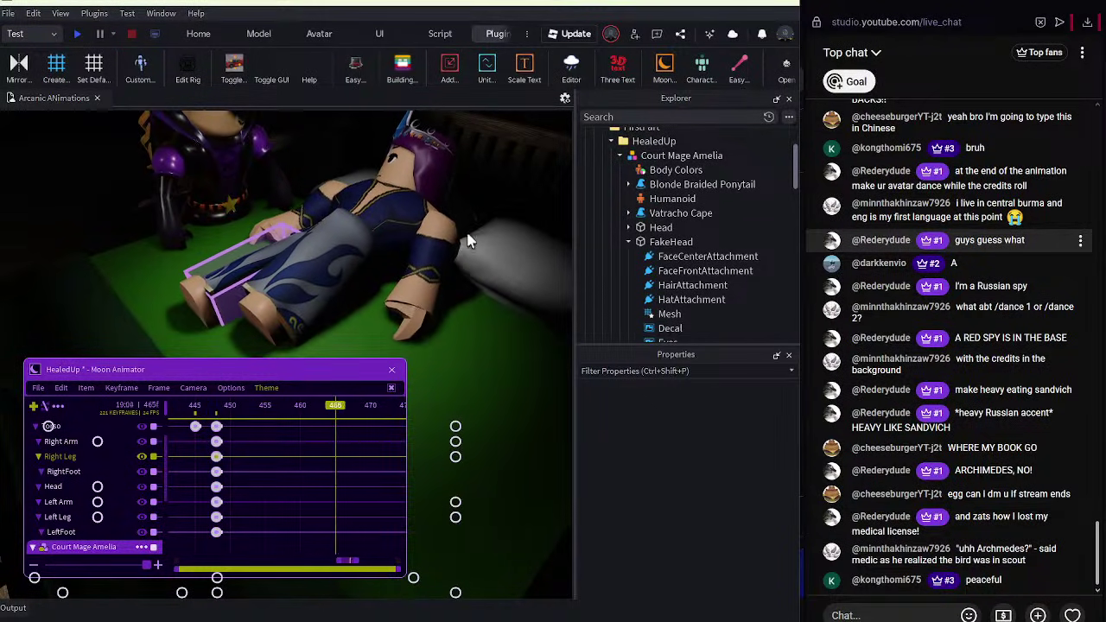
click(454, 251)
key(r)
drag(385, 174, 359, 187)
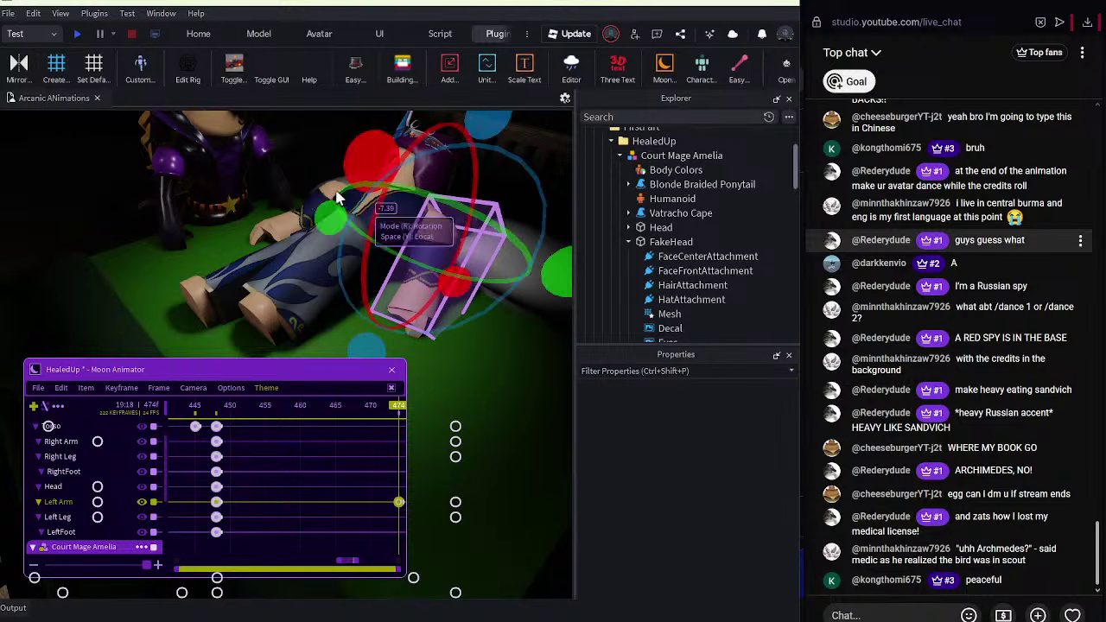
Adjust the position and rotation of Princess Selene's right arm at frame 474.
click(306, 195)
key(r)
drag(279, 252, 284, 247)
key(r)
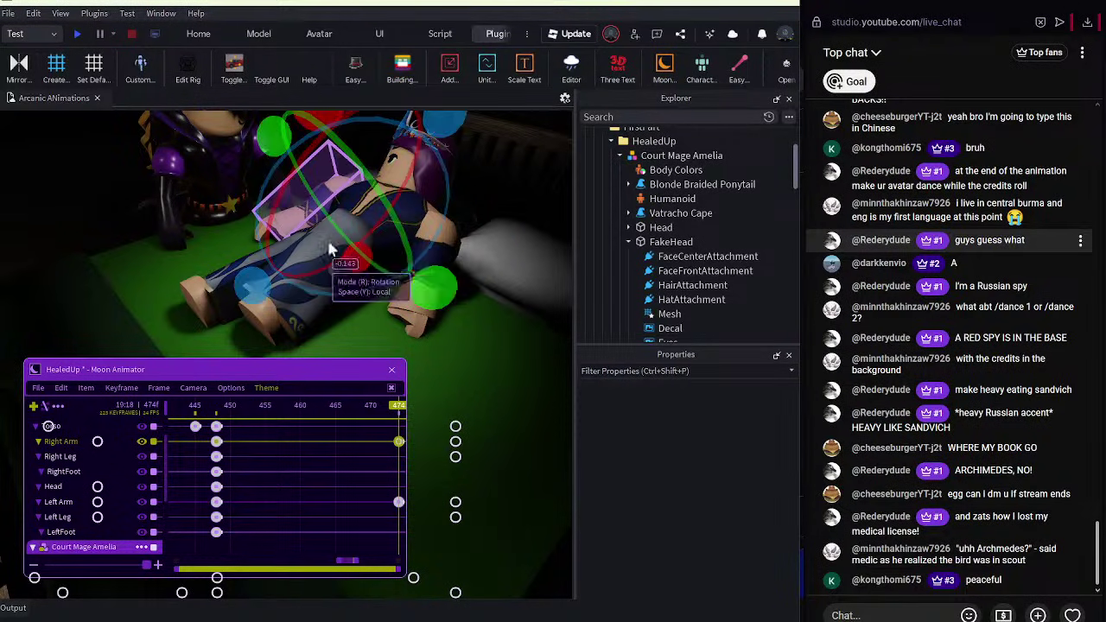
right_drag(380, 244, 403, 242)
click(403, 233)
click(253, 222)
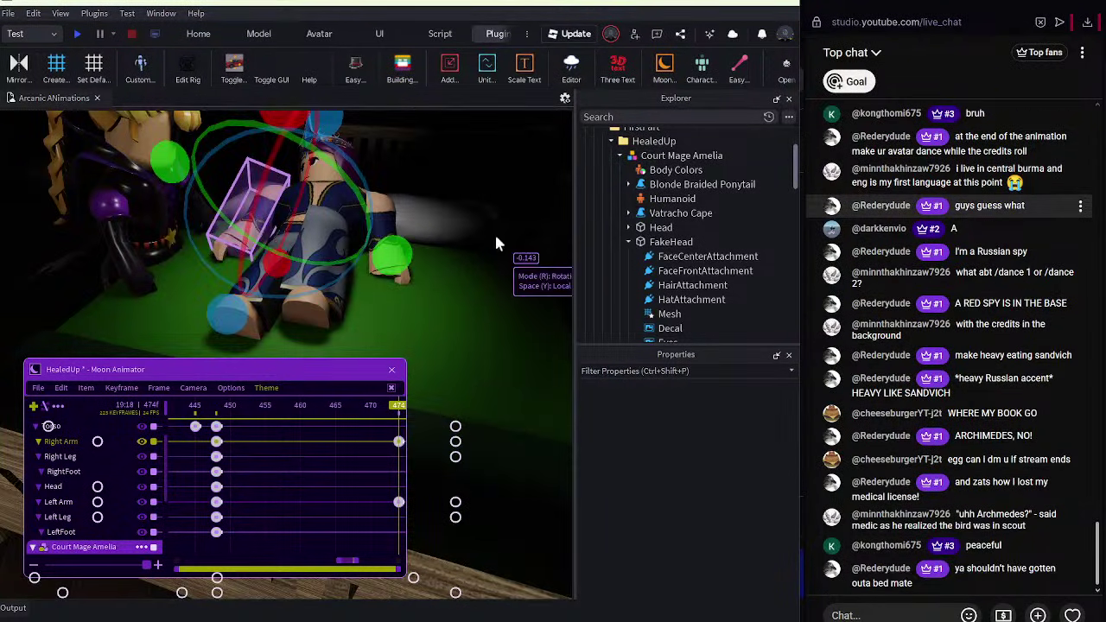
drag(406, 227, 389, 220)
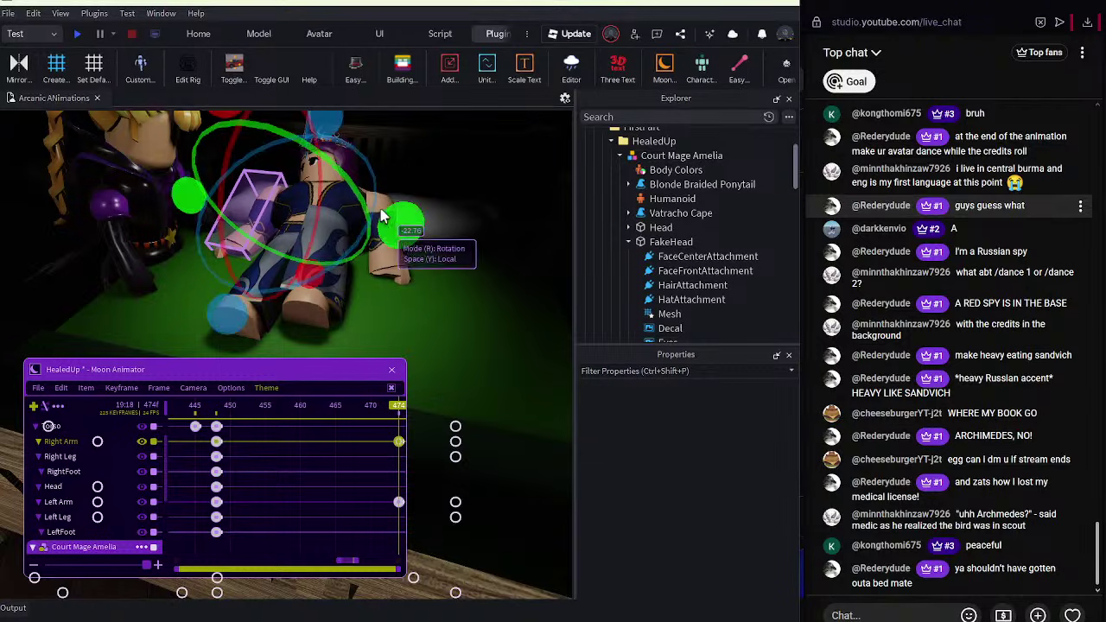
mouse_move(389, 220)
right_down()
mouse_move(380, 216)
mouse_move(393, 229)
right_up()
key(r)
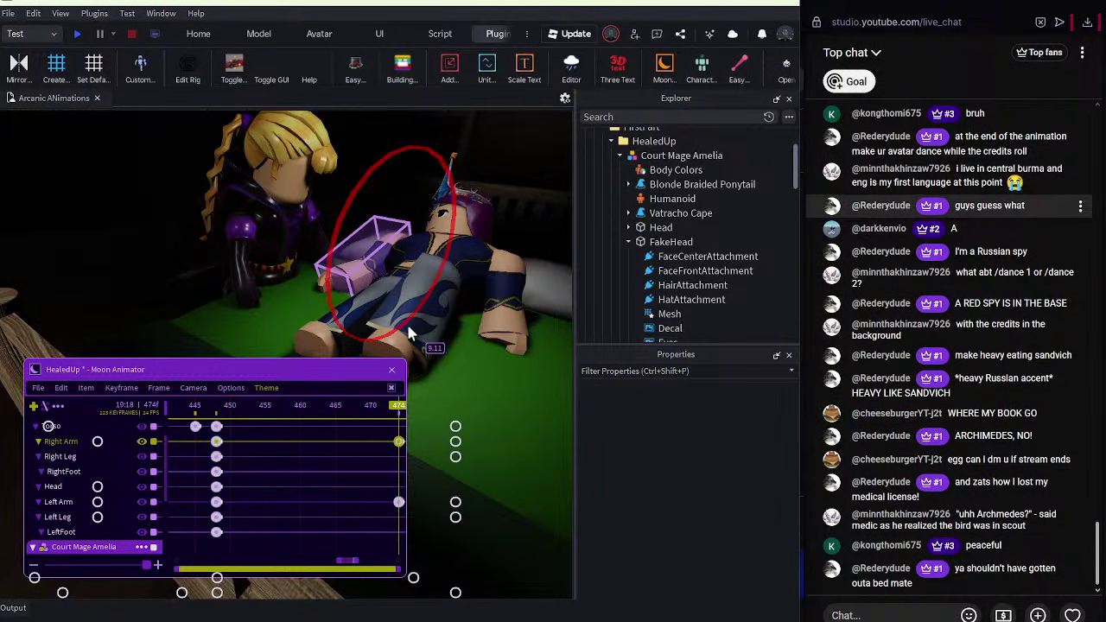
drag(377, 307, 356, 290)
key(r)
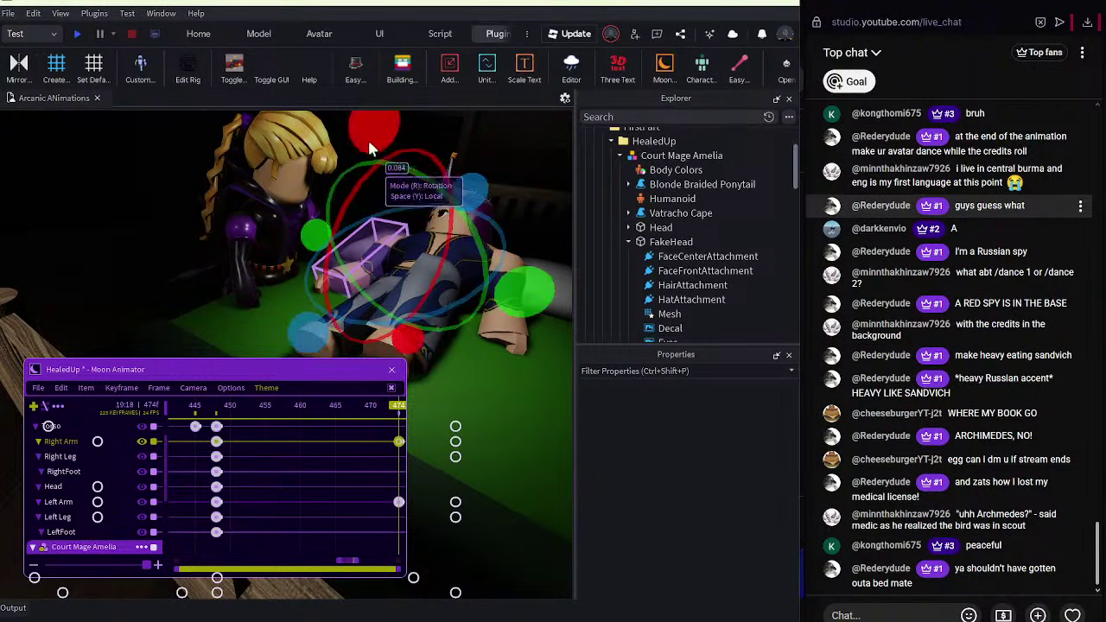
Delete Princess Selene's arm keyframes at frame 482 and stagger her torso, arm and leg keyframes at frames 473, 479 and 487.
scroll(300, 415, down, 3)
click(305, 414)
scroll(308, 433, up, 2)
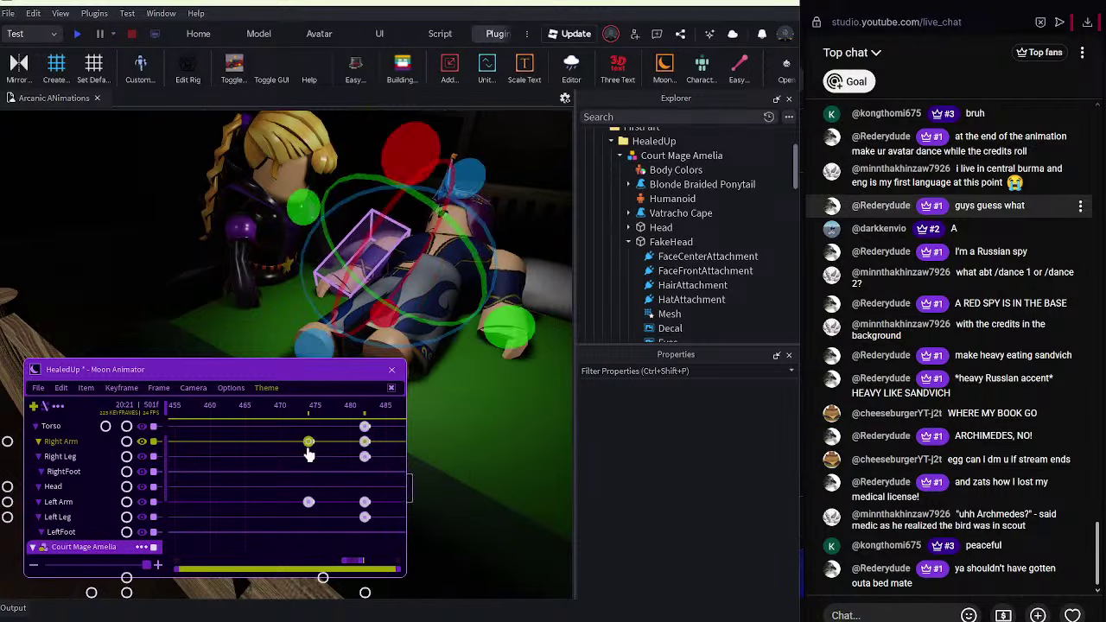
click(365, 442)
ctrl+click(366, 502)
key(Delete)
Replay Princess Selene's staggered motion from frame 440.
drag(320, 406, 169, 400)
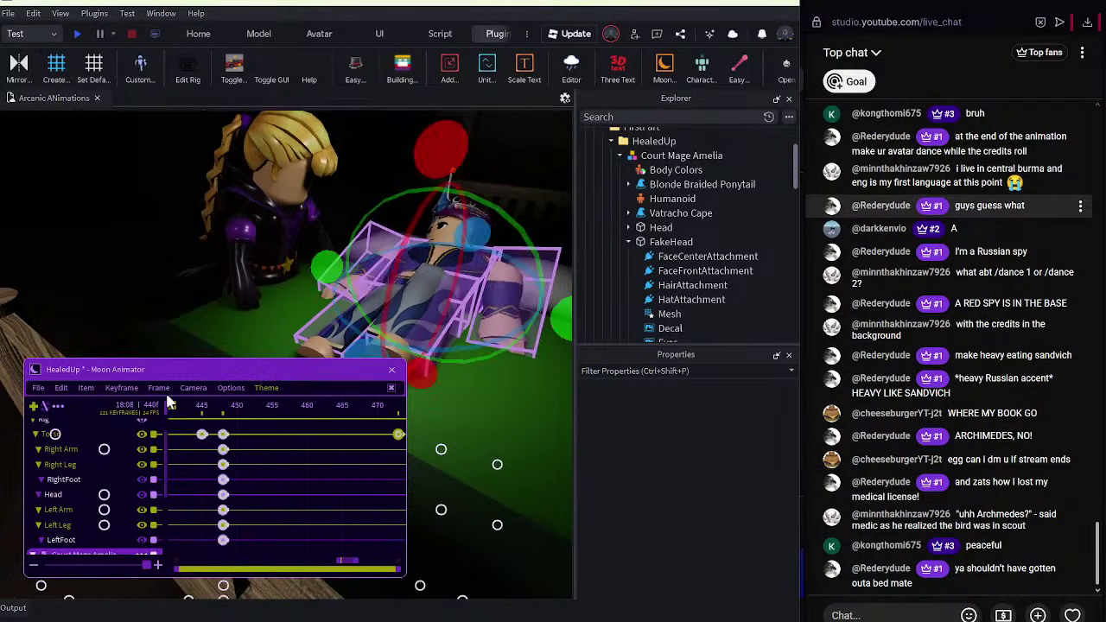
key(space)
click(489, 422)
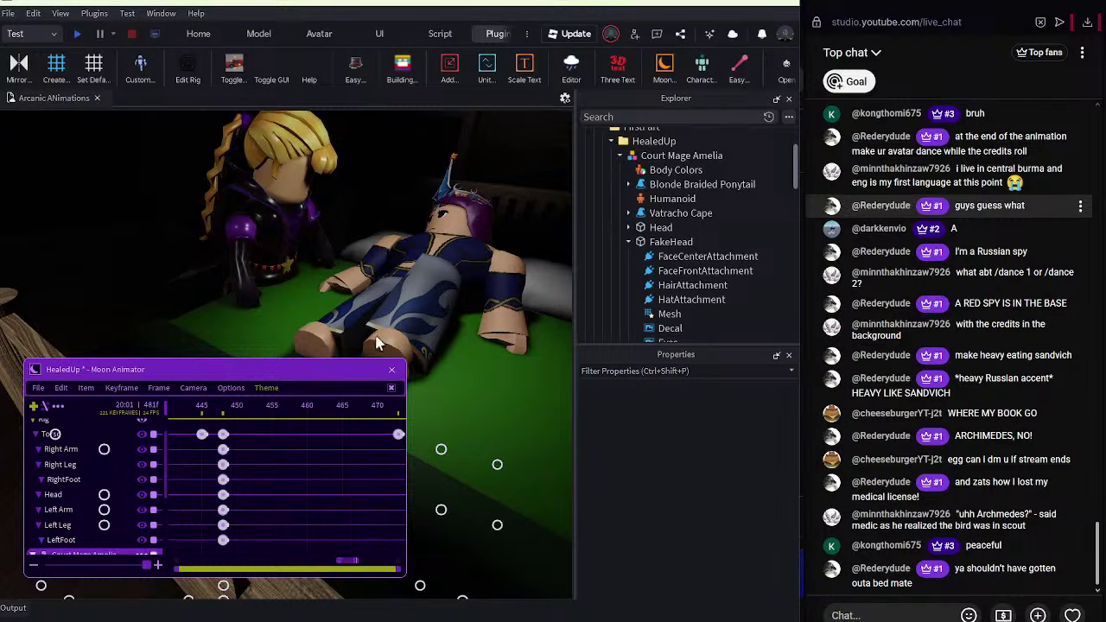
Rotate Princess Selene's right leg and left leg slightly at frame 484.
scroll(372, 418, down, 3)
click(359, 410)
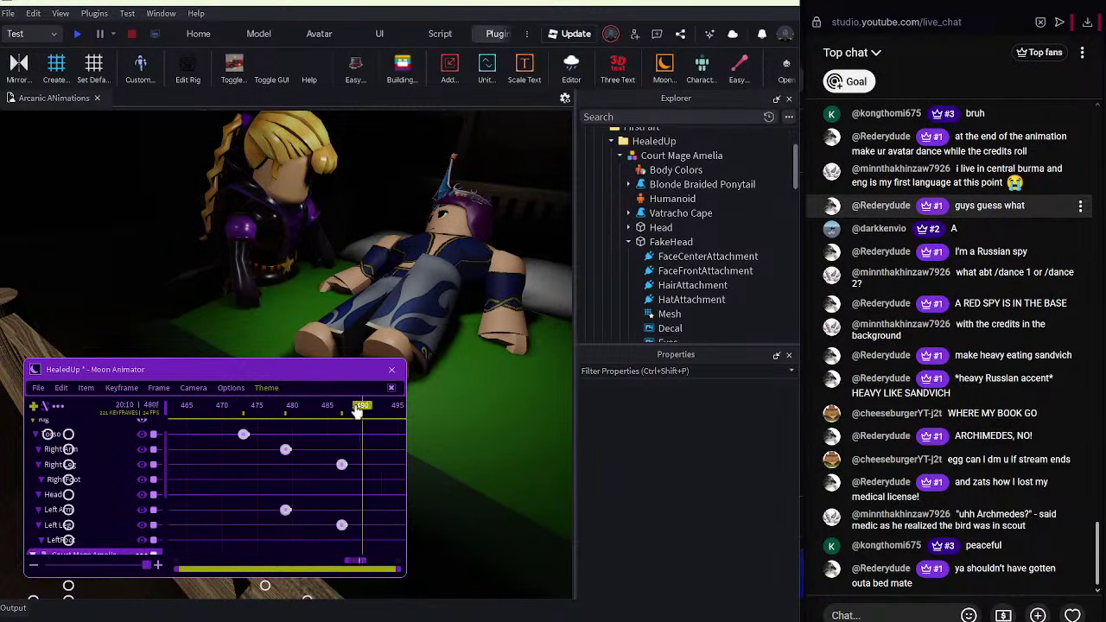
click(346, 309)
key(d)
drag(228, 182, 217, 182)
key(ctrl+z)
click(291, 325)
drag(340, 179, 335, 181)
click(235, 286)
click(228, 300)
drag(227, 180, 225, 181)
Rotate Princess Selene's head at frame 484 to create its next pose.
click(310, 190)
click(340, 208)
key(a)
right_drag(340, 208, 479, 218)
drag(496, 204, 486, 204)
drag(464, 298, 460, 309)
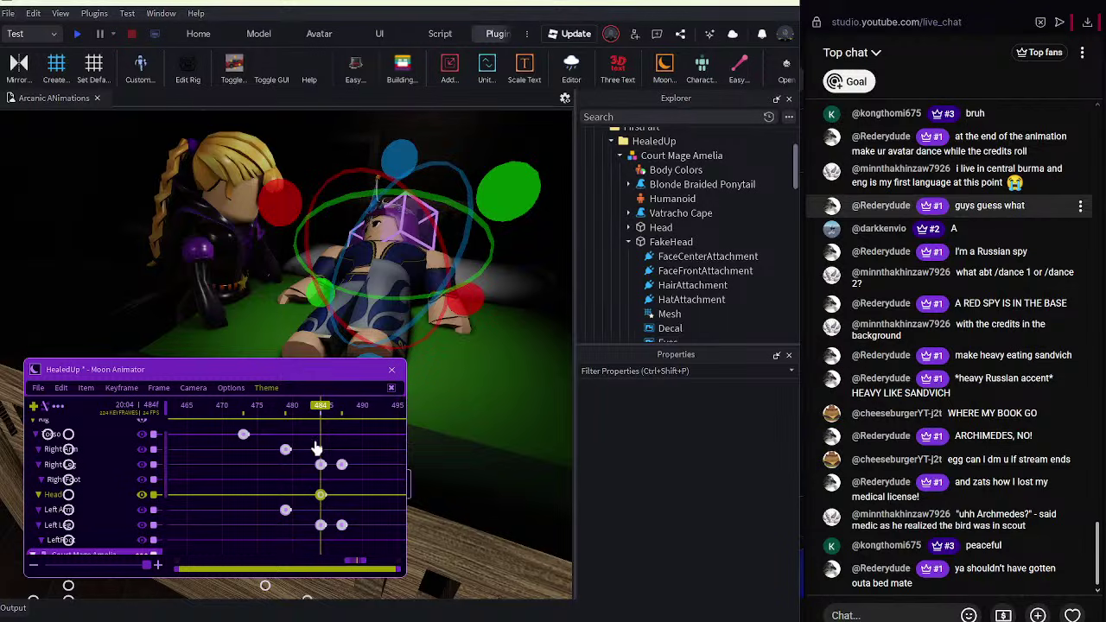
Delete Princess Selene's two leg keyframes at frame 487 and replay the motion.
mouse_move(345, 446)
mouse_down()
mouse_move(365, 542)
mouse_move(331, 432)
mouse_up()
key(Delete)
drag(214, 406, 157, 388)
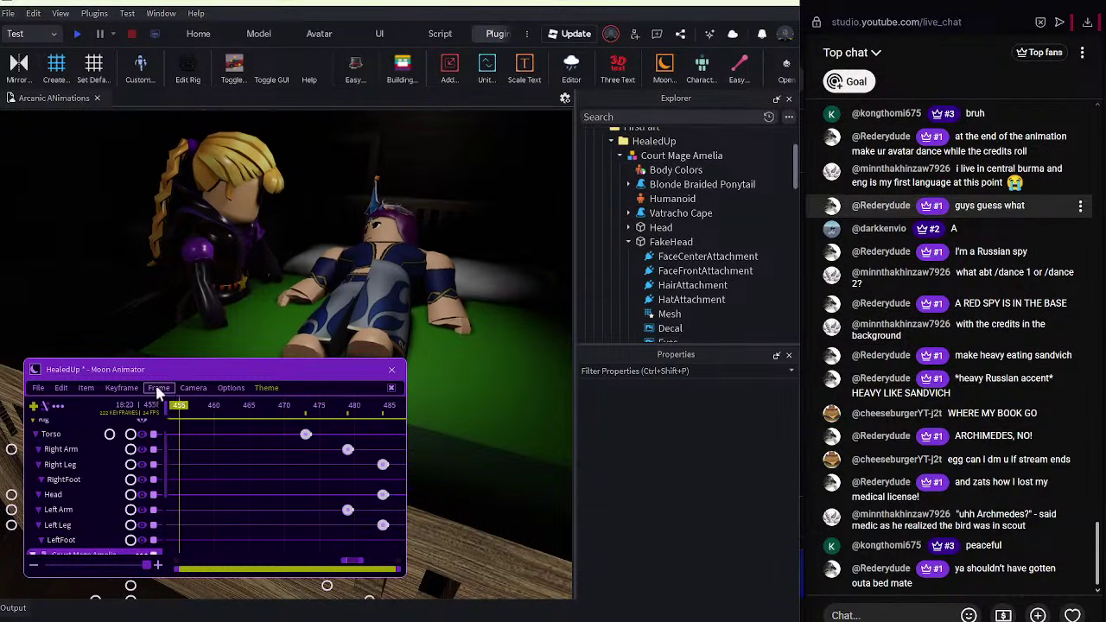
key(space)
Try to rotate Princess Selene's left foot at frame 484.
key(d)
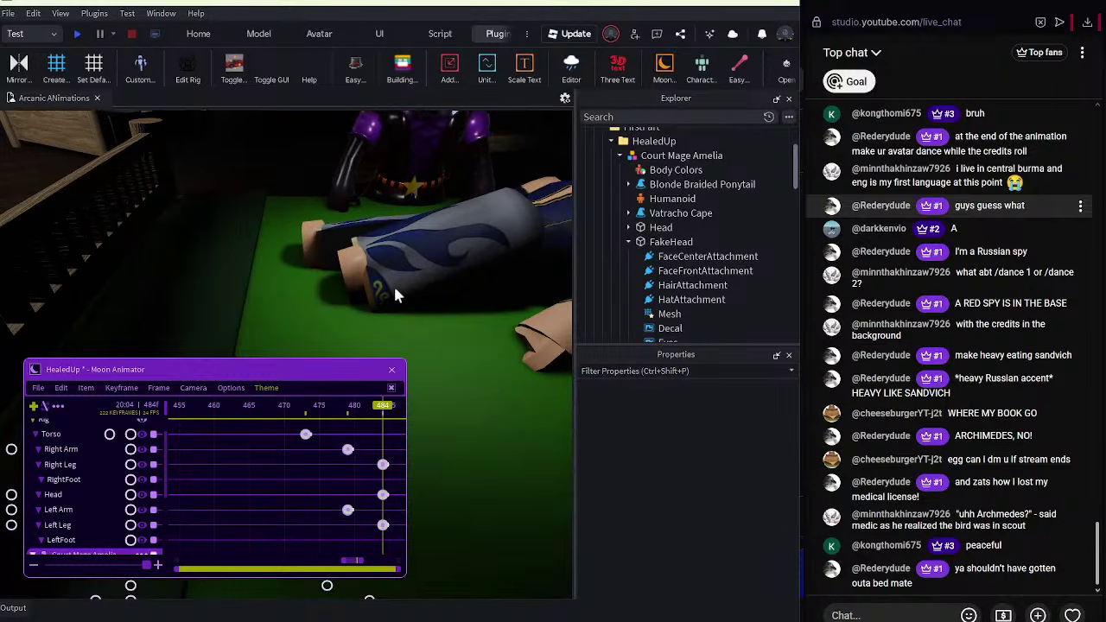
click(380, 281)
mouse_move(357, 196)
mouse_down()
mouse_move(284, 237)
mouse_move(363, 186)
mouse_move(339, 201)
mouse_up()
click(542, 477)
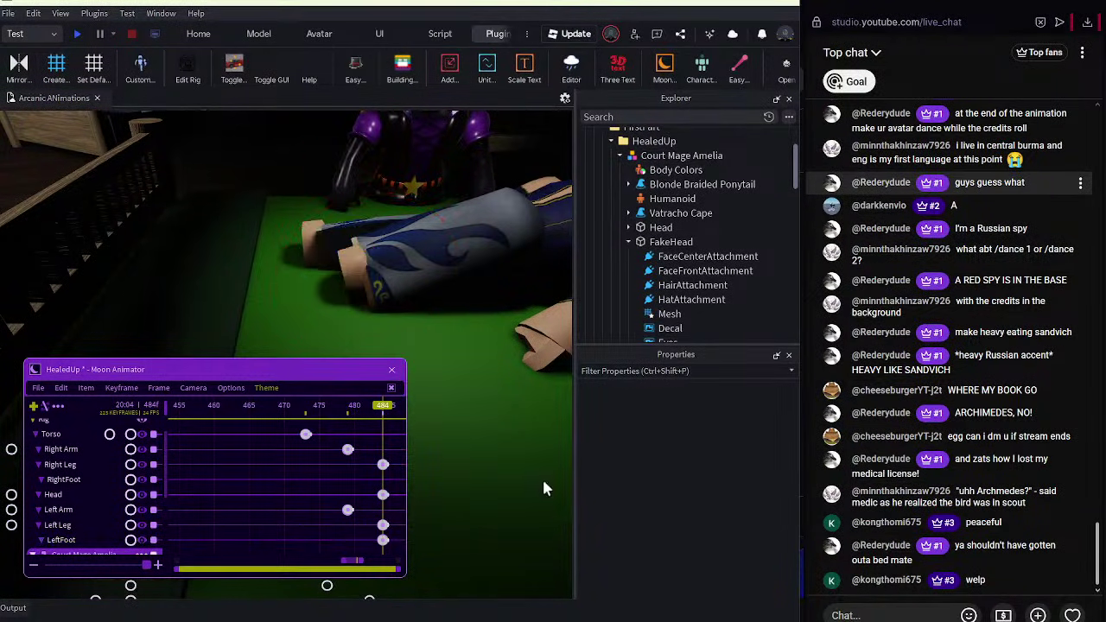
scroll(541, 467, up, 3)
scroll(539, 467, down, 2)
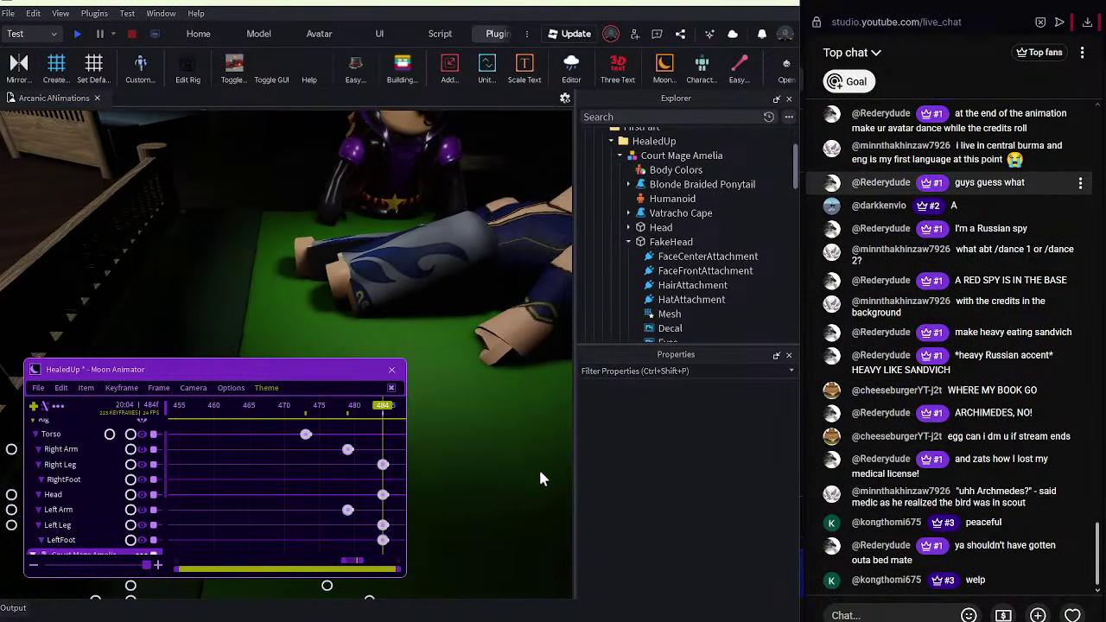
click(383, 496)
click(383, 484)
scroll(386, 544, down, 1)
click(348, 542)
Replay the motion up to frame 484 several times to check both characters.
drag(346, 406, 154, 408)
key(space)
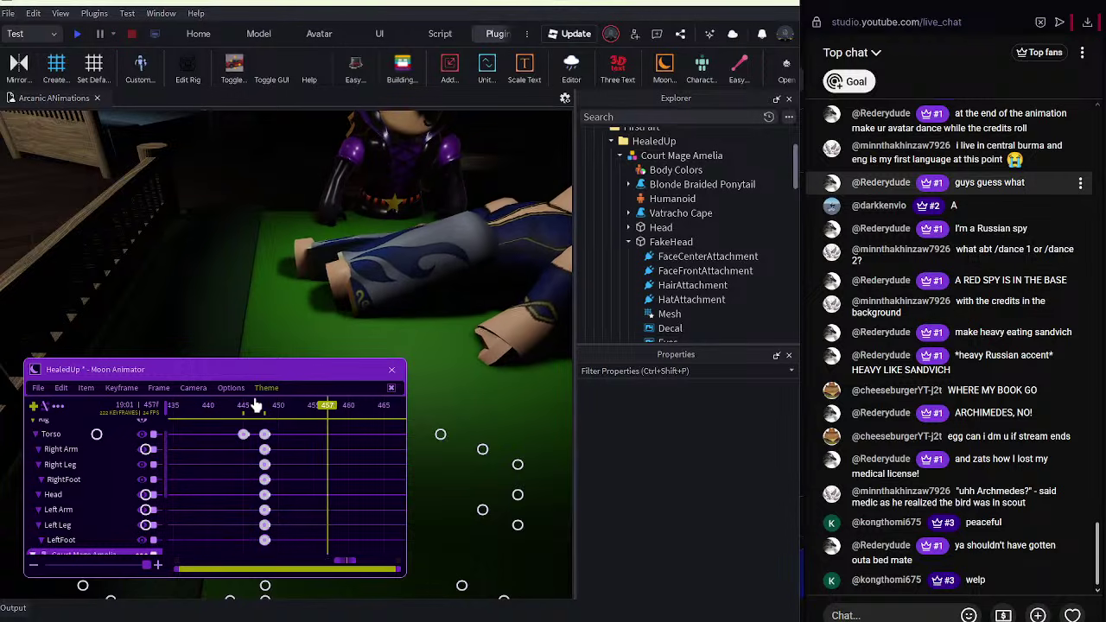
drag(393, 406, 99, 479)
key(space)
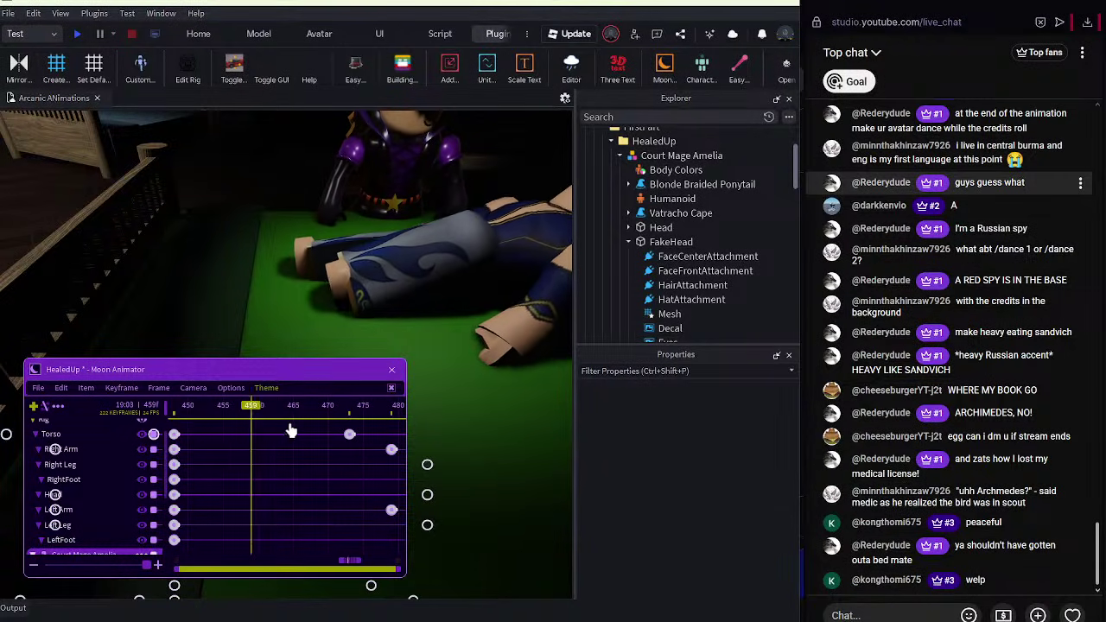
drag(356, 404, 174, 459)
key(space)
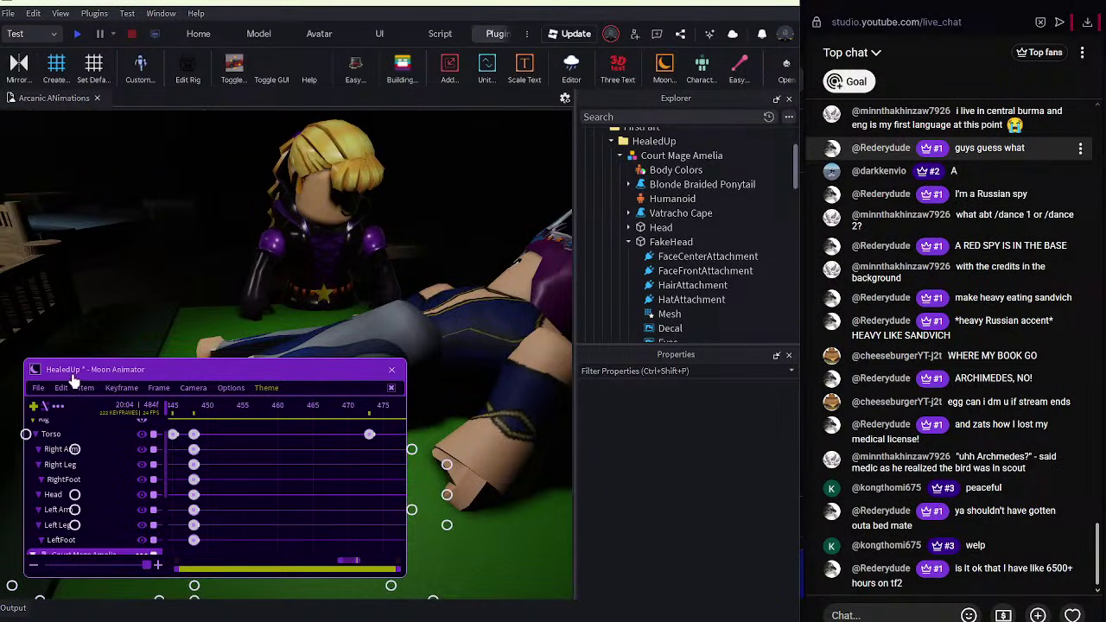
Save the HealedUp animation.
click(38, 387)
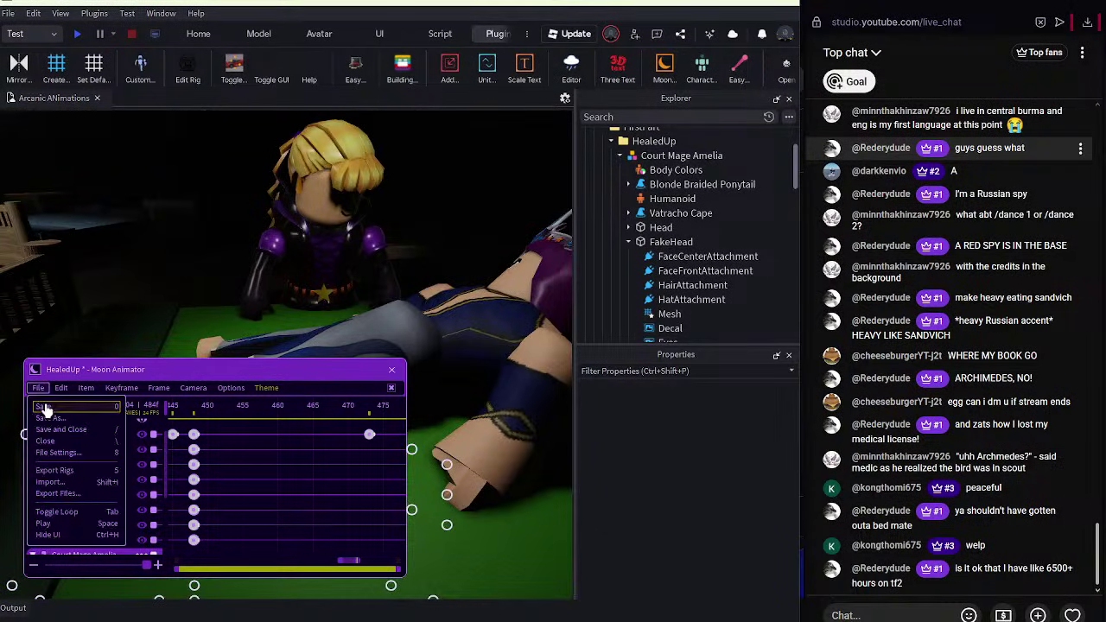
click(47, 406)
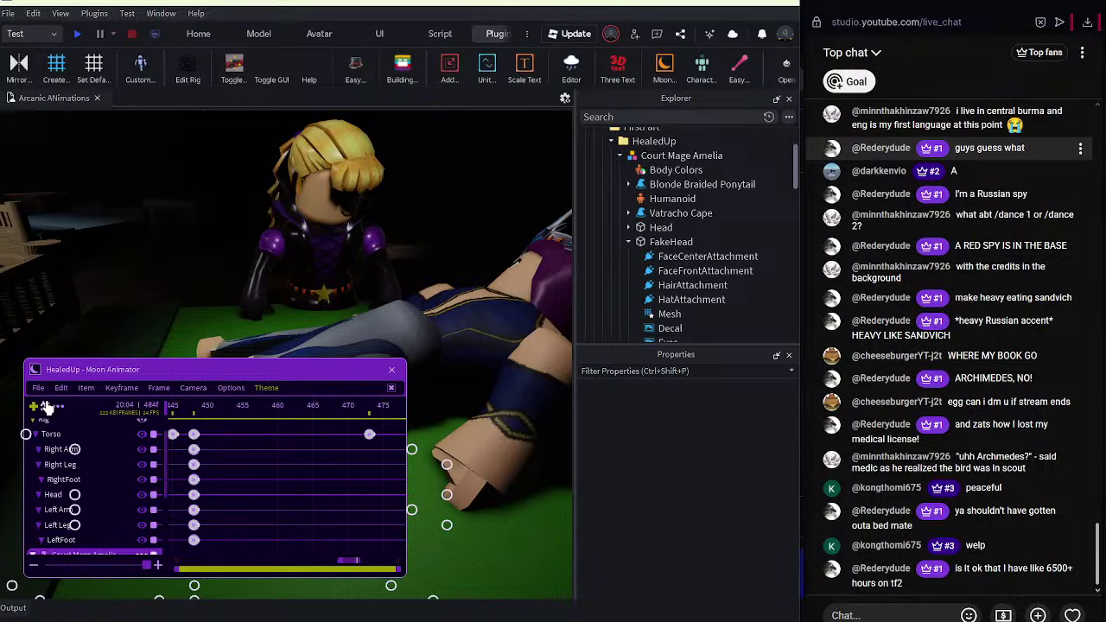
Replay the saved scene from around frame 438 to frame 484 to review both characters' movements.
click(172, 421)
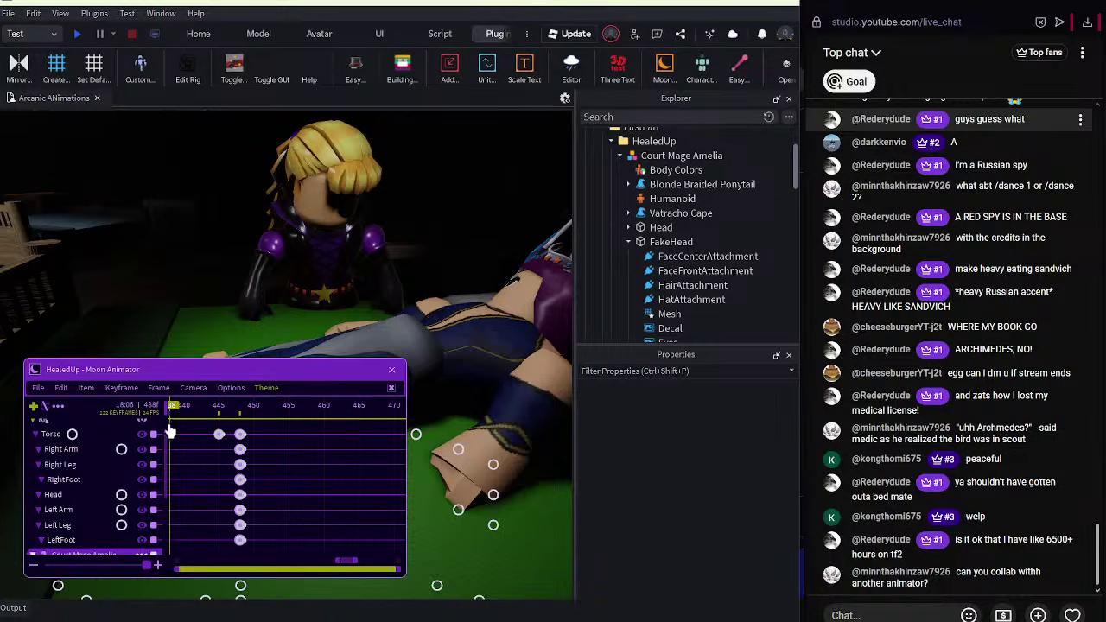
drag(201, 417, 151, 370)
key(space)
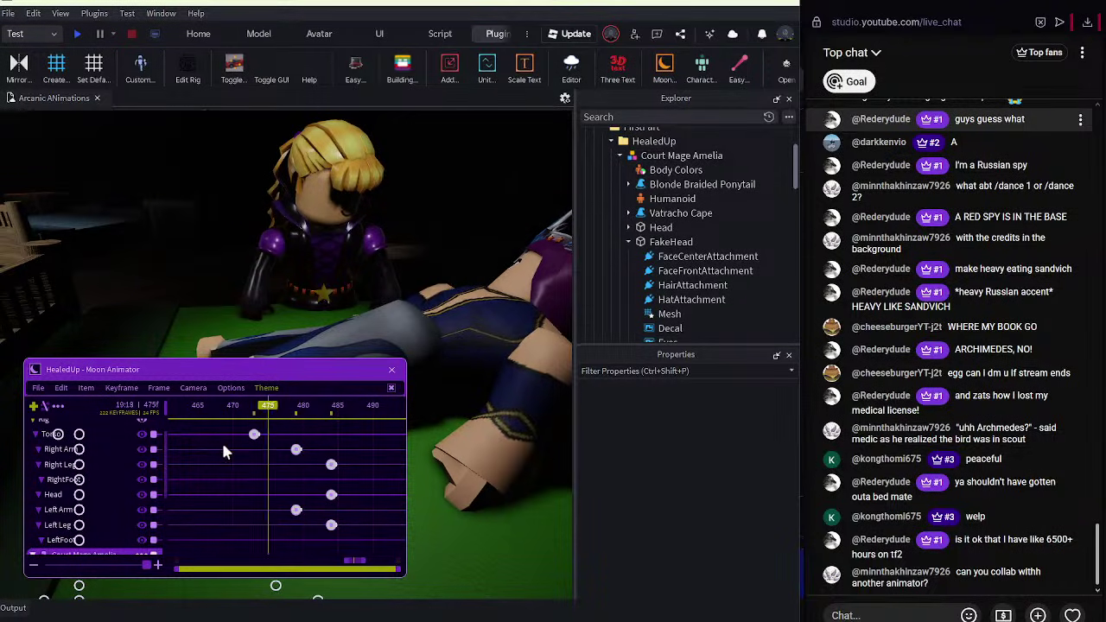
drag(183, 416, 157, 414)
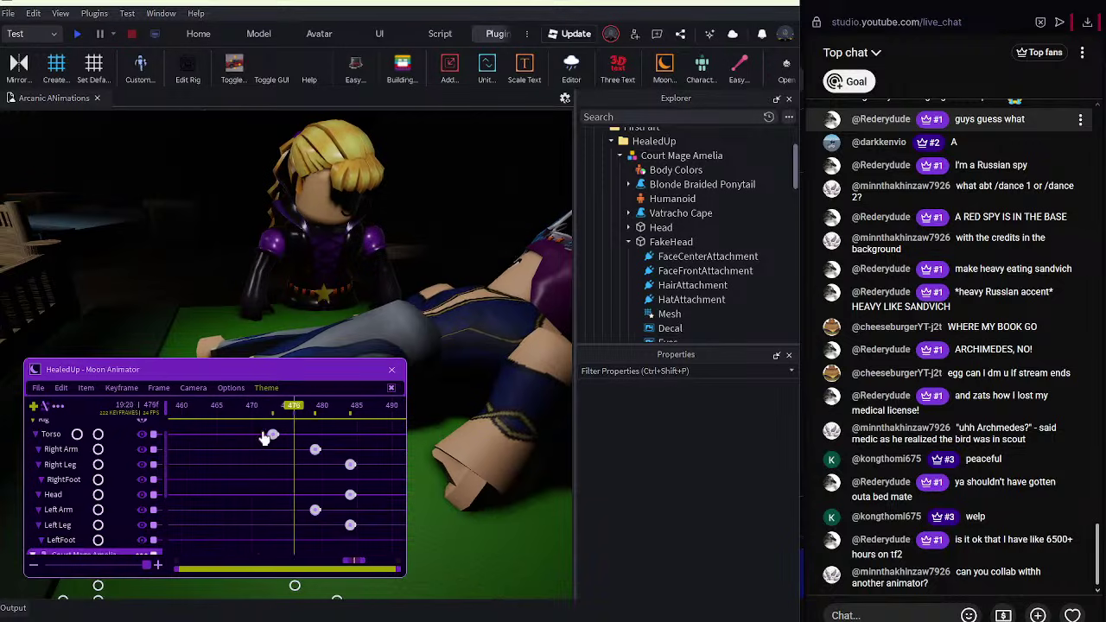
click(81, 429)
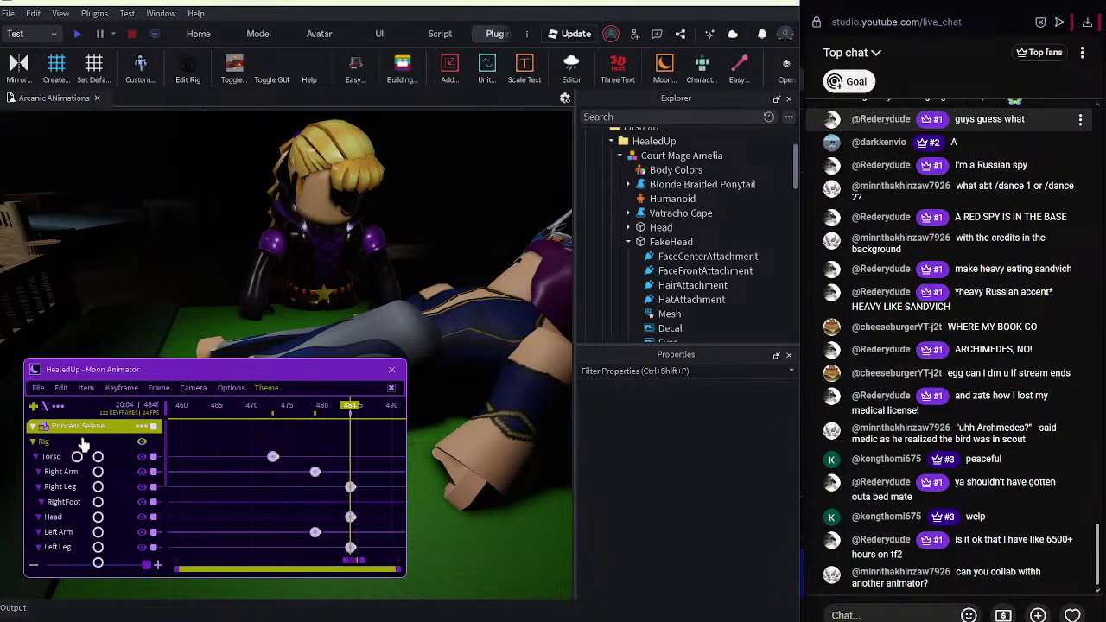
Add keyframes for all of Court Mage Amelia's body parts at frame 484 and save the HealedUp animation.
scroll(84, 443, down, 1)
scroll(84, 443, down, 2)
click(80, 457)
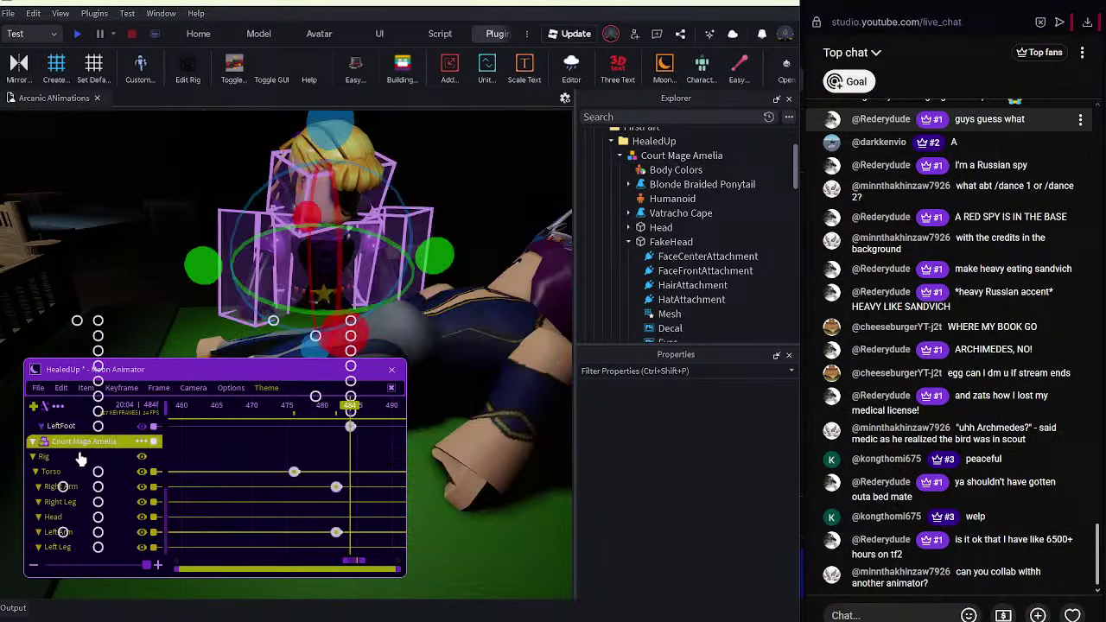
click(38, 390)
click(41, 404)
drag(275, 407, 268, 461)
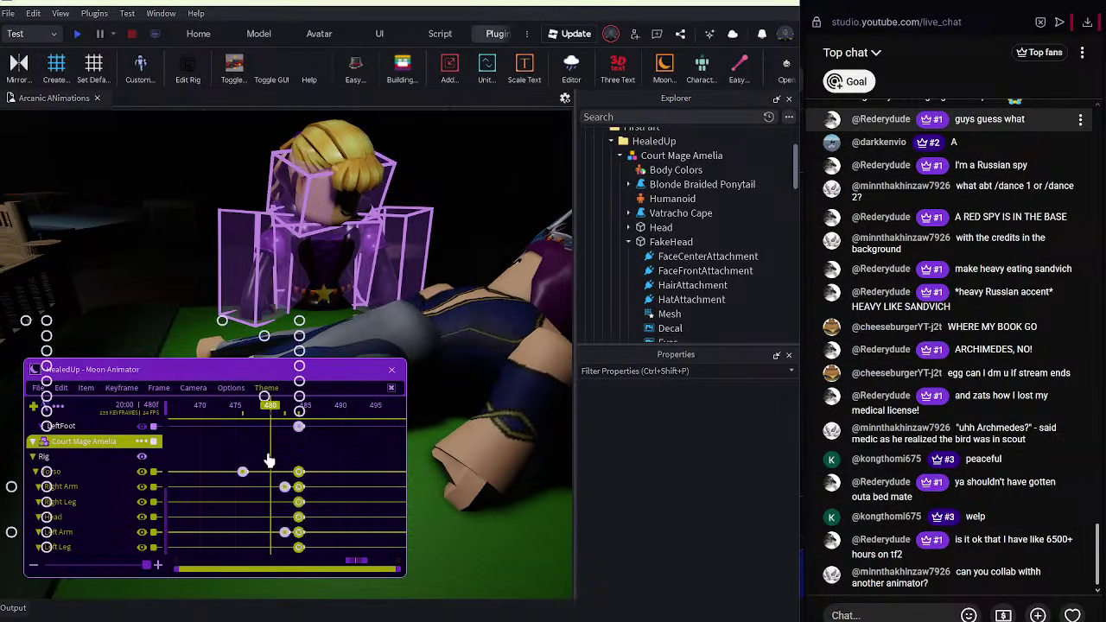
click(38, 387)
click(112, 287)
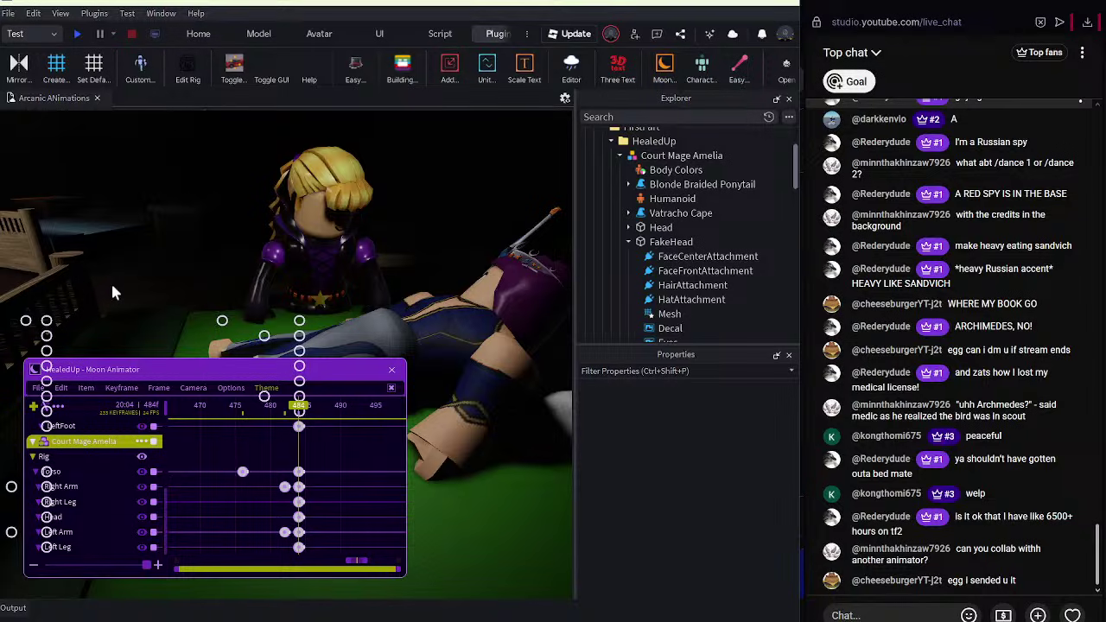
Replay the last frames from around frame 476 to frame 484 to check Court Mage Amelia's arm and torso movement.
click(272, 417)
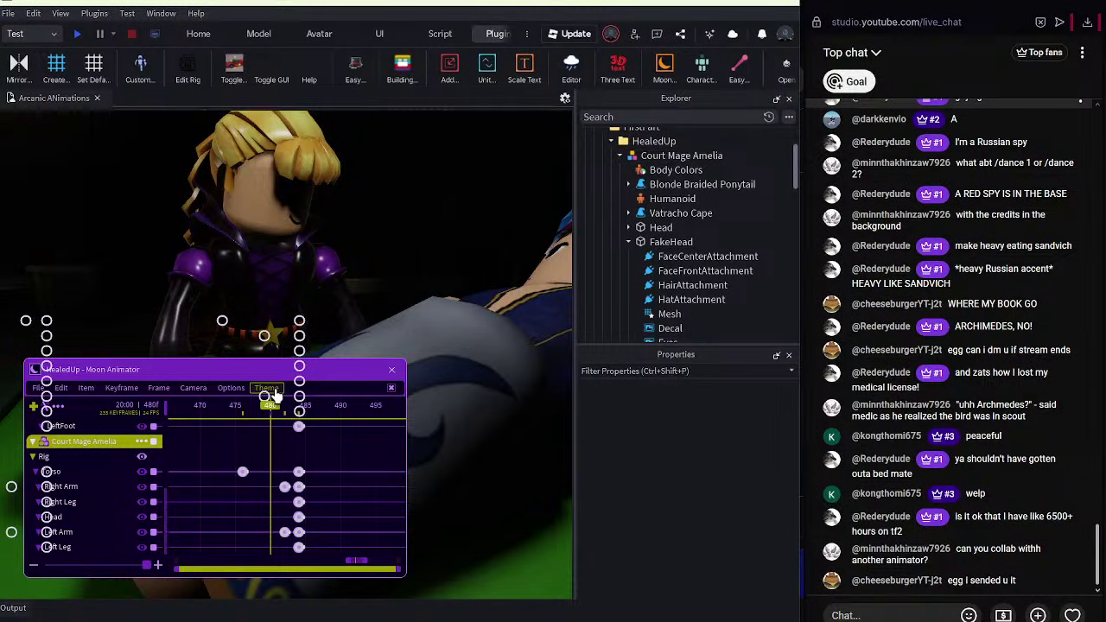
click(281, 412)
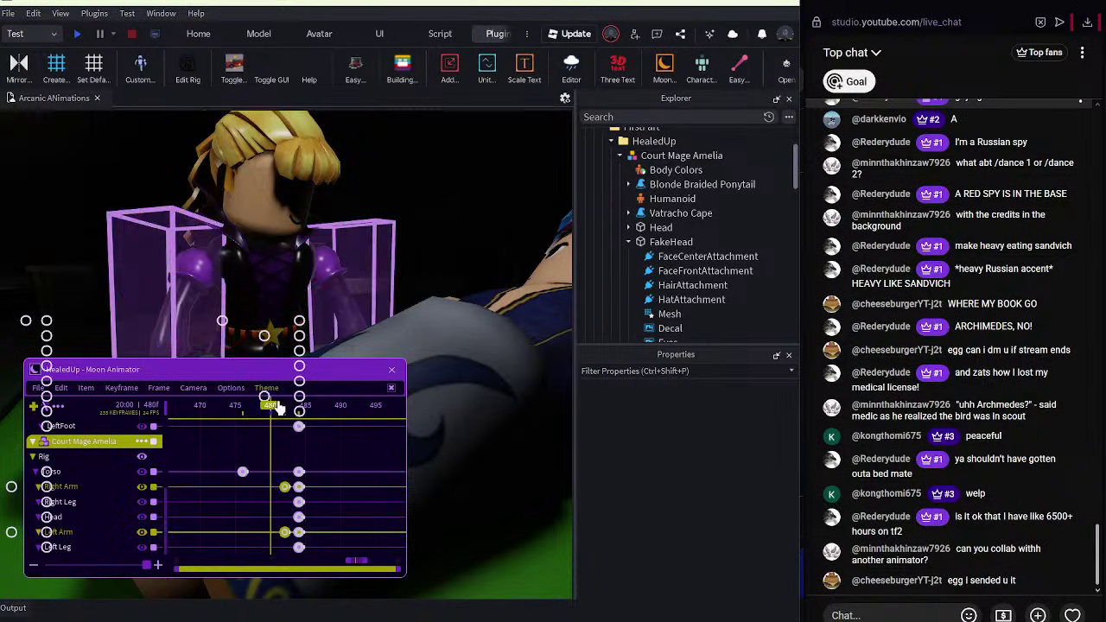
drag(279, 413, 242, 401)
key(space)
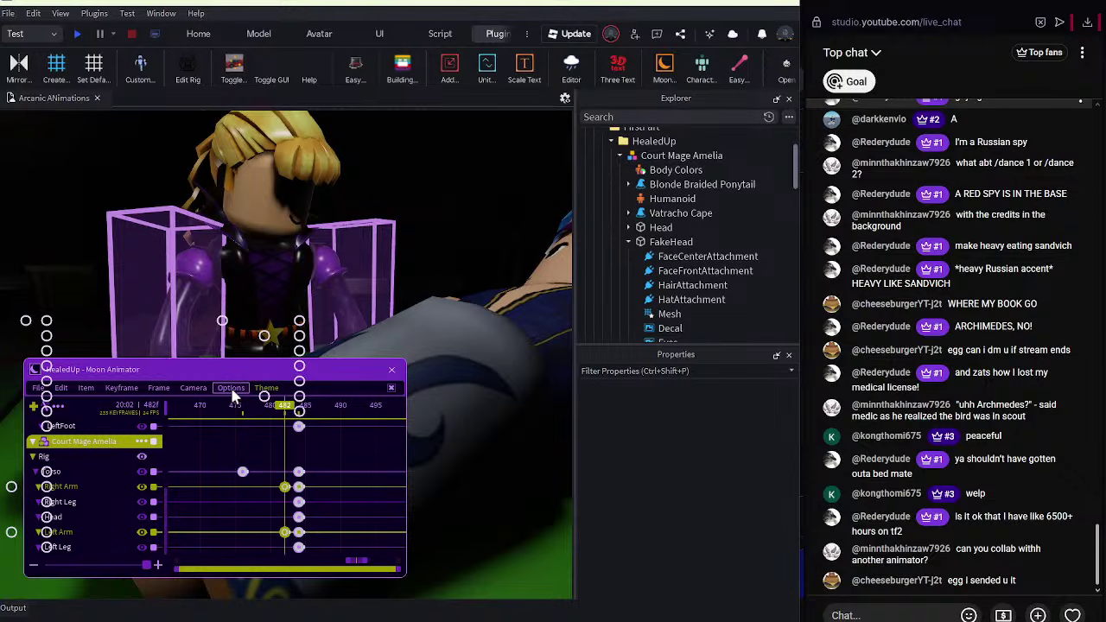
click(238, 413)
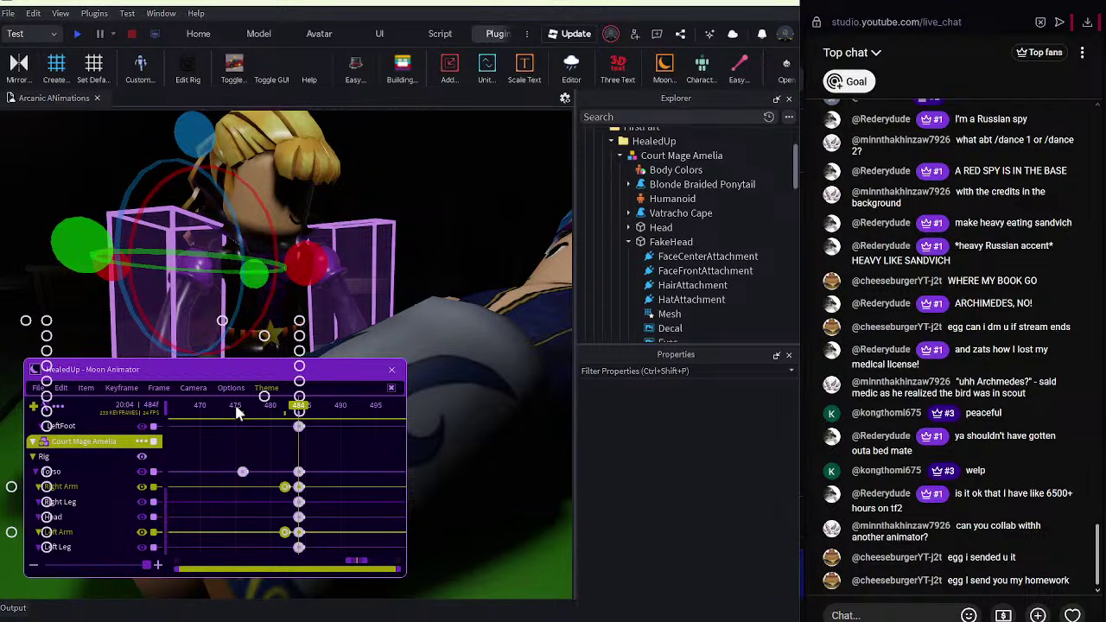
click(238, 415)
key(space)
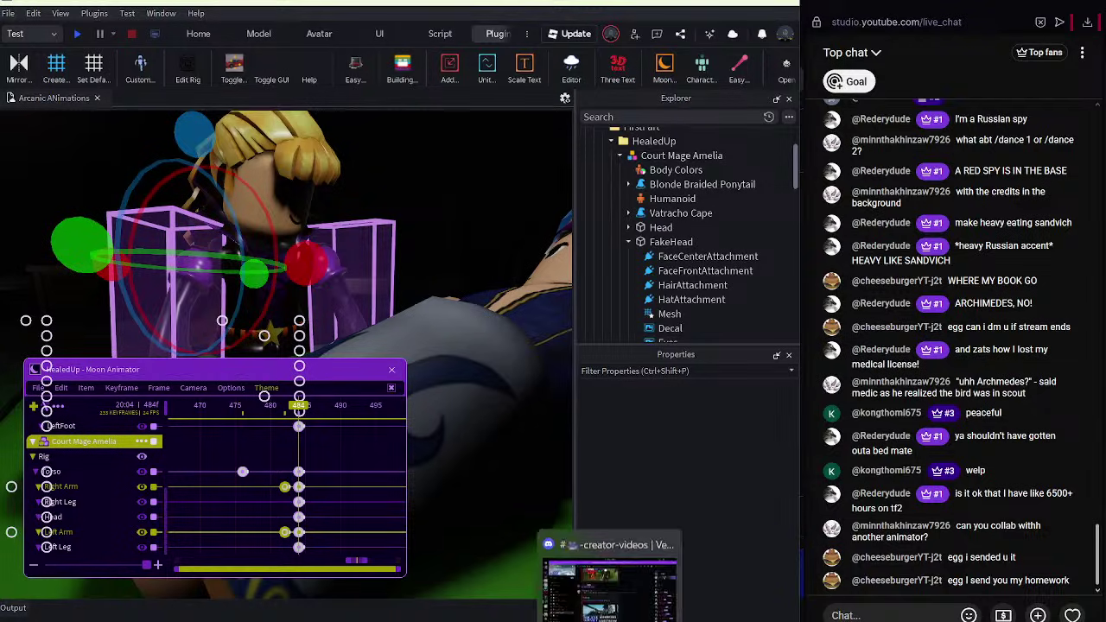
click(611, 616)
key(alt+Tab)
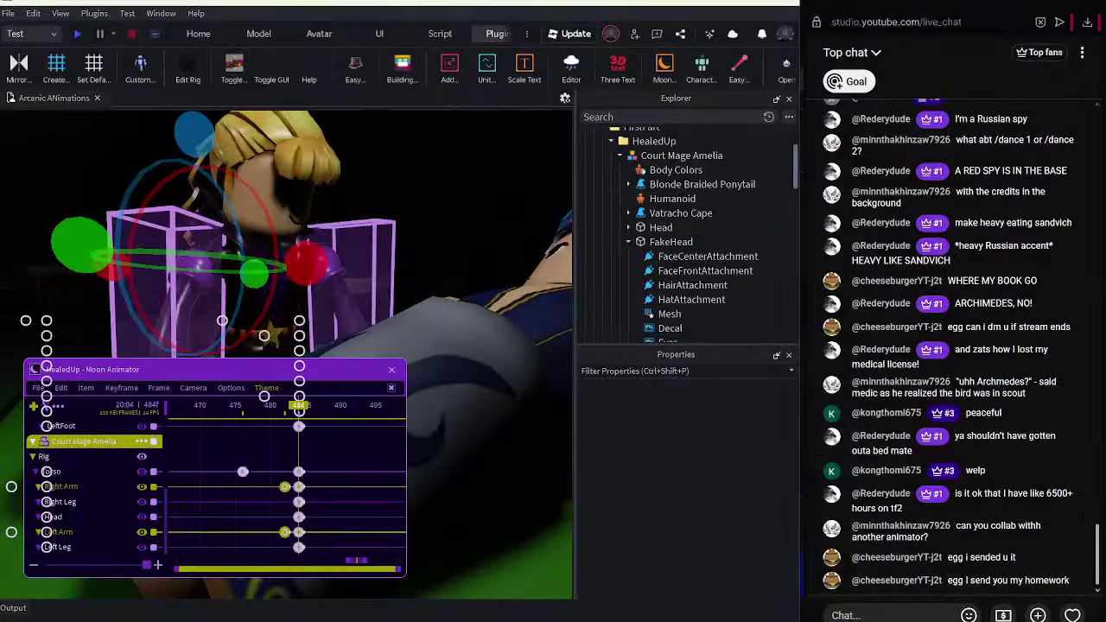
click(517, 471)
click(534, 569)
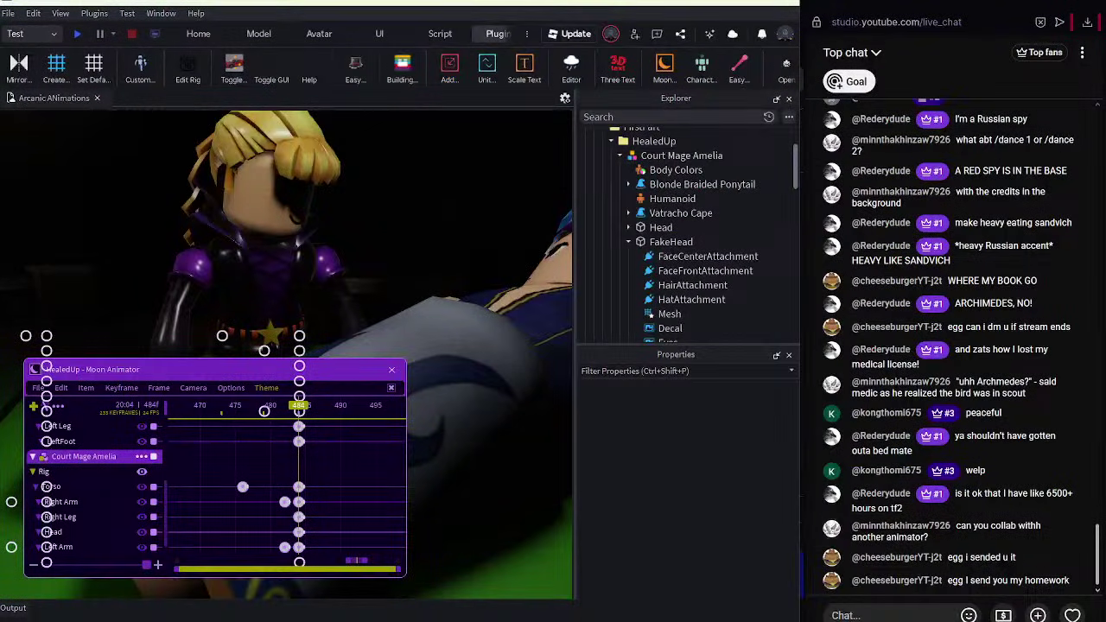
Replay the scene from around frame 437 through frame 484 to check how both characters' movements flow together.
key(s)
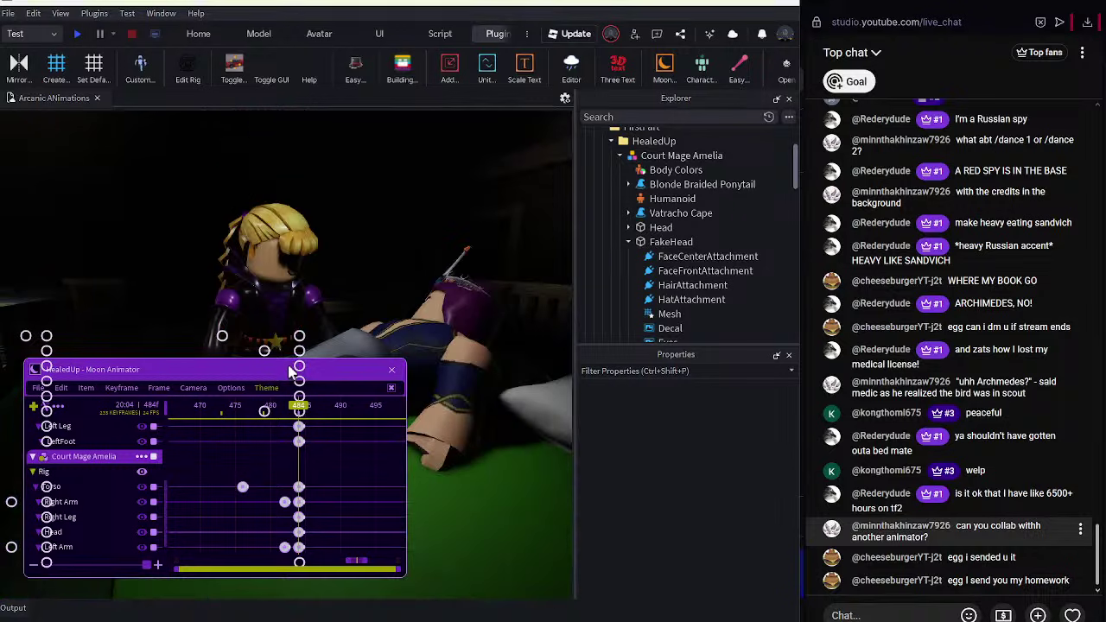
key(w)
scroll(300, 430, up, 1)
click(300, 434)
drag(299, 406, 55, 406)
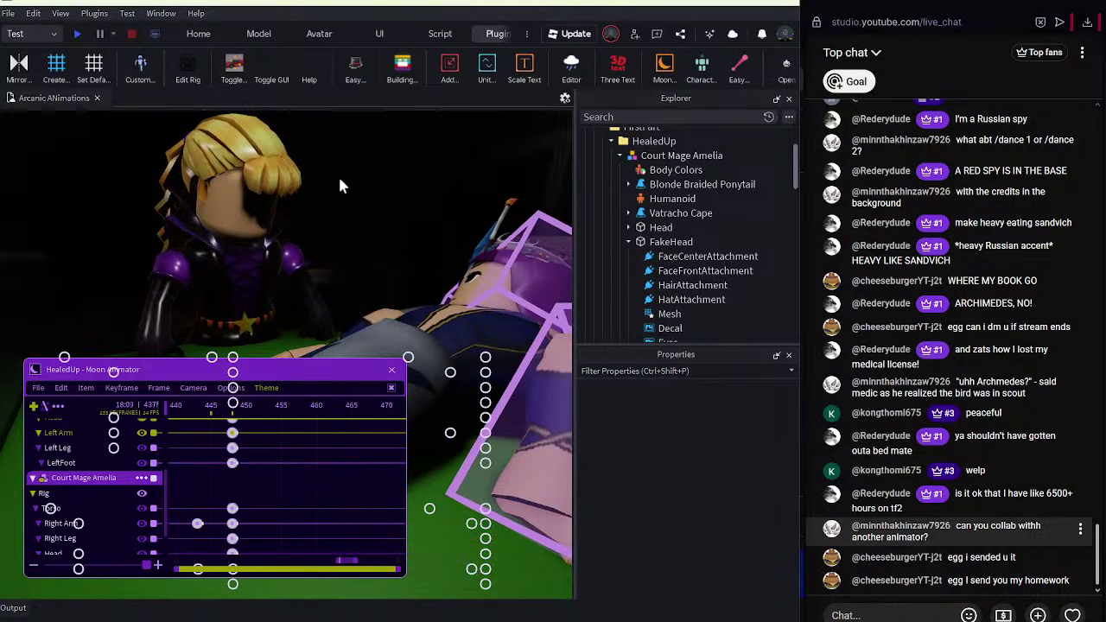
key(space)
click(382, 154)
click(356, 406)
drag(356, 406, 110, 421)
key(space)
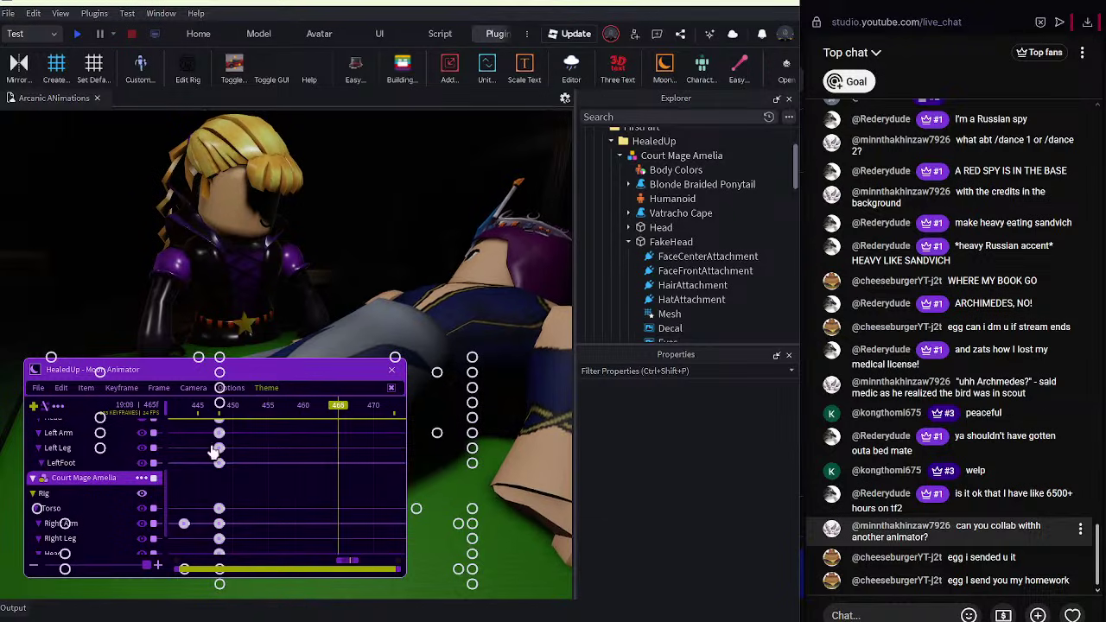
drag(380, 407, 202, 406)
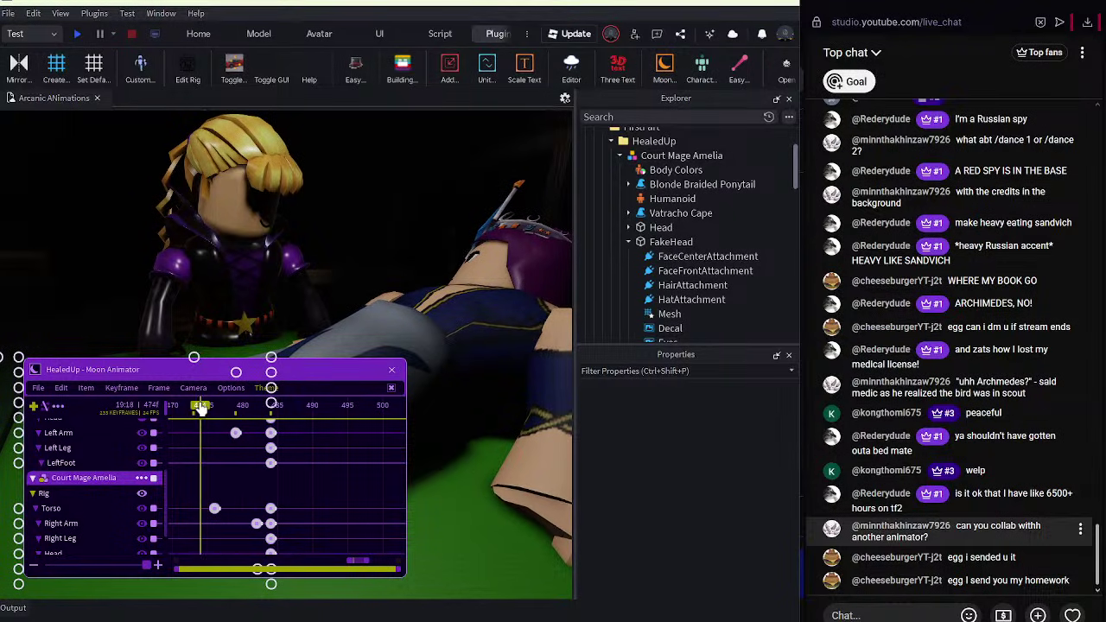
key(space)
Save the HealedUp animation and replay the motion leading through frame 484 several times.
click(37, 389)
click(40, 408)
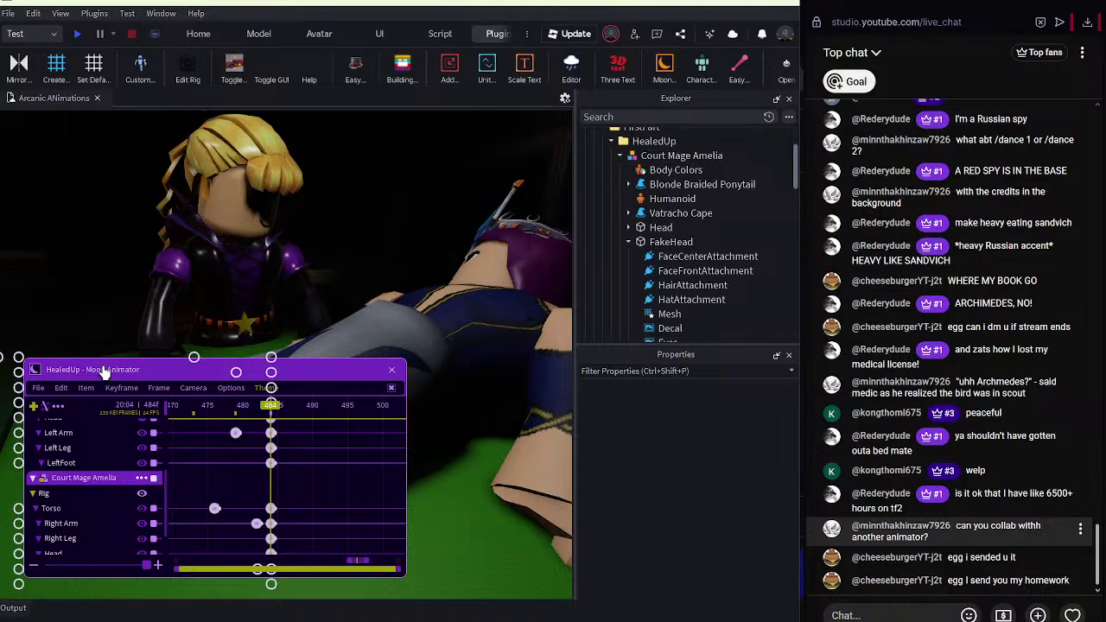
drag(222, 416, 163, 408)
key(space)
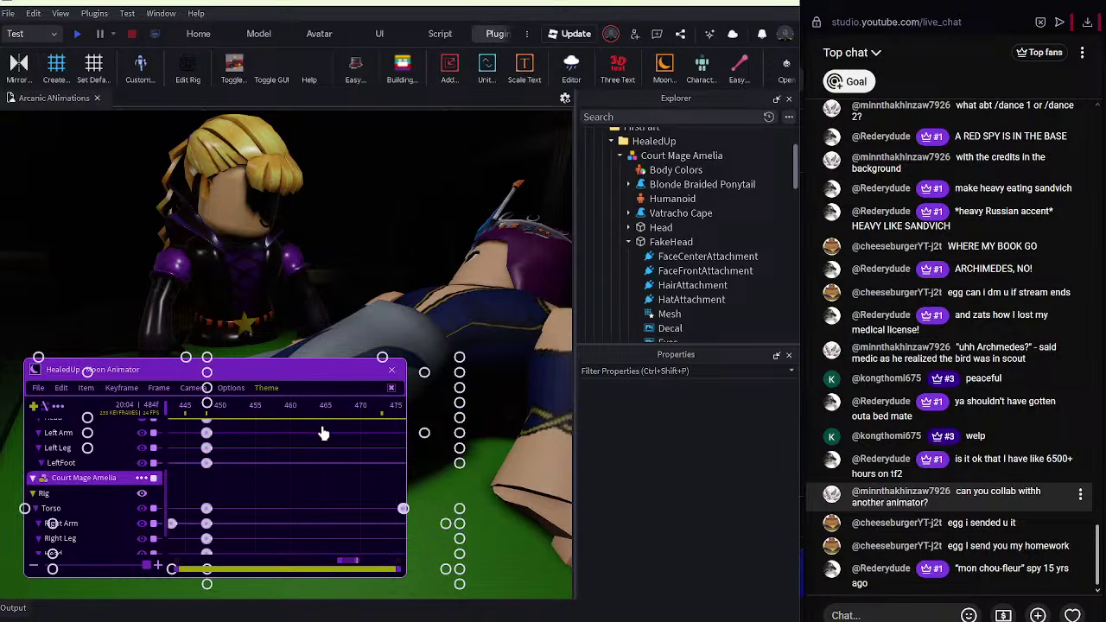
drag(337, 412, 170, 420)
key(space)
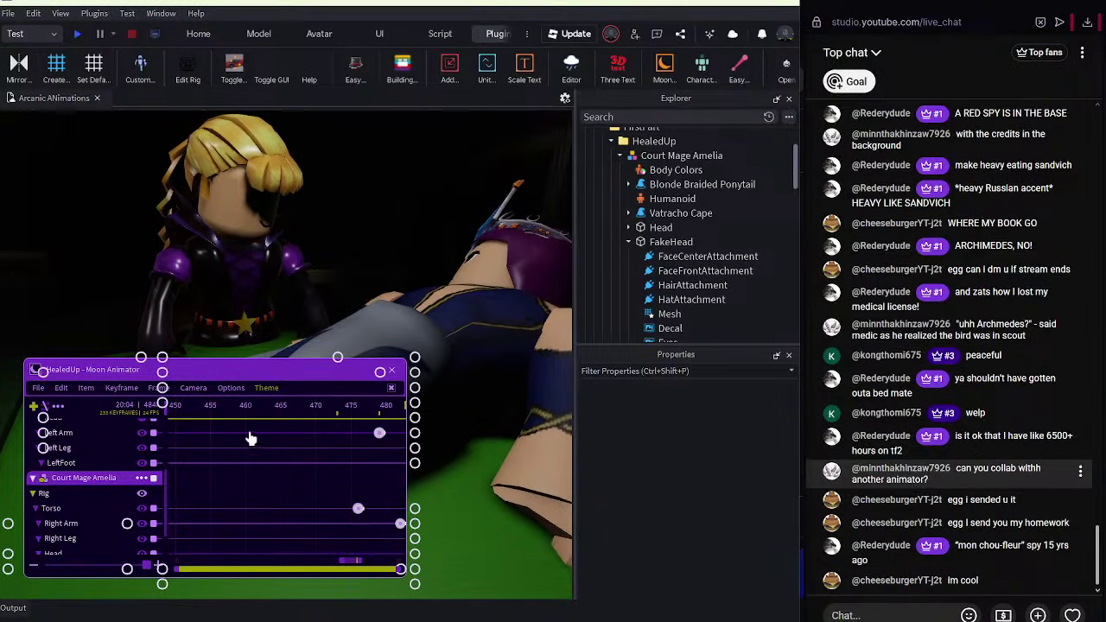
drag(289, 415, 169, 404)
key(space)
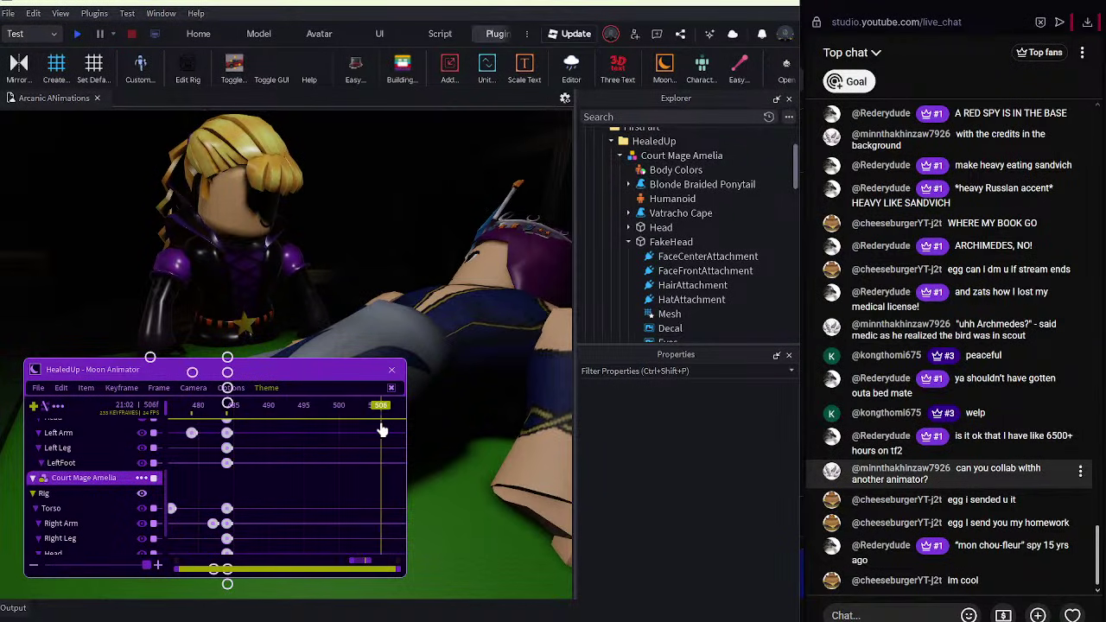
Rotate Court Mage Amelia's head by about -1.25 and Princess Selene's head by about 1.38 at frame 520.
click(289, 216)
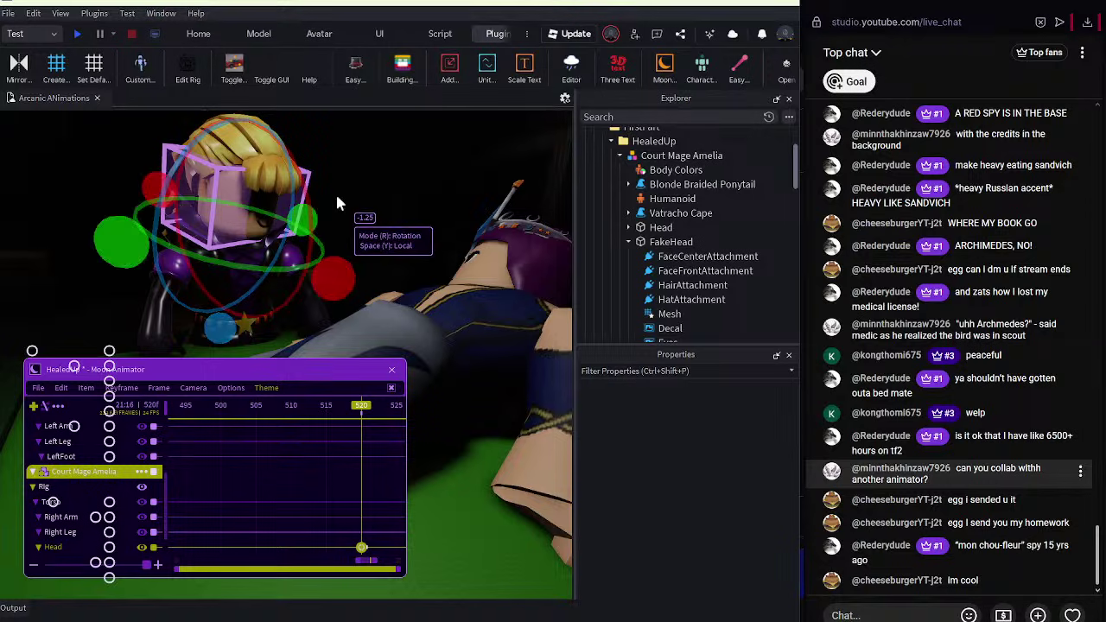
click(499, 301)
click(363, 254)
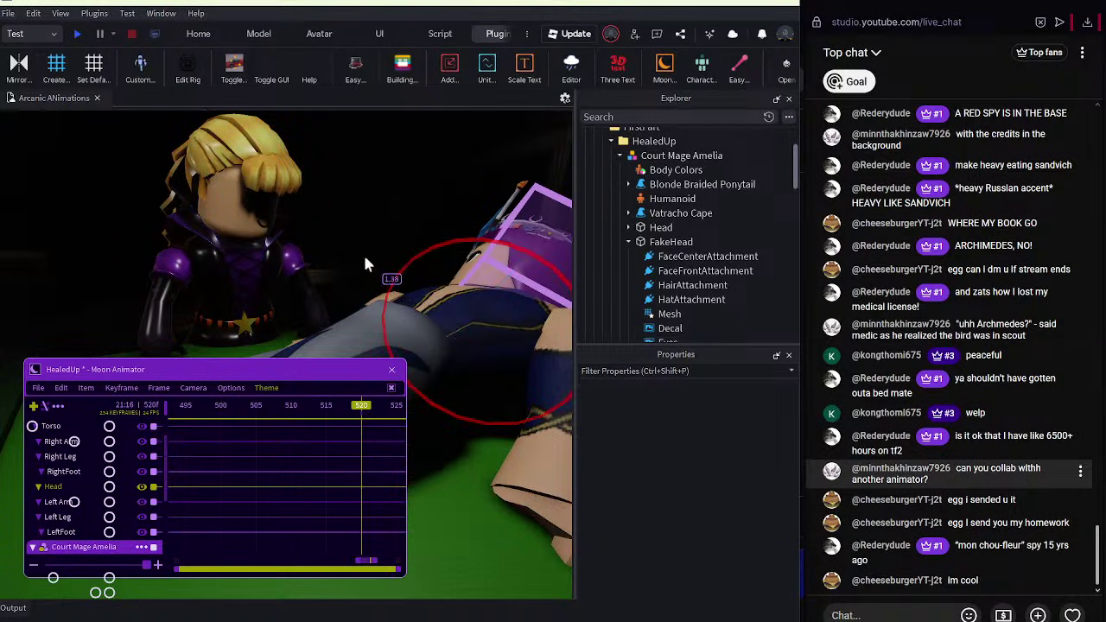
Rotate Court Mage Amelia's left and right arms slightly at frame 520 and replay the motion.
click(313, 249)
scroll(320, 246, up, 3)
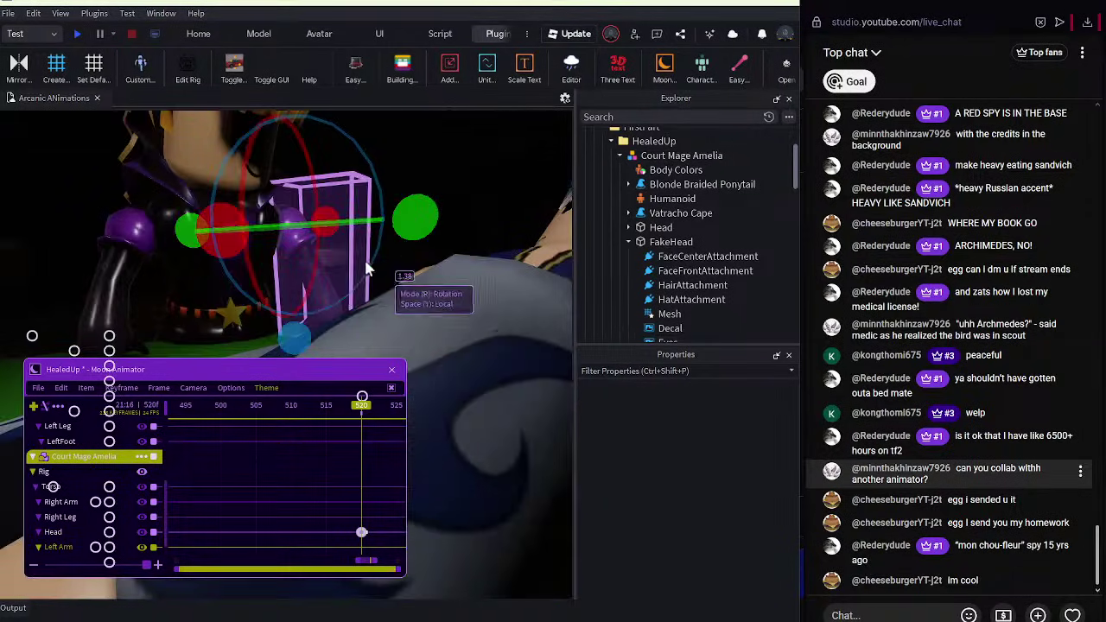
right_drag(345, 275, 336, 299)
drag(302, 292, 283, 284)
click(123, 273)
key(a)
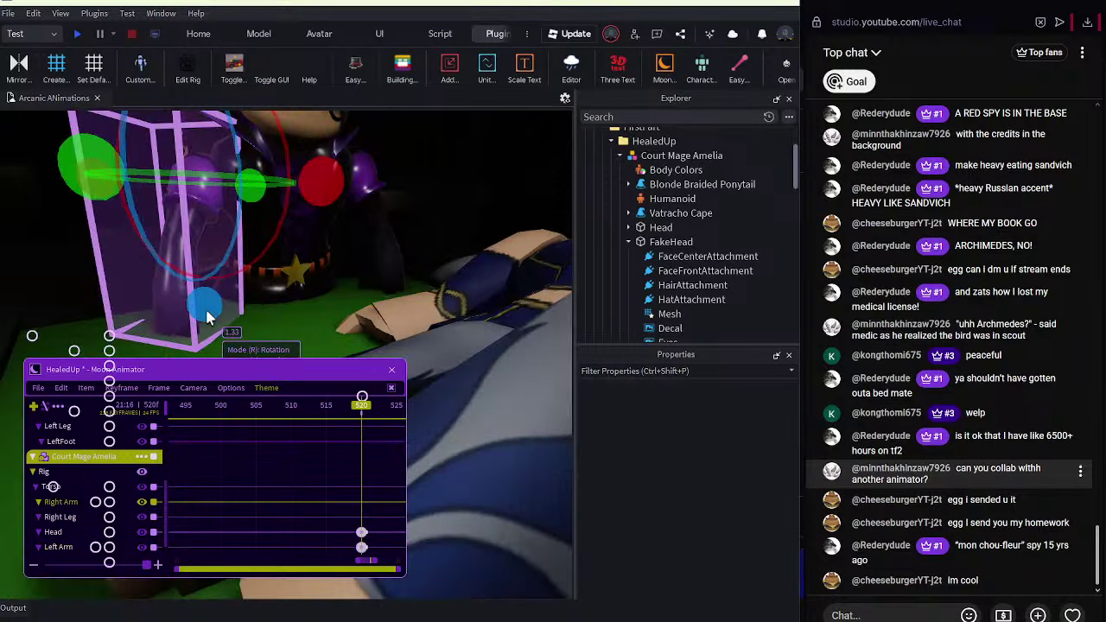
drag(207, 307, 211, 313)
scroll(212, 313, down, 3)
drag(227, 404, 157, 396)
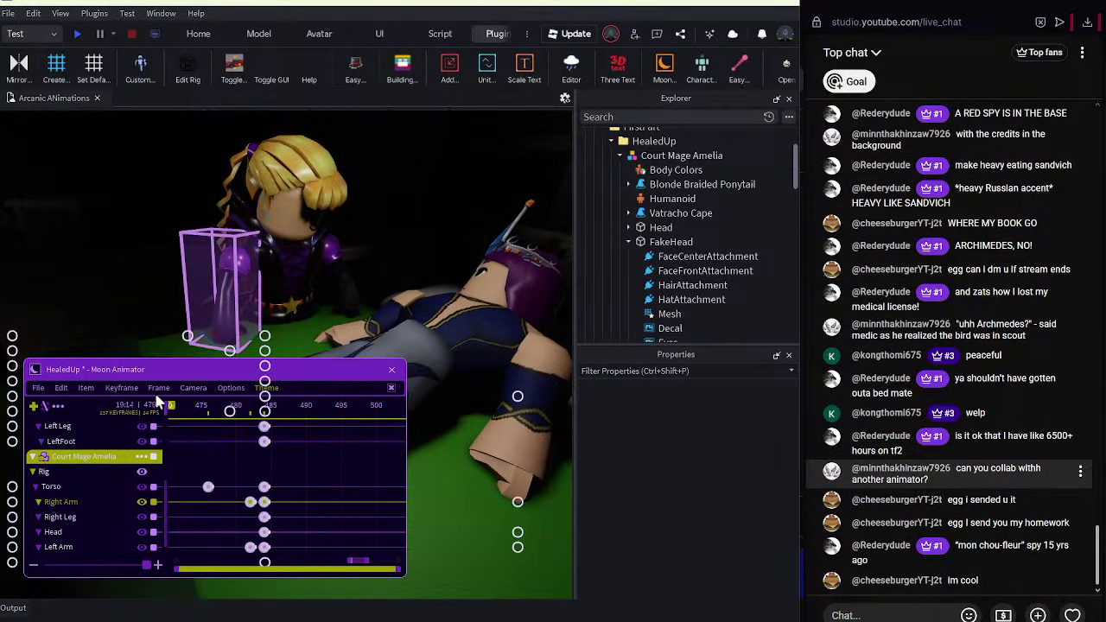
key(space)
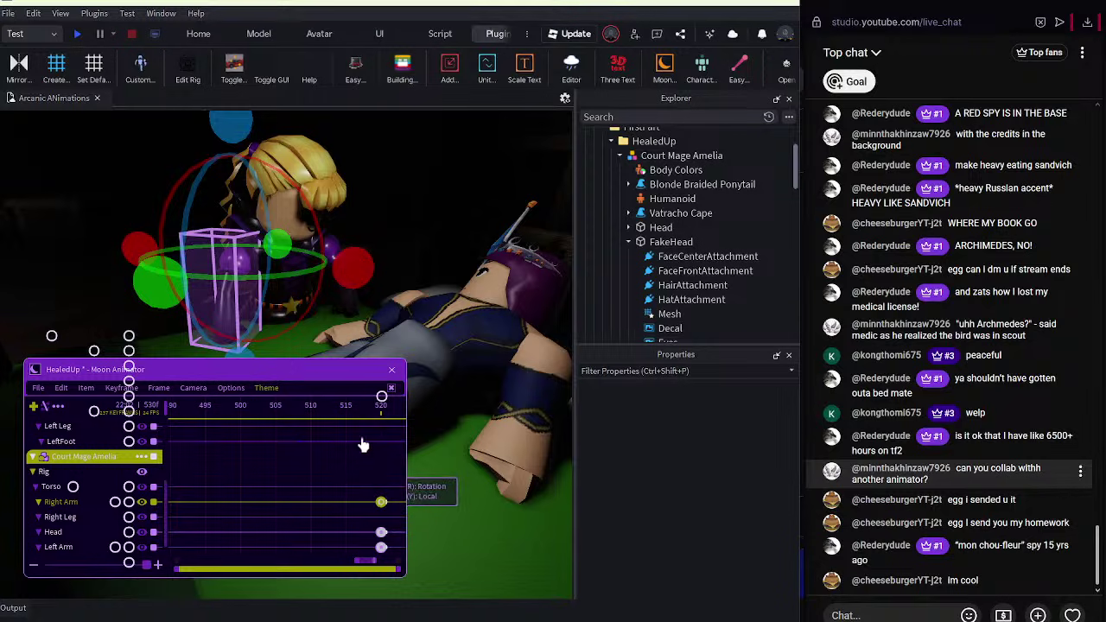
Rotate Court Mage Amelia's torso by about 2.11 at frame 515 and replay the motion.
click(347, 406)
click(311, 269)
drag(391, 250, 382, 251)
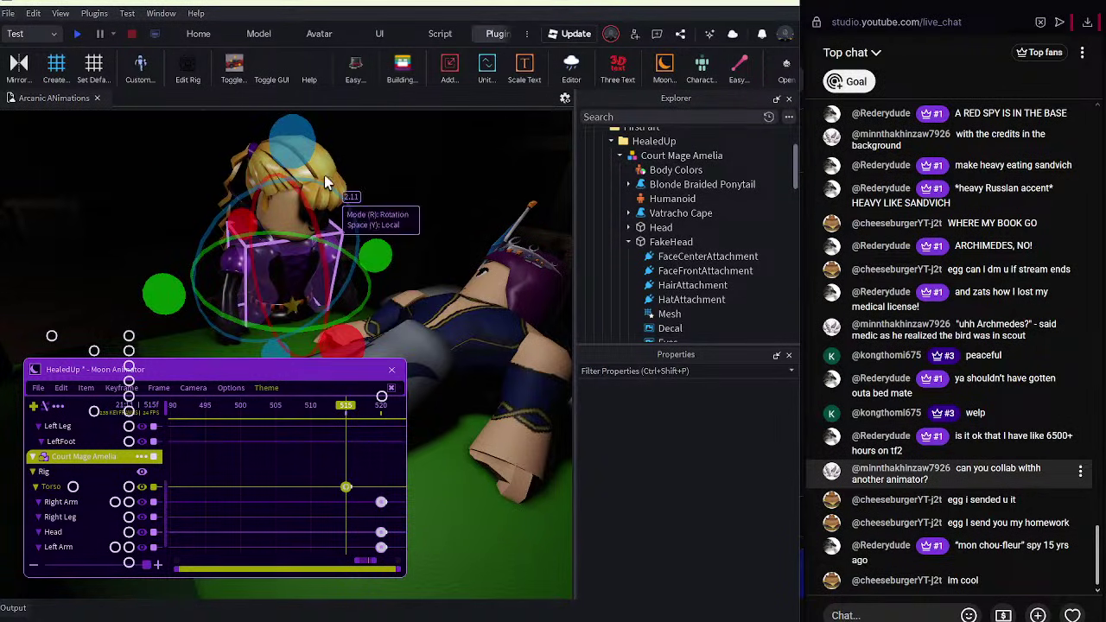
drag(352, 407, 158, 415)
key(space)
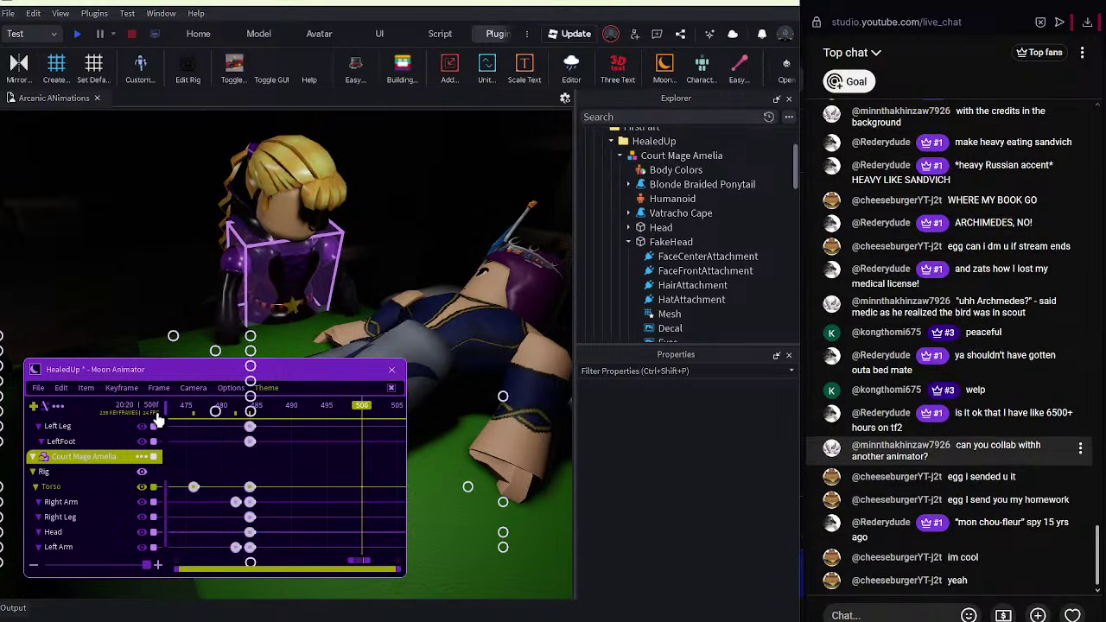
click(286, 406)
Switch to Discord, preview the pending message request, and enlarge its attached homework image.
key(alt+Tab)
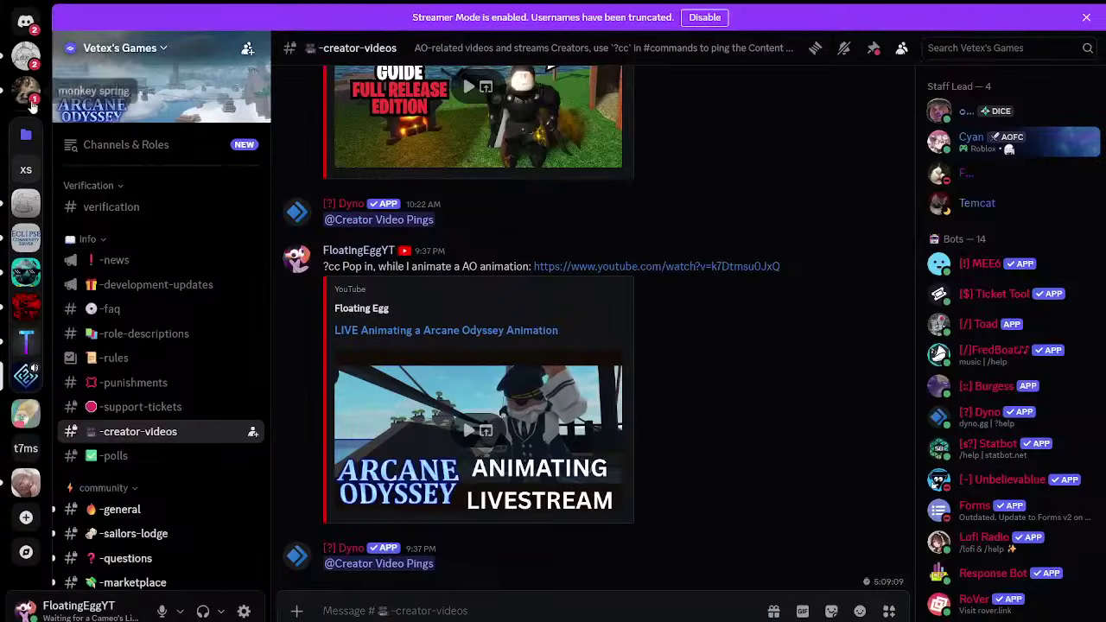
click(26, 22)
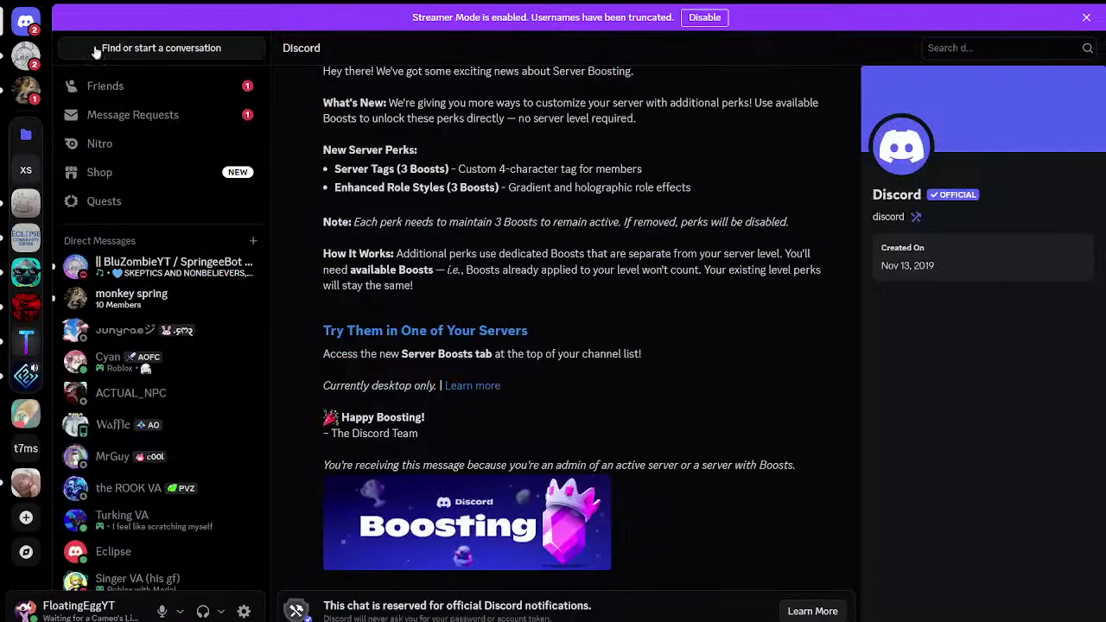
click(177, 115)
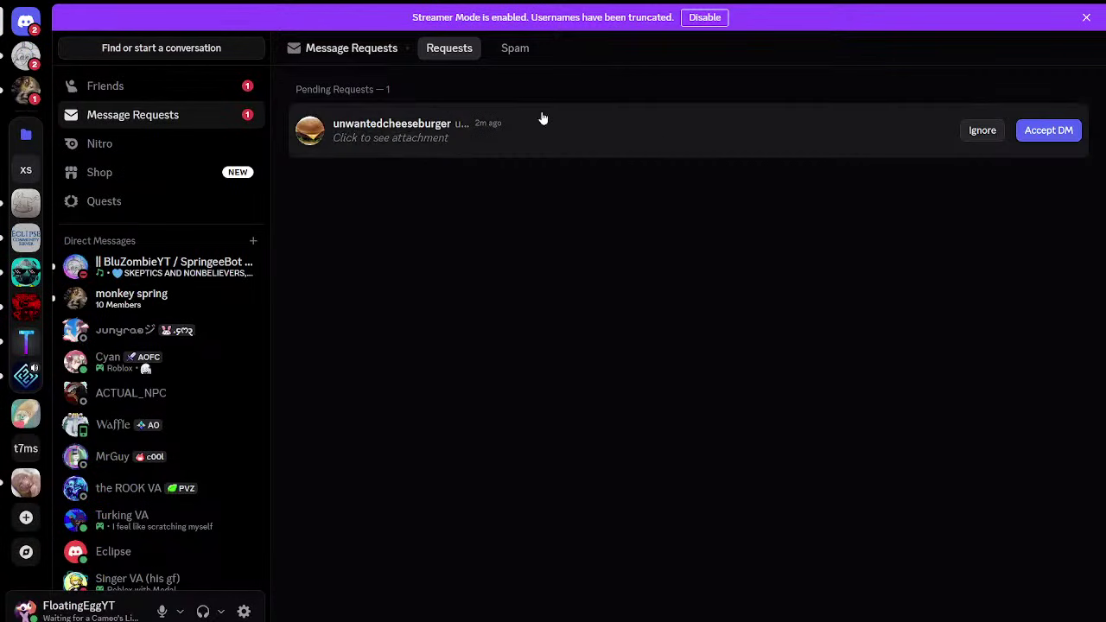
click(660, 135)
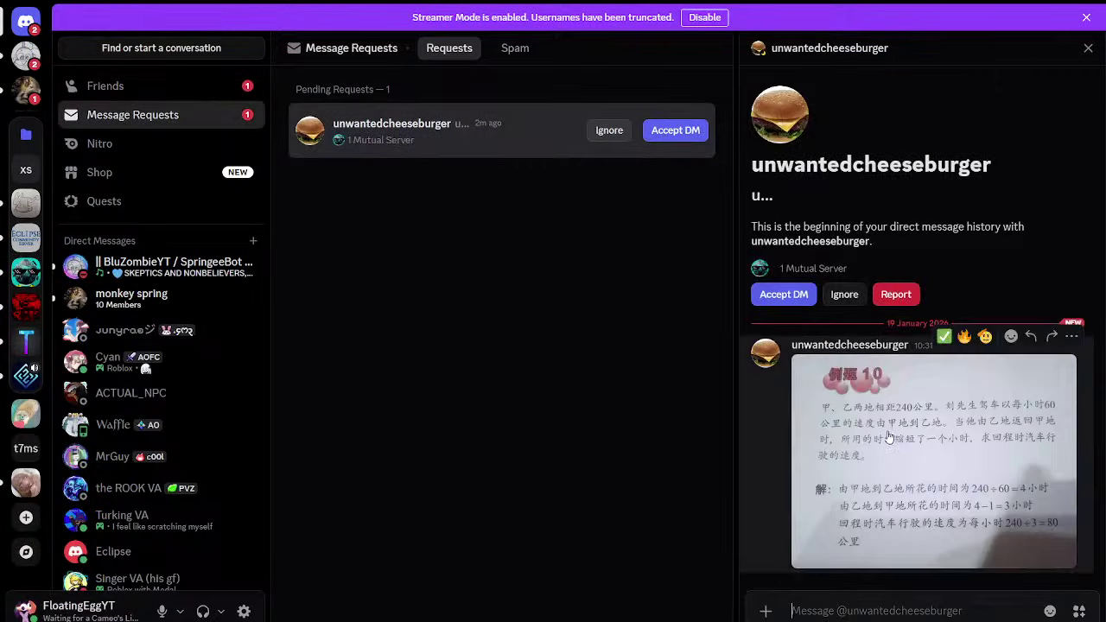
click(890, 439)
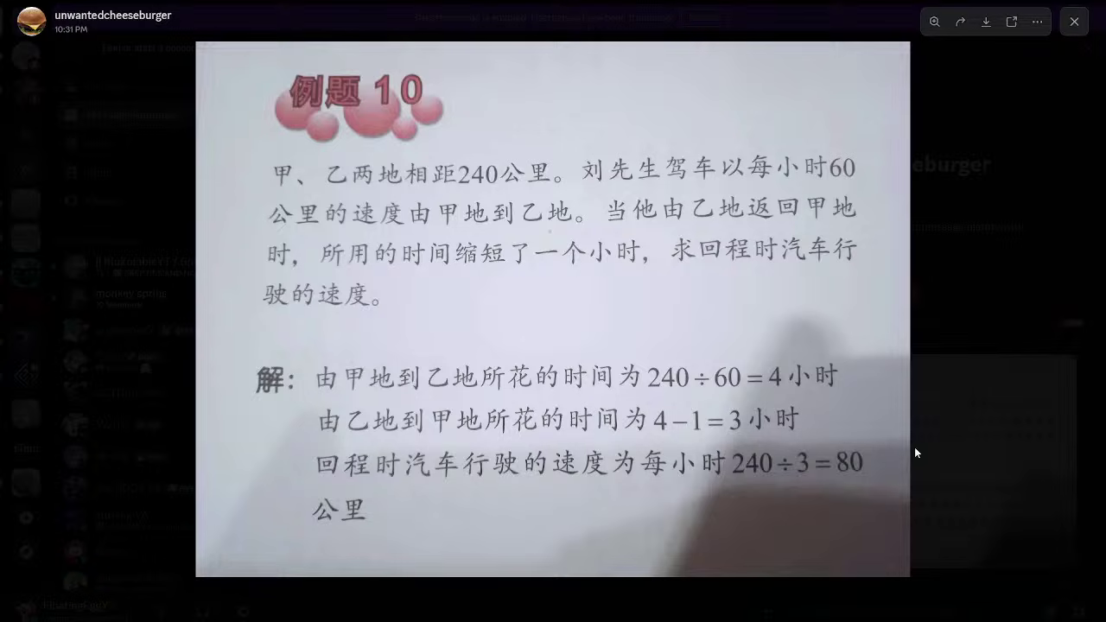
Close the enlarged homework image and copy it from the message request.
click(988, 481)
click(988, 481)
click(776, 420)
click(1028, 421)
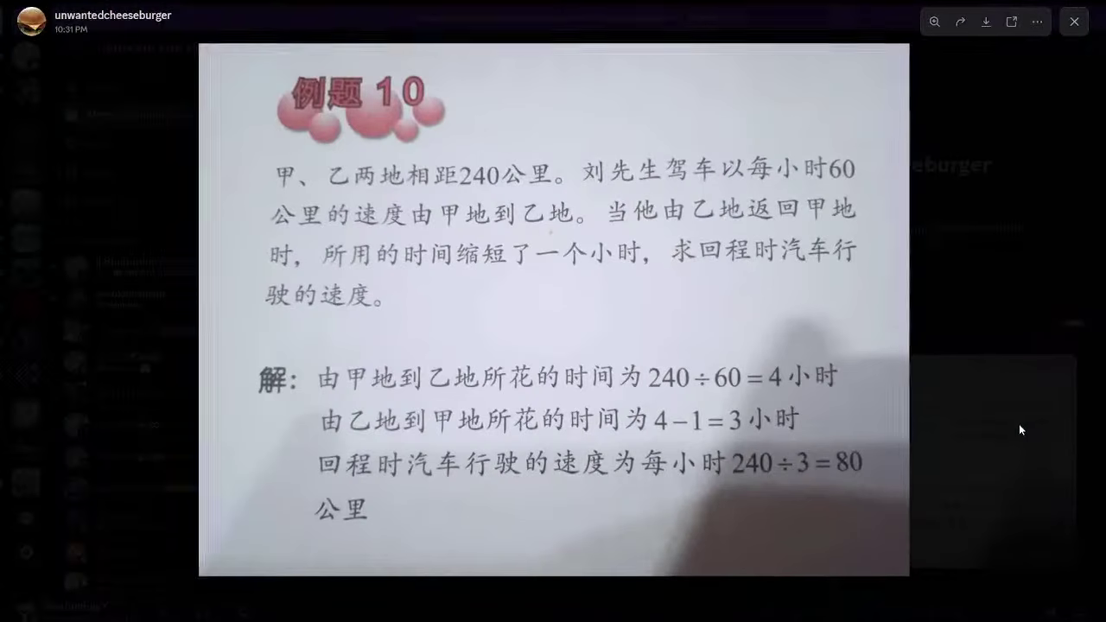
click(1019, 423)
right_click(908, 456)
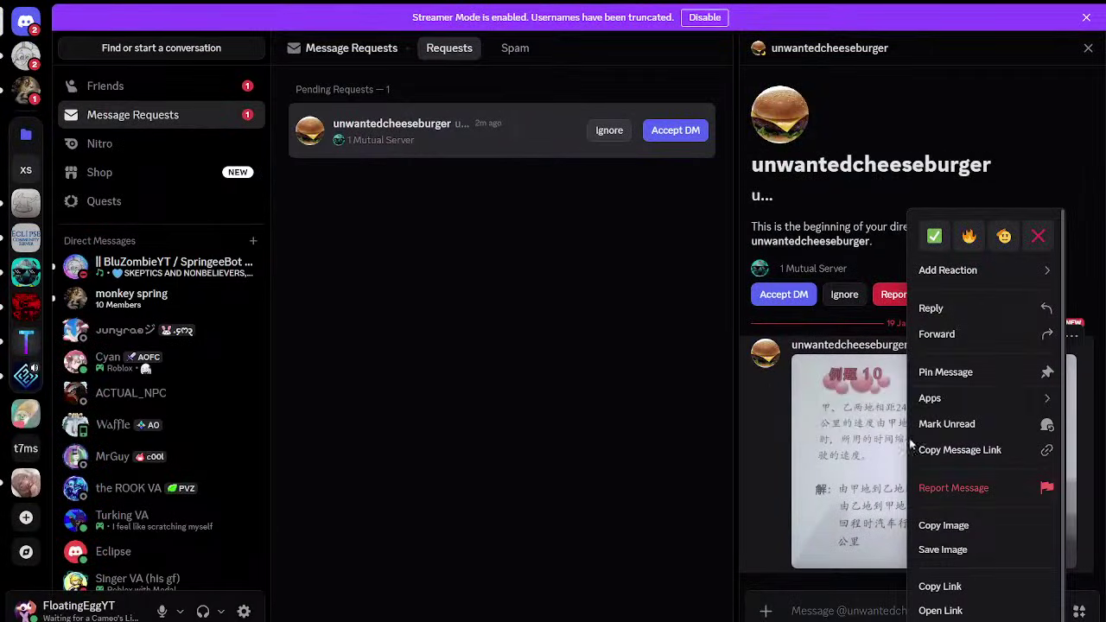
click(945, 524)
Switch to the web browser and open chatgpt.com in a new tab.
key(alt+Tab)
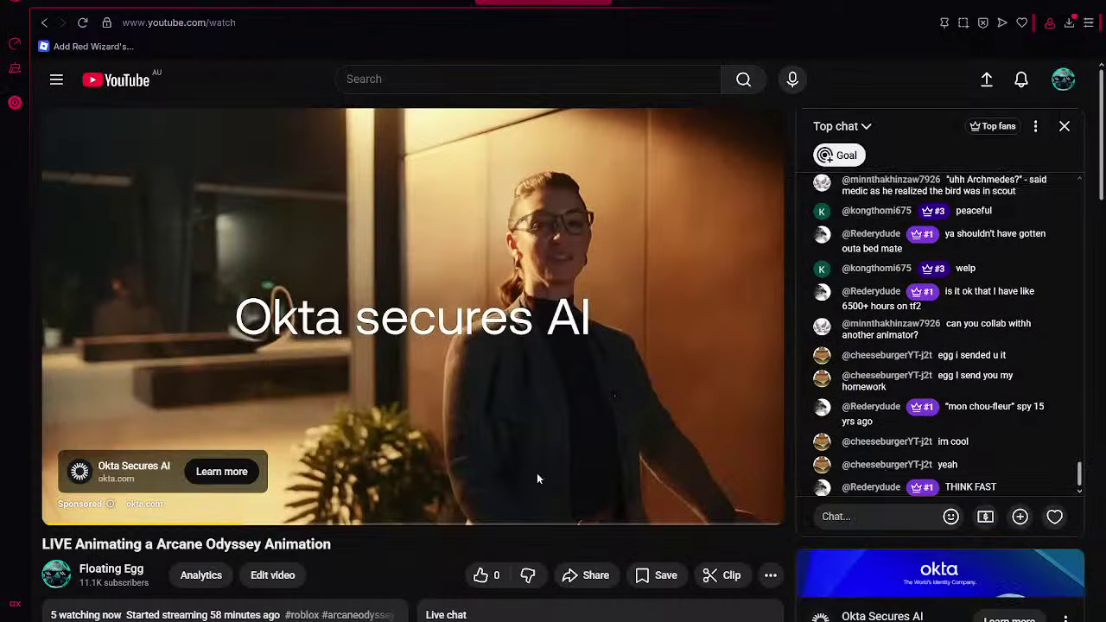
click(617, 2)
text(chatgpt.com)
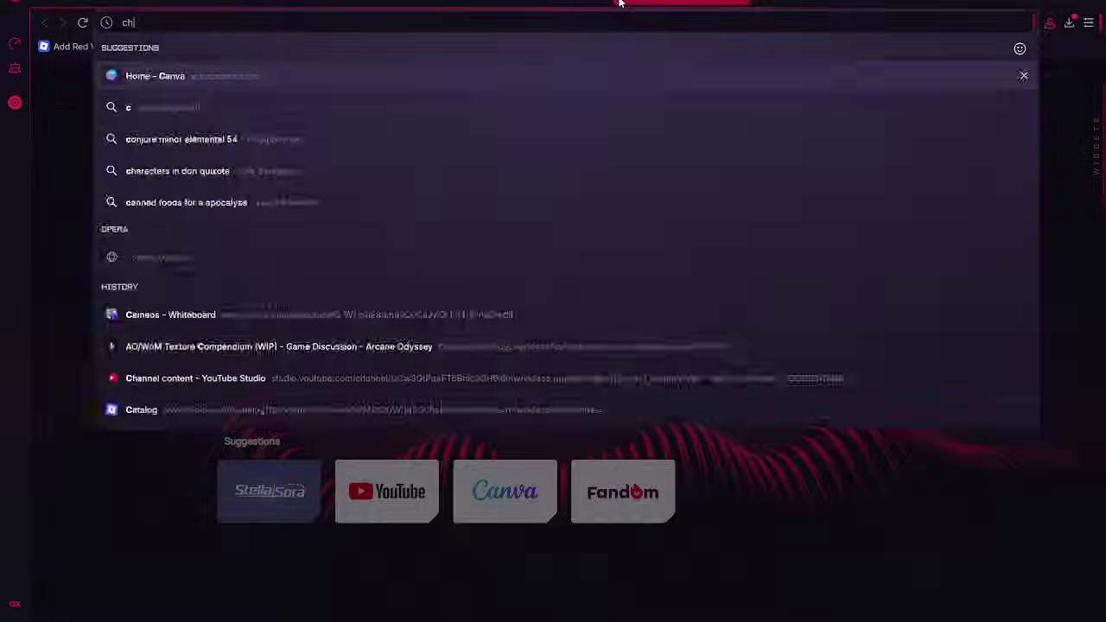
key(Return)
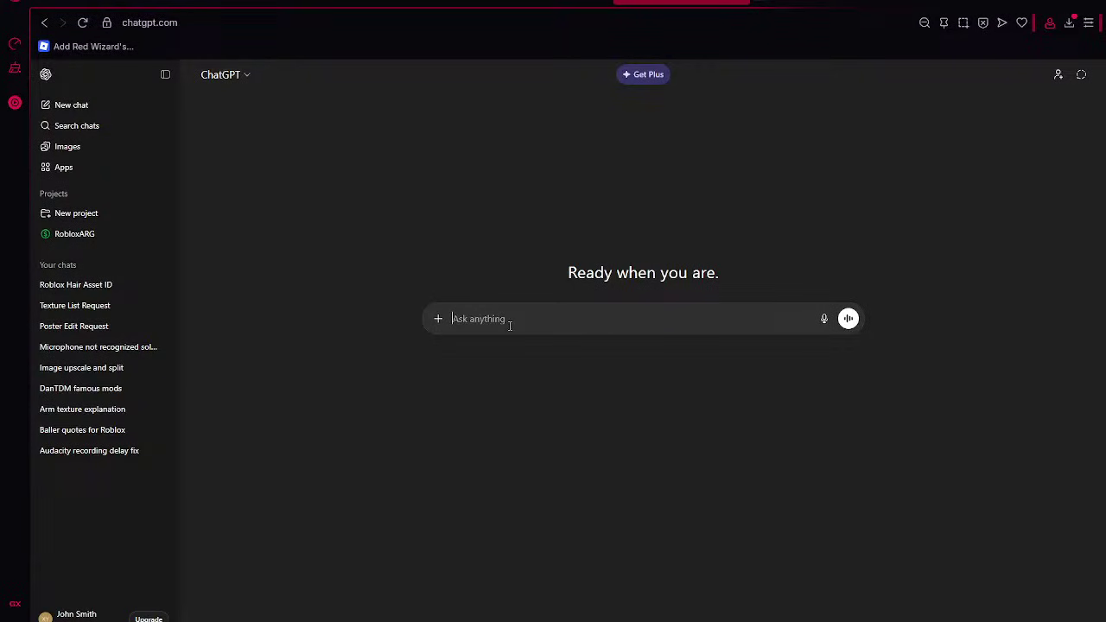
Paste the copied homework image into a new ChatGPT chat and send it with the prompt "can you translate this".
key(ctrl+v)
text(chat yo)
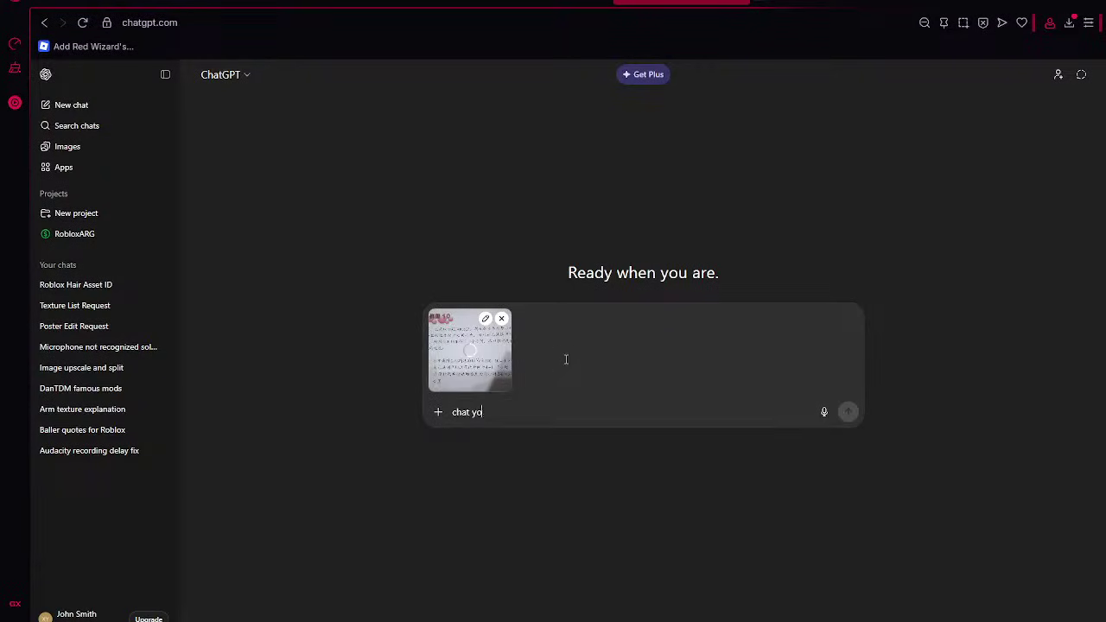
text(u tr)
text(can)
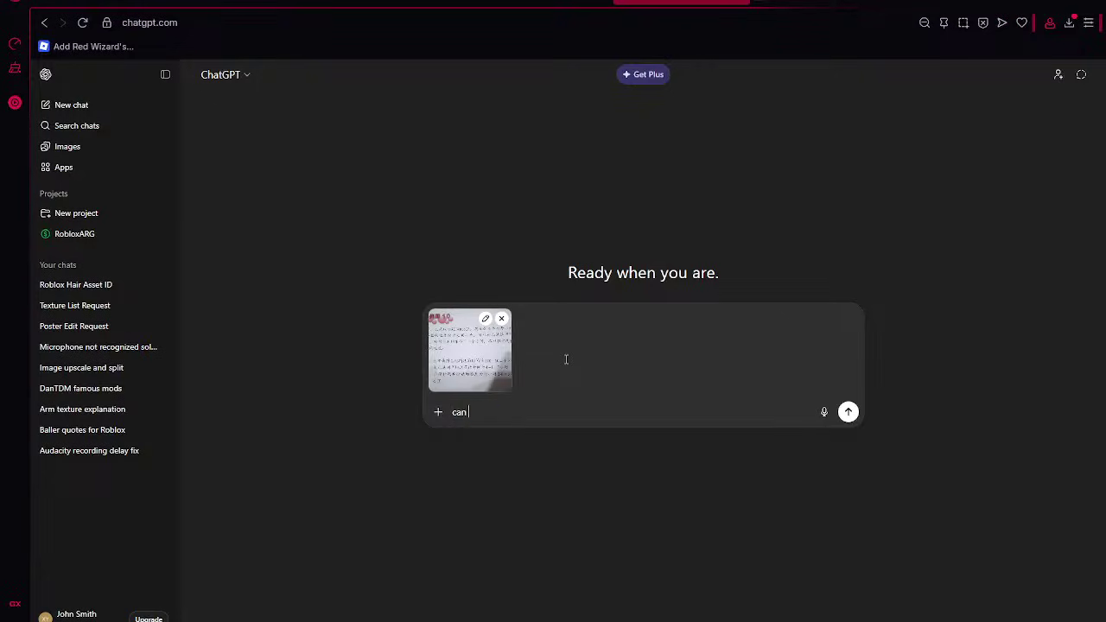
text( you translate this)
key(Return)
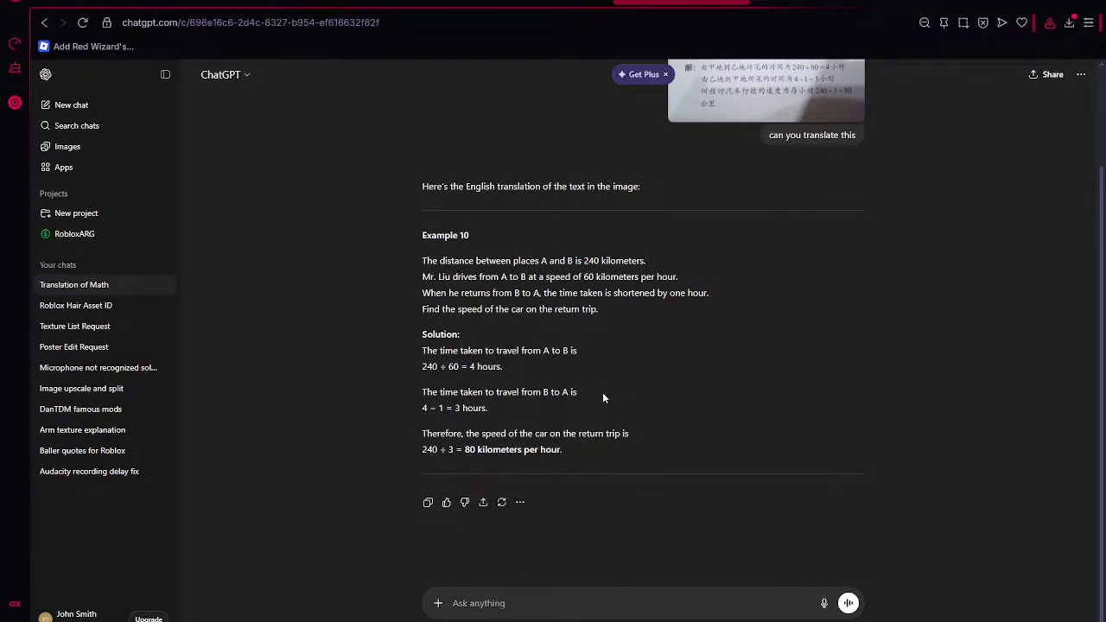
Read through the English translation of the homework problem and compare it with the original image.
scroll(602, 393, up, 2)
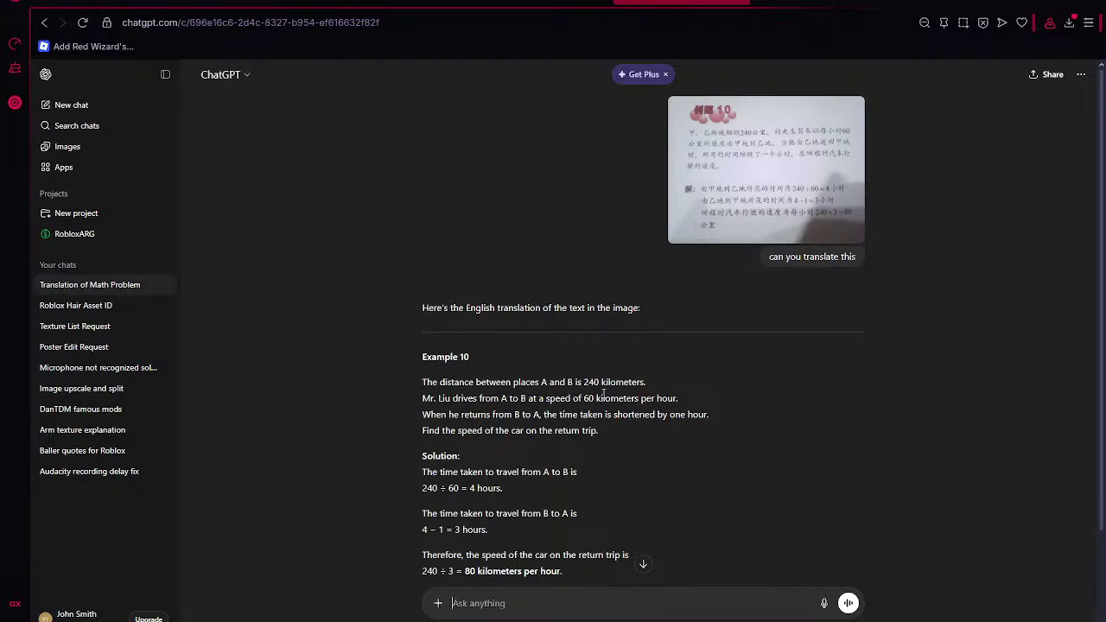
click(605, 441)
drag(605, 441, 550, 398)
click(564, 442)
scroll(565, 445, down, 1)
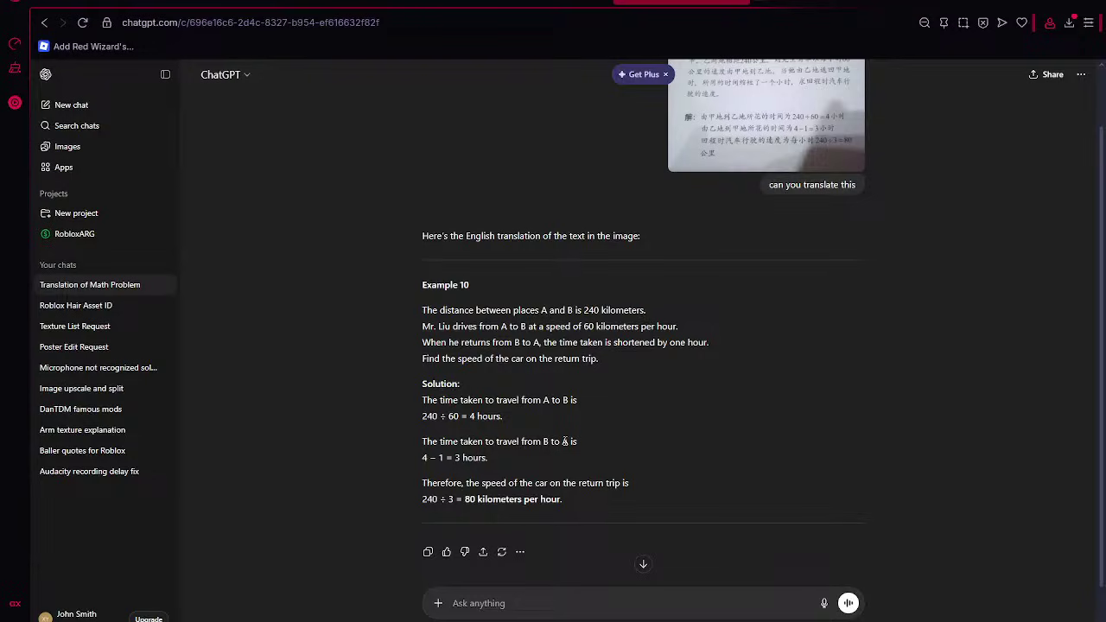
scroll(565, 441, up, 1)
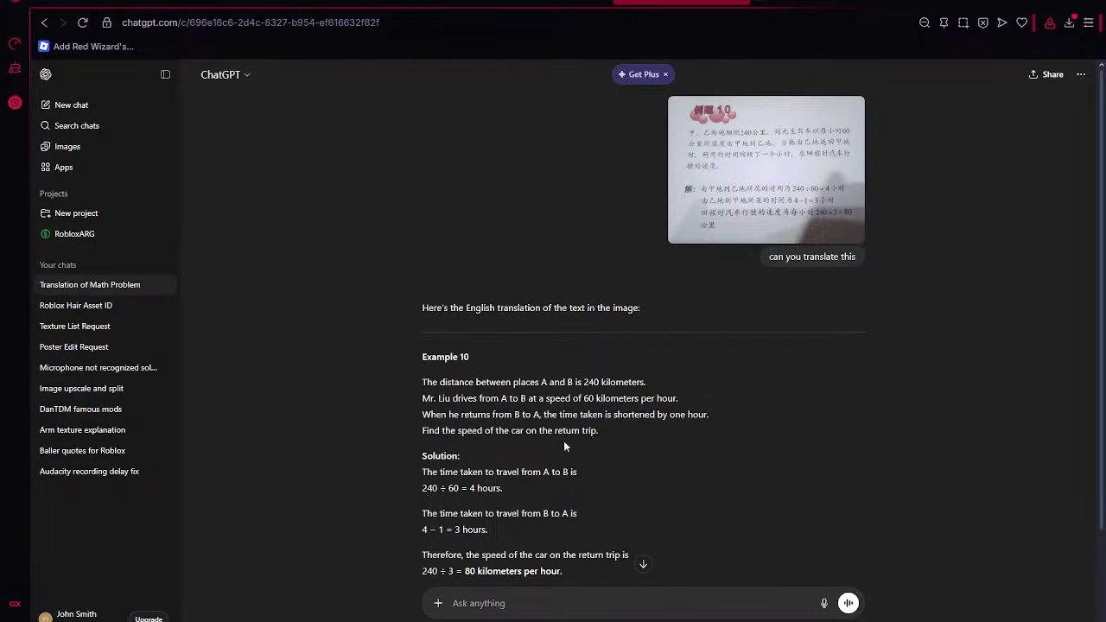
drag(588, 444, 586, 438)
Switch back to the Arcanic ANimations place in Roblox Studio.
key(alt+Tab)
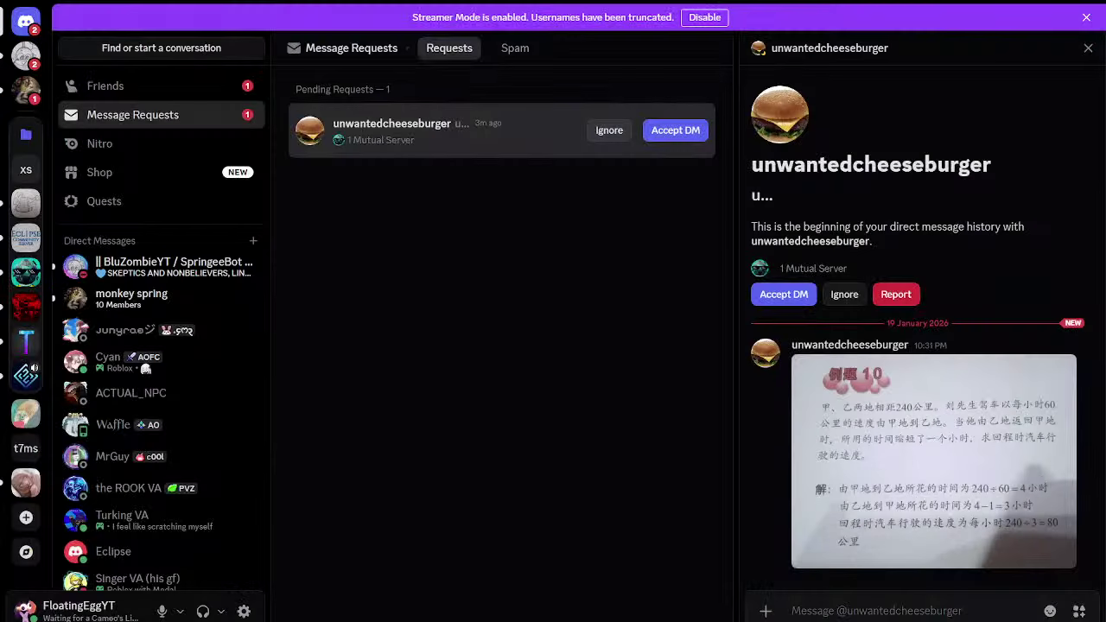
key(alt+Tab)
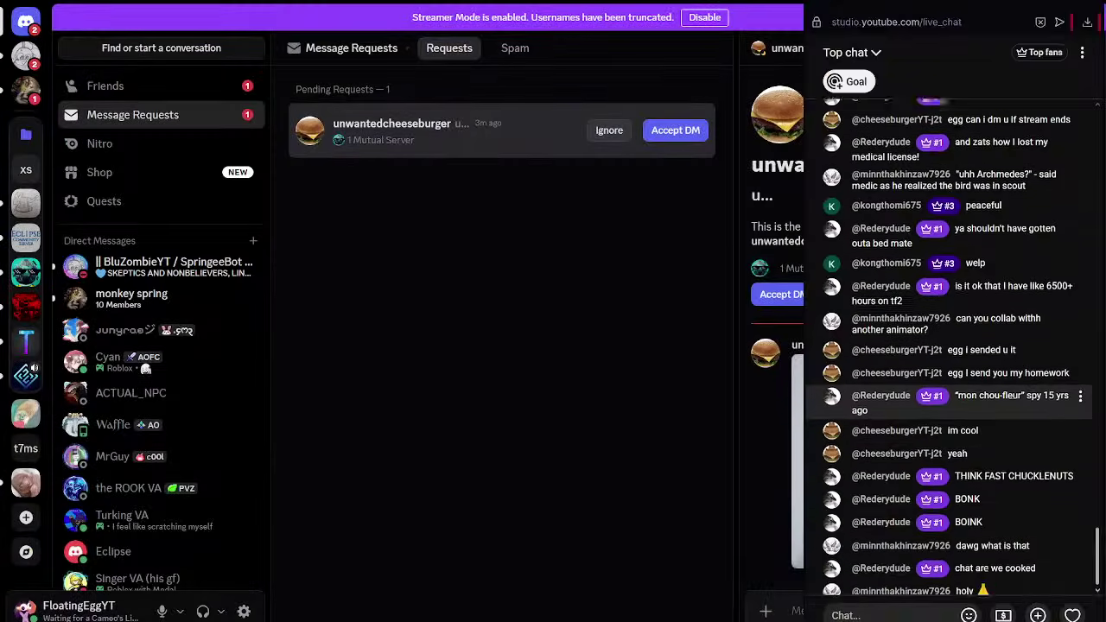
key(alt+Tab)
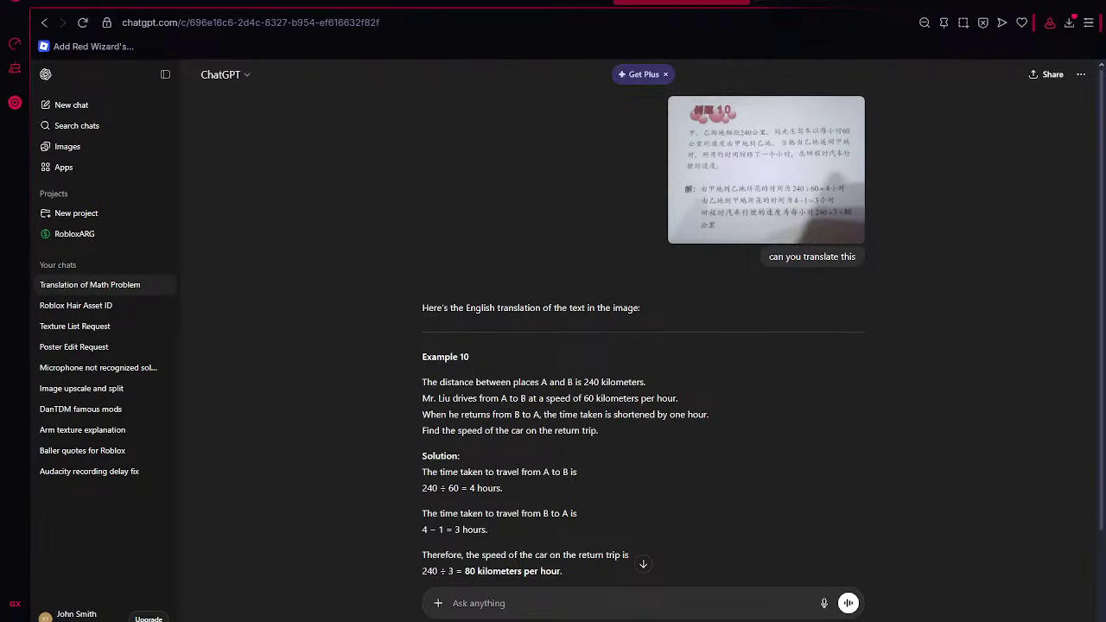
key(alt+Tab)
key(alt+Tab)
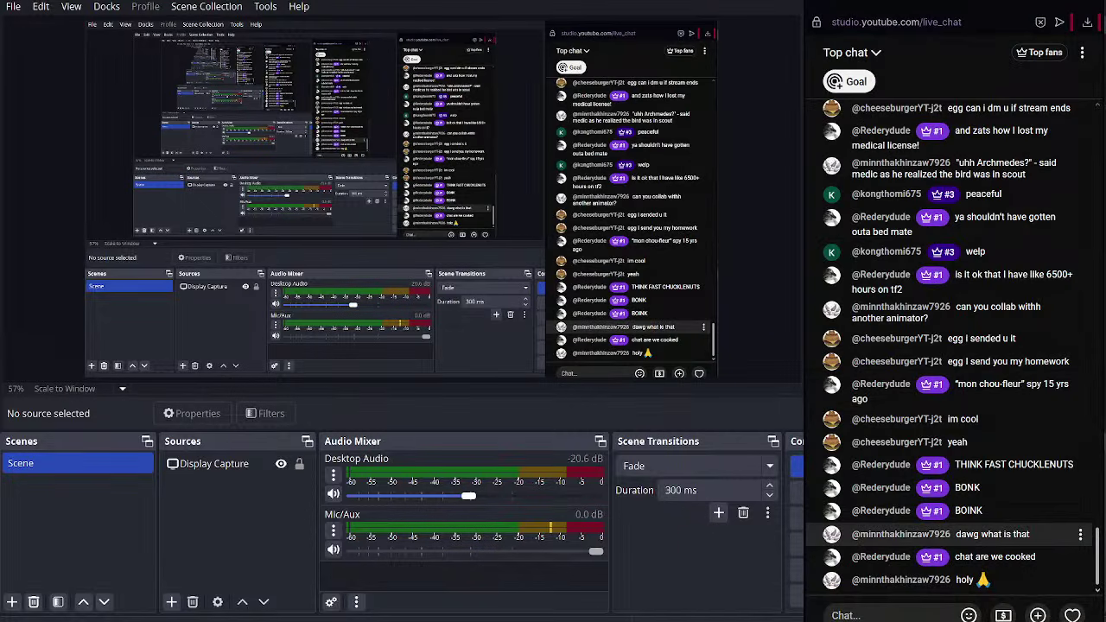
mouse_move(611, 621)
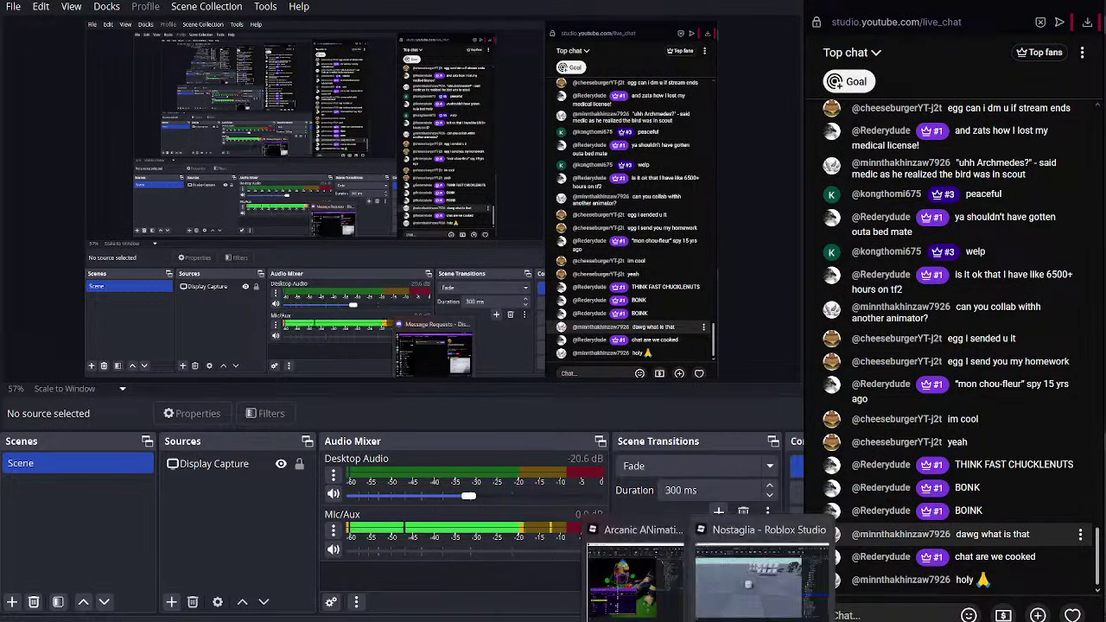
click(641, 612)
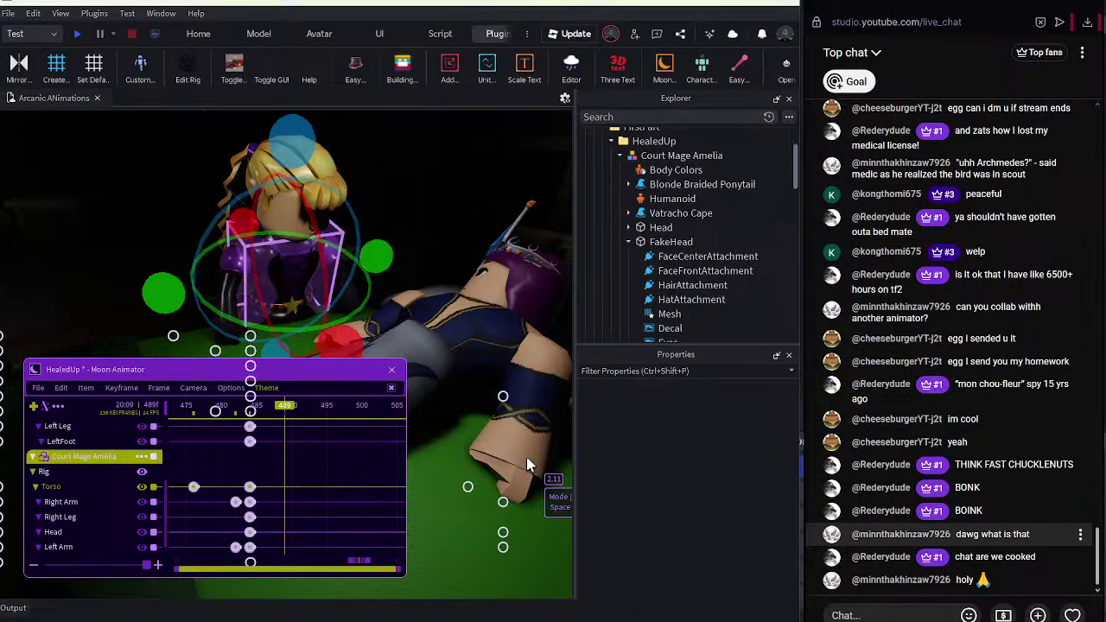
click(506, 512)
right_drag(505, 513, 506, 512)
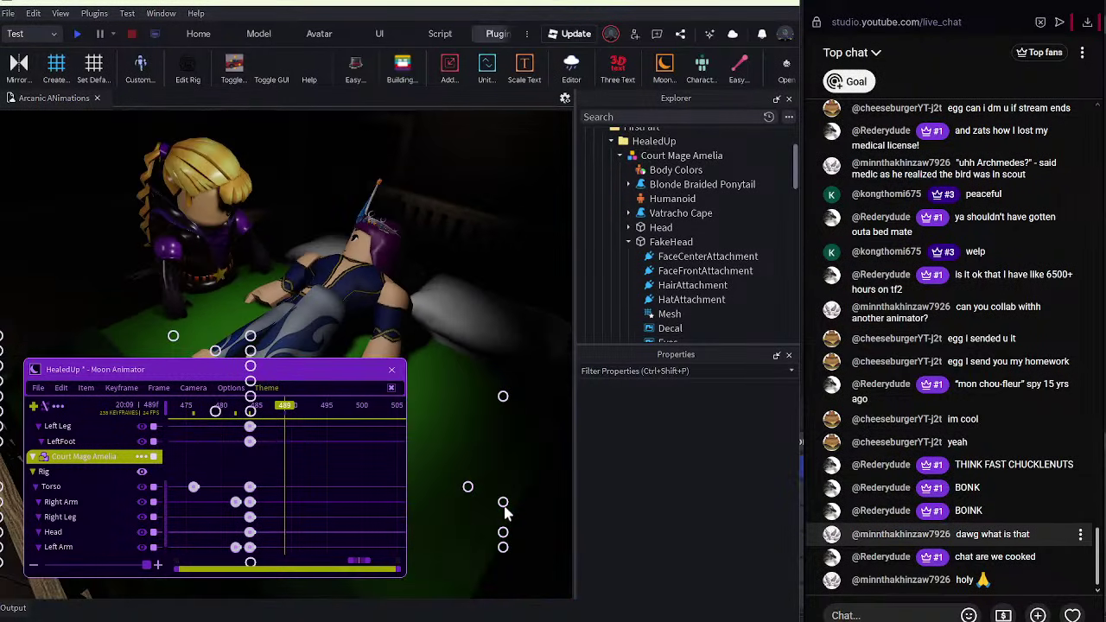
click(350, 285)
scroll(424, 297, up, 5)
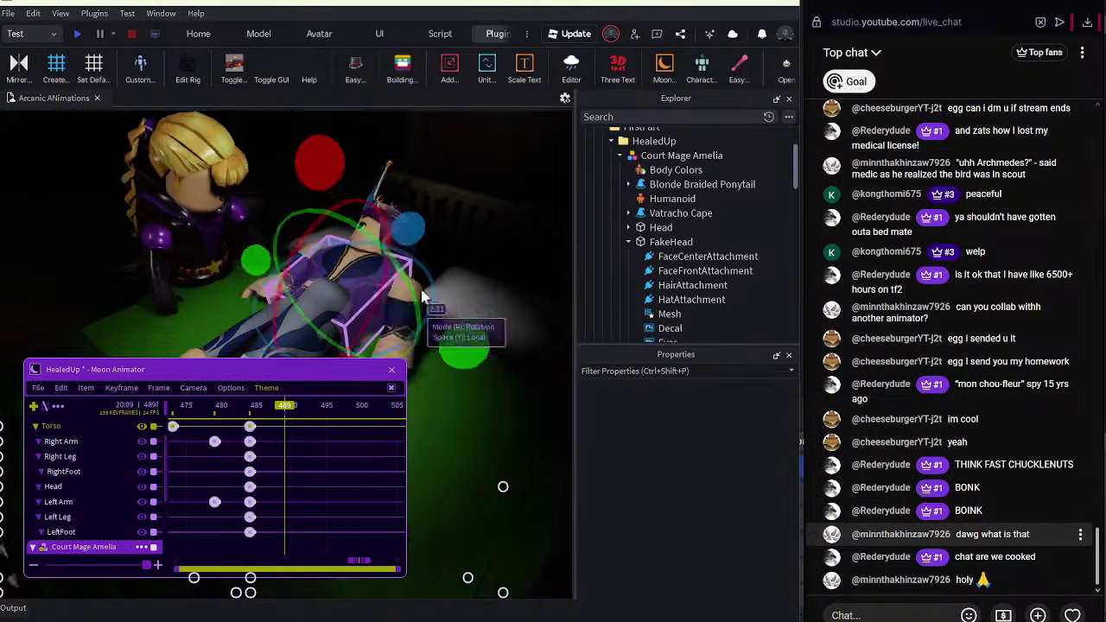
drag(467, 235, 471, 246)
click(272, 257)
right_drag(275, 256, 275, 256)
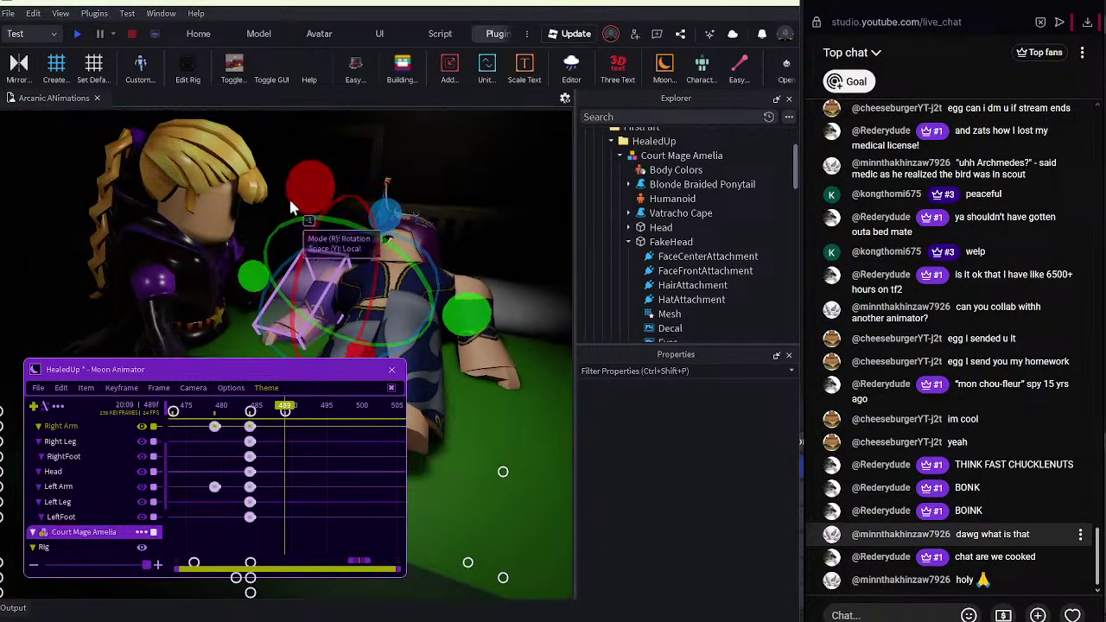
drag(290, 198, 294, 207)
click(286, 413)
key(Delete)
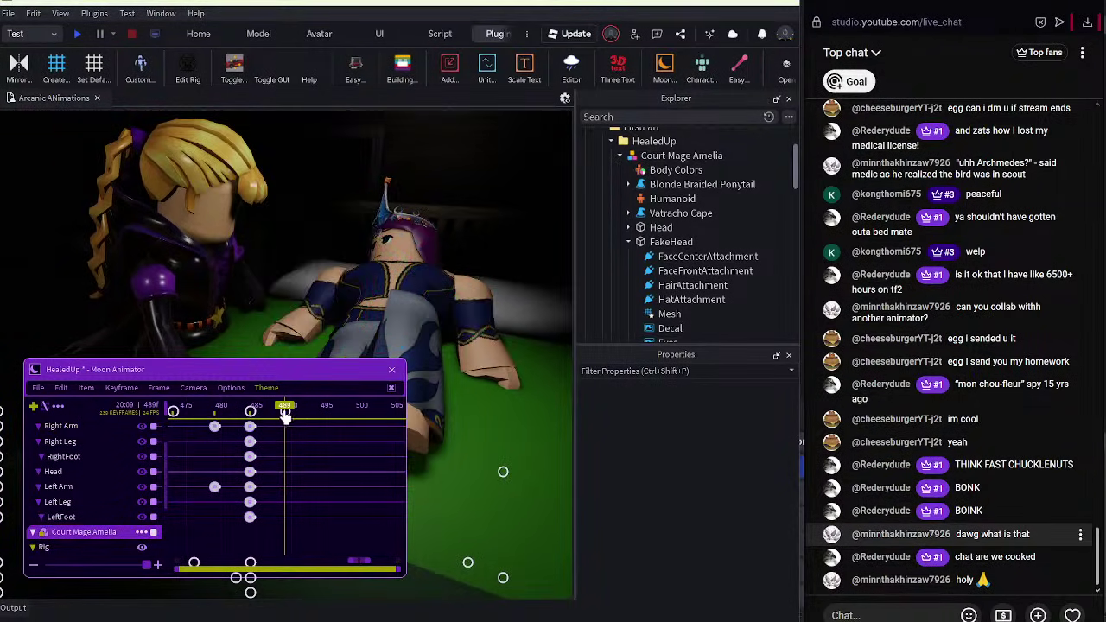
Move the playhead to frame 520 and add keyframes there for Princess Selene's whole rig.
scroll(332, 425, down, 7)
drag(236, 408, 243, 413)
scroll(94, 441, up, 2)
click(95, 437)
key(equal)
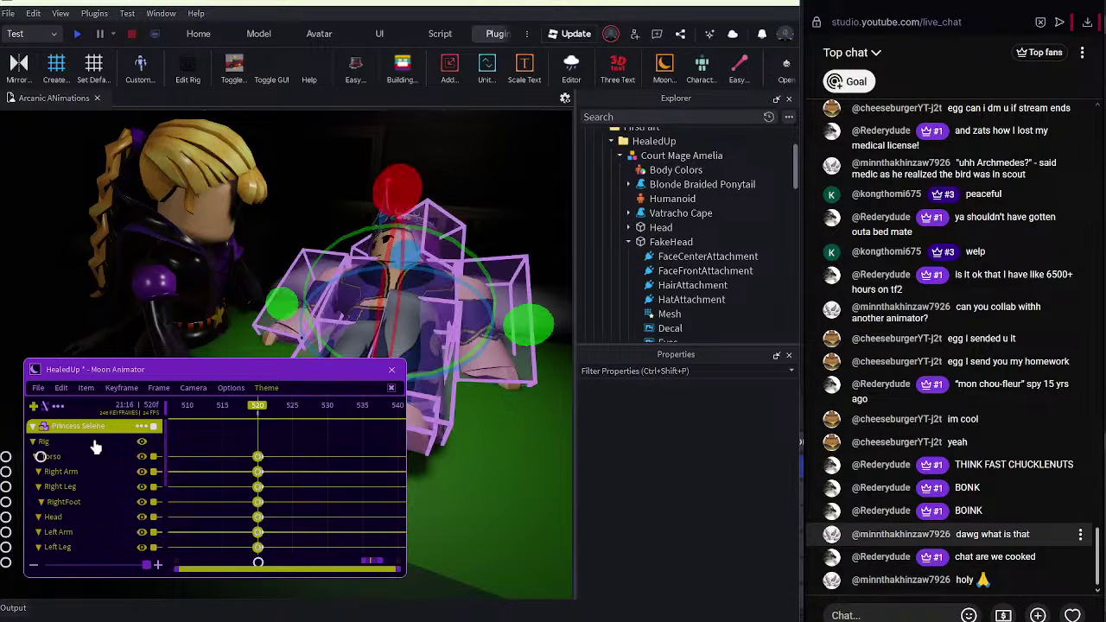
Add keyframes for Court Mage Amelia's whole rig at frame 520 and save the HealedUp animation.
scroll(94, 441, down, 3)
click(92, 478)
key(equal)
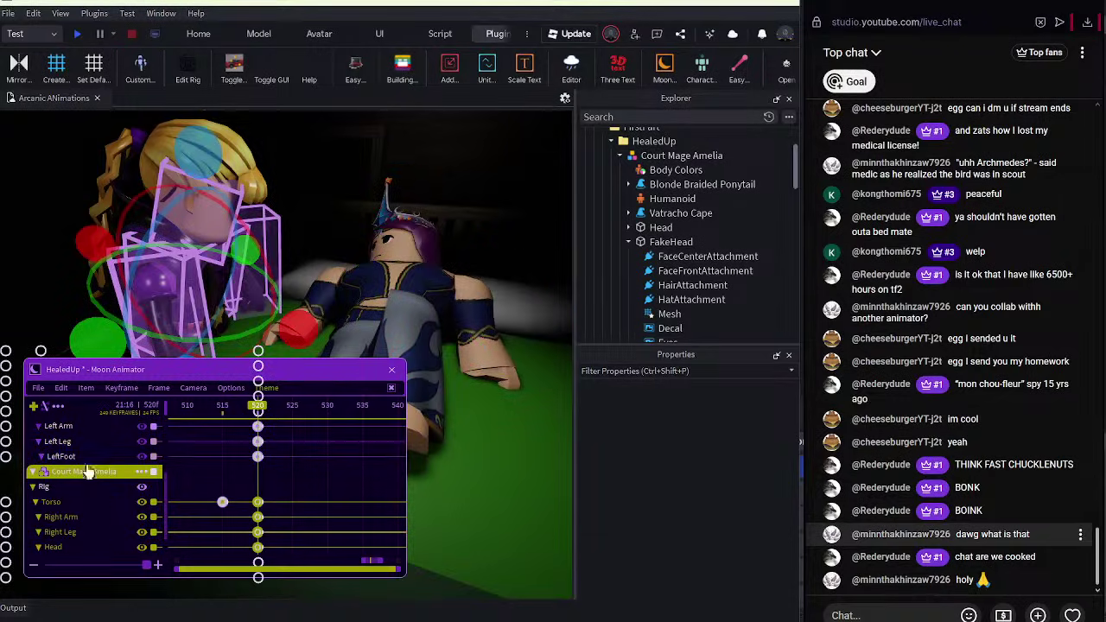
click(38, 388)
click(52, 450)
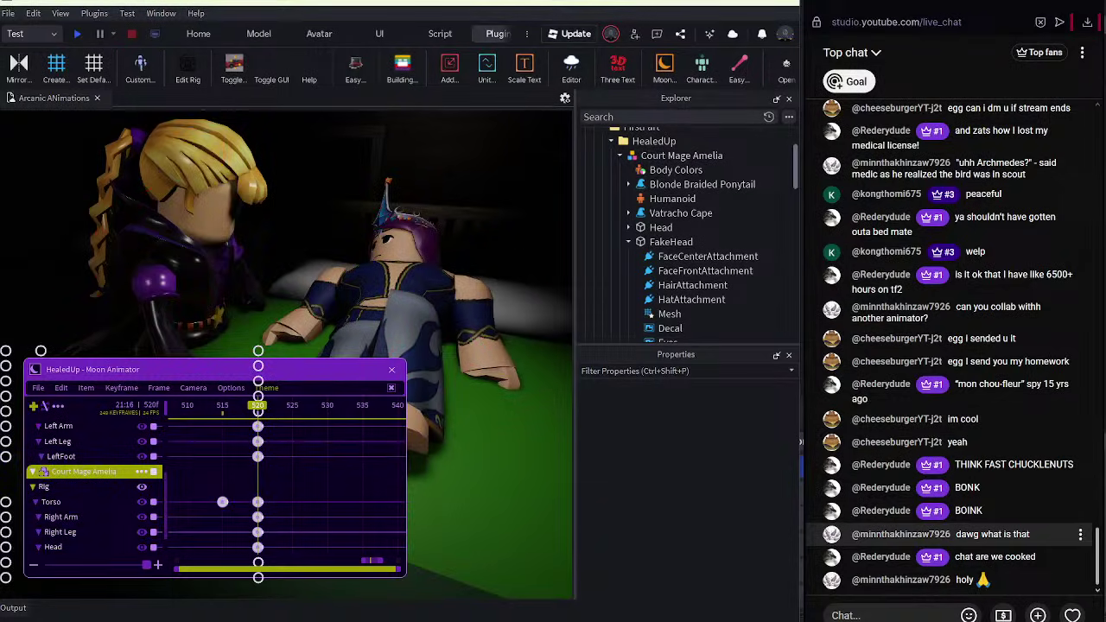
Switch to the YouTube Studio livestream page in the browser, end the stream and confirm.
key(alt+Tab)
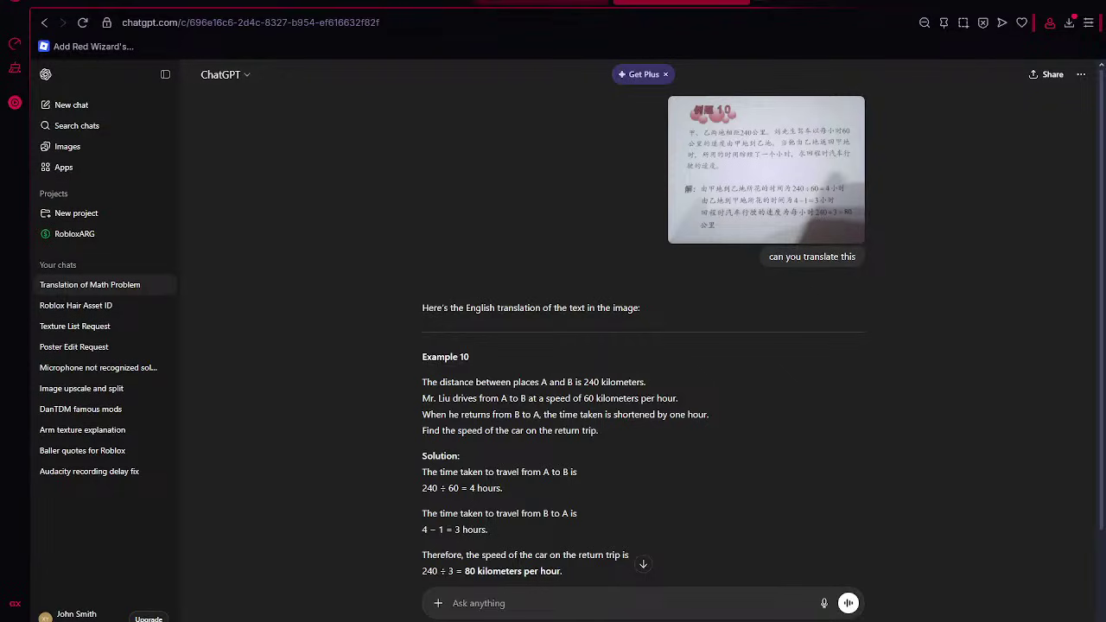
click(404, 3)
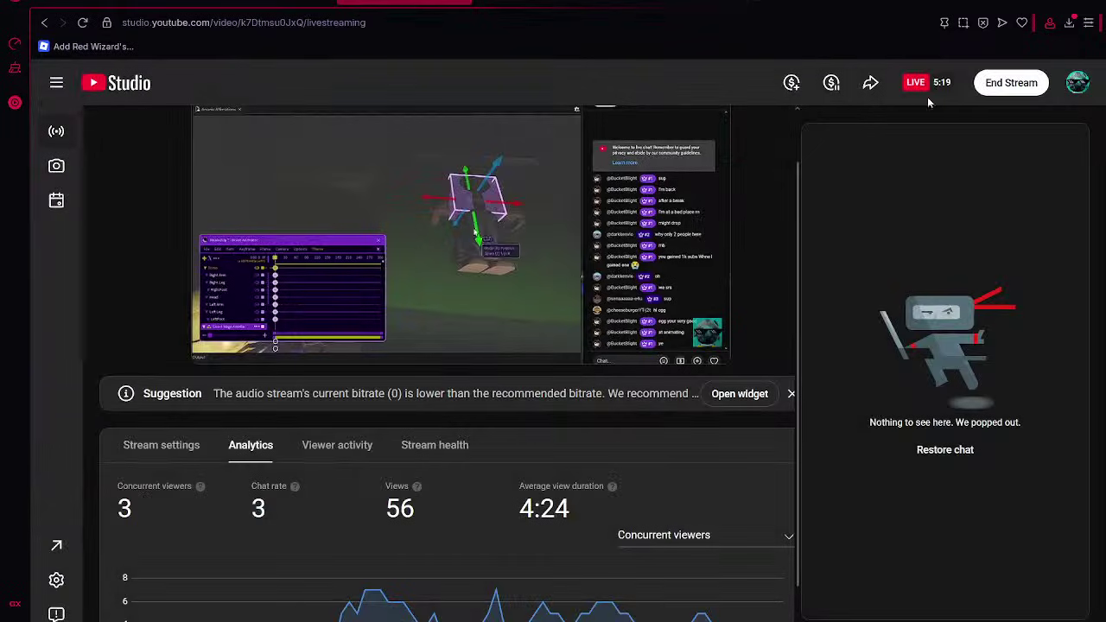
click(1006, 84)
click(693, 405)
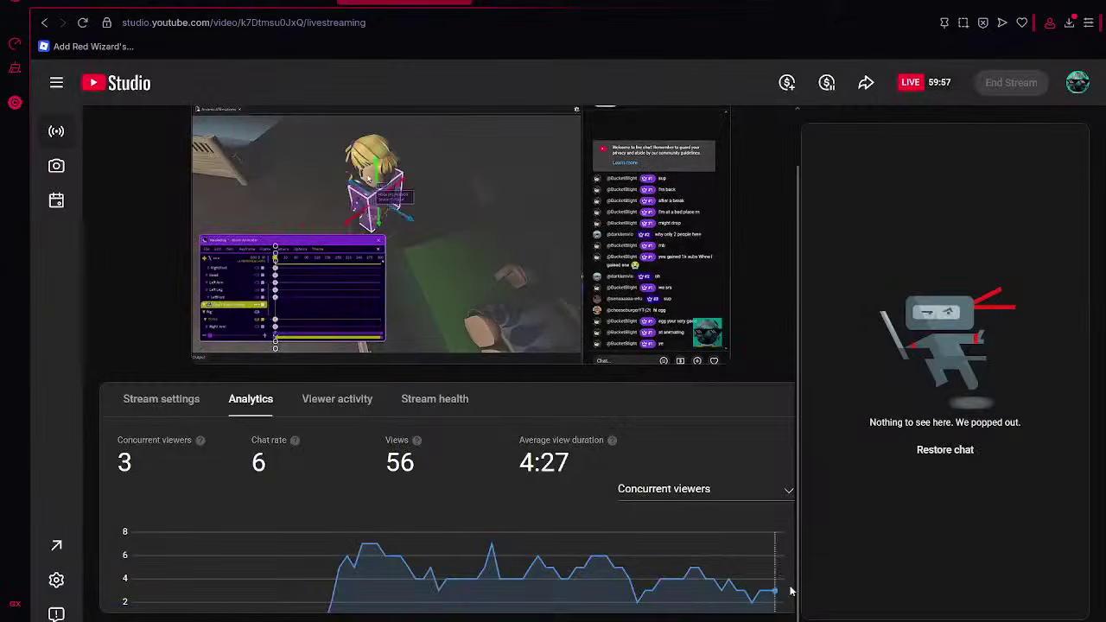